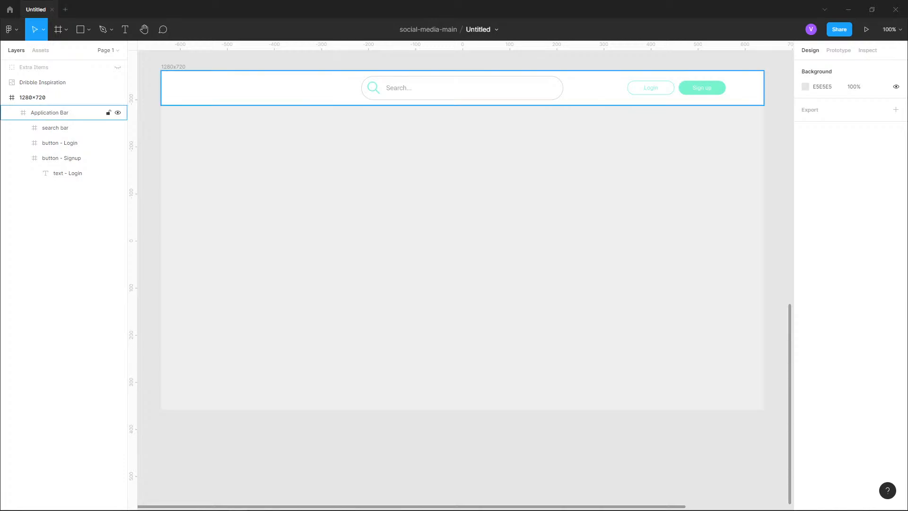
# - Survey the 1280×720 frame, its application bar and the Dribble Inspiration image on the canvas
pyautogui.click(71, 113)
pyautogui.click(62, 97)
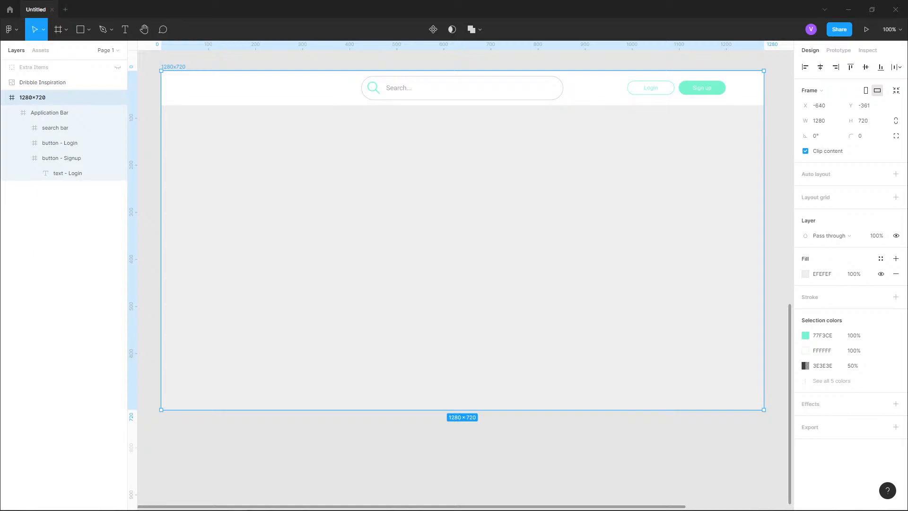
pyautogui.press('Escape')
pyautogui.moveTo(466, 236); pyautogui.dragTo(399, 316)
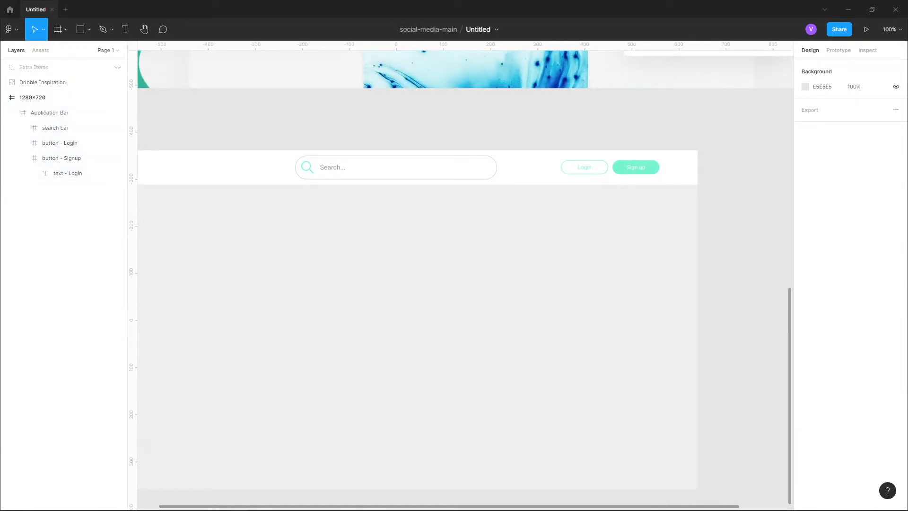
pyautogui.click(118, 82)
pyautogui.moveTo(359, 246); pyautogui.dragTo(422, 211)
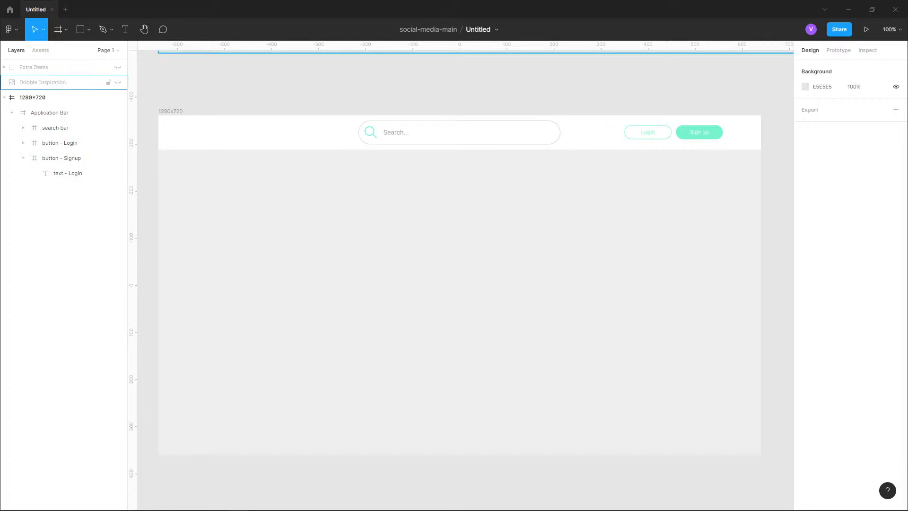
pyautogui.click(118, 83)
pyautogui.scroll(-5, 315, 446)
pyautogui.moveTo(509, 249); pyautogui.dragTo(512, 293)
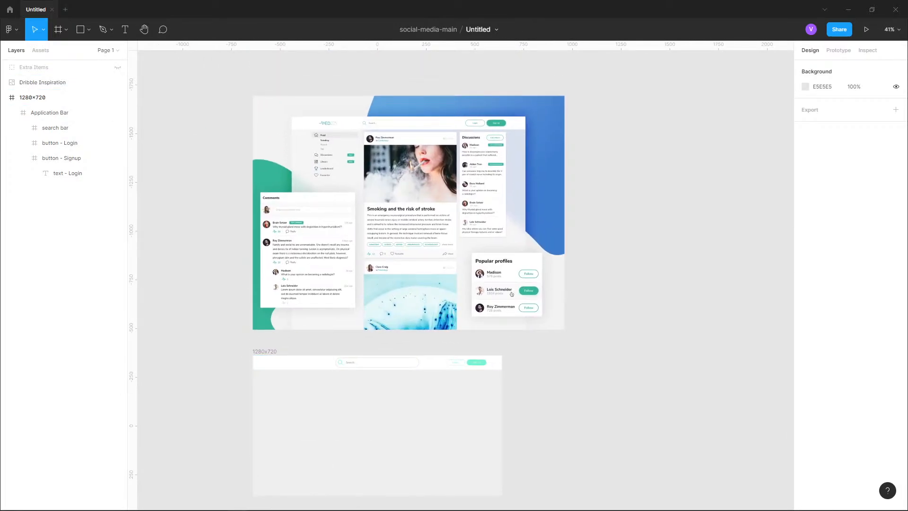
pyautogui.moveTo(511, 294); pyautogui.dragTo(528, 252)
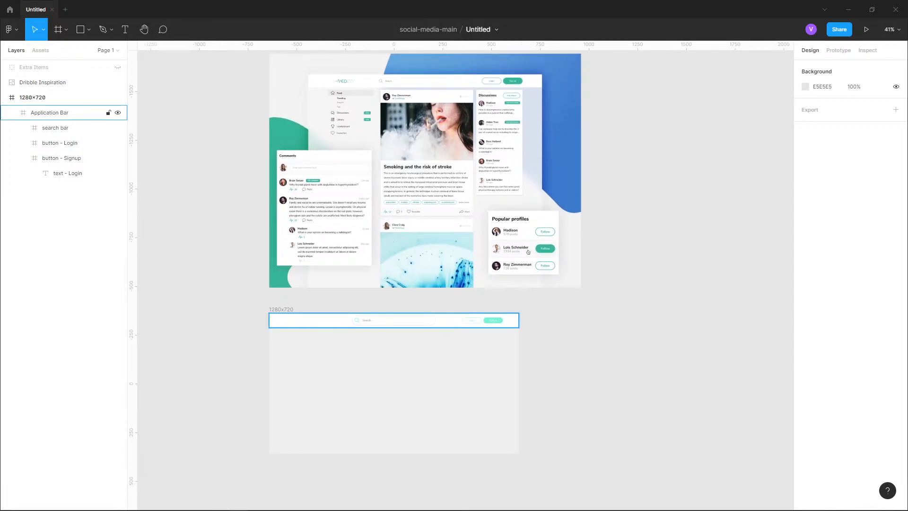
pyautogui.scroll(10, 484, 338)
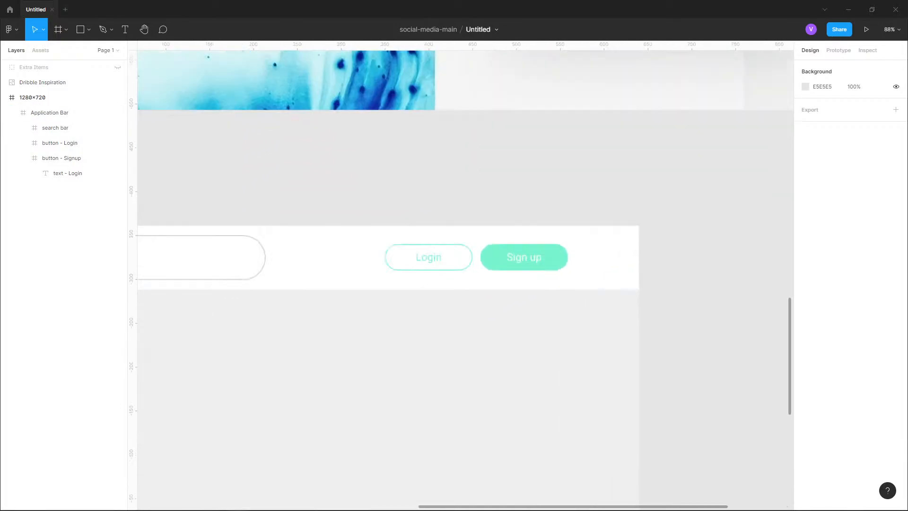
# - Create a new color style named primary from the Sign up button's fill color
pyautogui.click(524, 257)
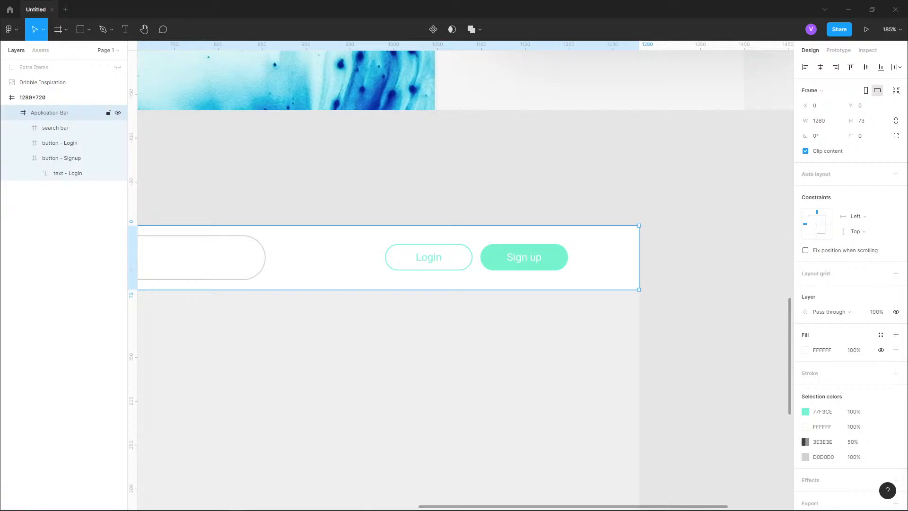
pyautogui.doubleClick(524, 257)
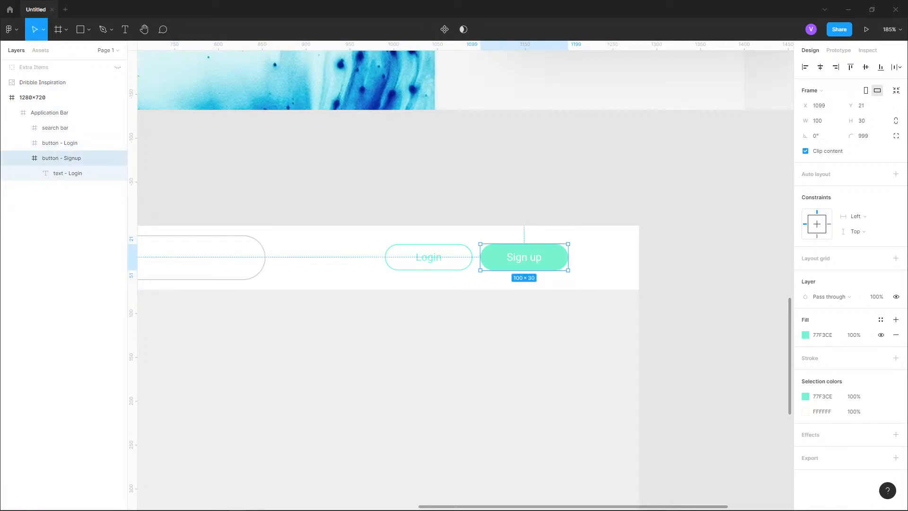
pyautogui.click(822, 334)
pyautogui.click(880, 320)
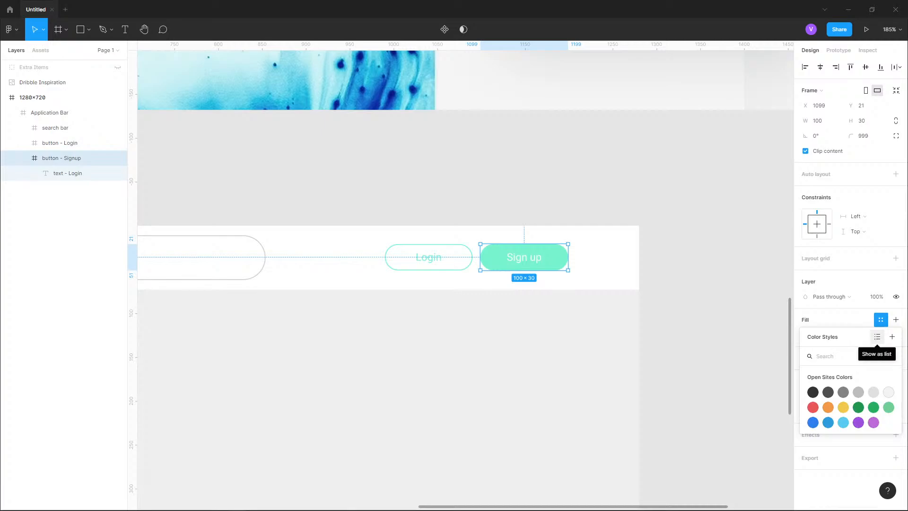
pyautogui.click(877, 336)
pyautogui.click(876, 336)
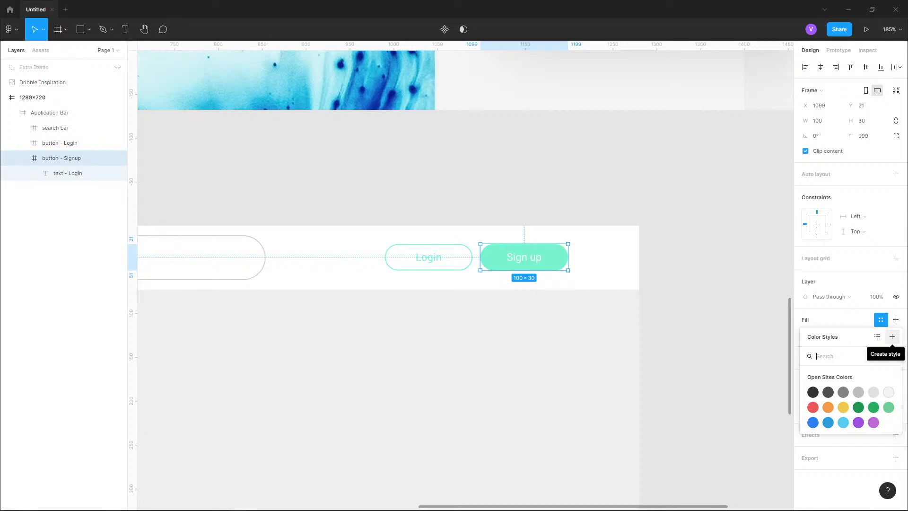
pyautogui.click(892, 336)
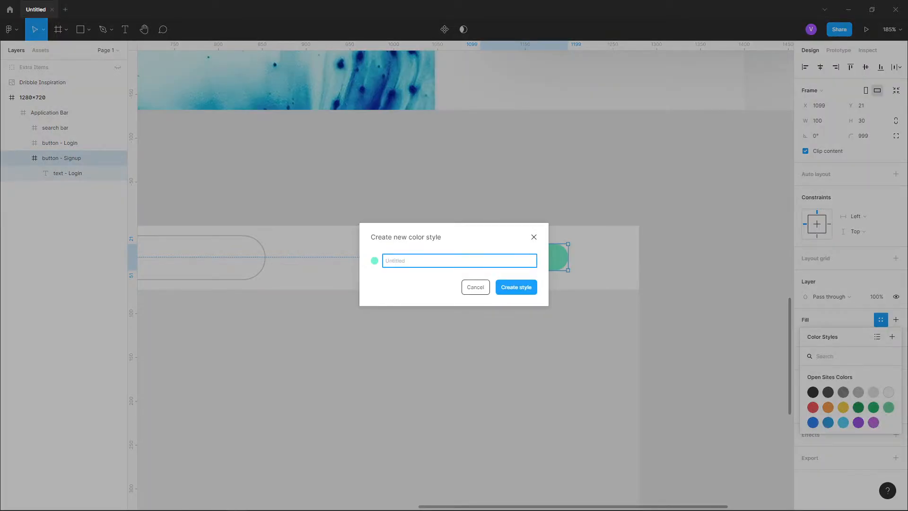
pyautogui.write('primary')
pyautogui.press('Return')
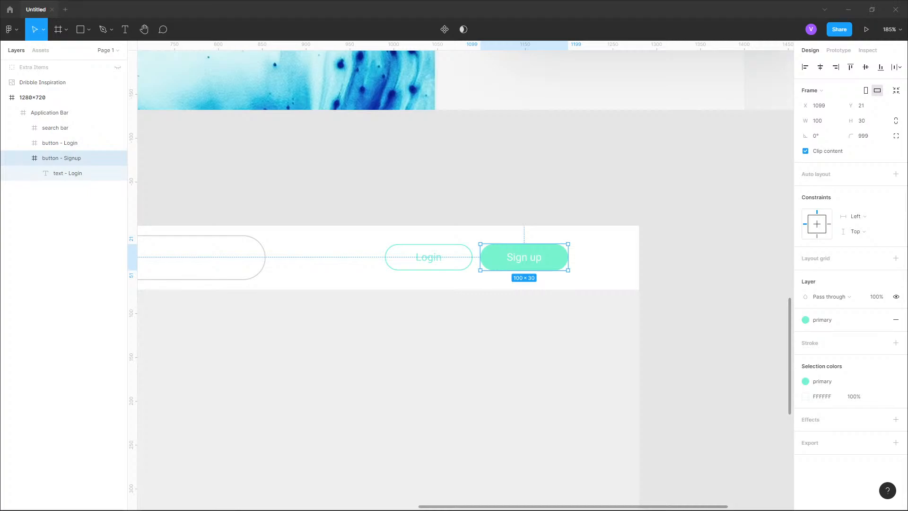
pyautogui.press('Escape')
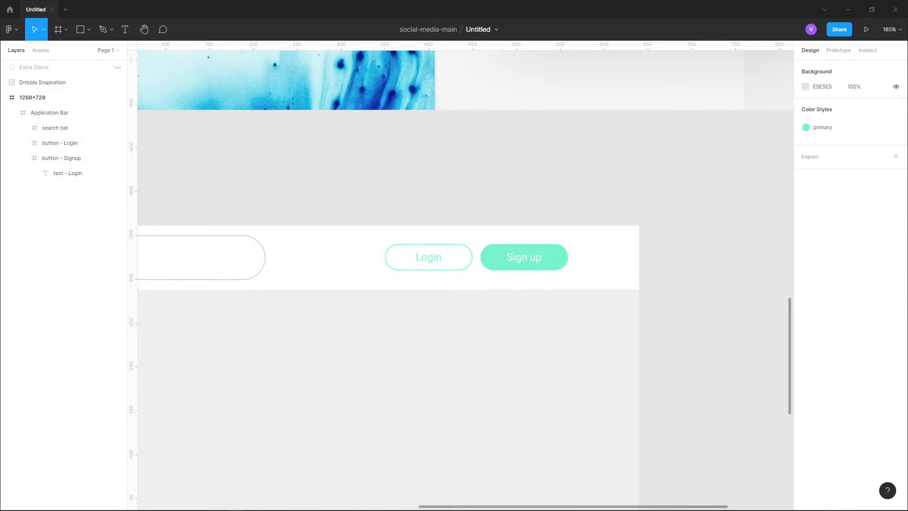
pyautogui.scroll(-5, 618, 111)
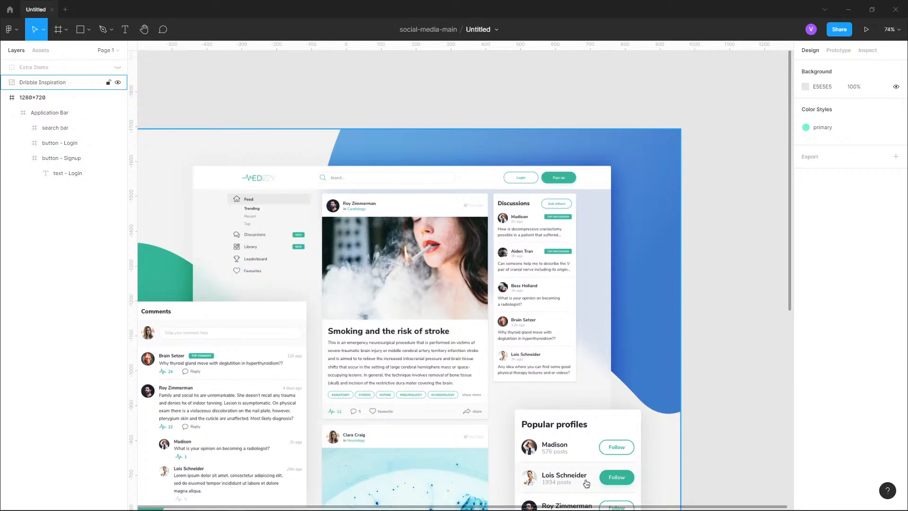
pyautogui.click(586, 482)
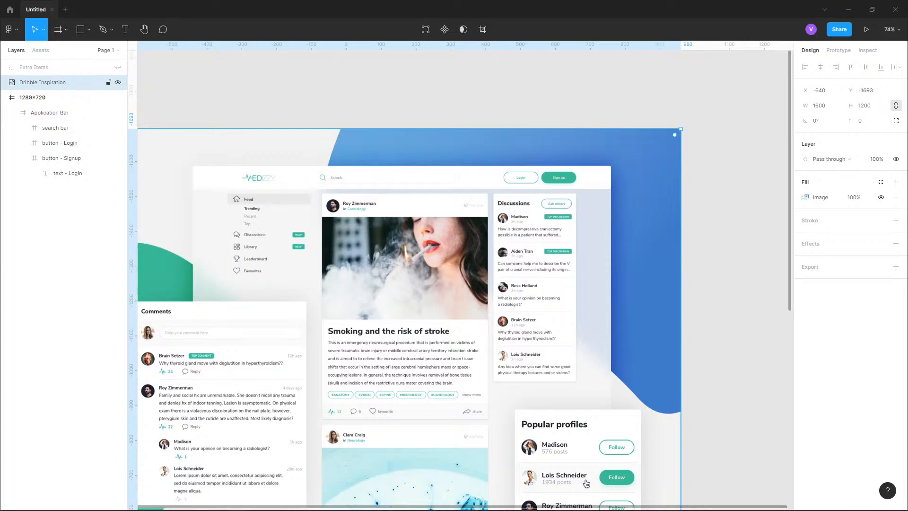
pyautogui.moveTo(586, 482); pyautogui.dragTo(614, 185)
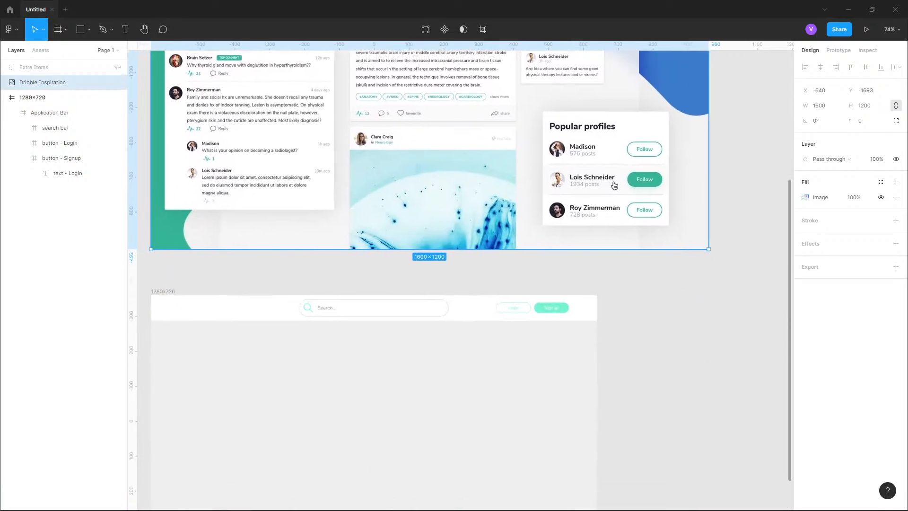
pyautogui.click(50, 113)
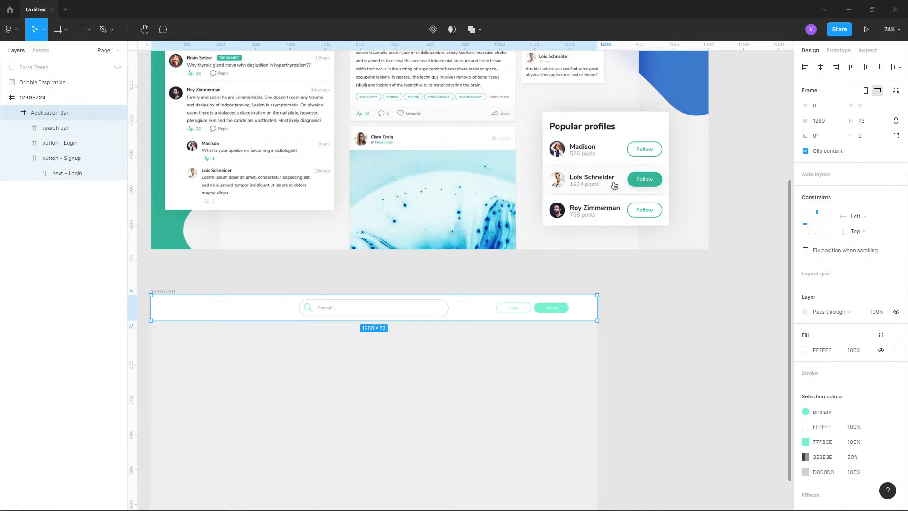
pyautogui.scroll(5, 562, 321)
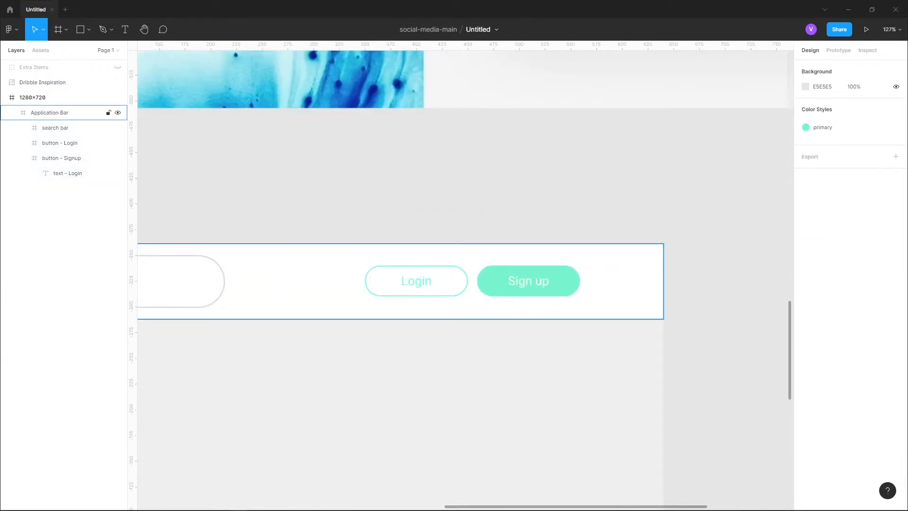
pyautogui.scroll(4, 567, 286)
pyautogui.click(567, 286)
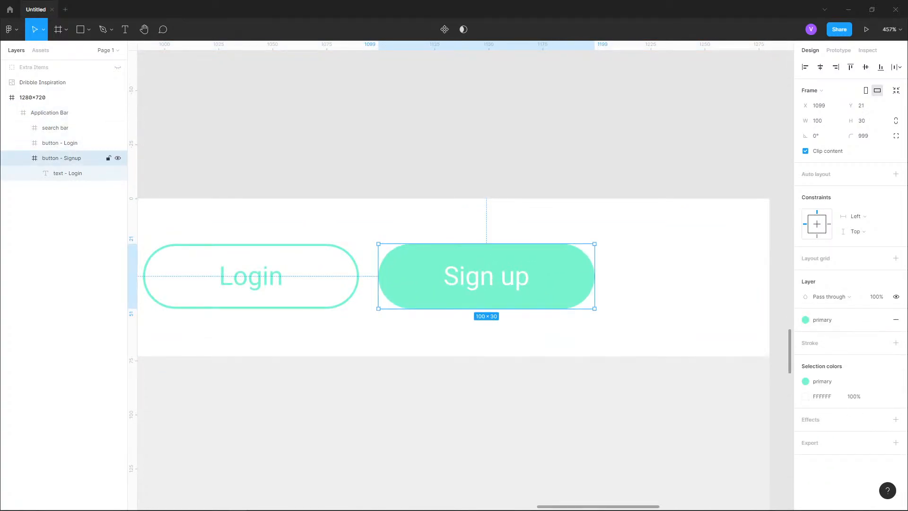
# - Draw a rectangle about 76 × 48 above the application bar and apply the primary color style to its fill
pyautogui.click(89, 29)
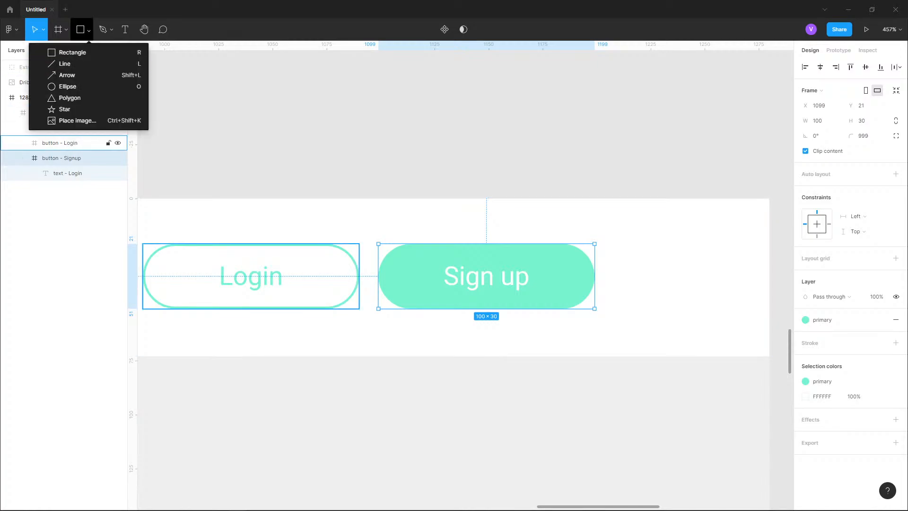
pyautogui.click(71, 51)
pyautogui.moveTo(387, 81); pyautogui.dragTo(552, 186)
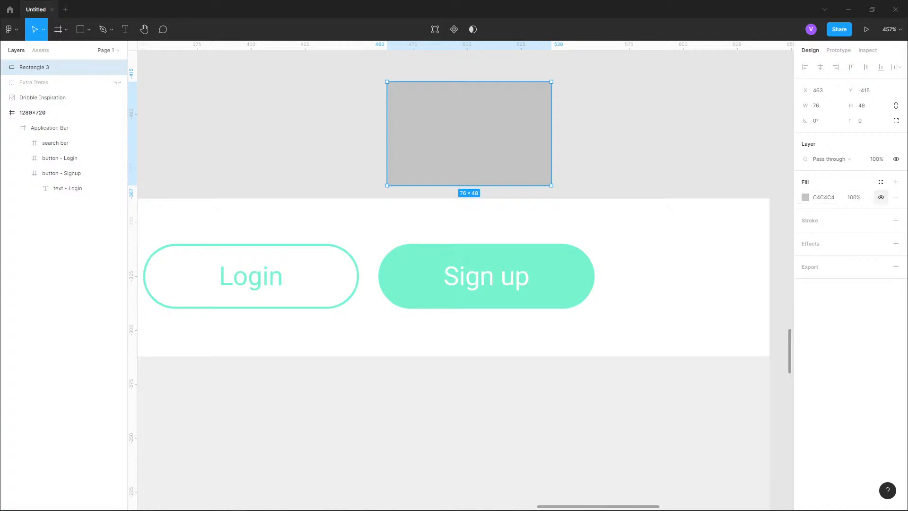
pyautogui.click(880, 182)
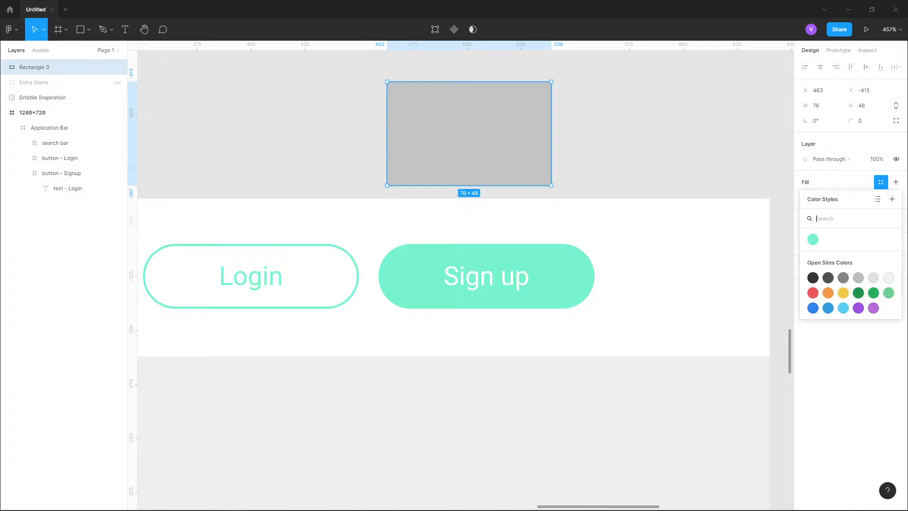
pyautogui.click(812, 239)
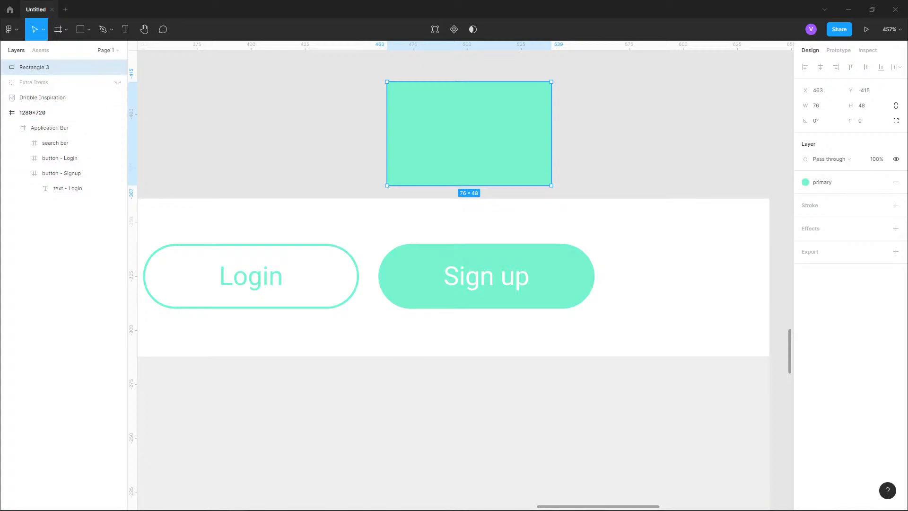
# - Edit the primary color style, changing its color to 63FFD1 and then to FF0000
pyautogui.click(823, 182)
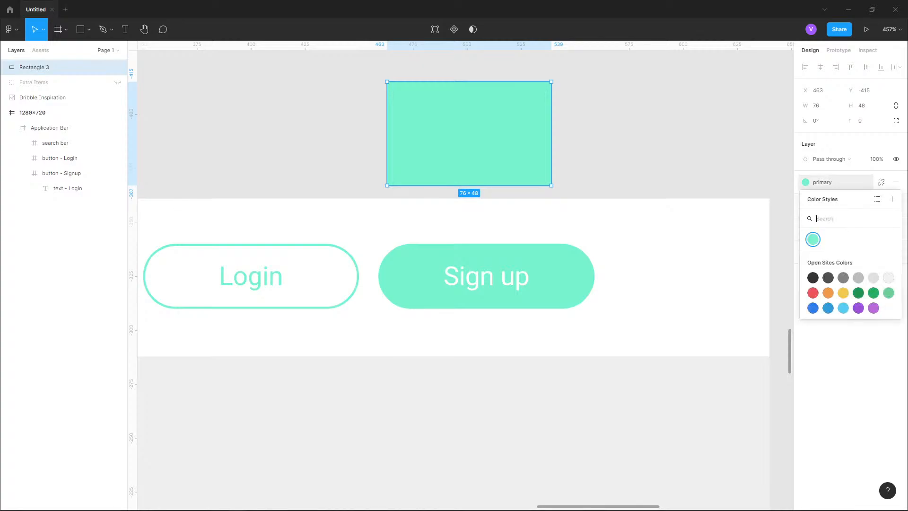
pyautogui.rightClick(813, 240)
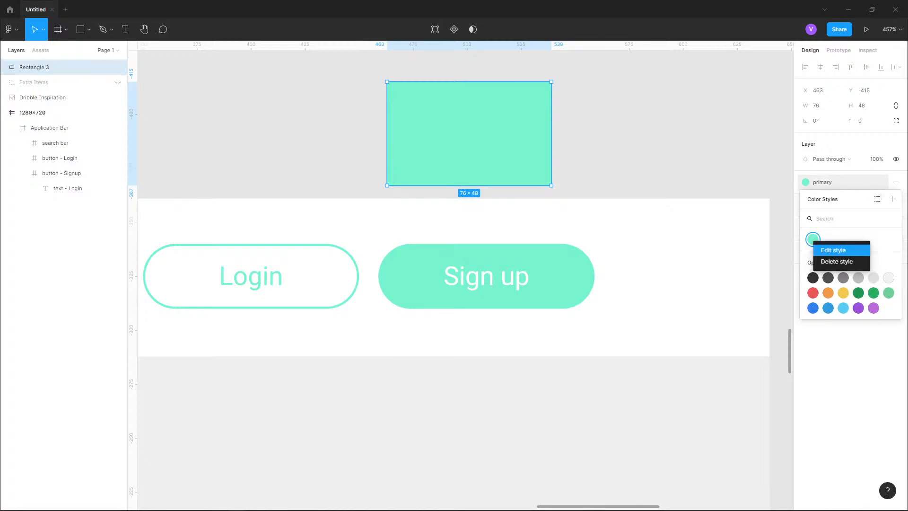
pyautogui.click(833, 250)
pyautogui.click(697, 373)
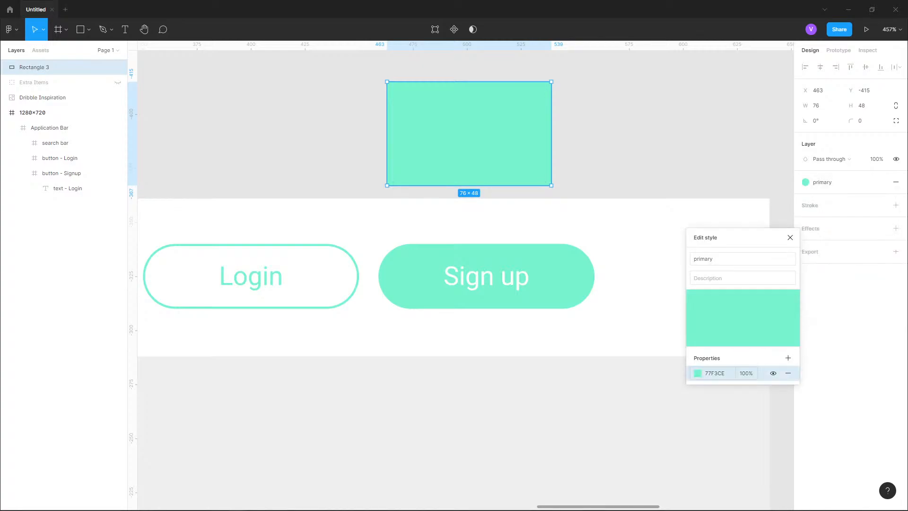
pyautogui.click(698, 373)
pyautogui.click(697, 373)
pyautogui.click(697, 373)
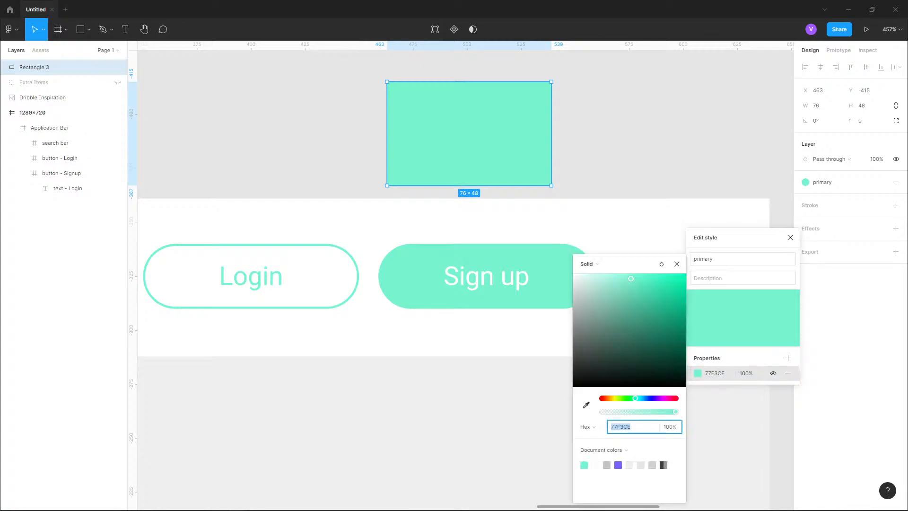
pyautogui.moveTo(631, 278)
pyautogui.mouseDown()
pyautogui.moveTo(665, 385)
pyautogui.moveTo(577, 334)
pyautogui.moveTo(642, 273)
pyautogui.mouseUp()
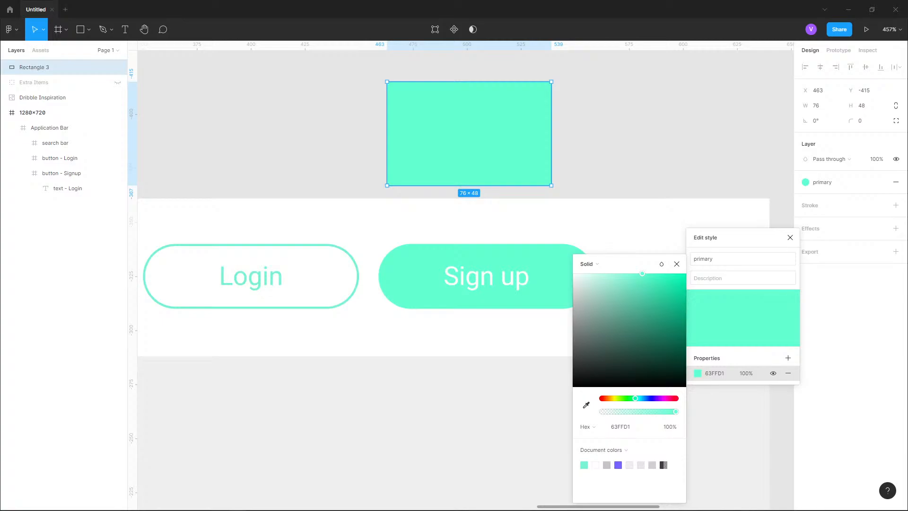
pyautogui.moveTo(641, 273); pyautogui.dragTo(685, 274)
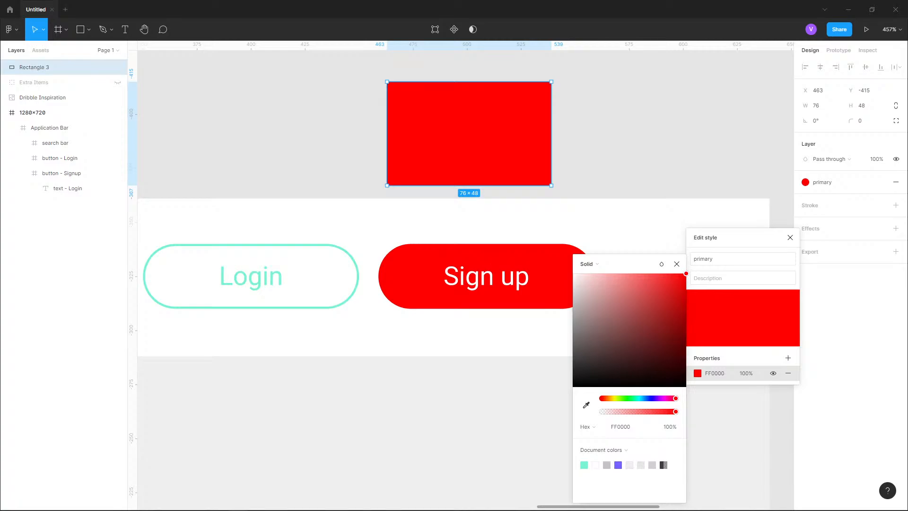
# - Undo the color edits, the style assignment and the new rectangle, then close the style editor
pyautogui.hotkey('ctrl', 'z')
pyautogui.hotkey('ctrl', 'z')
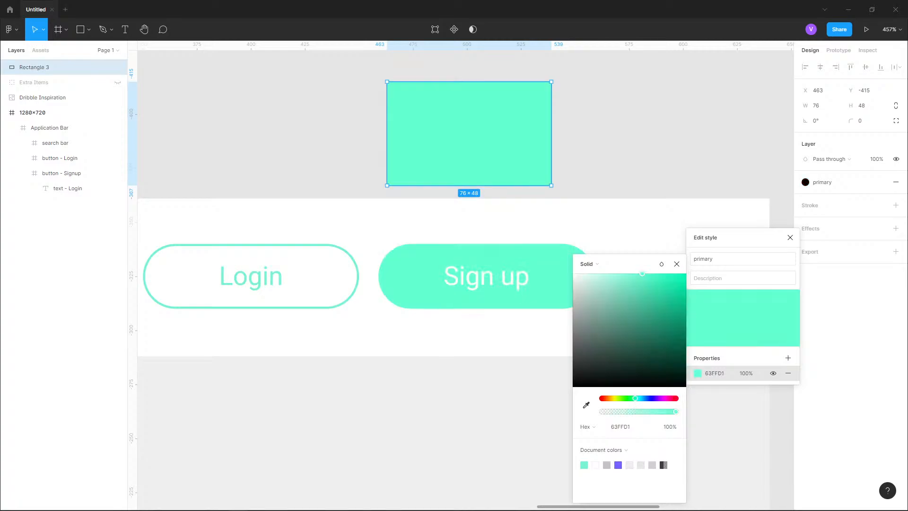
pyautogui.hotkey('ctrl', 'z')
pyautogui.hotkey('ctrl', 'z')
pyautogui.hotkey('ctrl', 'z')
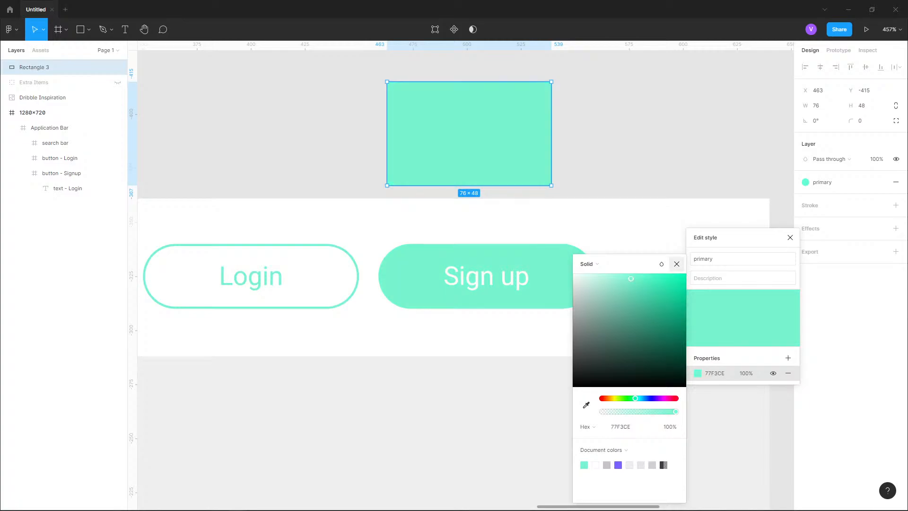
pyautogui.press('Escape')
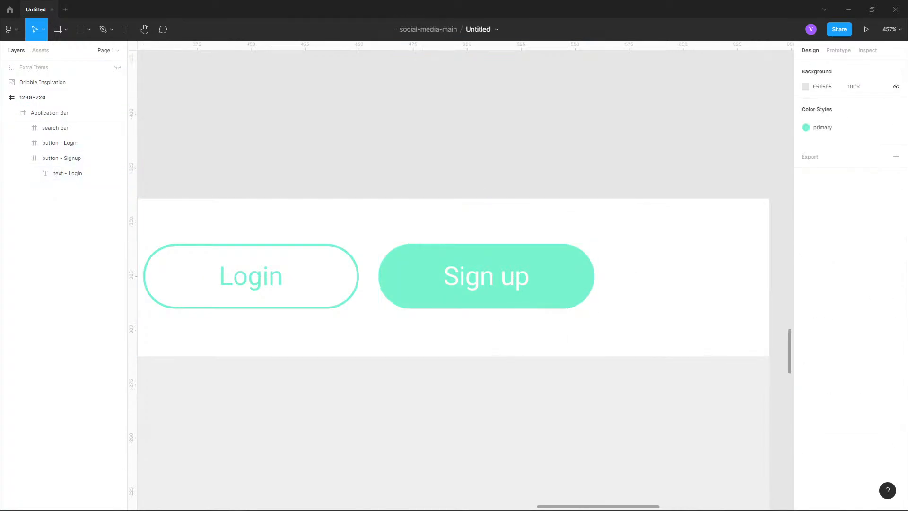
# - Duplicate the Sign up button's text layer inside the button
pyautogui.scroll(-4, 662, 182)
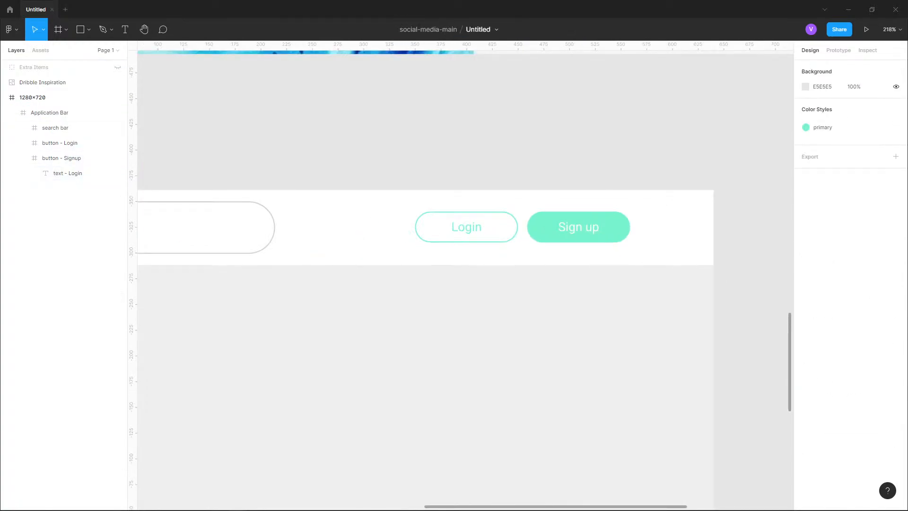
pyautogui.moveTo(583, 189); pyautogui.dragTo(630, 183)
pyautogui.scroll(-3, 630, 183)
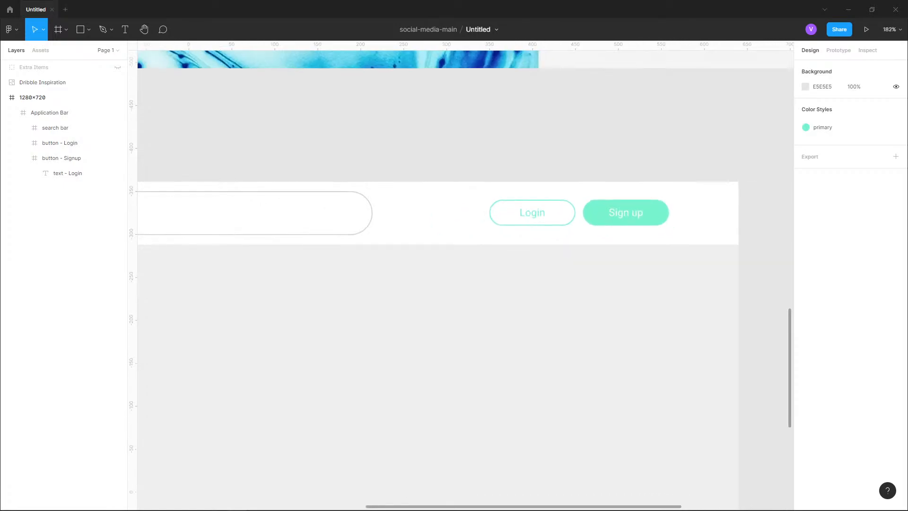
pyautogui.moveTo(369, 208); pyautogui.dragTo(441, 255)
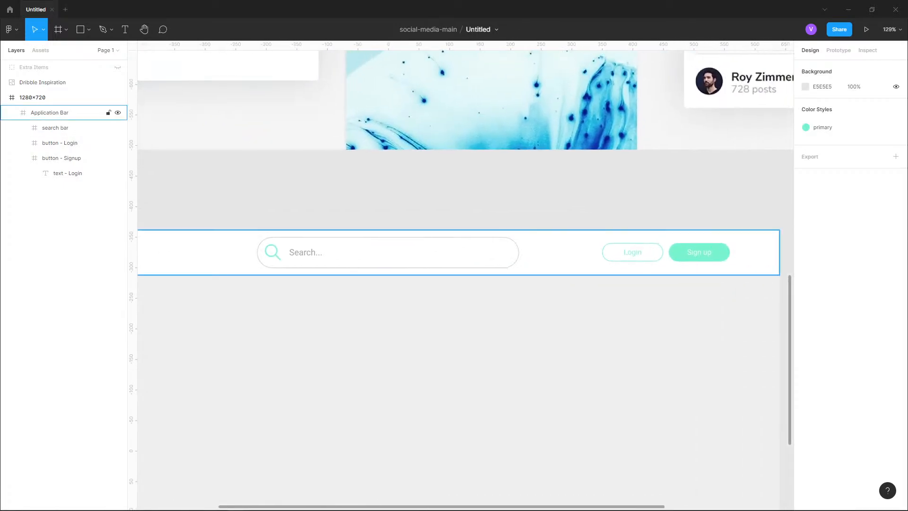
pyautogui.doubleClick(699, 252)
pyautogui.moveTo(699, 252); pyautogui.dragTo(565, 269)
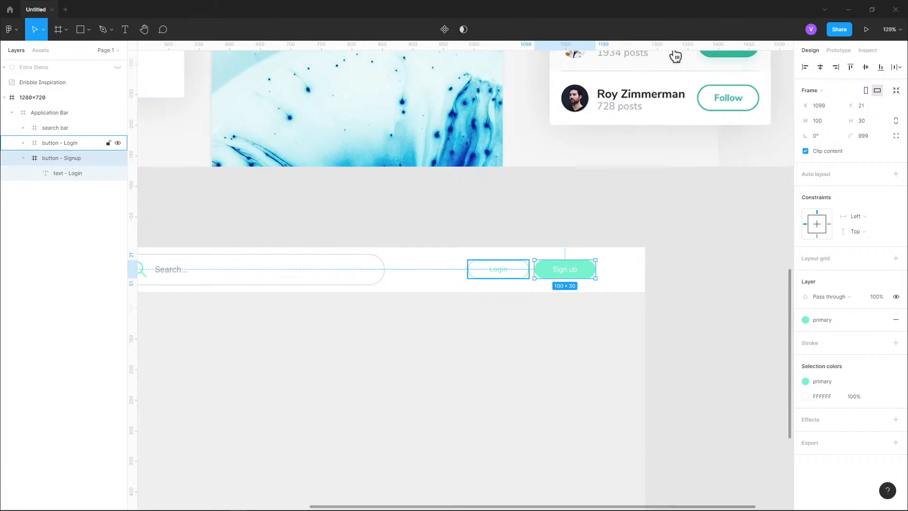
pyautogui.click(88, 29)
pyautogui.click(88, 30)
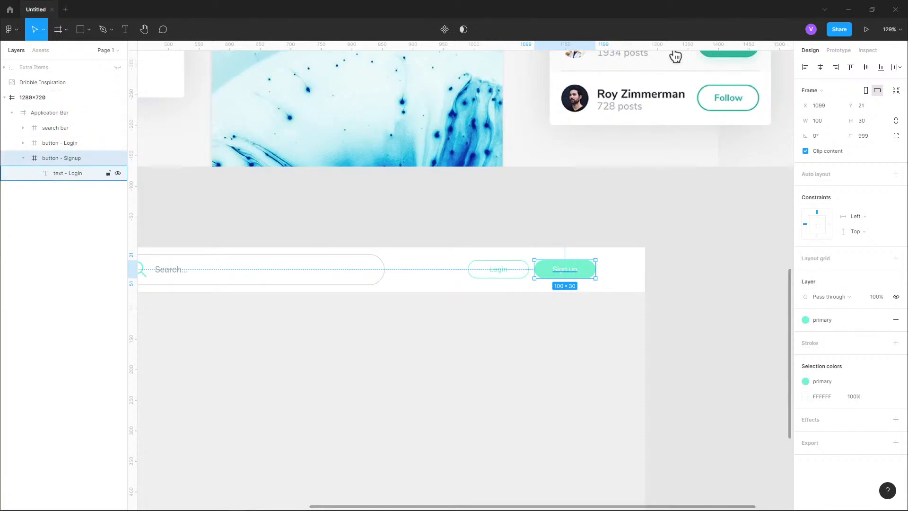
pyautogui.click(68, 173)
pyautogui.click(66, 158)
pyautogui.press('Return')
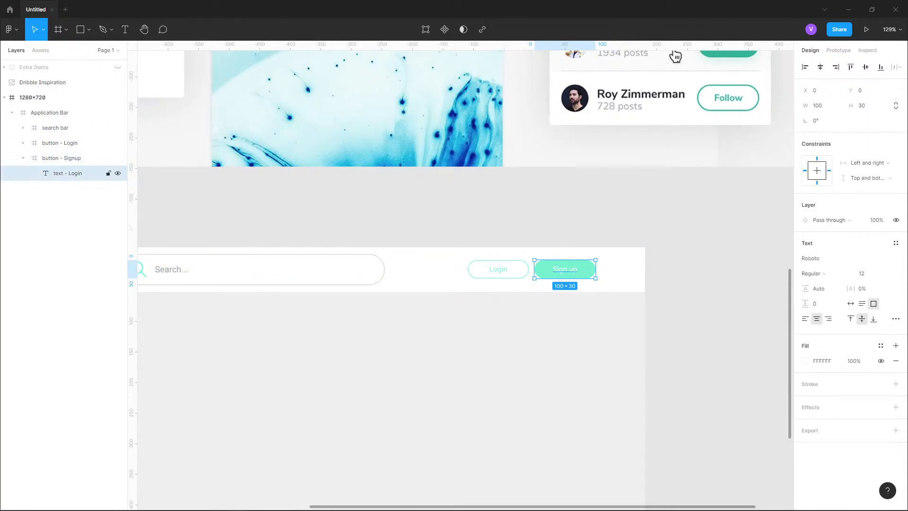
pyautogui.hotkey('ctrl', 'd')
pyautogui.hotkey('ctrl', 'r')
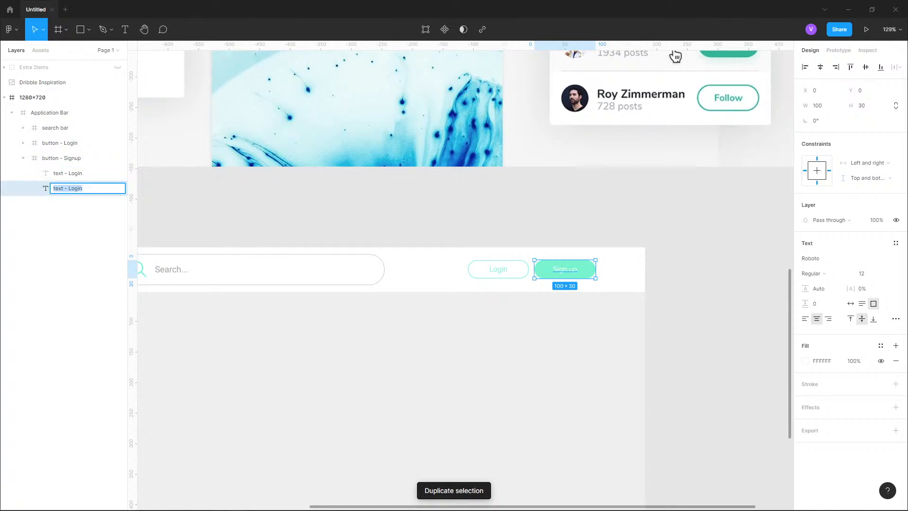
pyautogui.hotkey('shift', '2')
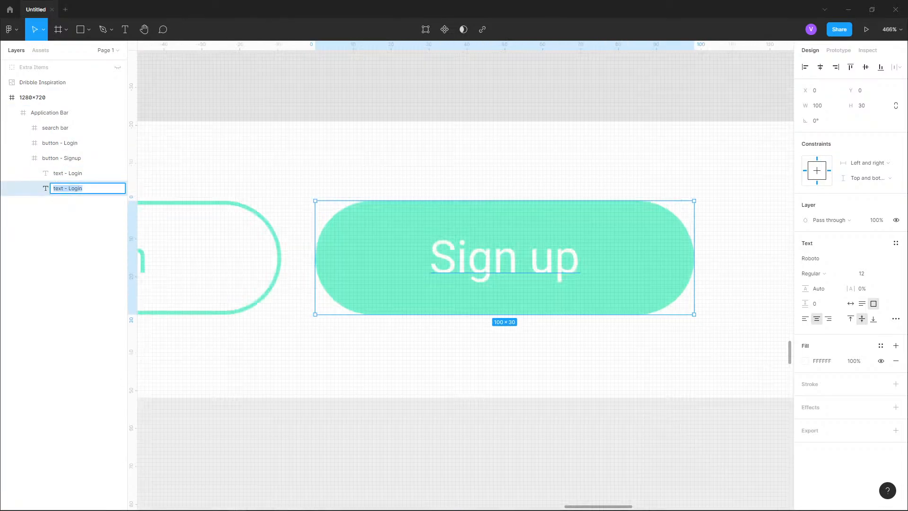
pyautogui.press('Return')
# - Shift the duplicate text beside the original and change its content to hi
pyautogui.hotkey('shift', 'Right')
pyautogui.hotkey('shift', 'Right')
pyautogui.hotkey('shift', 'Right')
pyautogui.hotkey('shift', 'Right')
pyautogui.hotkey('shift', 'Right')
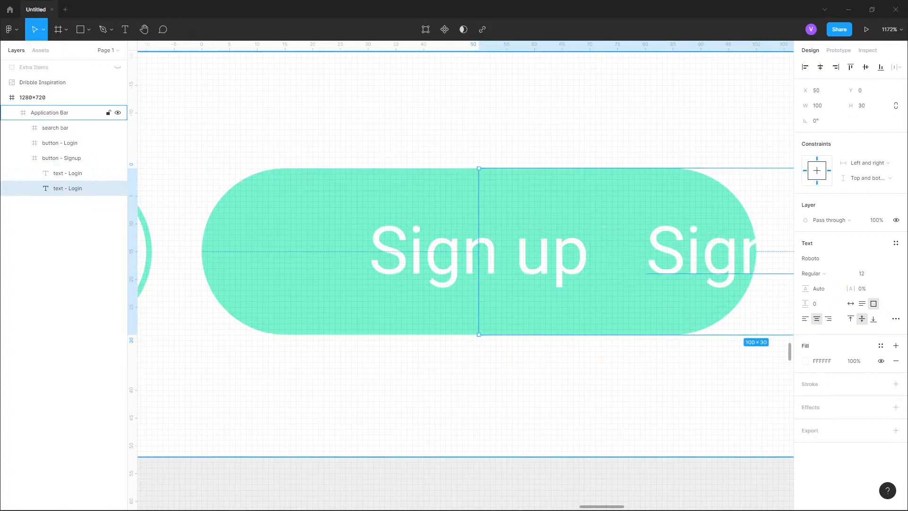
pyautogui.press('Return')
pyautogui.write('h')
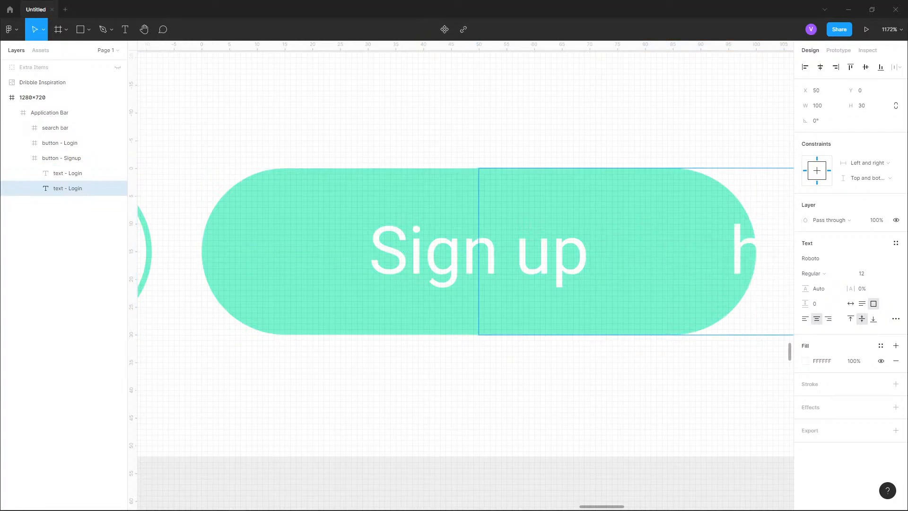
pyautogui.press('Escape')
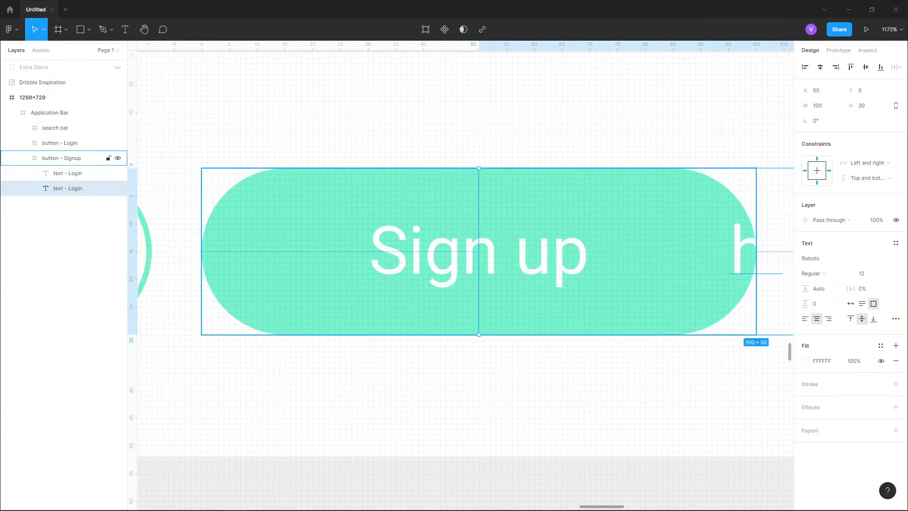
pyautogui.hotkey('shift', 'Left')
pyautogui.hotkey('shift', 'Left')
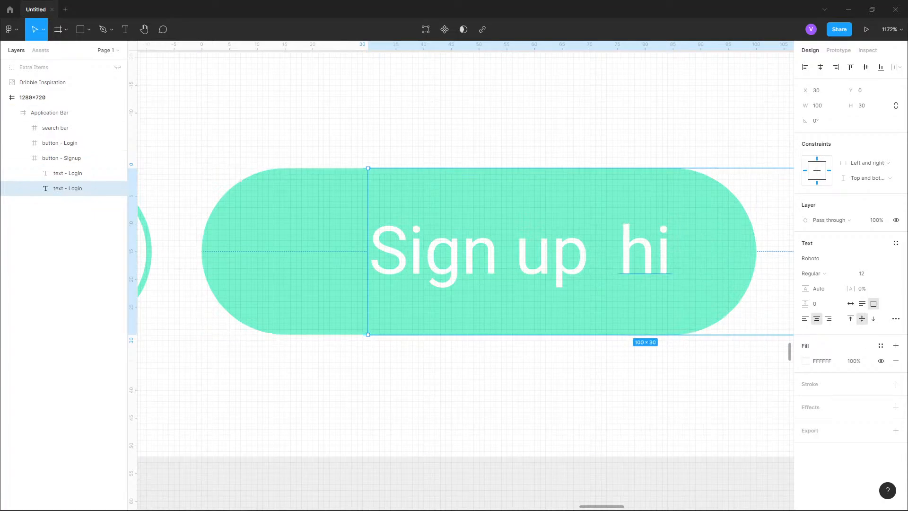
# - Set the duplicate text's fill color to FF5858
pyautogui.click(805, 360)
pyautogui.write('FF5858')
pyautogui.press('Return')
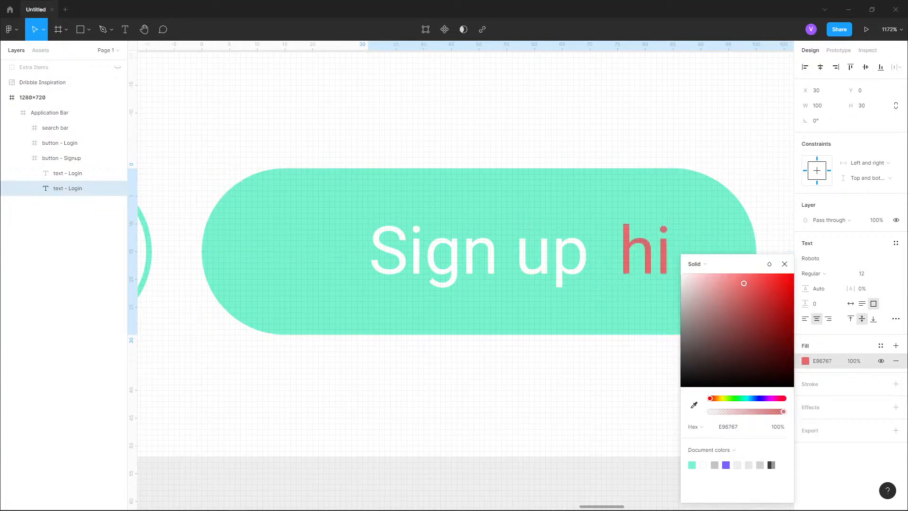
pyautogui.press('Escape')
pyautogui.press('Escape')
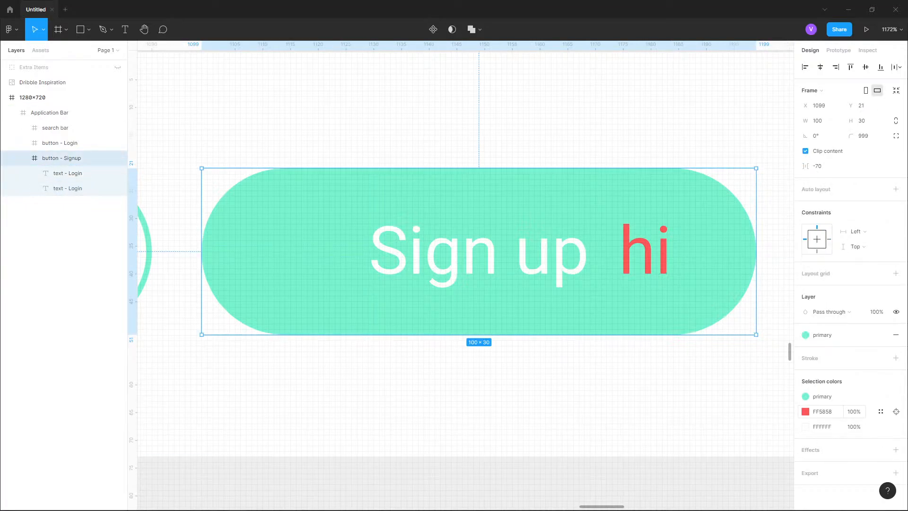
# - Change the button's red selection color to a greyish pink with the color picker
pyautogui.click(805, 411)
pyautogui.moveTo(745, 331); pyautogui.dragTo(697, 308)
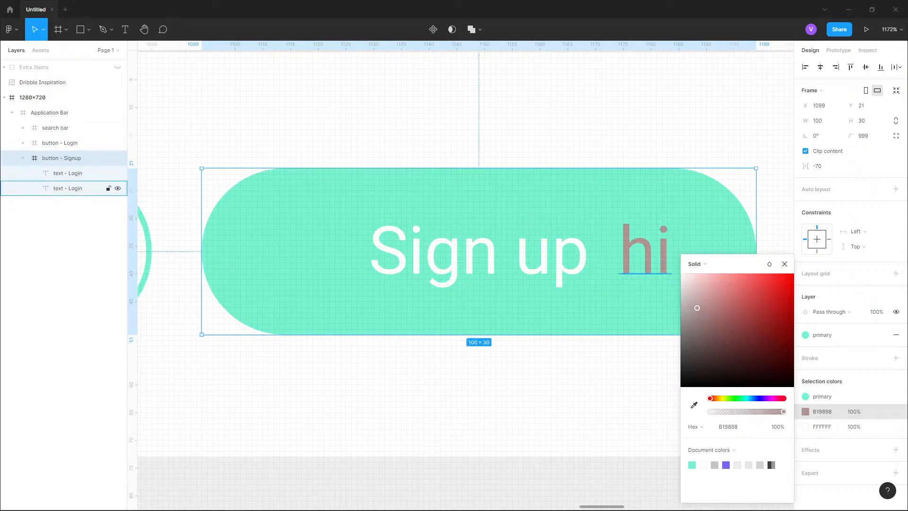
pyautogui.click(784, 263)
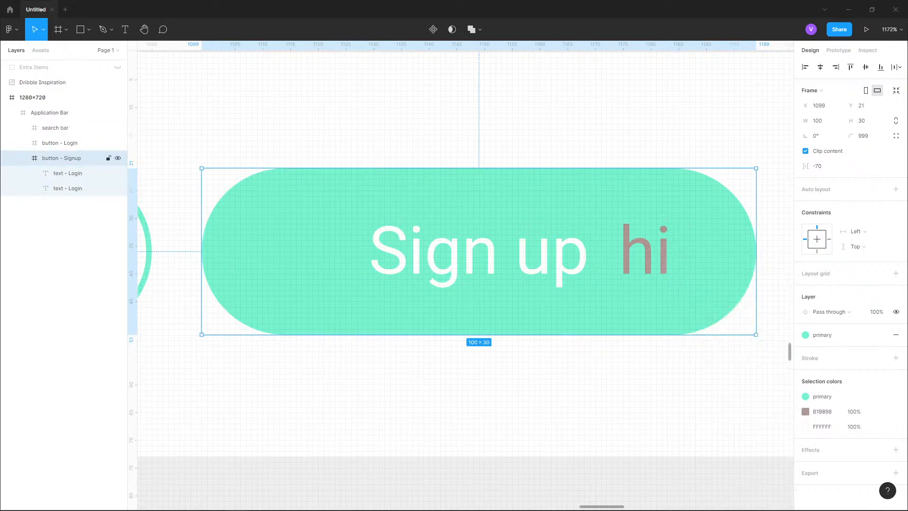
# - Set the duplicate text's fill back to white from the document colors
pyautogui.click(71, 189)
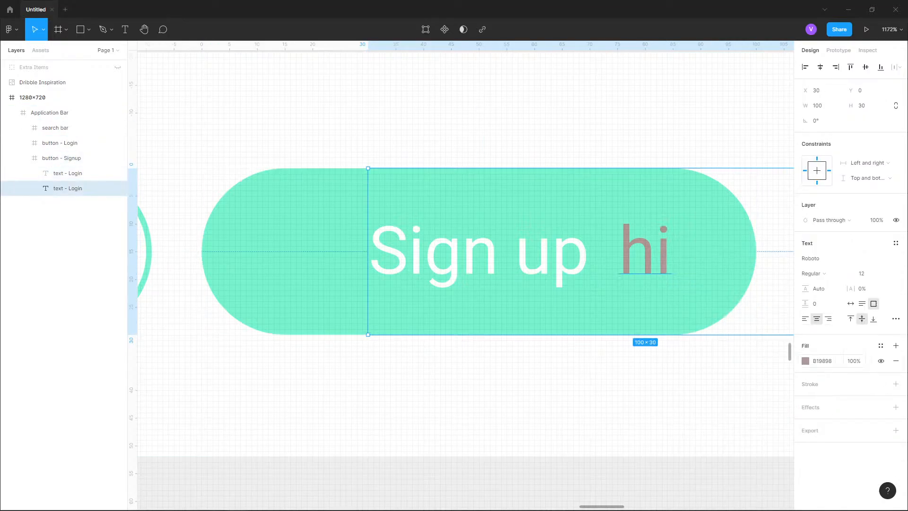
pyautogui.click(805, 361)
pyautogui.click(703, 464)
pyautogui.click(785, 264)
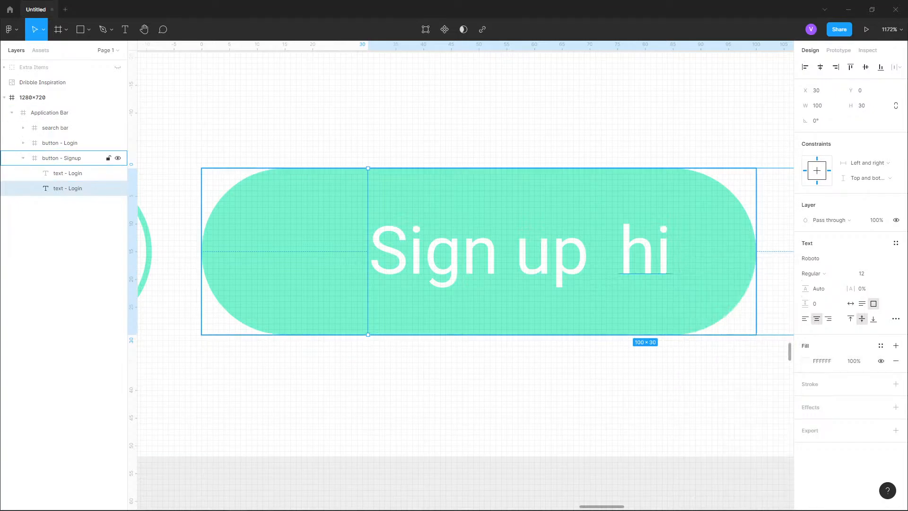
# - Change the button's white selection color to dark red A00000 with the color picker, recoloring both texts
pyautogui.click(61, 158)
pyautogui.click(822, 412)
pyautogui.click(805, 412)
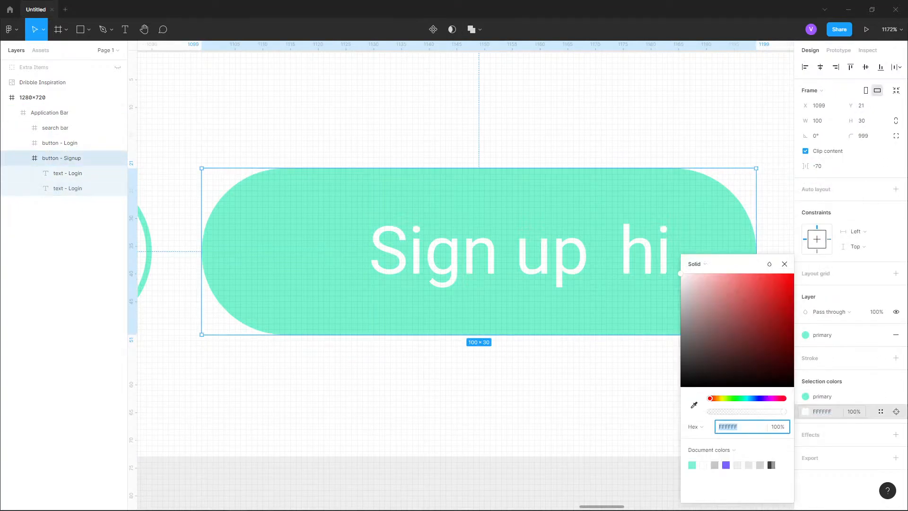
pyautogui.moveTo(792, 275); pyautogui.dragTo(778, 358)
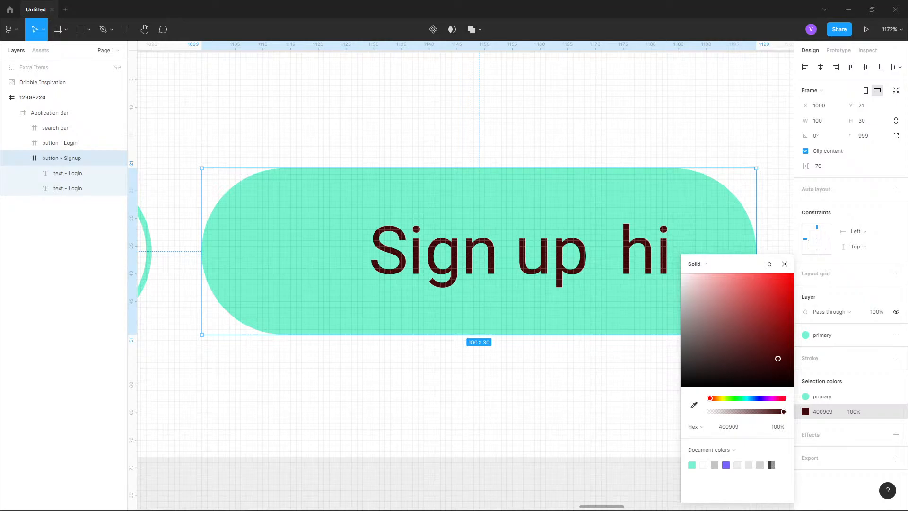
pyautogui.moveTo(777, 358); pyautogui.dragTo(793, 315)
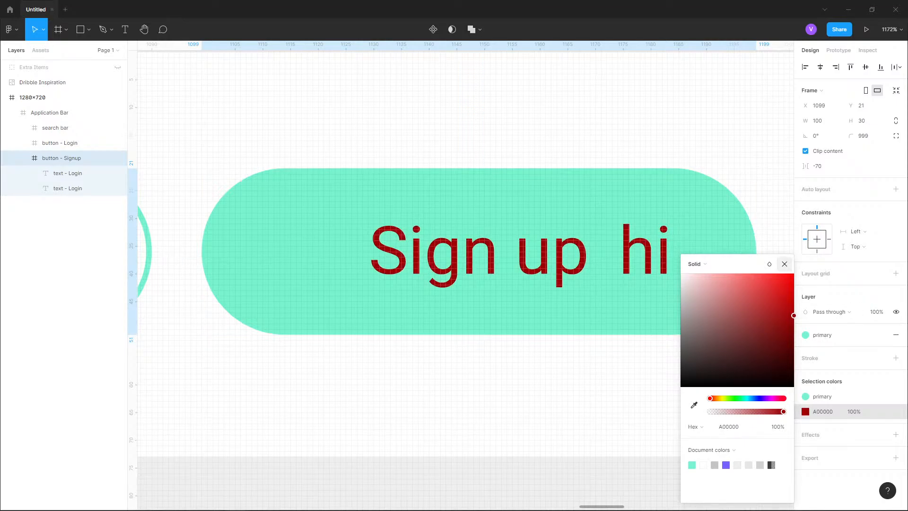
pyautogui.click(785, 264)
# - Delete the duplicate text layer and set the button's text selection color back to FFFFFF
pyautogui.click(68, 188)
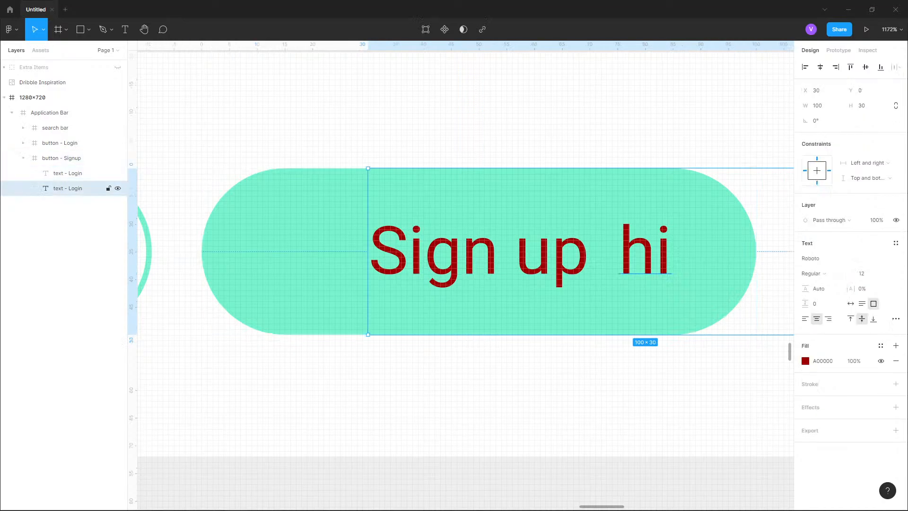
pyautogui.press('Delete')
pyautogui.click(61, 158)
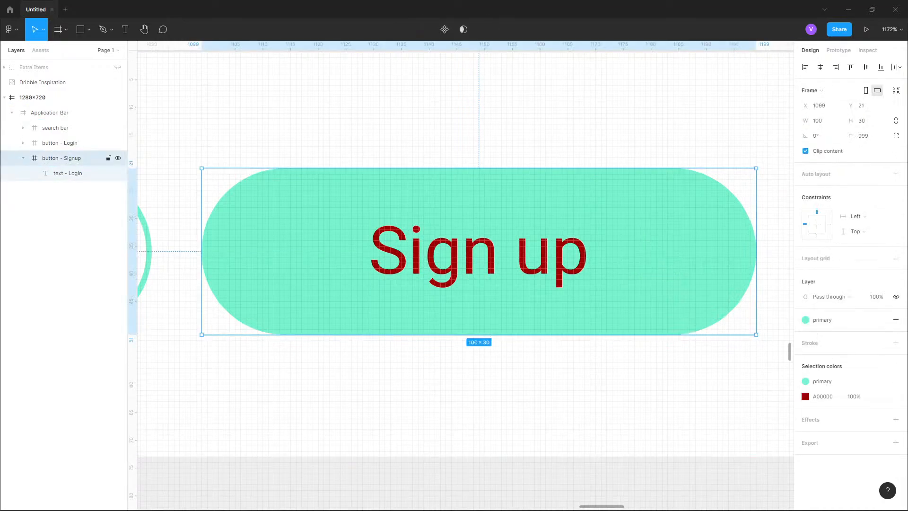
pyautogui.click(805, 396)
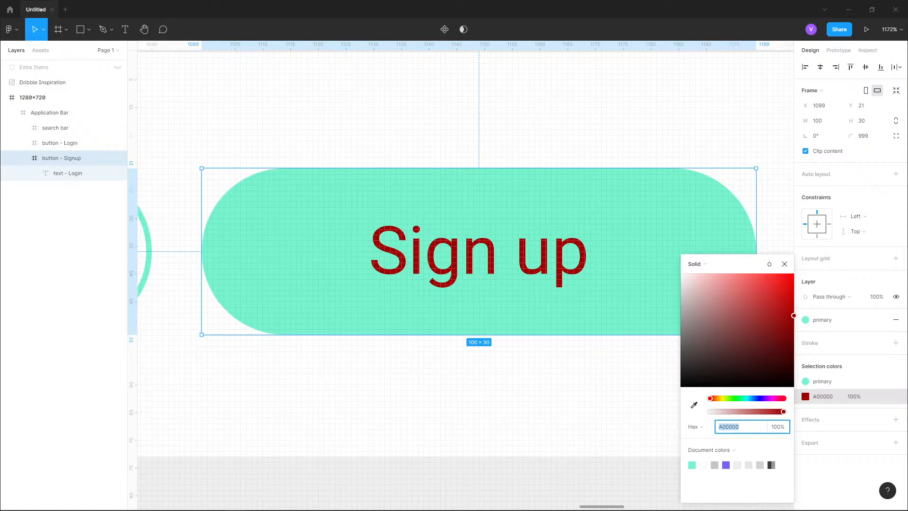
pyautogui.write('ffffff')
pyautogui.press('Return')
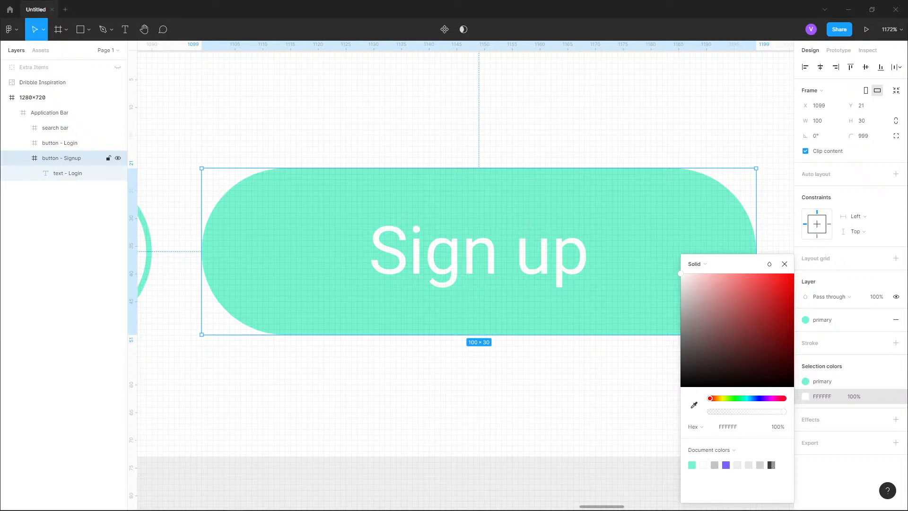
# - Create a new color style named text-white from the Sign up button's white text color
pyautogui.scroll(-10, 658, 227)
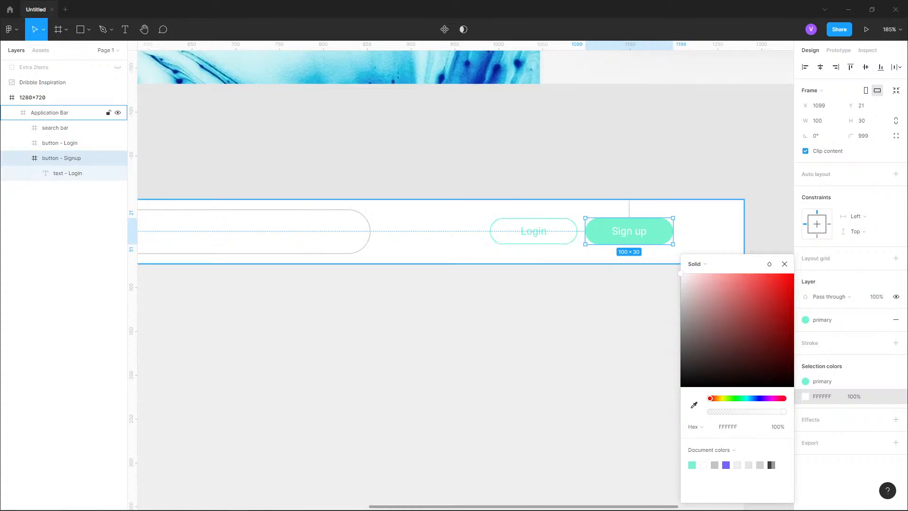
pyautogui.scroll(-5, 750, 82)
pyautogui.moveTo(751, 82); pyautogui.dragTo(738, 85)
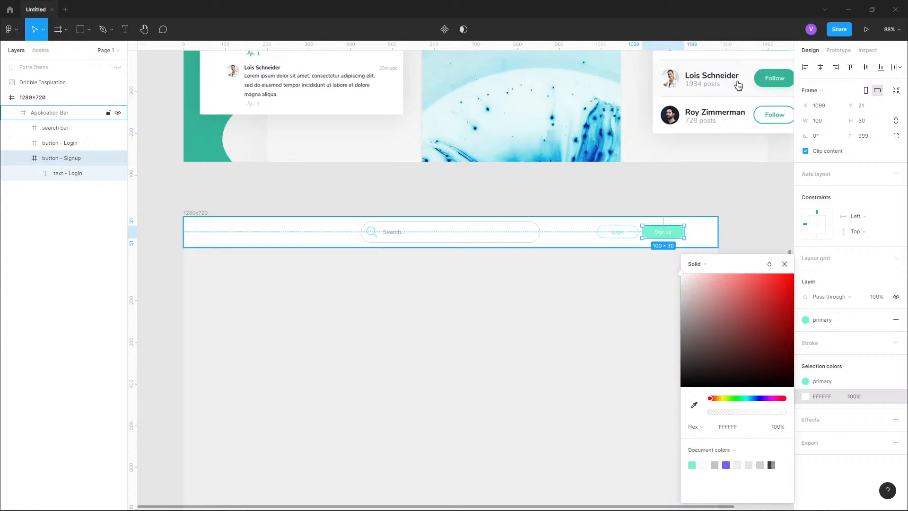
pyautogui.hotkey('shift', '2')
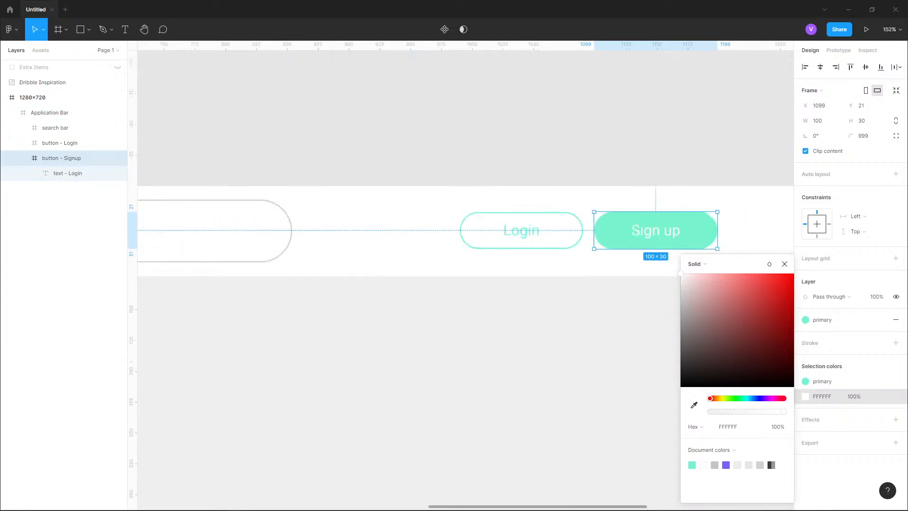
pyautogui.hscroll(1, 550, 232)
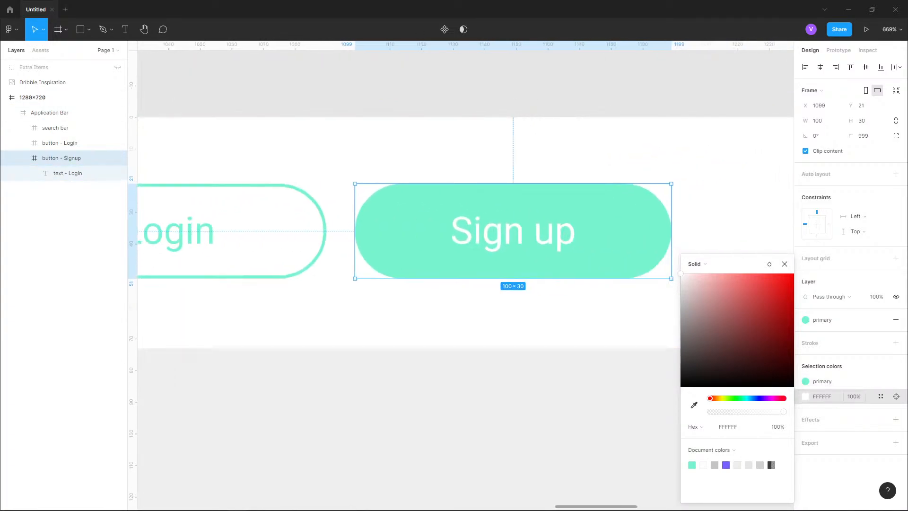
pyautogui.click(822, 396)
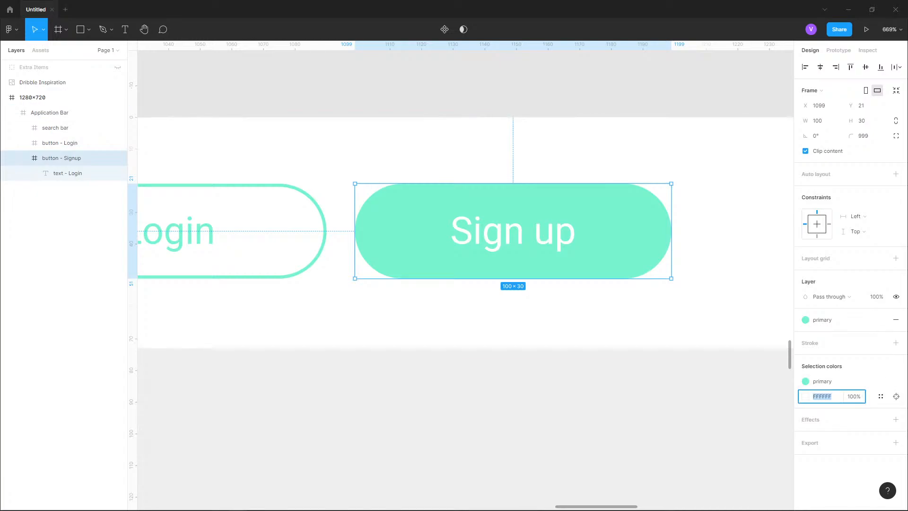
pyautogui.click(880, 396)
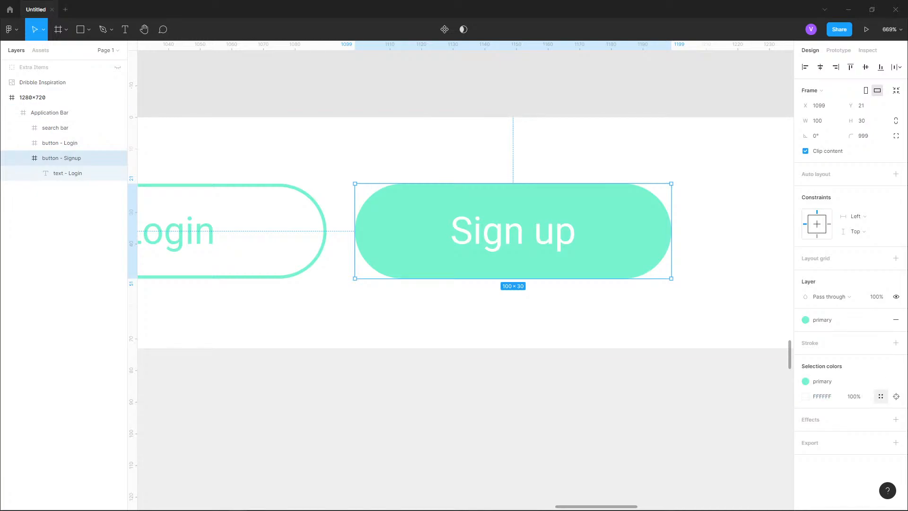
pyautogui.click(880, 397)
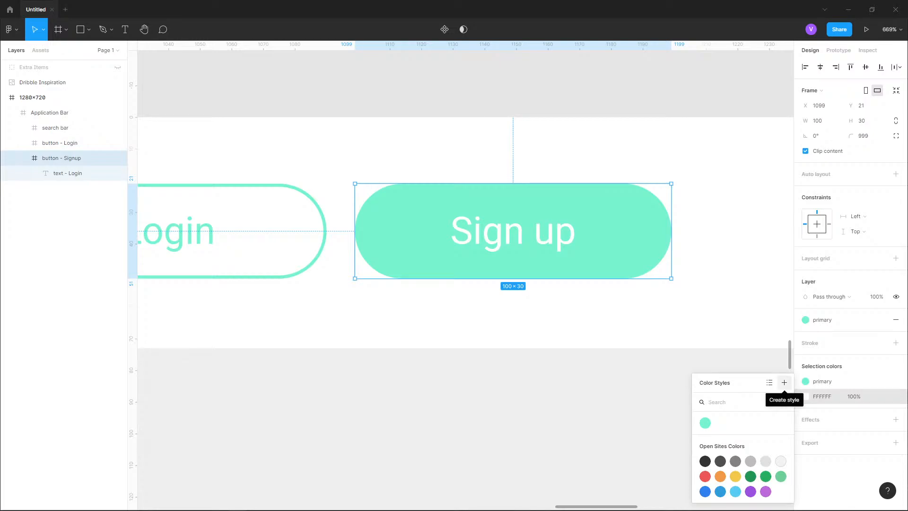
pyautogui.click(784, 382)
pyautogui.write('text-white')
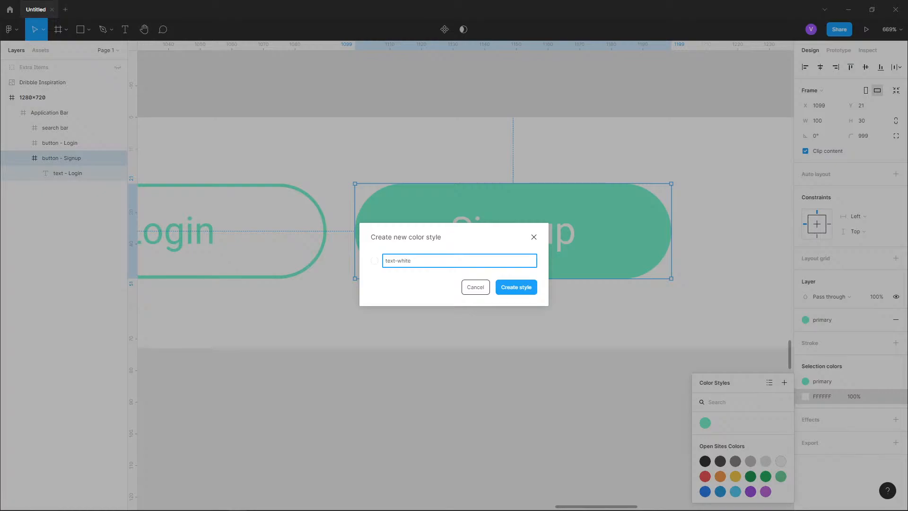
pyautogui.press('Return')
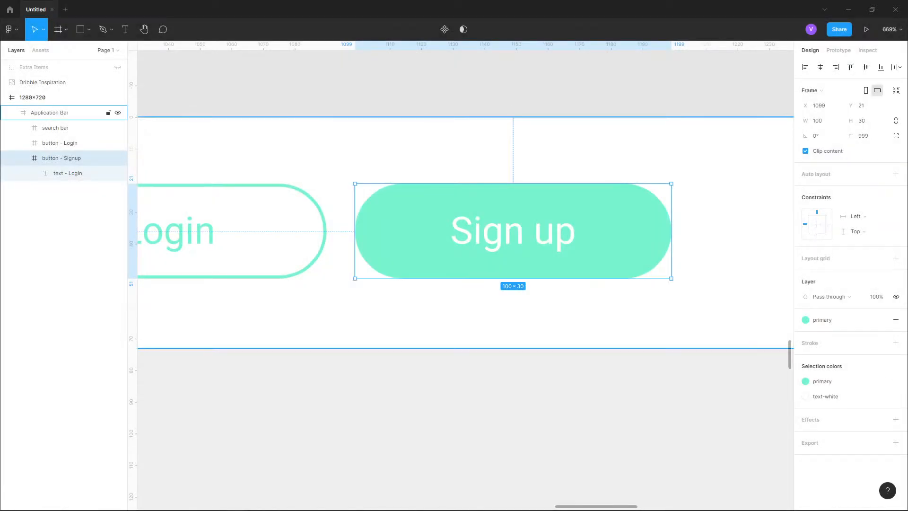
# - Select the Login button and apply the primary color style to its teal stroke color
pyautogui.click(270, 231)
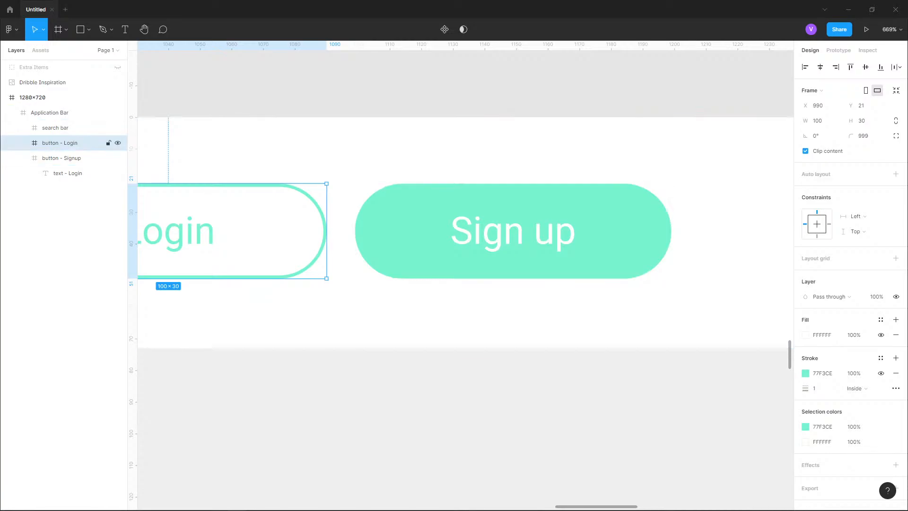
pyautogui.moveTo(265, 231); pyautogui.dragTo(450, 240)
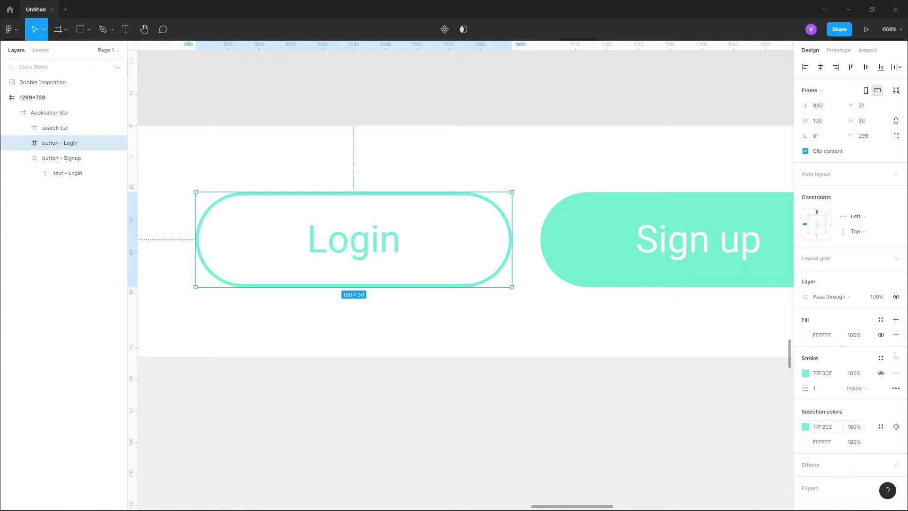
pyautogui.click(805, 426)
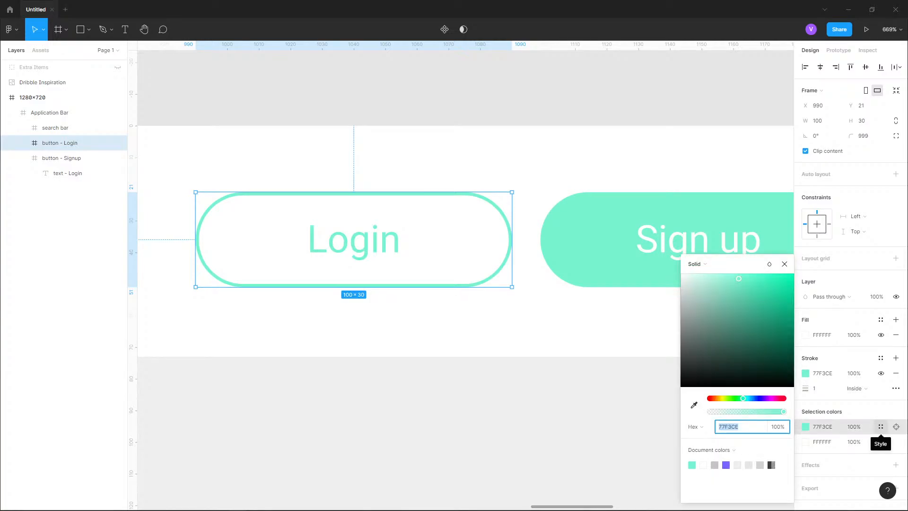
pyautogui.click(881, 426)
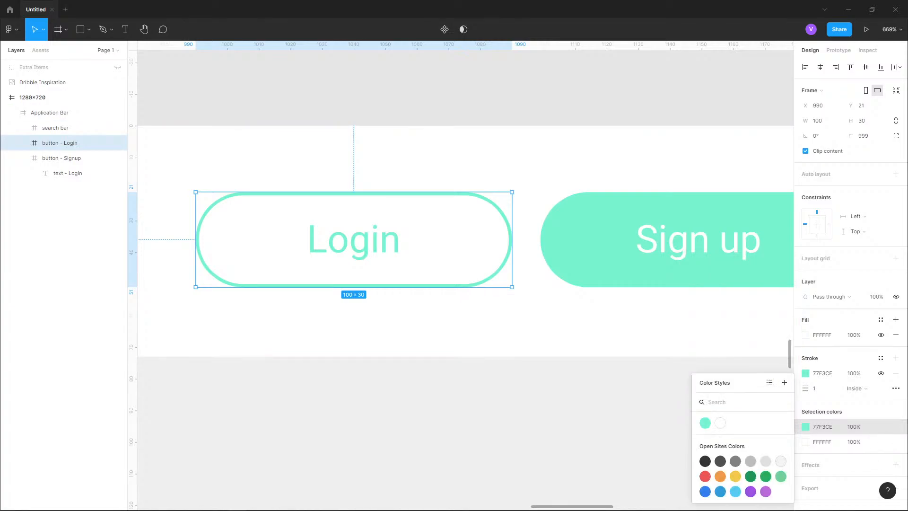
pyautogui.click(705, 423)
# - Create a new color style named surface from the Login button's white fill
pyautogui.click(881, 427)
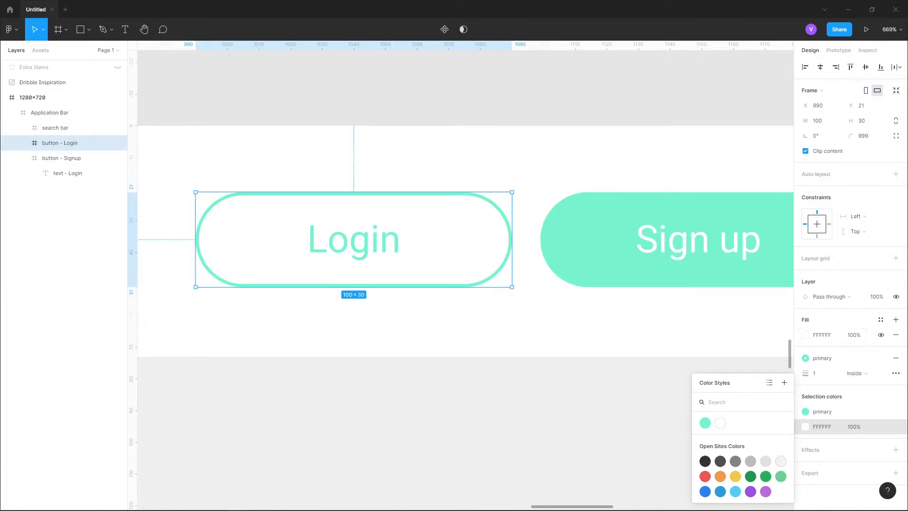
pyautogui.click(880, 319)
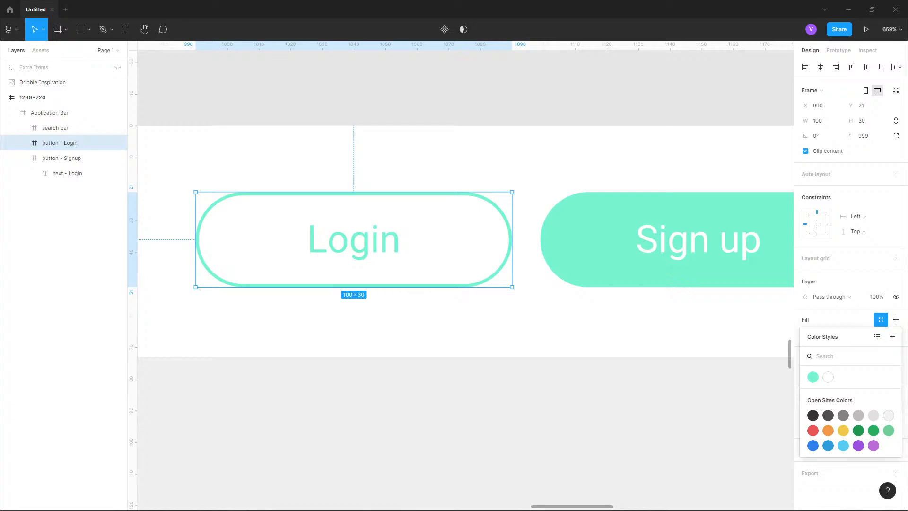
pyautogui.click(892, 337)
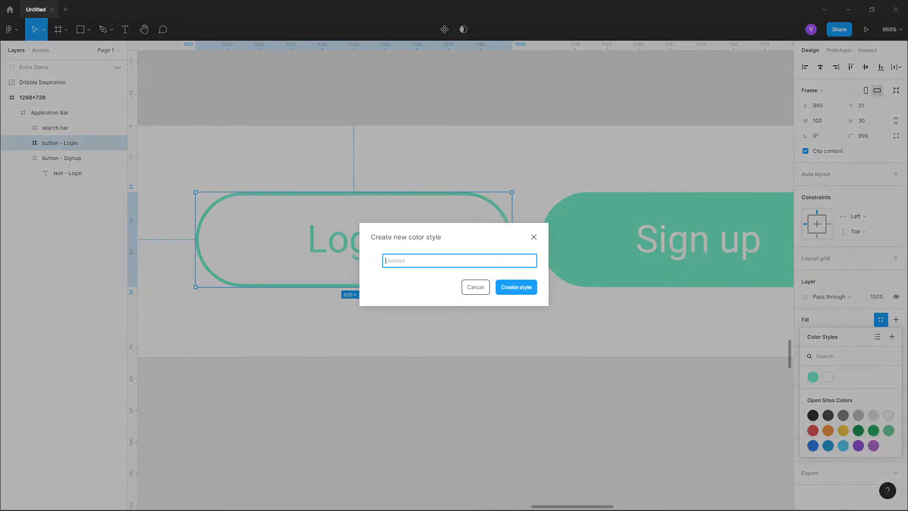
pyautogui.write('surface')
pyautogui.press('Return')
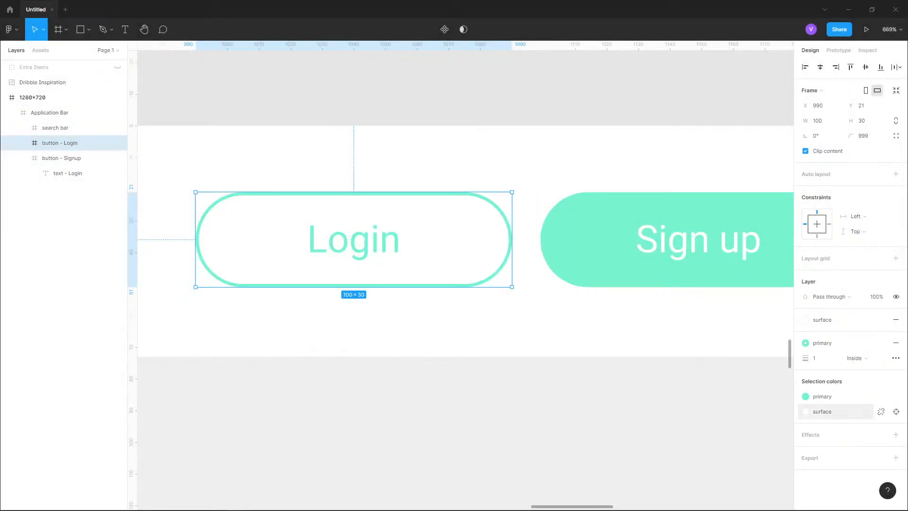
# - Select the whole Application Bar frame
pyautogui.scroll(-2, 662, 126)
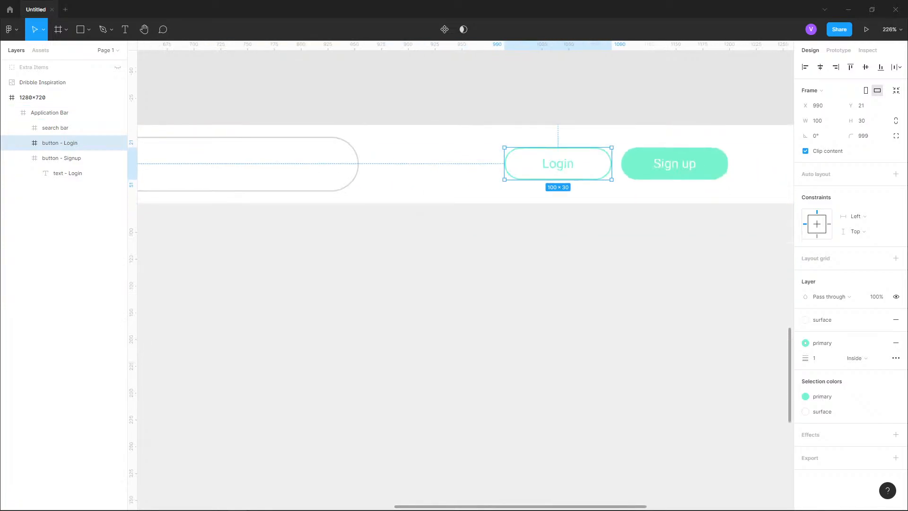
pyautogui.moveTo(378, 151); pyautogui.dragTo(687, 264)
pyautogui.moveTo(227, 262); pyautogui.dragTo(572, 264)
pyautogui.click(453, 263)
pyautogui.scroll(-2, 452, 263)
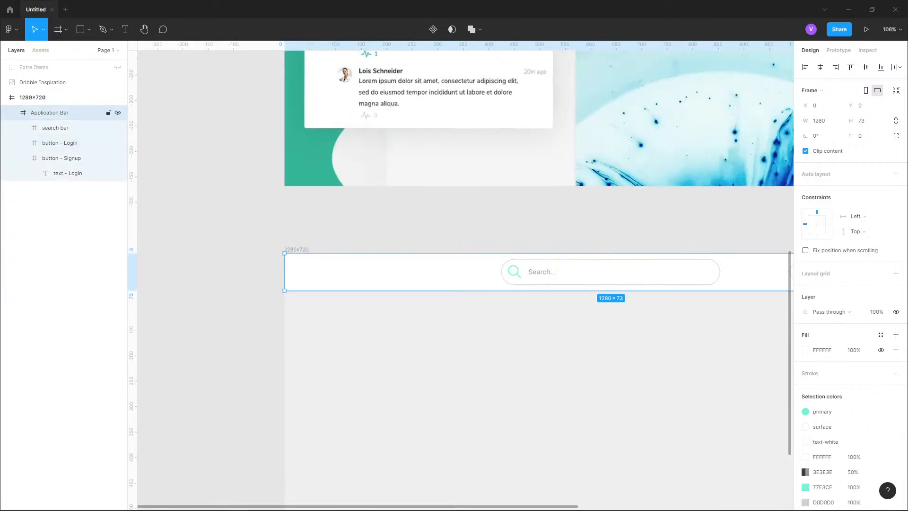
pyautogui.moveTo(452, 264); pyautogui.dragTo(332, 166)
pyautogui.scroll(-2, 837, 411)
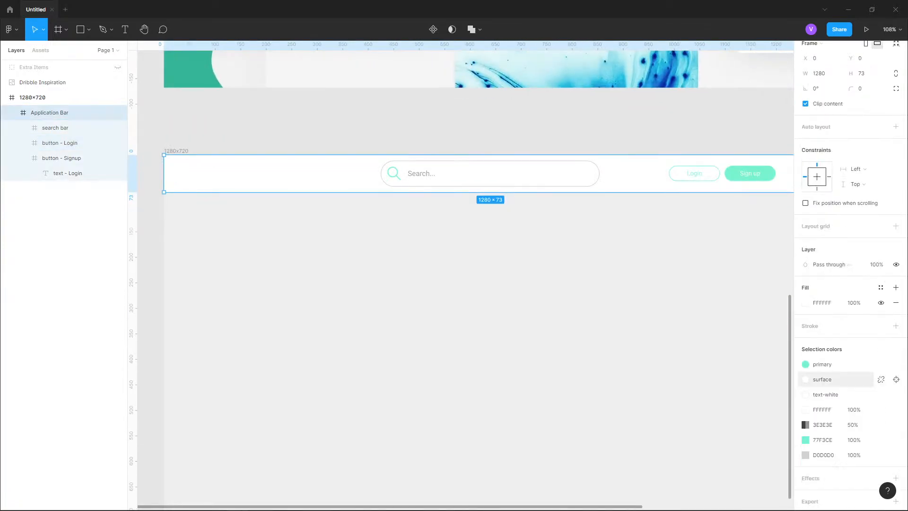
pyautogui.click(805, 409)
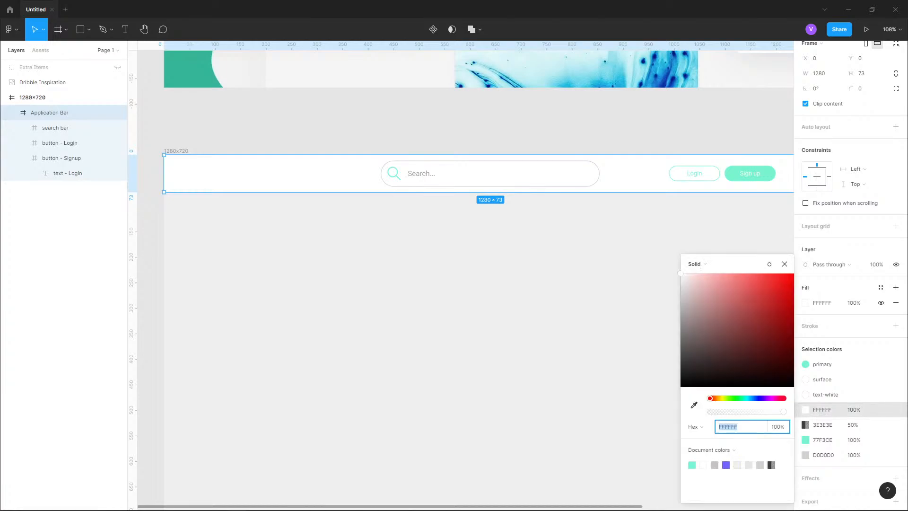
pyautogui.click(881, 410)
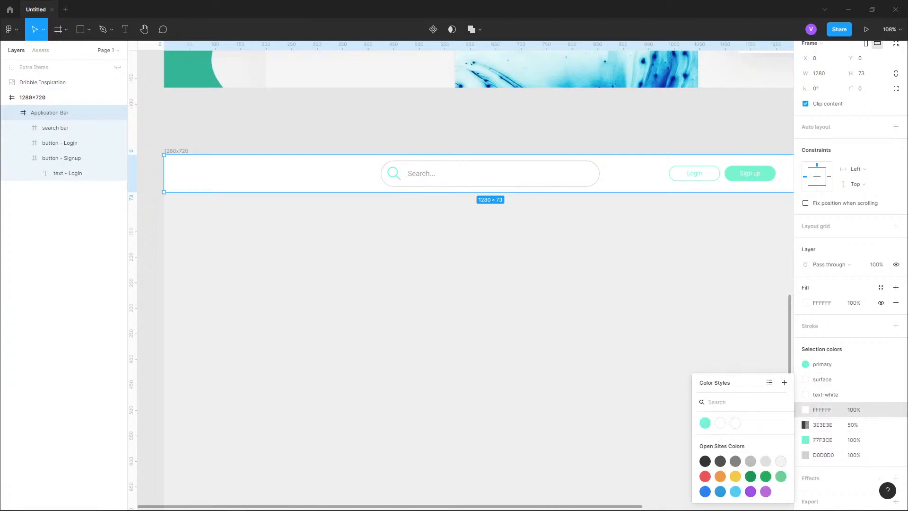
pyautogui.click(735, 422)
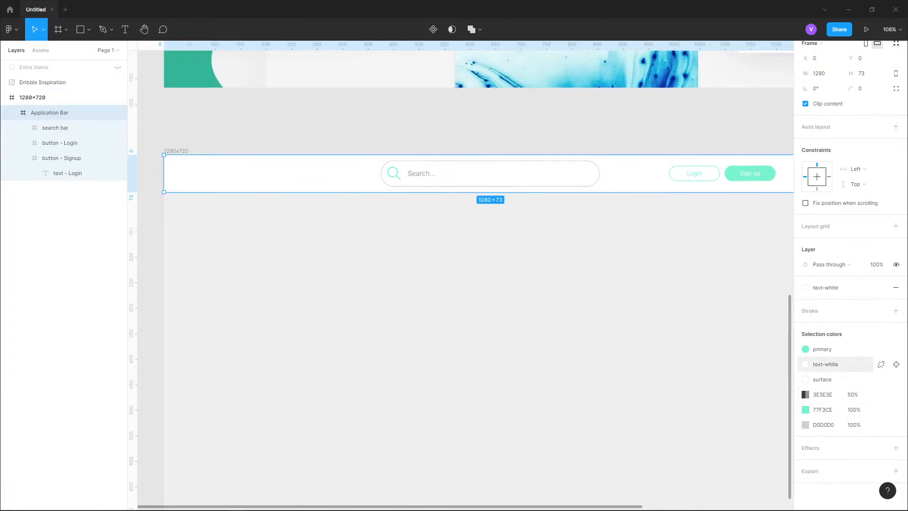
pyautogui.hotkey('ctrl', 'z')
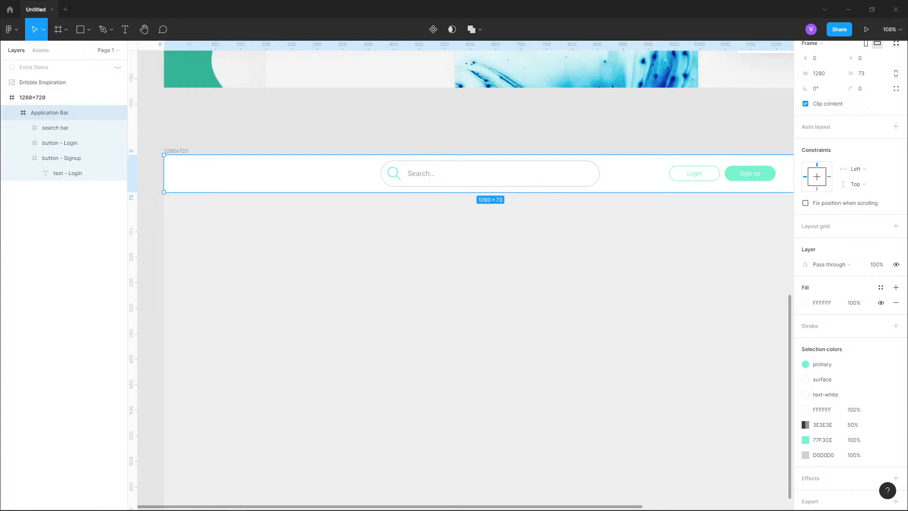
# - Apply the surface color style to the Application Bar's white FFFFFF selection color
pyautogui.click(880, 409)
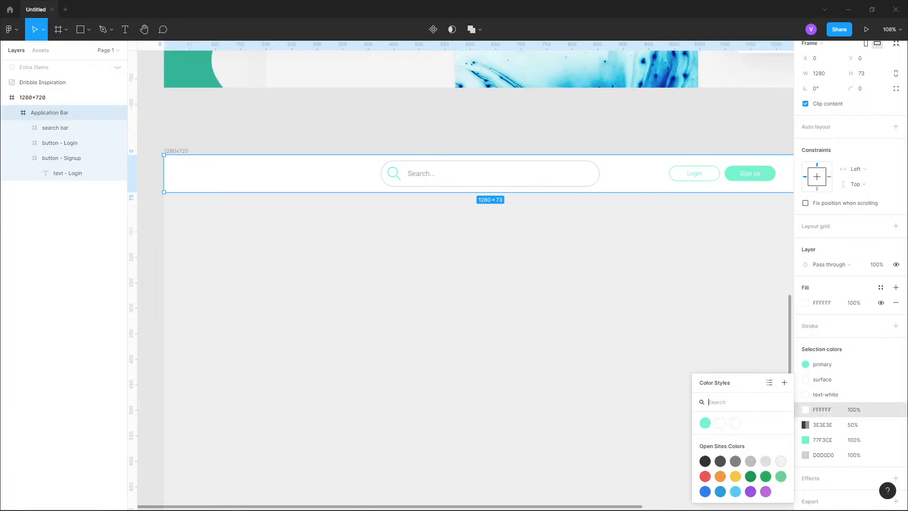
pyautogui.click(769, 383)
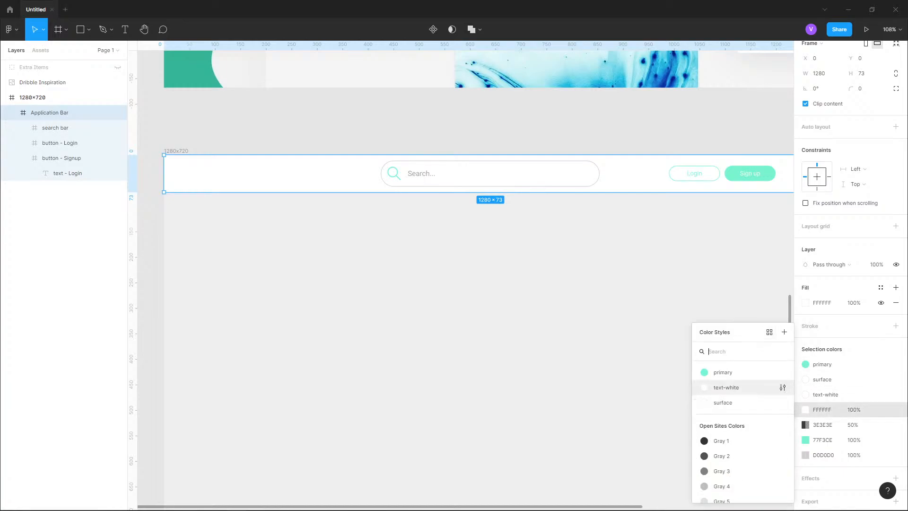
pyautogui.click(722, 402)
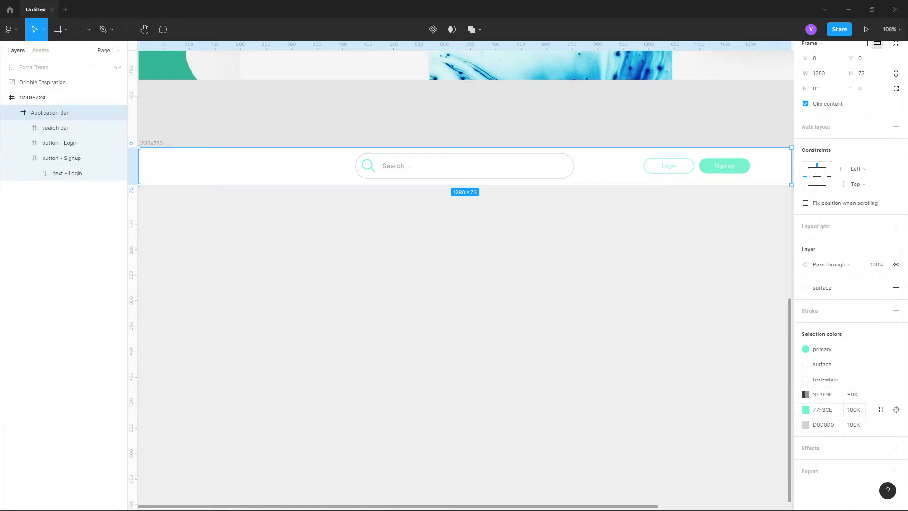
# - Apply the primary color style to the Application Bar's remaining teal 77F3CE color
pyautogui.click(805, 409)
pyautogui.click(880, 409)
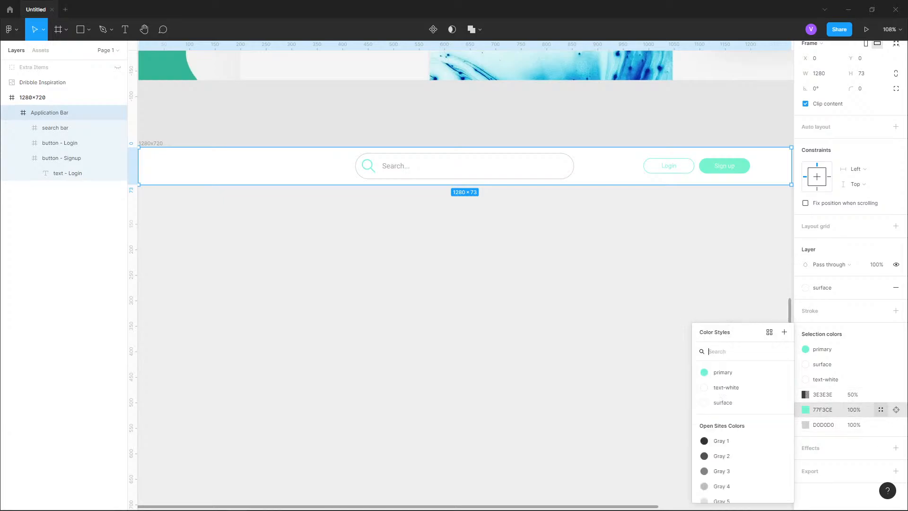
pyautogui.click(722, 372)
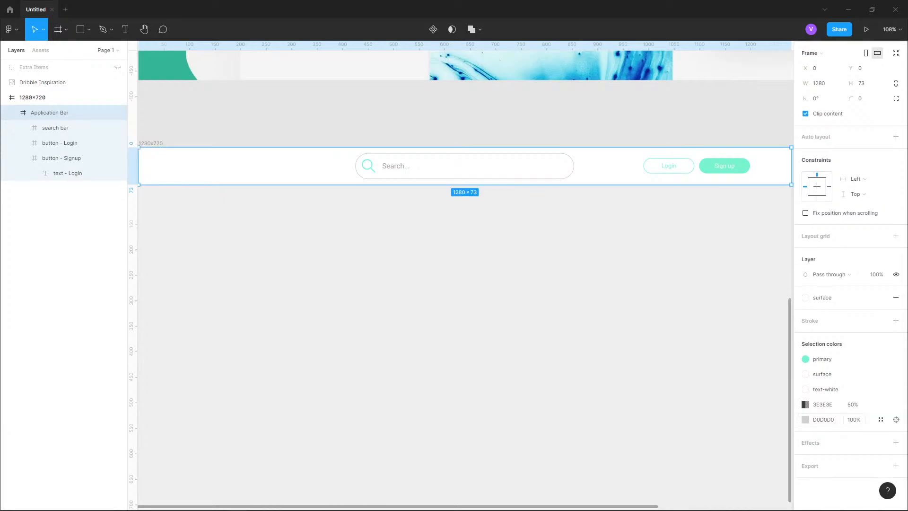
pyautogui.click(805, 419)
pyautogui.moveTo(748, 300)
pyautogui.mouseDown()
pyautogui.moveTo(787, 297)
pyautogui.moveTo(792, 284)
pyautogui.moveTo(792, 324)
pyautogui.moveTo(770, 351)
pyautogui.mouseUp()
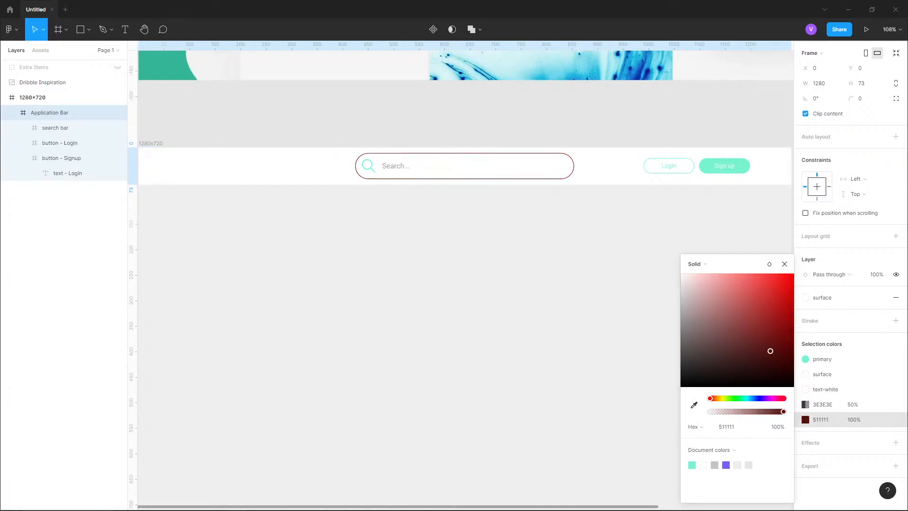
pyautogui.hotkey('ctrl', 'z')
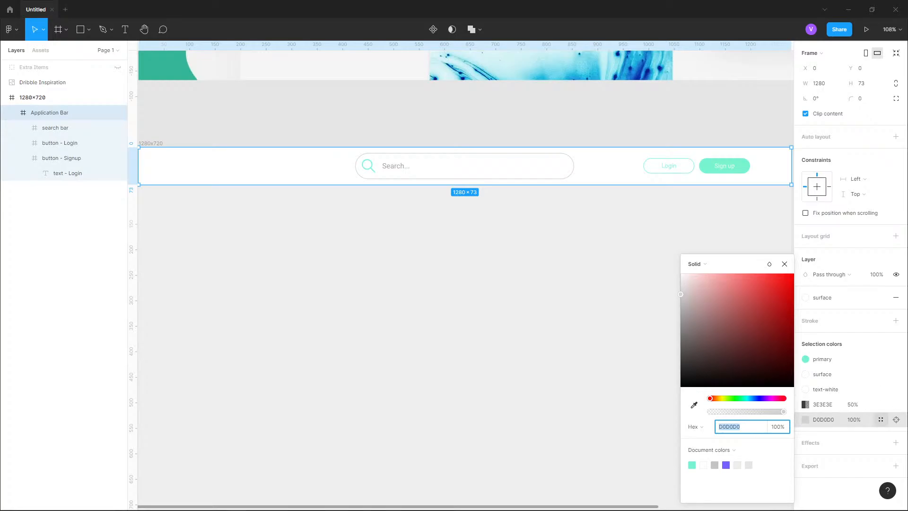
# - Create a new color style named border from the light gray D0D0D0 selection color
pyautogui.click(880, 420)
pyautogui.click(784, 332)
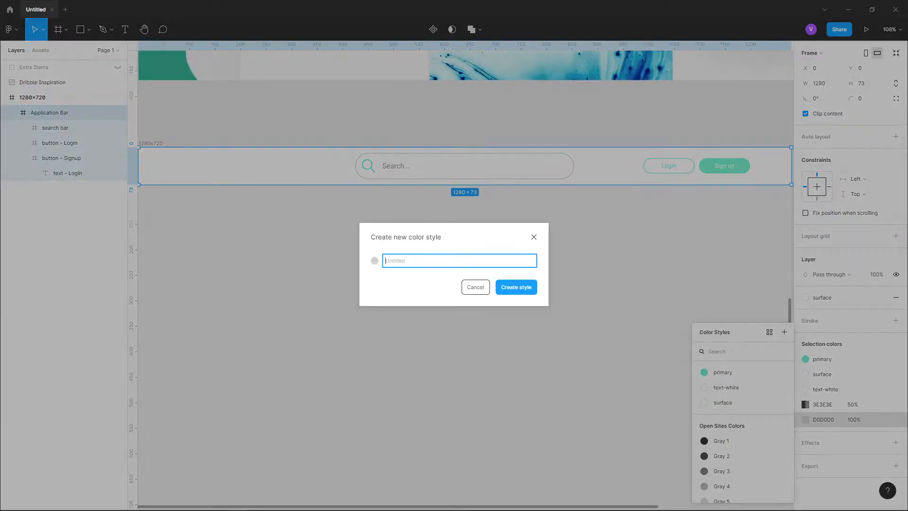
pyautogui.write('border-col')
pyautogui.press('Return')
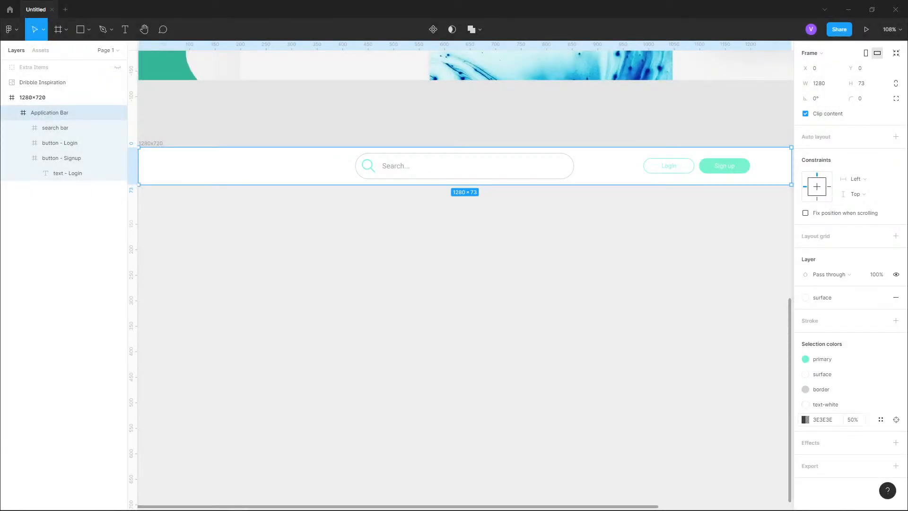
pyautogui.click(805, 419)
pyautogui.moveTo(756, 303); pyautogui.dragTo(813, 278)
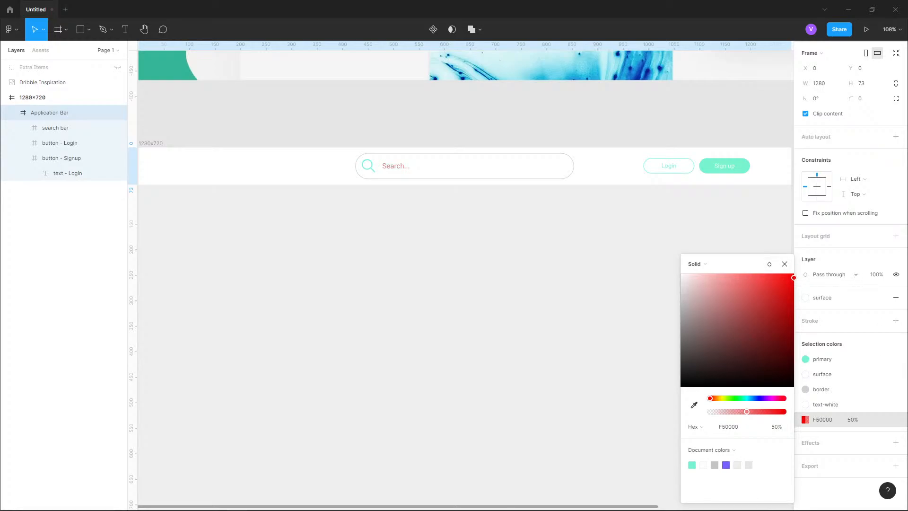
pyautogui.hotkey('ctrl', 'z')
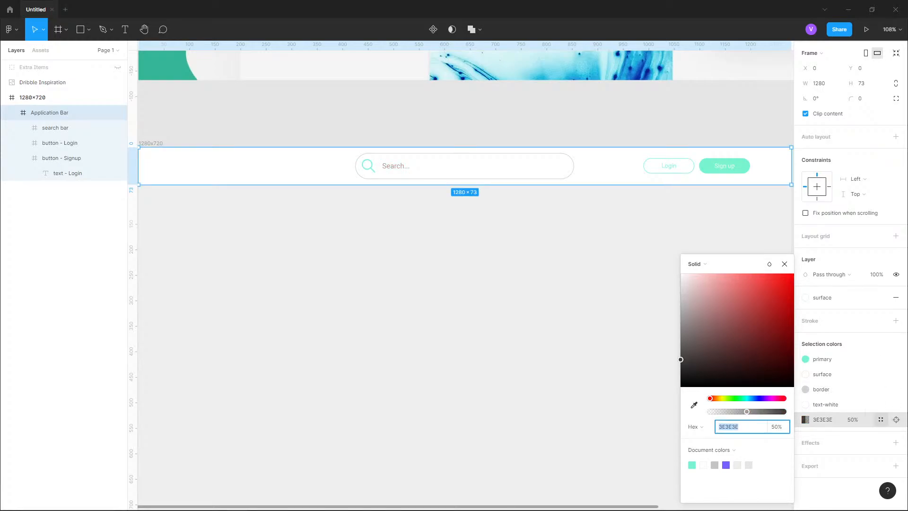
# - Create a new color style named text-gray from the semi-transparent 3E3E3E selection color
pyautogui.click(881, 420)
pyautogui.click(783, 331)
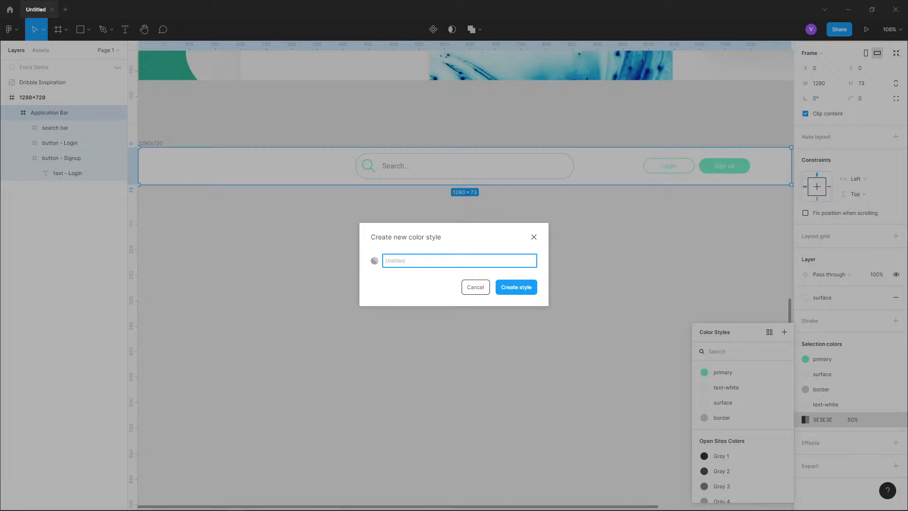
pyautogui.write('search')
pyautogui.hotkey('ctrl', 'a')
pyautogui.write('text-search')
pyautogui.press('BackSpace')
pyautogui.press('BackSpace')
pyautogui.press('BackSpace')
pyautogui.write('gray')
pyautogui.press('Return')
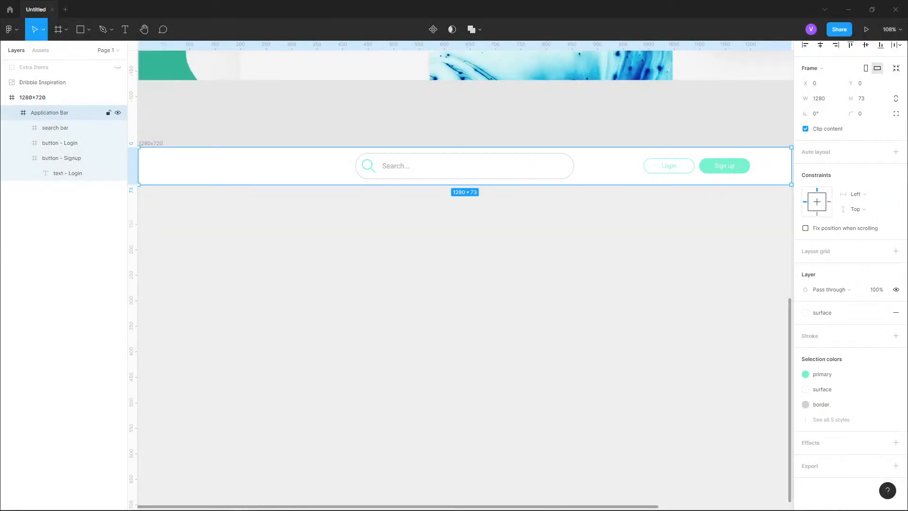
# - Select the search placeholder text and edit the text-gray style's opacity to 100%
pyautogui.click(71, 127)
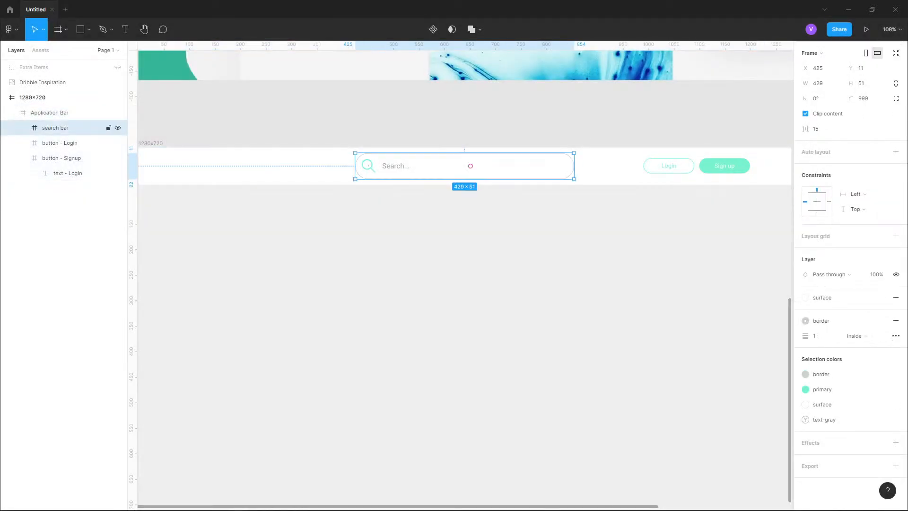
pyautogui.hotkey('shift', '2')
pyautogui.scroll(2, 398, 158)
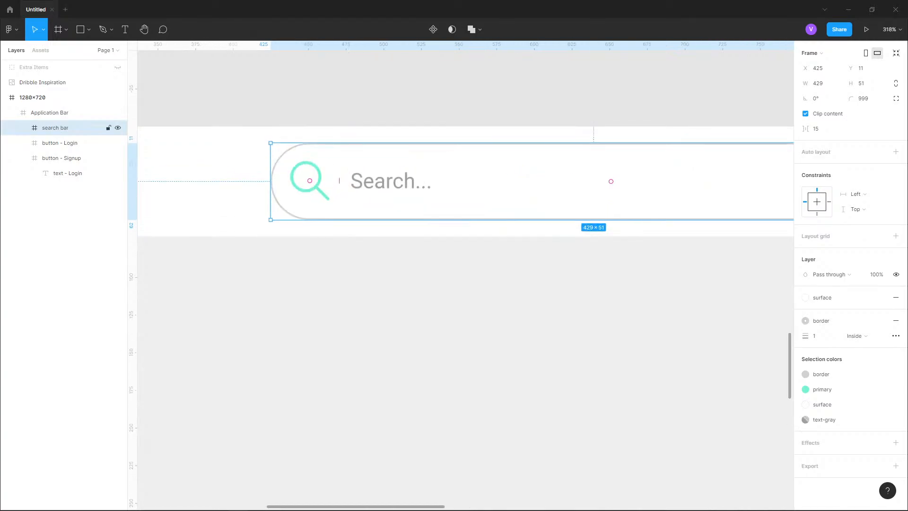
pyautogui.doubleClick(339, 180)
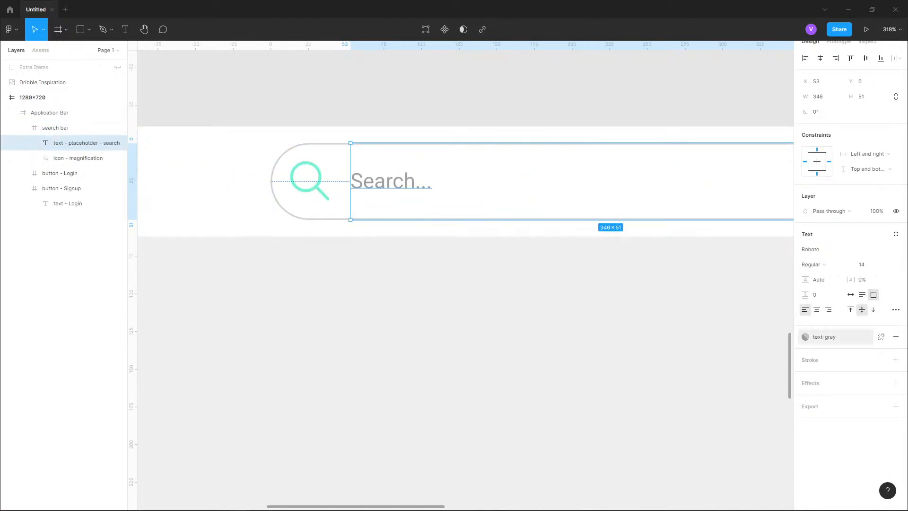
pyautogui.click(805, 336)
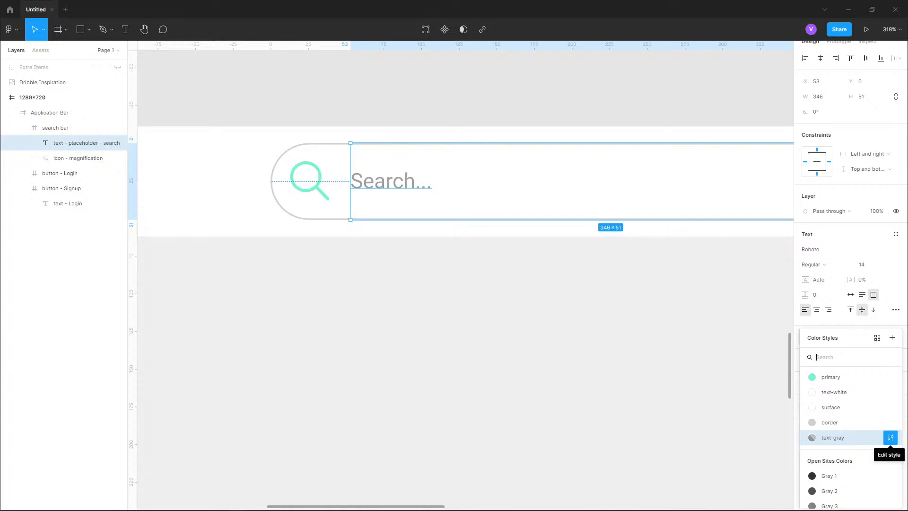
pyautogui.click(890, 437)
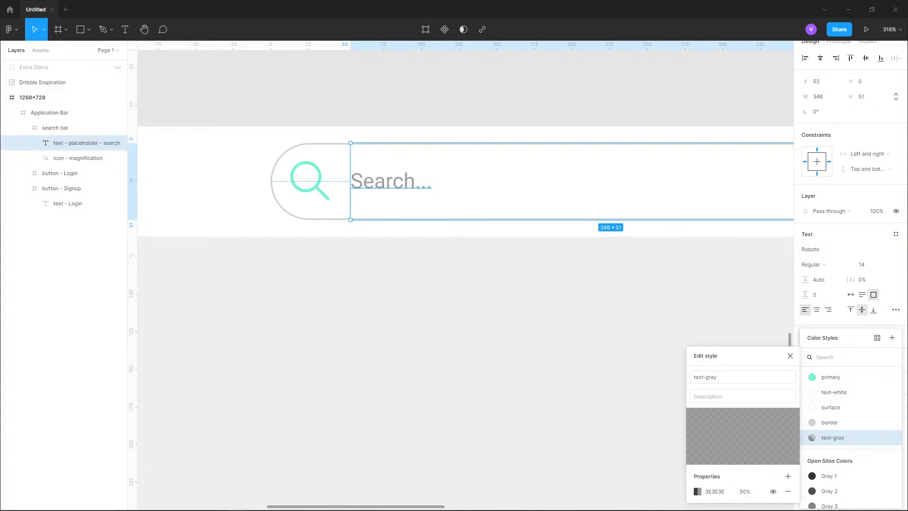
pyautogui.click(742, 377)
pyautogui.click(742, 396)
pyautogui.click(745, 492)
pyautogui.write('100')
pyautogui.press('Return')
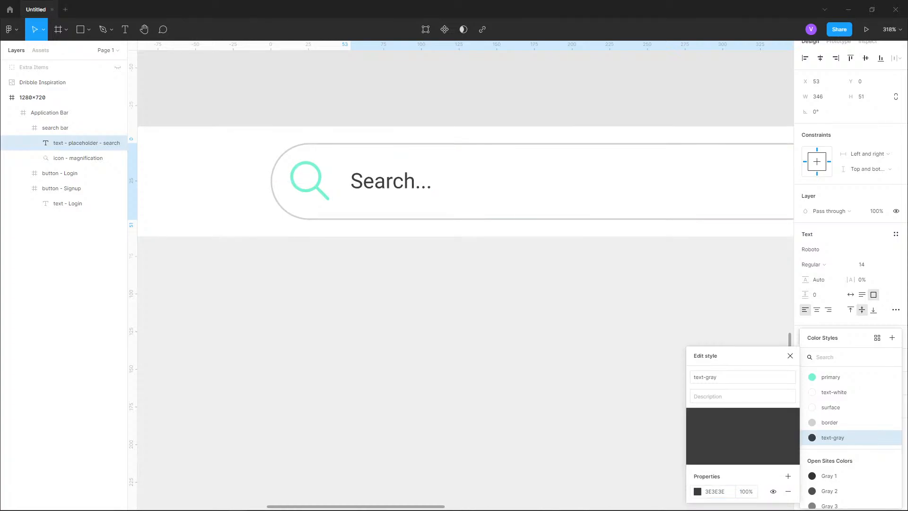
# - Set the text-gray style's color to 979797 and close the style editor
pyautogui.click(697, 491)
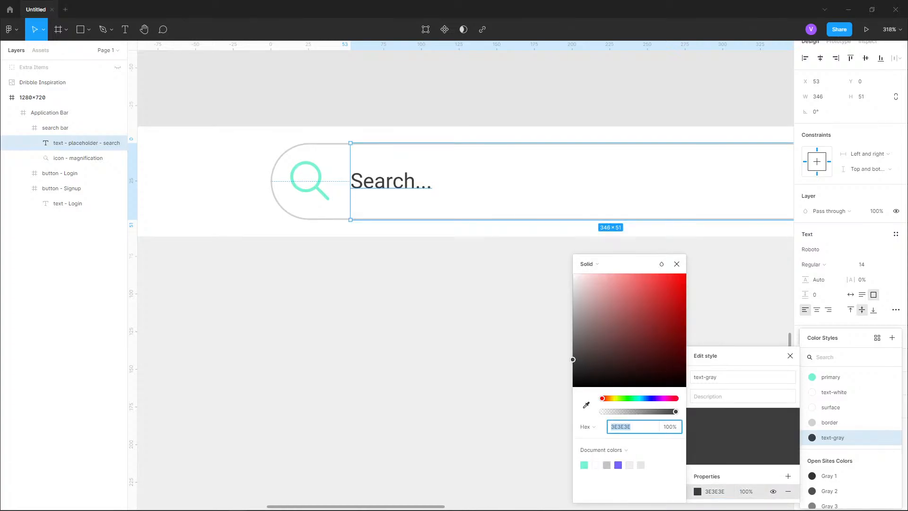
pyautogui.write('979797')
pyautogui.press('Return')
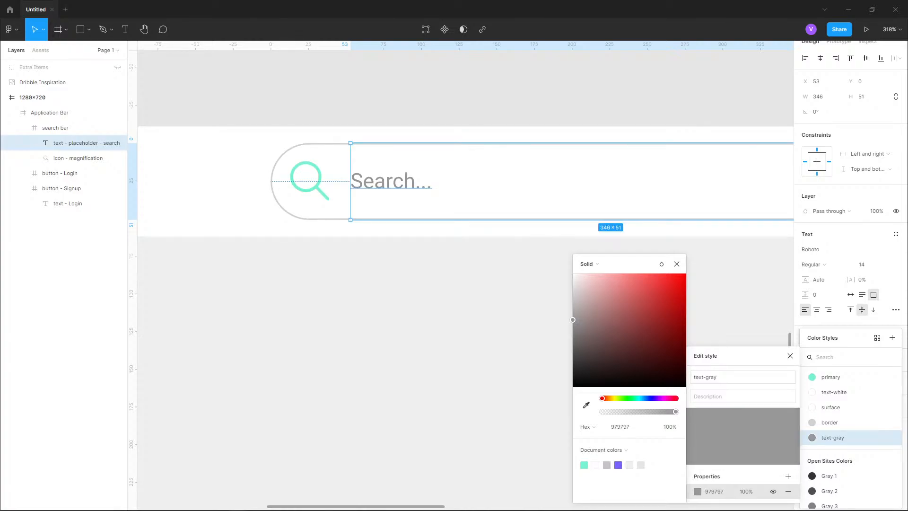
pyautogui.click(676, 264)
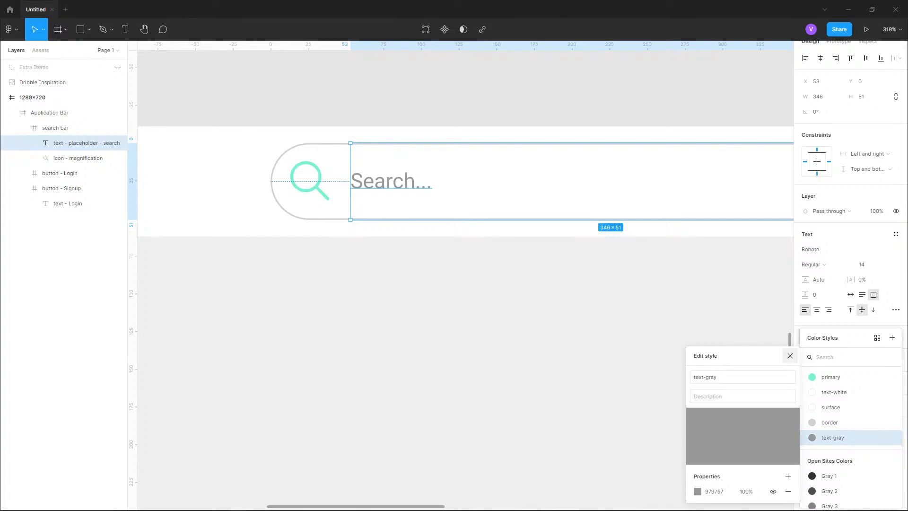
pyautogui.click(789, 356)
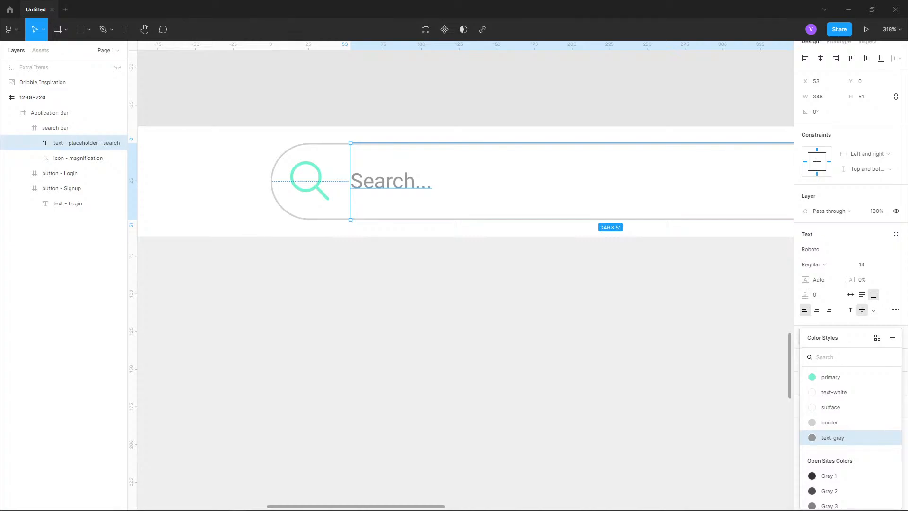
# - Select the 1280×720 frame and show all of its selection colors
pyautogui.click(422, 251)
pyautogui.scroll(-6, 422, 251)
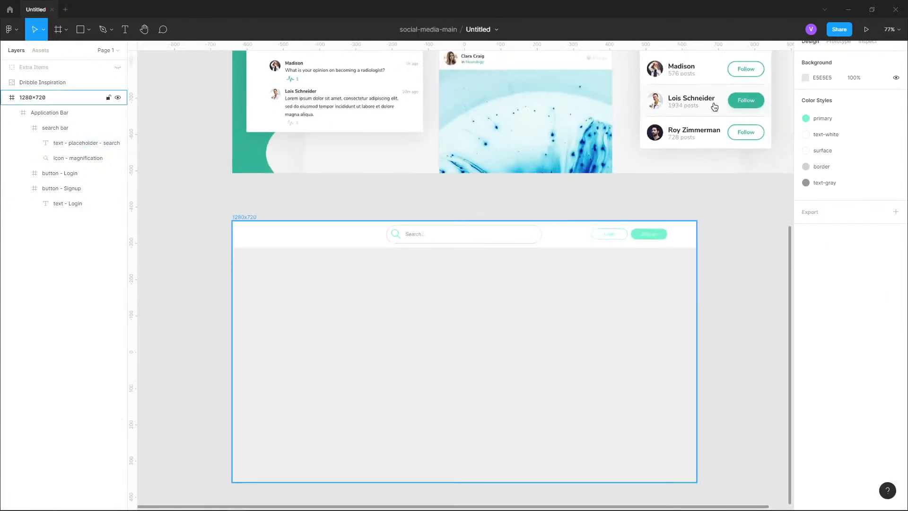
pyautogui.click(33, 97)
pyautogui.moveTo(464, 326); pyautogui.dragTo(440, 282)
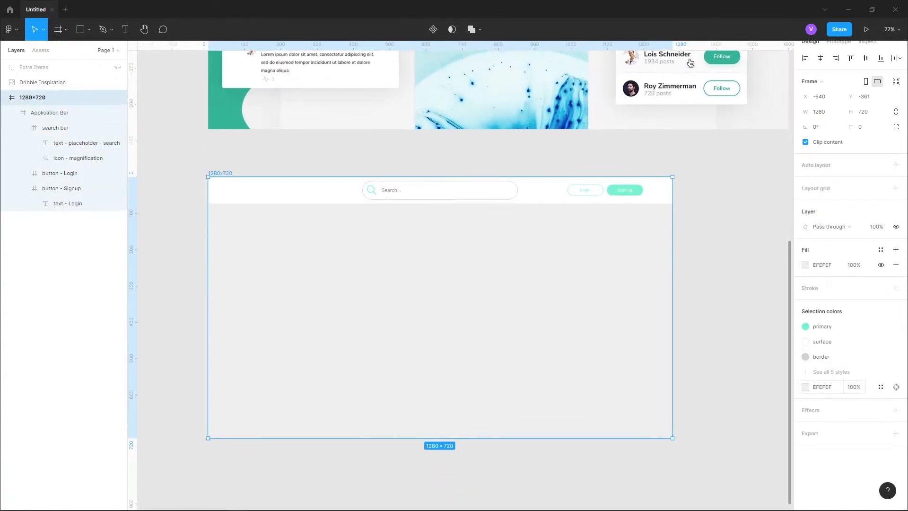
pyautogui.click(831, 371)
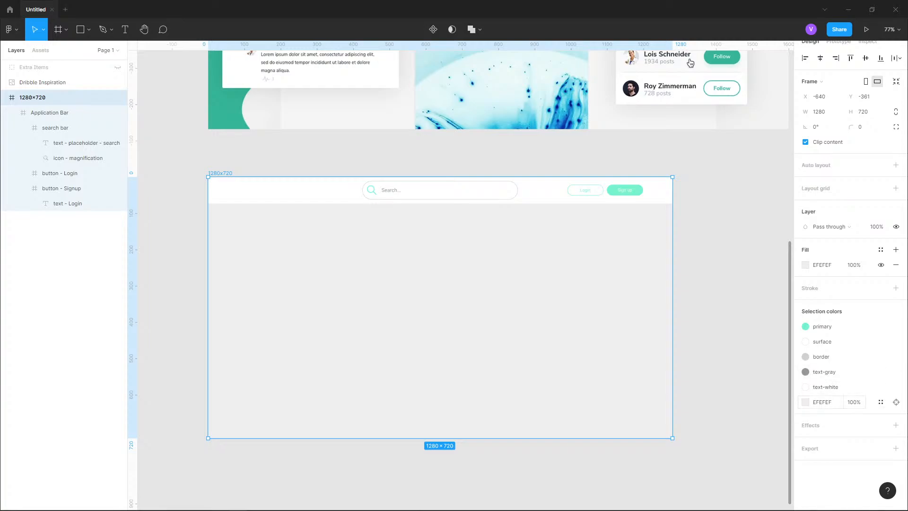
pyautogui.click(805, 402)
pyautogui.moveTo(752, 338); pyautogui.dragTo(680, 314)
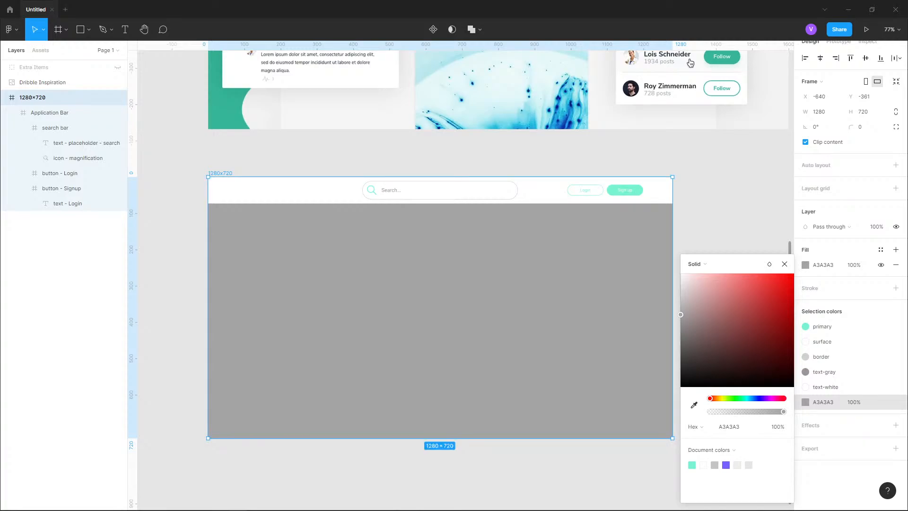
pyautogui.hotkey('ctrl', 'z')
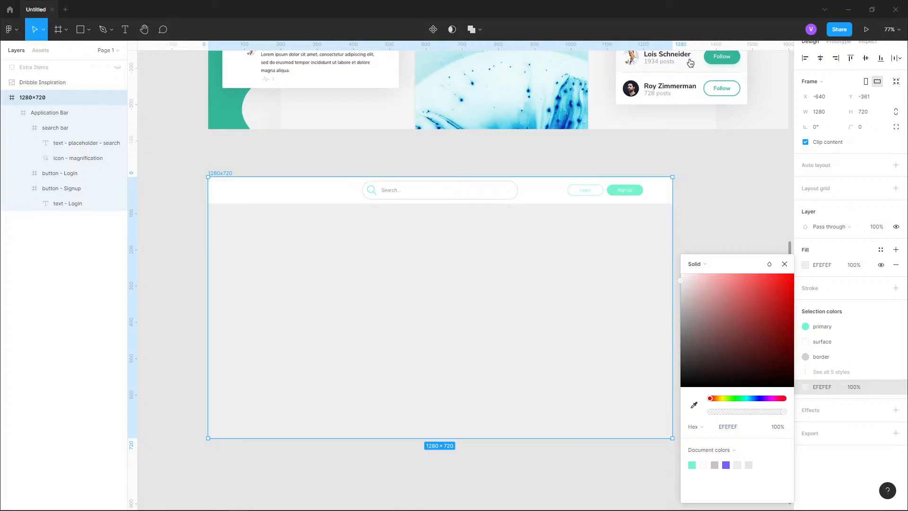
pyautogui.click(57, 113)
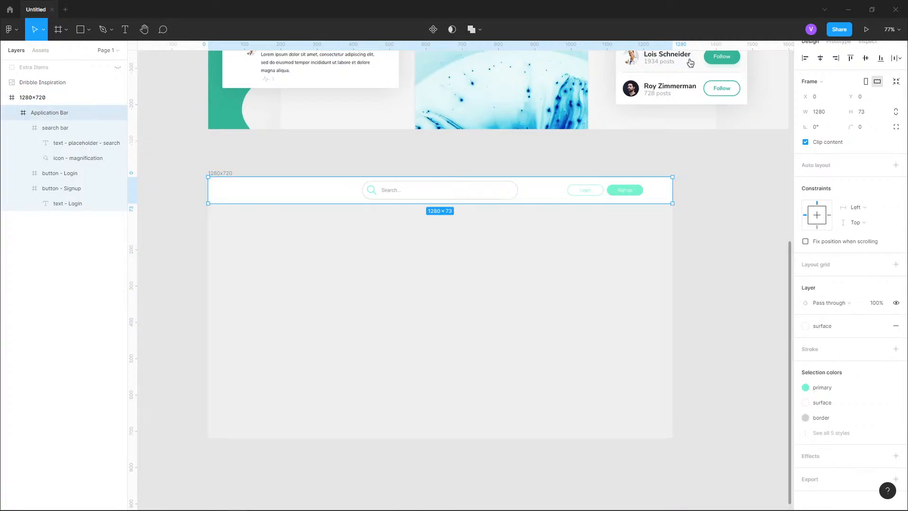
pyautogui.press('r')
pyautogui.moveTo(526, 240); pyautogui.dragTo(613, 403)
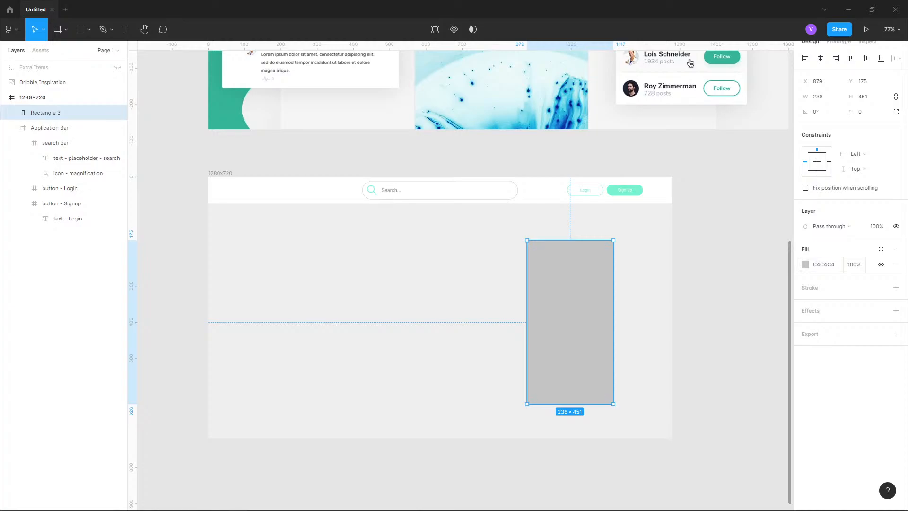
pyautogui.hotkey('ctrl', 'z')
# - Create a new color style named background from the frame's EFEFEF fill
pyautogui.click(33, 97)
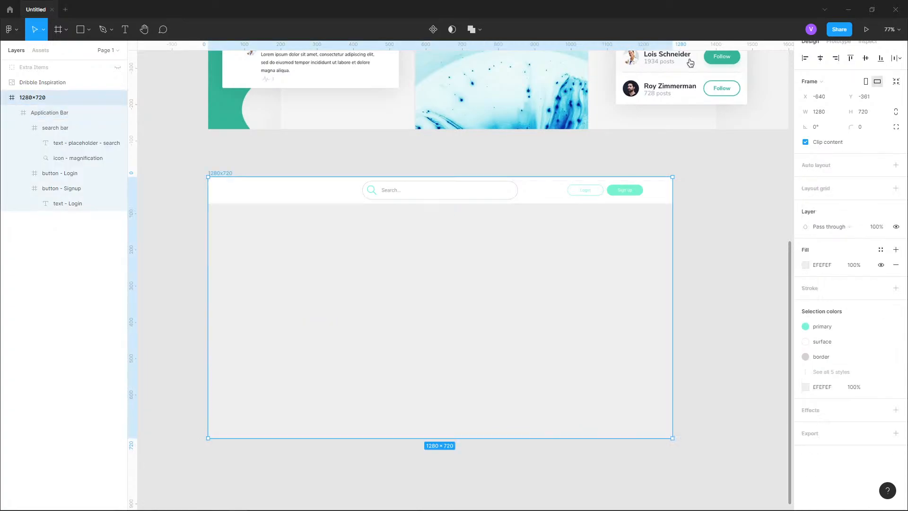
pyautogui.click(805, 387)
pyautogui.click(881, 387)
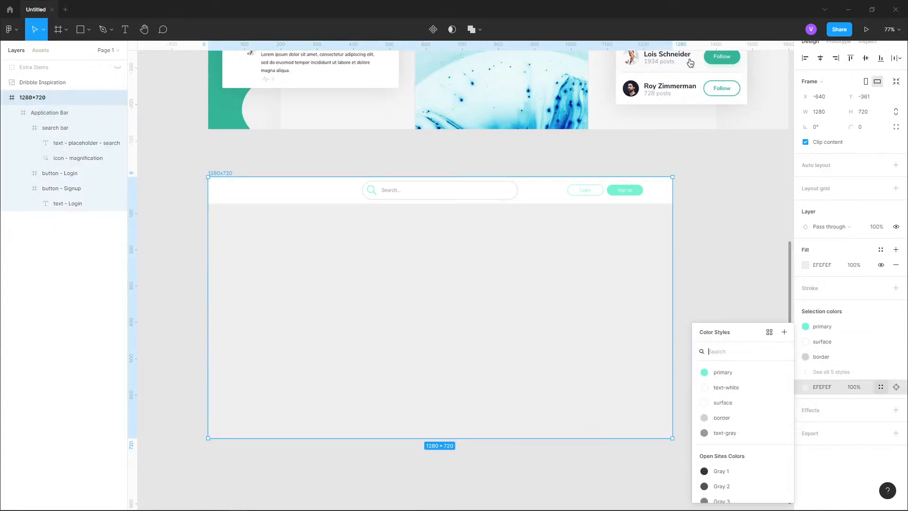
pyautogui.click(784, 331)
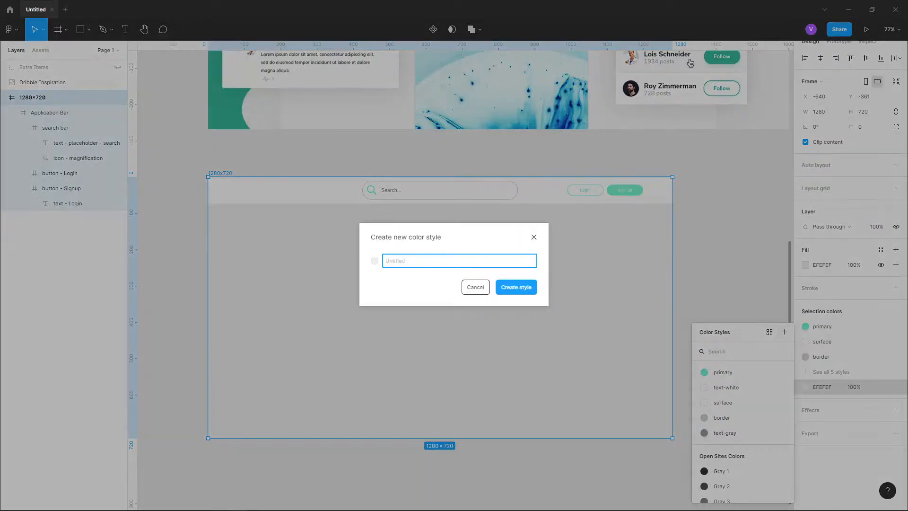
pyautogui.write('background')
pyautogui.press('Return')
pyautogui.press('Escape')
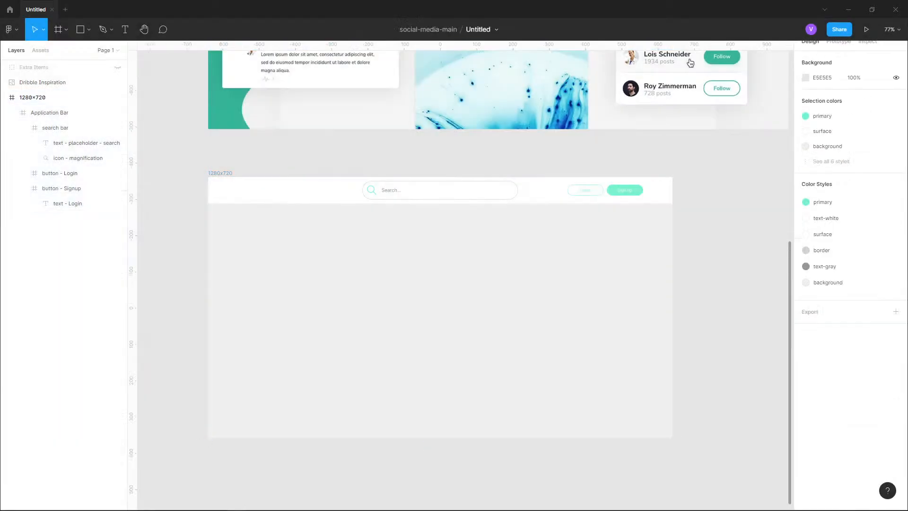
pyautogui.click(220, 173)
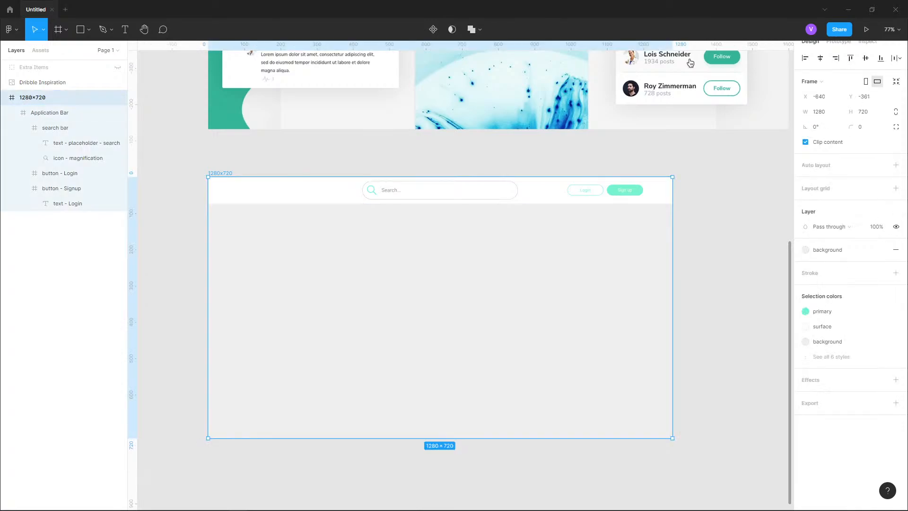
pyautogui.click(830, 356)
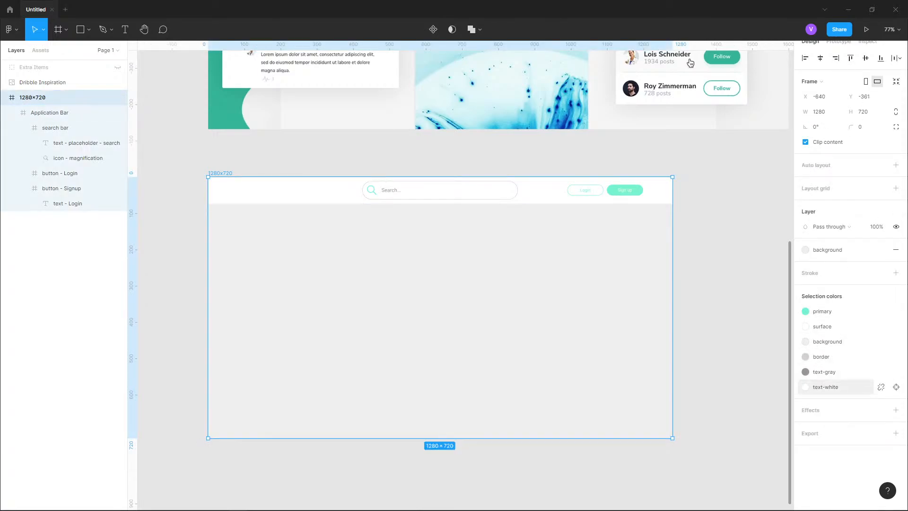
pyautogui.click(805, 311)
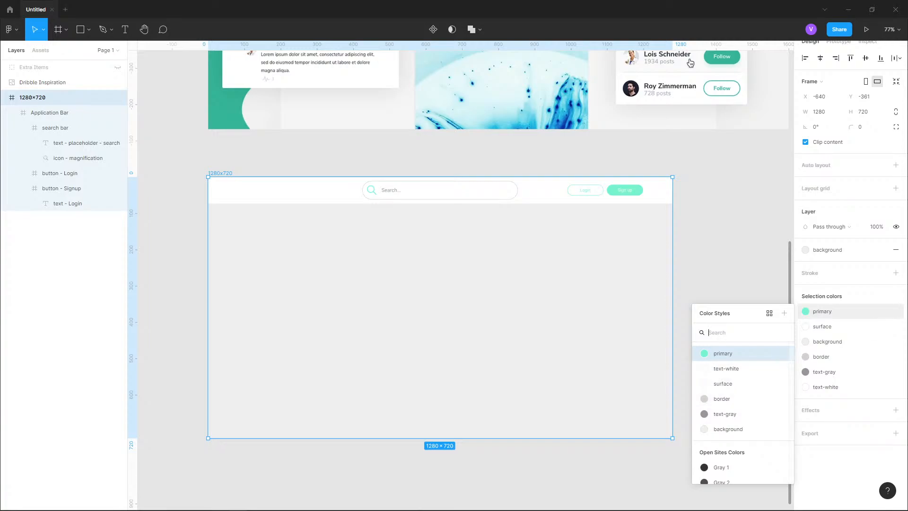
pyautogui.click(784, 353)
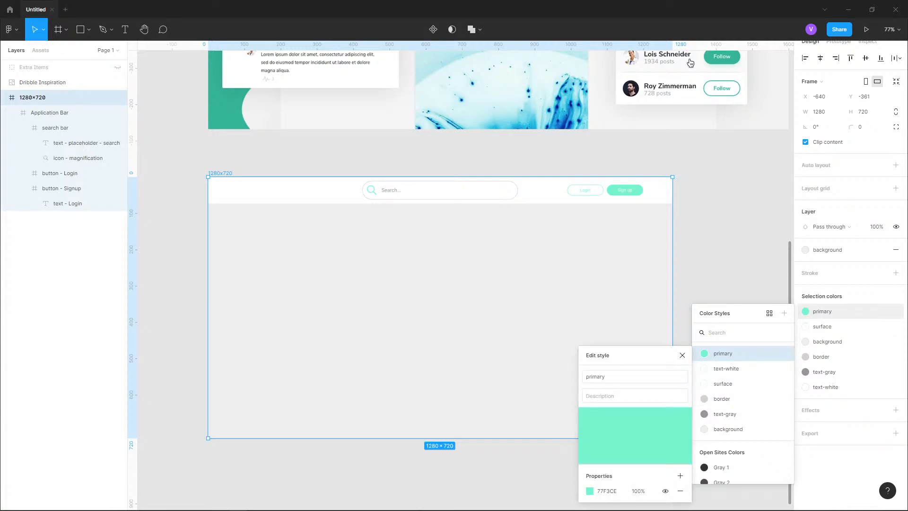
pyautogui.click(589, 491)
pyautogui.moveTo(522, 279); pyautogui.dragTo(566, 306)
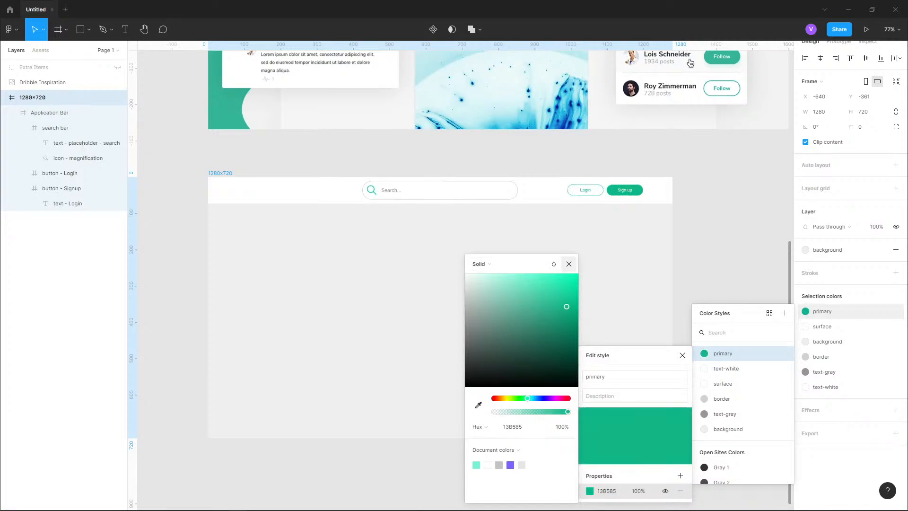
pyautogui.hotkey('ctrl', 'z')
pyautogui.press('Escape')
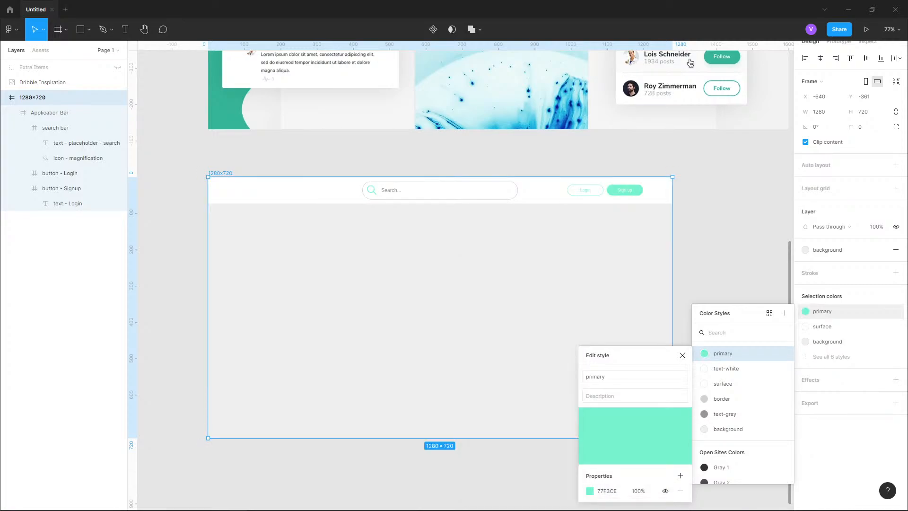
pyautogui.press('Escape')
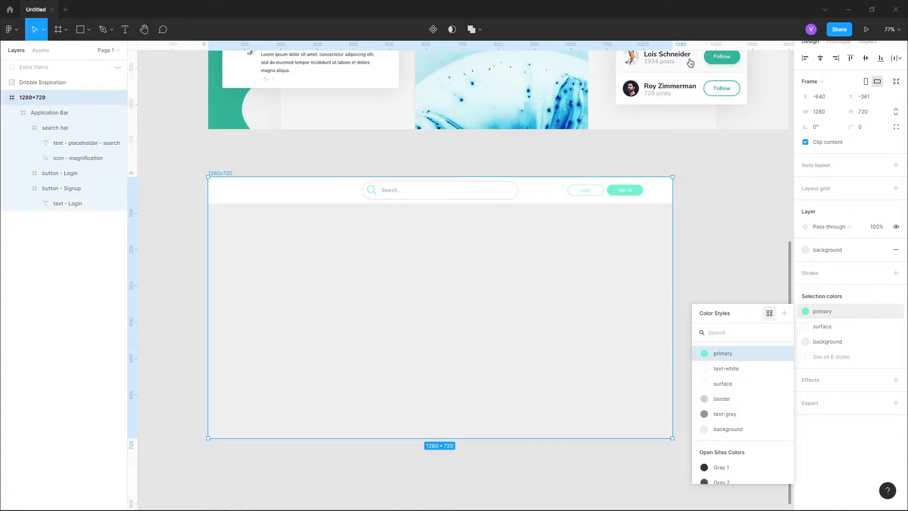
pyautogui.press('Escape')
pyautogui.press('Escape')
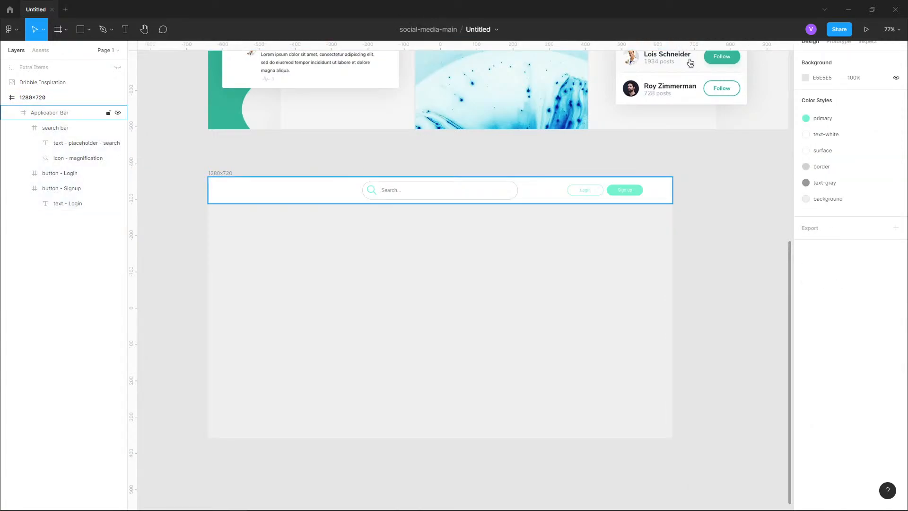
# - Examine the header's Login and Sign up buttons and compare them with the Dribbble inspiration design
pyautogui.moveTo(440, 190); pyautogui.dragTo(567, 217)
pyautogui.moveTo(768, 214); pyautogui.dragTo(582, 246)
pyautogui.scroll(5, 582, 222)
pyautogui.scroll(5, 513, 306)
pyautogui.moveTo(514, 296); pyautogui.dragTo(534, 352)
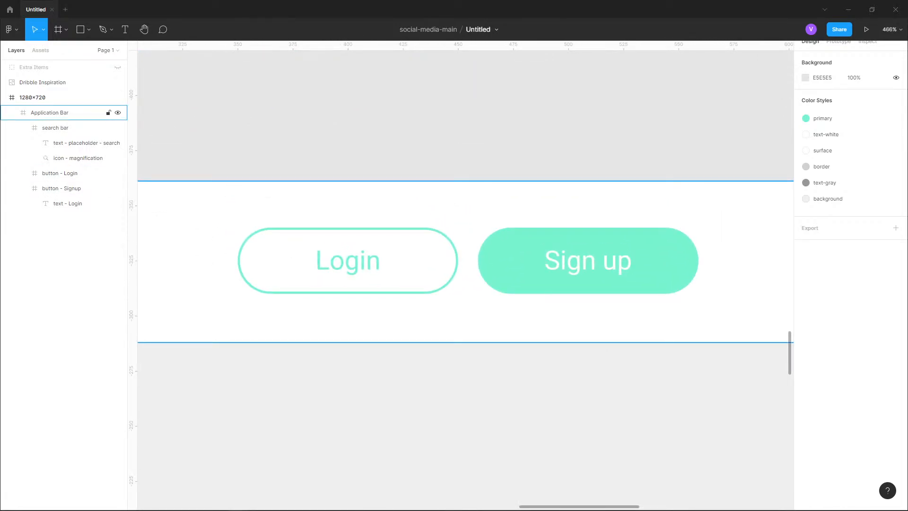
pyautogui.scroll(-8, 577, 299)
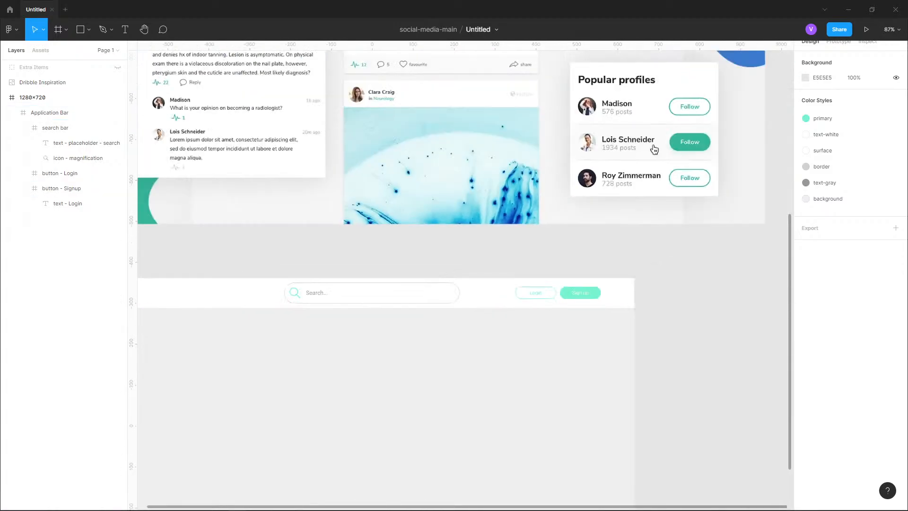
pyautogui.moveTo(652, 148); pyautogui.dragTo(672, 451)
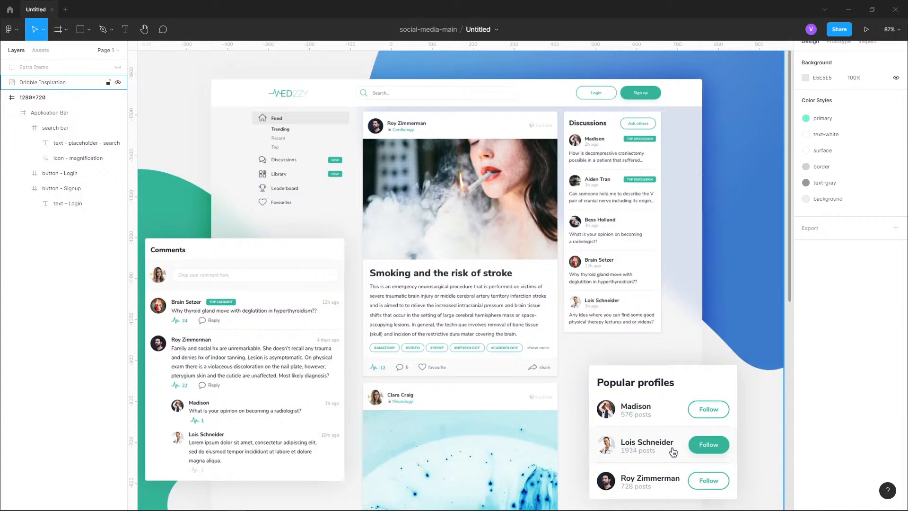
pyautogui.scroll(-5, 670, 426)
pyautogui.moveTo(673, 452); pyautogui.dragTo(682, 146)
pyautogui.scroll(5, 681, 146)
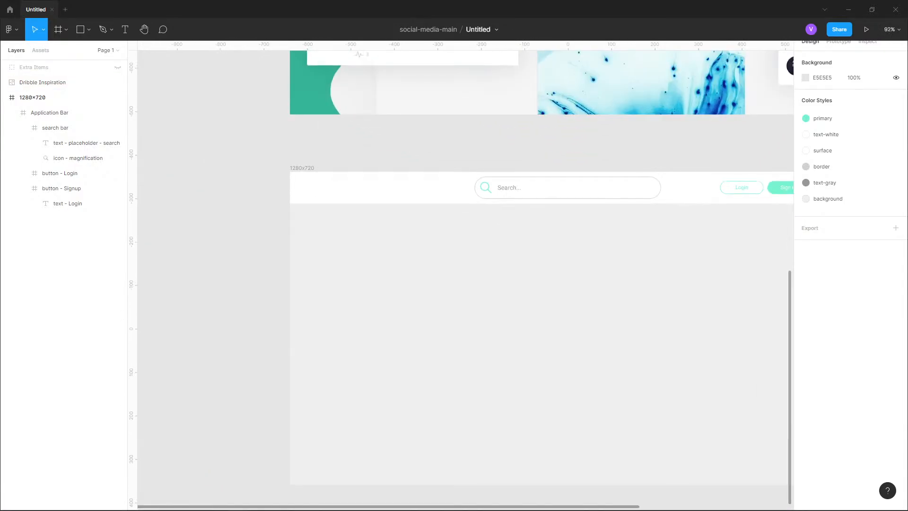
pyautogui.scroll(5, 550, 223)
# - Paste a copy of the Login button onto the empty canvas outside the frame
pyautogui.click(67, 112)
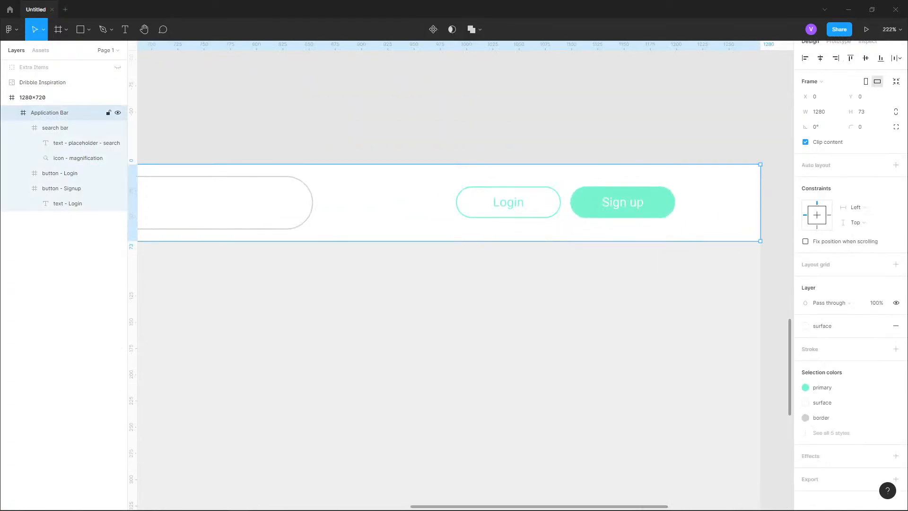
pyautogui.click(66, 173)
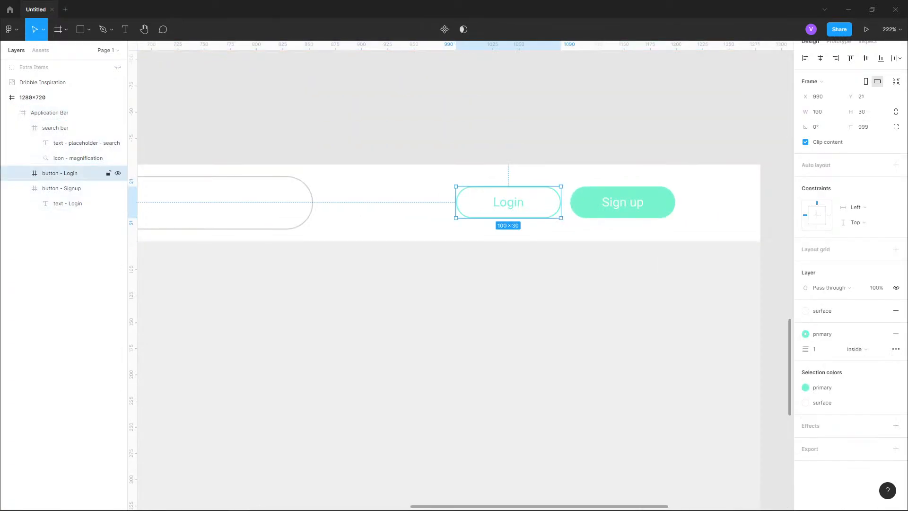
pyautogui.scroll(-6, 691, 204)
pyautogui.scroll(4, 390, 226)
pyautogui.moveTo(279, 226); pyautogui.dragTo(493, 229)
pyautogui.hotkey('ctrl', 'v')
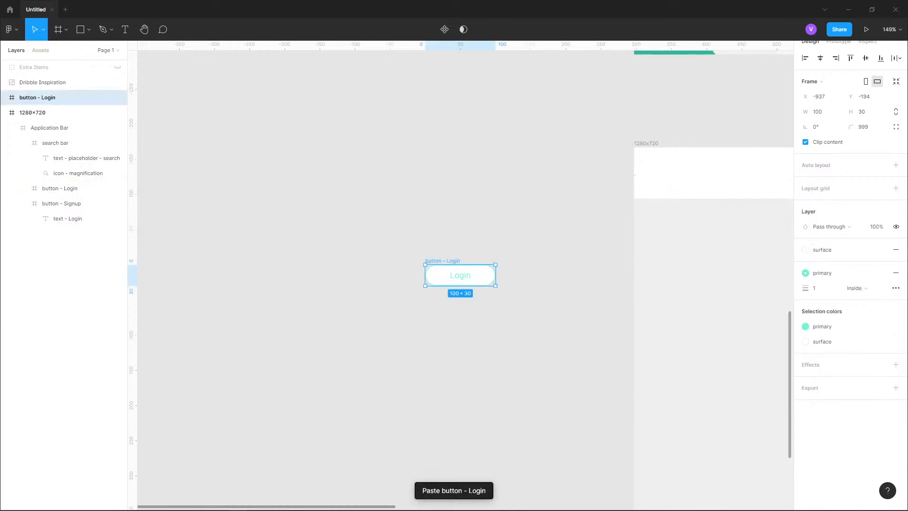
pyautogui.moveTo(460, 275); pyautogui.dragTo(351, 152)
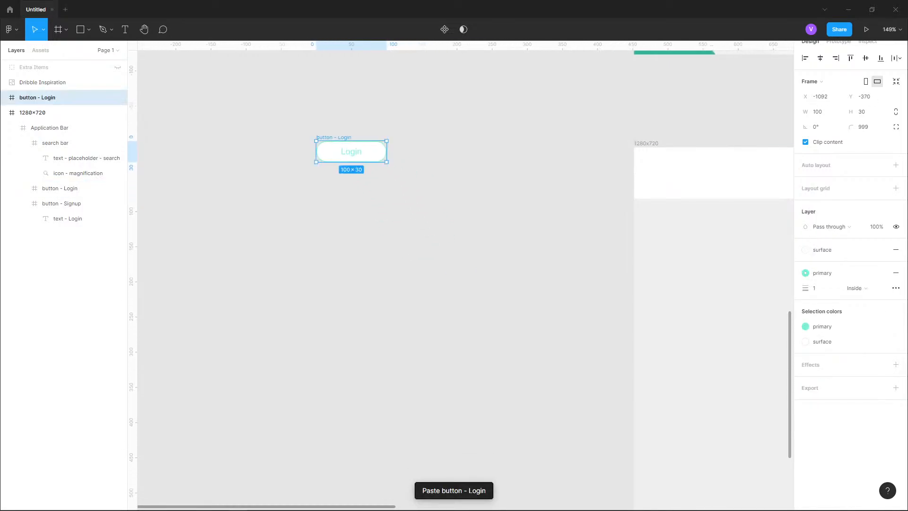
# - Convert the copied Login button from a frame into a group
pyautogui.scroll(1, 439, 176)
pyautogui.moveTo(409, 144); pyautogui.dragTo(523, 228)
pyautogui.scroll(2, 445, 203)
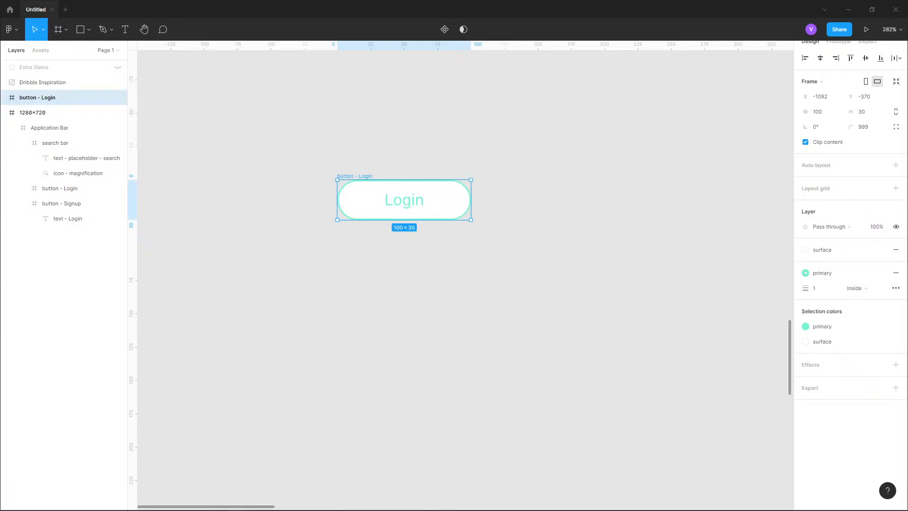
pyautogui.click(4, 97)
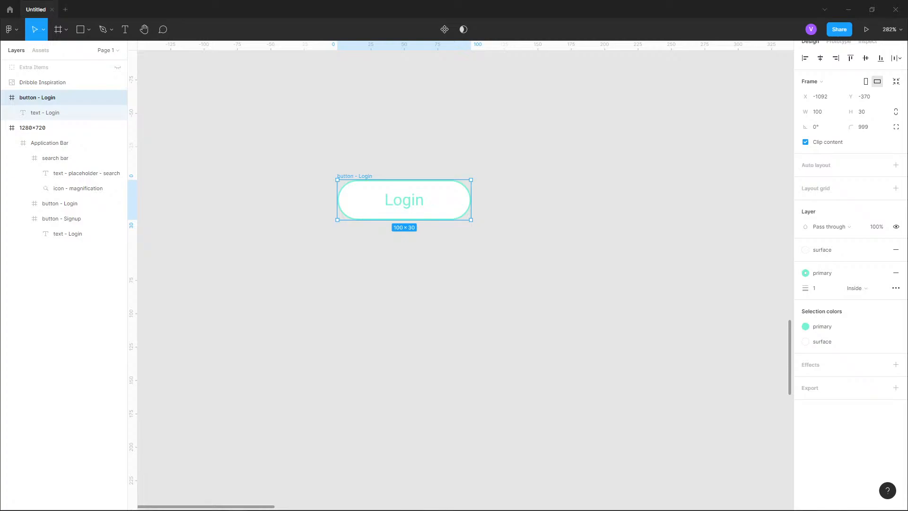
pyautogui.click(827, 81)
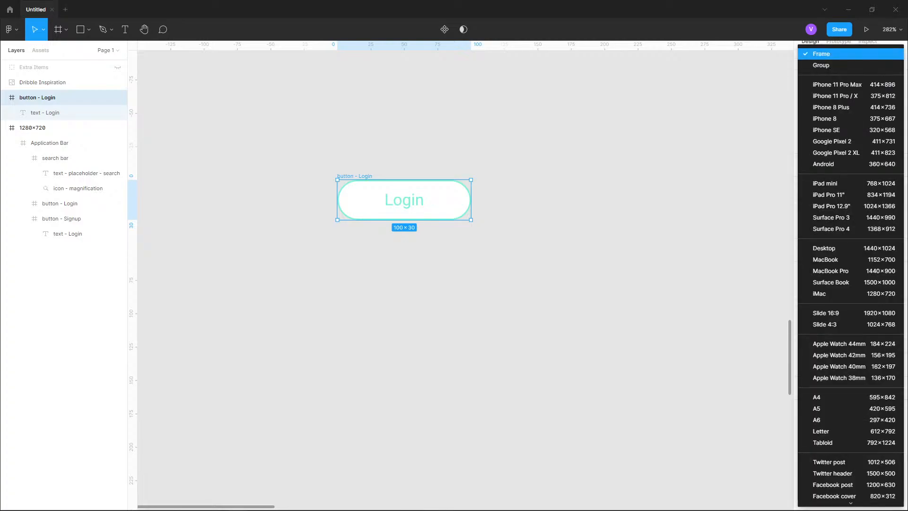
pyautogui.click(820, 65)
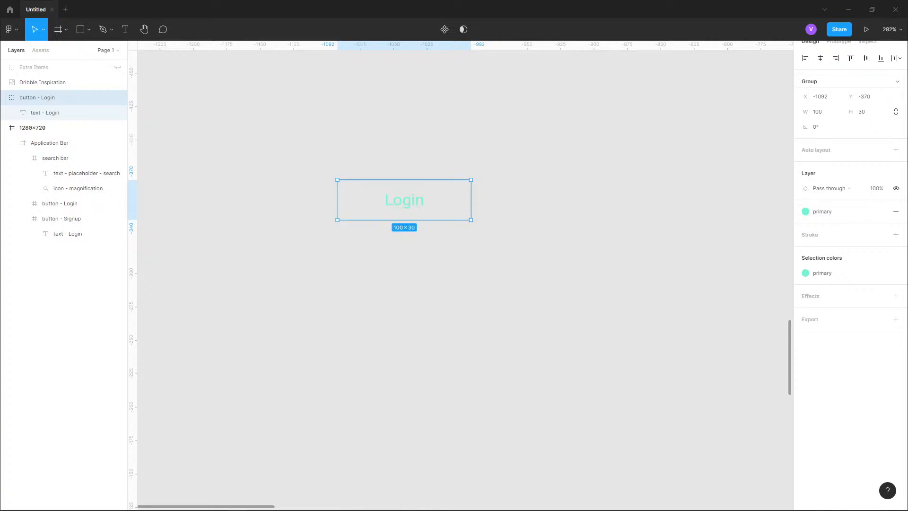
# - Undo the grouping and turn the copied Login button into a component
pyautogui.hotkey('ctrl', 'z')
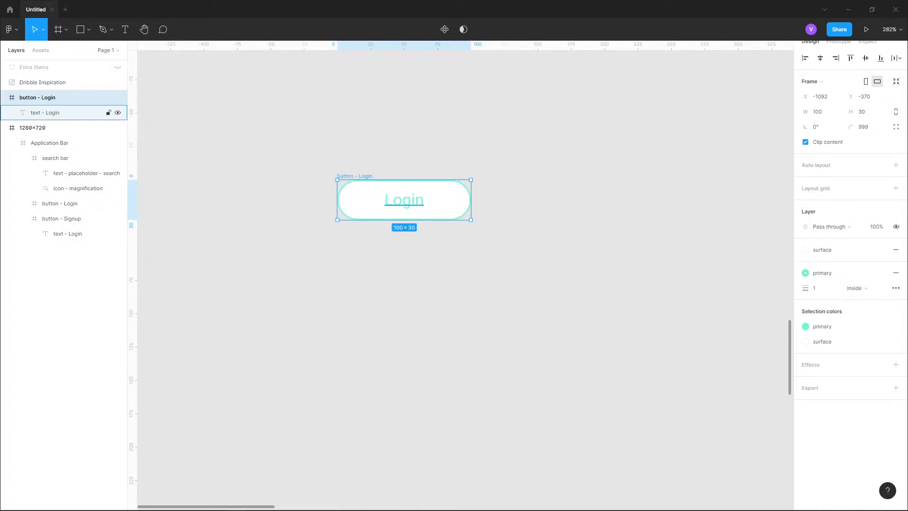
pyautogui.rightClick(412, 200)
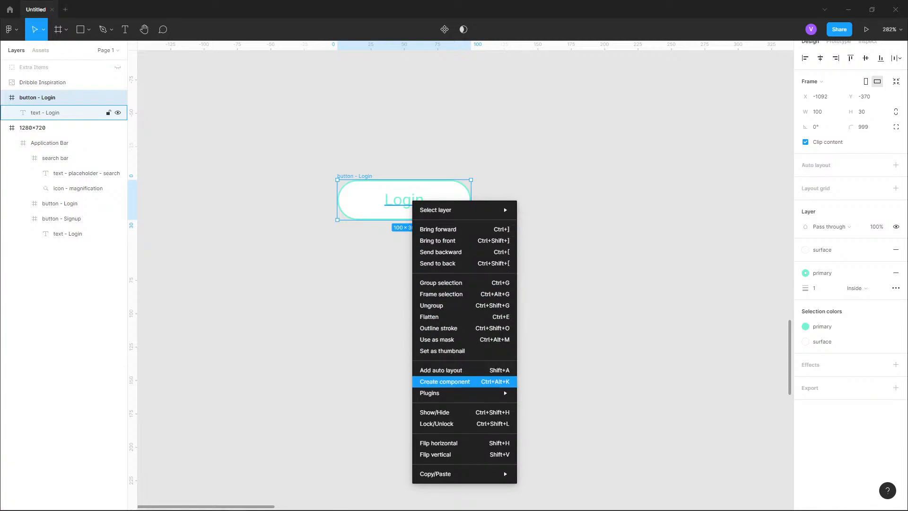
pyautogui.click(445, 381)
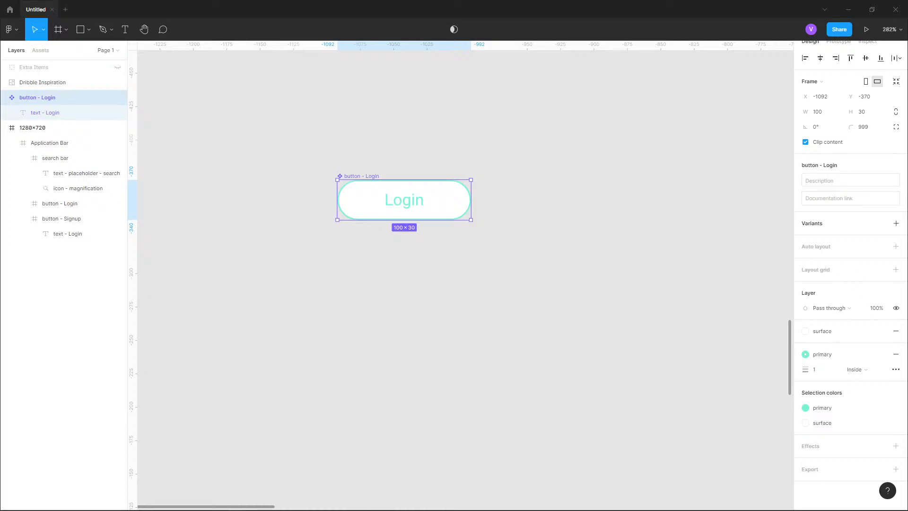
# - Add a second variant to the button component and name it SignUp
pyautogui.click(895, 223)
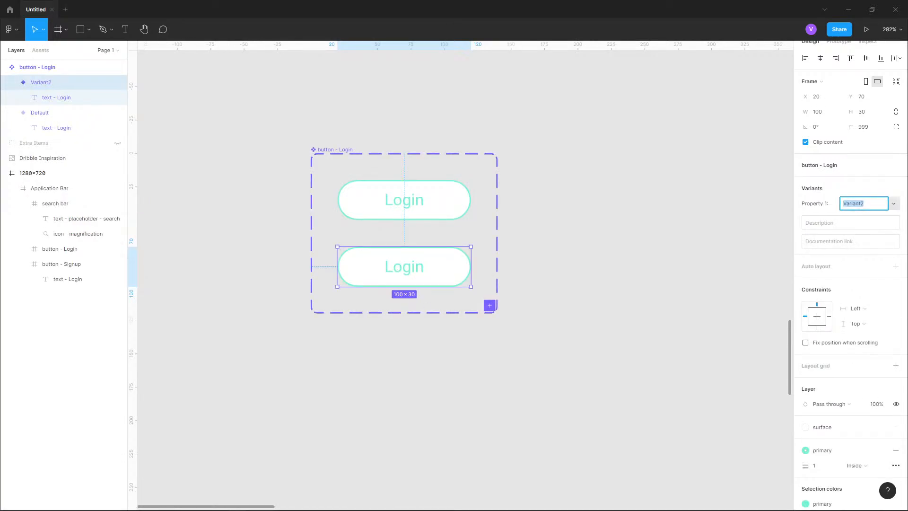
pyautogui.write('SignUp')
pyautogui.press('Return')
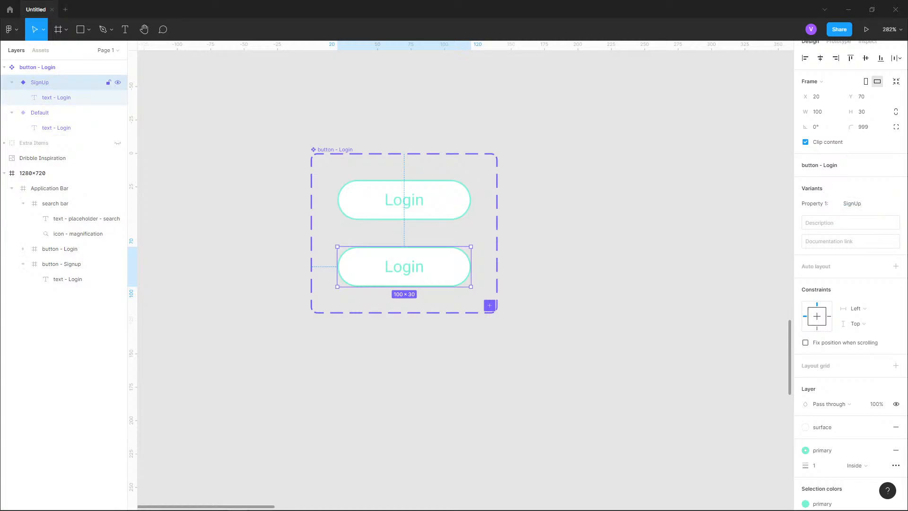
# - Rename the component's Default variant to Login
pyautogui.click(12, 82)
pyautogui.click(11, 97)
pyautogui.click(39, 97)
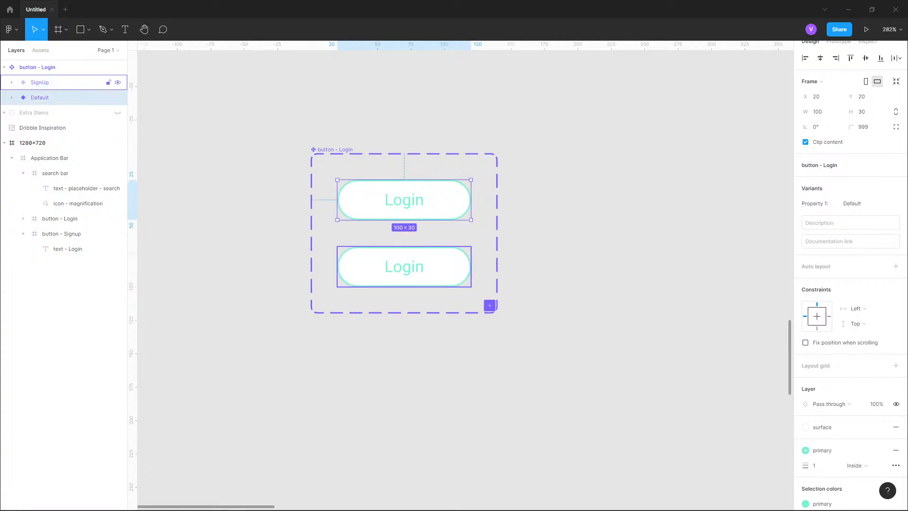
pyautogui.click(39, 82)
pyautogui.click(40, 98)
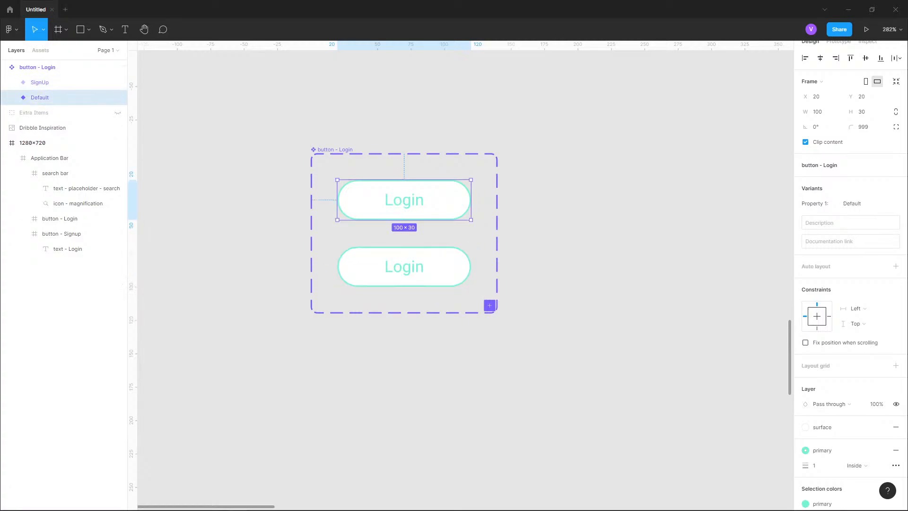
pyautogui.click(37, 67)
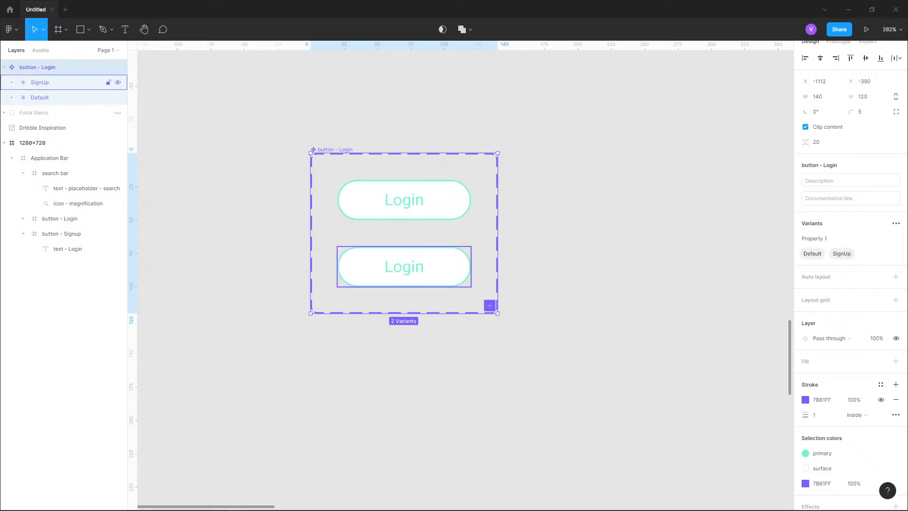
pyautogui.click(40, 97)
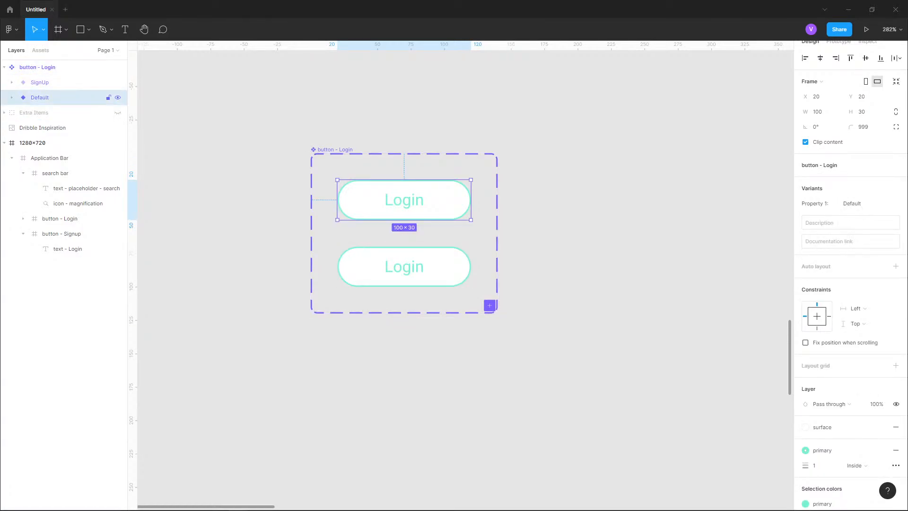
pyautogui.click(37, 67)
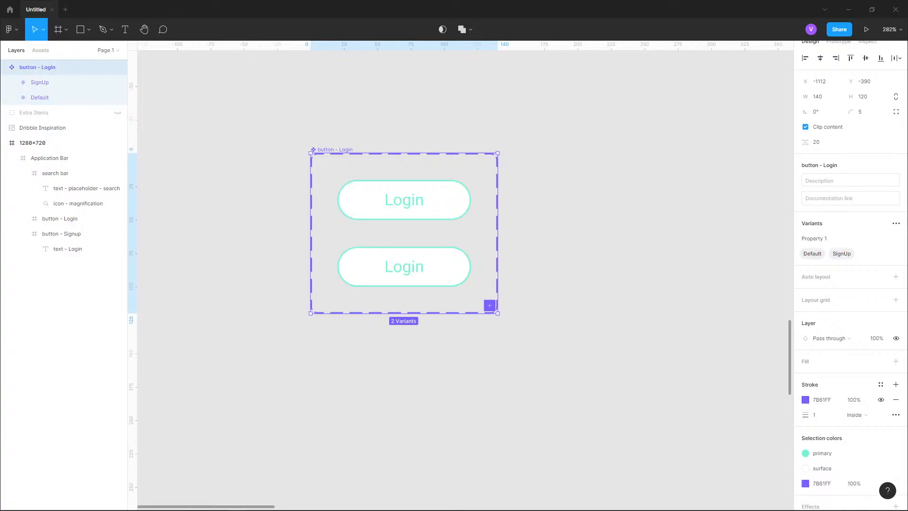
pyautogui.doubleClick(812, 254)
pyautogui.write('Login')
pyautogui.press('Return')
pyautogui.click(832, 238)
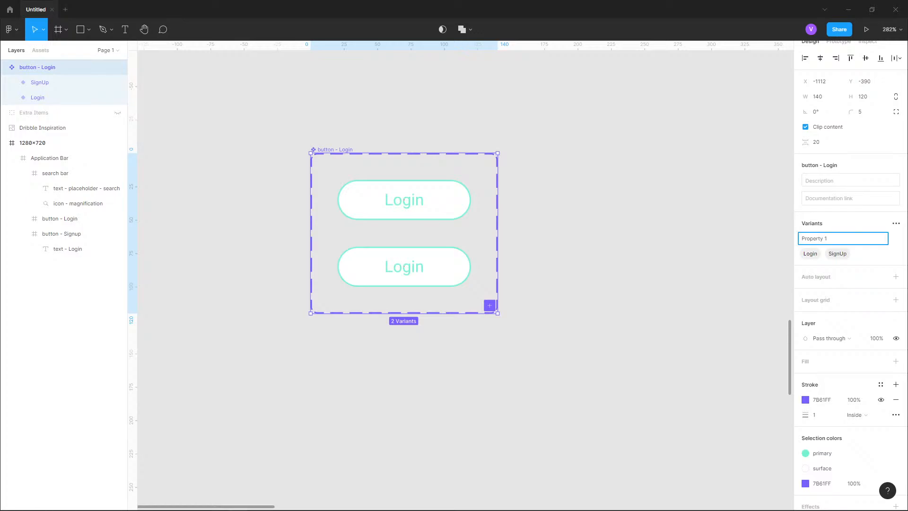
pyautogui.press('Return')
# - Change the SignUp variant's fill to the primary color style
pyautogui.click(40, 82)
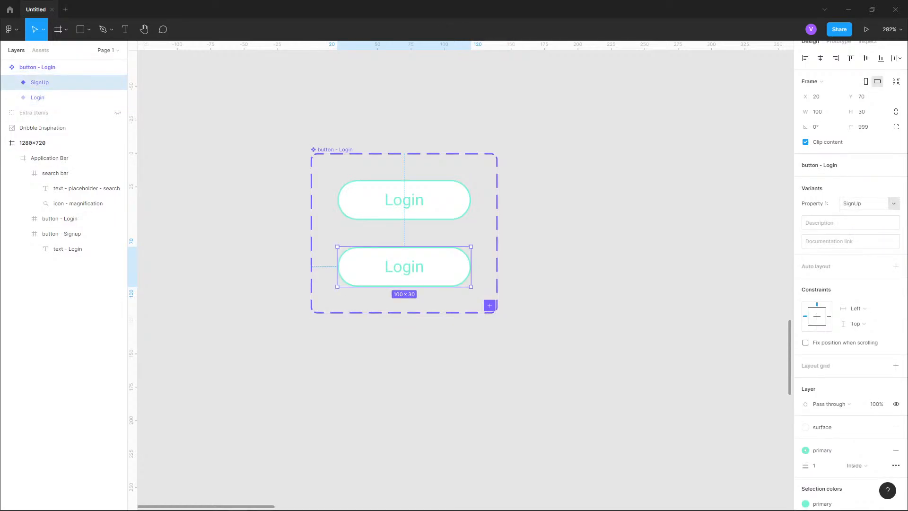
pyautogui.scroll(-1, 850, 274)
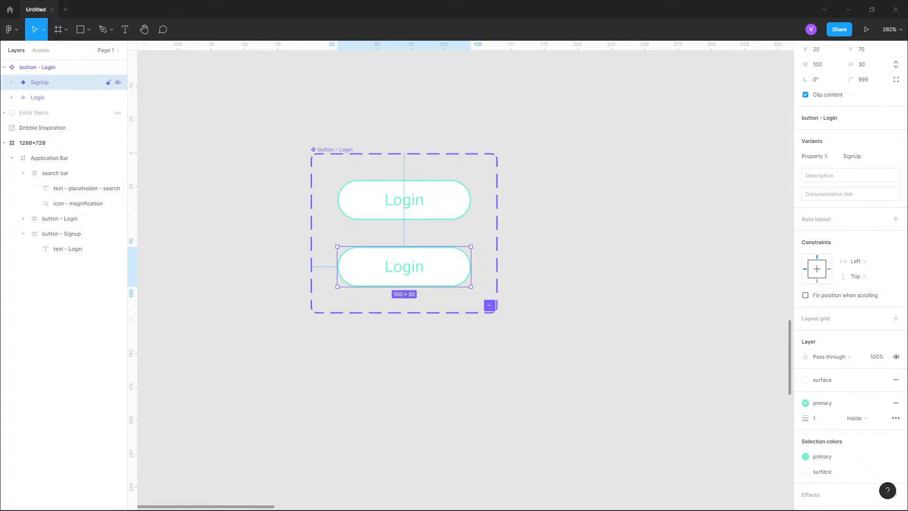
pyautogui.click(12, 83)
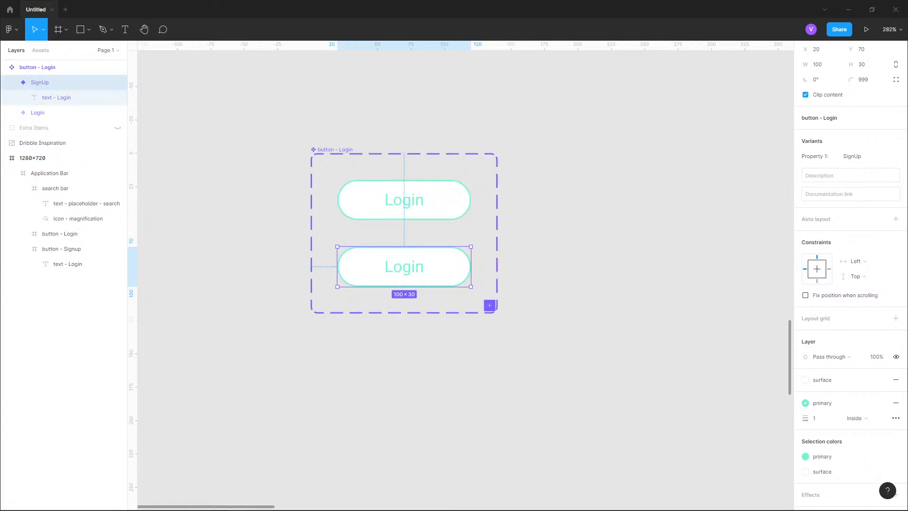
pyautogui.scroll(-1, 837, 332)
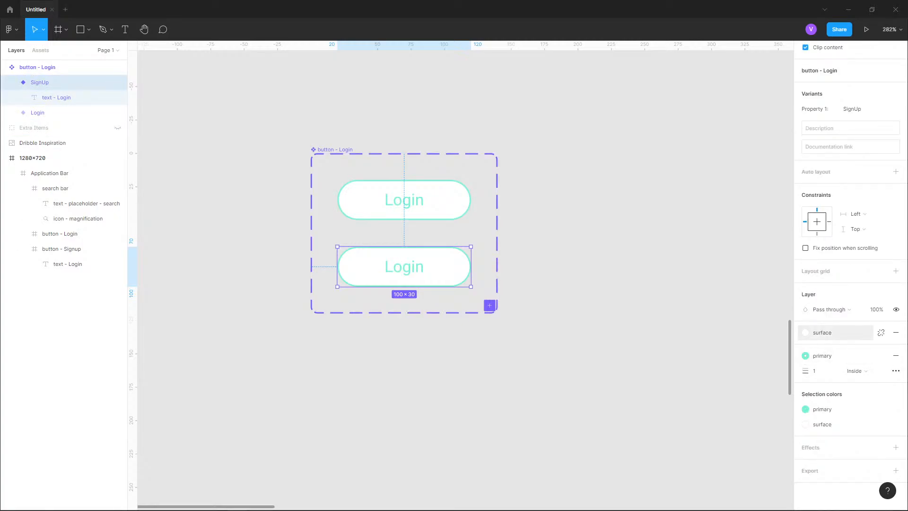
pyautogui.click(837, 332)
pyautogui.click(825, 377)
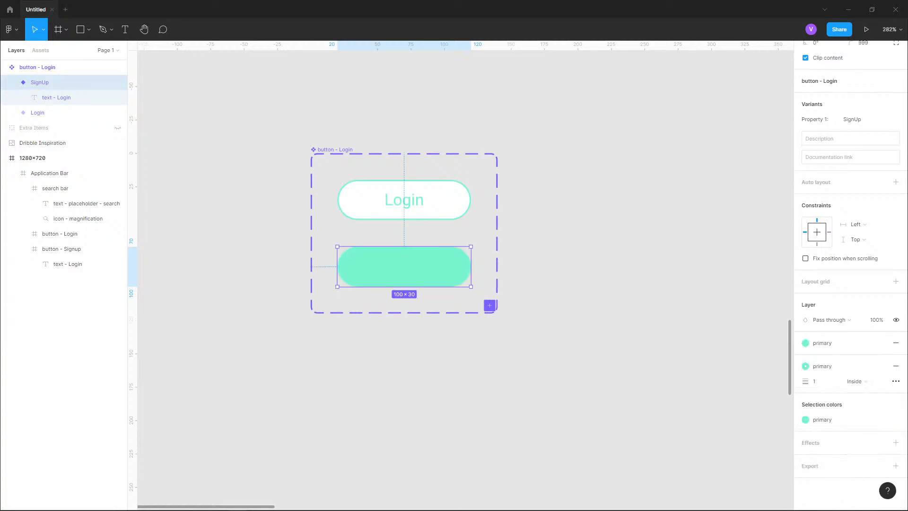
# - Set the SignUp variant's label color to text-white and change its text to Sign Up
pyautogui.click(56, 98)
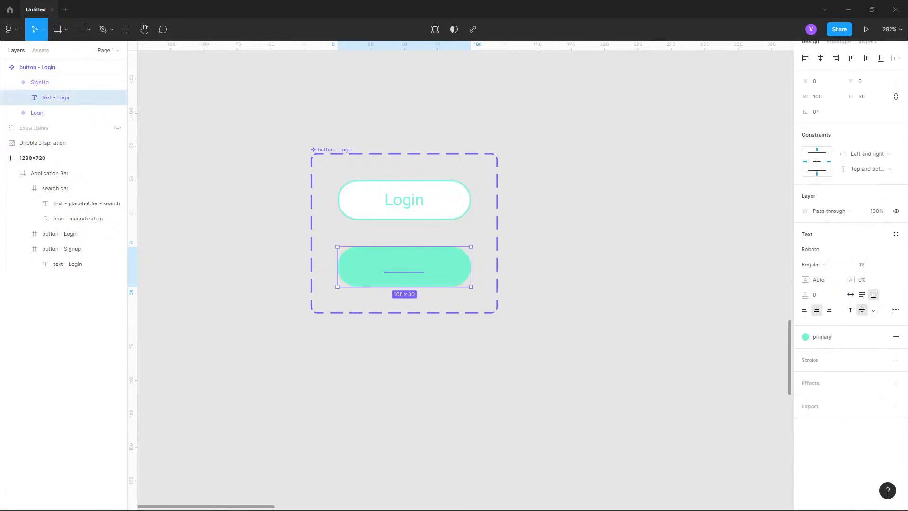
pyautogui.click(837, 337)
pyautogui.click(825, 392)
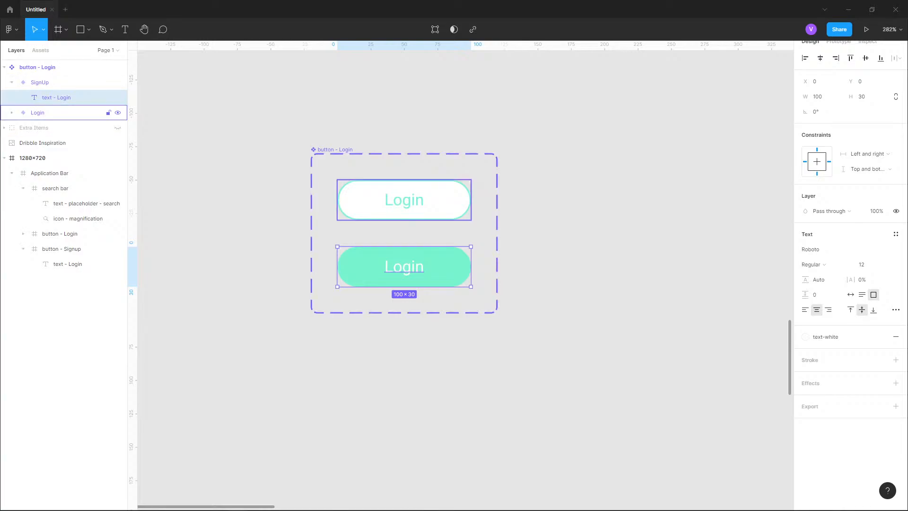
pyautogui.press('Return')
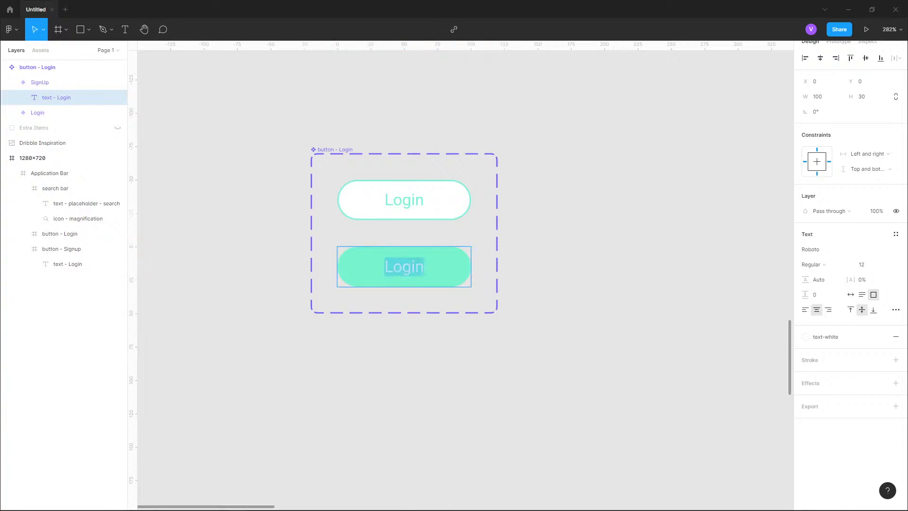
pyautogui.press('BackSpace')
pyautogui.write('Sign Up')
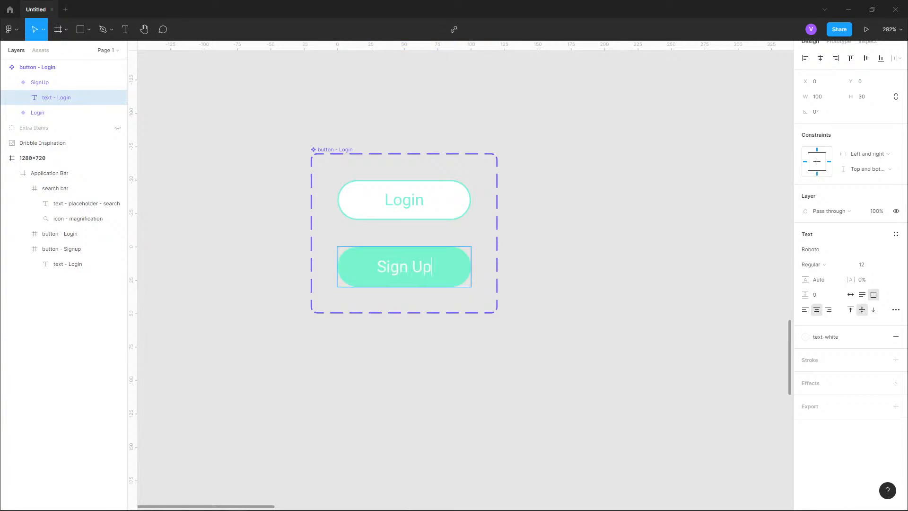
pyautogui.press('Escape')
pyautogui.press('Escape')
# - Move the button component set next to the 1280×720 frame
pyautogui.moveTo(466, 274); pyautogui.dragTo(373, 260)
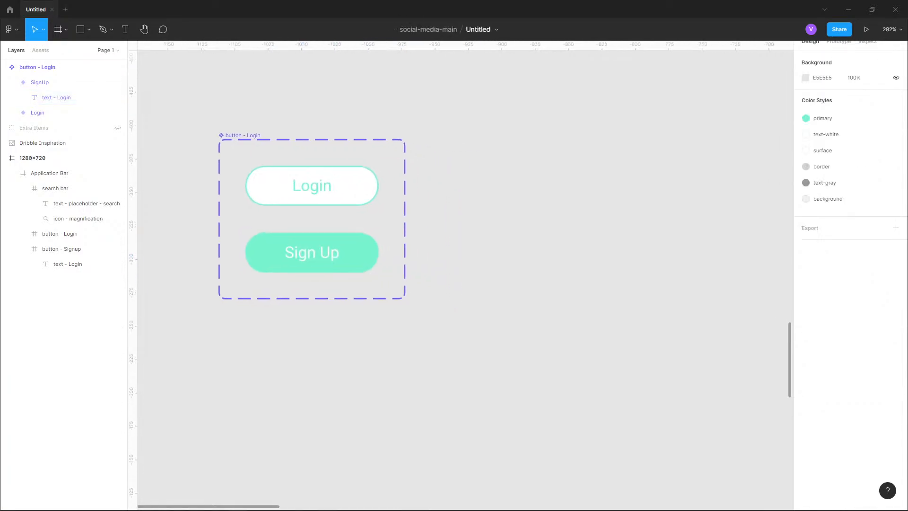
pyautogui.click(52, 67)
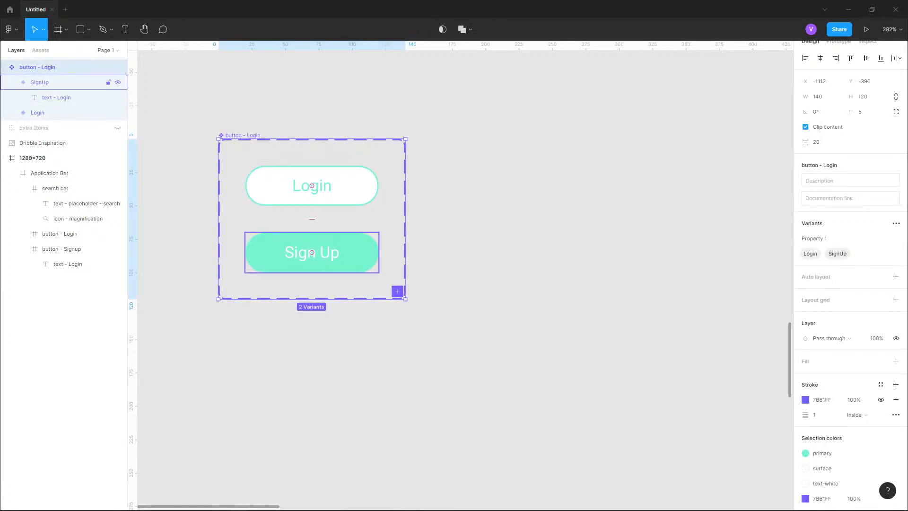
pyautogui.scroll(-10, 369, 239)
pyautogui.moveTo(605, 303); pyautogui.dragTo(433, 284)
pyautogui.click(433, 284)
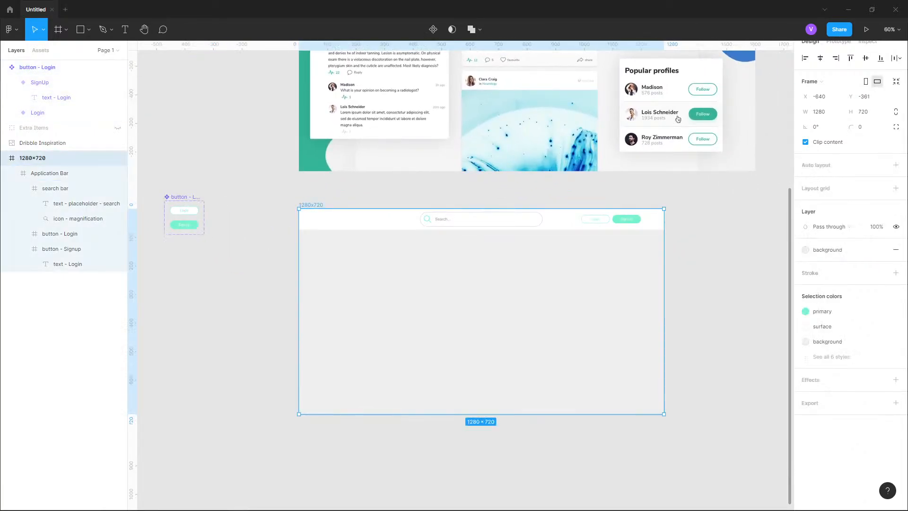
pyautogui.moveTo(188, 208); pyautogui.dragTo(225, 247)
pyautogui.scroll(3, 229, 235)
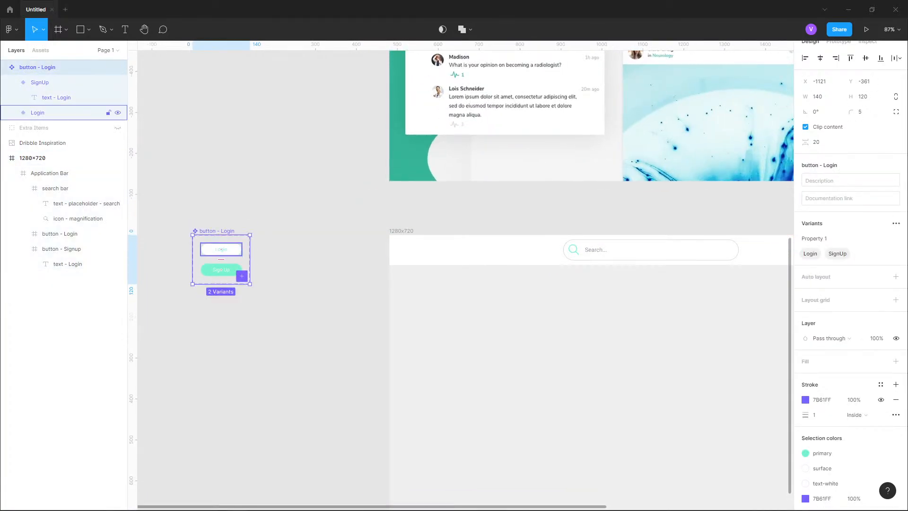
# - Paste an instance of the Login button into the 1280×720 frame
pyautogui.click(223, 248)
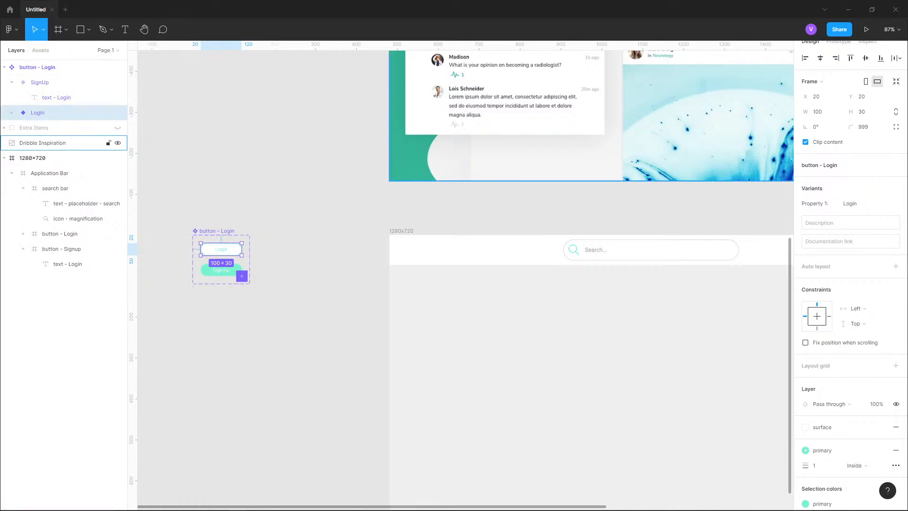
pyautogui.click(52, 158)
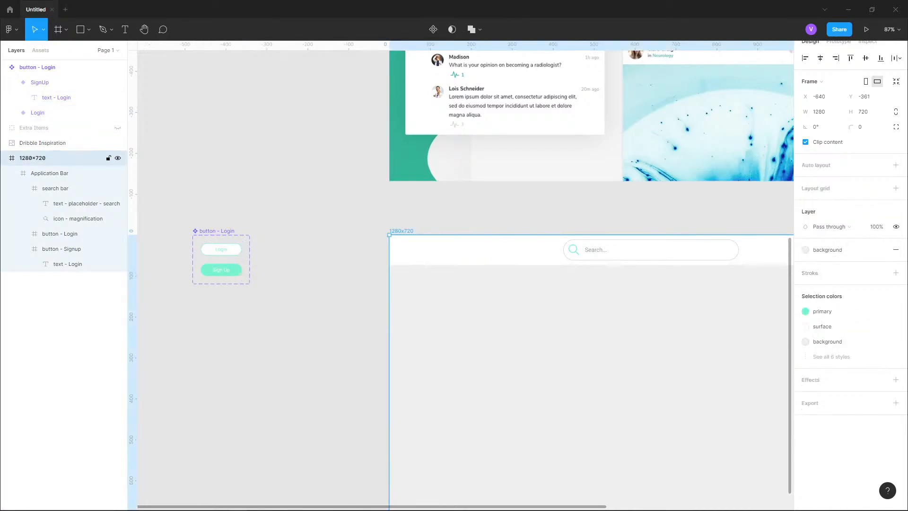
pyautogui.click(198, 180)
pyautogui.hotkey('ctrl', 'v')
pyautogui.hotkey('ctrl', 'z')
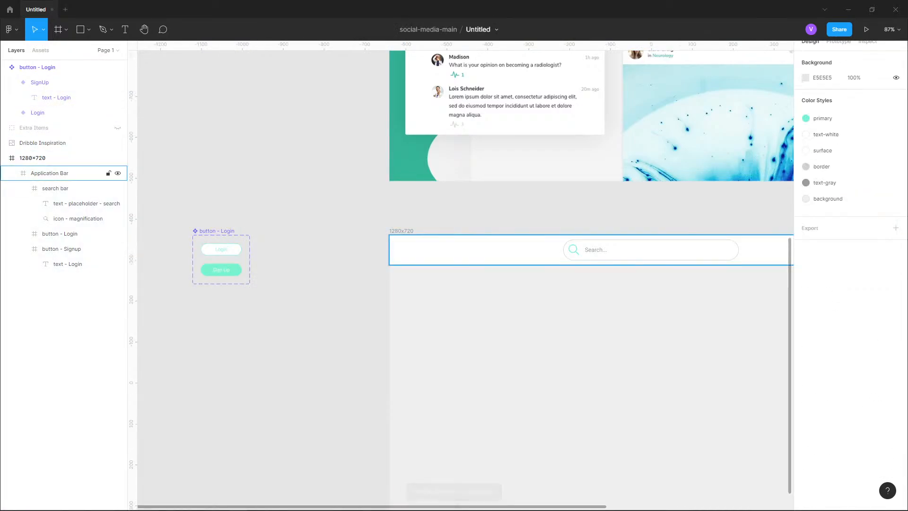
pyautogui.click(52, 158)
pyautogui.hotkey('ctrl', 'v')
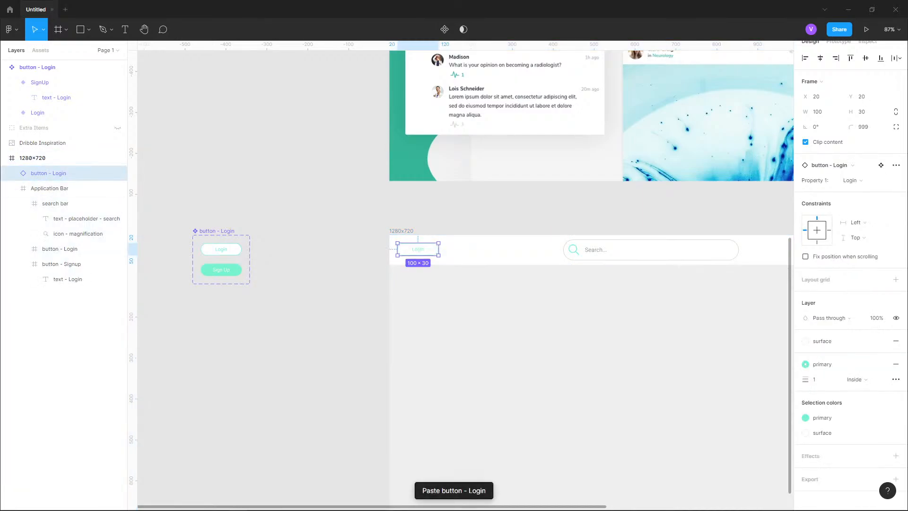
# - Switch the pasted instance's Property 1 between SignUp and Login, ending on Login
pyautogui.hotkey('shift', '2')
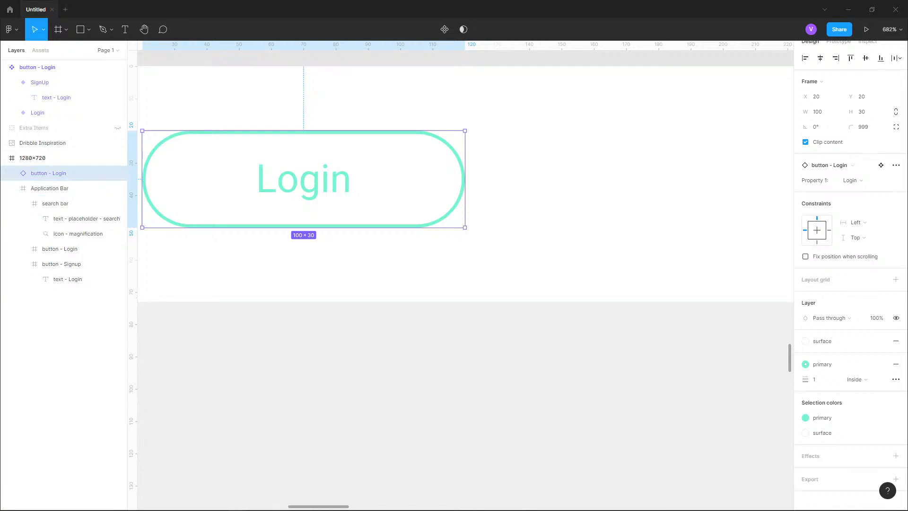
pyautogui.click(853, 181)
pyautogui.click(864, 191)
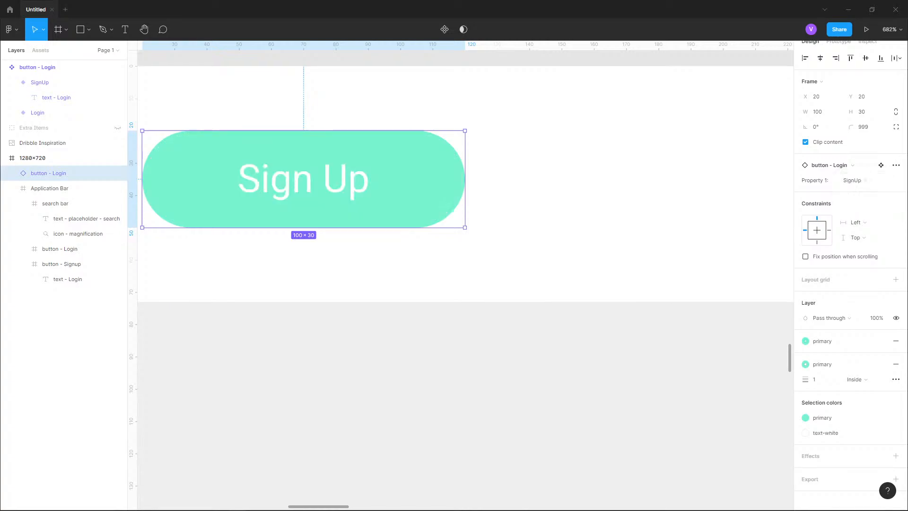
pyautogui.click(853, 180)
pyautogui.click(864, 168)
pyautogui.click(853, 180)
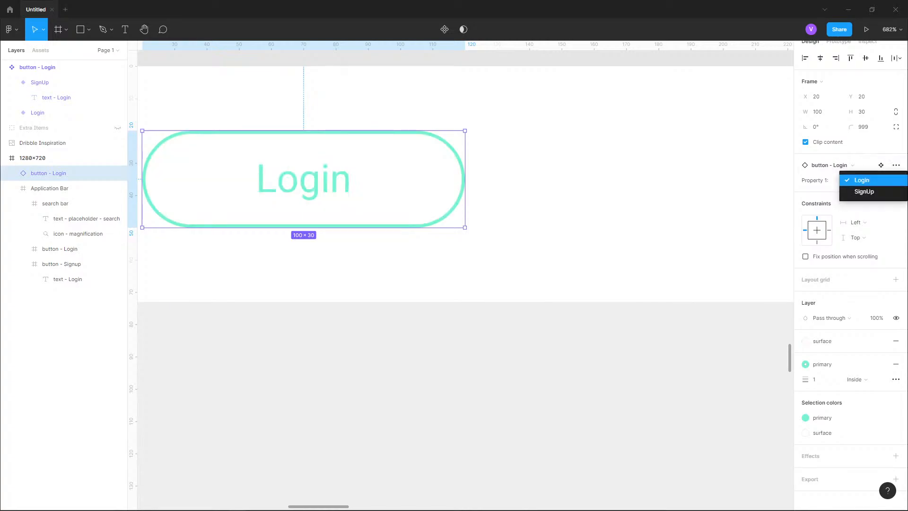
pyautogui.click(864, 192)
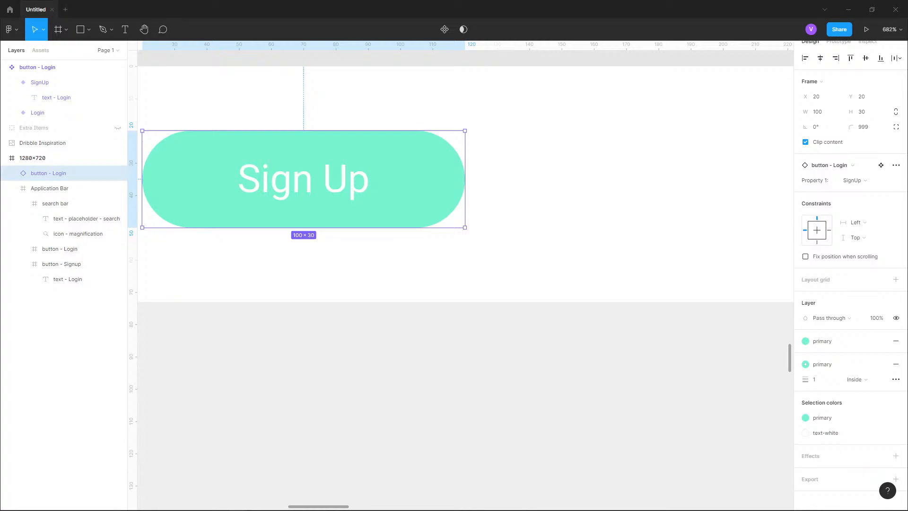
pyautogui.click(853, 180)
pyautogui.click(863, 169)
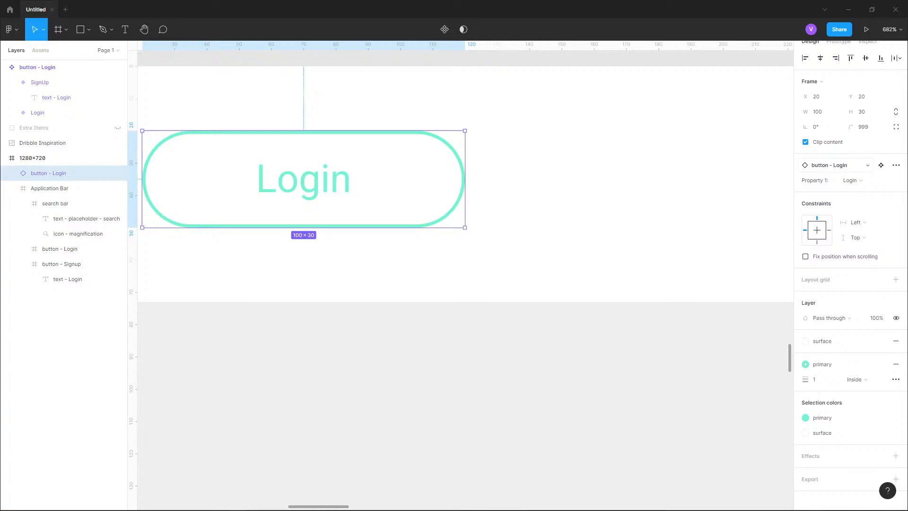
pyautogui.scroll(-8, 544, 182)
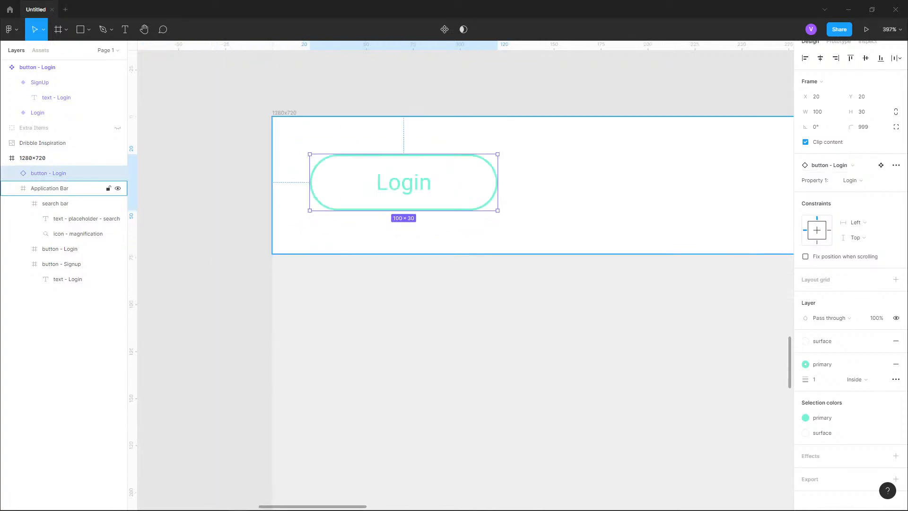
pyautogui.moveTo(543, 182); pyautogui.dragTo(630, 253)
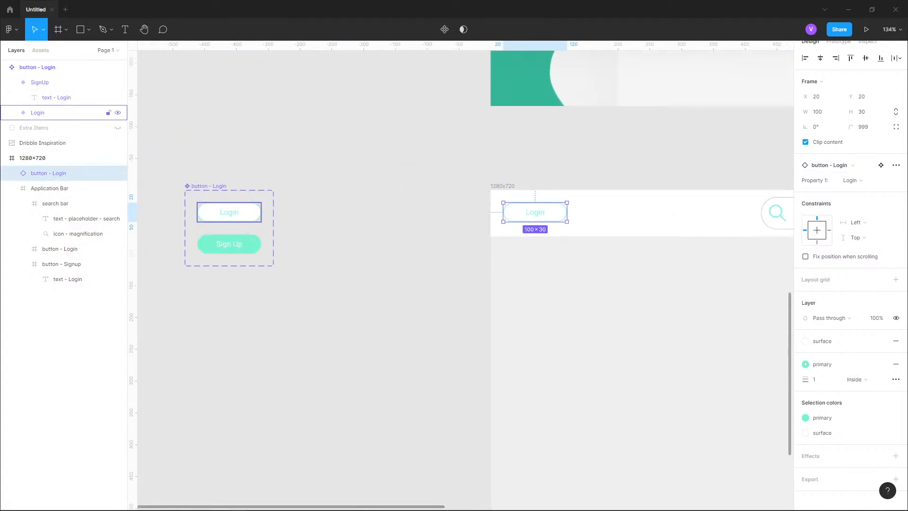
# - Change the Login variant's label text to hello world and view the result in the header frame
pyautogui.click(229, 212)
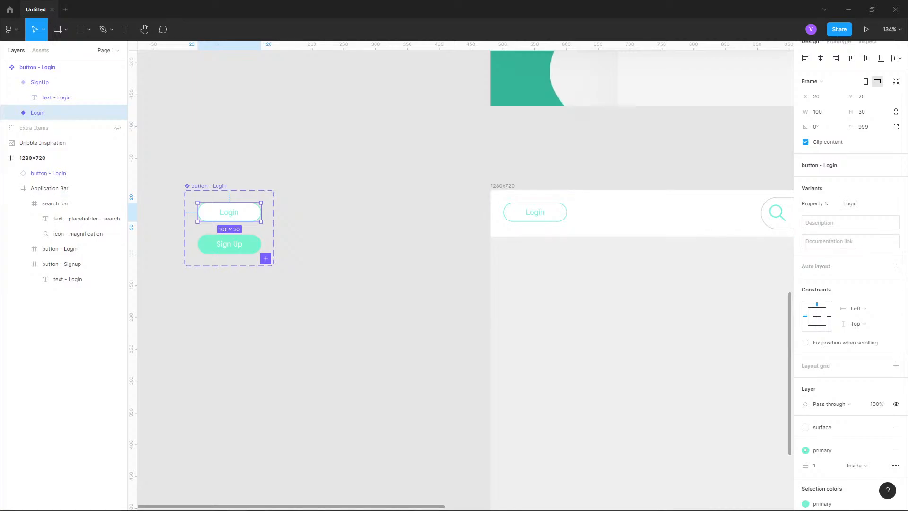
pyautogui.click(56, 97)
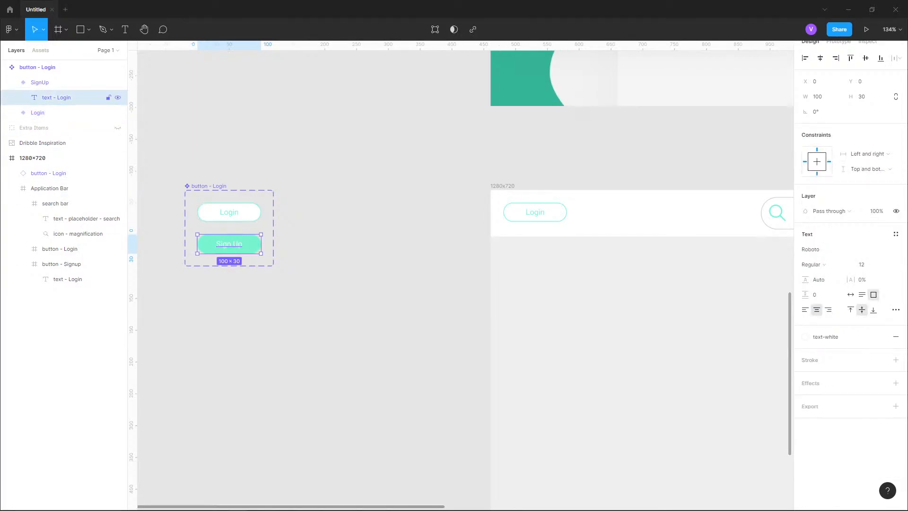
pyautogui.press('Return')
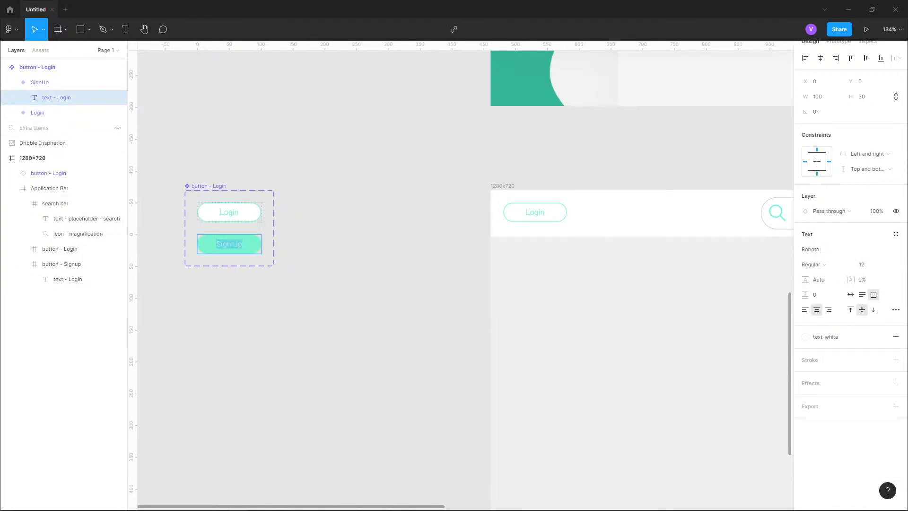
pyautogui.click(229, 212)
pyautogui.scroll(5, 229, 212)
pyautogui.doubleClick(244, 213)
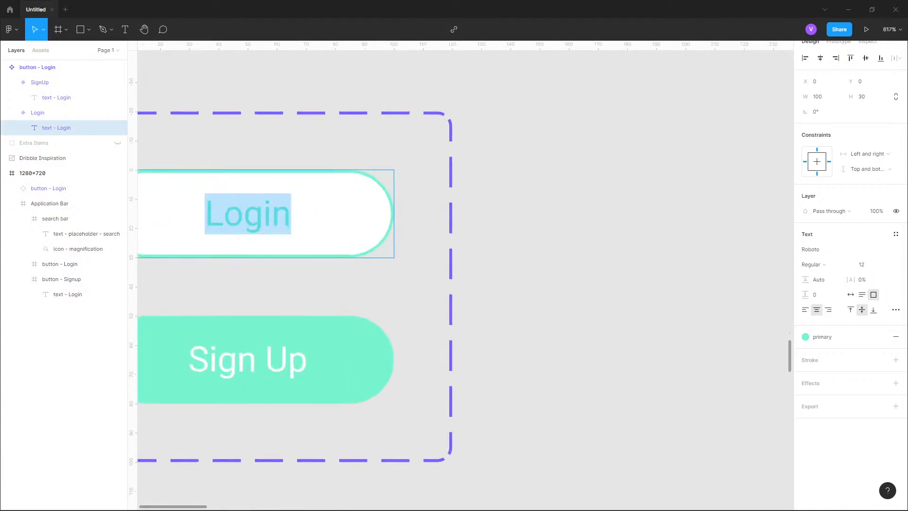
pyautogui.write('hello ')
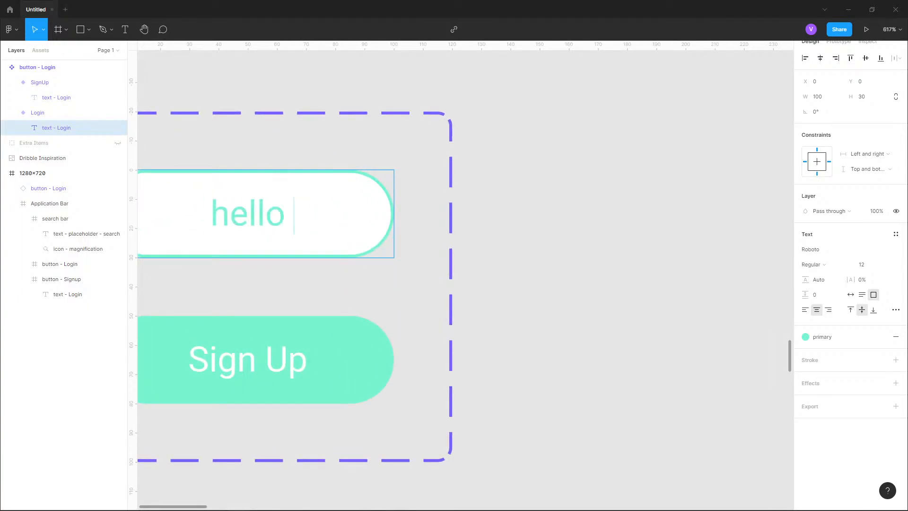
pyautogui.write('world')
pyautogui.press('Escape')
pyautogui.scroll(-2, 330, 236)
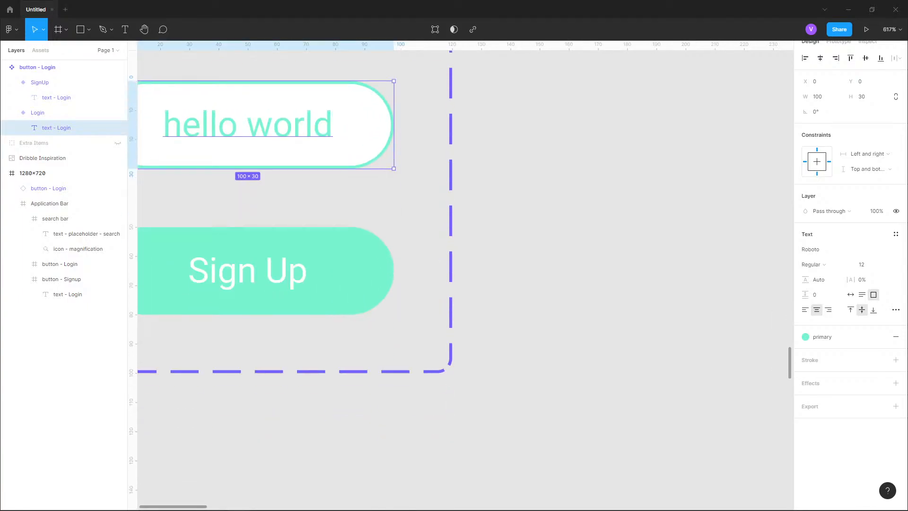
pyautogui.scroll(-3, 331, 175)
pyautogui.scroll(-1, 343, 159)
pyautogui.moveTo(728, 144); pyautogui.dragTo(501, 232)
pyautogui.scroll(4, 506, 230)
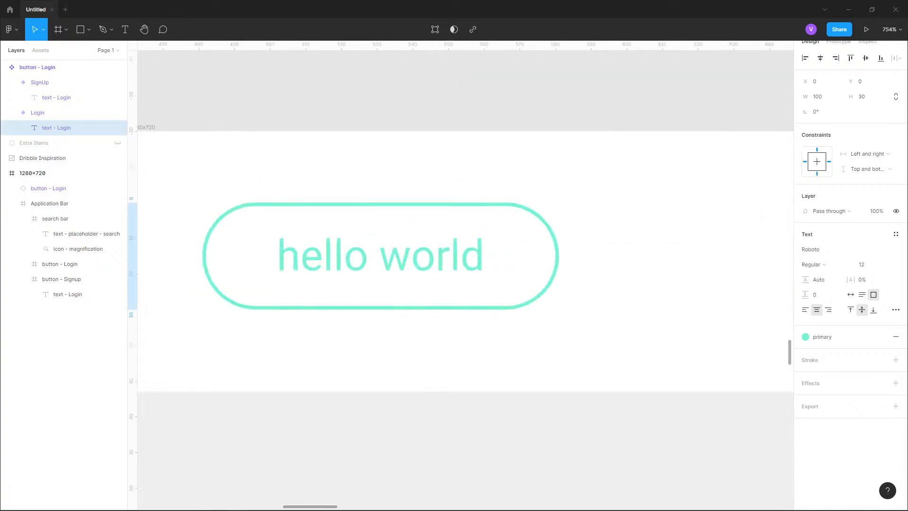
pyautogui.scroll(-6, 544, 225)
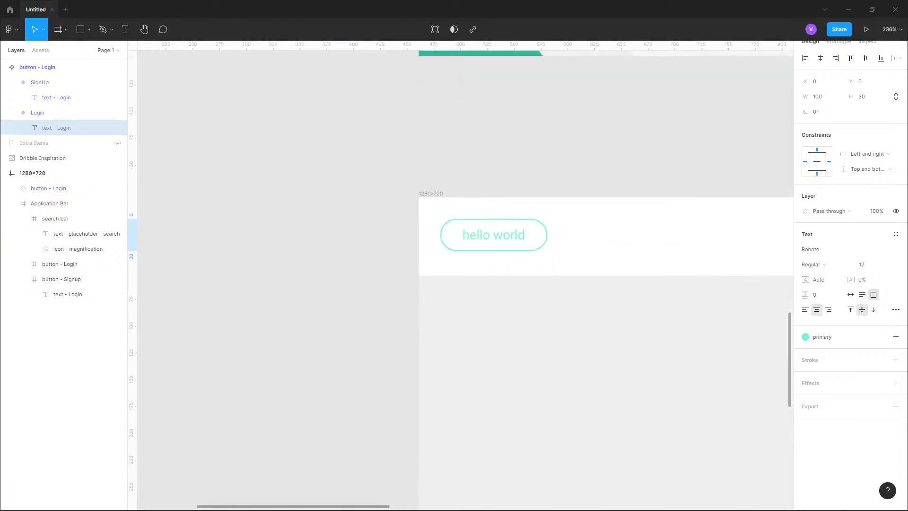
pyautogui.scroll(-2, 697, 147)
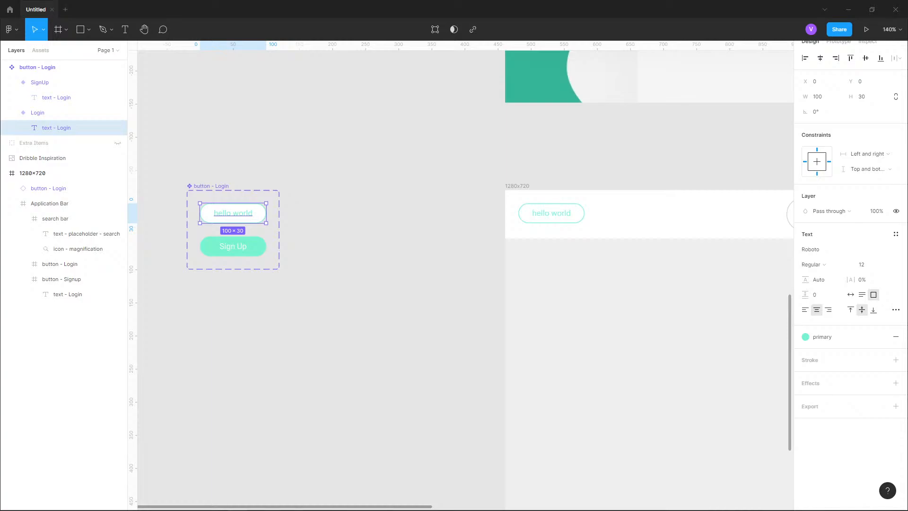
# - Restore the Login variant's label text to Login
pyautogui.press('Escape')
pyautogui.doubleClick(251, 213)
pyautogui.doubleClick(251, 213)
pyautogui.press('BackSpace')
pyautogui.press('BackSpace')
pyautogui.press('BackSpace')
pyautogui.press('BackSpace')
pyautogui.press('BackSpace')
pyautogui.press('BackSpace')
pyautogui.press('BackSpace')
pyautogui.press('BackSpace')
pyautogui.press('BackSpace')
pyautogui.press('BackSpace')
pyautogui.press('BackSpace')
pyautogui.write('Login')
pyautogui.press('Escape')
# - Examine the Login and Sign up buttons in the Dribbble inspiration header
pyautogui.moveTo(308, 293); pyautogui.dragTo(346, 312)
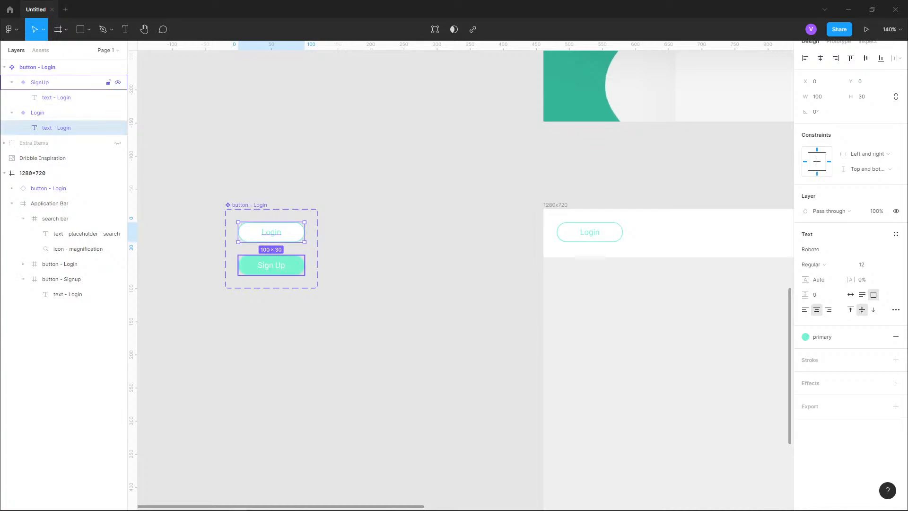
pyautogui.click(37, 67)
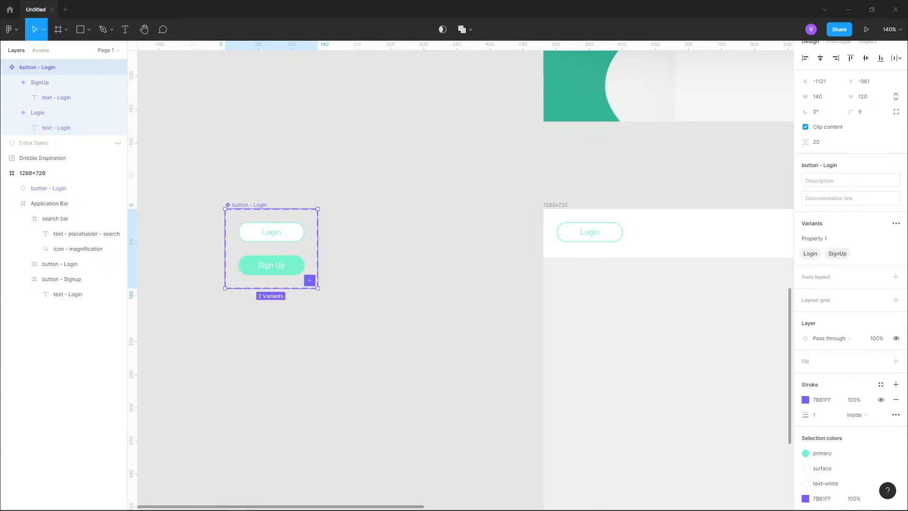
pyautogui.scroll(-5, 357, 275)
pyautogui.moveTo(558, 185); pyautogui.dragTo(330, 299)
pyautogui.scroll(4, 536, 134)
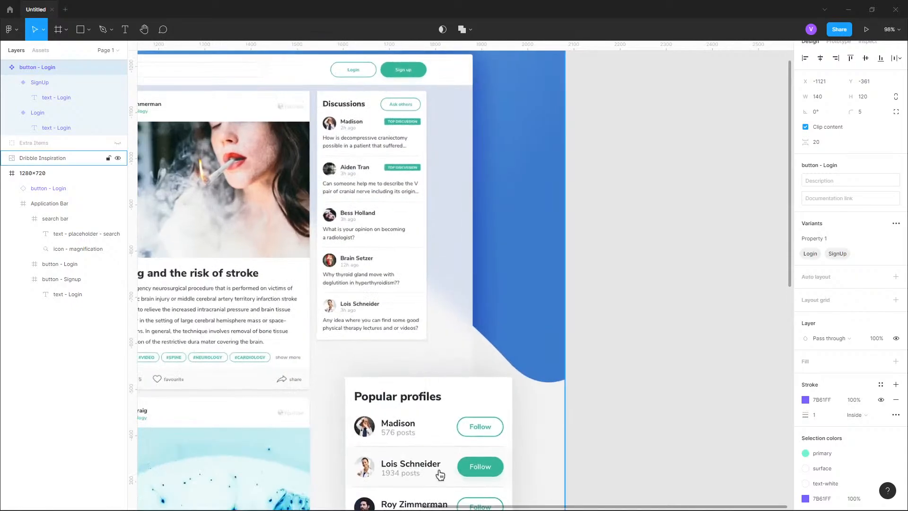
pyautogui.moveTo(510, 236); pyautogui.dragTo(498, 158)
pyautogui.moveTo(428, 396); pyautogui.dragTo(485, 489)
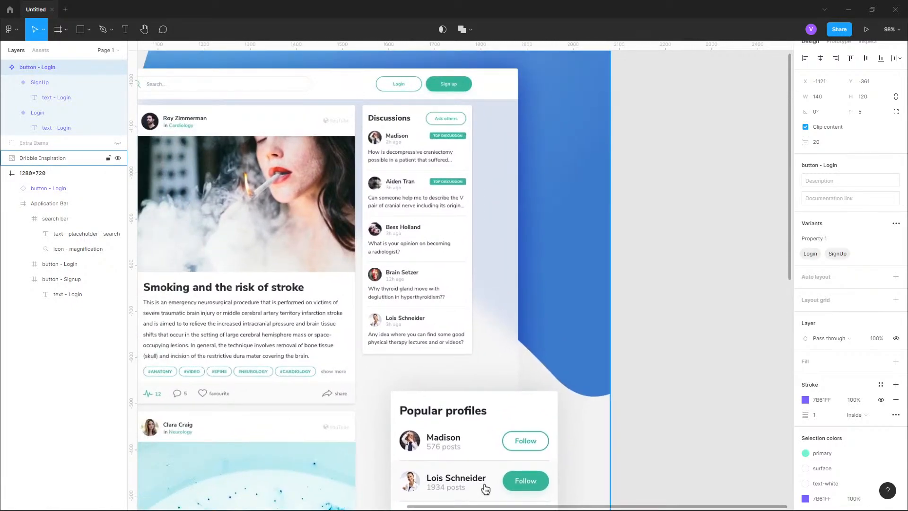
pyautogui.moveTo(485, 488); pyautogui.dragTo(534, 489)
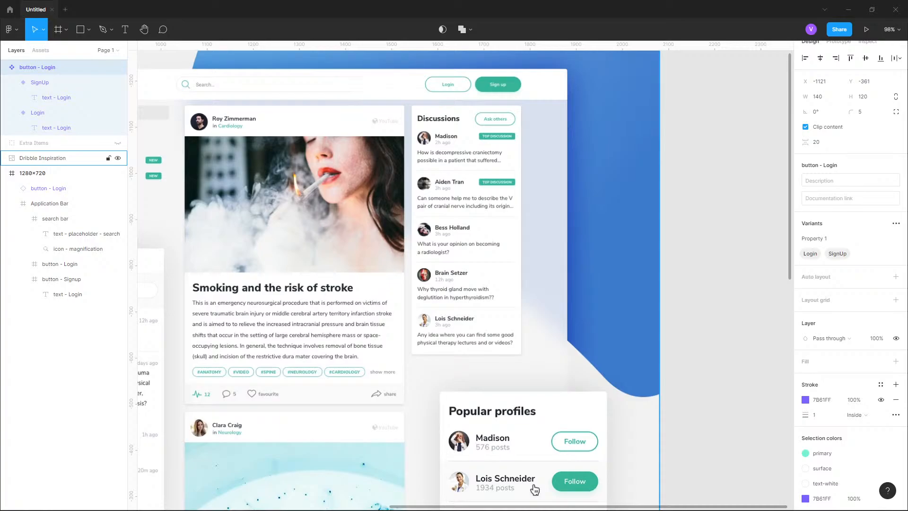
# - Delete the pasted Login button instance from the 1280×720 frame
pyautogui.hotkey('shift', '2')
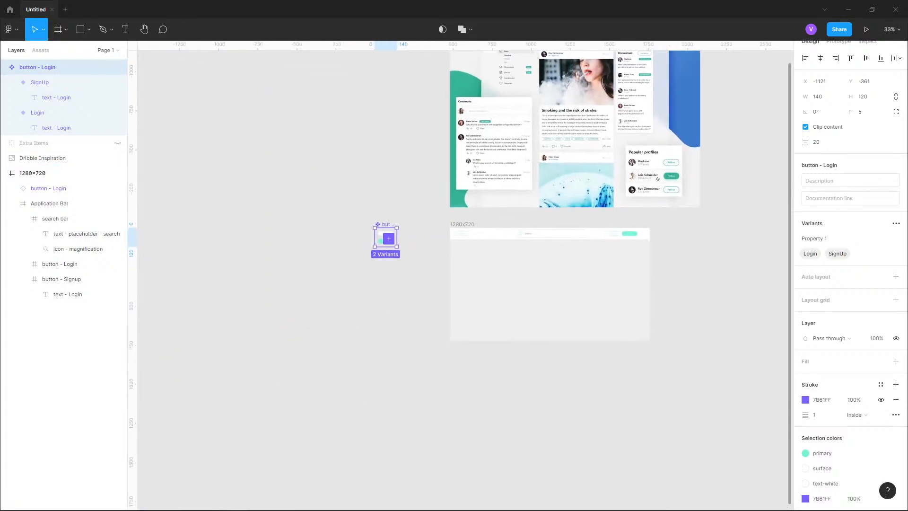
pyautogui.click(656, 217)
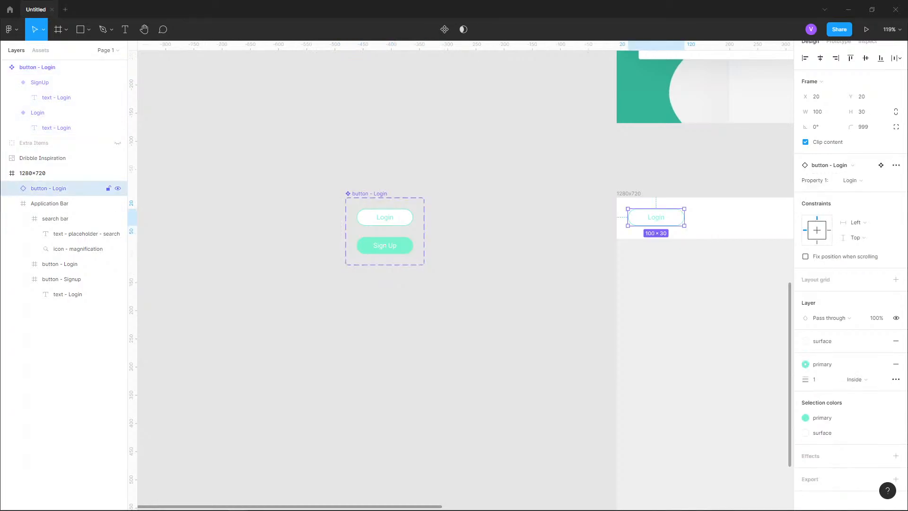
pyautogui.press('Delete')
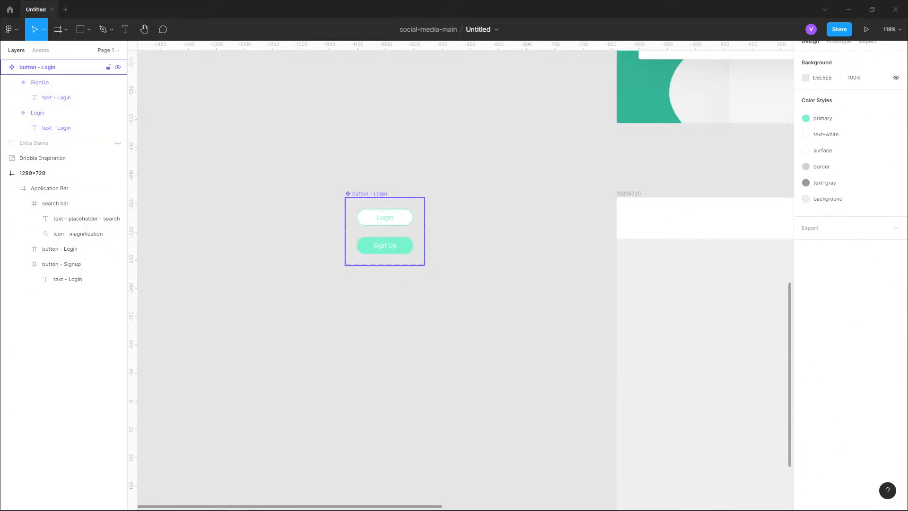
pyautogui.click(63, 67)
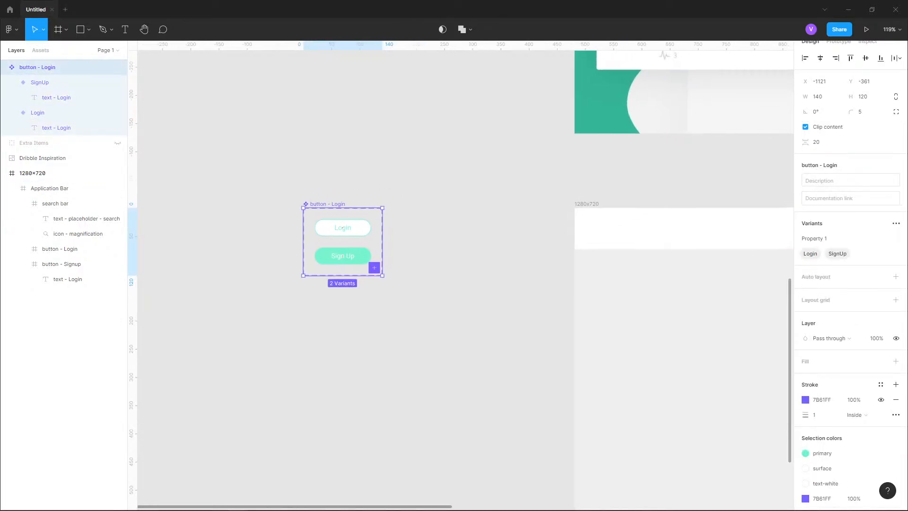
pyautogui.click(343, 228)
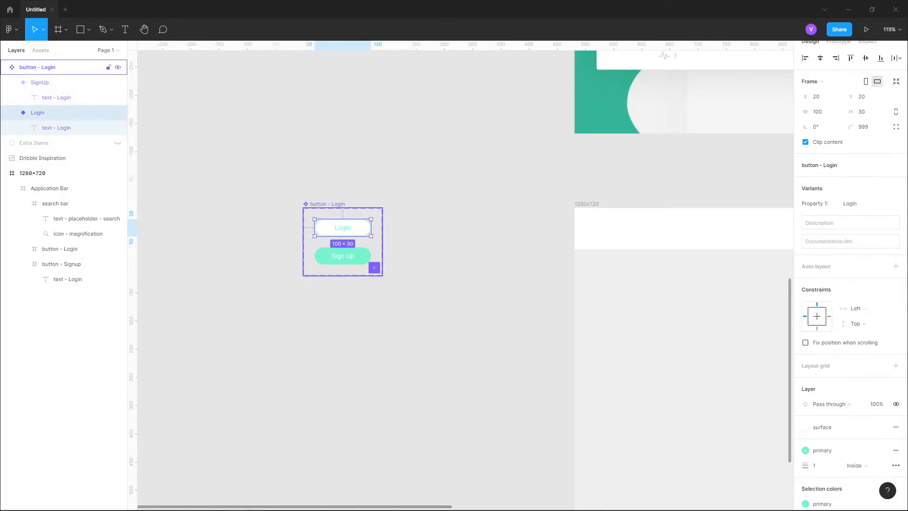
pyautogui.hscroll(2, 342, 227)
pyautogui.hscroll(1, 342, 227)
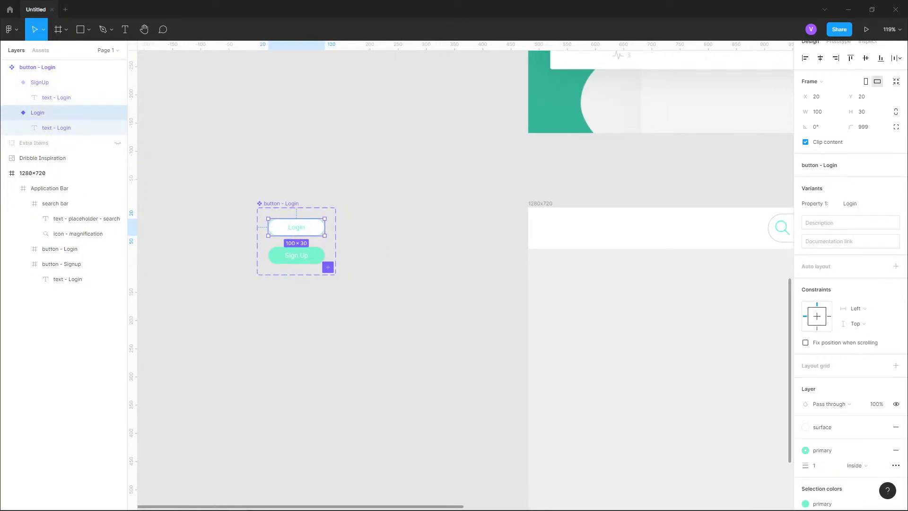
pyautogui.press('Escape')
pyautogui.hotkey('ctrl', 'v')
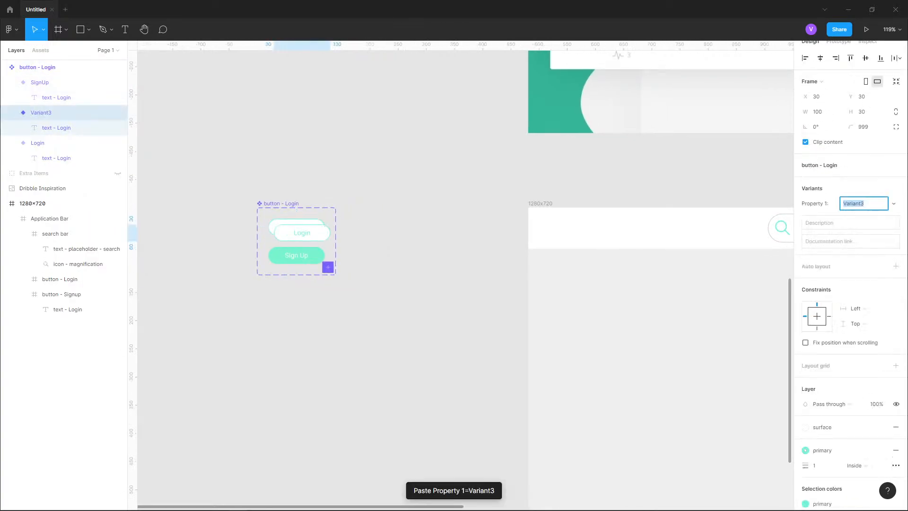
pyautogui.hotkey('ctrl', 'z')
# - Inspect the Login button frame inside the header's Application Bar
pyautogui.hscroll(12, 465, 274)
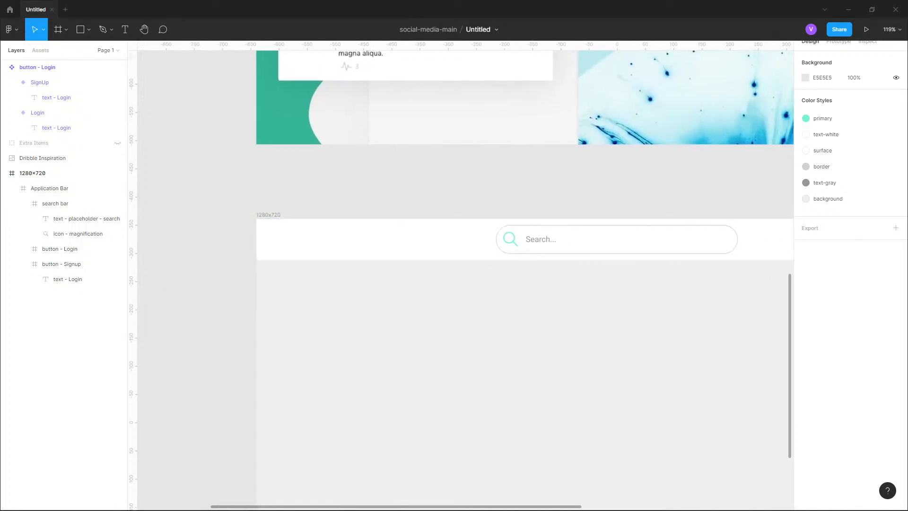
pyautogui.hscroll(8, 465, 274)
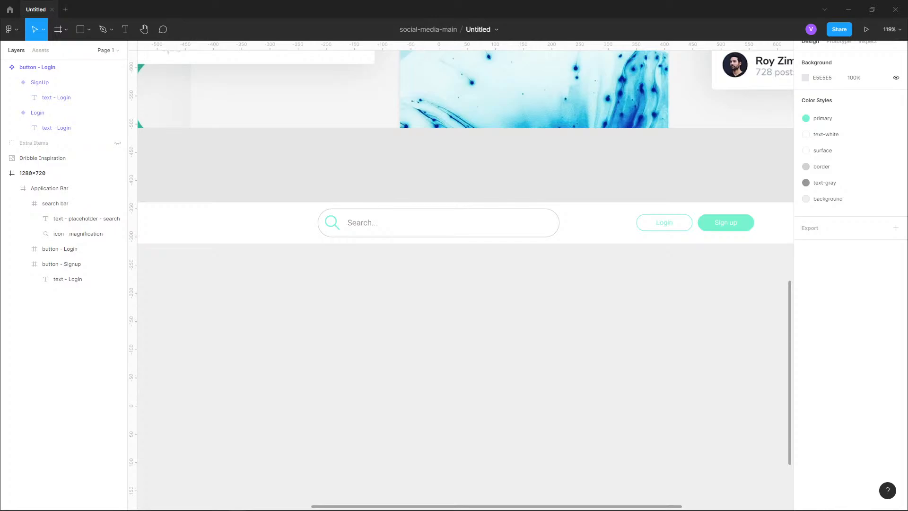
pyautogui.hscroll(4, 539, 326)
pyautogui.scroll(2, 539, 326)
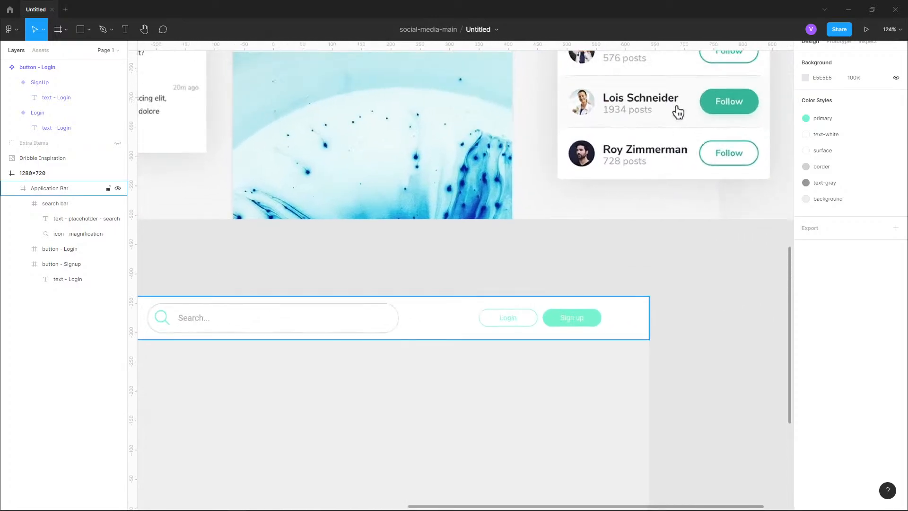
pyautogui.scroll(8, 538, 326)
pyautogui.click(419, 287)
pyautogui.doubleClick(419, 287)
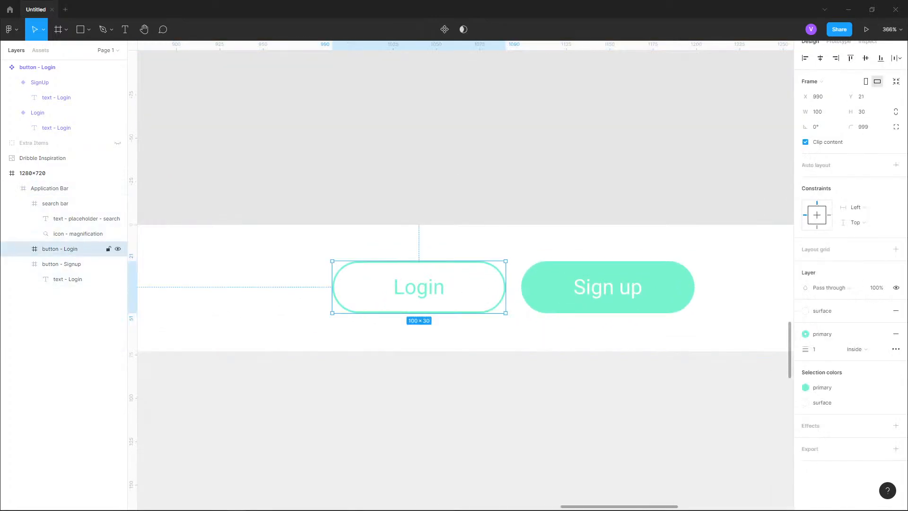
pyautogui.scroll(-8, 605, 75)
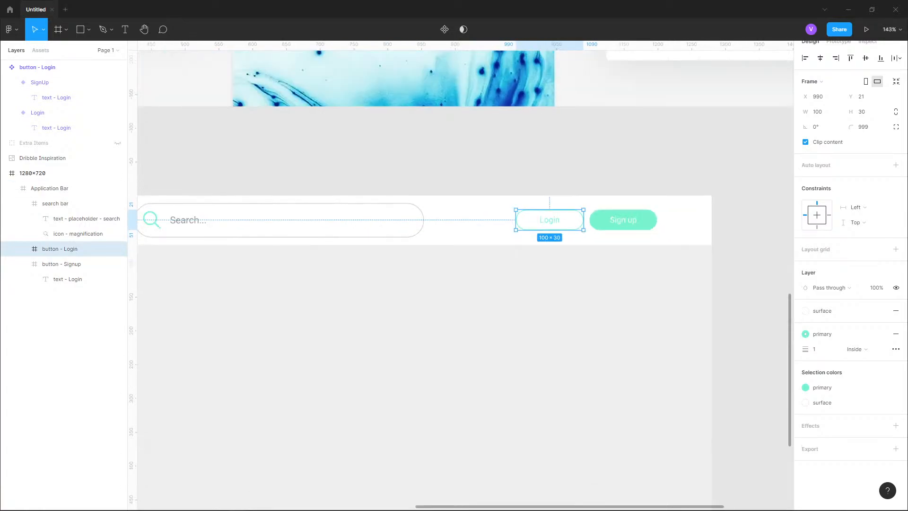
pyautogui.scroll(-3, 355, 235)
pyautogui.hscroll(-5, 355, 234)
pyautogui.scroll(8, 355, 234)
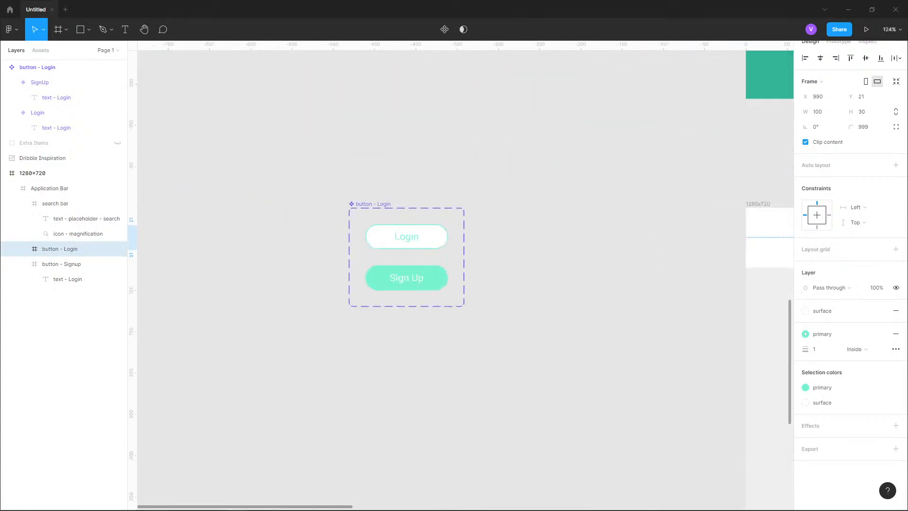
# - Try replacing the button component set with a new component made from a pasted Login button
pyautogui.moveTo(355, 234); pyautogui.dragTo(502, 240)
pyautogui.click(517, 208)
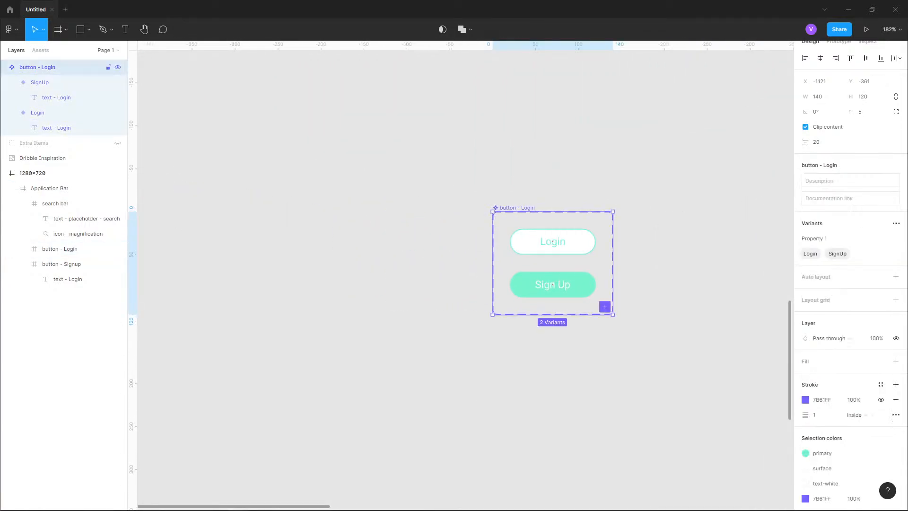
pyautogui.press('Delete')
pyautogui.hotkey('ctrl', 'v')
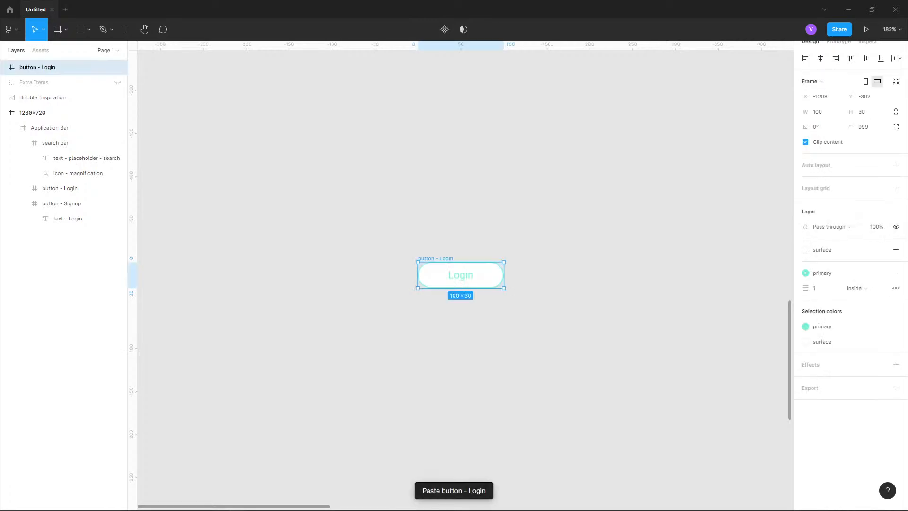
pyautogui.rightClick(441, 273)
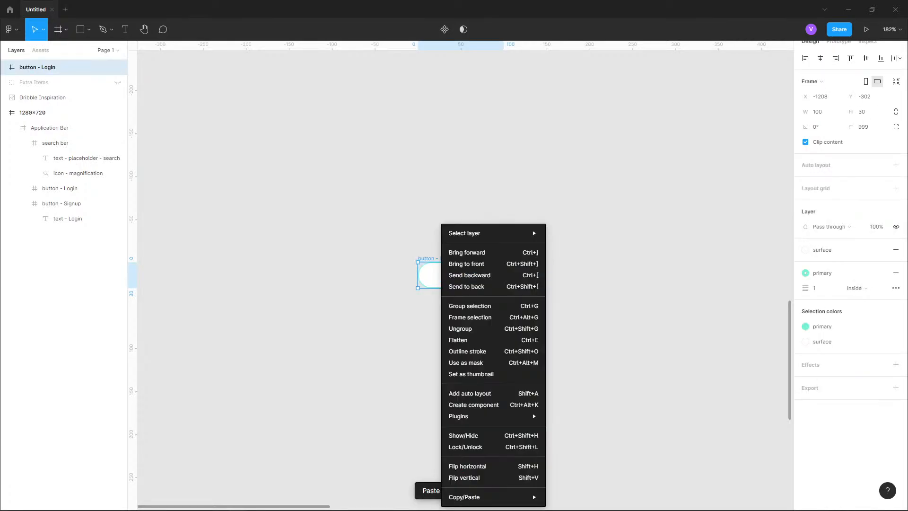
pyautogui.click(436, 274)
pyautogui.moveTo(449, 273); pyautogui.dragTo(427, 264)
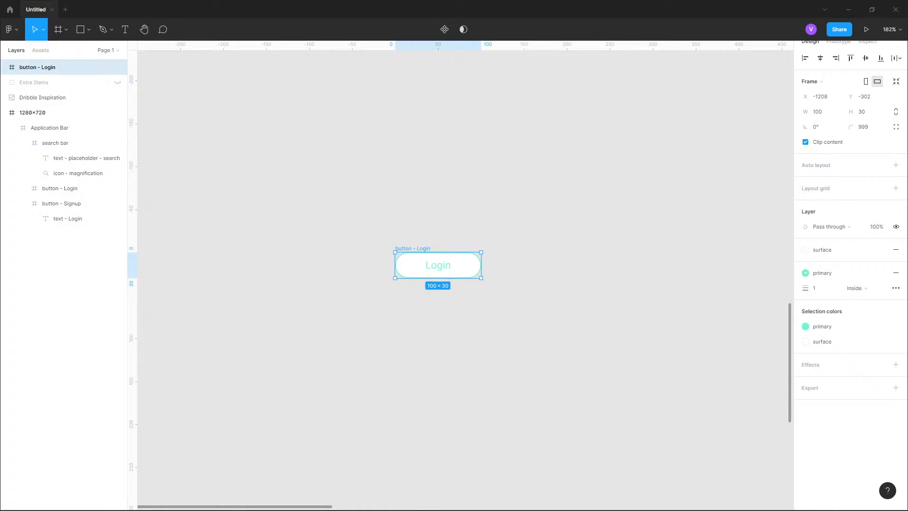
pyautogui.rightClick(447, 274)
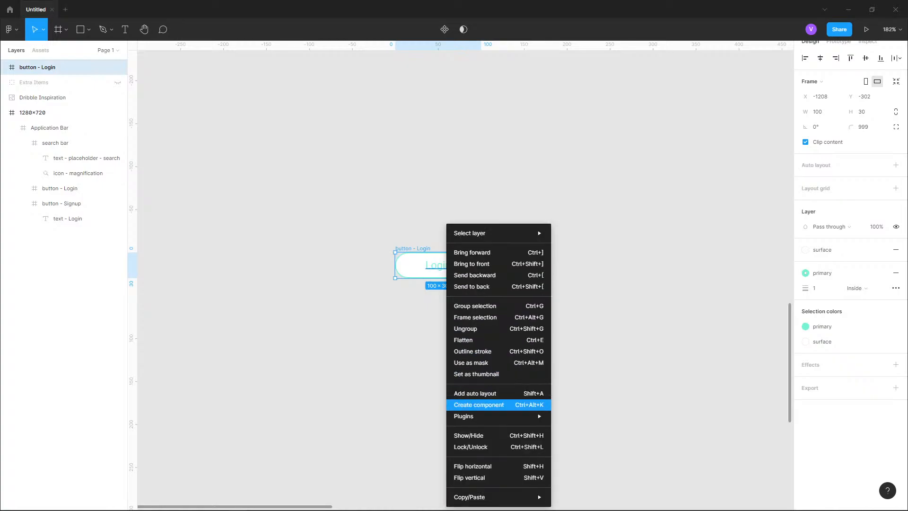
pyautogui.click(478, 405)
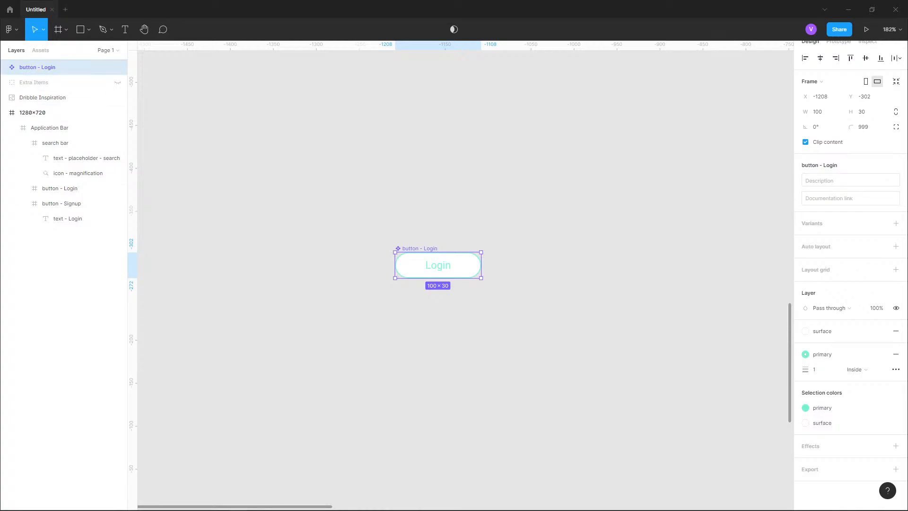
pyautogui.press('Delete')
pyautogui.hotkey('ctrl', 'z')
# - Examine the Login and SignUp variants inside the button component set
pyautogui.hscroll(3, 520, 256)
pyautogui.scroll(5, 575, 258)
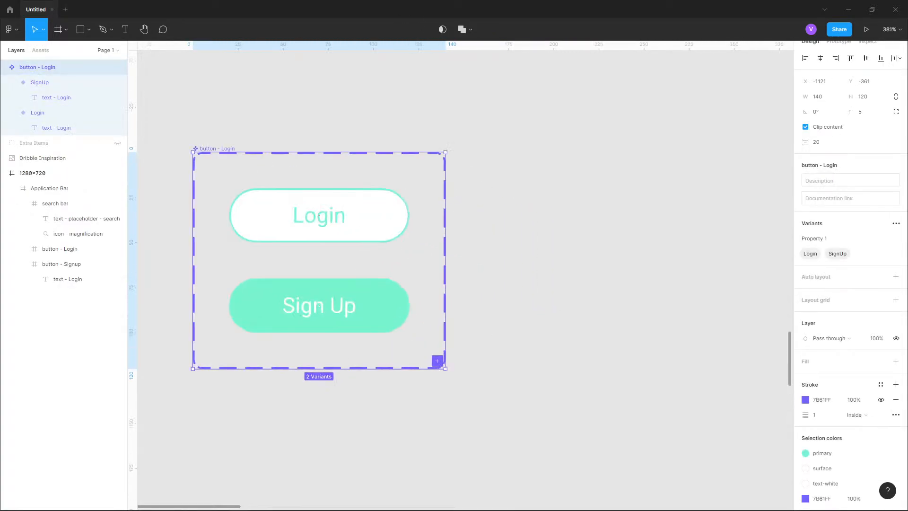
pyautogui.scroll(2, 260, 189)
pyautogui.click(263, 203)
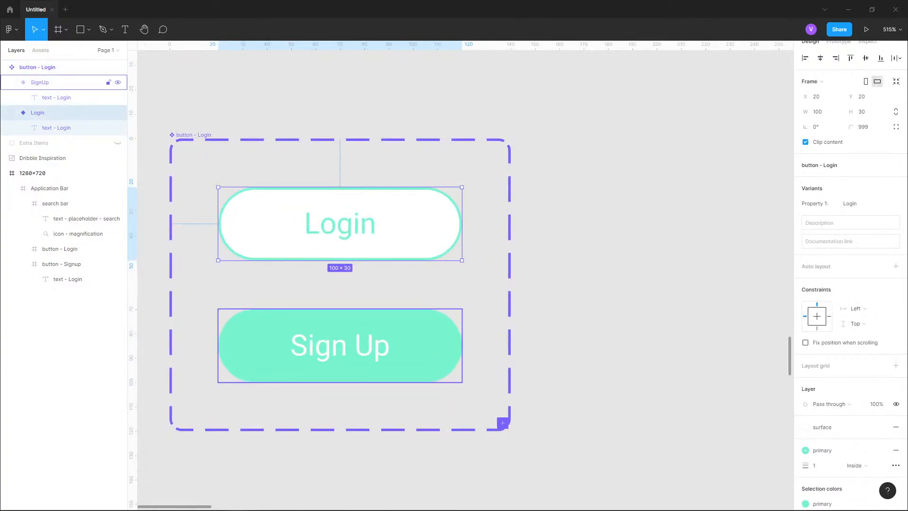
pyautogui.click(340, 345)
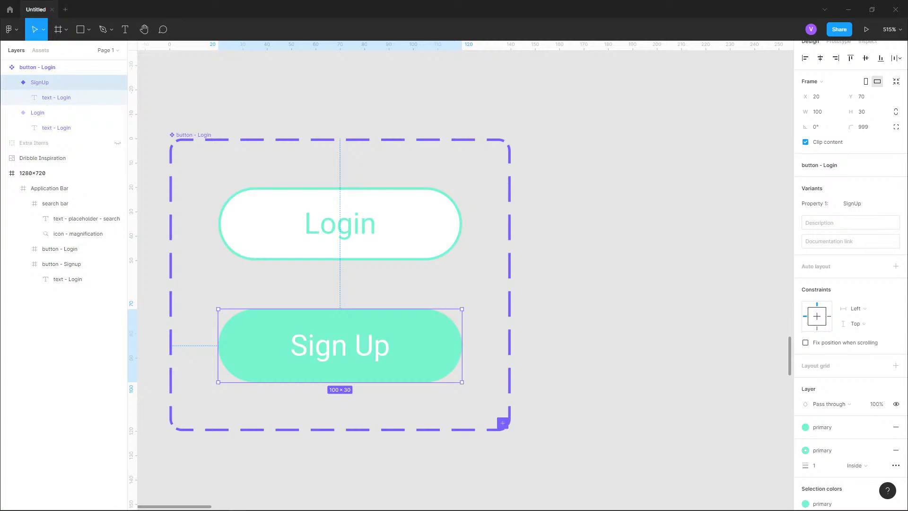
pyautogui.click(340, 224)
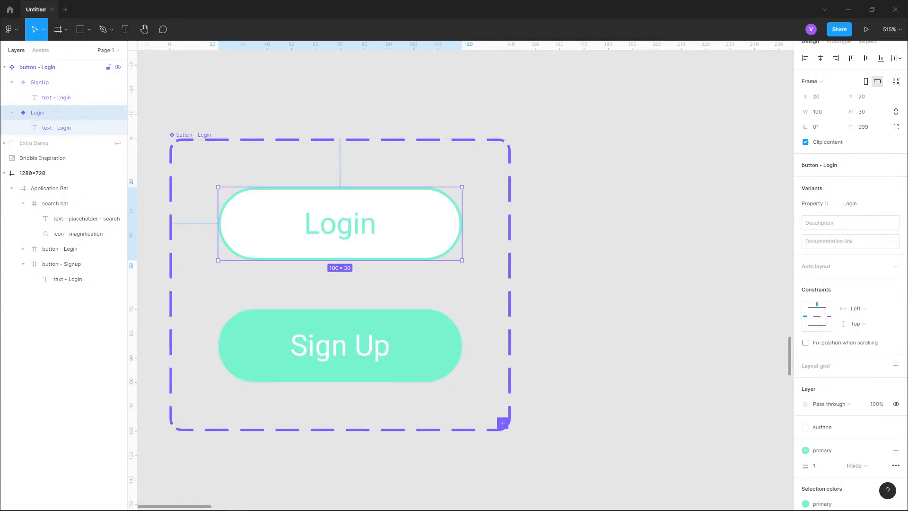
# - Cut the button - Login component and paste it back onto the canvas as a standalone component
pyautogui.click(37, 67)
pyautogui.hotkey('ctrl', 'x')
pyautogui.hotkey('ctrl', 'v')
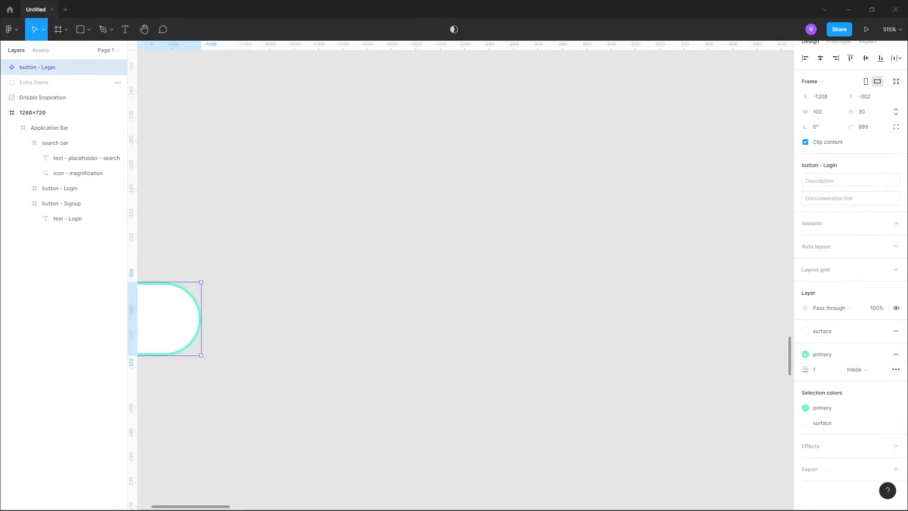
pyautogui.hotkey('shift', '2')
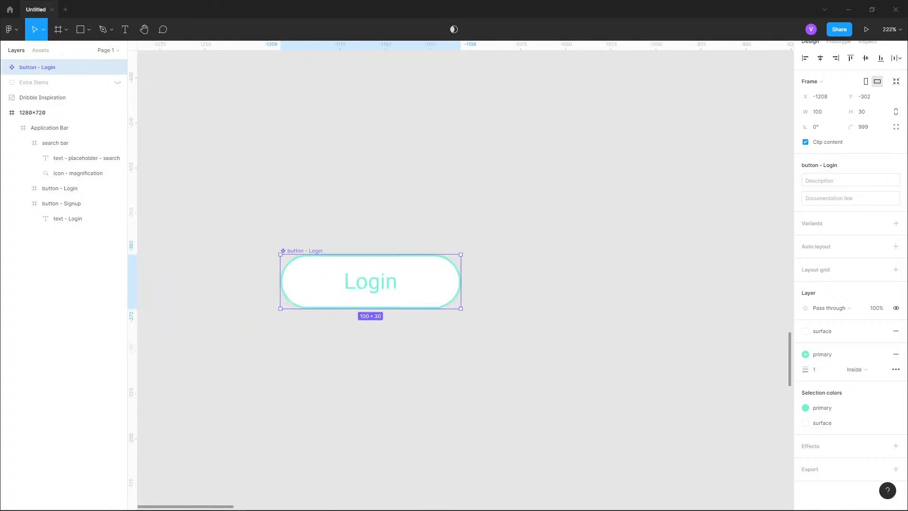
pyautogui.scroll(4, 276, 276)
pyautogui.scroll(1, 432, 255)
pyautogui.moveTo(568, 297); pyautogui.dragTo(572, 221)
pyautogui.scroll(-1, 571, 221)
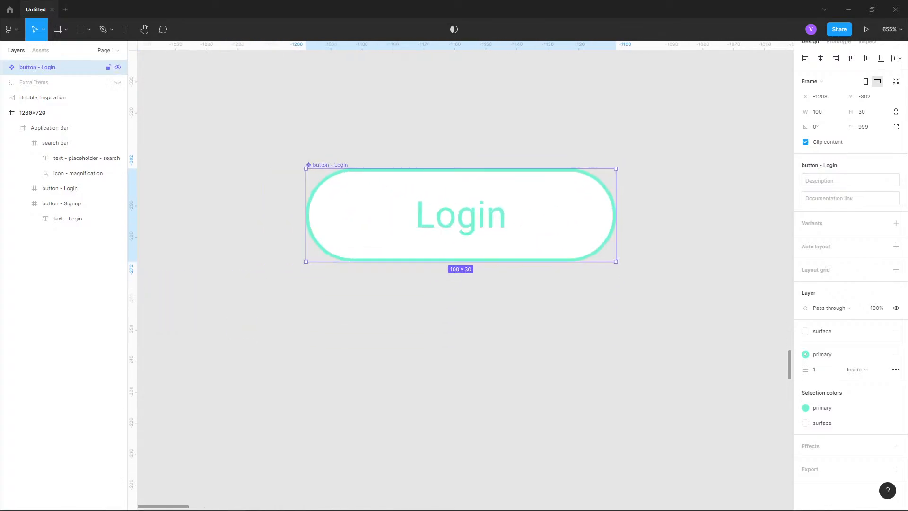
pyautogui.scroll(-3, 231, 302)
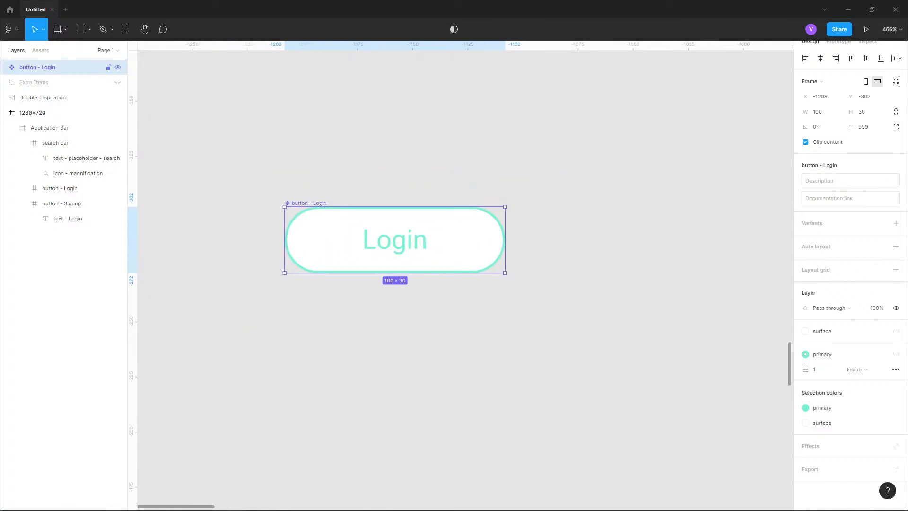
# - Rename the pasted component to button - text
pyautogui.doubleClick(37, 67)
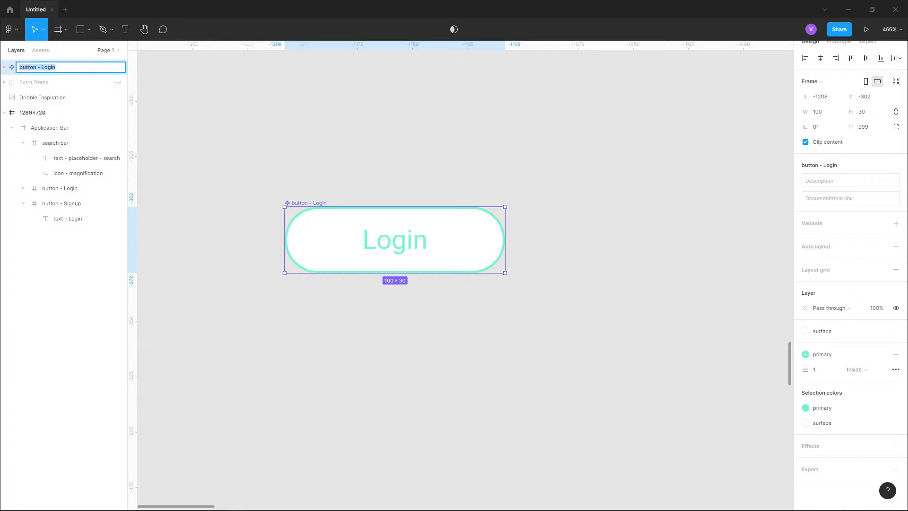
pyautogui.press('End')
pyautogui.press('BackSpace')
pyautogui.press('BackSpace')
pyautogui.press('BackSpace')
pyautogui.write('text')
pyautogui.write('t')
pyautogui.write('t')
pyautogui.press('Return')
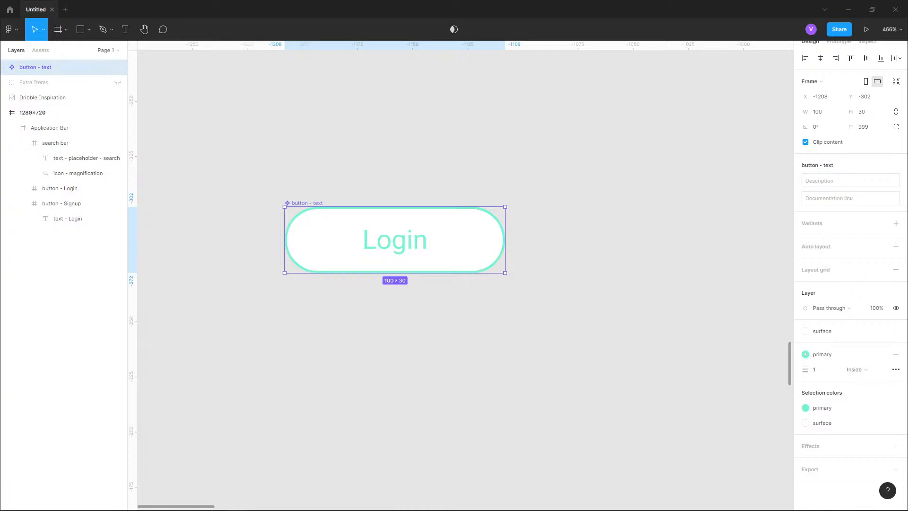
# - Add a variant to the button - text component, turning it into a component set
pyautogui.click(4, 67)
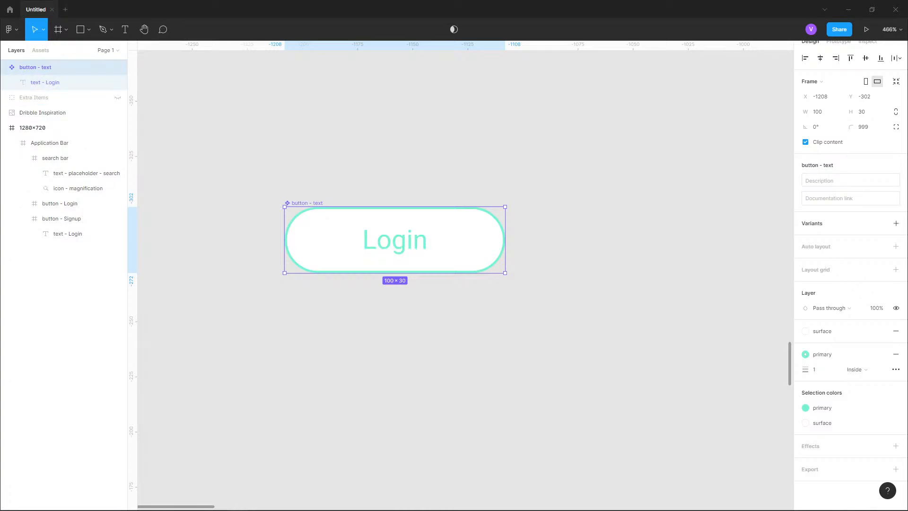
pyautogui.click(895, 223)
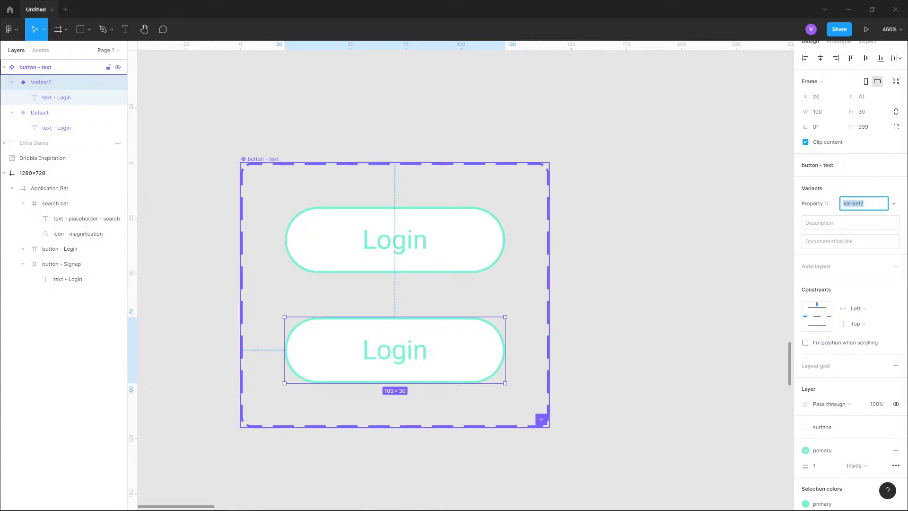
pyautogui.click(36, 67)
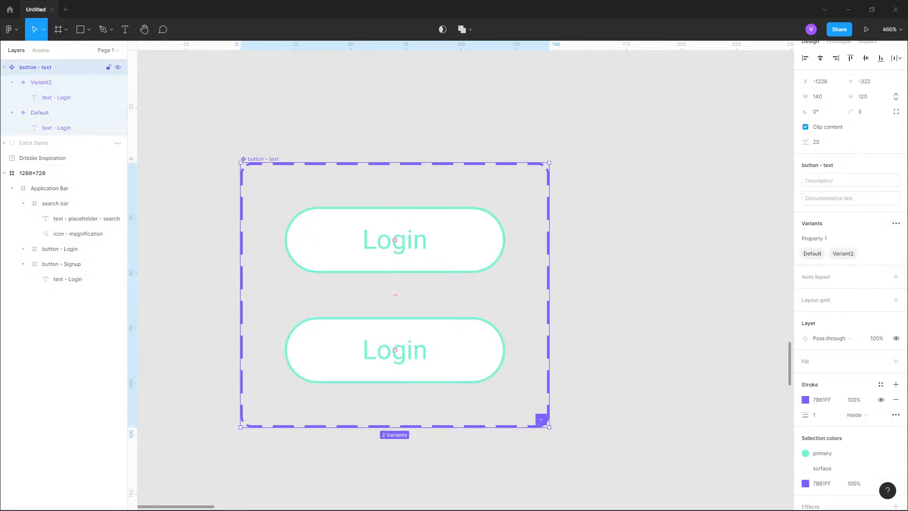
pyautogui.click(837, 239)
pyautogui.hotkey('ctrl', 'a')
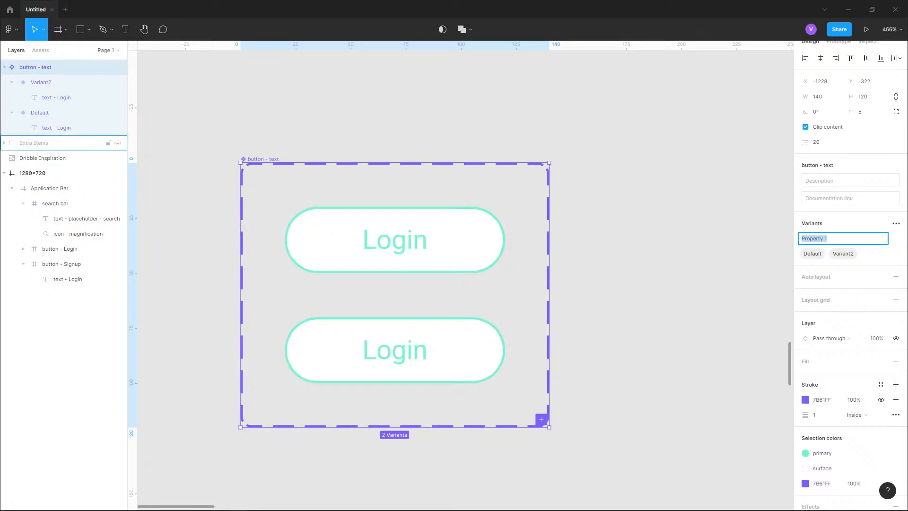
# - Examine the old button component layers inside the Extra Items frame
pyautogui.click(4, 142)
pyautogui.click(12, 204)
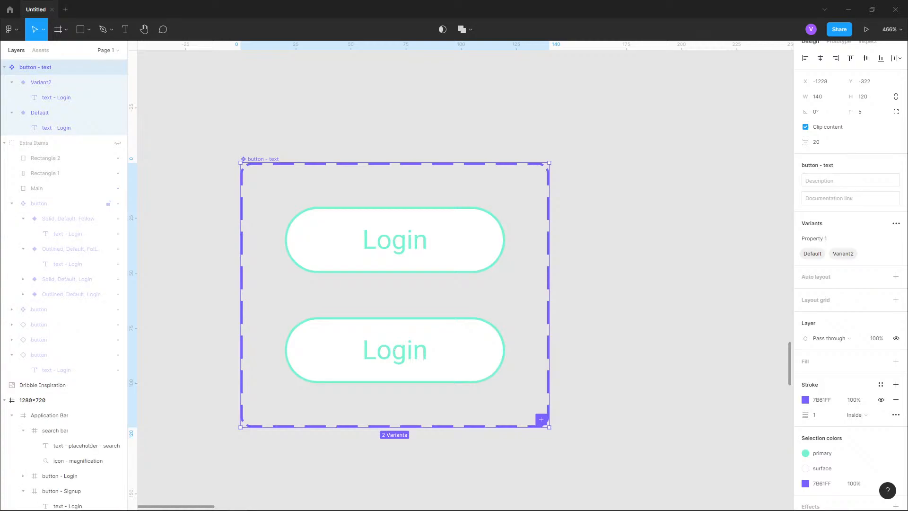
pyautogui.click(5, 143)
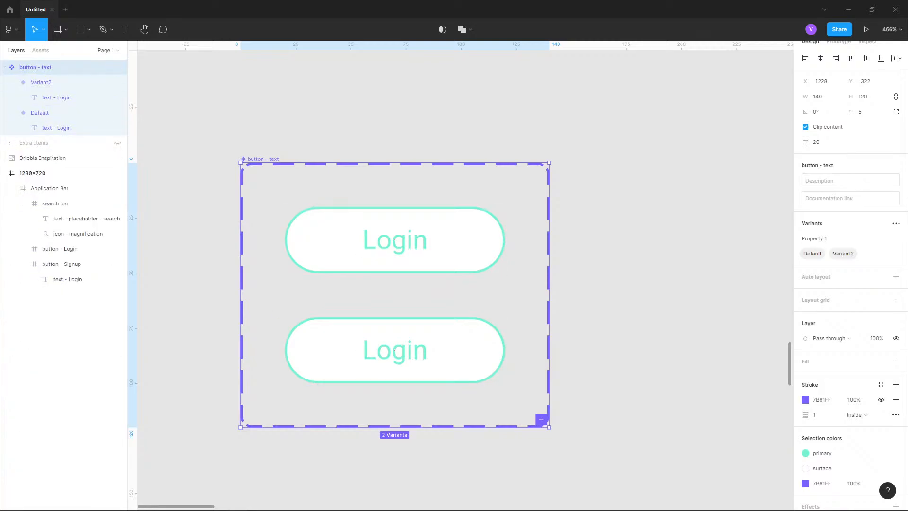
# - Rename the variant property to State with the values Outlined and Solid
pyautogui.click(834, 238)
pyautogui.hotkey('ctrl', 'a')
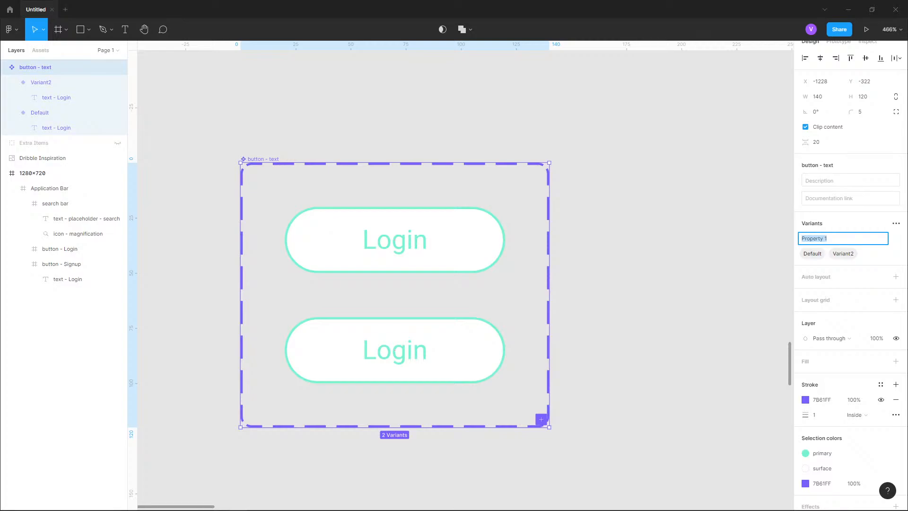
pyautogui.write('State')
pyautogui.press('Return')
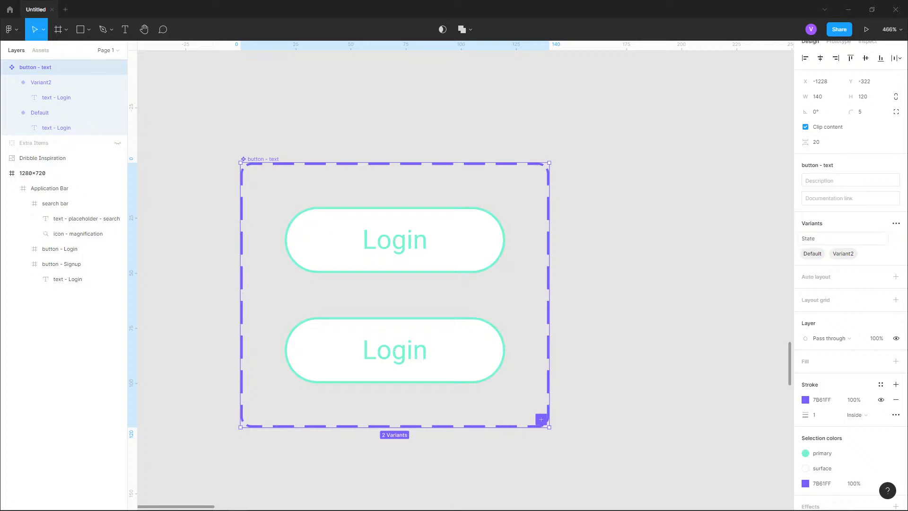
pyautogui.press('Tab')
pyautogui.write('Outlined')
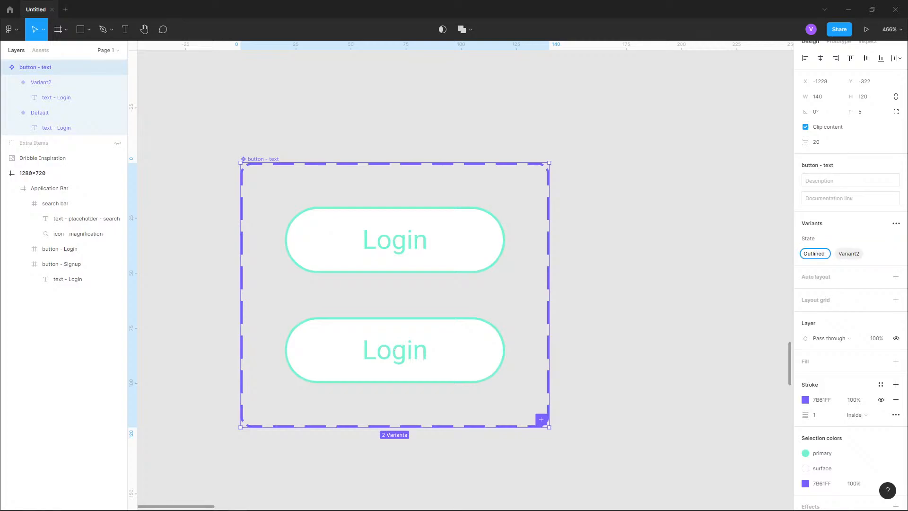
pyautogui.press('Return')
pyautogui.press('Tab')
pyautogui.write('Solid')
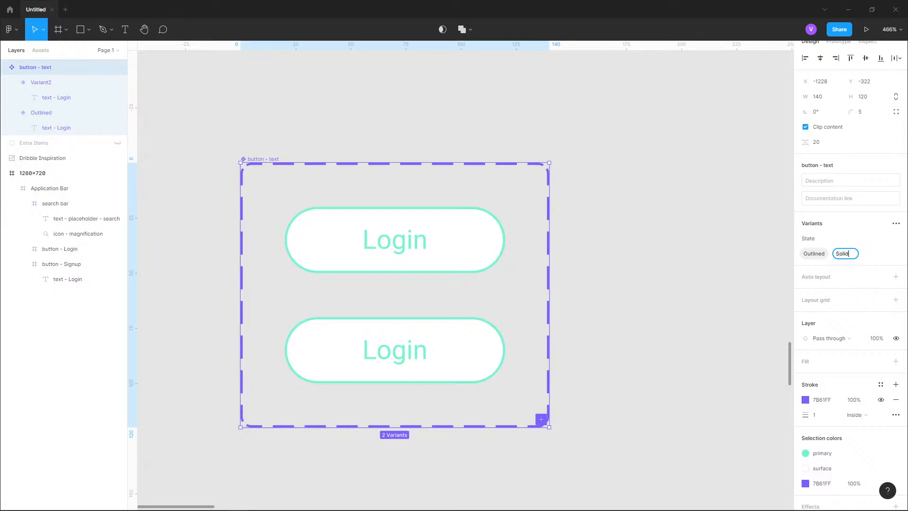
pyautogui.click(662, 256)
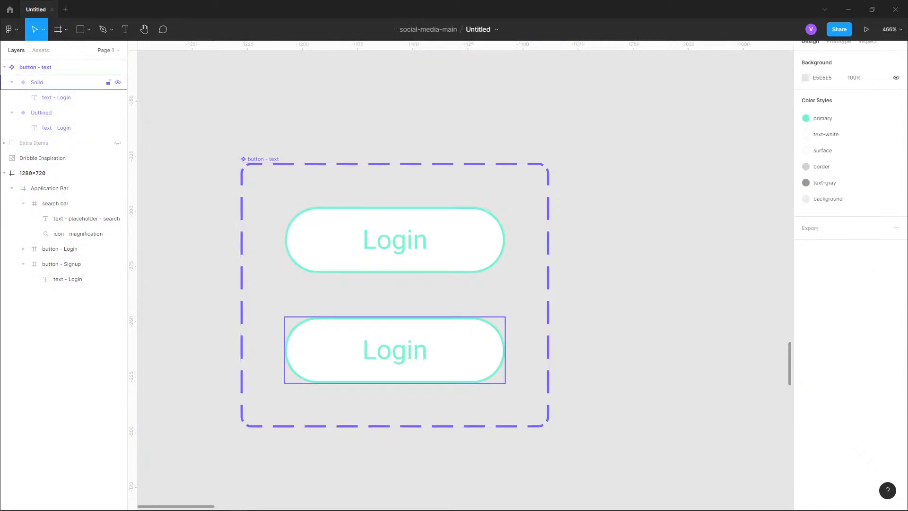
# - Fill the Solid variant's button with the primary color style
pyautogui.click(35, 67)
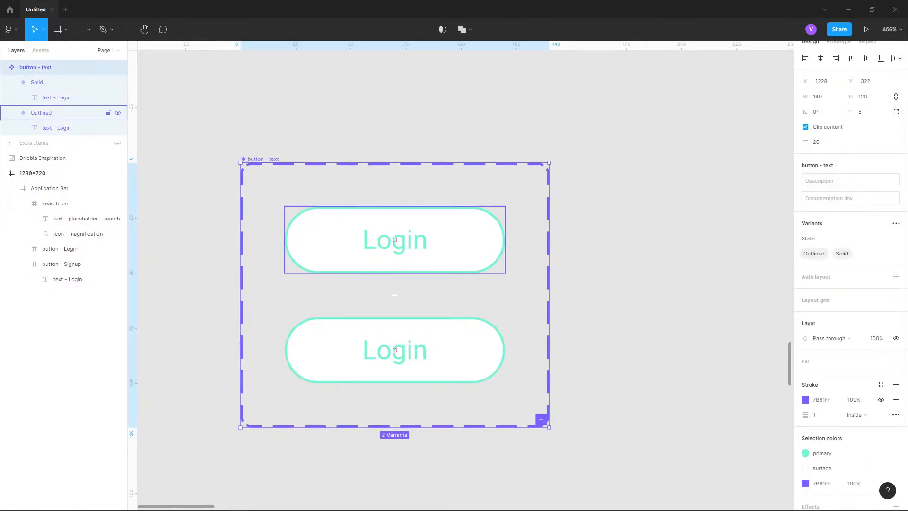
pyautogui.click(42, 112)
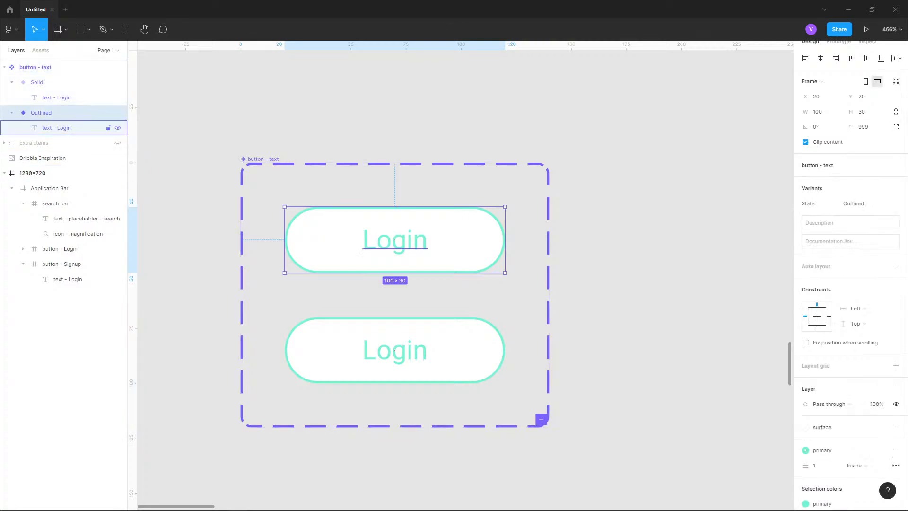
pyautogui.click(37, 83)
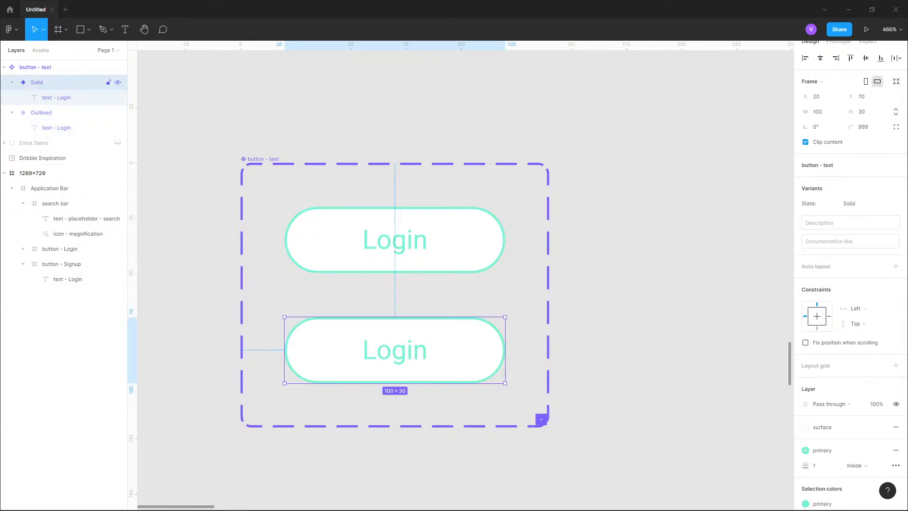
pyautogui.scroll(-3, 850, 274)
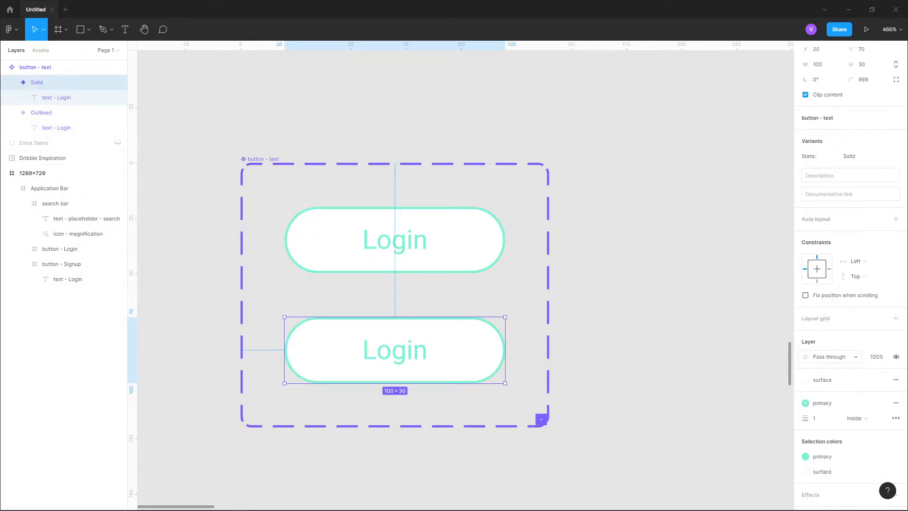
pyautogui.click(805, 332)
pyautogui.click(822, 377)
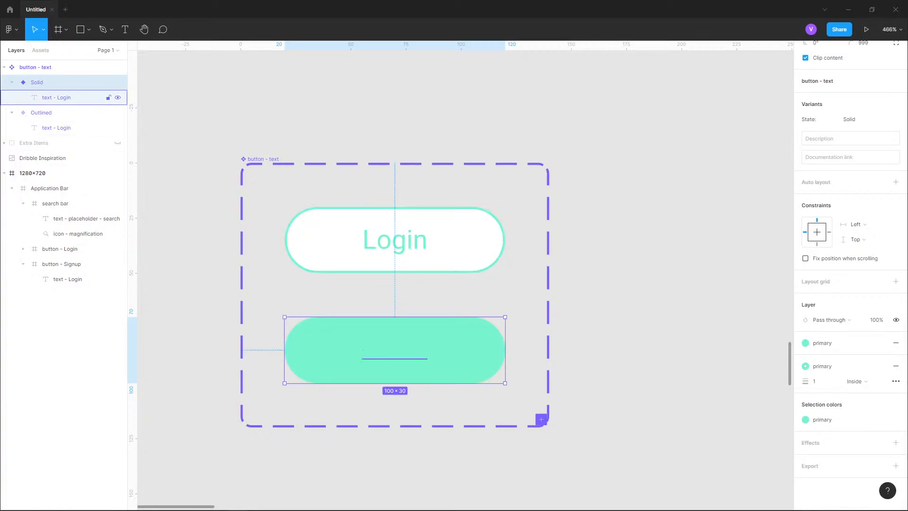
# - Set the Solid variant's Login text color to the text-white style
pyautogui.click(56, 97)
pyautogui.click(822, 337)
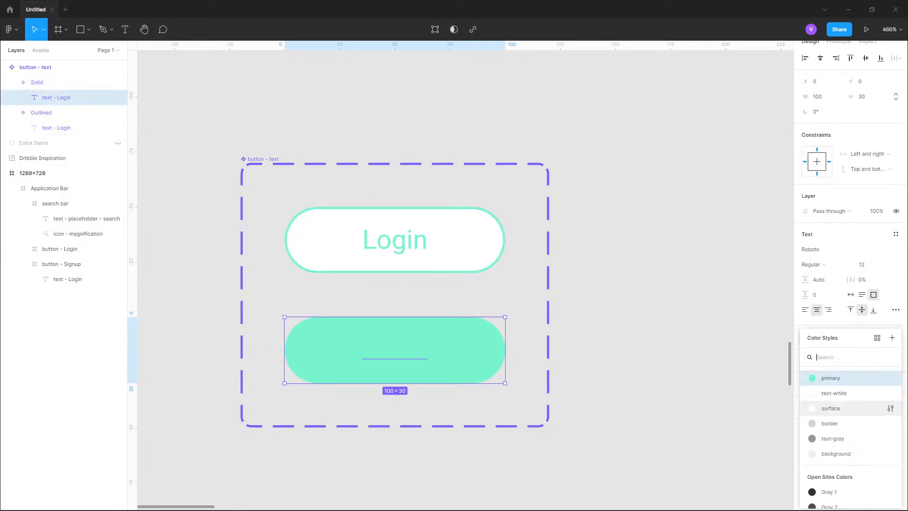
pyautogui.click(833, 392)
pyautogui.press('Escape')
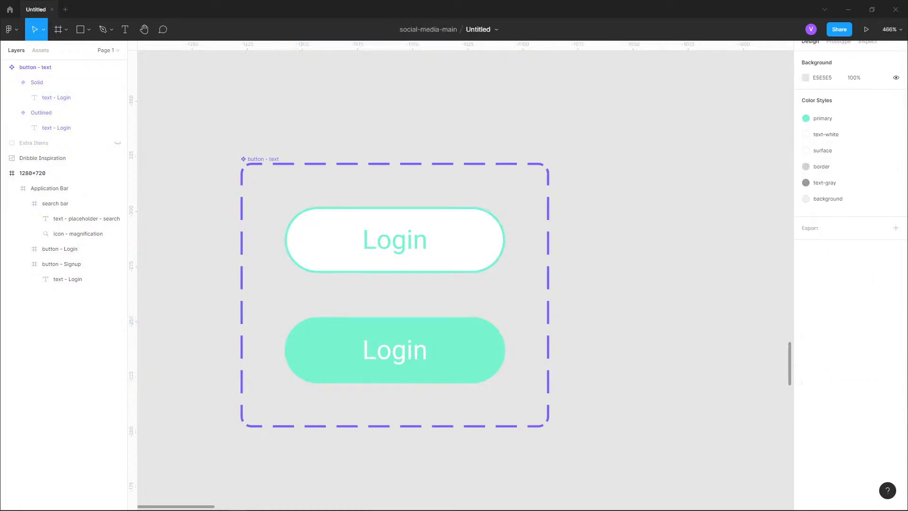
# - Try adding a third variant and naming its state Action
pyautogui.click(12, 83)
pyautogui.click(12, 97)
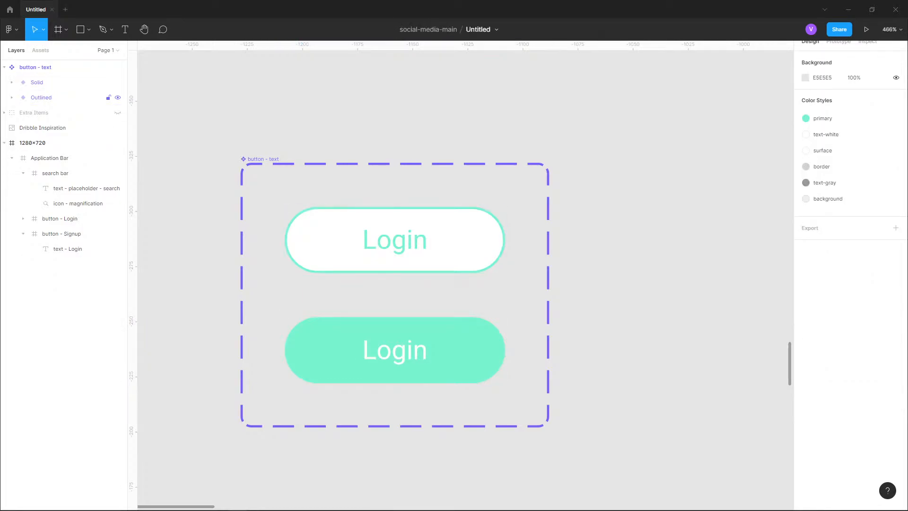
pyautogui.click(37, 82)
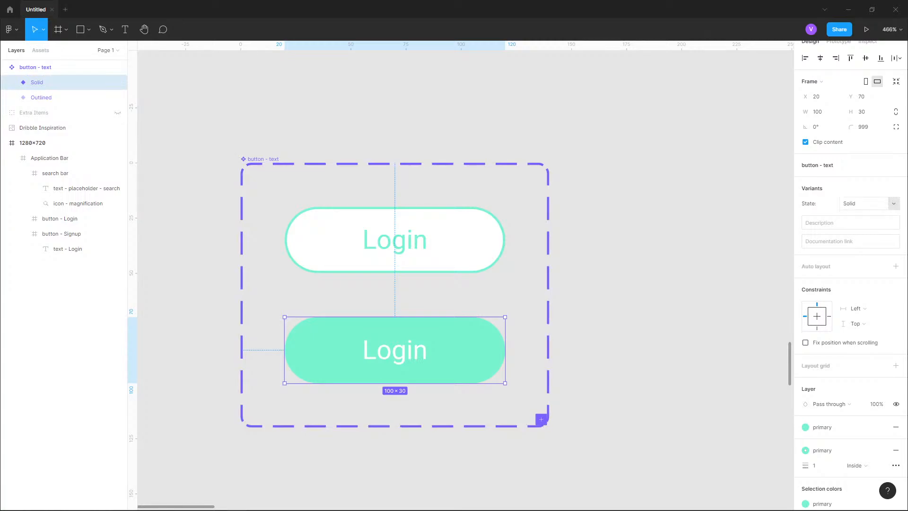
pyautogui.click(36, 67)
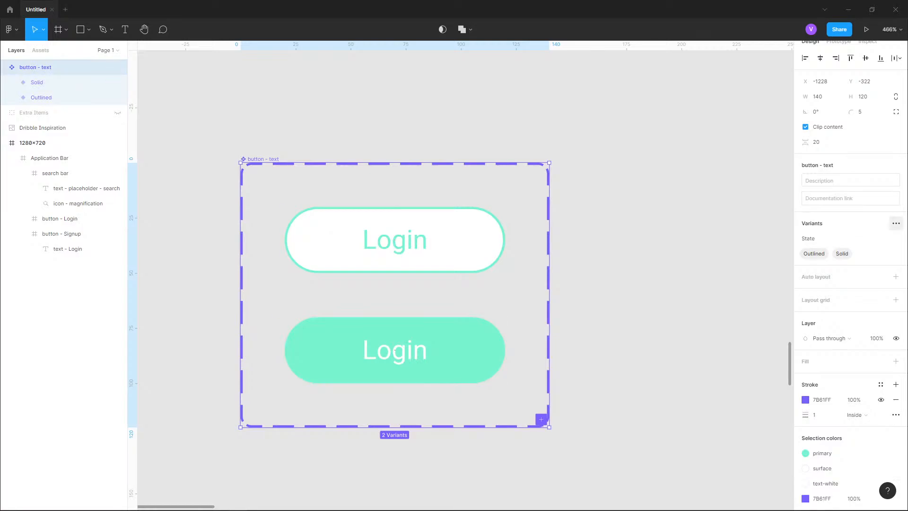
pyautogui.click(896, 223)
pyautogui.click(835, 242)
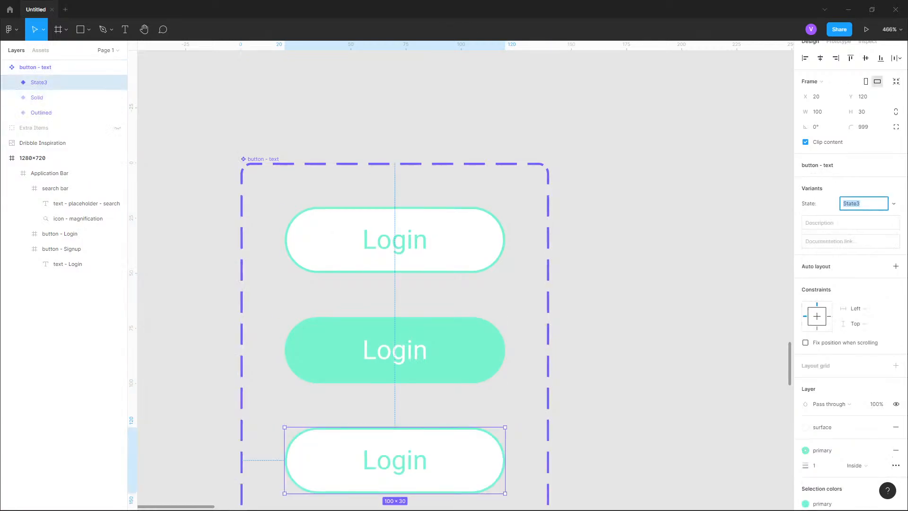
pyautogui.write('Action')
pyautogui.hotkey('ctrl', 'z')
pyautogui.hotkey('ctrl', 'z')
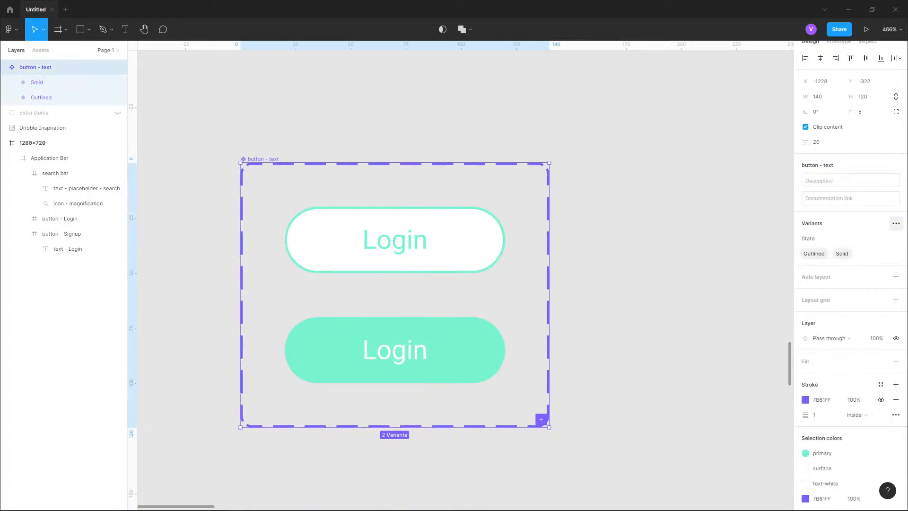
# - Add a new variant property named Action with the value Login
pyautogui.click(896, 223)
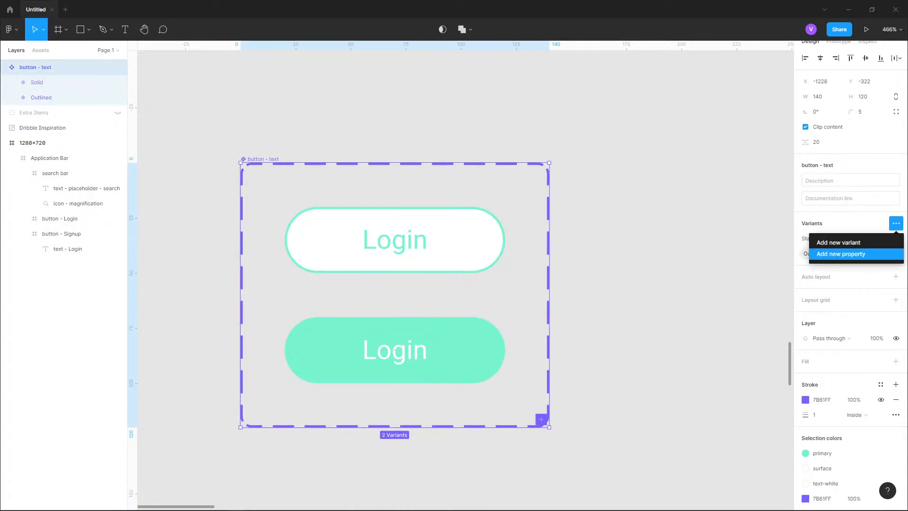
pyautogui.click(840, 254)
pyautogui.write('Action')
pyautogui.press('Return')
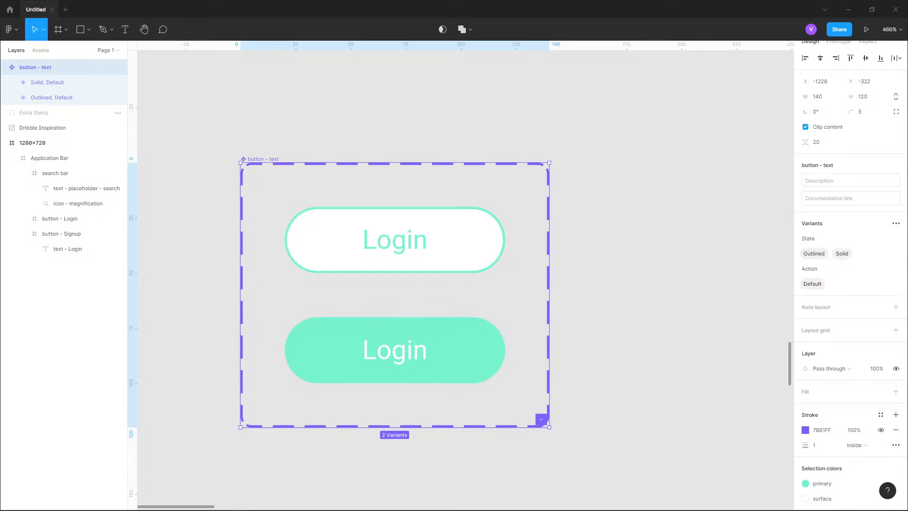
pyautogui.doubleClick(812, 283)
pyautogui.write('LogInin')
pyautogui.press('Return')
pyautogui.click(896, 268)
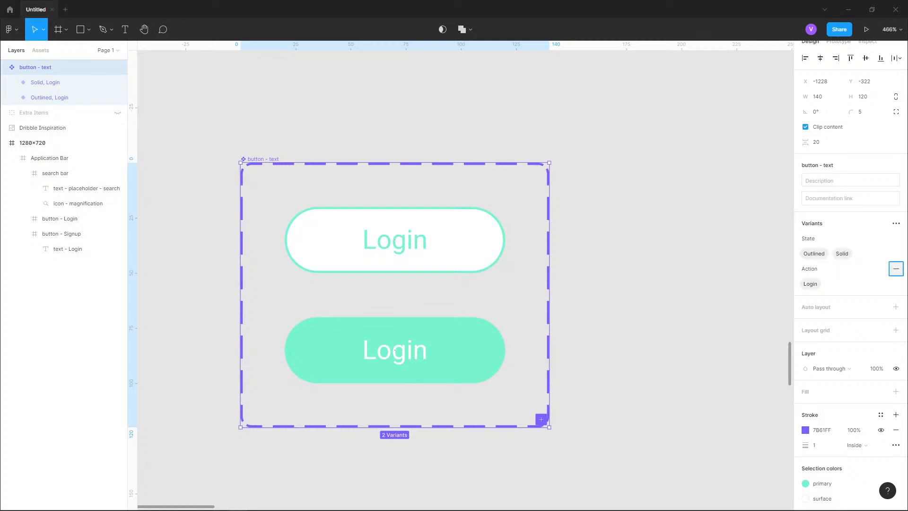
pyautogui.hotkey('ctrl', 'z')
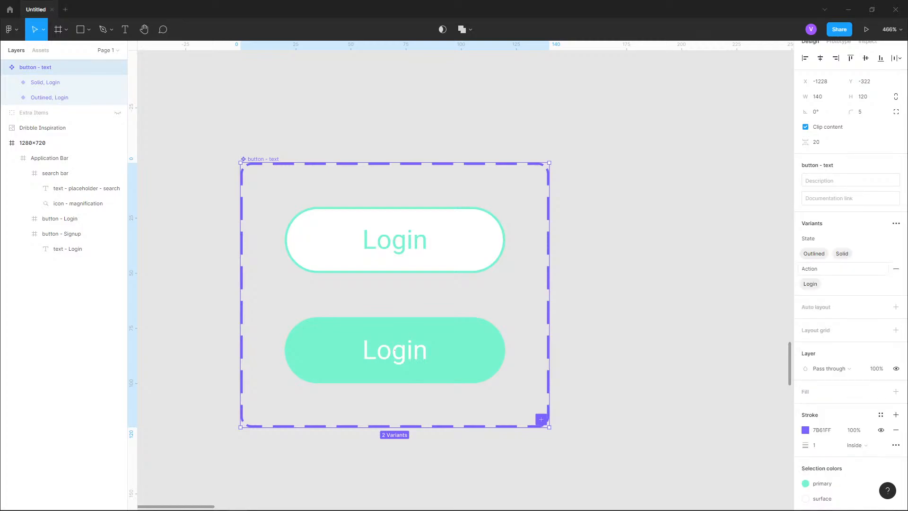
# - Add a third variant with State Outlined and a new Action value SignUp
pyautogui.click(395, 350)
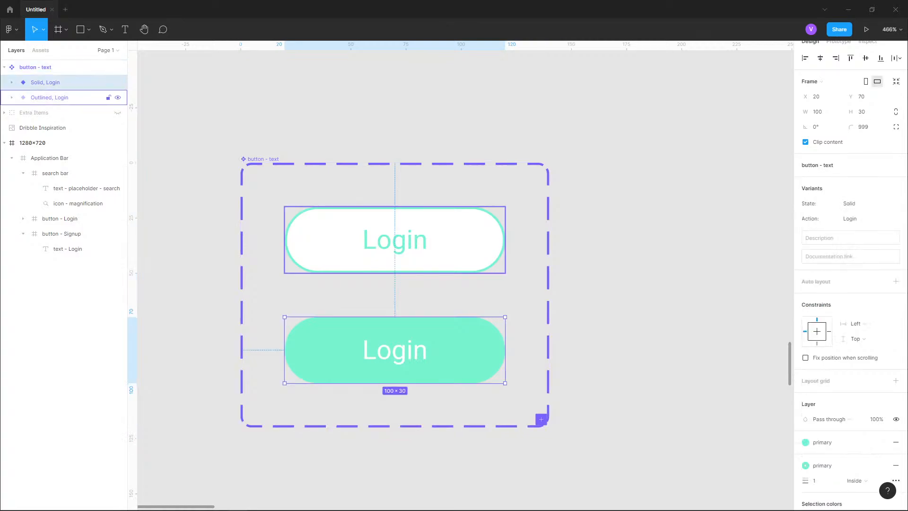
pyautogui.click(36, 67)
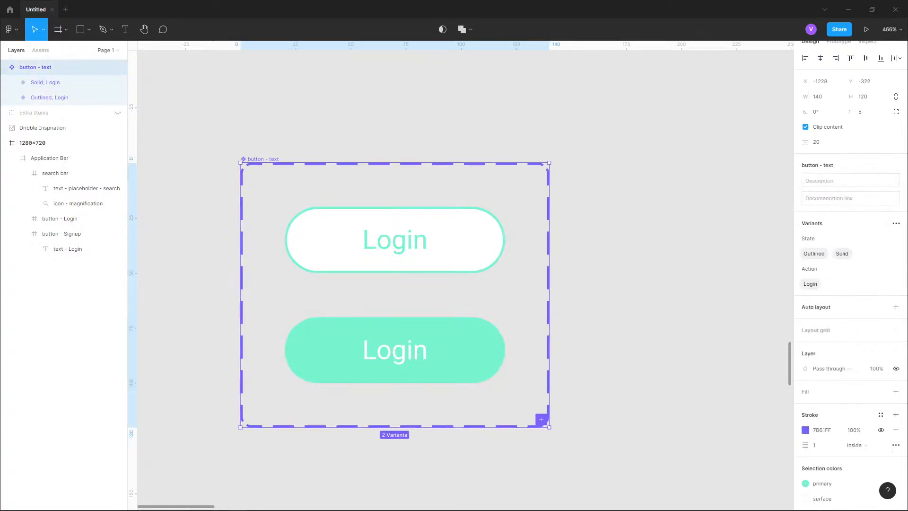
pyautogui.click(896, 223)
pyautogui.click(838, 242)
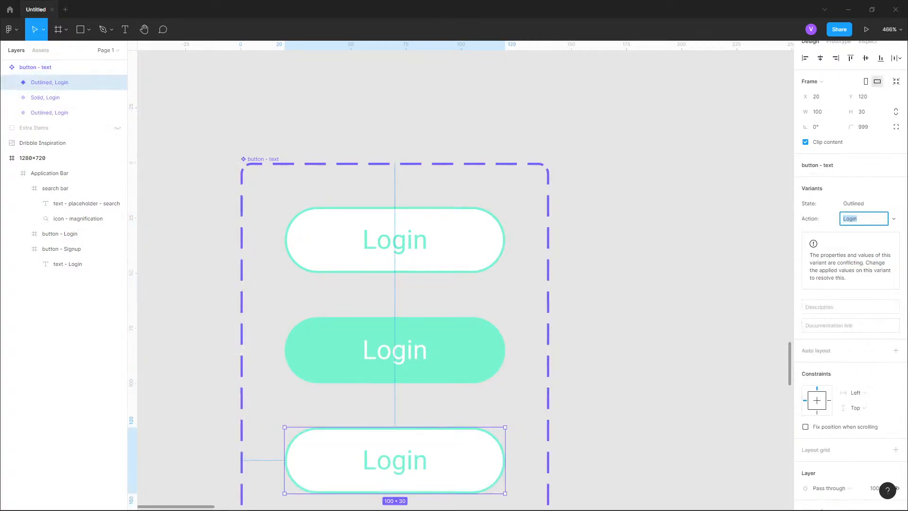
pyautogui.click(863, 203)
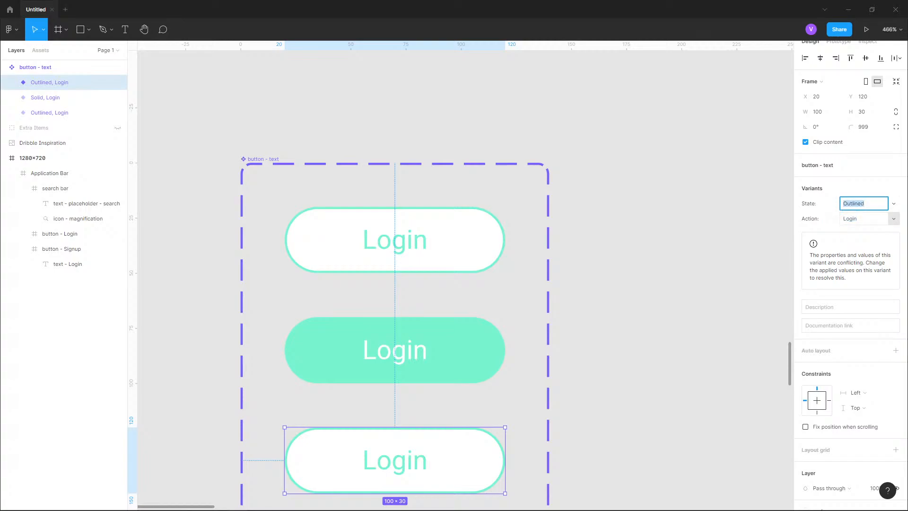
pyautogui.click(863, 218)
pyautogui.click(893, 219)
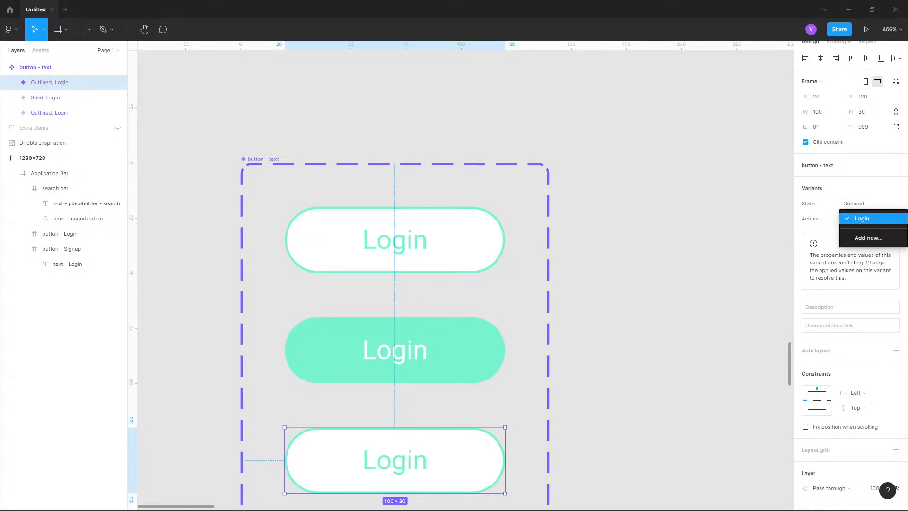
pyautogui.press('Return')
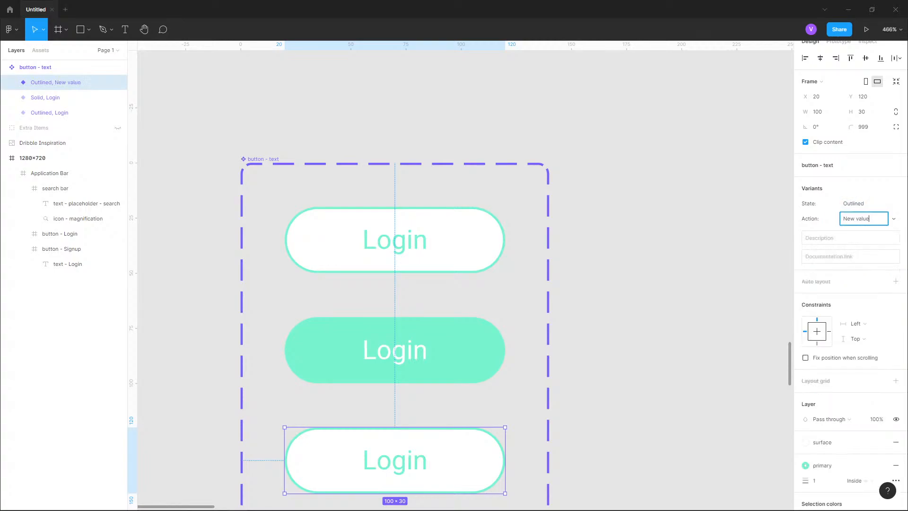
pyautogui.hotkey('ctrl', 'a')
pyautogui.write('Sin')
pyautogui.write('gnUp')
# - Set the Solid variant's Action property to SignUp
pyautogui.click(55, 97)
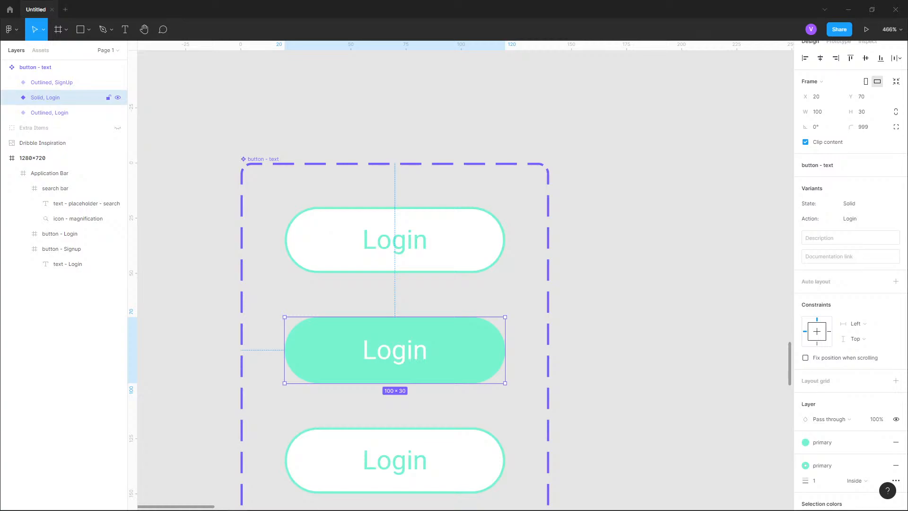
pyautogui.click(850, 219)
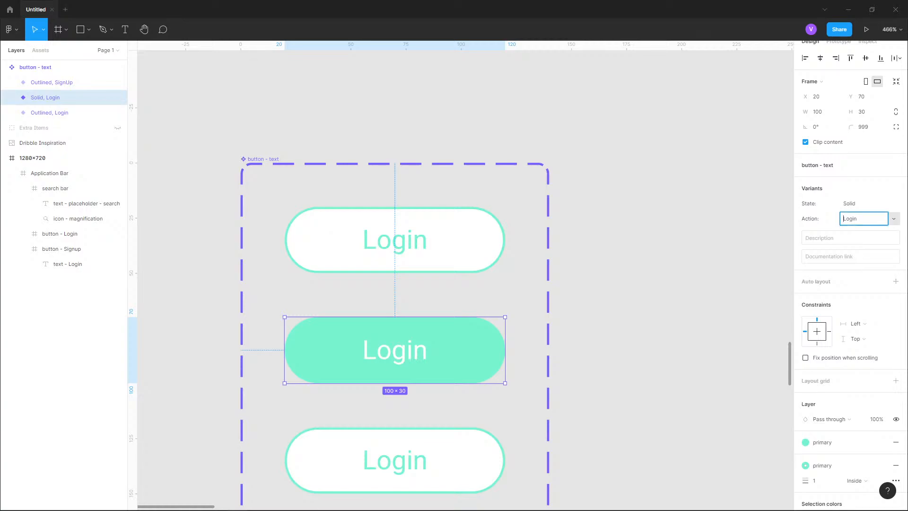
pyautogui.click(895, 218)
pyautogui.click(863, 229)
pyautogui.click(854, 219)
pyautogui.click(853, 219)
pyautogui.press('Return')
pyautogui.scroll(-3, 443, 215)
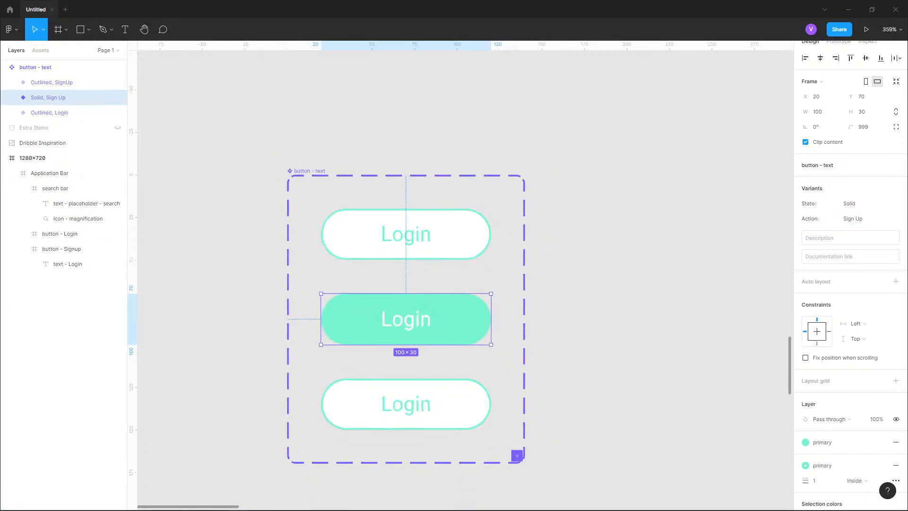
pyautogui.scroll(-3, 405, 312)
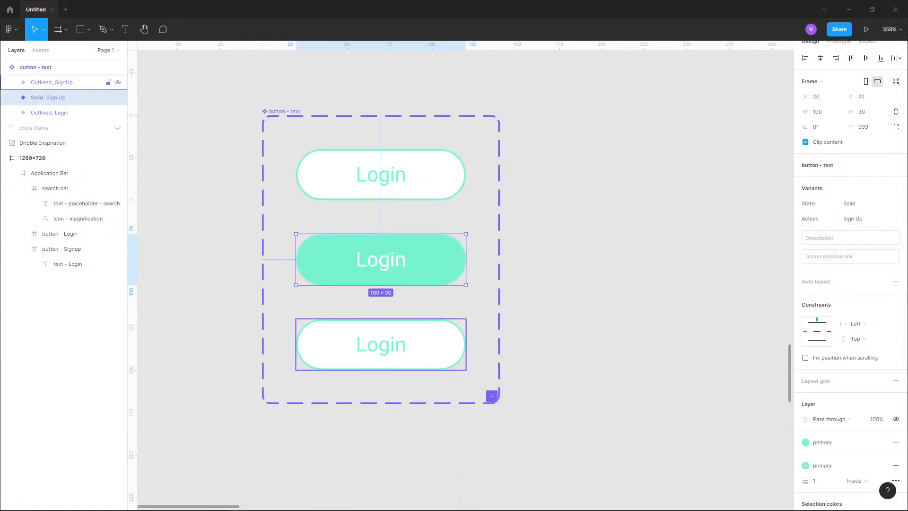
pyautogui.click(880, 218)
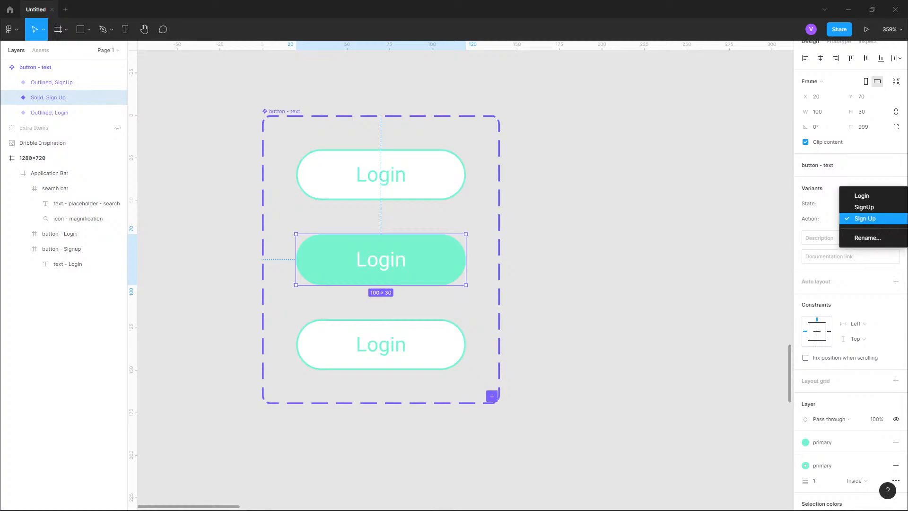
pyautogui.click(862, 195)
pyautogui.click(869, 218)
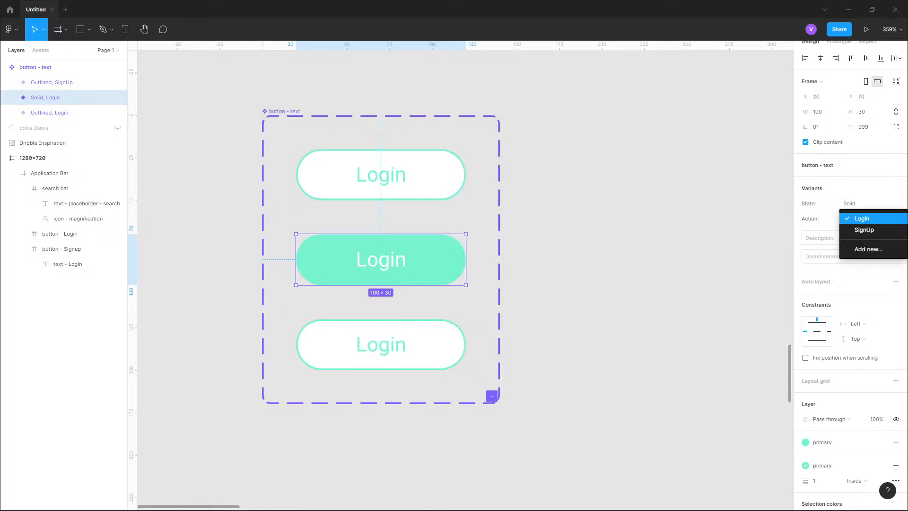
pyautogui.click(863, 229)
pyautogui.click(870, 219)
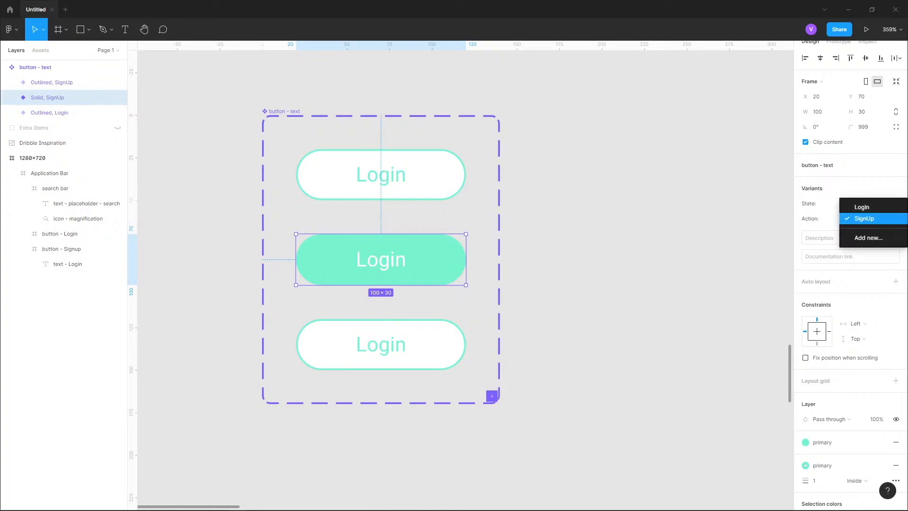
# - Change the label of the Outlined SignUp variant's button to Sign Up
pyautogui.click(425, 345)
pyautogui.click(426, 345)
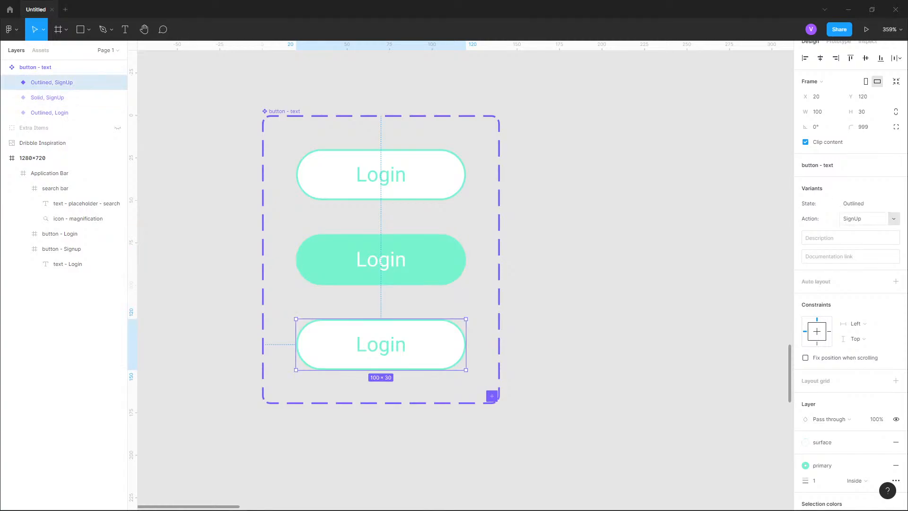
pyautogui.click(893, 218)
pyautogui.click(893, 218)
pyautogui.click(12, 82)
pyautogui.doubleClick(57, 98)
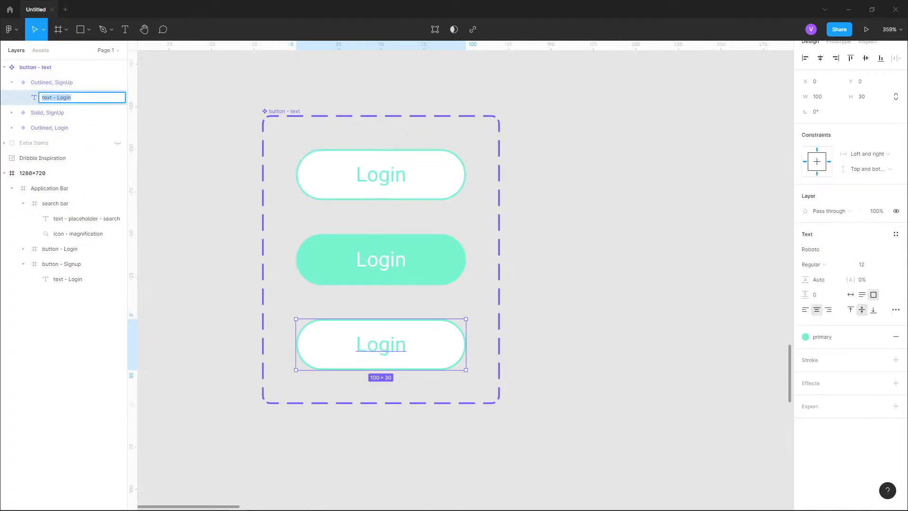
pyautogui.press('Return')
pyautogui.press('Return')
pyautogui.write('Sign')
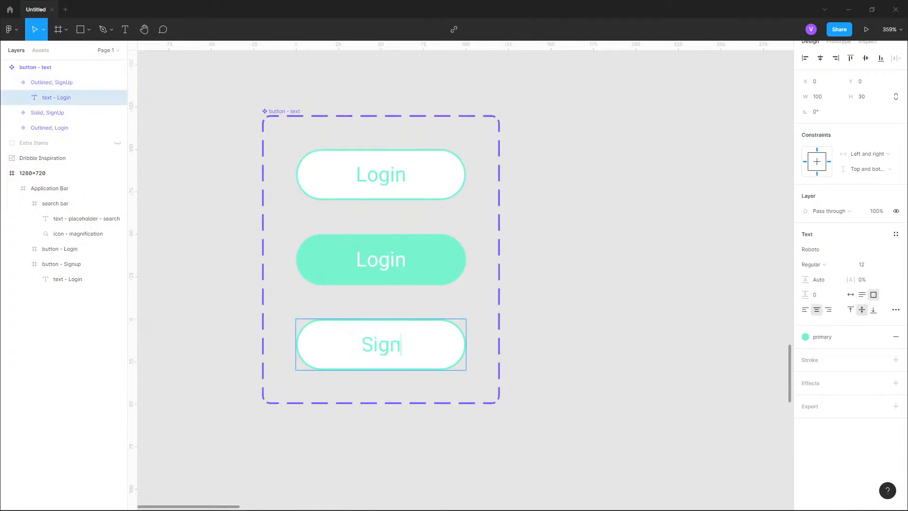
pyautogui.write(' Up')
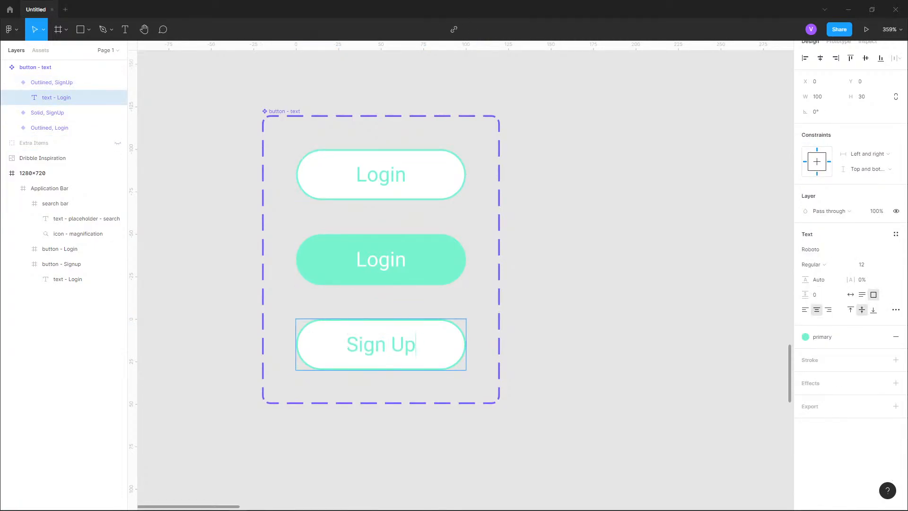
pyautogui.press('Escape')
pyautogui.click(12, 82)
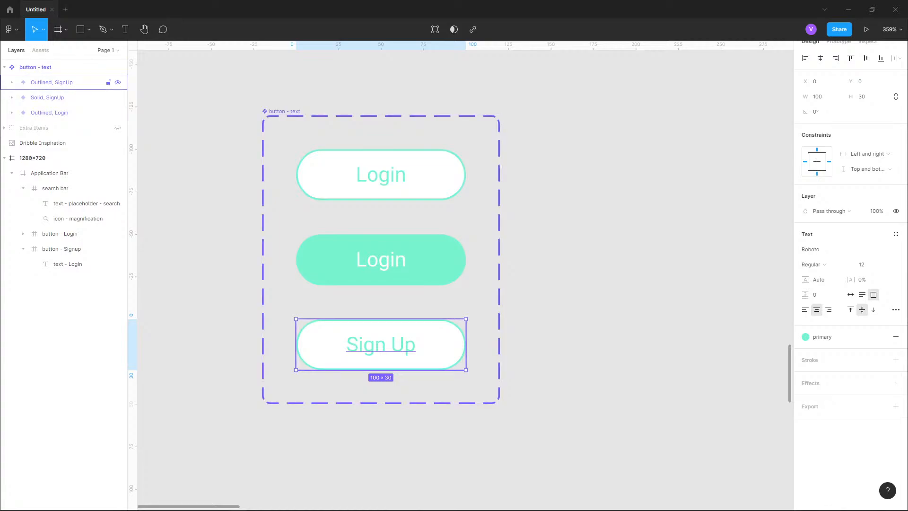
pyautogui.press('Escape')
# - Add a fourth variant to the button component set and change its label to Sign Up
pyautogui.click(895, 224)
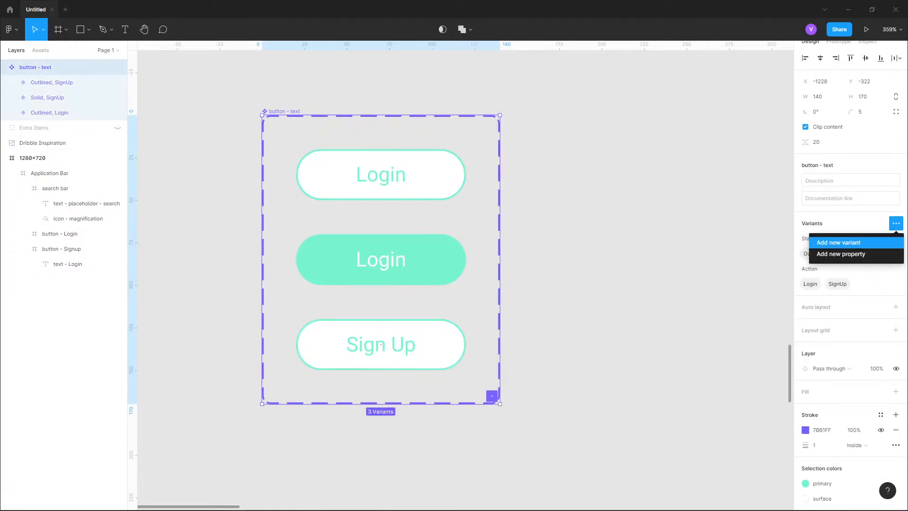
pyautogui.click(838, 242)
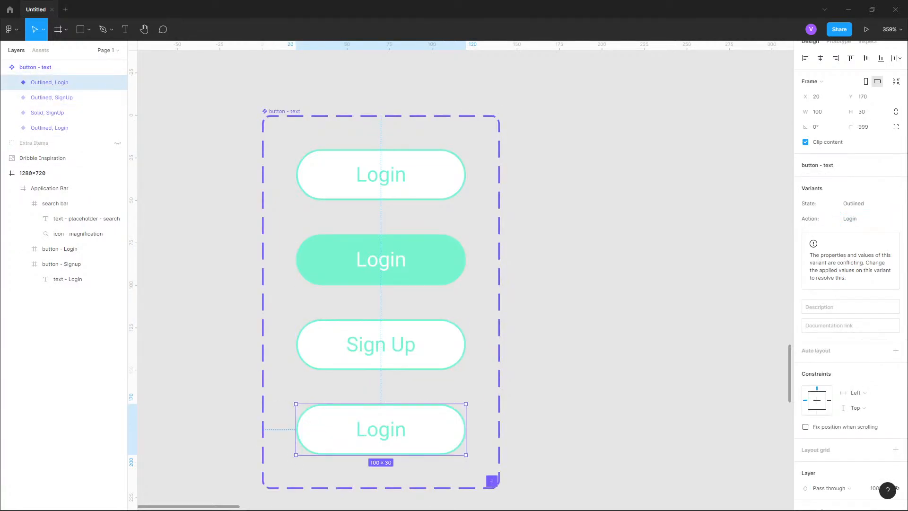
pyautogui.press('Return')
pyautogui.press('Return')
pyautogui.write('Sign Up')
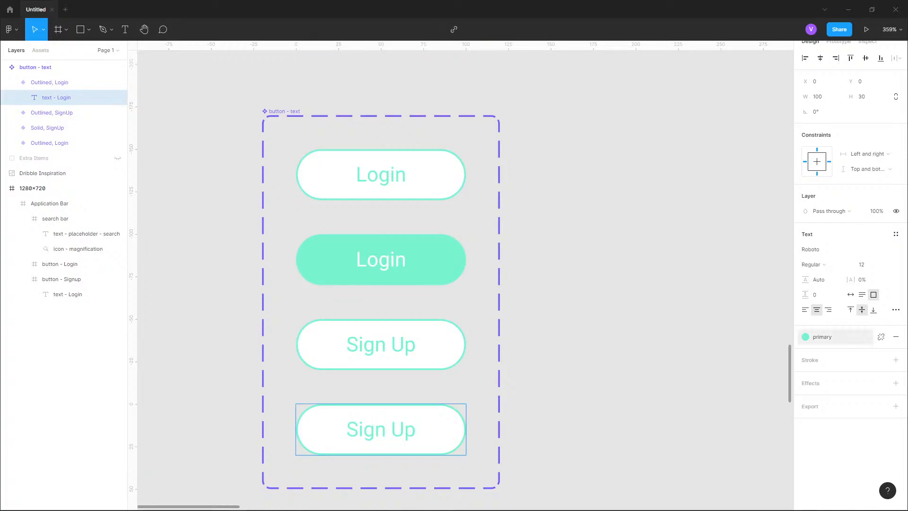
# - Give the fourth variant a primary fill and set its label color to the text-white style
pyautogui.click(823, 336)
pyautogui.click(833, 393)
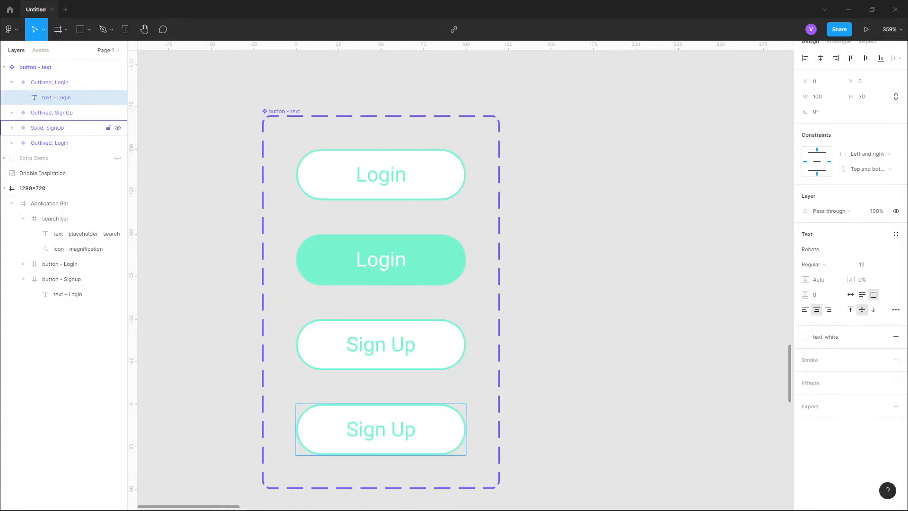
pyautogui.click(56, 82)
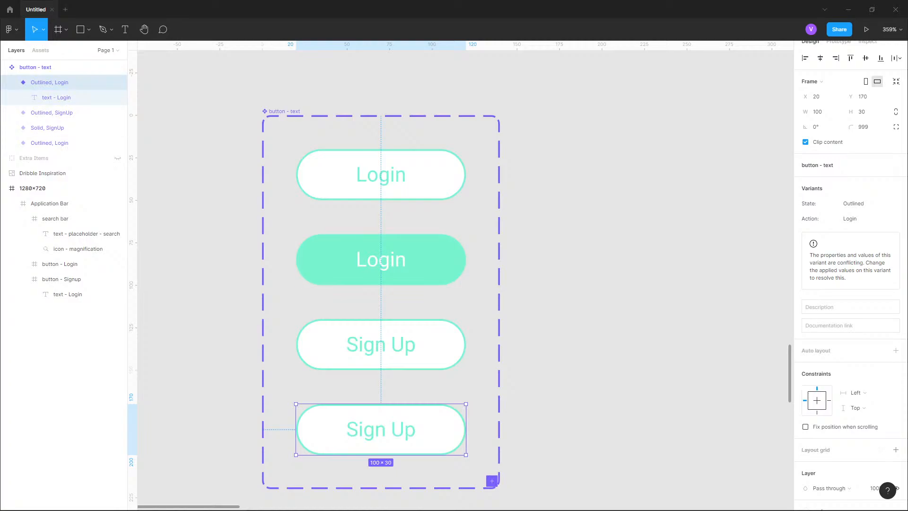
pyautogui.scroll(-4, 839, 350)
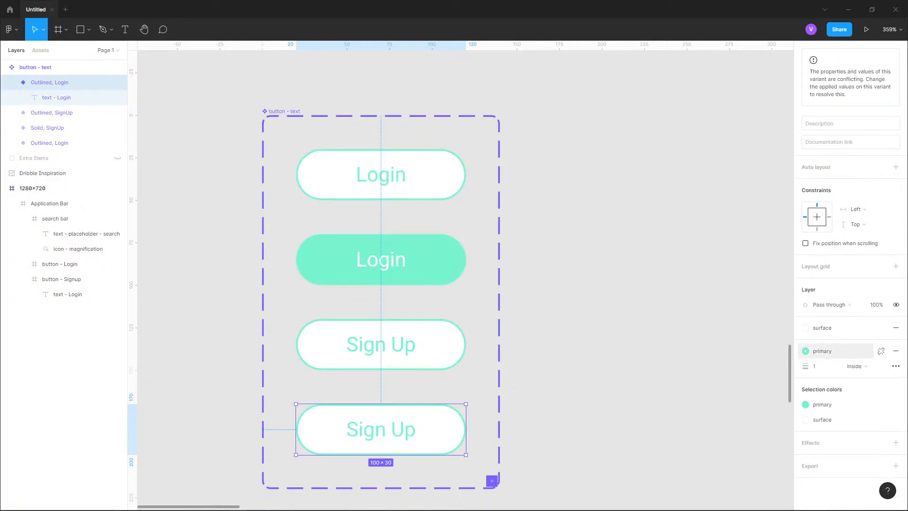
pyautogui.click(822, 328)
pyautogui.click(831, 377)
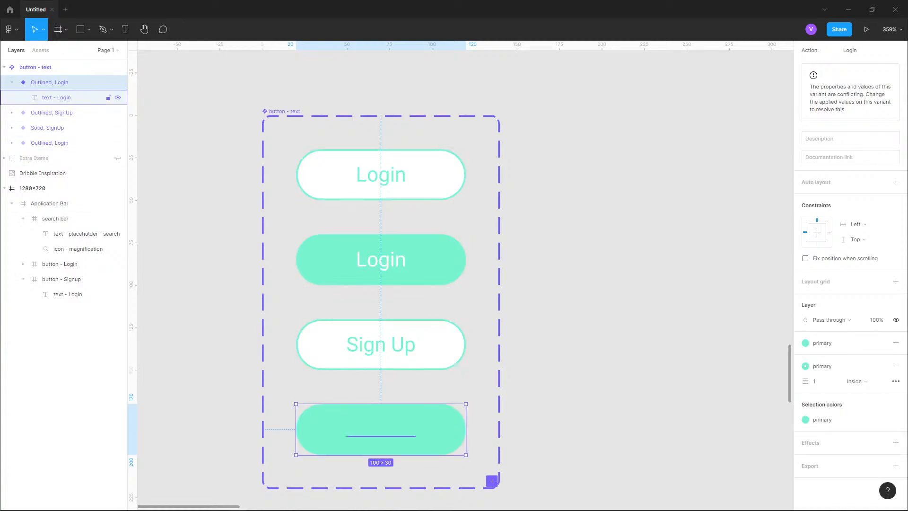
pyautogui.click(57, 98)
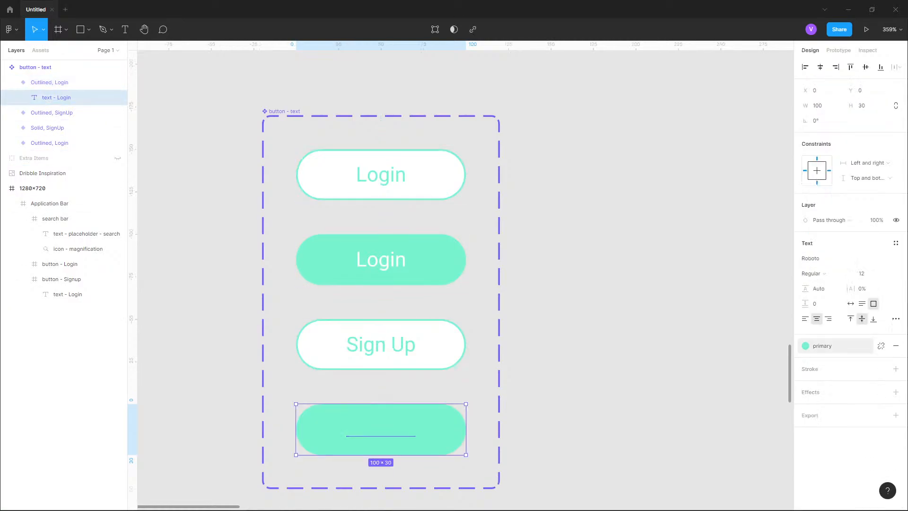
pyautogui.click(822, 346)
pyautogui.click(833, 393)
pyautogui.press('Escape')
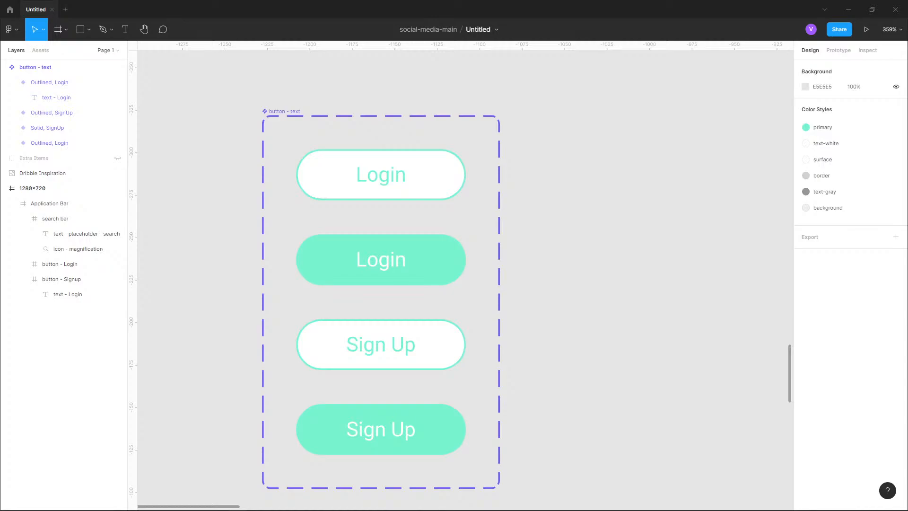
# - Examine the Follow buttons in the Popular profiles section of the Dribbble inspiration image
pyautogui.scroll(-10, 402, 240)
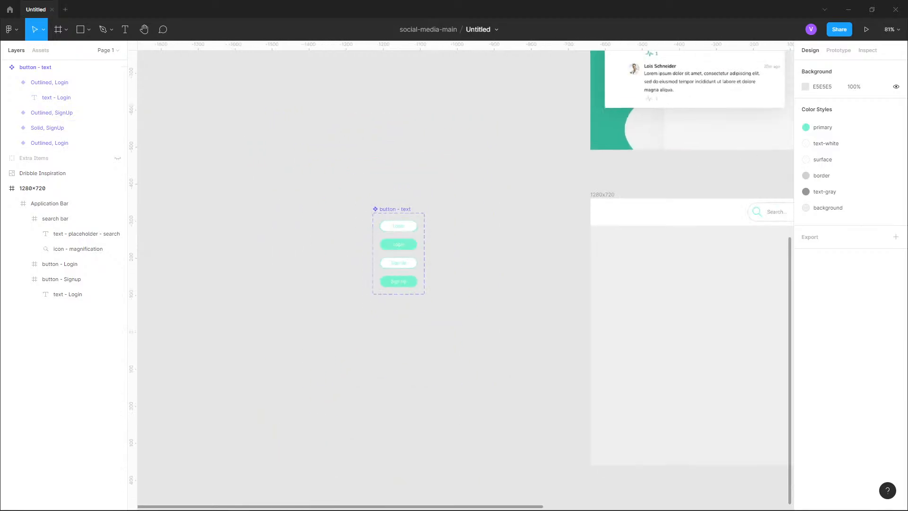
pyautogui.hscroll(6, 401, 239)
pyautogui.scroll(2, 402, 240)
pyautogui.scroll(10, 530, 230)
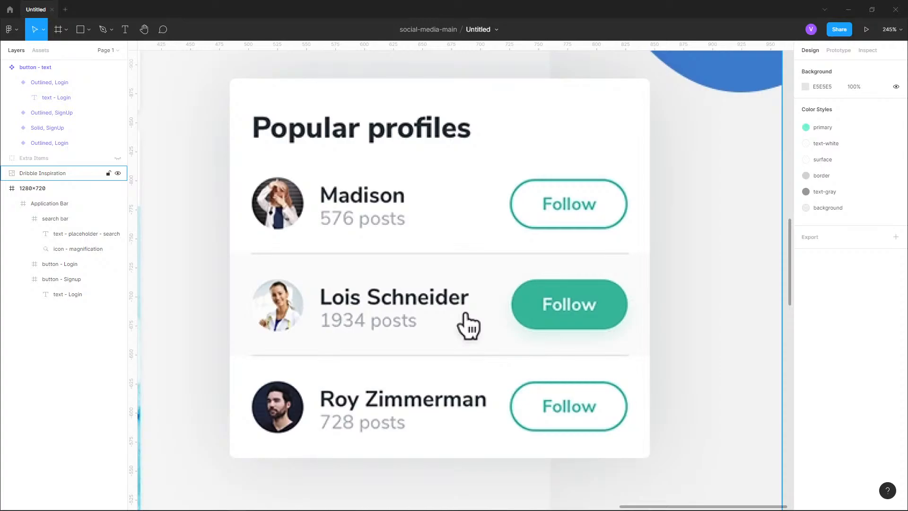
pyautogui.scroll(-8, 469, 325)
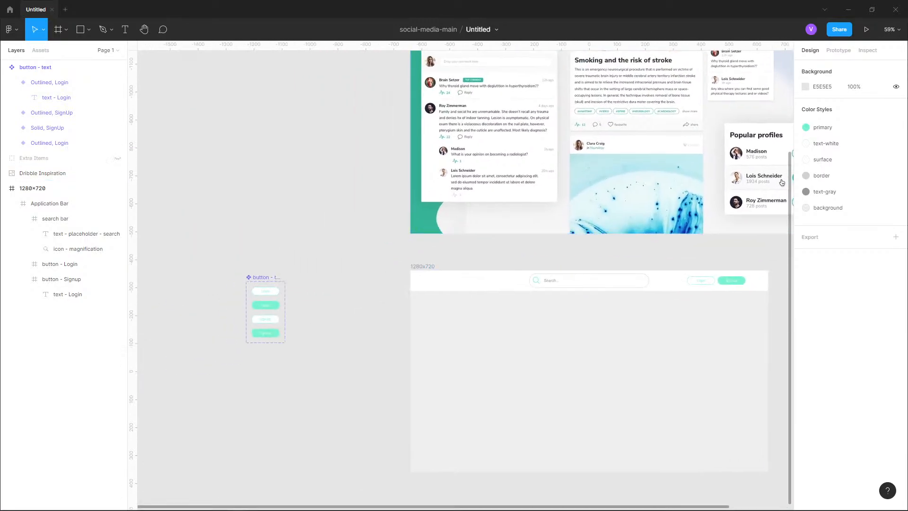
pyautogui.scroll(7, 227, 333)
pyautogui.moveTo(227, 334); pyautogui.dragTo(192, 392)
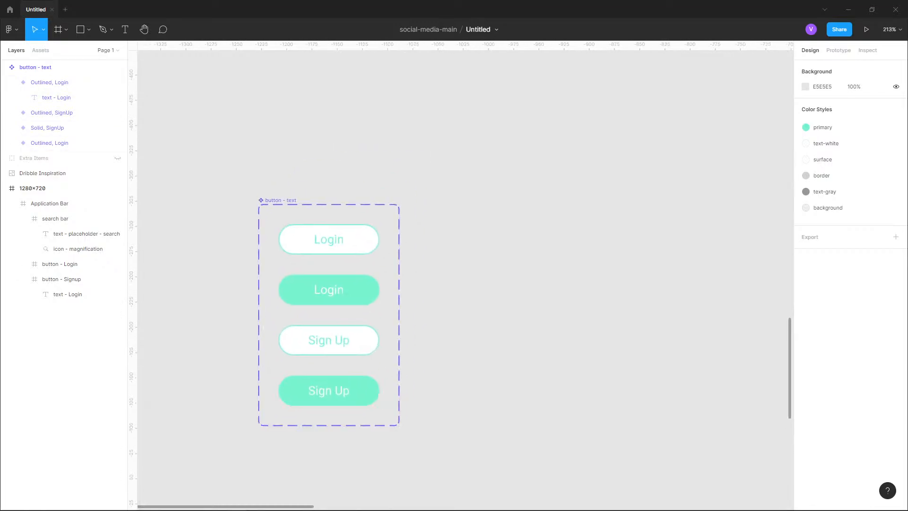
# - Add a fifth variant to the button component set
pyautogui.click(12, 83)
pyautogui.click(35, 68)
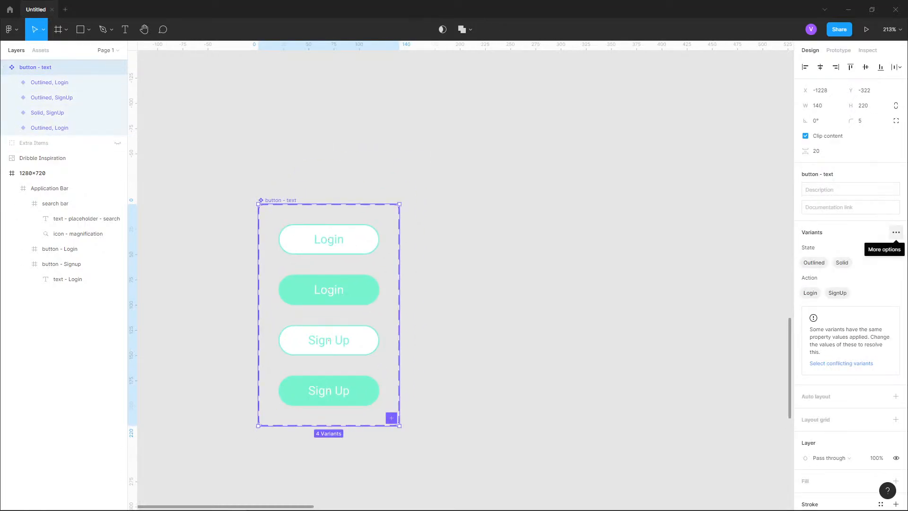
pyautogui.click(896, 232)
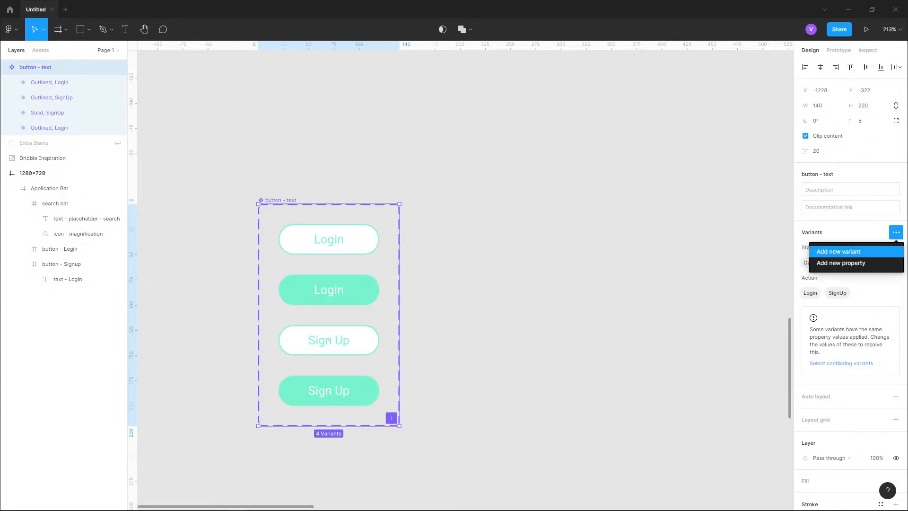
pyautogui.click(838, 252)
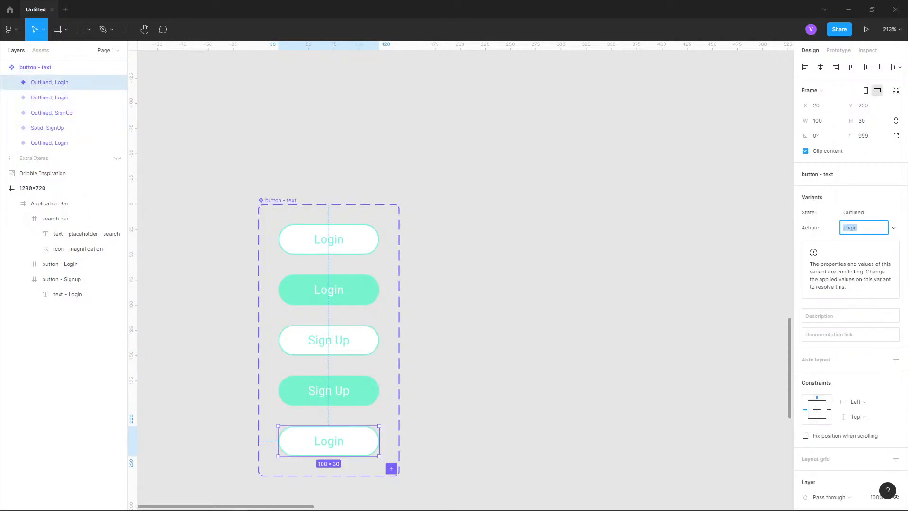
pyautogui.hotkey('shift', 'Tab')
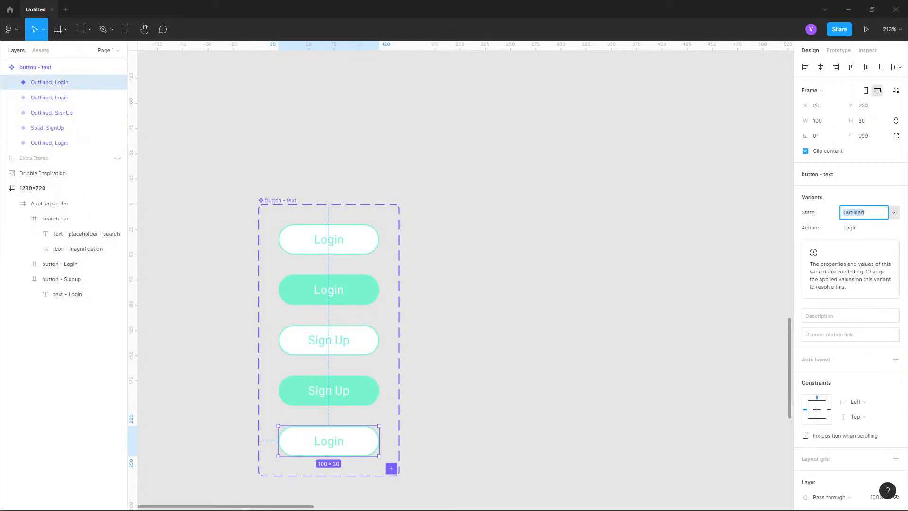
pyautogui.click(893, 212)
pyautogui.click(892, 212)
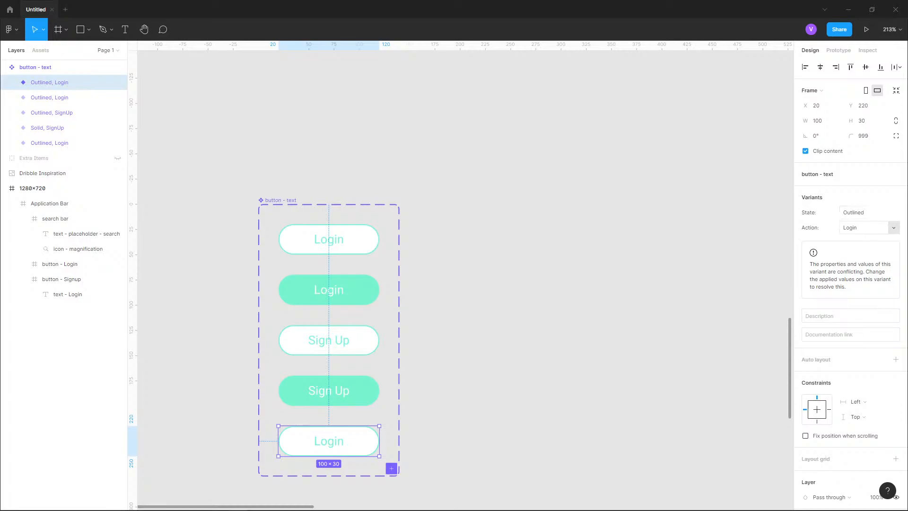
# - Add a new Action value for the fifth variant and rename it Follow
pyautogui.click(894, 228)
pyautogui.click(868, 258)
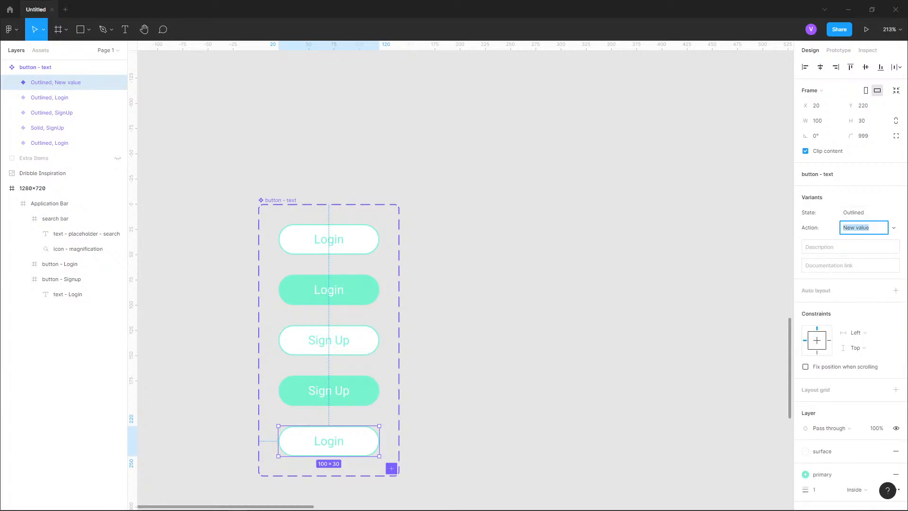
pyautogui.press('Return')
pyautogui.press('l')
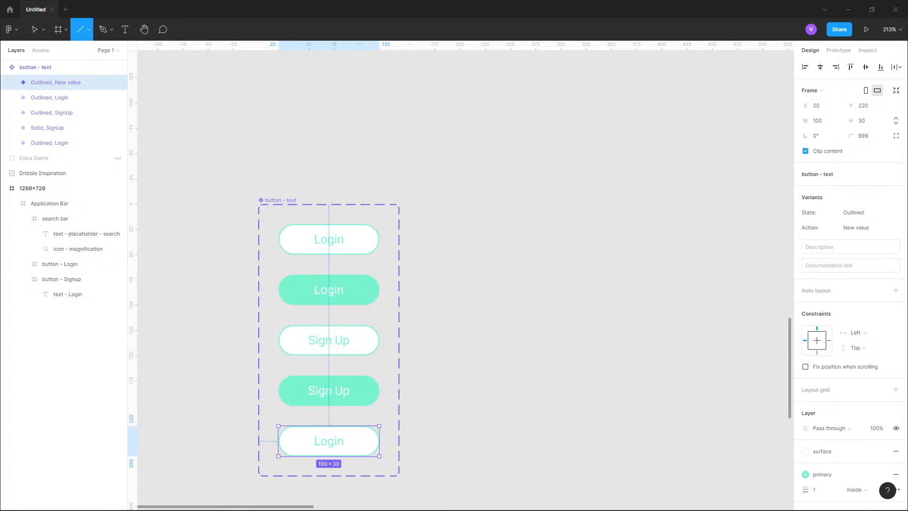
pyautogui.click(894, 227)
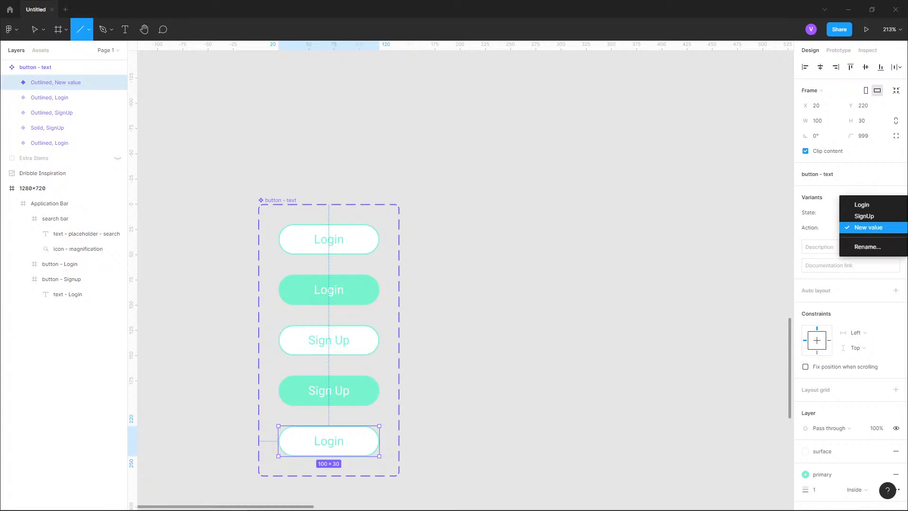
pyautogui.click(893, 228)
pyautogui.click(893, 227)
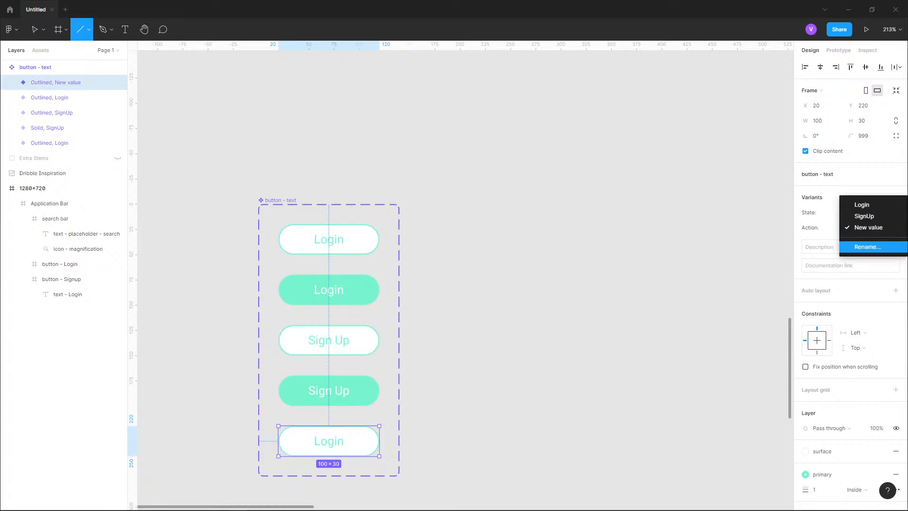
pyautogui.click(868, 246)
pyautogui.write('Follow')
pyautogui.press('Return')
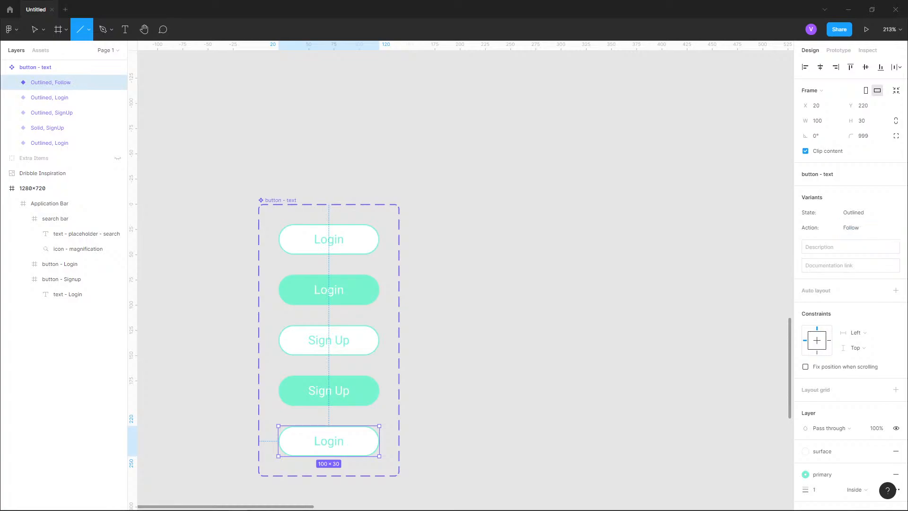
# - Change the fifth variant's label text to Follow
pyautogui.click(12, 82)
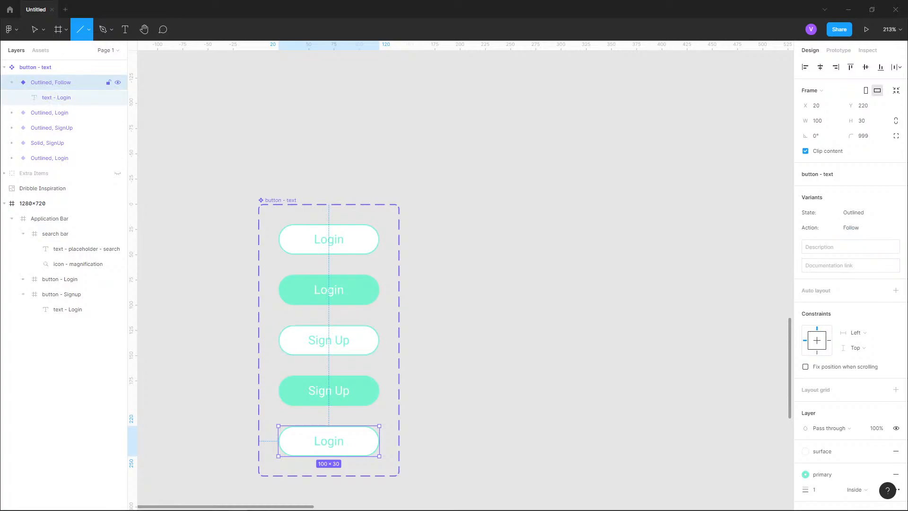
pyautogui.click(56, 97)
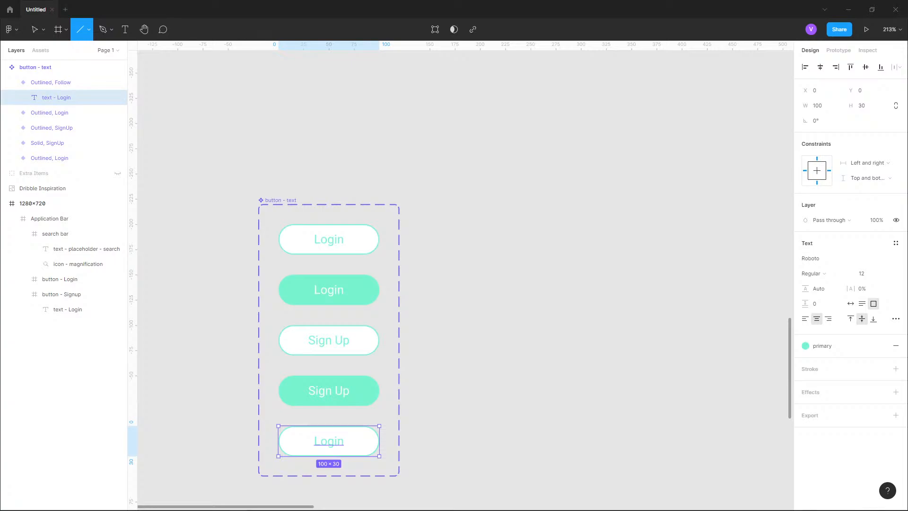
pyautogui.press('Escape')
pyautogui.press('Return')
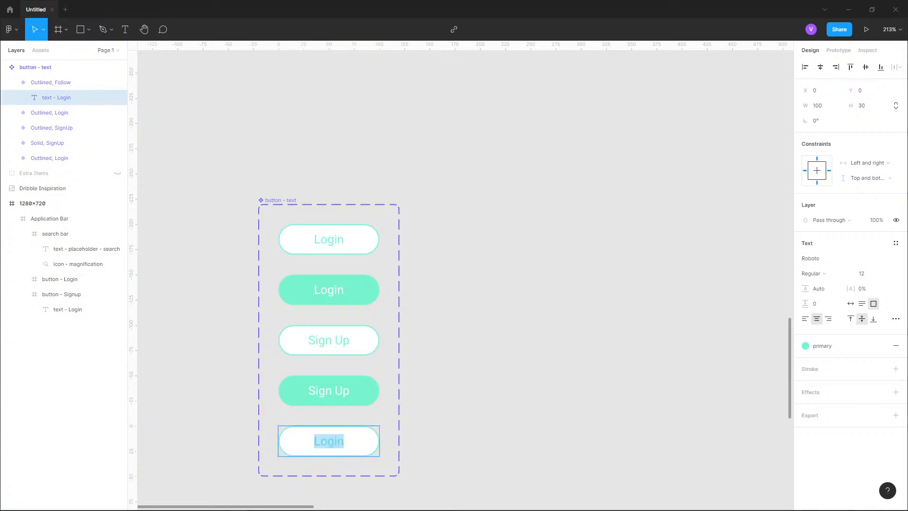
pyautogui.write('Follow')
pyautogui.scroll(3, 335, 440)
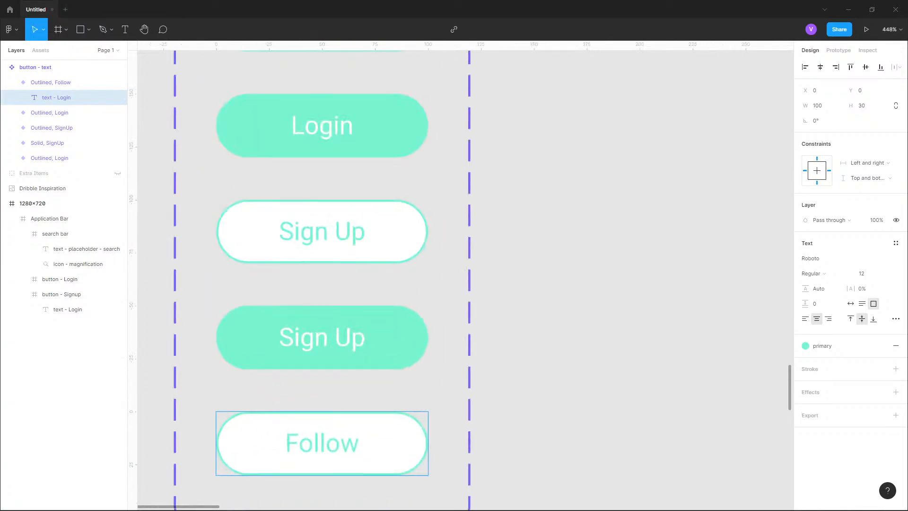
pyautogui.moveTo(334, 440); pyautogui.dragTo(420, 286)
pyautogui.press('Escape')
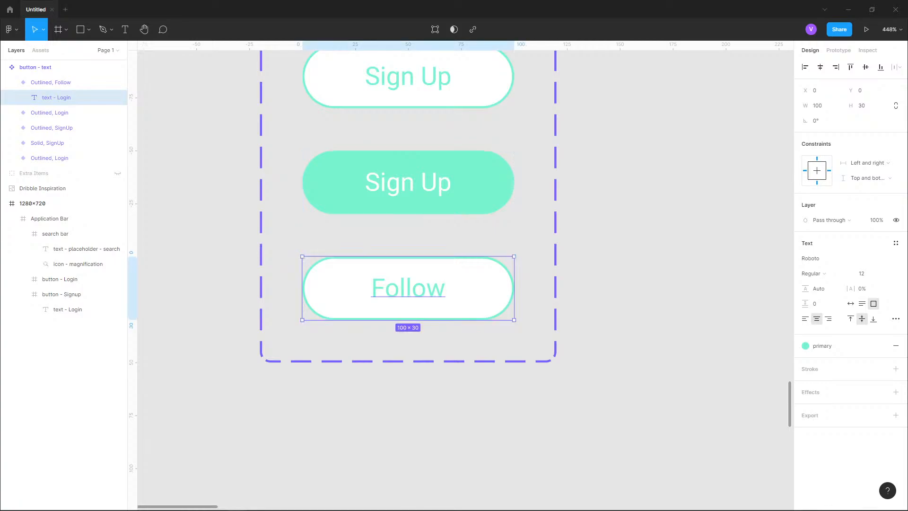
# - Add a sixth variant to the button component set
pyautogui.click(16, 82)
pyautogui.click(36, 68)
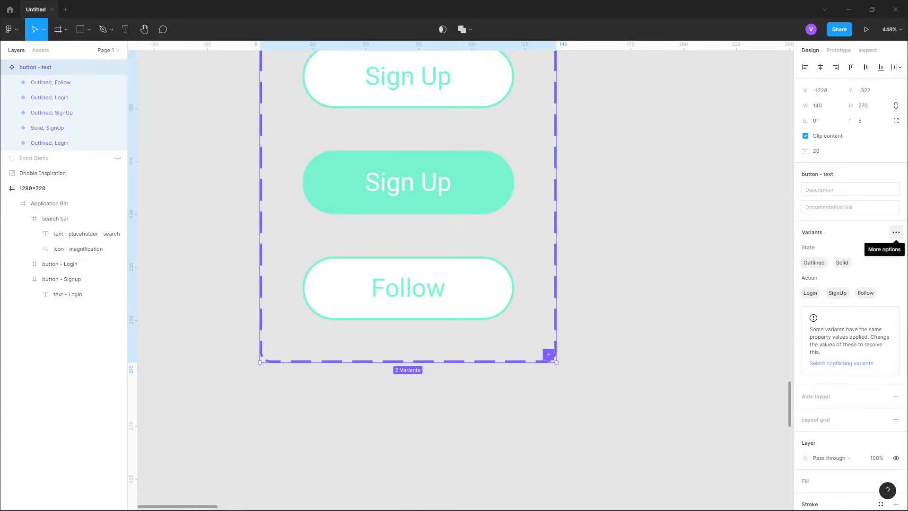
pyautogui.click(896, 232)
pyautogui.click(838, 251)
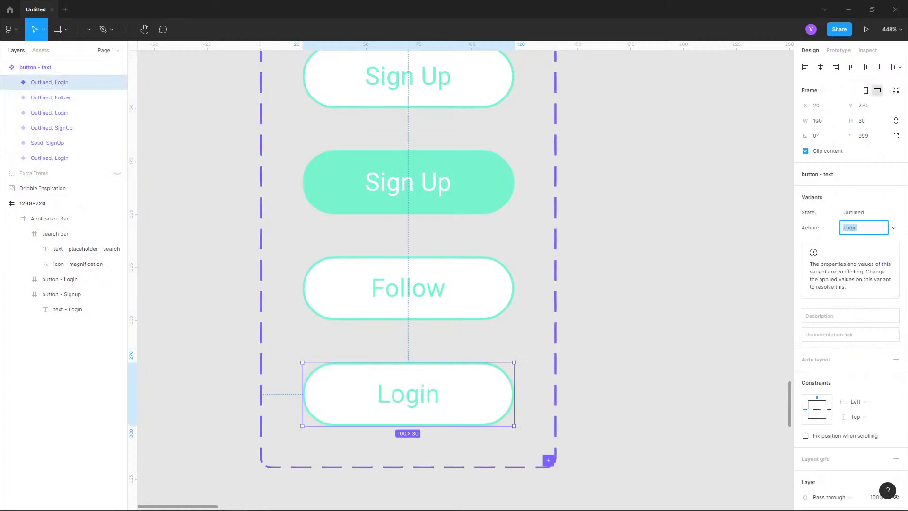
# - Change the sixth variant's label to Follow and set its text color to the text-white style
pyautogui.doubleClick(407, 393)
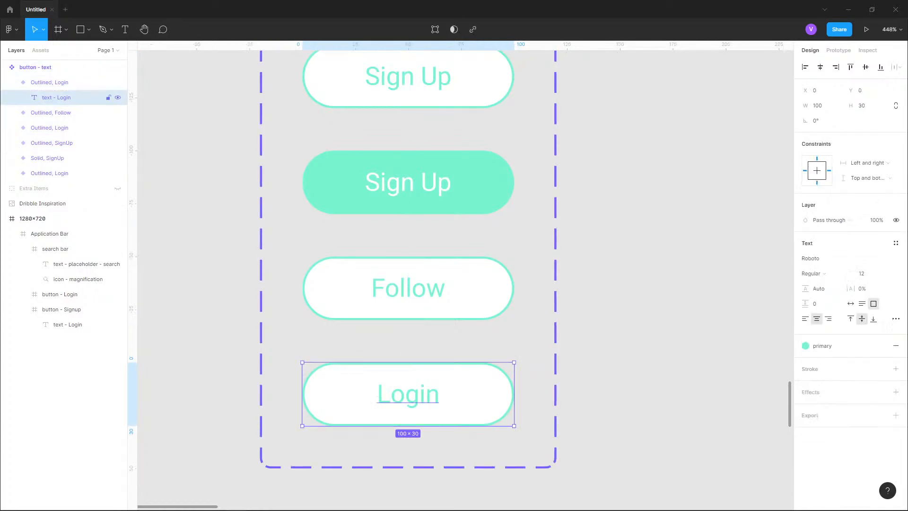
pyautogui.press('Return')
pyautogui.write('Follow')
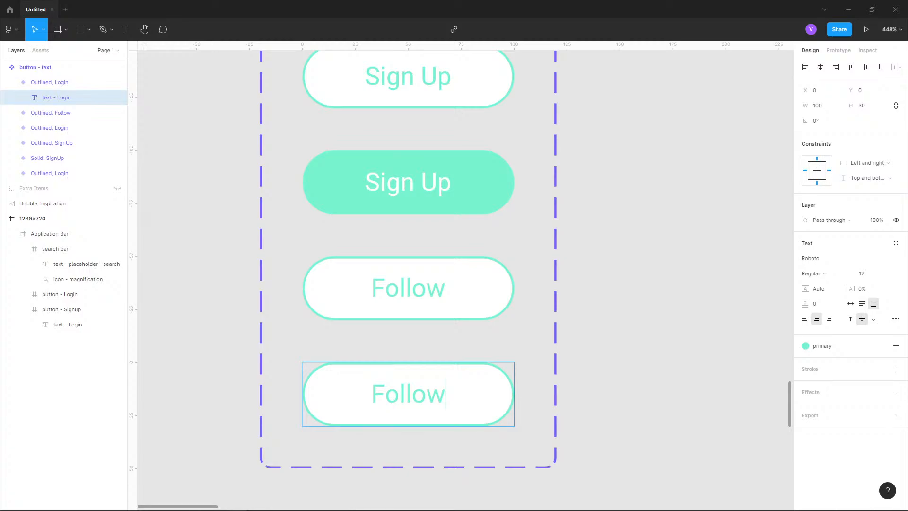
pyautogui.press('Escape')
pyautogui.click(822, 346)
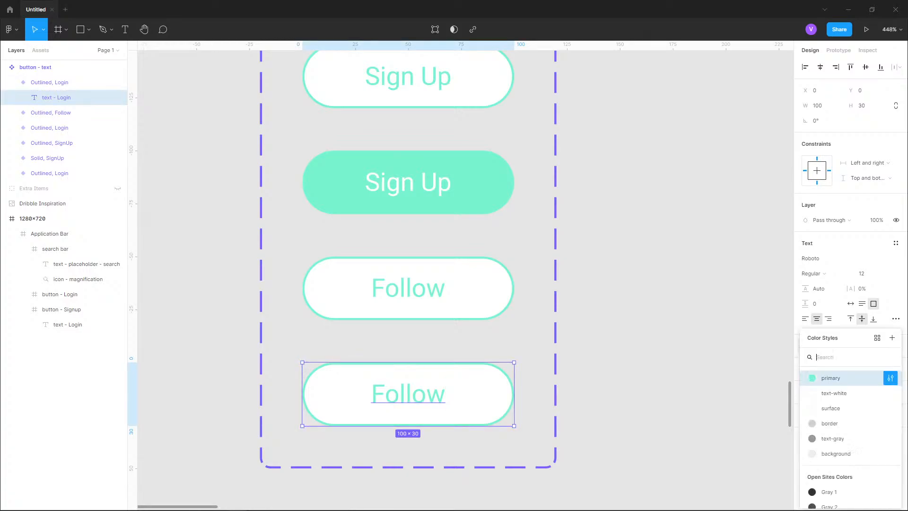
pyautogui.click(833, 393)
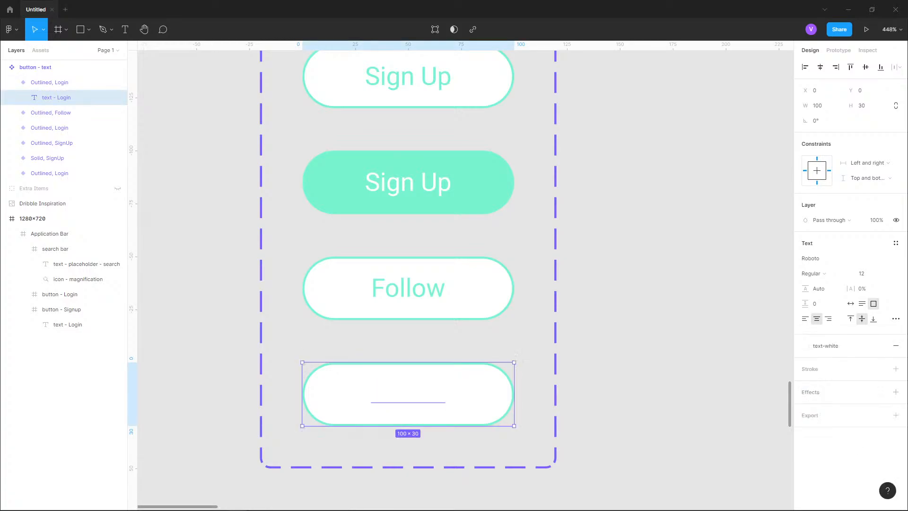
# - Replace the sixth variant's surface fill with the primary color style
pyautogui.click(57, 83)
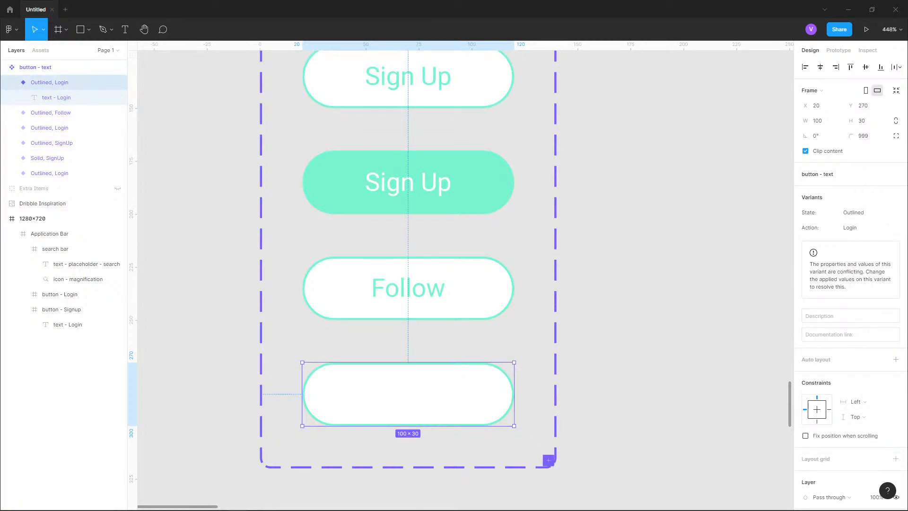
pyautogui.scroll(-5, 851, 269)
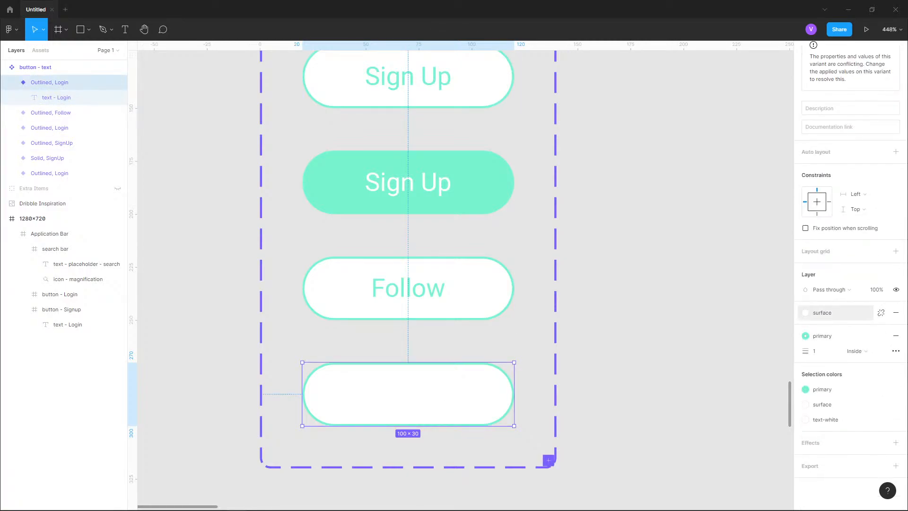
pyautogui.click(836, 312)
pyautogui.click(833, 370)
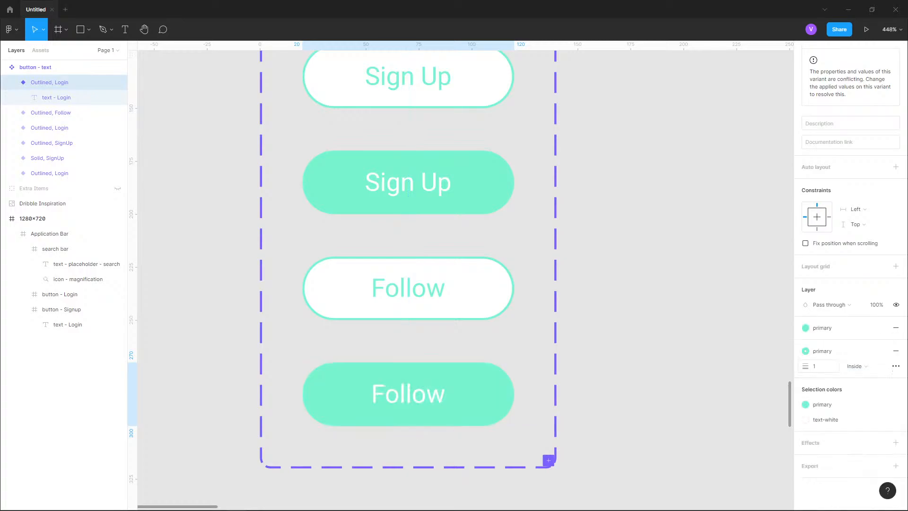
pyautogui.click(671, 350)
# - Set the sixth variant's State property to Solid
pyautogui.scroll(-3, 591, 315)
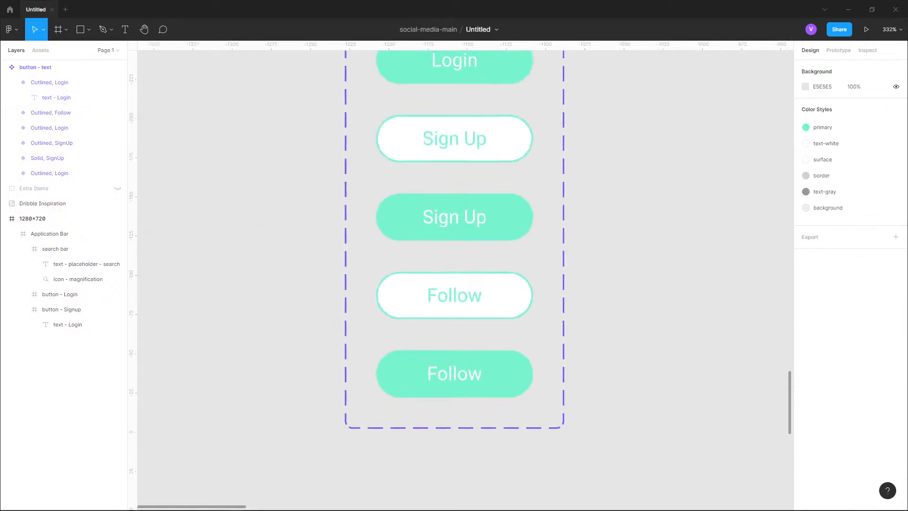
pyautogui.scroll(1, 591, 314)
pyautogui.scroll(-1, 591, 314)
pyautogui.moveTo(619, 322); pyautogui.dragTo(587, 317)
pyautogui.scroll(-2, 609, 363)
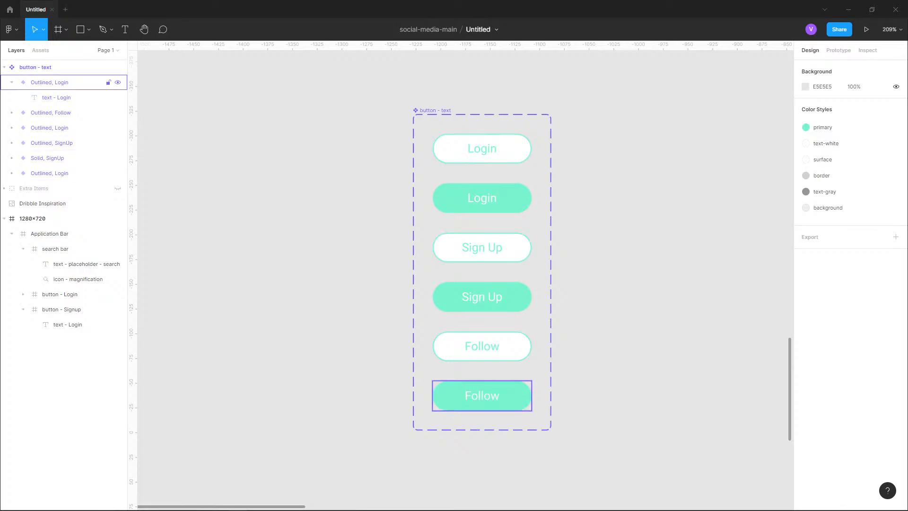
pyautogui.click(11, 82)
pyautogui.click(34, 67)
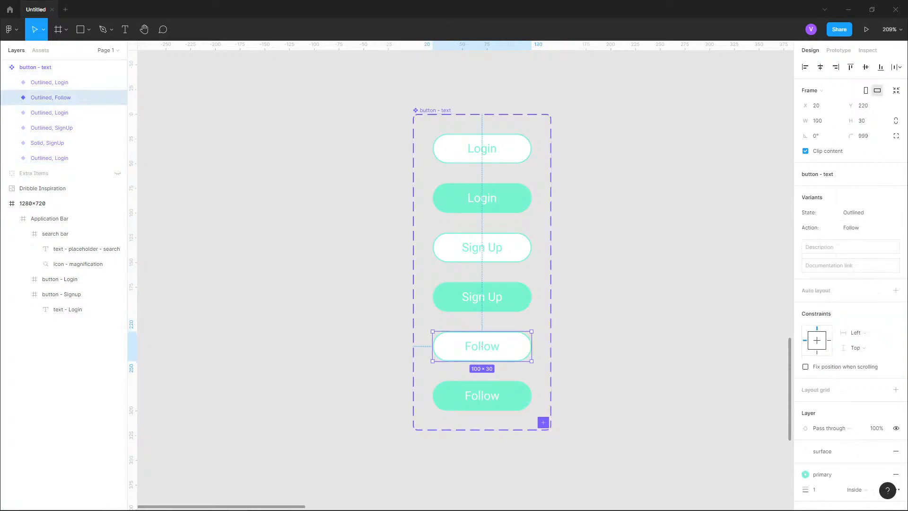
pyautogui.click(62, 82)
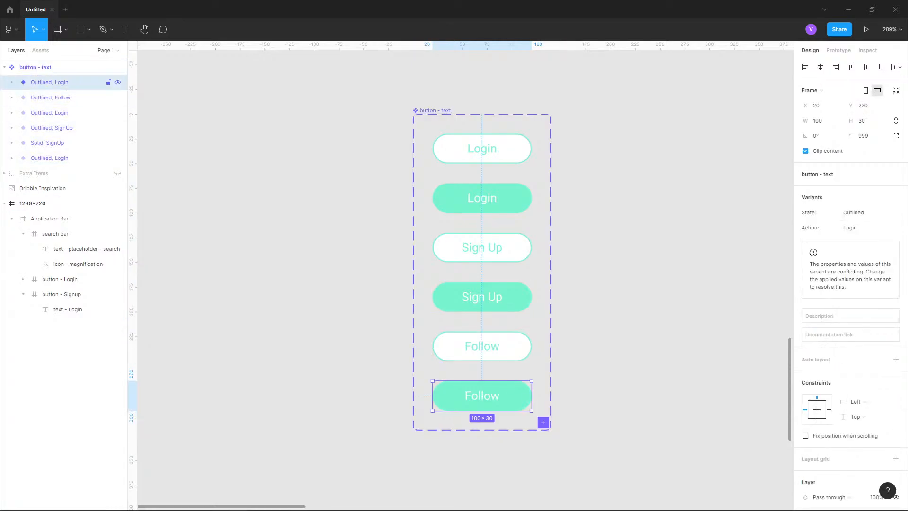
pyautogui.click(853, 212)
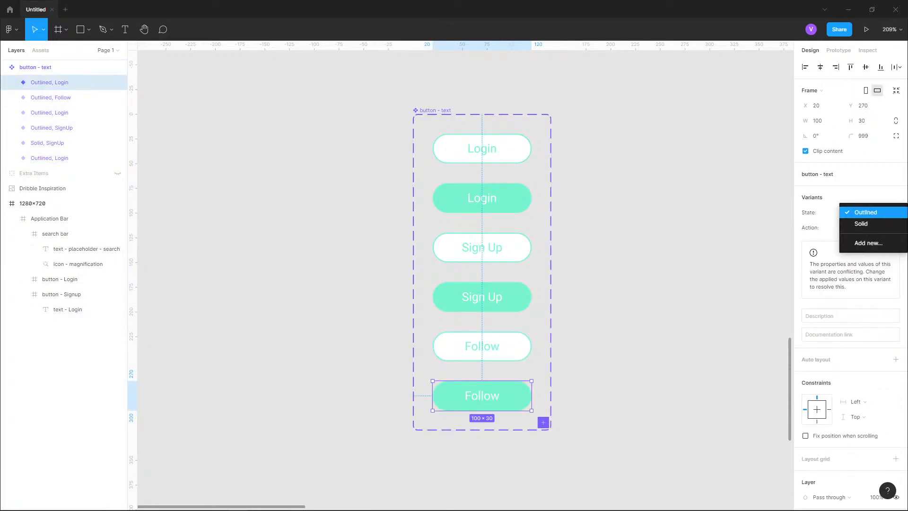
pyautogui.click(861, 223)
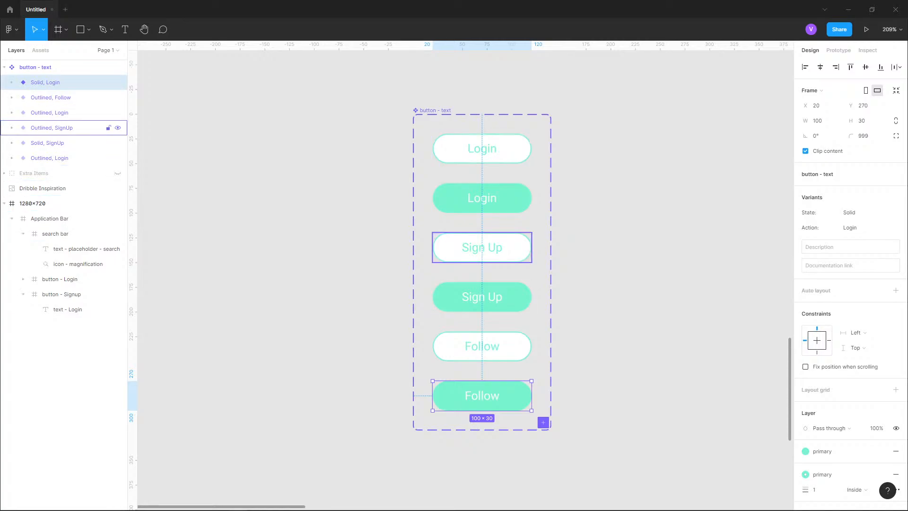
# - Set the State of the filled Sign Up variant to Solid
pyautogui.click(61, 113)
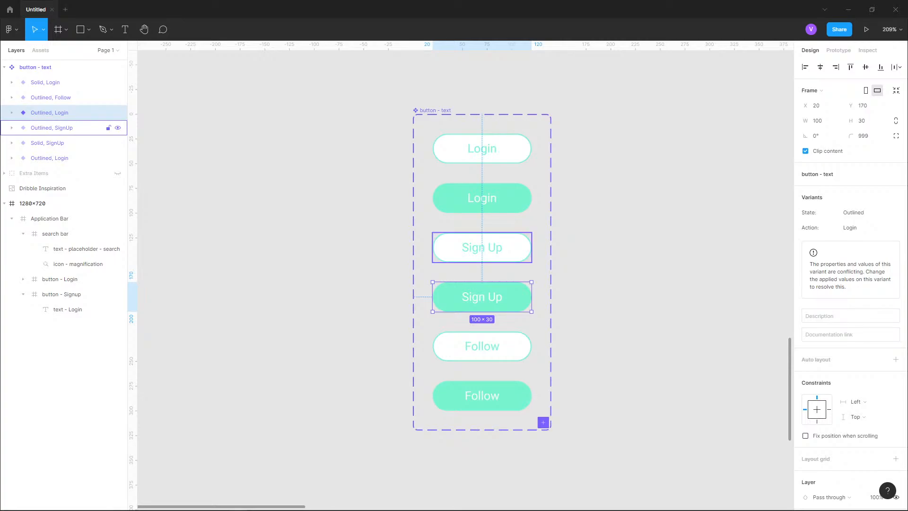
pyautogui.click(868, 212)
pyautogui.click(855, 223)
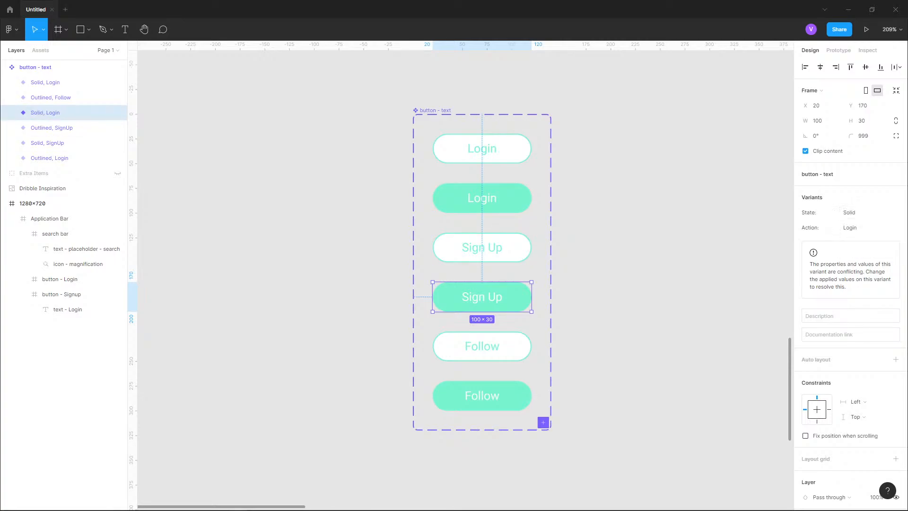
pyautogui.press('Escape')
# - Examine the Figma help image of button variants in the browser
pyautogui.hscroll(1, 465, 275)
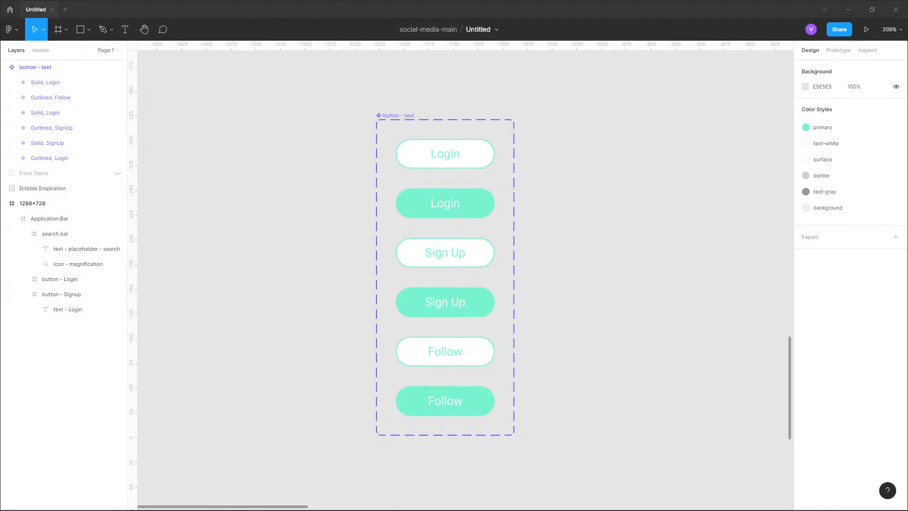
pyautogui.moveTo(449, 36)
pyautogui.mouseDown()
pyautogui.moveTo(492, 11)
pyautogui.moveTo(466, 32)
pyautogui.mouseUp()
pyautogui.click(737, 32)
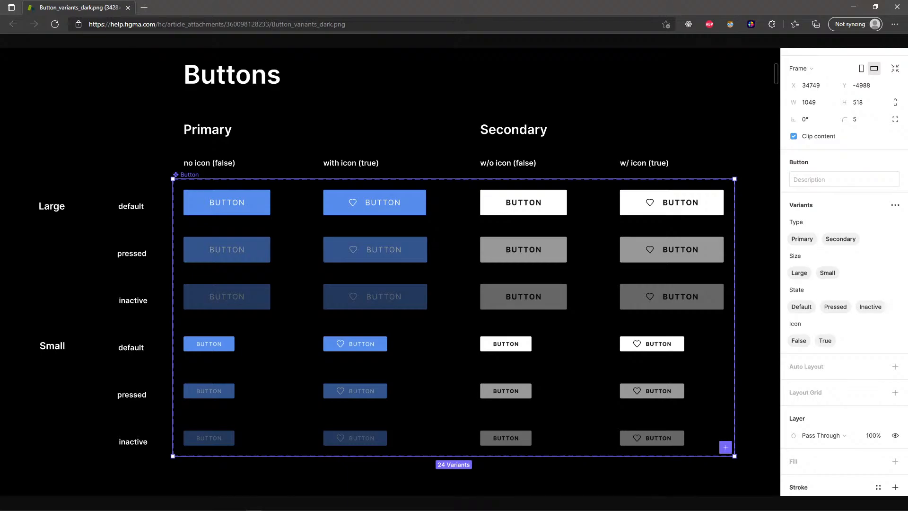
pyautogui.click(875, 6)
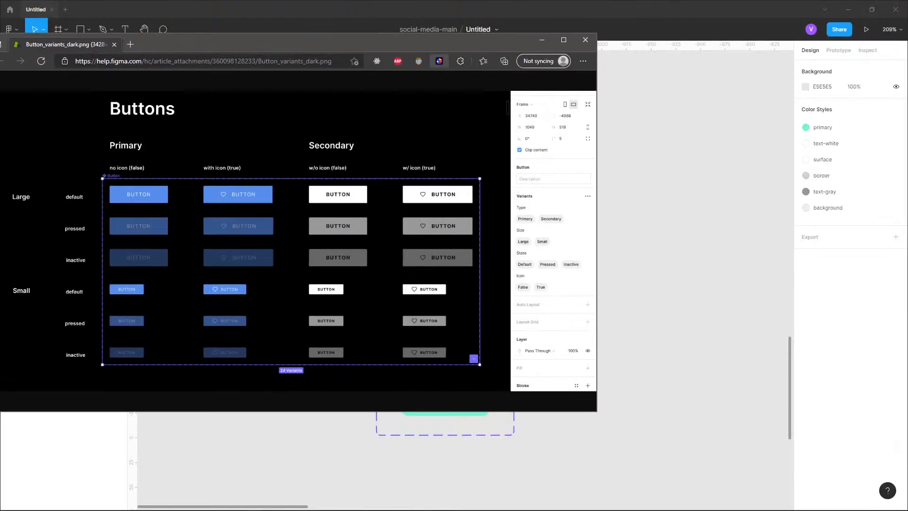
pyautogui.click(542, 39)
# - Try pasting the outlined Login variant into the 1280×720 frame, then undo the paste
pyautogui.scroll(2, 429, 226)
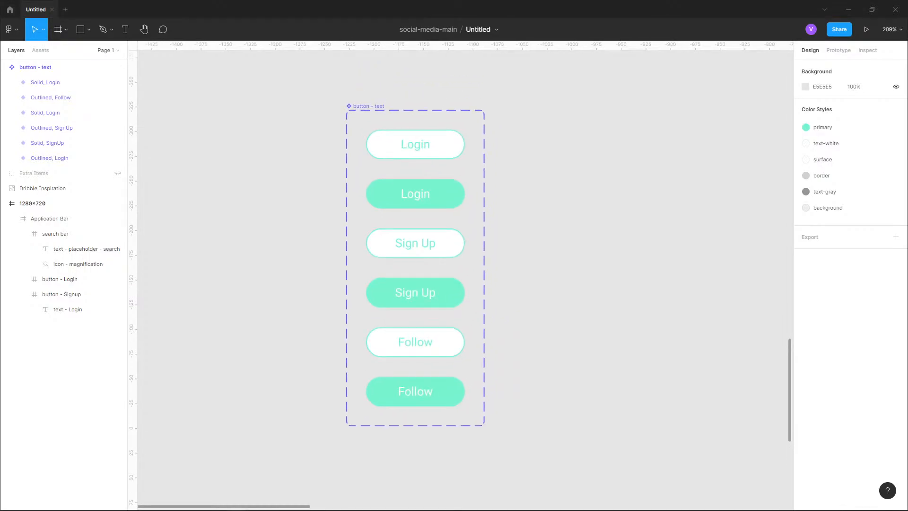
pyautogui.scroll(-5, 245, 262)
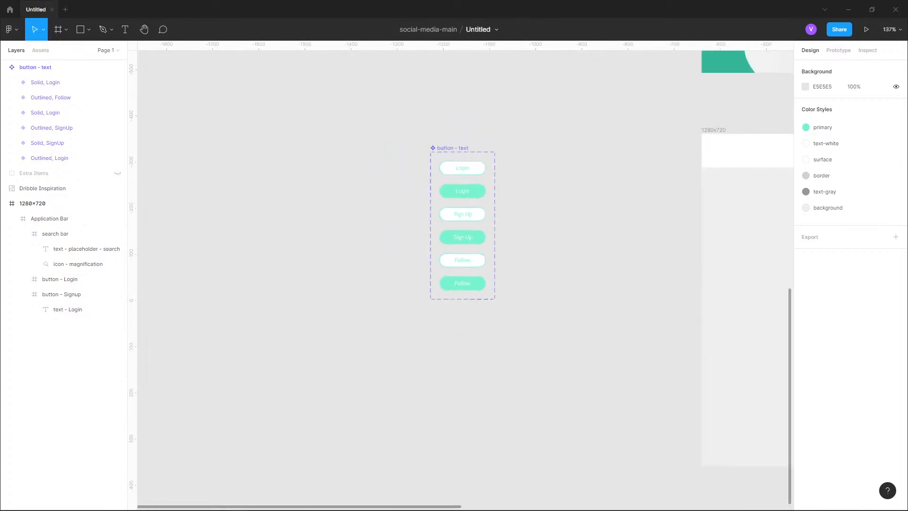
pyautogui.click(324, 208)
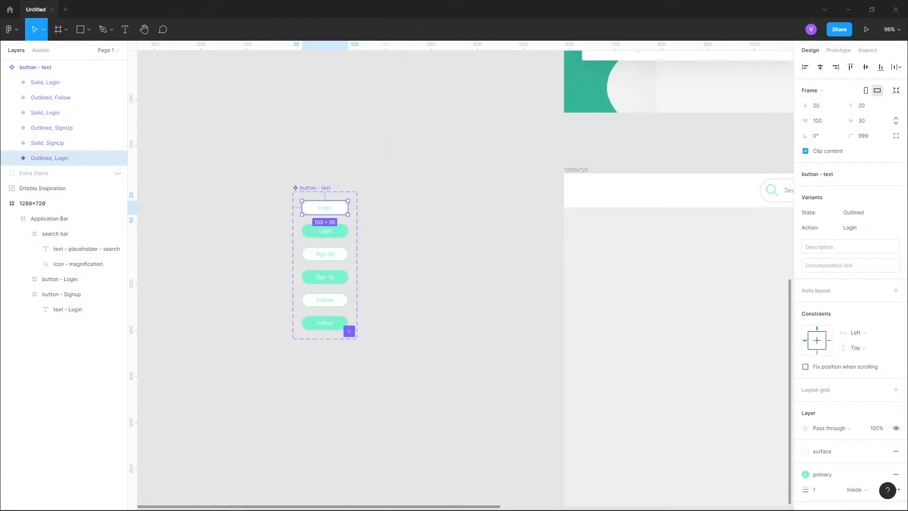
pyautogui.press('Escape')
pyautogui.click(32, 204)
pyautogui.hotkey('ctrl', 'v')
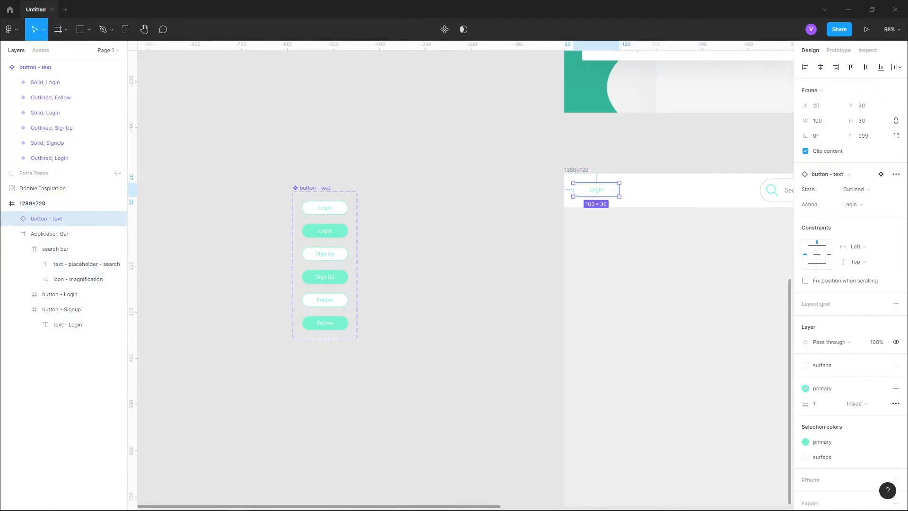
pyautogui.hotkey('ctrl', 'z')
# - Try duplicating the outlined Login variant and moving the copy into the header frame
pyautogui.click(324, 208)
pyautogui.hotkey('ctrl', 'd')
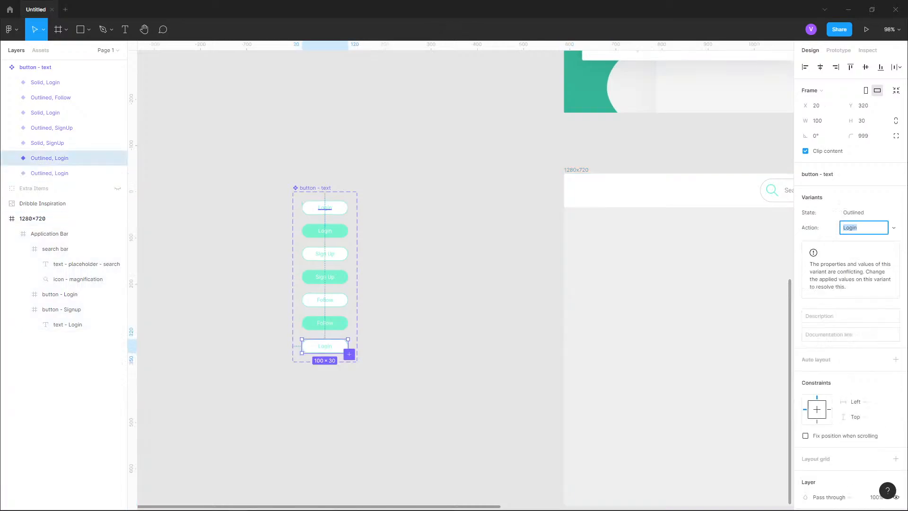
pyautogui.moveTo(325, 346); pyautogui.dragTo(675, 233)
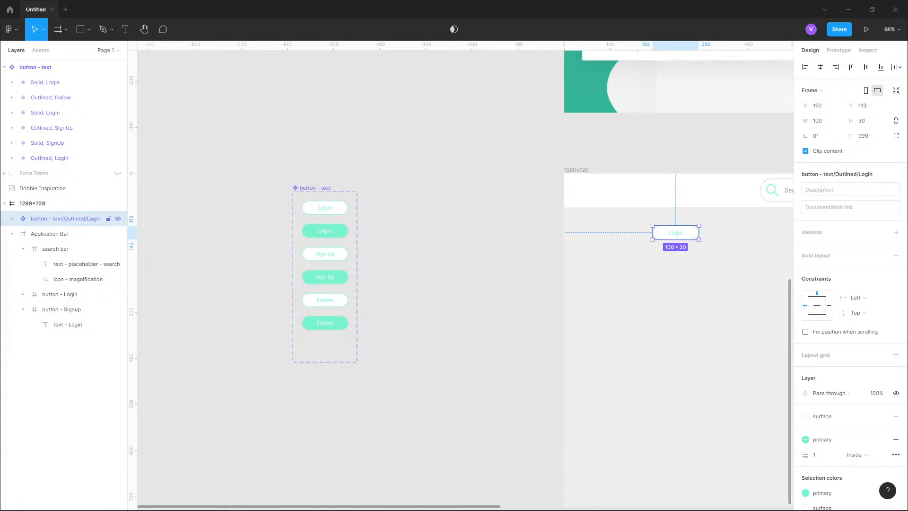
pyautogui.moveTo(675, 232); pyautogui.dragTo(325, 345)
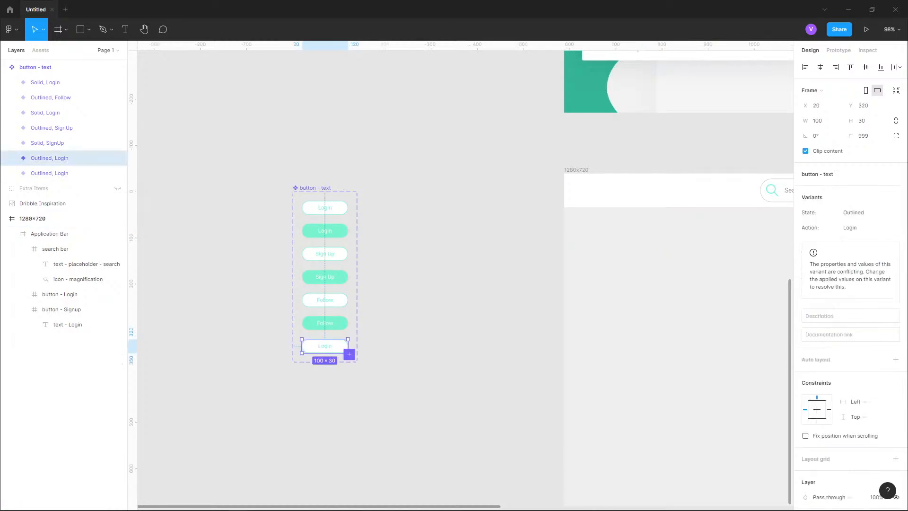
pyautogui.hotkey('ctrl', 'z')
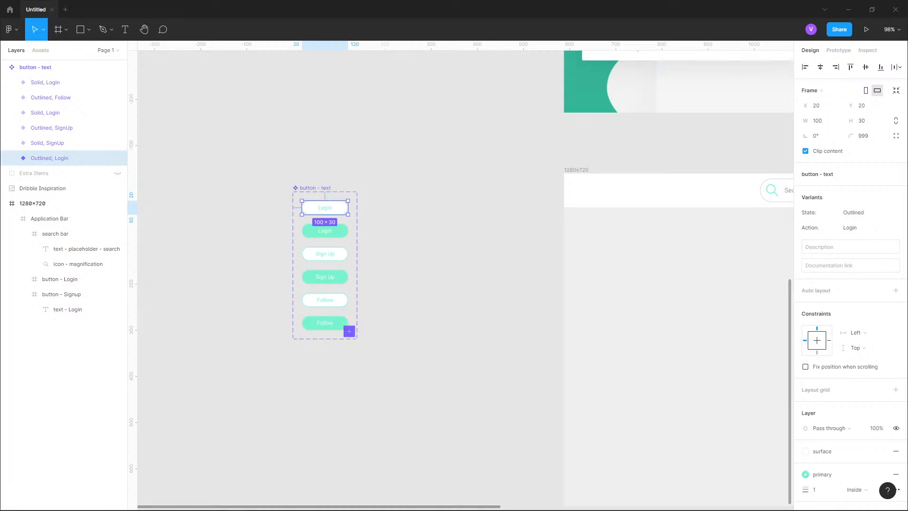
# - Place an instance of the outlined Login button in the application bar near its left edge
pyautogui.moveTo(324, 207); pyautogui.dragTo(608, 195)
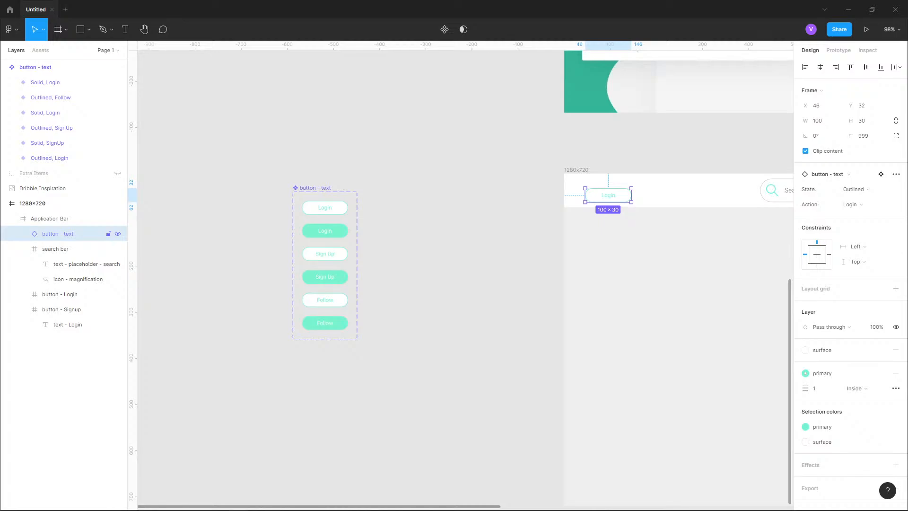
pyautogui.moveTo(643, 169); pyautogui.dragTo(447, 157)
pyautogui.scroll(5, 447, 157)
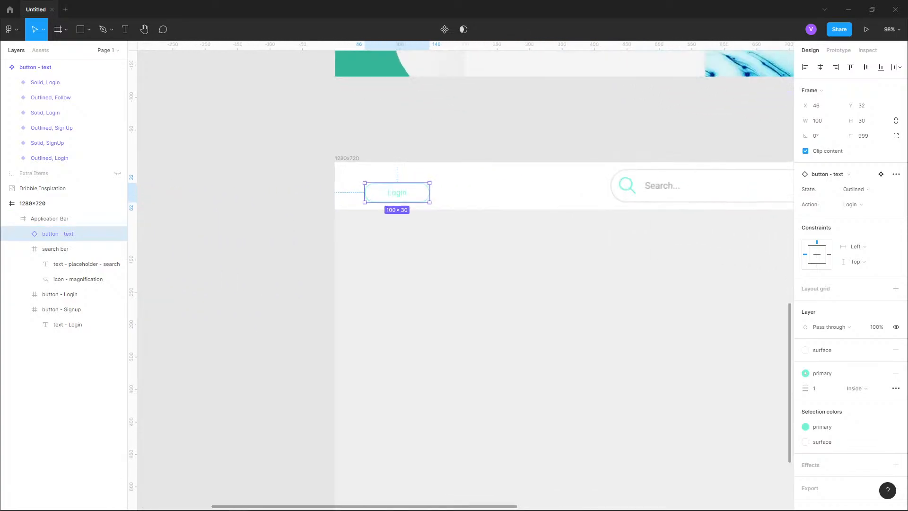
# - Try moving and copying the Login instance around the header, then undo those moves
pyautogui.moveTo(380, 204); pyautogui.dragTo(541, 226)
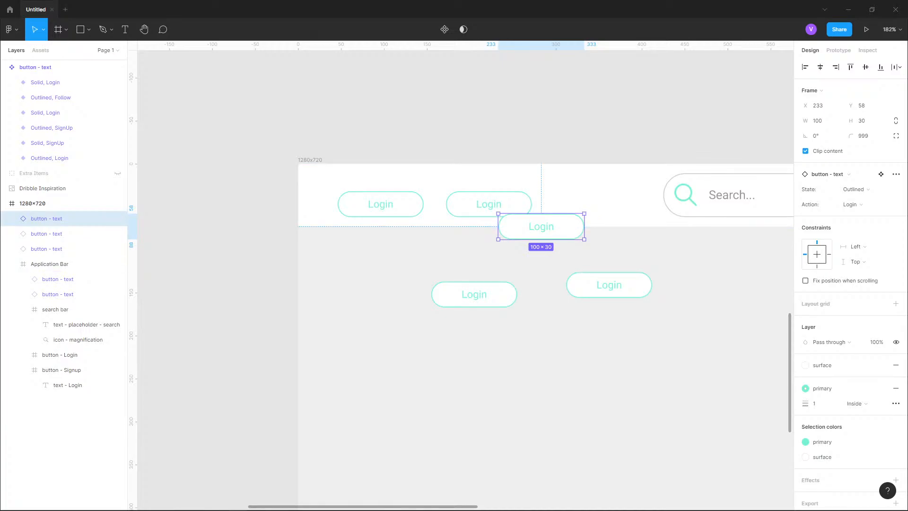
pyautogui.hotkey('shift', 'Left')
pyautogui.hotkey('shift', 'Left')
pyautogui.hotkey('shift', 'Left')
pyautogui.hotkey('shift', 'Left')
pyautogui.hotkey('shift', 'Left')
pyautogui.hotkey('shift', 'Left')
pyautogui.hotkey('shift', 'Left')
pyautogui.hotkey('shift', 'Left')
pyautogui.hotkey('shift', 'Left')
pyautogui.hotkey('shift', 'Left')
pyautogui.hotkey('shift', 'Left')
pyautogui.hotkey('shift', 'Left')
pyautogui.hotkey('shift', 'Left')
pyautogui.hotkey('shift', 'Left')
pyautogui.hotkey('shift', 'Left')
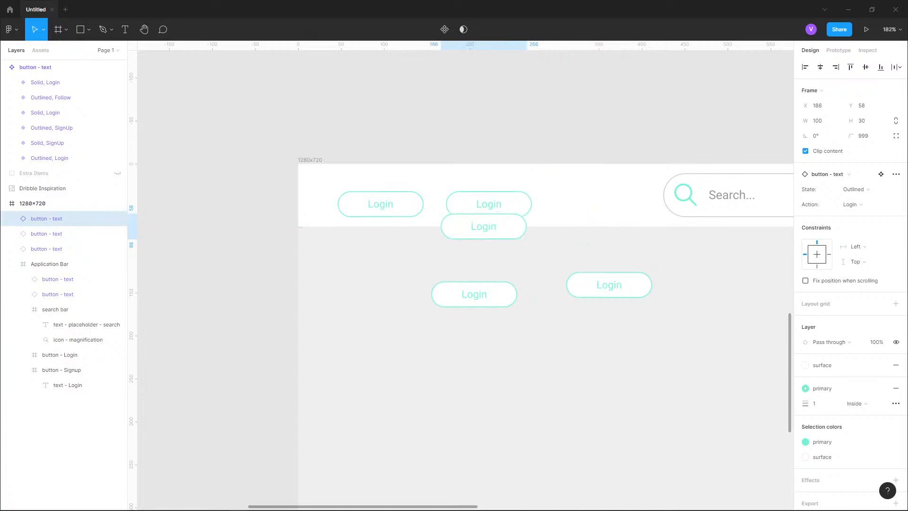
pyautogui.hotkey('ctrl', 'z')
pyautogui.hotkey('ctrl', 'z')
pyautogui.hotkey('ctrl', 'z')
pyautogui.hotkey('ctrl', 'z')
pyautogui.hotkey('ctrl', 'z')
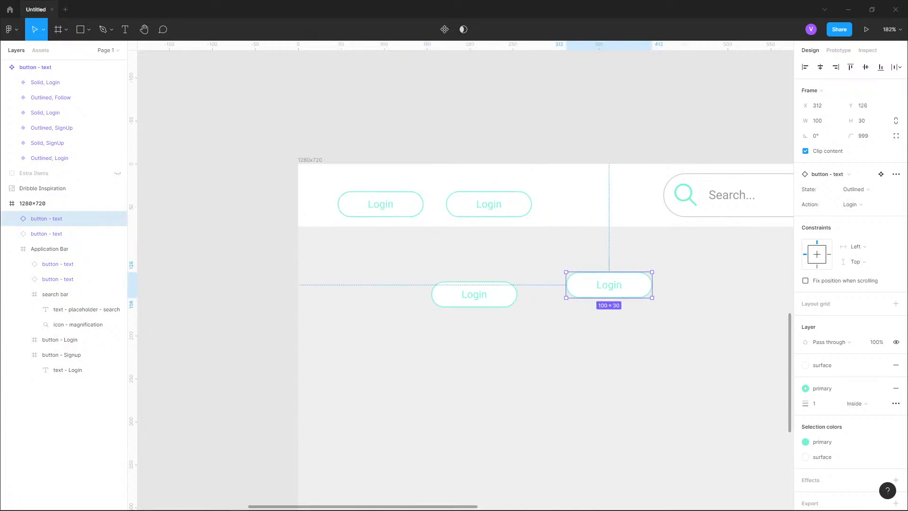
pyautogui.hotkey('ctrl', 'z')
pyautogui.hotkey('ctrl', 'z')
pyautogui.hotkey('ctrl', 'z')
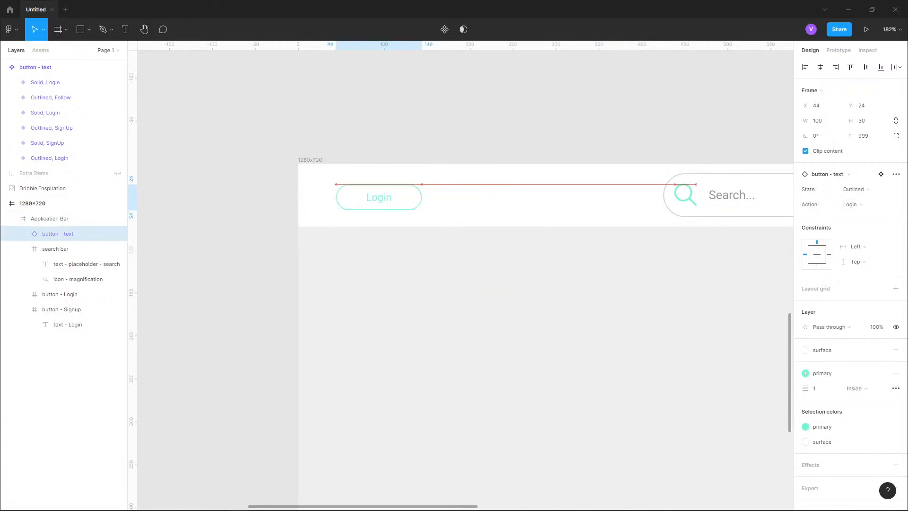
# - Move the Login instance out of the application bar and lower down in the 1280×720 frame
pyautogui.scroll(4, 396, 199)
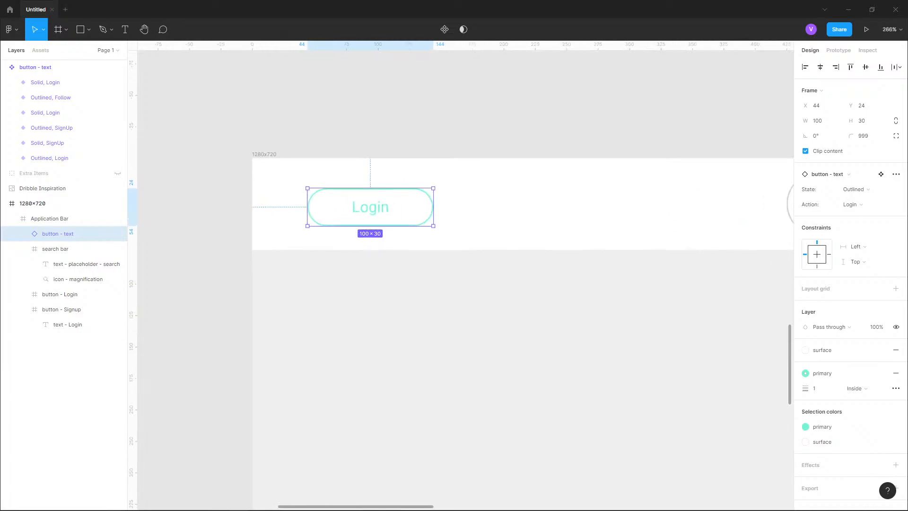
pyautogui.moveTo(396, 199); pyautogui.dragTo(396, 195)
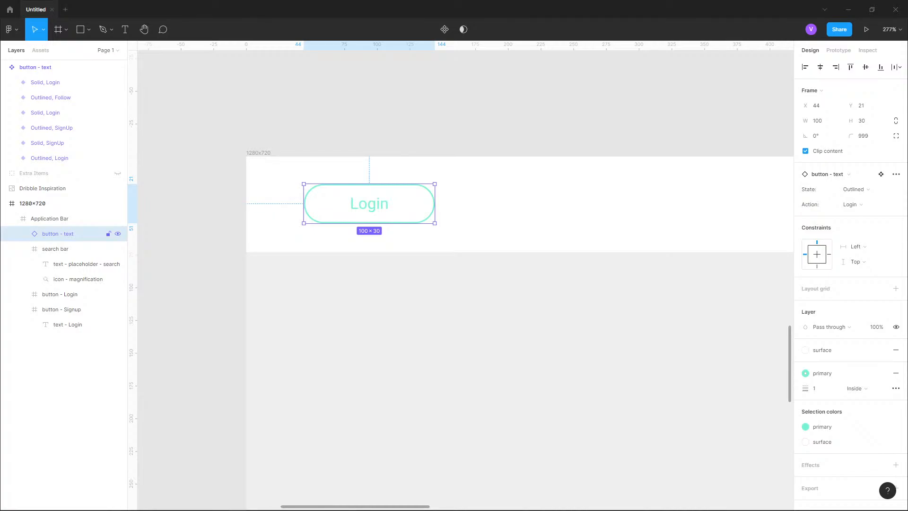
pyautogui.moveTo(369, 204)
pyautogui.mouseDown()
pyautogui.moveTo(583, 203)
pyautogui.moveTo(395, 203)
pyautogui.moveTo(393, 361)
pyautogui.moveTo(393, 146)
pyautogui.moveTo(259, 203)
pyautogui.moveTo(456, 203)
pyautogui.moveTo(369, 203)
pyautogui.mouseUp()
pyautogui.moveTo(58, 234); pyautogui.dragTo(57, 211)
pyautogui.scroll(-4, 219, 169)
pyautogui.moveTo(287, 185); pyautogui.dragTo(288, 371)
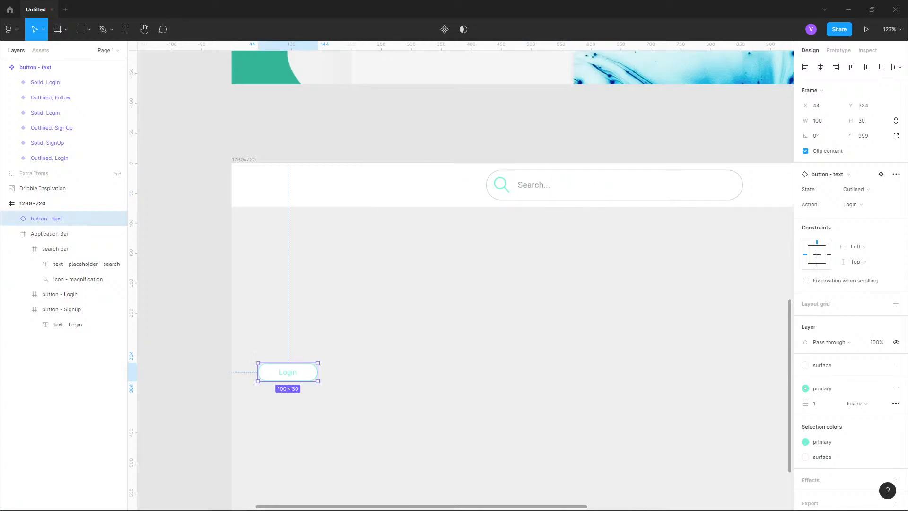
pyautogui.scroll(-5, 375, 319)
pyautogui.moveTo(375, 319); pyautogui.dragTo(316, 294)
pyautogui.rightClick(62, 219)
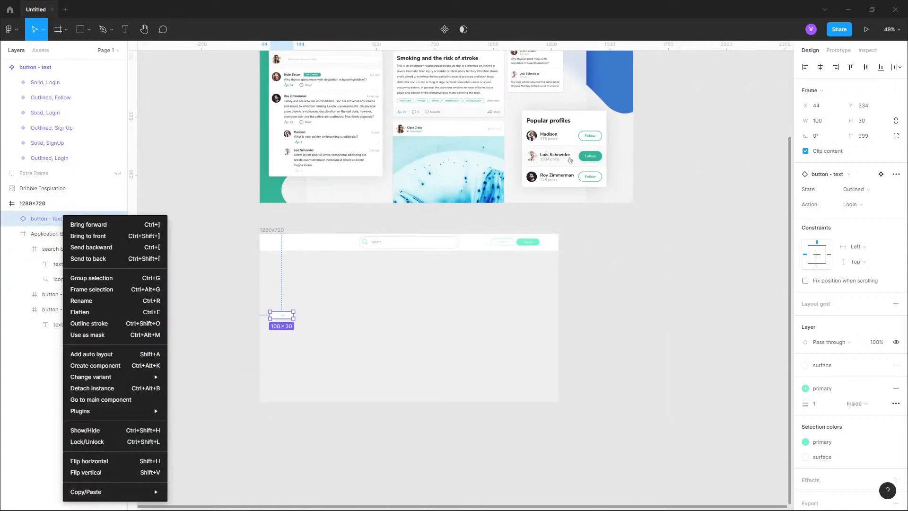
pyautogui.press('Escape')
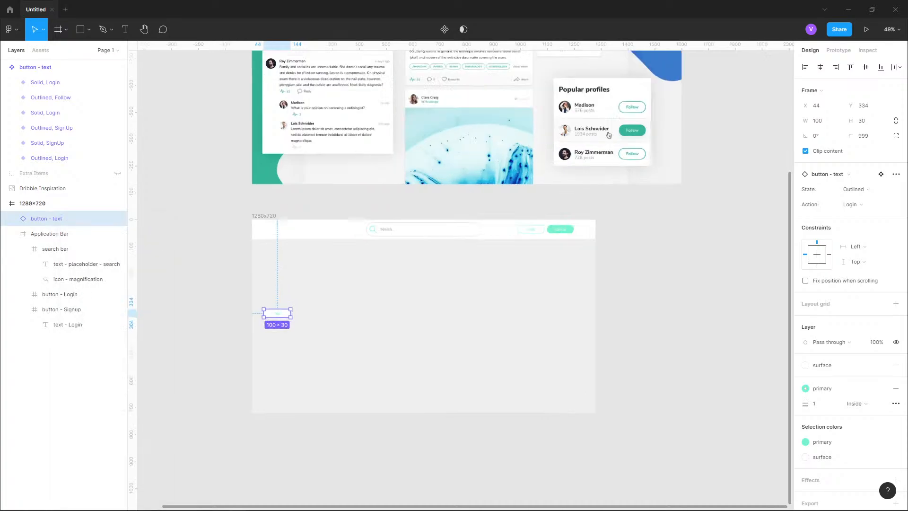
pyautogui.scroll(5, 315, 326)
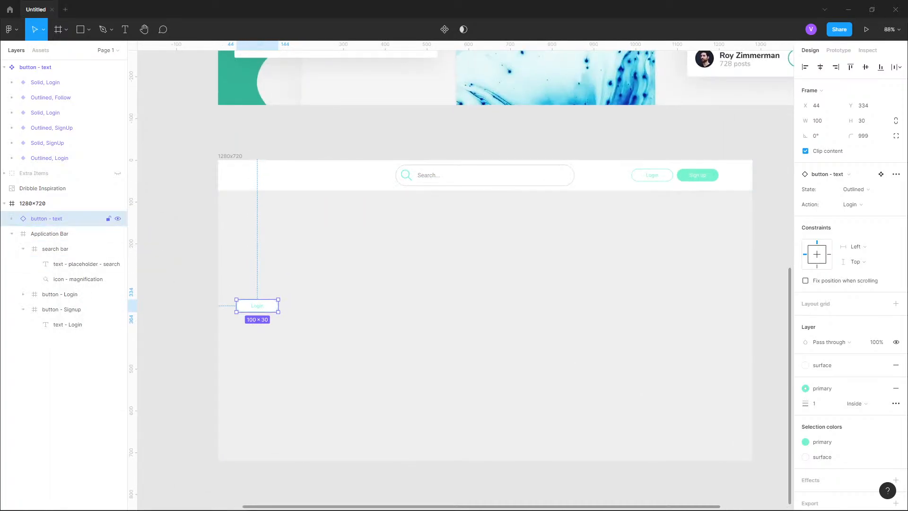
# - Put the Login instance back into the application bar and place it over the original Login button
pyautogui.moveTo(62, 218); pyautogui.dragTo(62, 234)
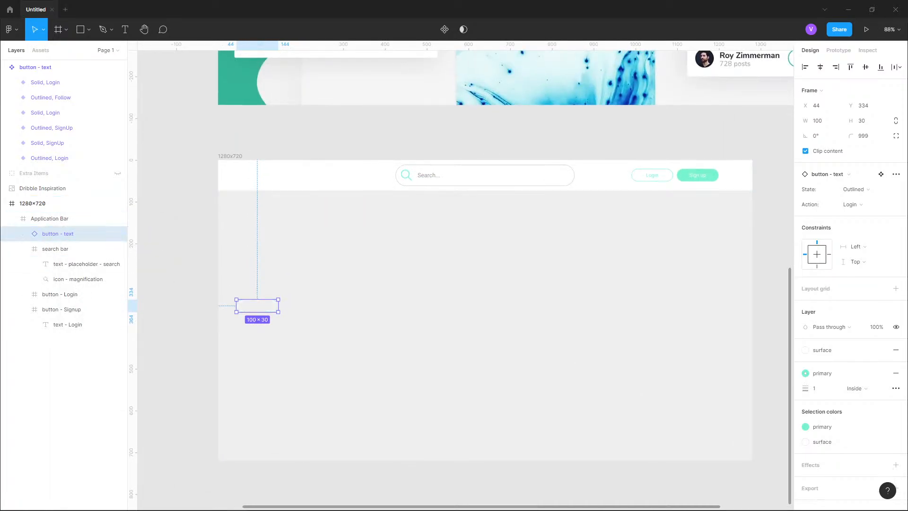
pyautogui.moveTo(257, 306); pyautogui.dragTo(606, 177)
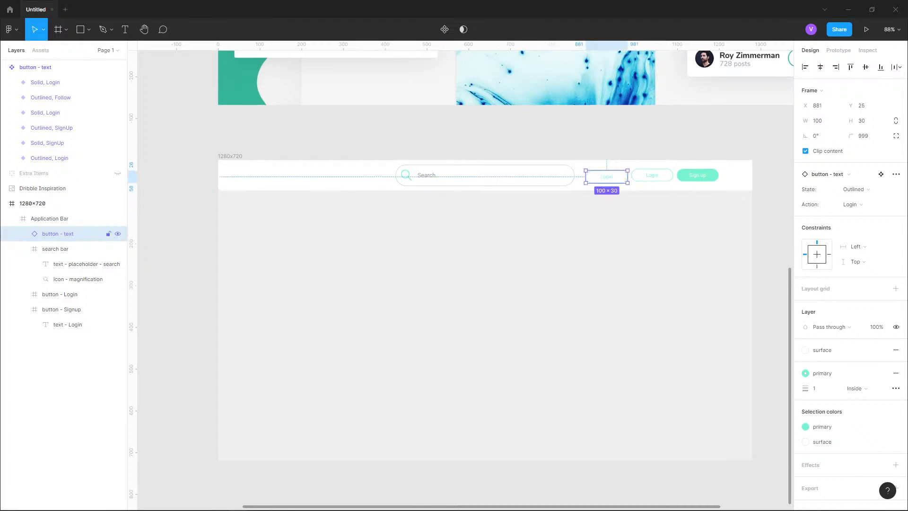
pyautogui.scroll(6, 646, 181)
pyautogui.scroll(6, 736, 160)
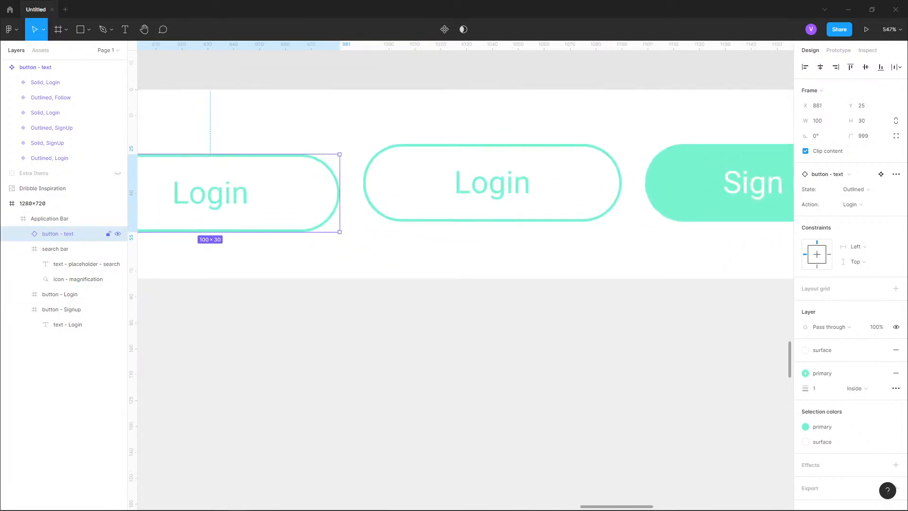
pyautogui.moveTo(236, 195); pyautogui.dragTo(521, 231)
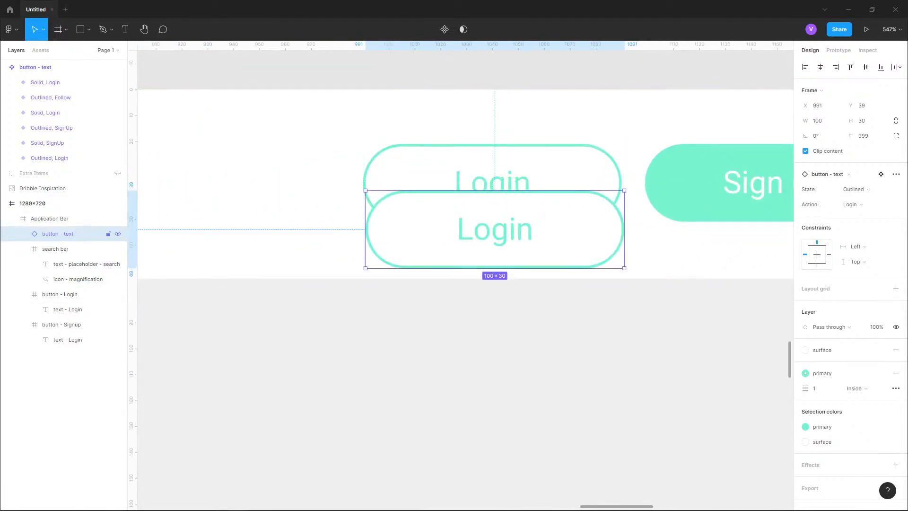
# - Delete the original Login button and move the Login instance up into its place
pyautogui.click(515, 167)
pyautogui.press('Delete')
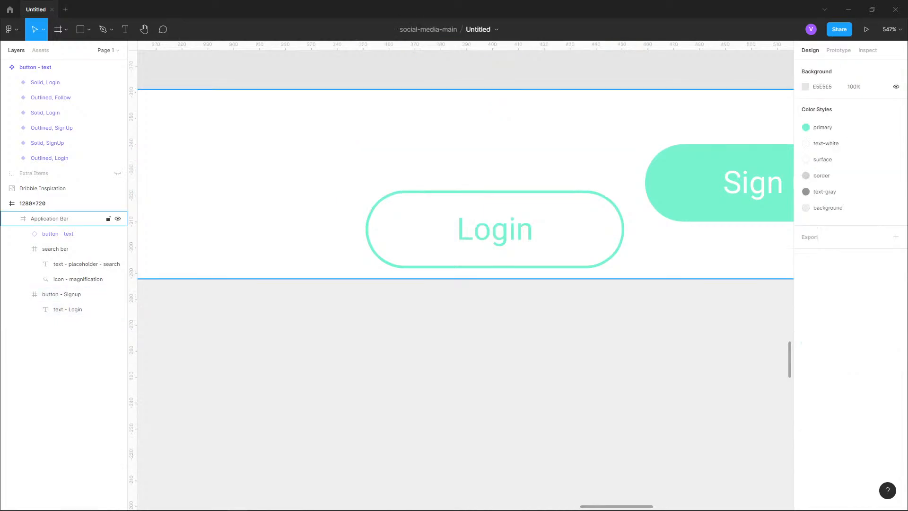
pyautogui.click(514, 166)
pyautogui.doubleClick(496, 229)
pyautogui.moveTo(496, 229); pyautogui.dragTo(494, 183)
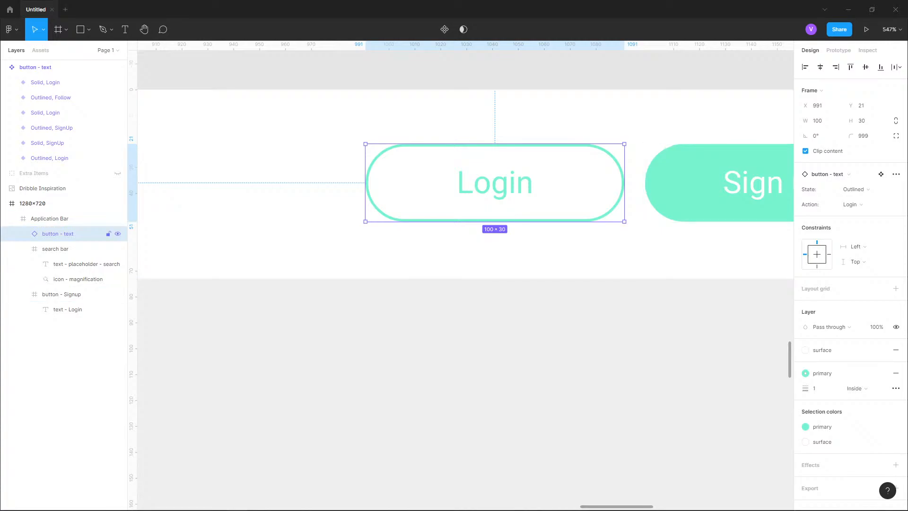
# - Check the spacing to the Sign up button and nudge the Login instance 2 px left to x 989
pyautogui.press('alt')
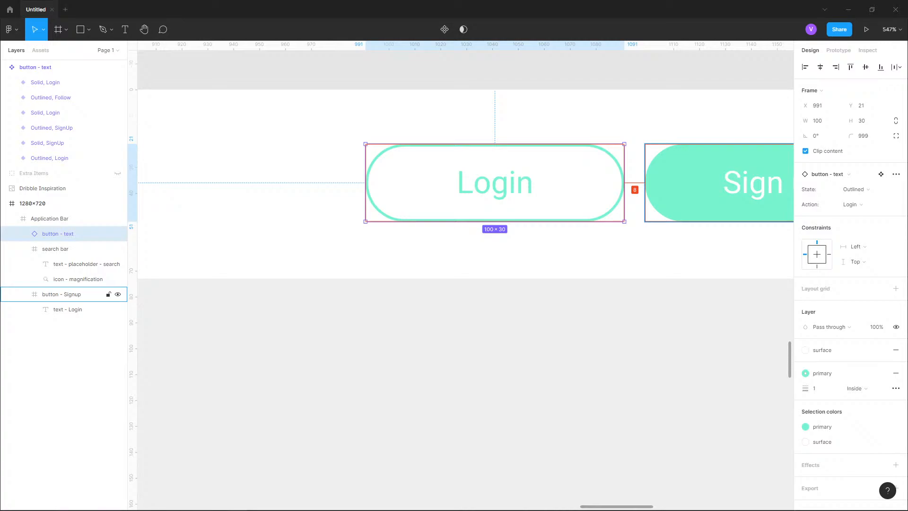
pyautogui.hscroll(5, 465, 185)
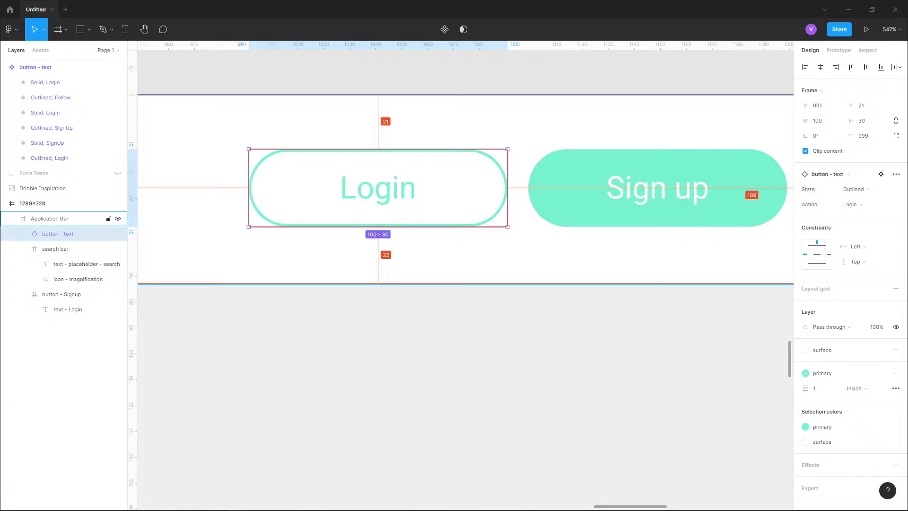
pyautogui.scroll(-10, 507, 114)
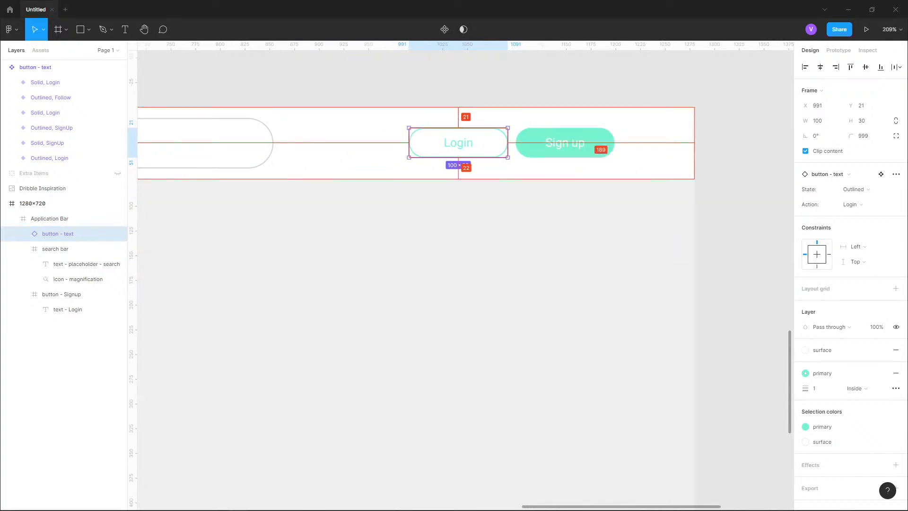
pyautogui.hscroll(-10, 463, 274)
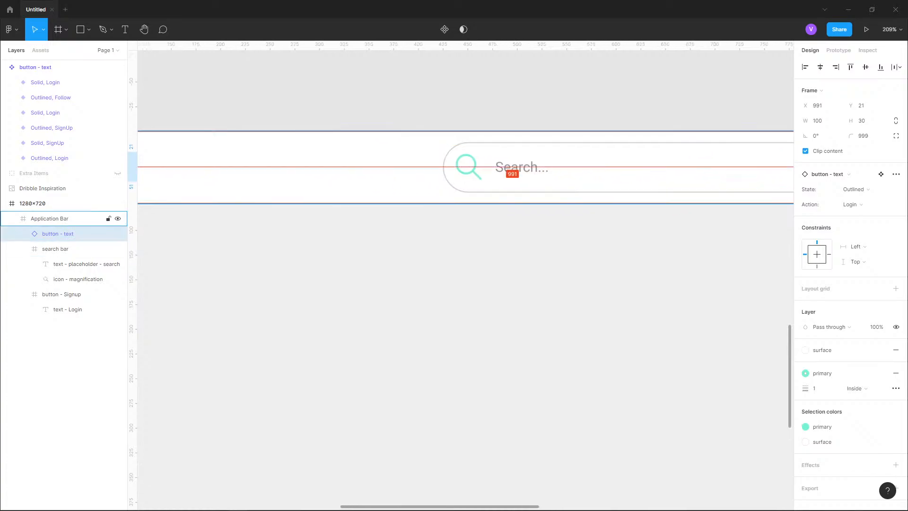
pyautogui.hscroll(10, 465, 274)
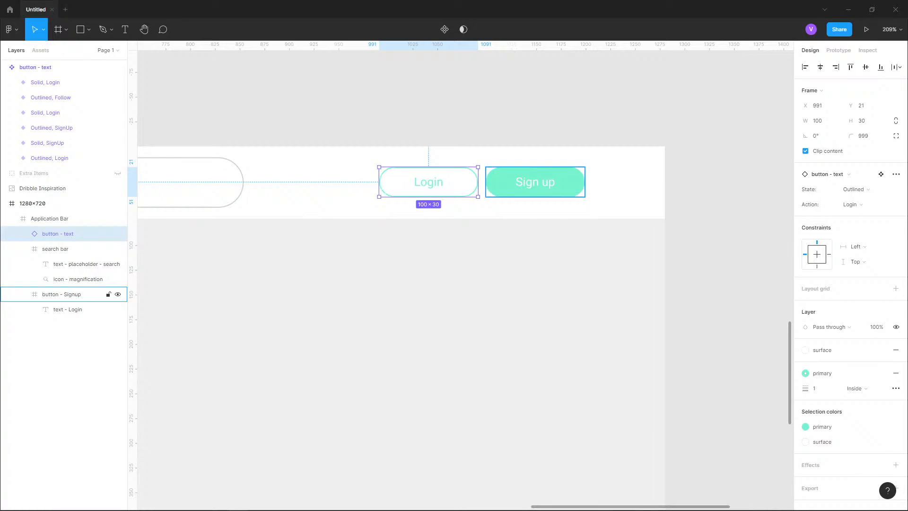
pyautogui.scroll(1, 510, 194)
pyautogui.press('alt')
pyautogui.scroll(2, 488, 207)
pyautogui.scroll(2, 488, 207)
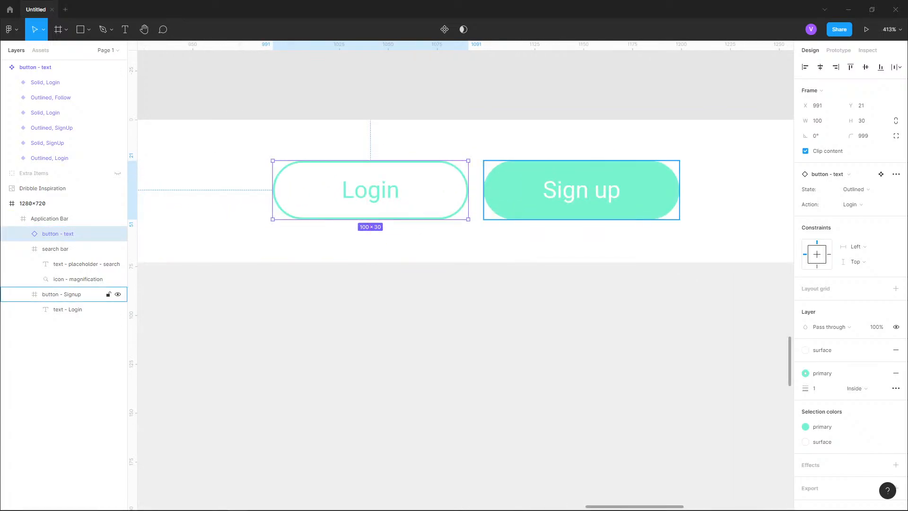
pyautogui.hotkey('ctrl', 'Left')
pyautogui.hotkey('ctrl', 'Left')
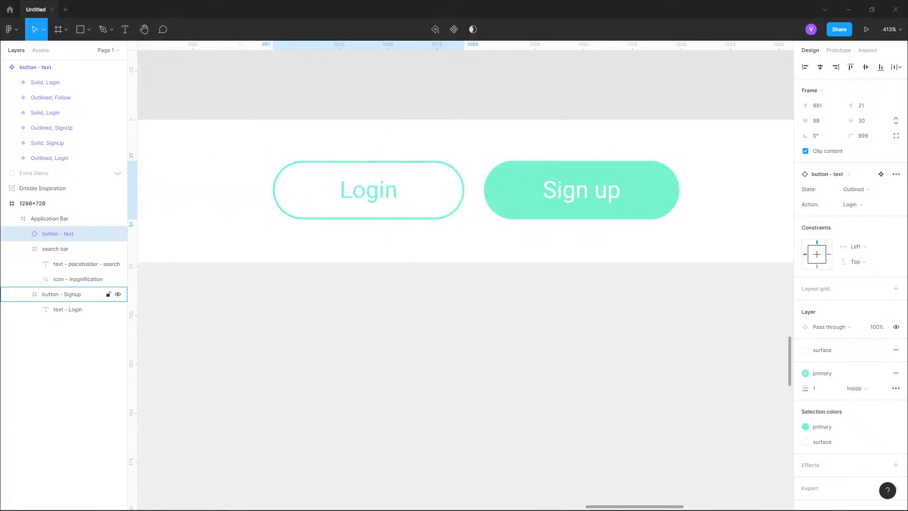
pyautogui.hotkey('ctrl', 'z')
pyautogui.hotkey('ctrl', 'z')
pyautogui.press('Left')
pyautogui.press('Left')
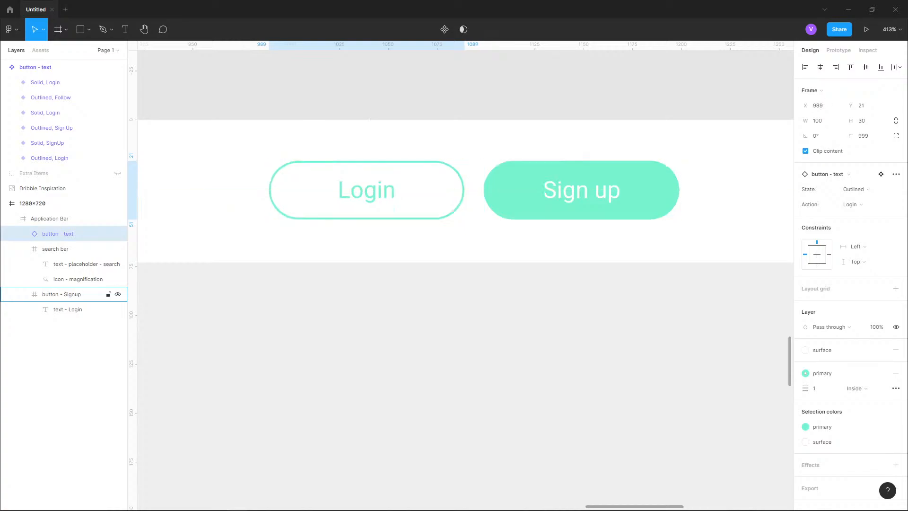
pyautogui.press('alt')
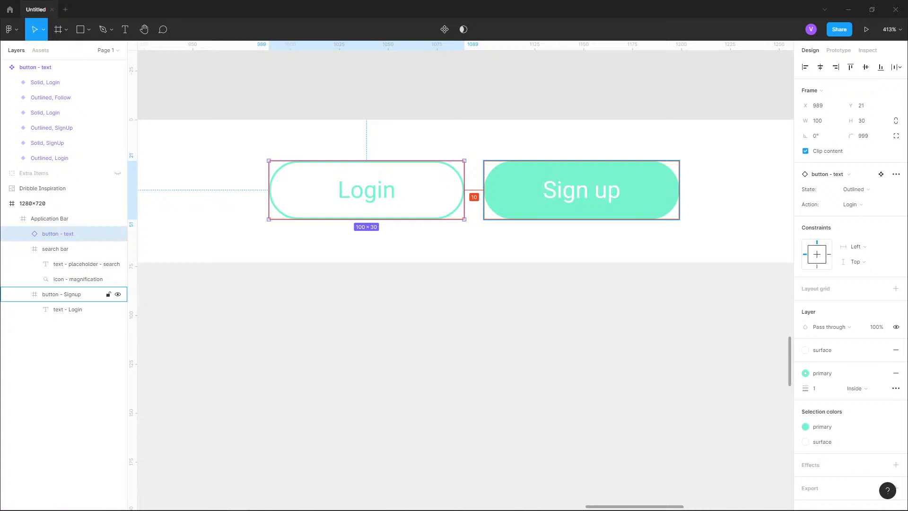
pyautogui.hotkey('shift', 'Left')
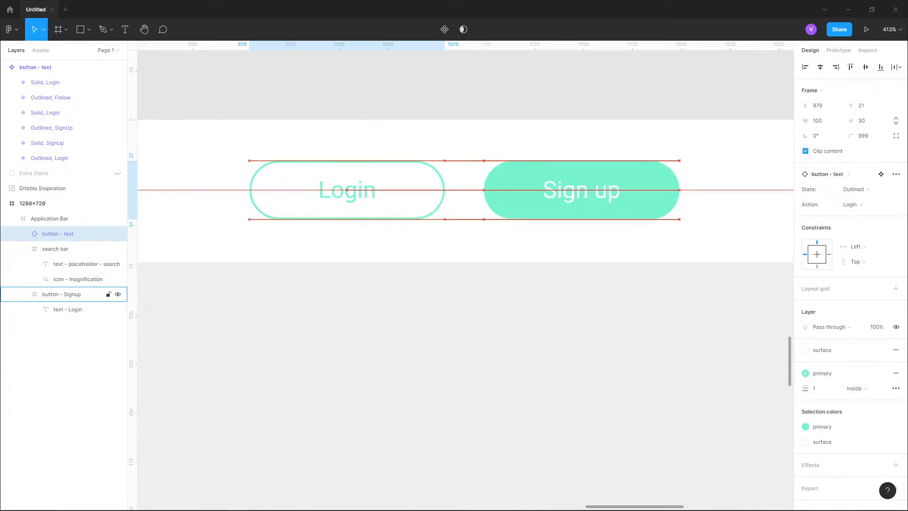
pyautogui.hotkey('shift', 'Right')
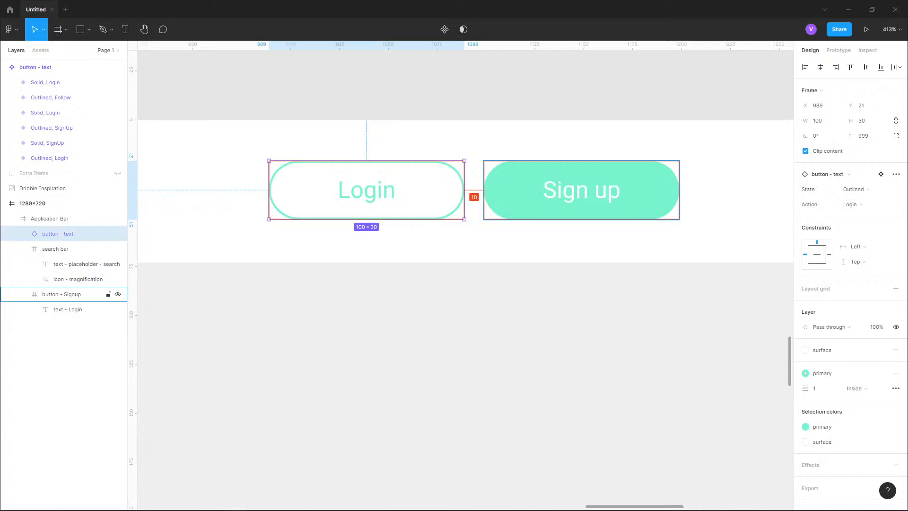
# - Replace the original Sign up button with a duplicate of the Login instance shifted right to x 1099
pyautogui.click(62, 294)
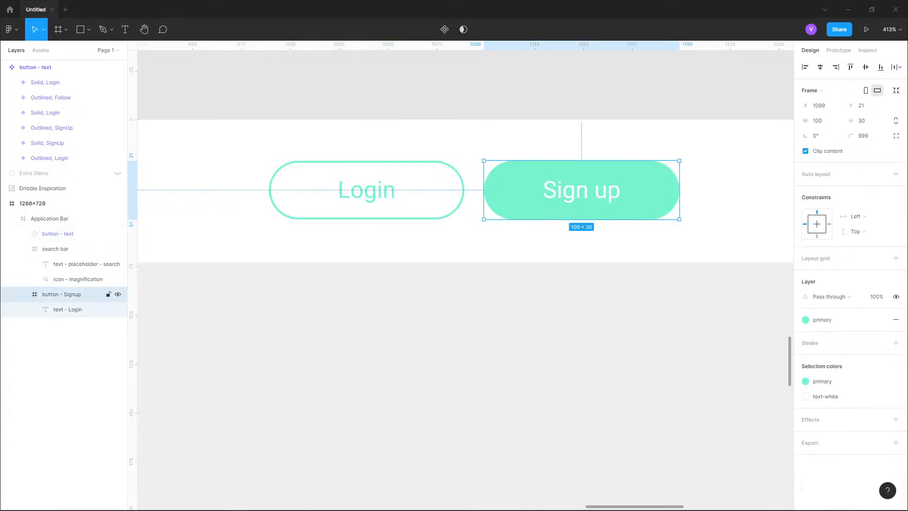
pyautogui.press('Delete')
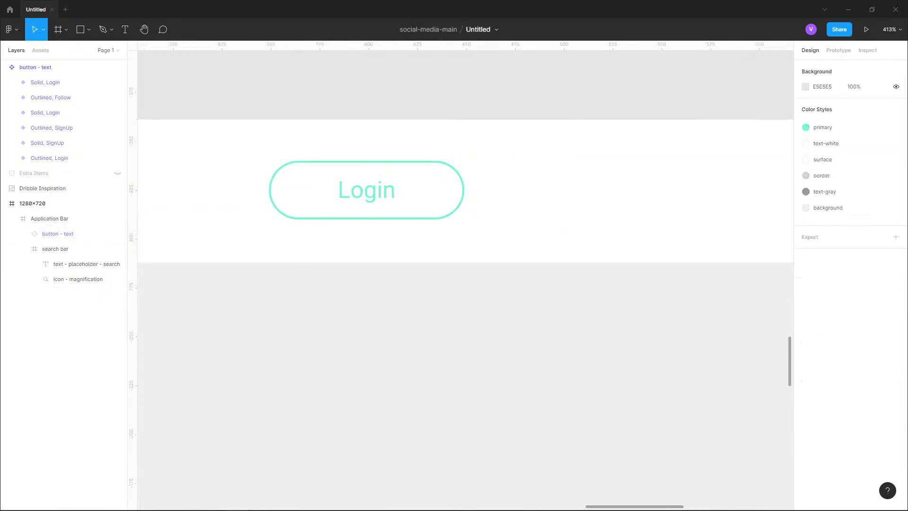
pyautogui.click(366, 190)
pyautogui.click(366, 189)
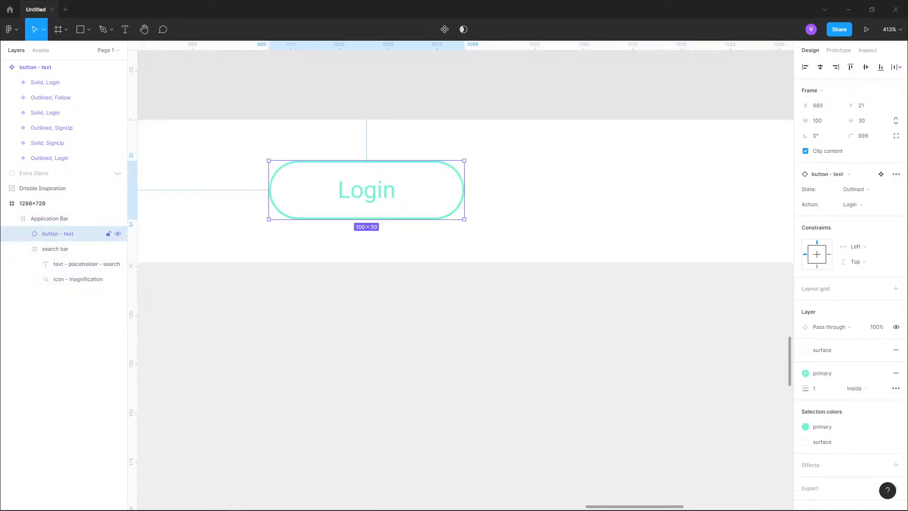
pyautogui.hotkey('ctrl', 'd')
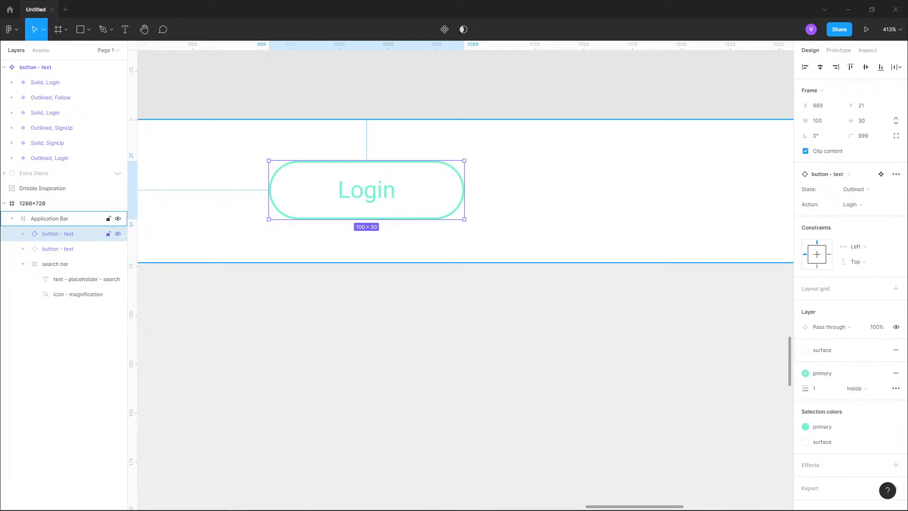
pyautogui.hotkey('shift', 'Right')
pyautogui.hotkey('shift', 'Right')
pyautogui.hotkey('shift', 'Right')
pyautogui.hotkey('shift', 'Right')
pyautogui.hotkey('shift', 'Right')
pyautogui.hotkey('shift', 'Right')
pyautogui.hotkey('shift', 'Right')
pyautogui.hotkey('shift', 'Right')
pyautogui.hotkey('shift', 'Right')
pyautogui.hotkey('shift', 'Right')
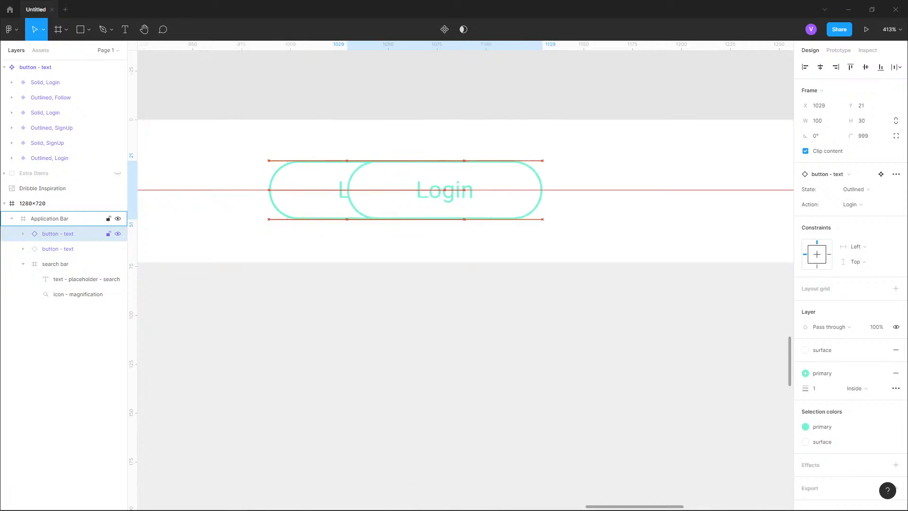
pyautogui.hotkey('shift', 'Right')
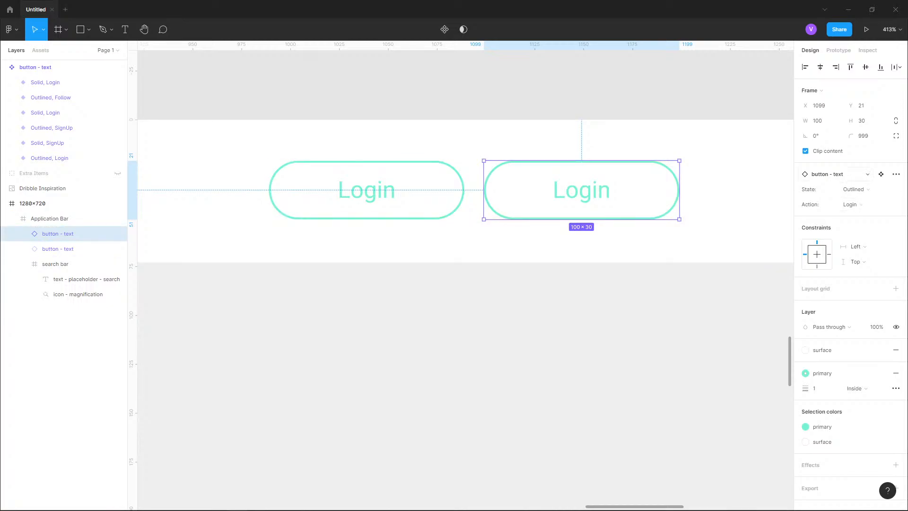
# - Set the right Login instance's Action property to SignUp
pyautogui.click(869, 205)
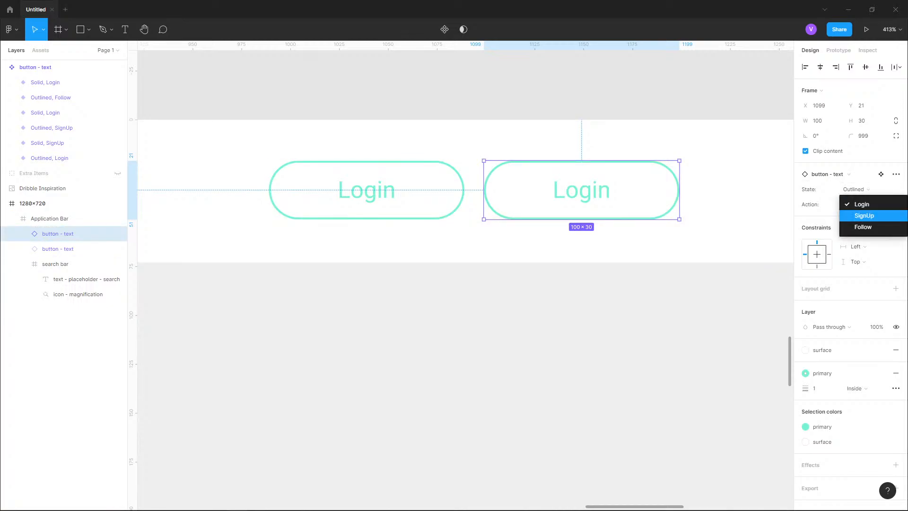
pyautogui.click(856, 215)
pyautogui.click(849, 174)
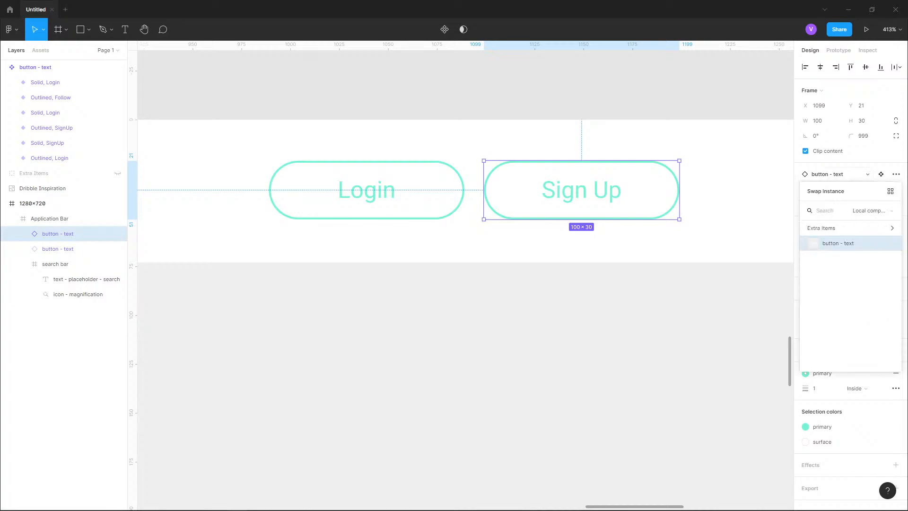
pyautogui.click(866, 174)
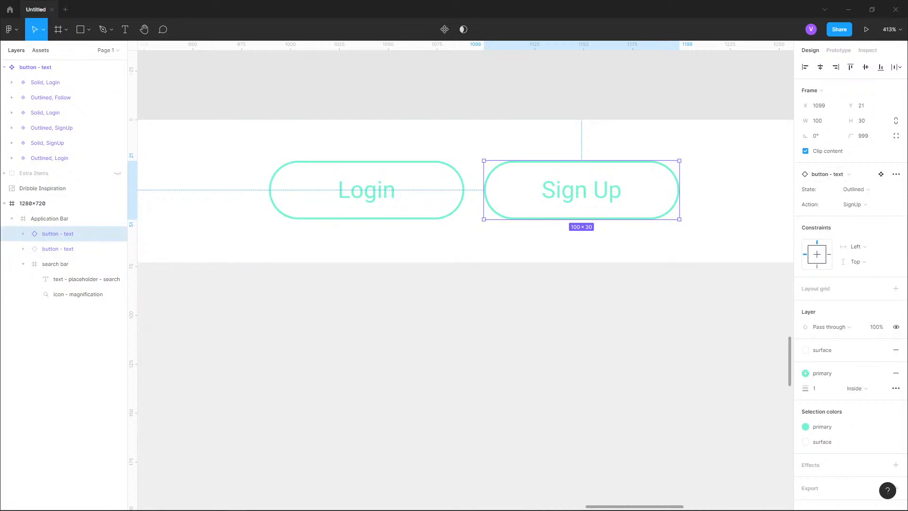
pyautogui.click(41, 50)
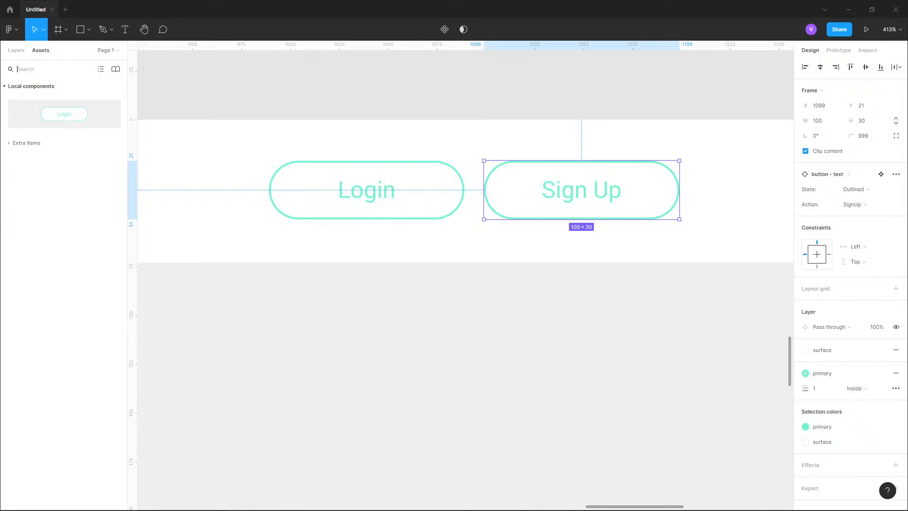
pyautogui.moveTo(64, 114); pyautogui.dragTo(491, 244)
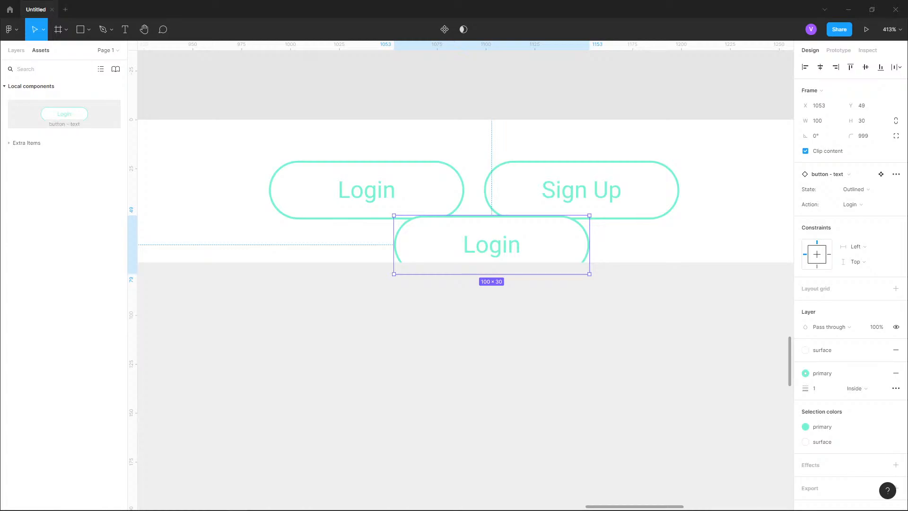
pyautogui.scroll(-10, 616, 176)
pyautogui.moveTo(616, 176); pyautogui.dragTo(766, 180)
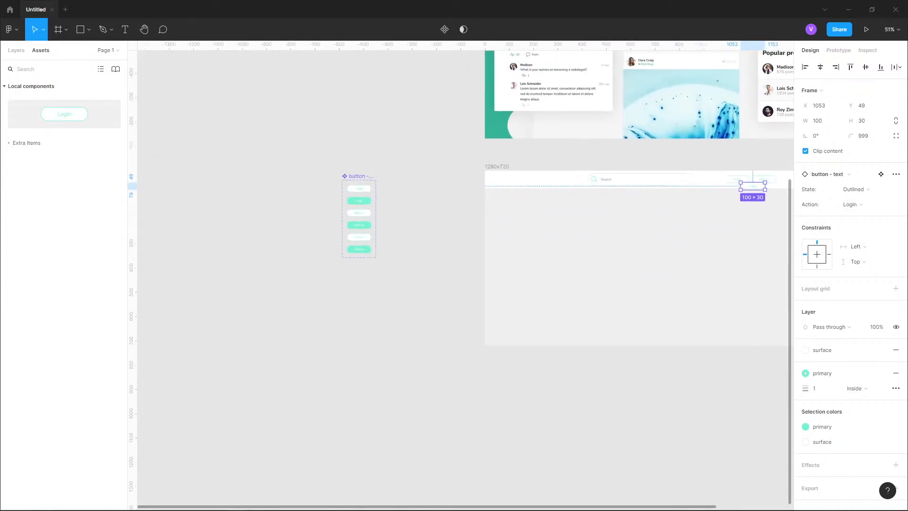
pyautogui.scroll(6, 332, 205)
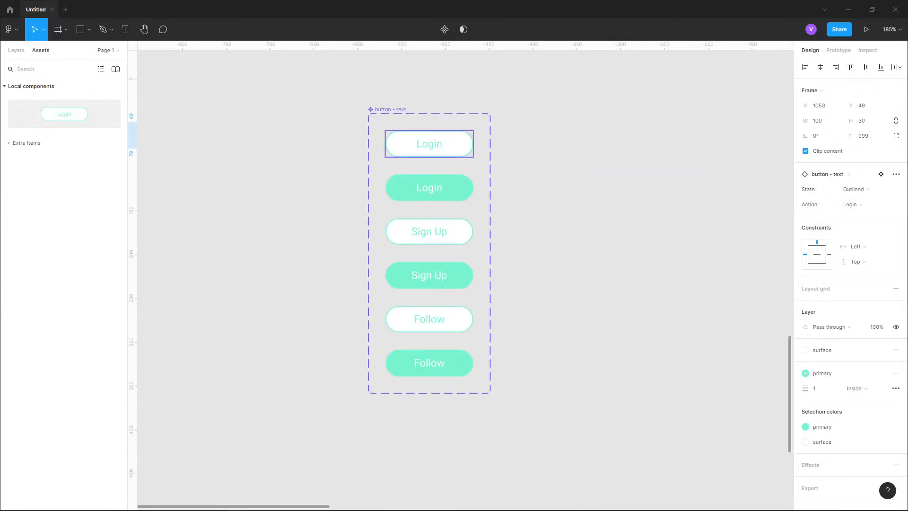
pyautogui.scroll(-7, 220, 171)
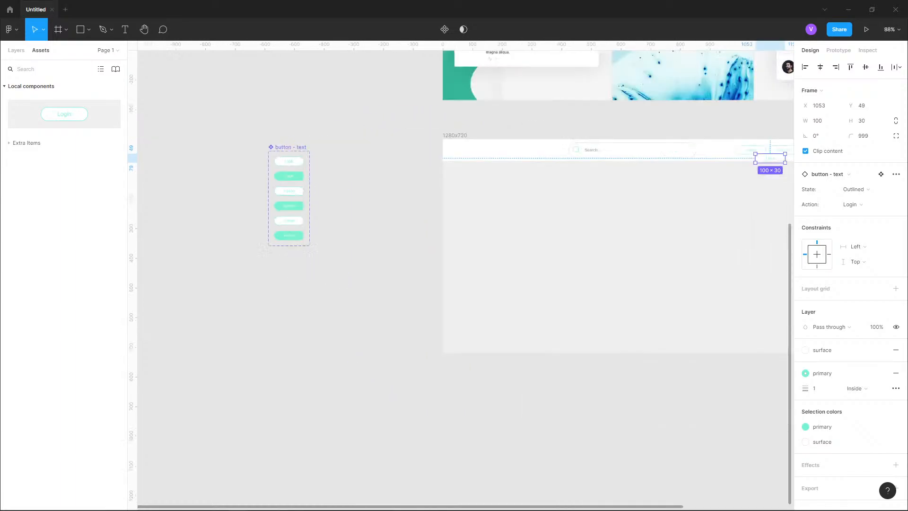
pyautogui.moveTo(605, 159); pyautogui.dragTo(500, 214)
pyautogui.scroll(5, 499, 214)
pyautogui.scroll(5, 490, 212)
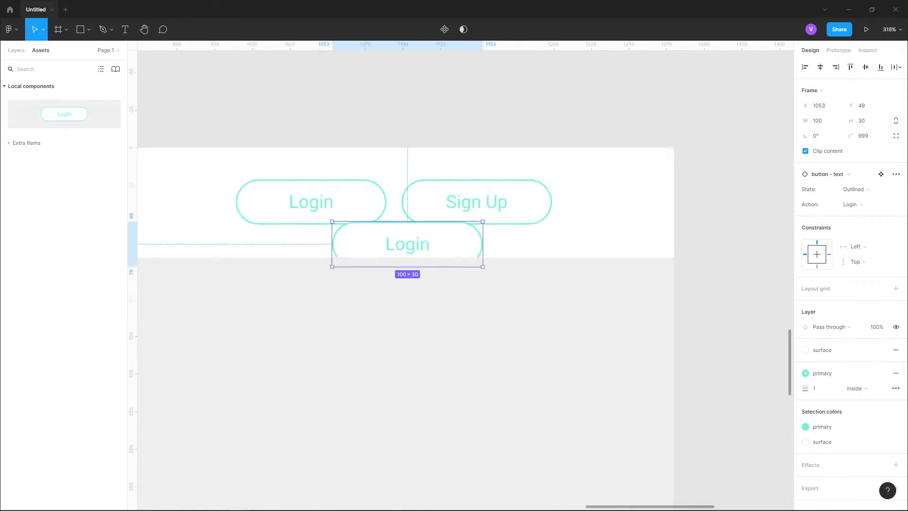
pyautogui.press('Delete')
# - Switch the Sign Up instance's State to Solid and reselect SignUp as its Action
pyautogui.click(490, 211)
pyautogui.doubleClick(490, 210)
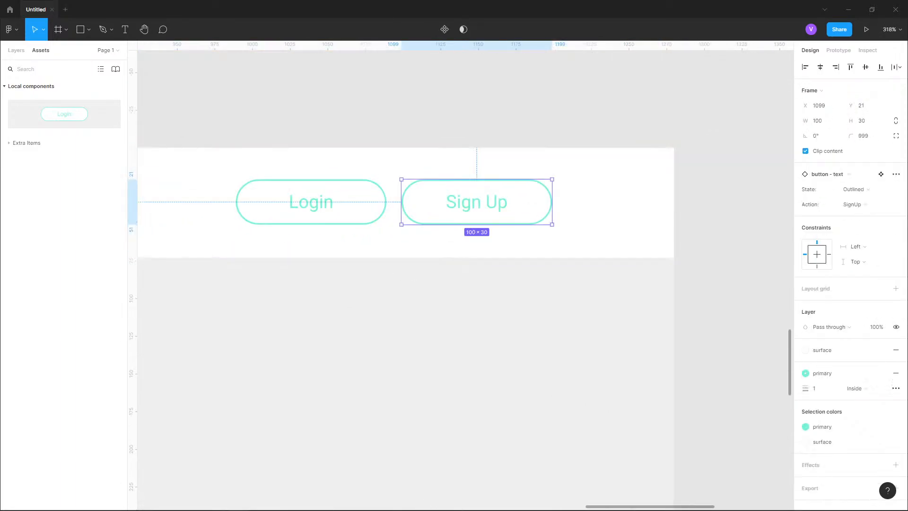
pyautogui.click(870, 189)
pyautogui.click(865, 199)
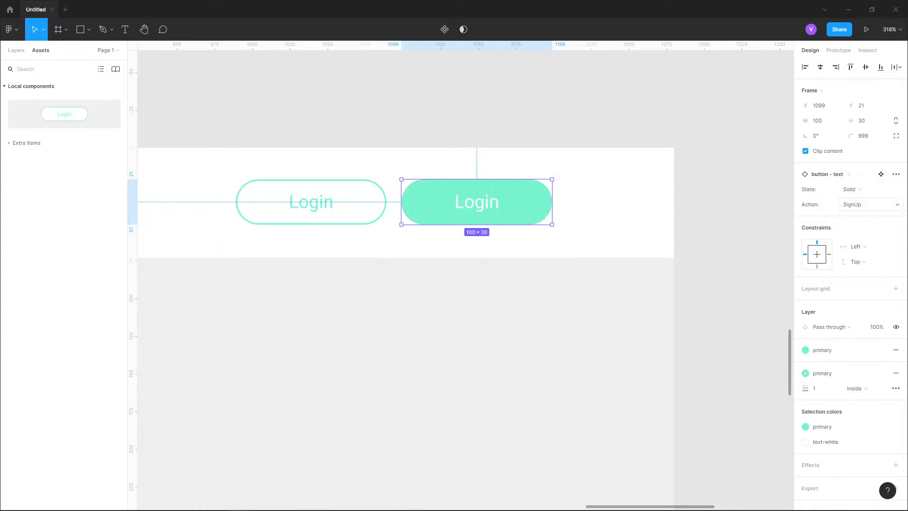
pyautogui.click(870, 204)
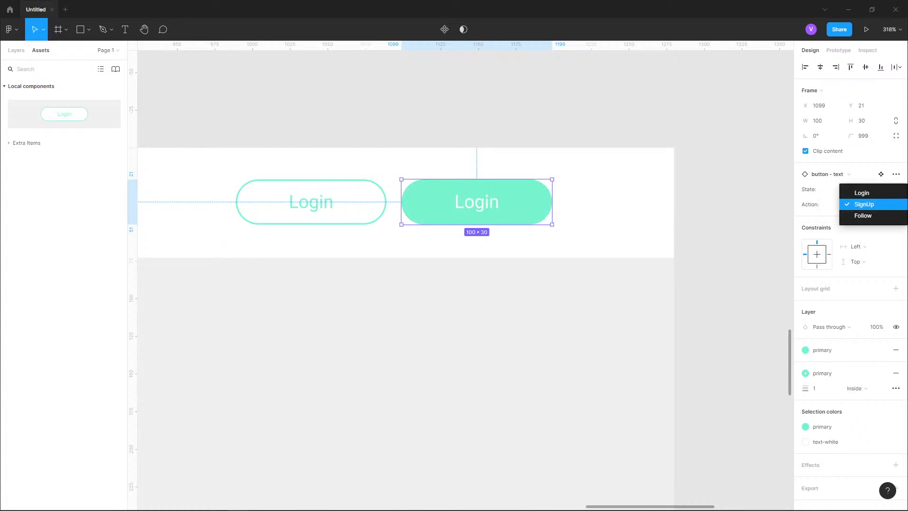
pyautogui.click(869, 204)
# - In the button component set, set the fourth variant's Action property to SignUp
pyautogui.scroll(-7, 622, 193)
pyautogui.scroll(3, 321, 205)
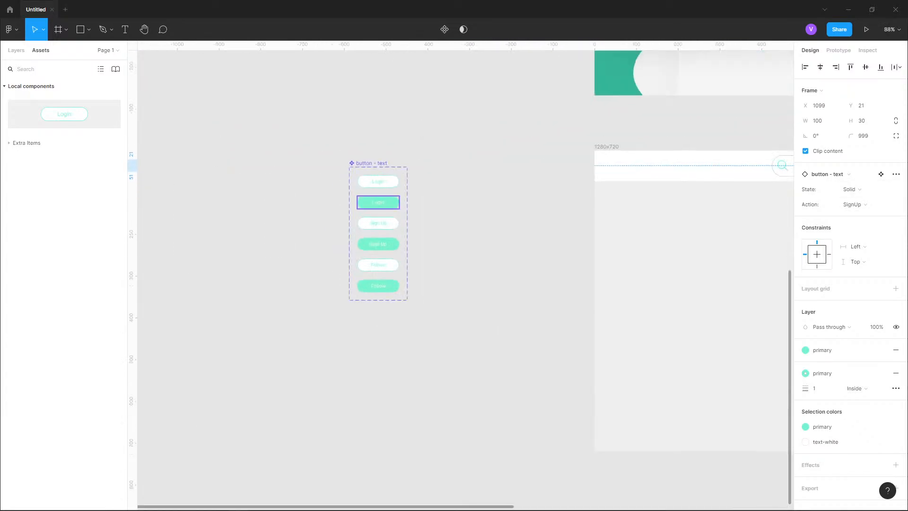
pyautogui.scroll(3, 372, 209)
pyautogui.click(386, 282)
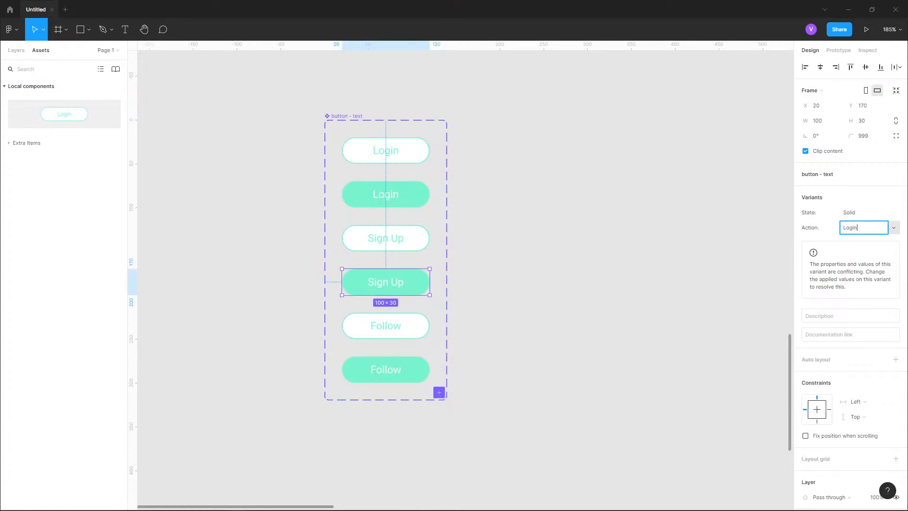
pyautogui.click(849, 228)
pyautogui.click(864, 238)
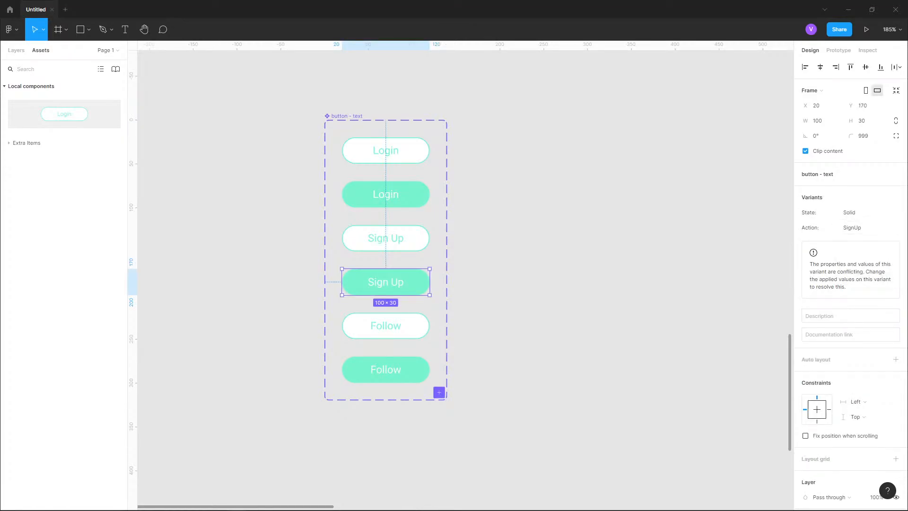
# - Delete the right header button and duplicate the Login instance into its place at x 1099
pyautogui.click(239, 239)
pyautogui.scroll(-5, 238, 239)
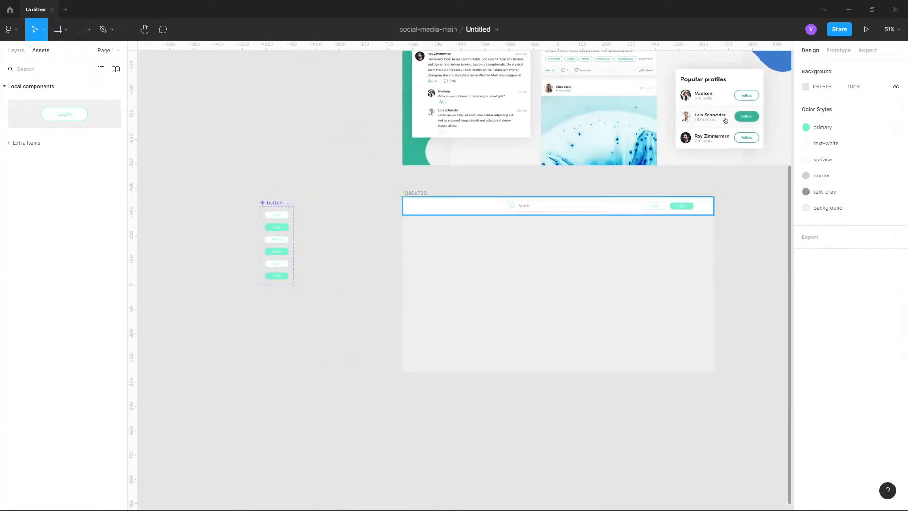
pyautogui.scroll(3, 752, 211)
pyautogui.scroll(3, 658, 187)
pyautogui.doubleClick(570, 231)
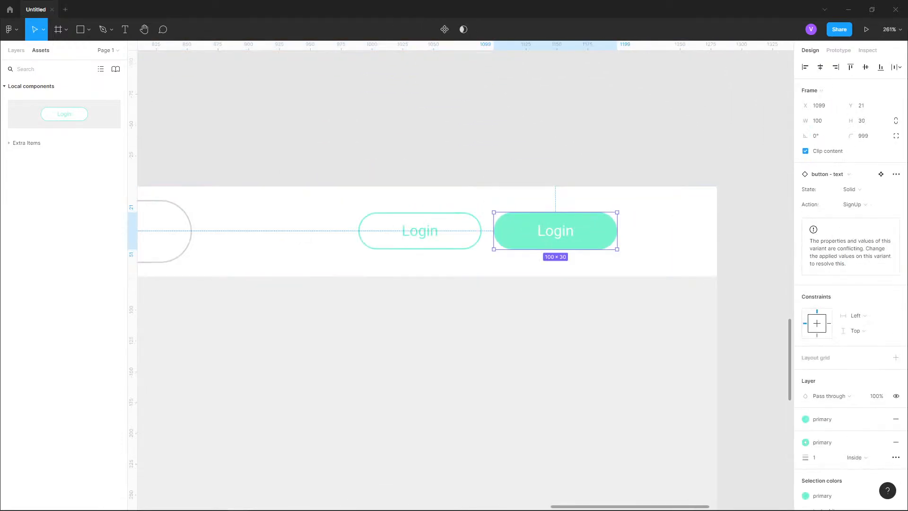
pyautogui.click(855, 204)
pyautogui.click(864, 204)
pyautogui.press('Delete')
pyautogui.click(420, 231)
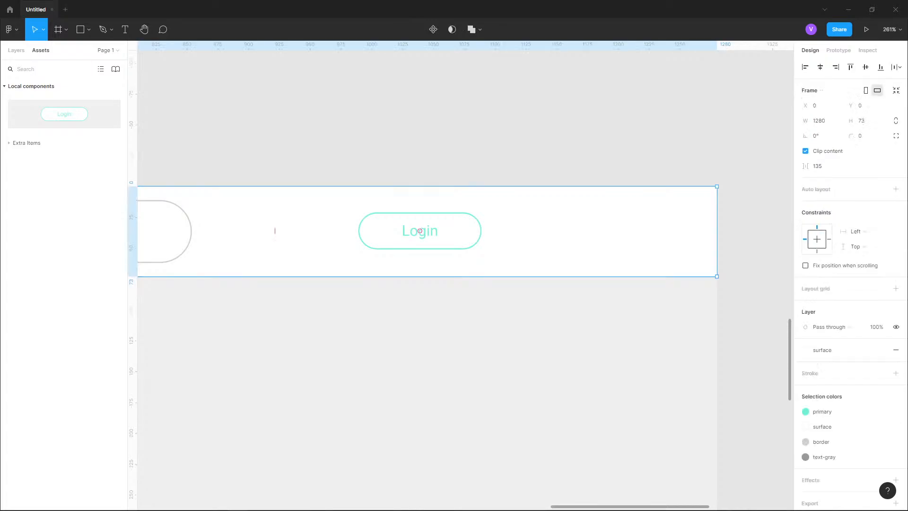
pyautogui.click(420, 231)
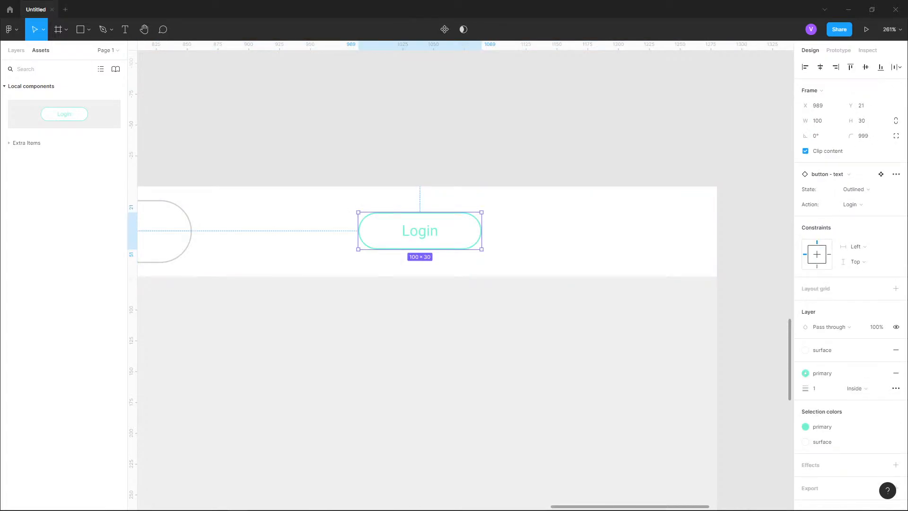
pyautogui.moveTo(420, 230); pyautogui.dragTo(555, 231)
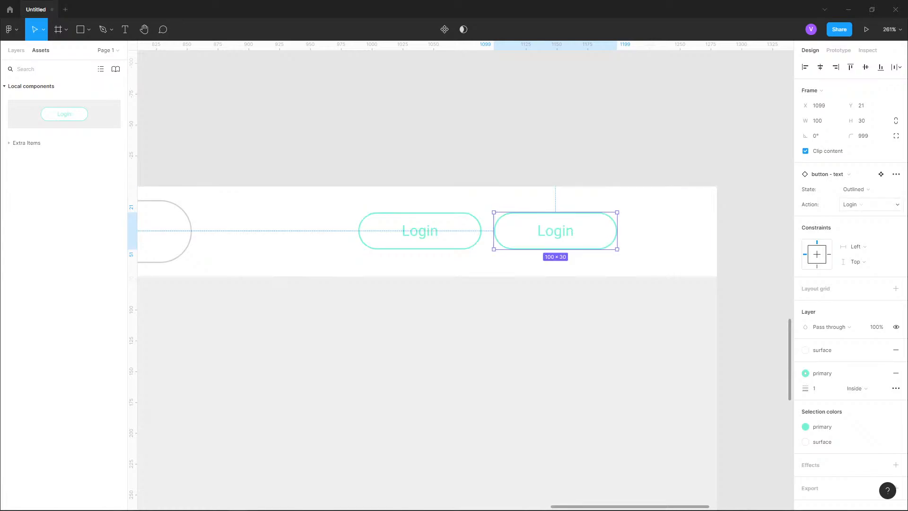
# - Set the duplicated instance's Action to SignUp and its State to Solid
pyautogui.click(870, 204)
pyautogui.click(858, 214)
pyautogui.click(869, 190)
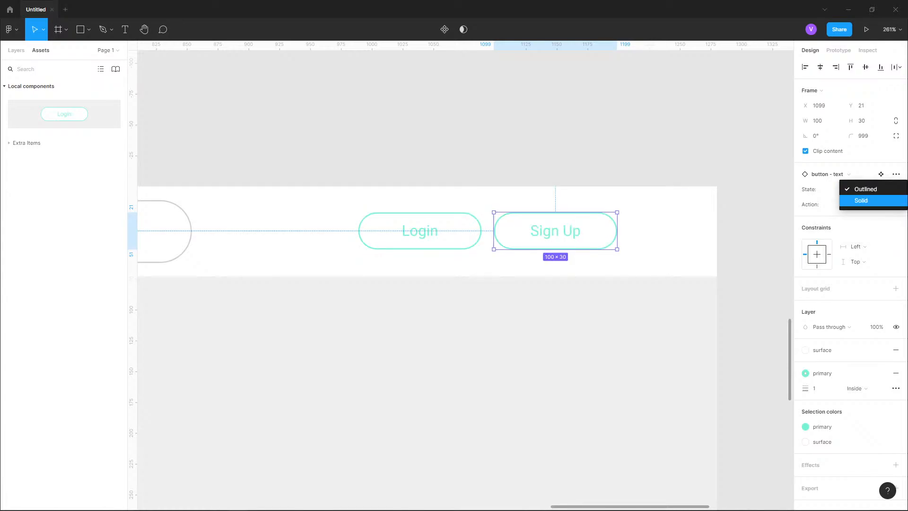
pyautogui.click(858, 200)
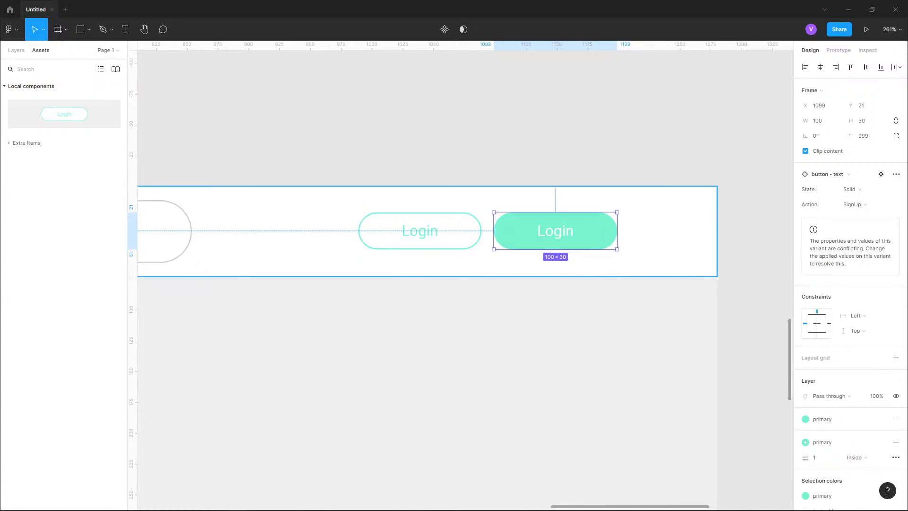
# - In the component set, change the second variant's Action property to Login
pyautogui.scroll(-10, 783, 162)
pyautogui.scroll(4, 358, 181)
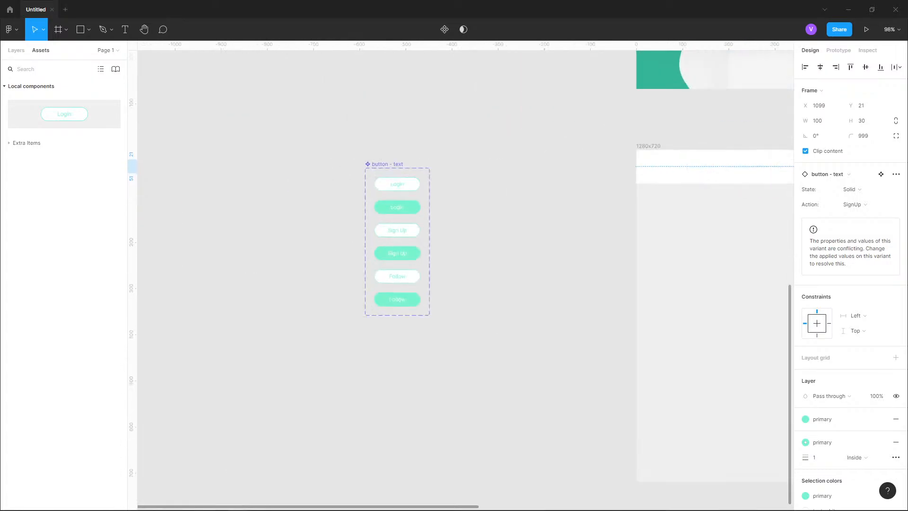
pyautogui.scroll(4, 362, 188)
pyautogui.click(416, 181)
pyautogui.click(390, 142)
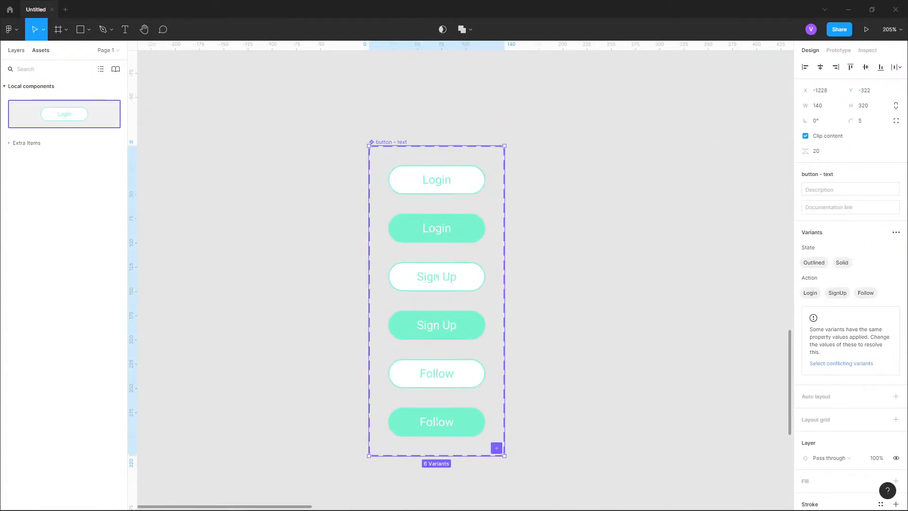
pyautogui.hotkey('alt', '1')
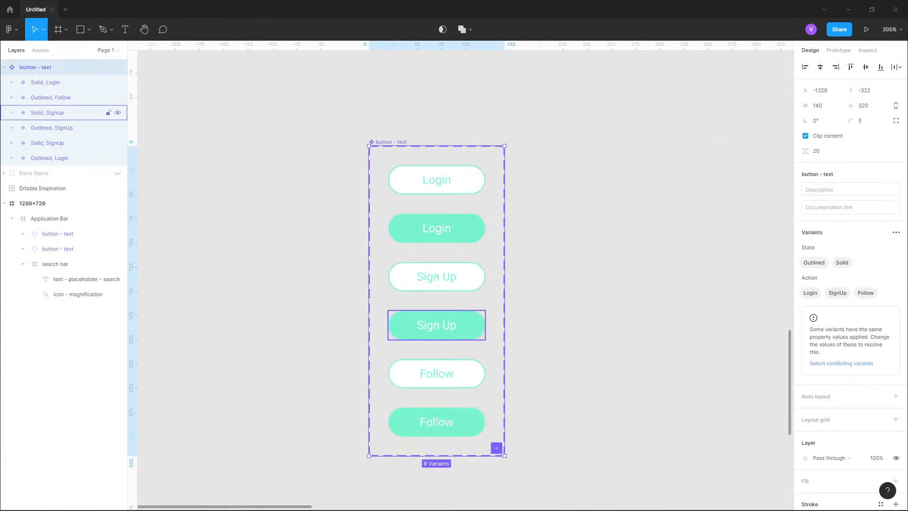
pyautogui.click(49, 158)
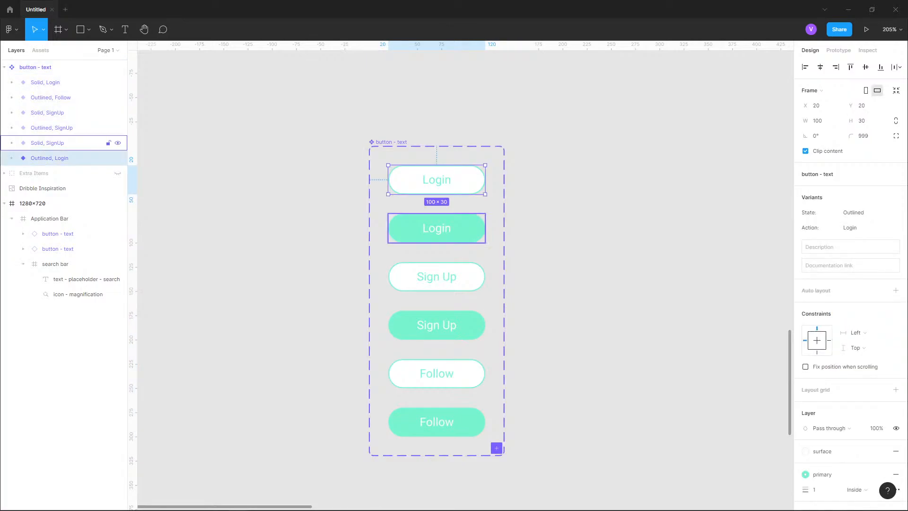
pyautogui.click(47, 142)
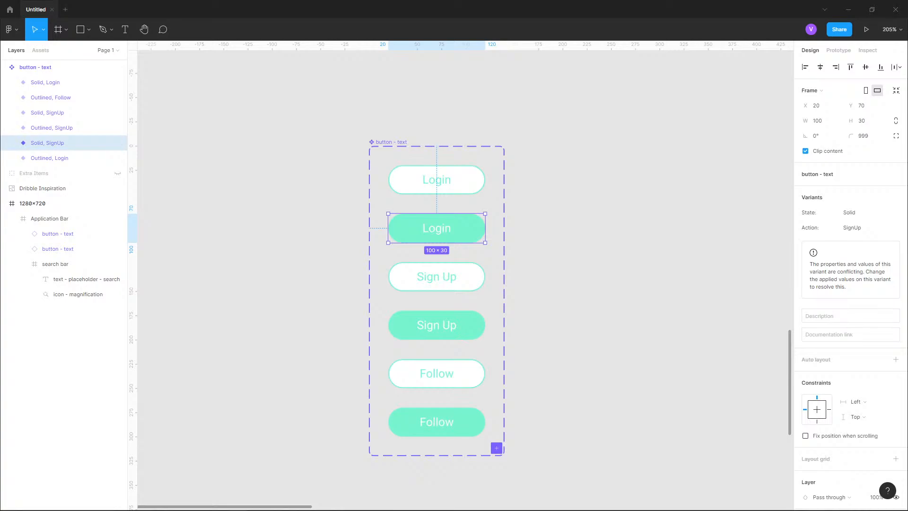
pyautogui.click(867, 228)
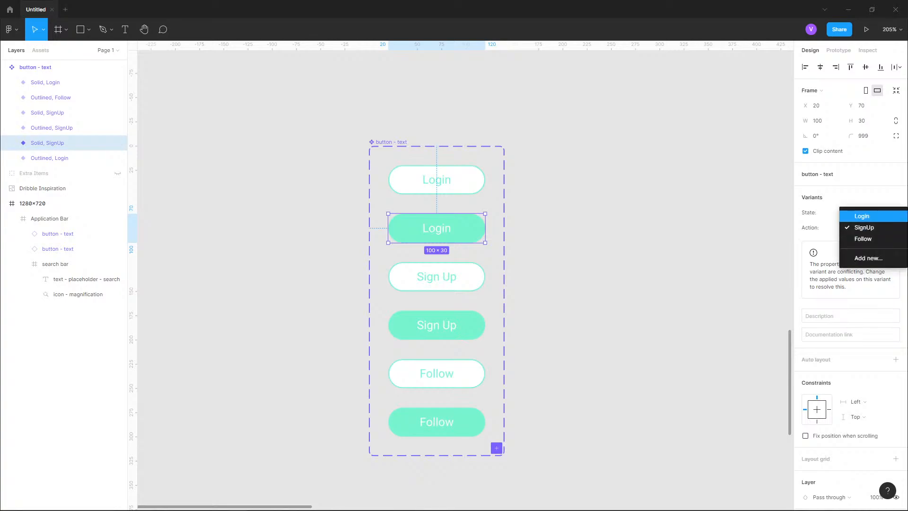
pyautogui.click(860, 214)
pyautogui.hotkey('ctrl', 'z')
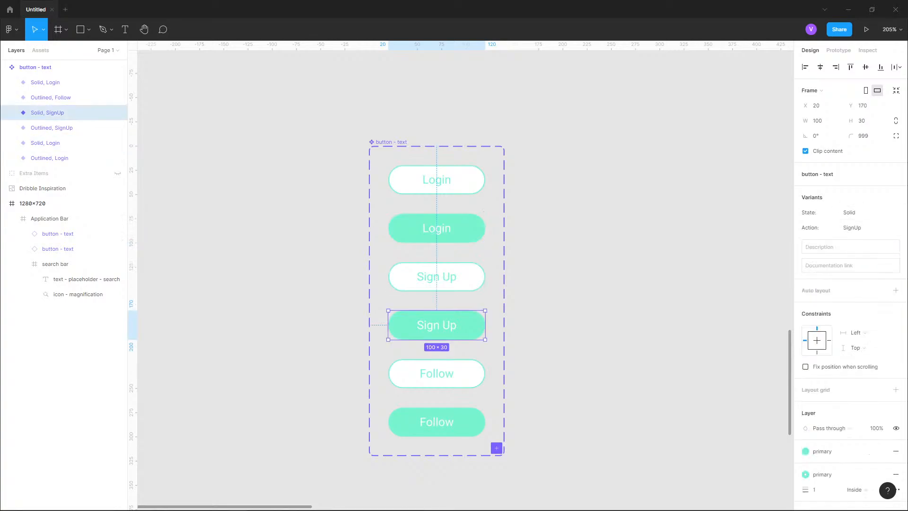
# - Check the State and Action properties of each variant in the component set
pyautogui.click(867, 227)
pyautogui.click(865, 227)
pyautogui.click(437, 277)
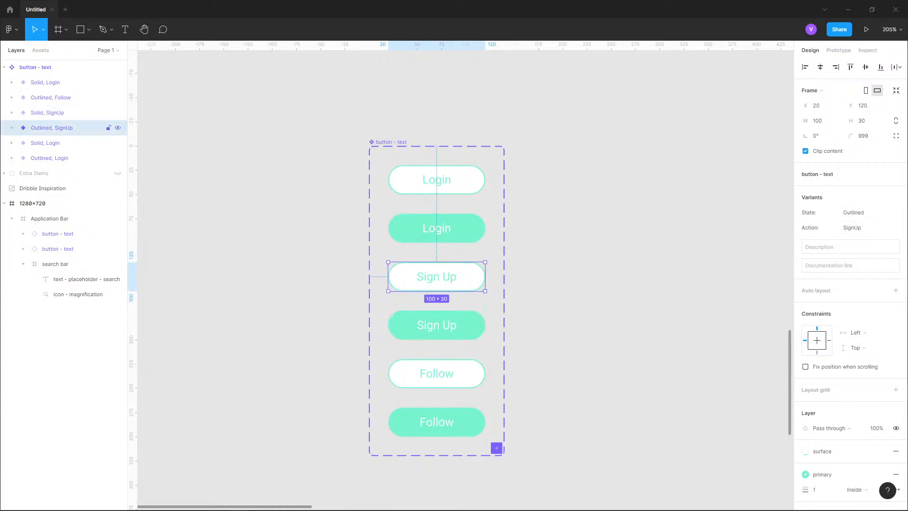
pyautogui.click(436, 325)
pyautogui.click(436, 373)
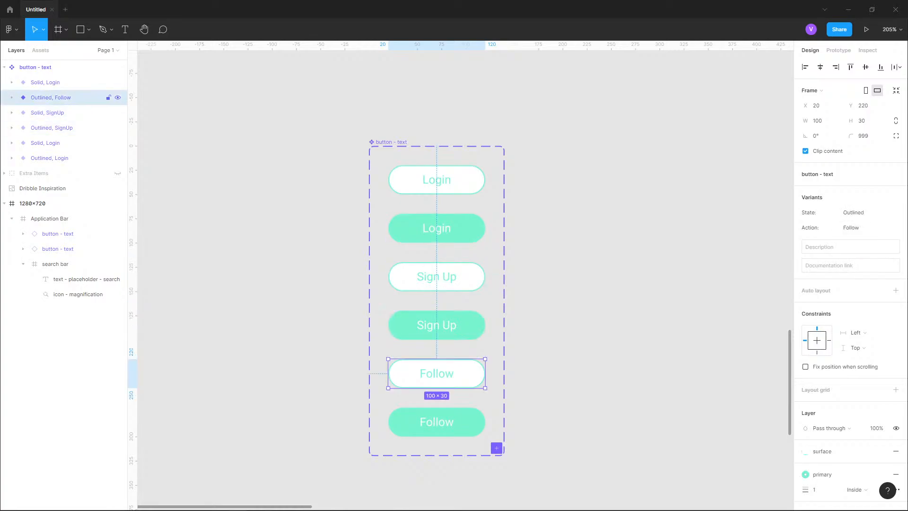
pyautogui.click(437, 421)
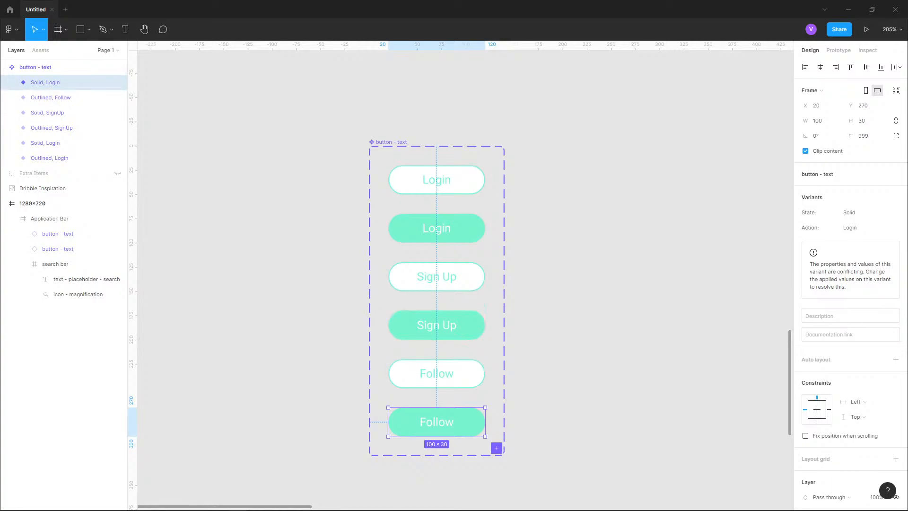
# - Set the right header instance's Action back to SignUp
pyautogui.scroll(-7, 162, 163)
pyautogui.scroll(4, 689, 151)
pyautogui.scroll(2, 697, 147)
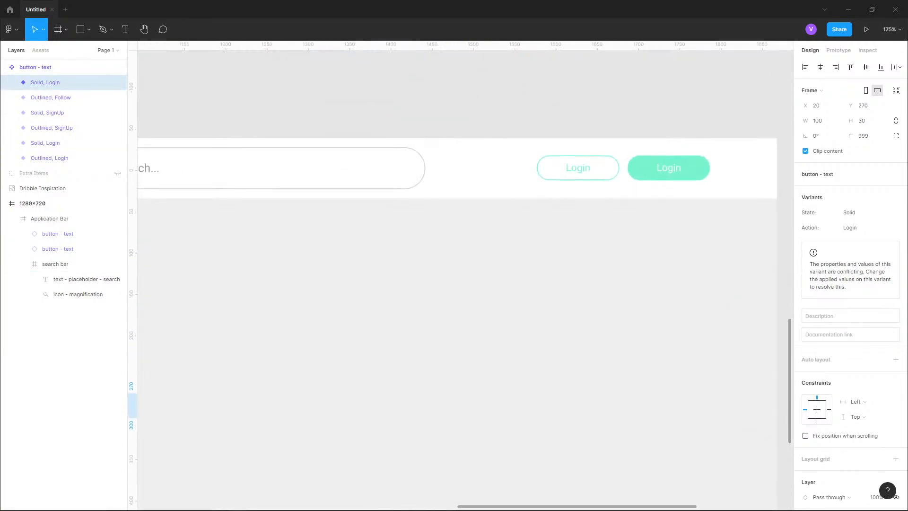
pyautogui.click(697, 148)
pyautogui.click(58, 234)
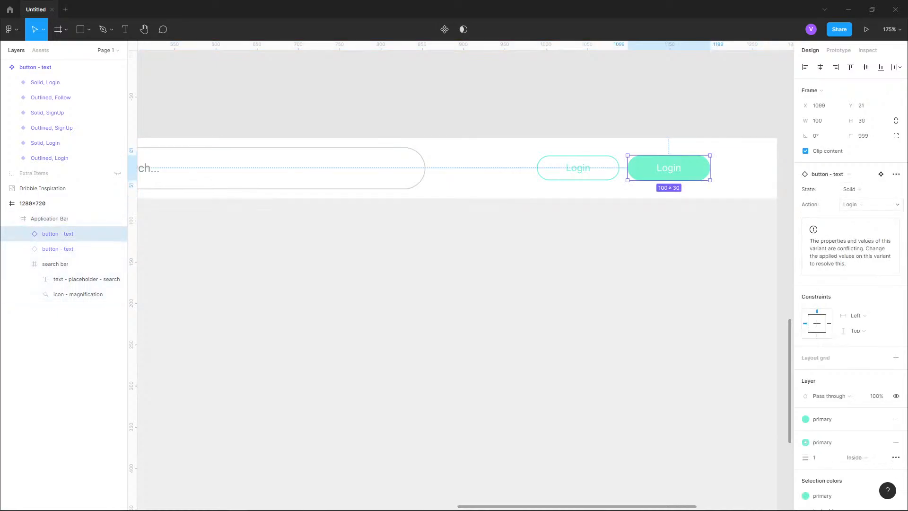
pyautogui.click(849, 204)
pyautogui.click(864, 216)
pyautogui.press('Escape')
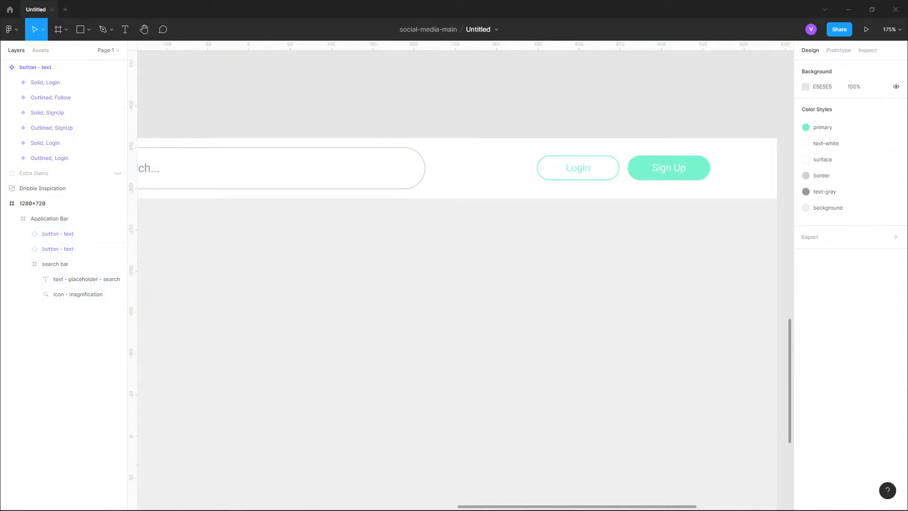
# - Draw a rectangle about 561 × 614 below the header inside the 1280×720 frame
pyautogui.scroll(-6, 660, 282)
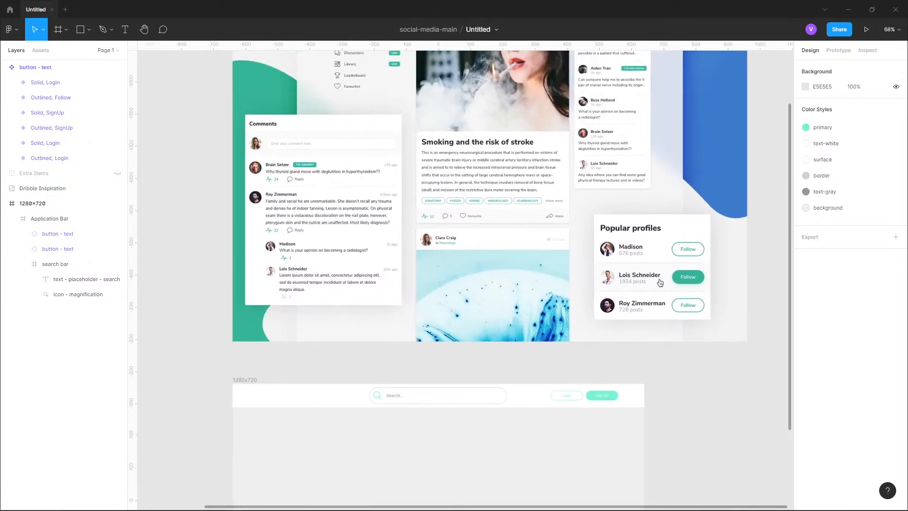
pyautogui.moveTo(660, 282); pyautogui.dragTo(636, 422)
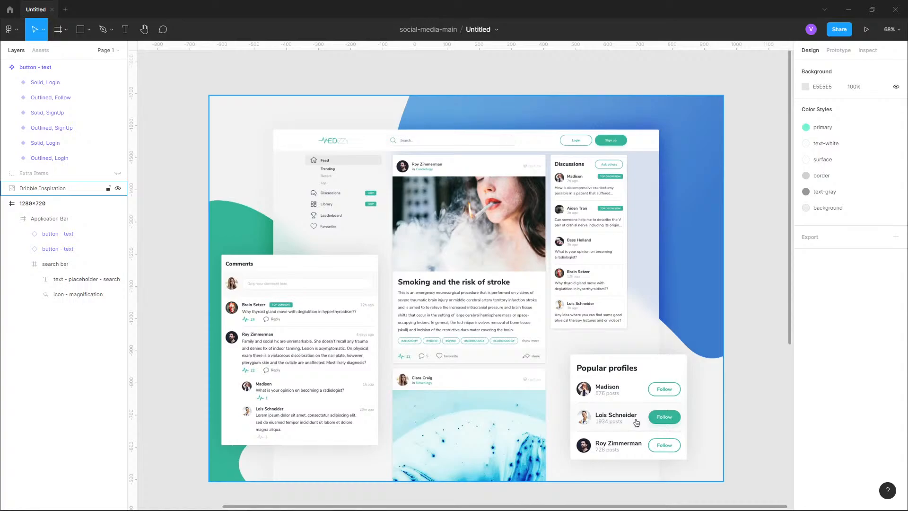
pyautogui.scroll(5, 636, 422)
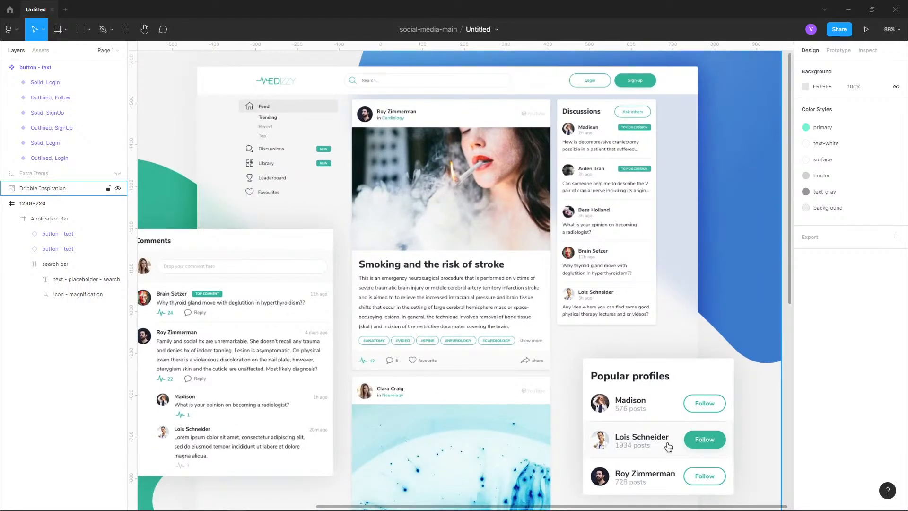
pyautogui.scroll(-5, 668, 446)
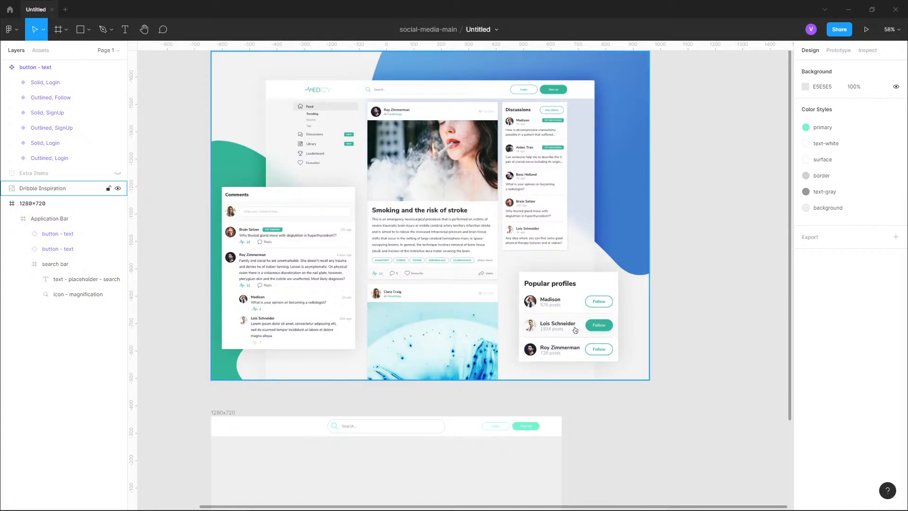
pyautogui.scroll(-1, 575, 330)
pyautogui.scroll(-5, 577, 283)
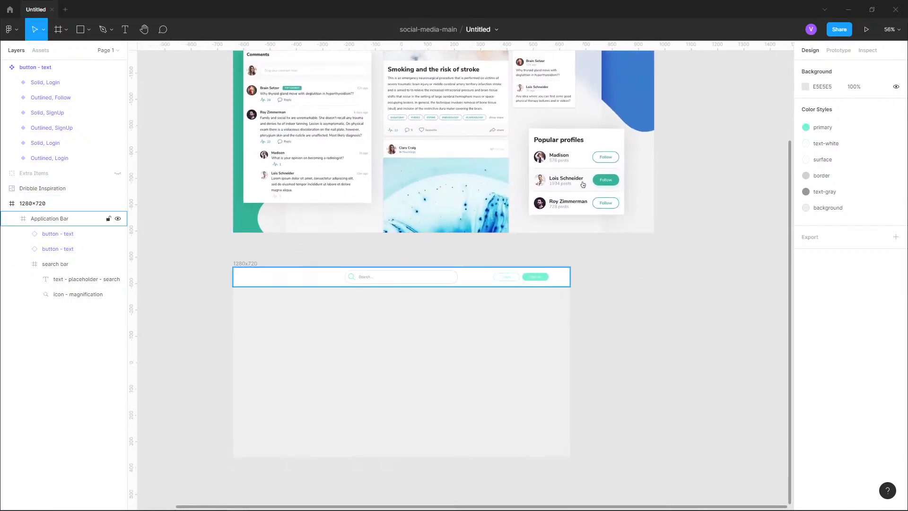
pyautogui.press('r')
pyautogui.moveTo(324, 295)
pyautogui.mouseDown()
pyautogui.moveTo(472, 445)
pyautogui.moveTo(472, 456)
pyautogui.mouseUp()
# - Set the rectangle's width to 550 and centre it horizontally in the frame
pyautogui.moveTo(583, 184); pyautogui.dragTo(538, 310)
pyautogui.scroll(-4, 360, 416)
pyautogui.scroll(2, 383, 406)
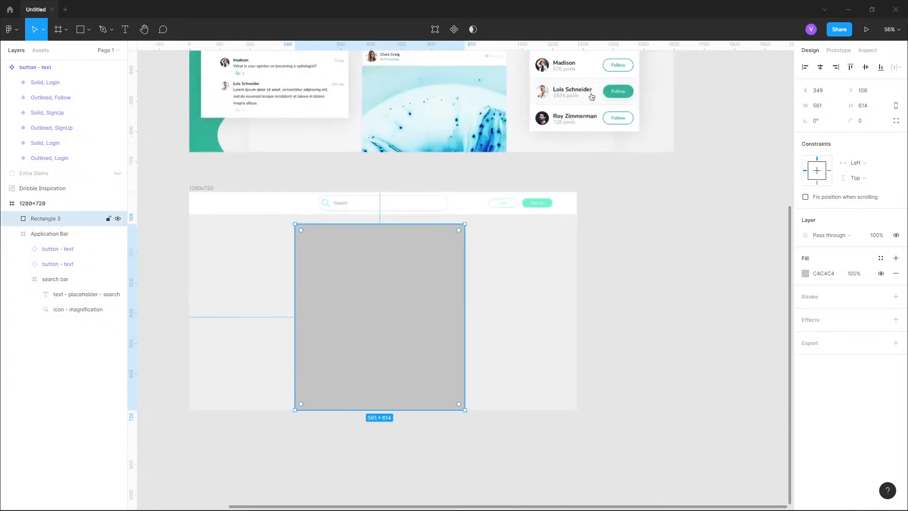
pyautogui.moveTo(396, 298); pyautogui.dragTo(403, 292)
pyautogui.click(817, 105)
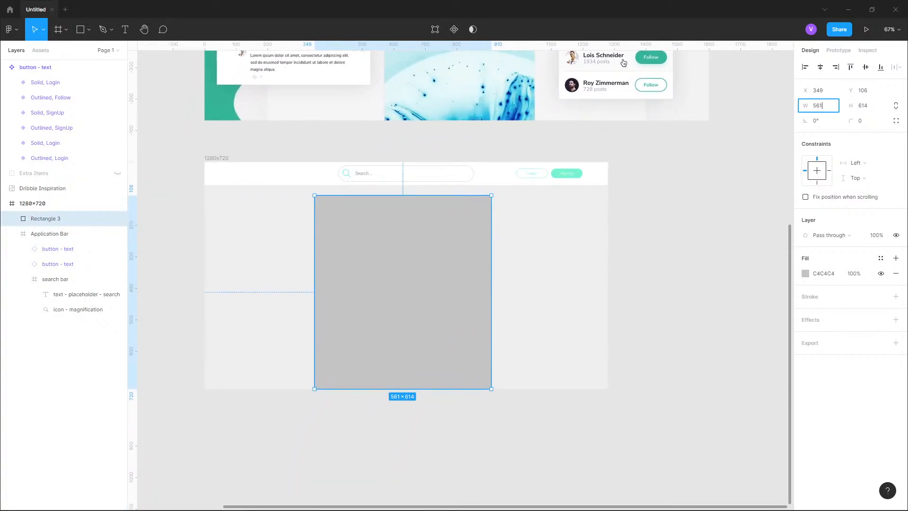
pyautogui.write('550')
pyautogui.press('Return')
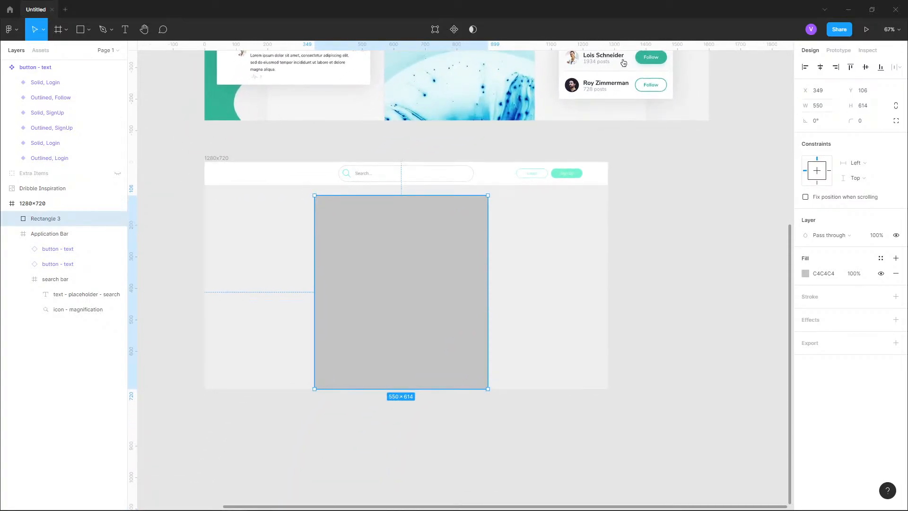
pyautogui.moveTo(401, 292); pyautogui.dragTo(406, 287)
# - Nudge the rectangle down to 30 px below the header
pyautogui.scroll(8, 407, 213)
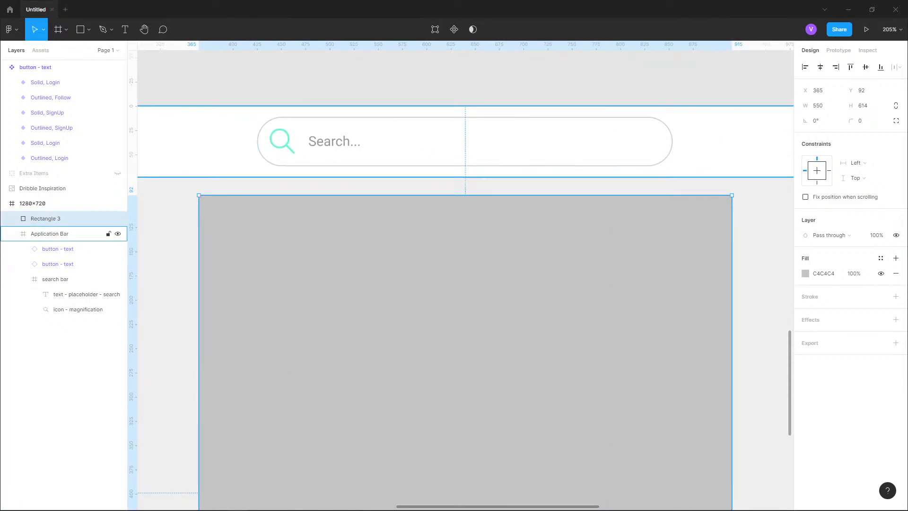
pyautogui.press('Down')
pyautogui.hotkey('shift', 'Down')
pyautogui.press('alt')
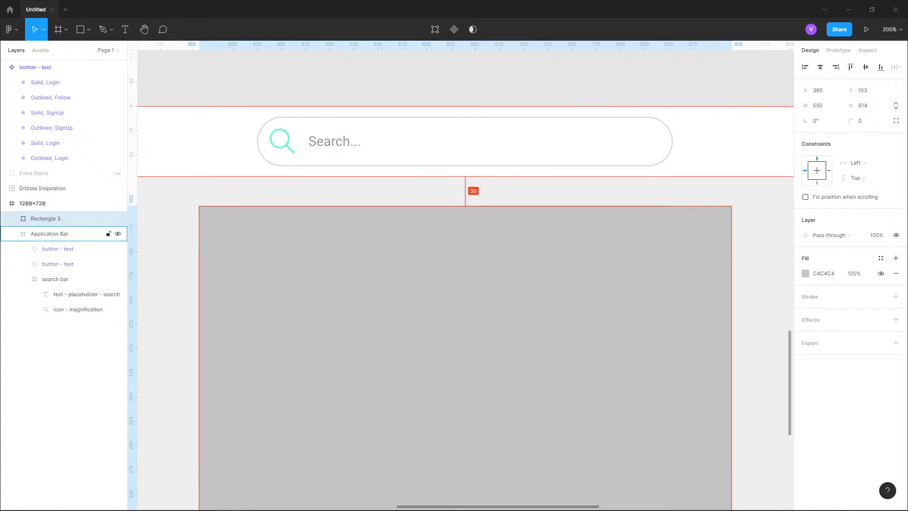
# - Examine the spacing between the header and content cards in the inspiration design
pyautogui.scroll(-10, 348, 248)
pyautogui.scroll(4, 526, 332)
pyautogui.scroll(8, 378, 131)
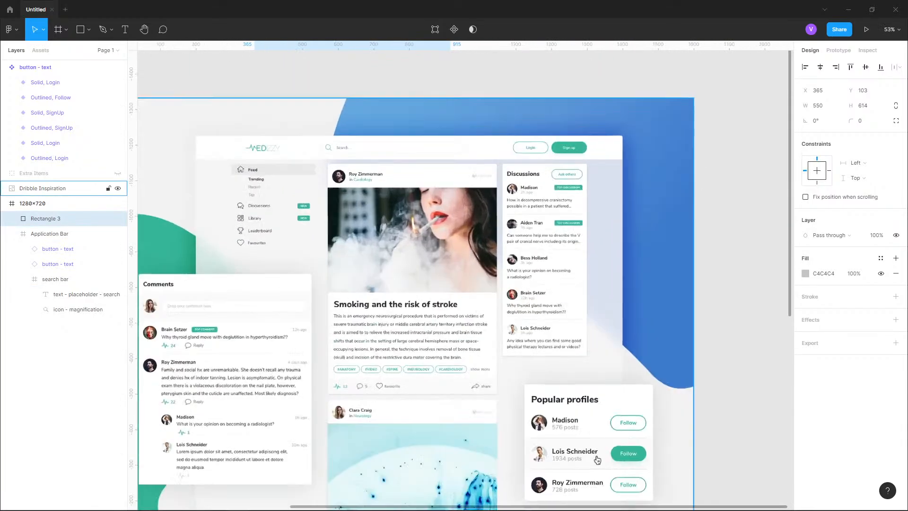
pyautogui.scroll(2, 378, 192)
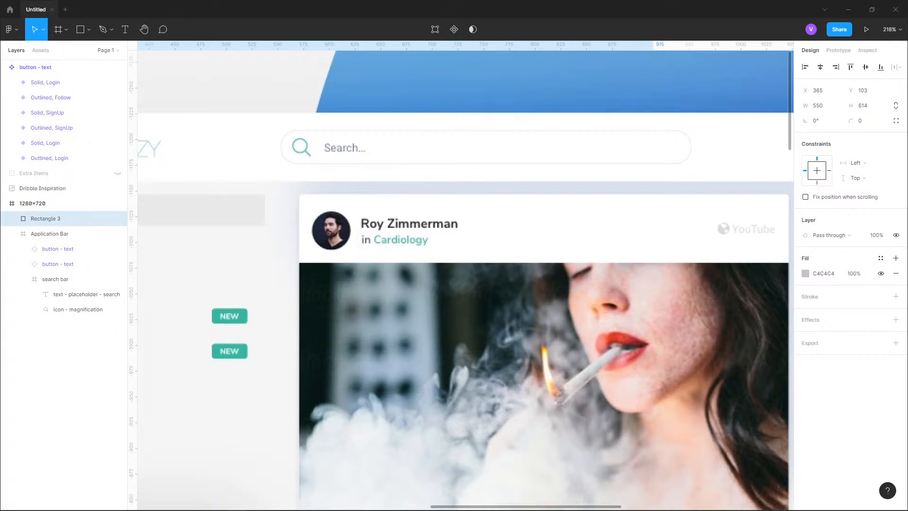
pyautogui.scroll(-6, 463, 283)
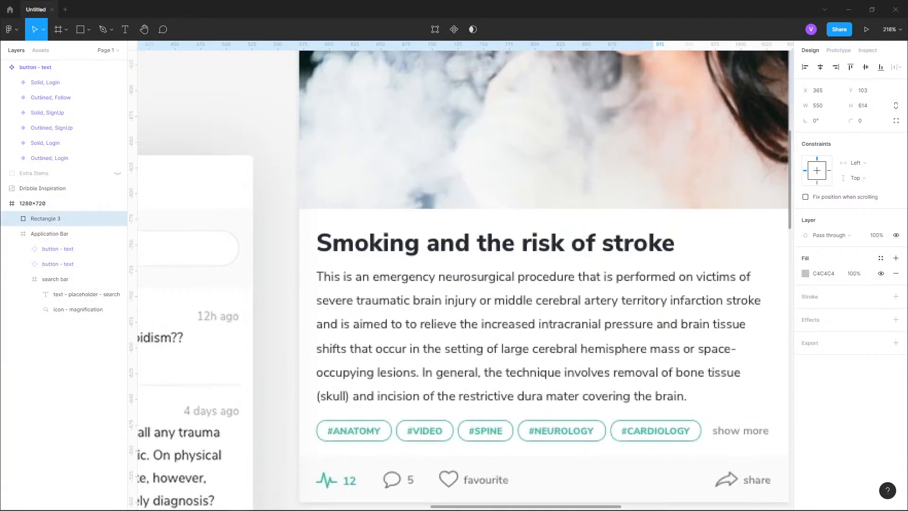
pyautogui.scroll(-10, 636, 180)
pyautogui.scroll(3, 593, 374)
pyautogui.scroll(6, 391, 175)
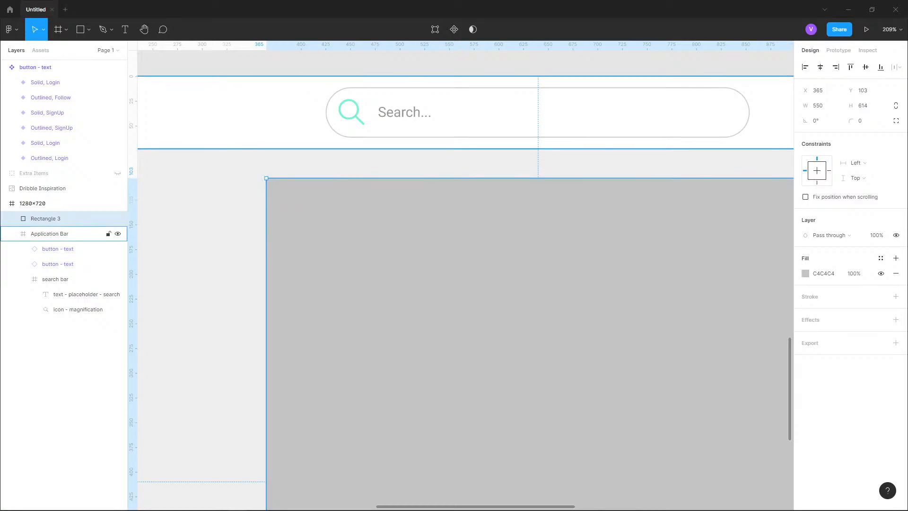
# - Nudge the rectangle back up to Y 83, just below the header
pyautogui.hotkey('shift', 'Up')
pyautogui.hotkey('shift', 'Up')
pyautogui.press('alt')
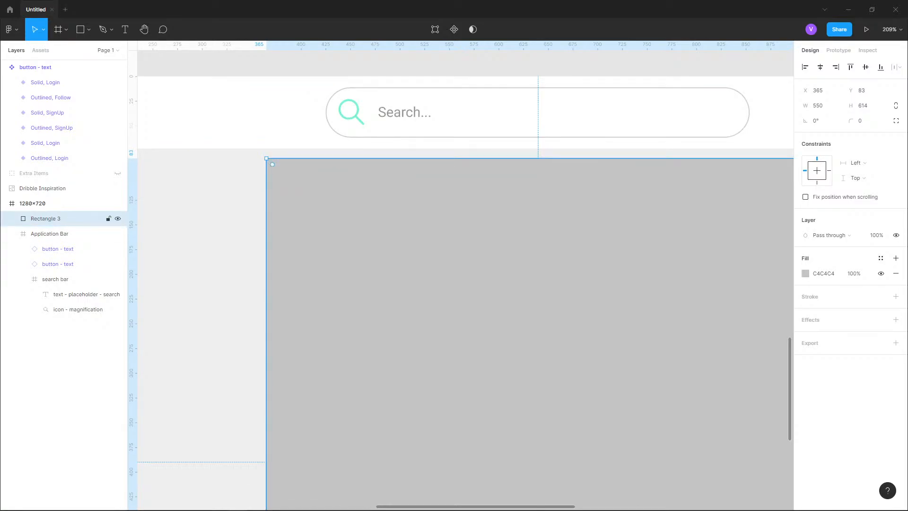
pyautogui.click(57, 233)
pyautogui.doubleClick(454, 112)
pyautogui.press('Escape')
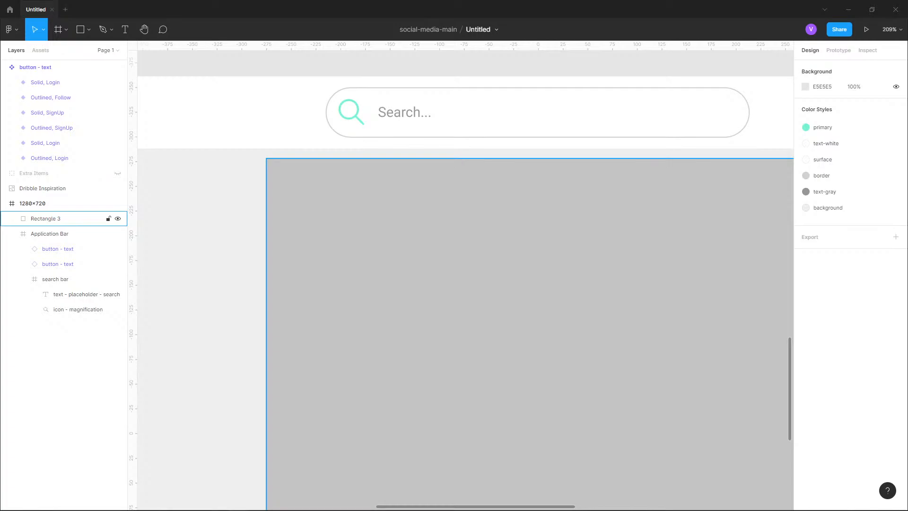
# - Rename the rectangle layer to Main Card
pyautogui.scroll(-8, 286, 234)
pyautogui.scroll(6, 287, 234)
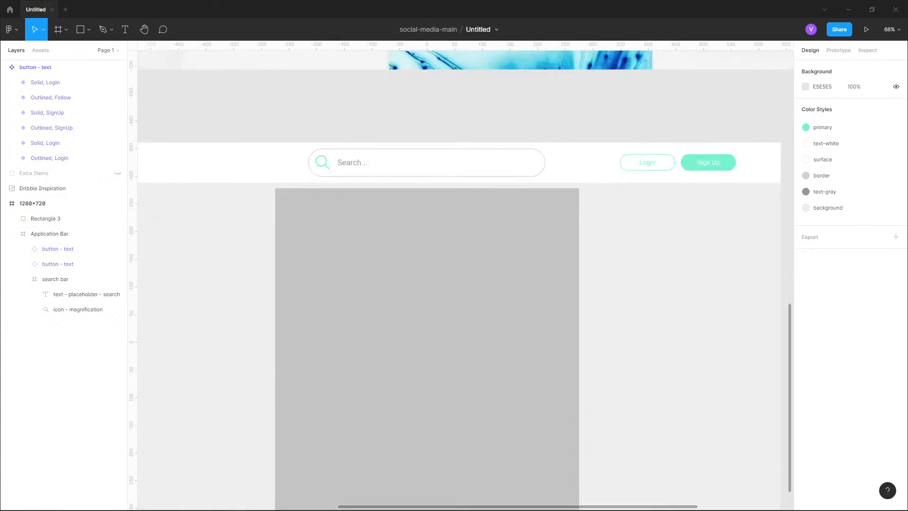
pyautogui.scroll(-6, 287, 234)
pyautogui.scroll(3, 287, 234)
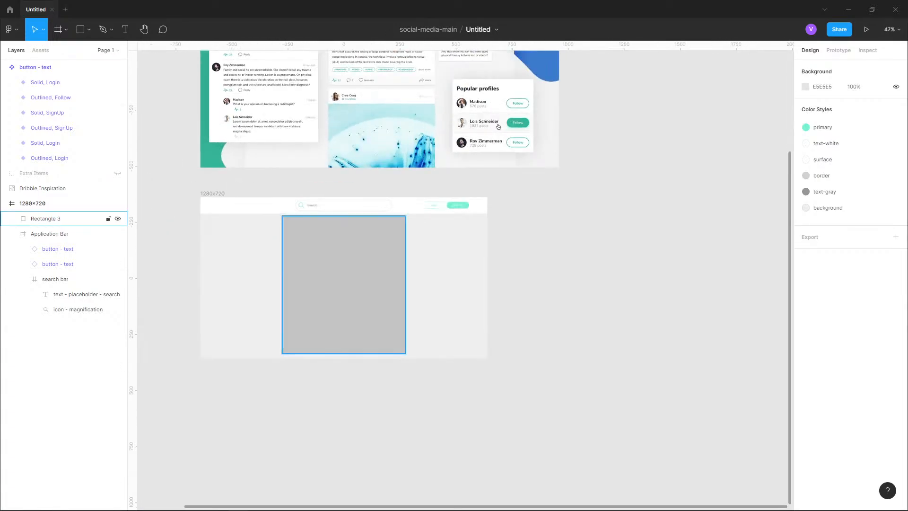
pyautogui.scroll(-3, 287, 235)
pyautogui.scroll(7, 287, 235)
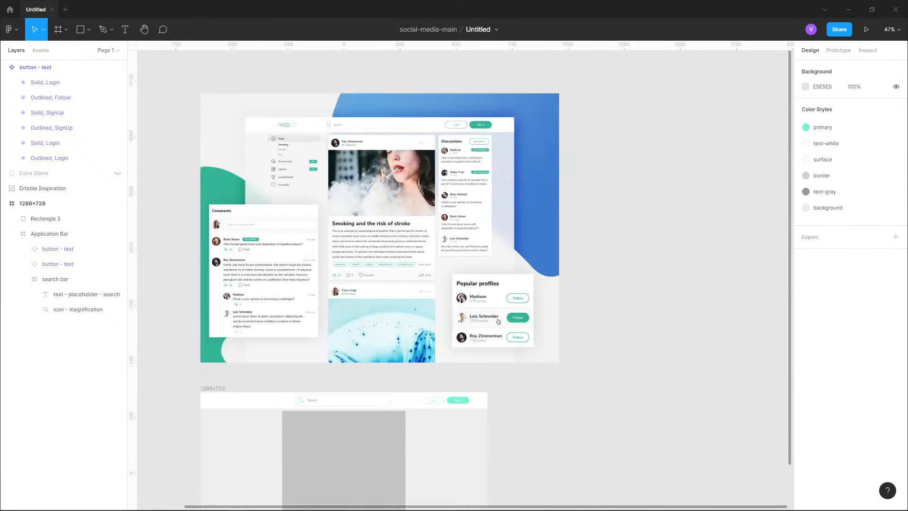
pyautogui.scroll(-10, 287, 234)
pyautogui.scroll(6, 286, 235)
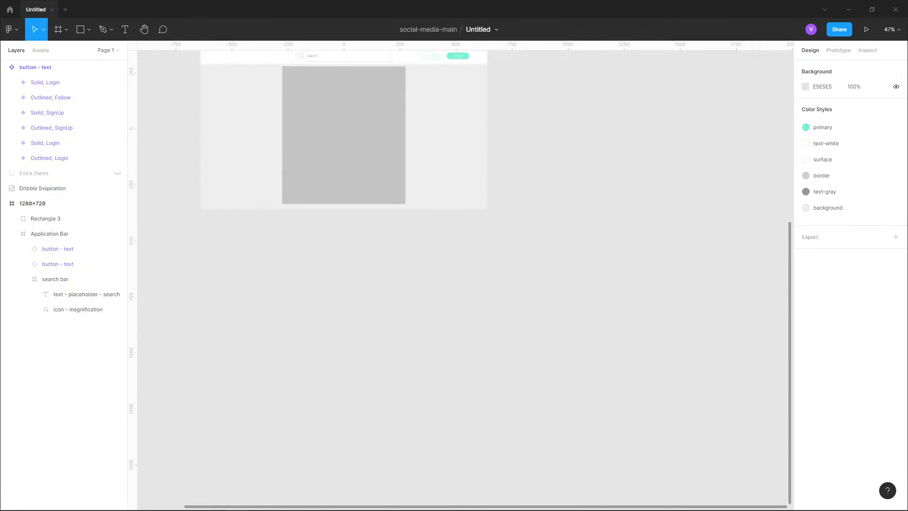
pyautogui.hscroll(-4, 287, 235)
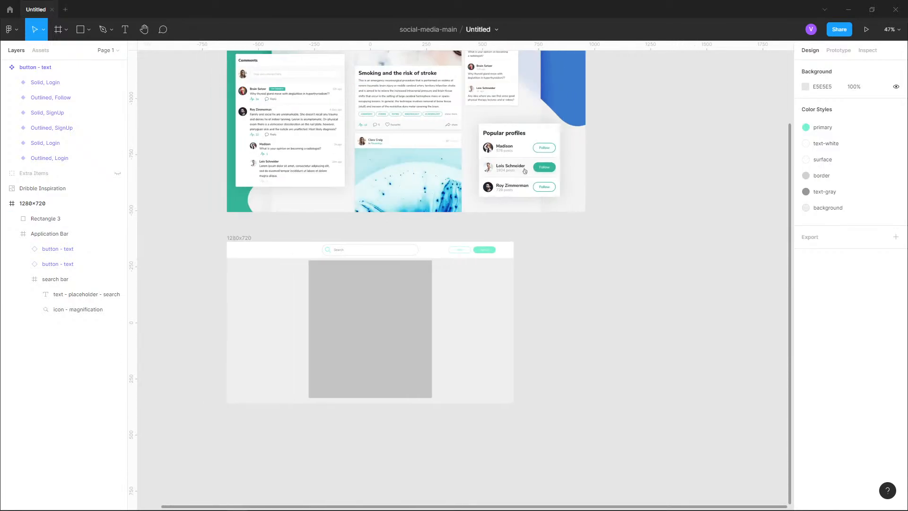
pyautogui.hscroll(9, 287, 235)
pyautogui.hscroll(-6, 466, 274)
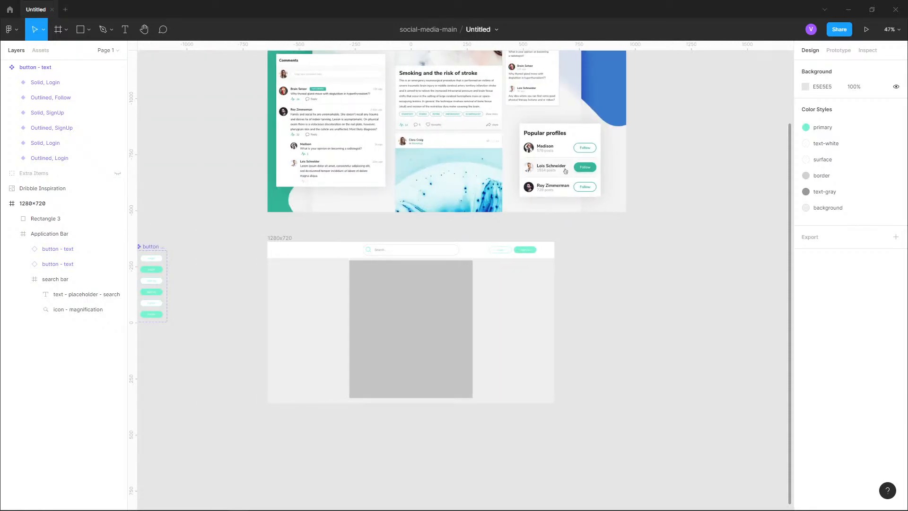
pyautogui.click(52, 218)
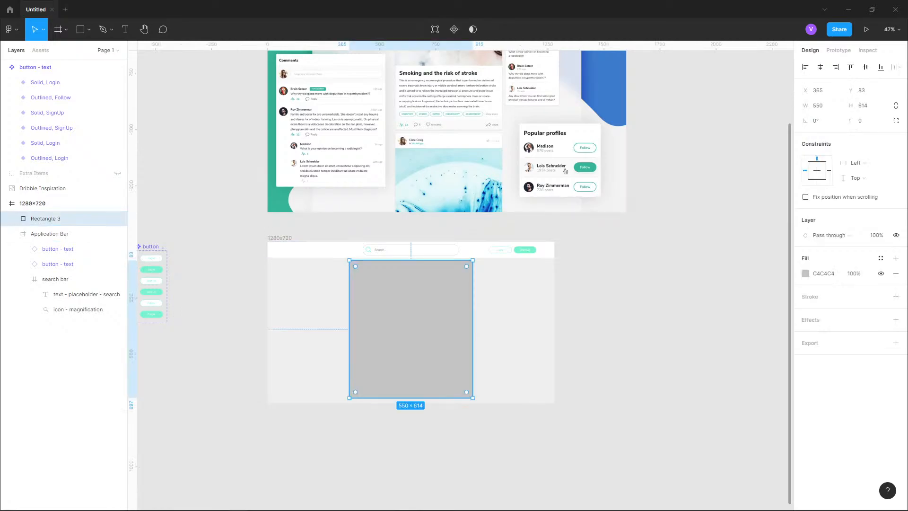
pyautogui.scroll(5, 372, 386)
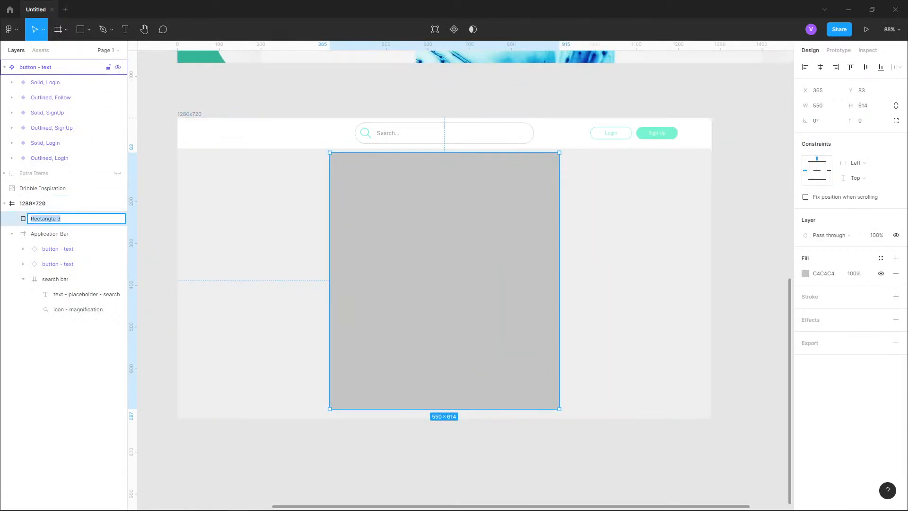
pyautogui.click(4, 67)
pyautogui.doubleClick(46, 127)
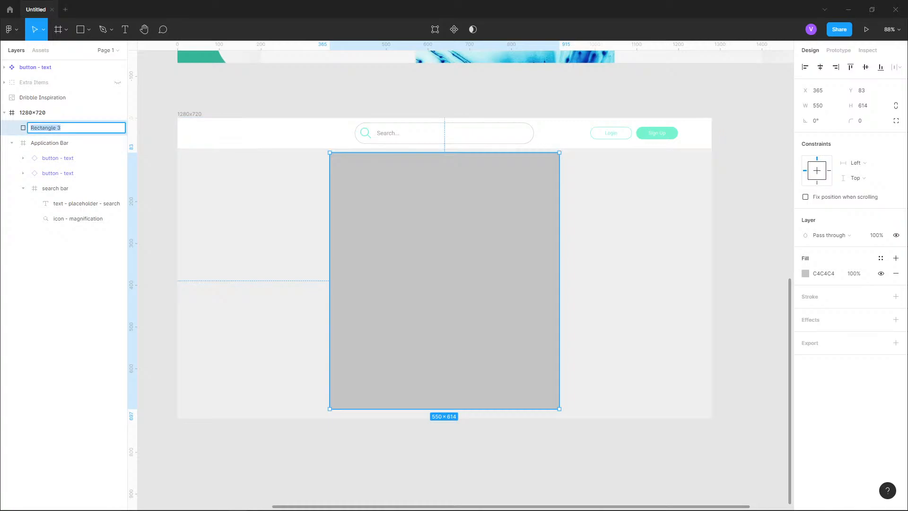
pyautogui.write('Main Card')
pyautogui.press('Return')
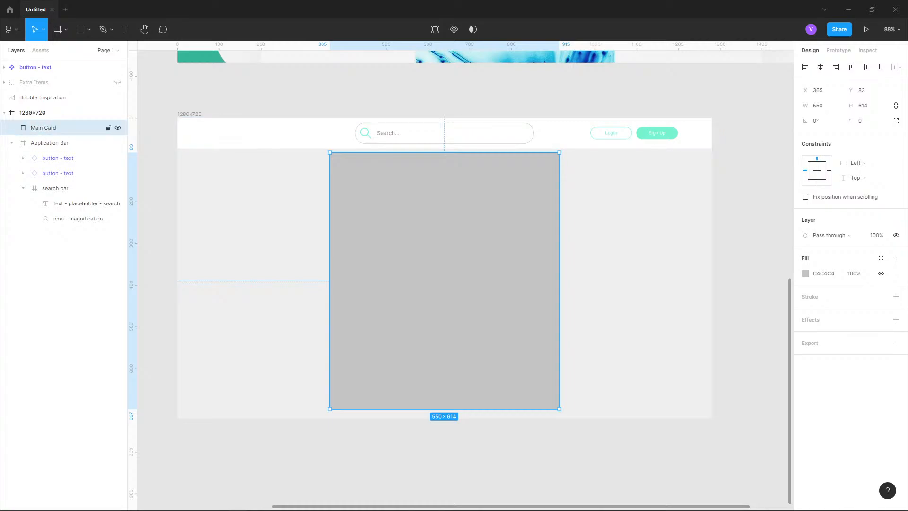
# - Apply the surface color style to the Main Card's fill
pyautogui.click(245, 212)
pyautogui.click(45, 128)
pyautogui.click(880, 258)
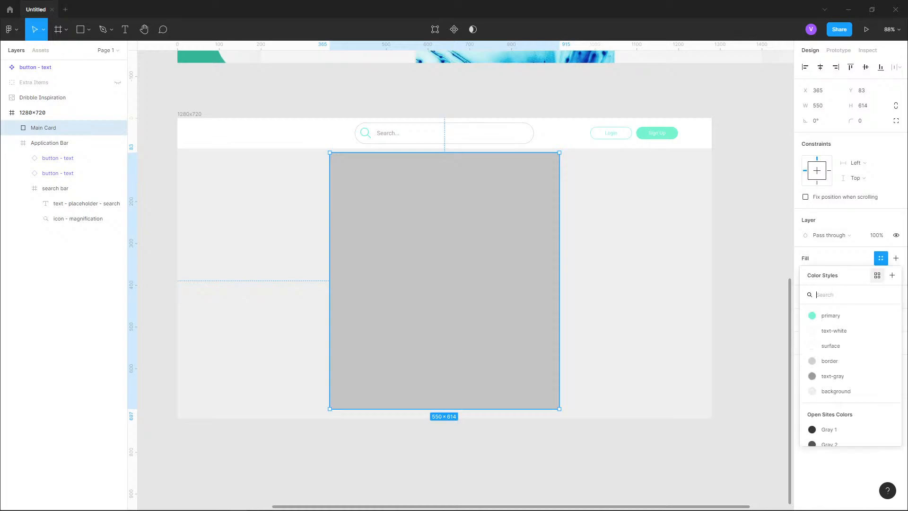
pyautogui.click(832, 346)
pyautogui.press('Escape')
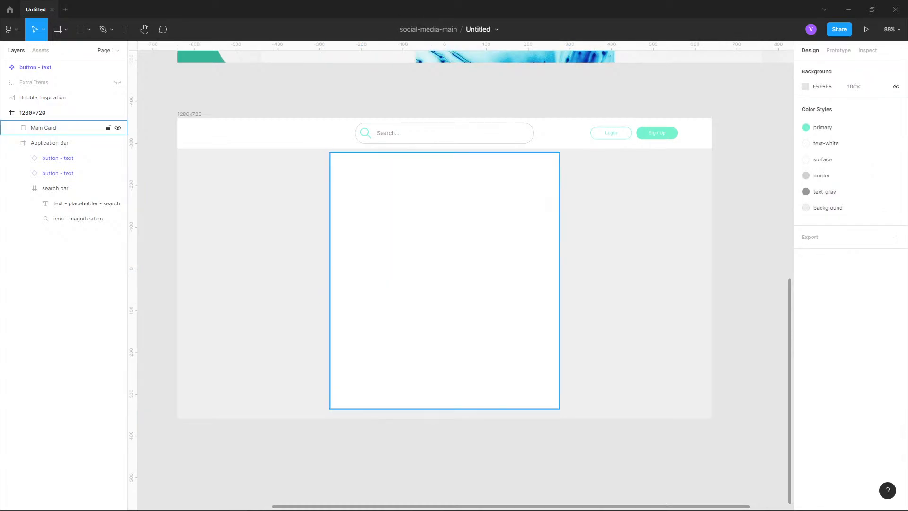
# - Set the Main Card's corner radius to 16
pyautogui.click(46, 128)
pyautogui.click(895, 121)
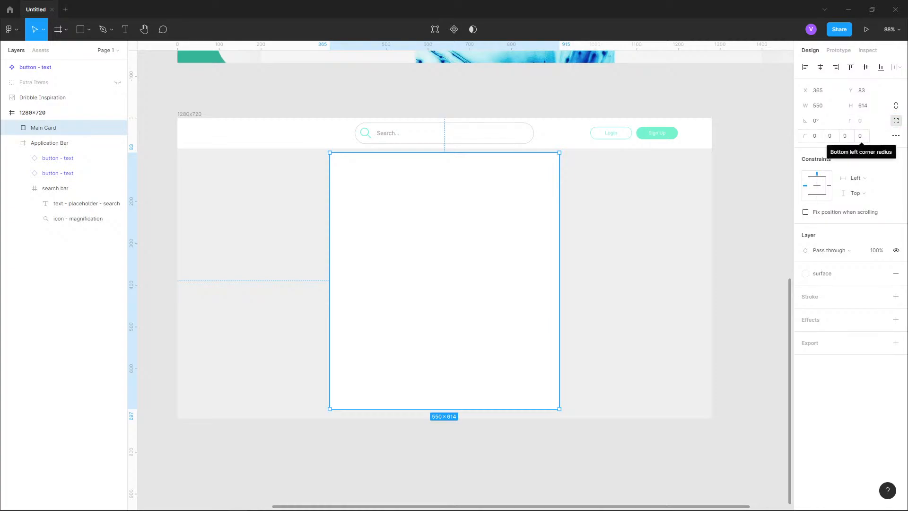
pyautogui.click(895, 120)
pyautogui.click(859, 120)
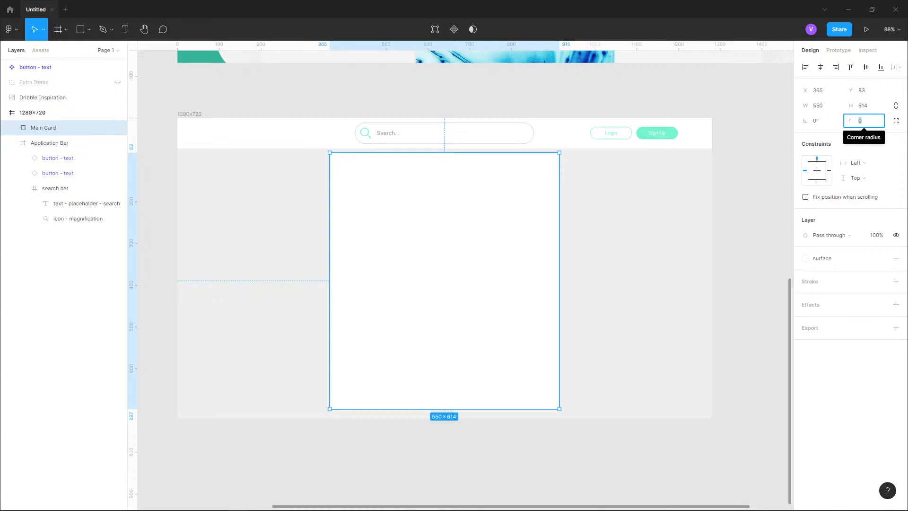
pyautogui.write('16')
pyautogui.press('Return')
pyautogui.press('Escape')
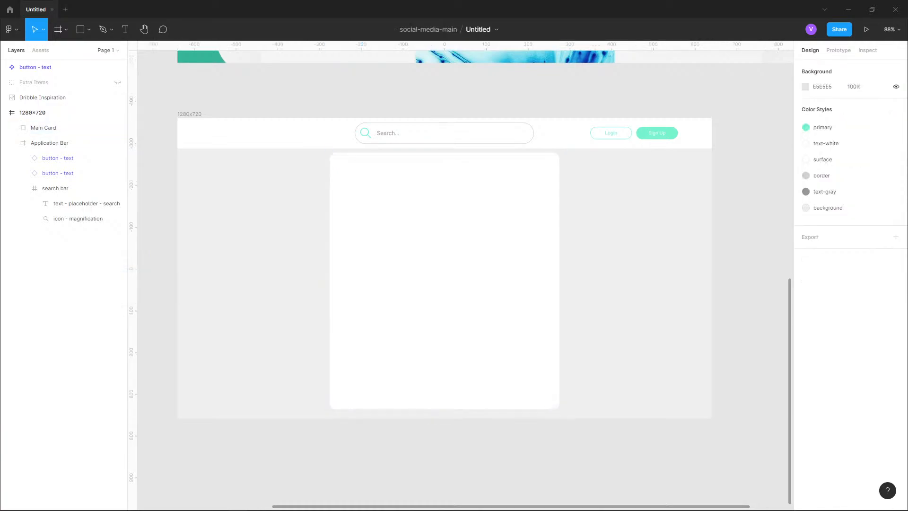
# - Compare the Main Card's rounded corners with the cards in the inspiration design
pyautogui.scroll(-4, 480, 243)
pyautogui.moveTo(480, 243); pyautogui.dragTo(468, 444)
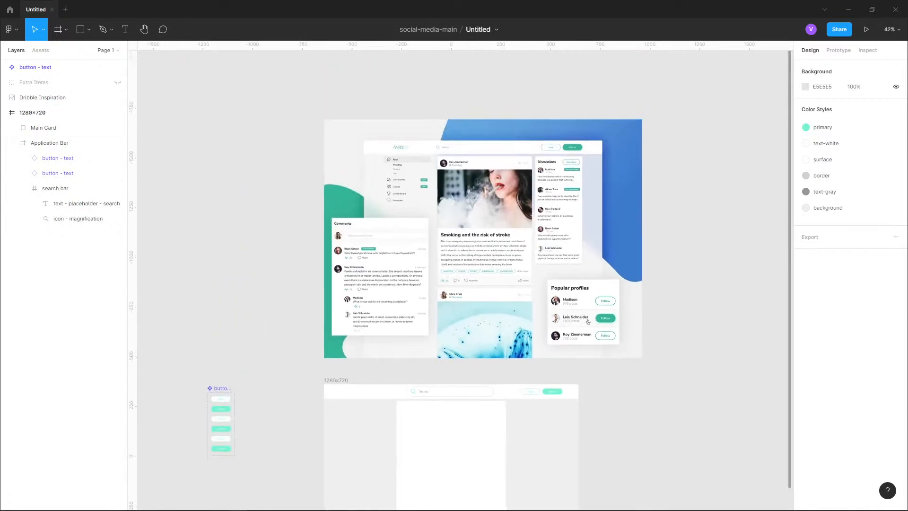
pyautogui.scroll(7, 442, 179)
pyautogui.scroll(2, 487, 108)
pyautogui.scroll(-8, 486, 107)
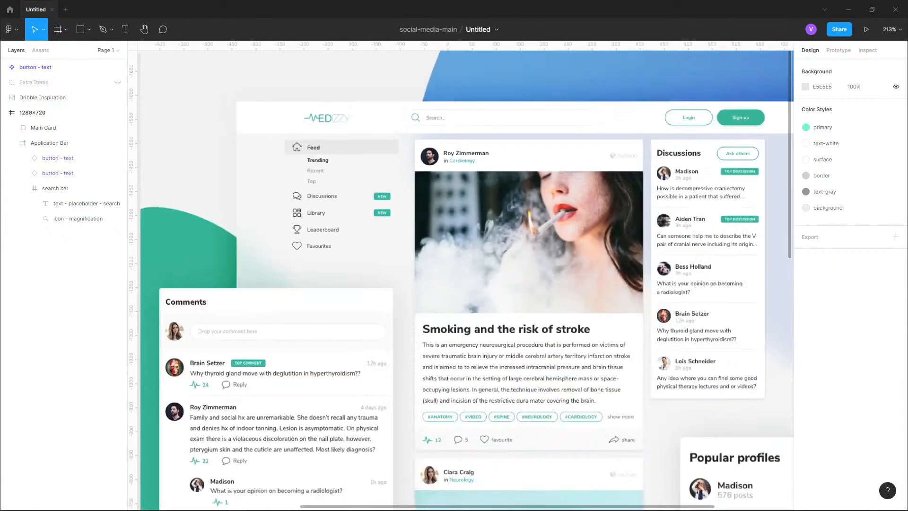
pyautogui.moveTo(477, 326); pyautogui.dragTo(480, 154)
pyautogui.scroll(15, 415, 245)
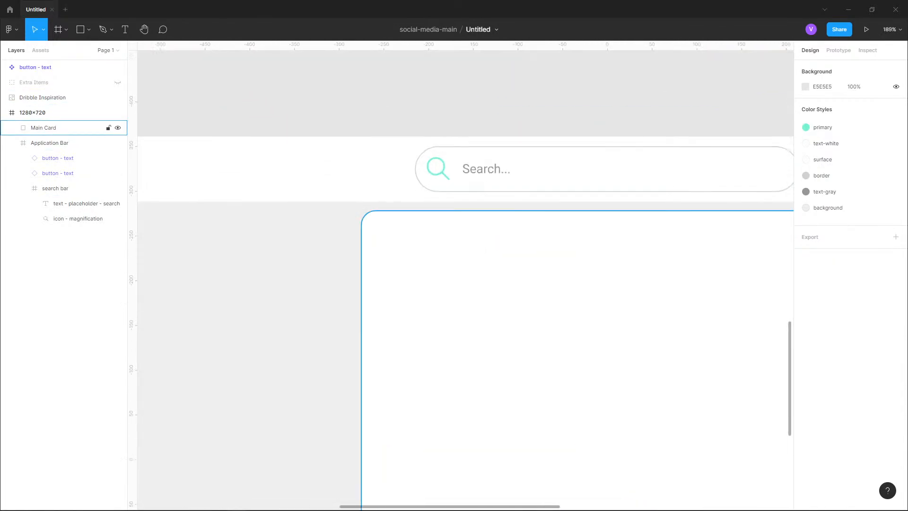
pyautogui.click(415, 245)
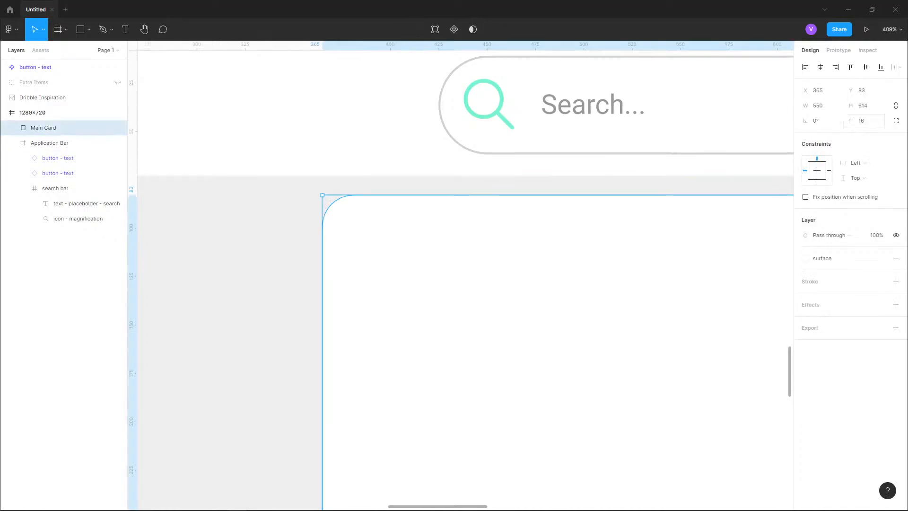
# - Set the Main Card's corner radius to 4
pyautogui.click(862, 120)
pyautogui.write('4')
pyautogui.press('Return')
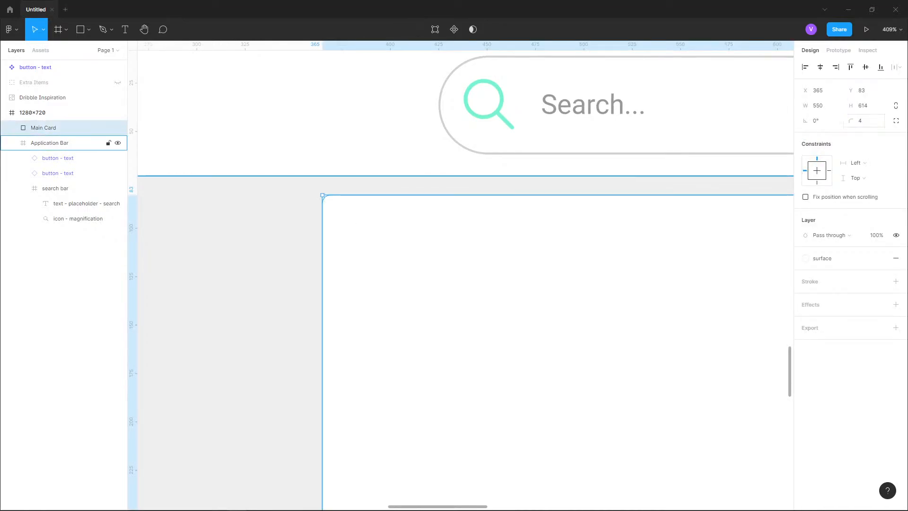
# - Compare the layout frame with the inspiration design by zooming between them
pyautogui.click(268, 237)
pyautogui.scroll(8, 315, 219)
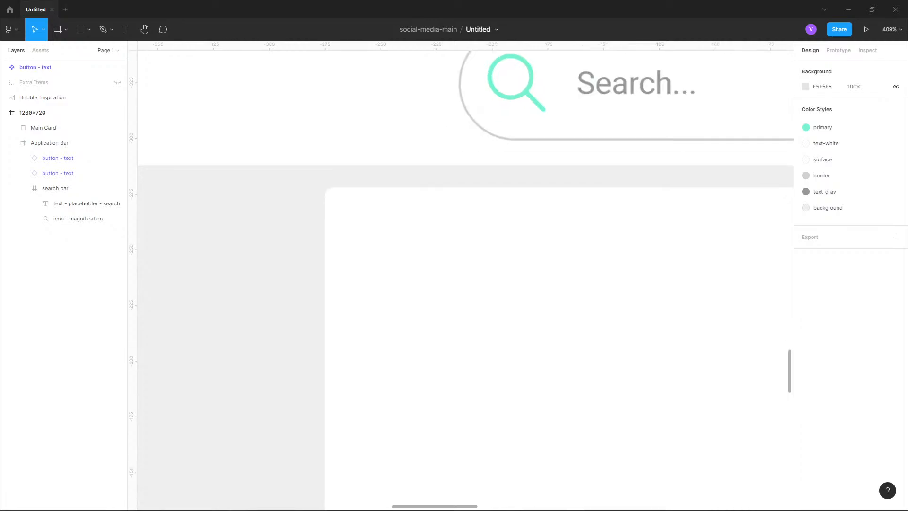
pyautogui.scroll(-15, 611, 349)
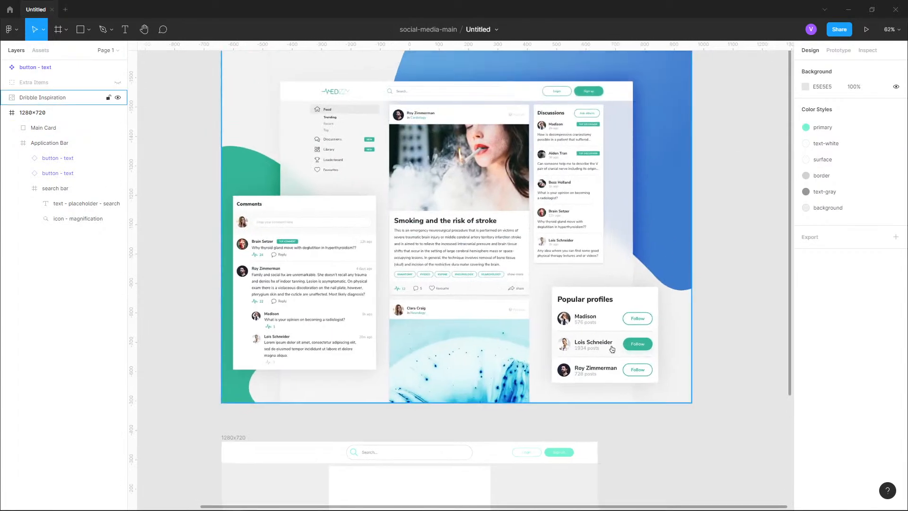
pyautogui.scroll(8, 399, 94)
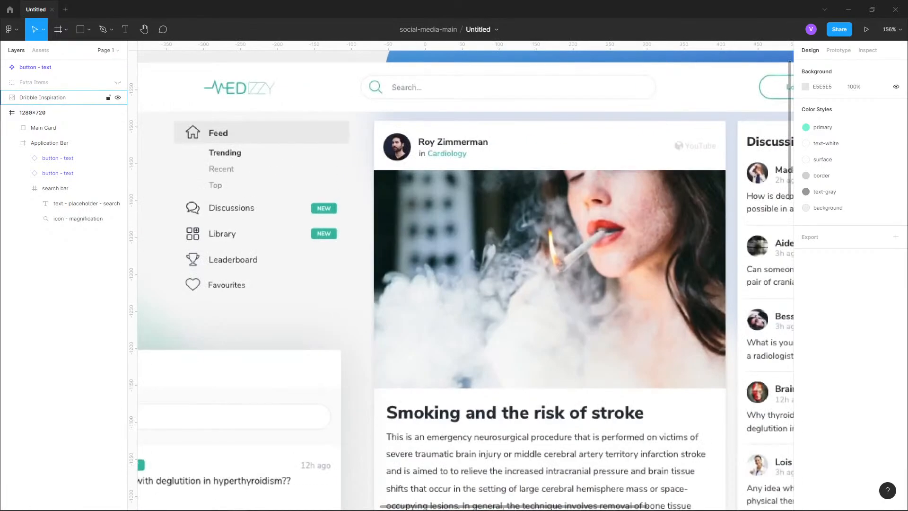
pyautogui.scroll(-5, 399, 94)
pyautogui.scroll(-4, 441, 112)
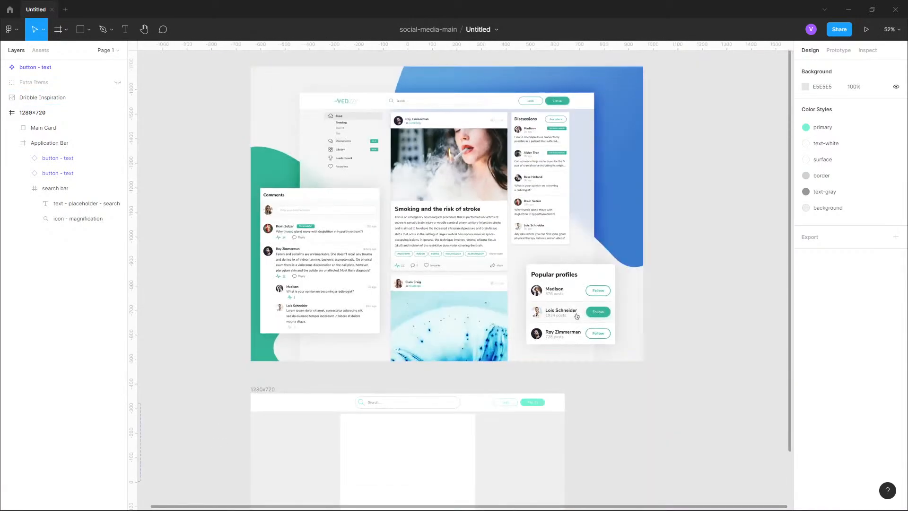
pyautogui.scroll(-4, 598, 135)
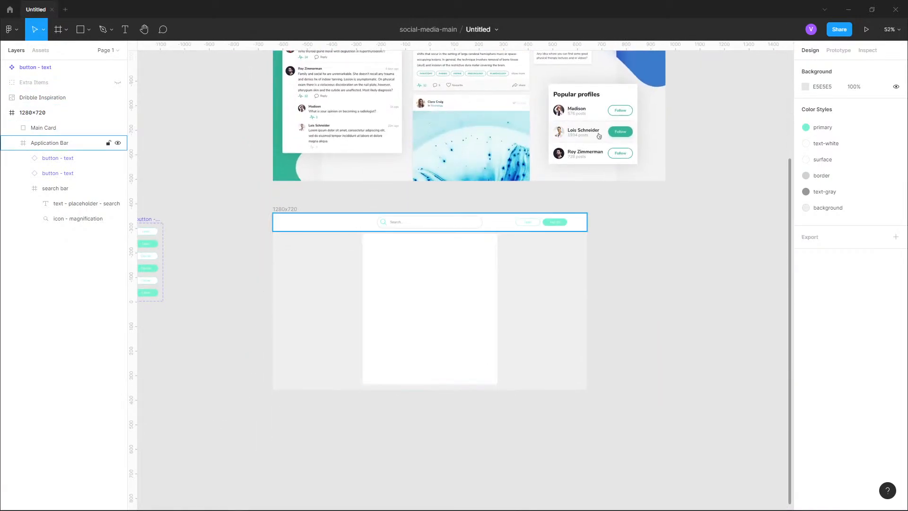
# - Edit the background color style applied to the 1280×720 frame, setting its hex value to DCDCDC
pyautogui.click(429, 309)
pyautogui.scroll(5, 430, 308)
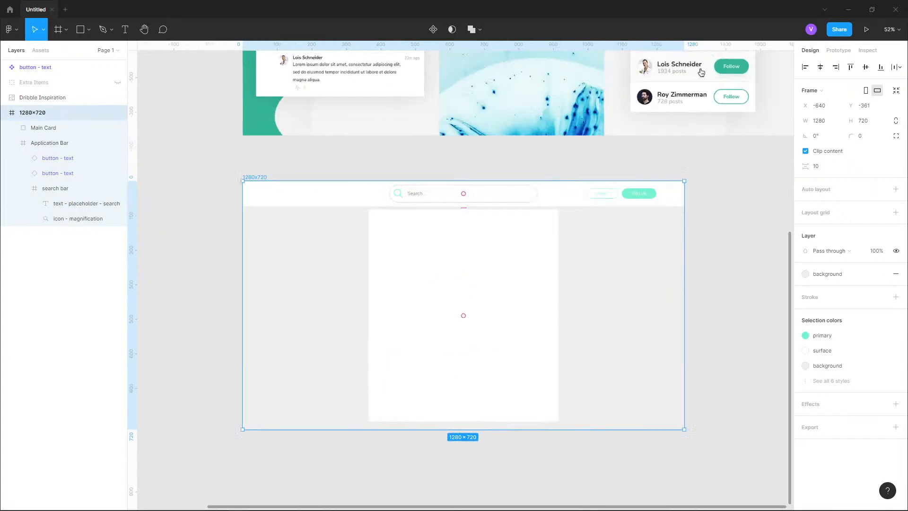
pyautogui.scroll(-1, 516, 277)
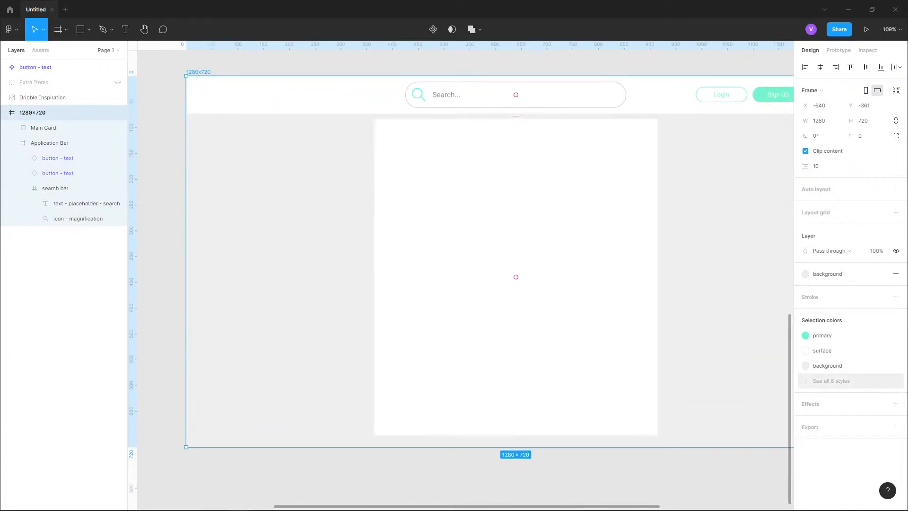
pyautogui.click(827, 273)
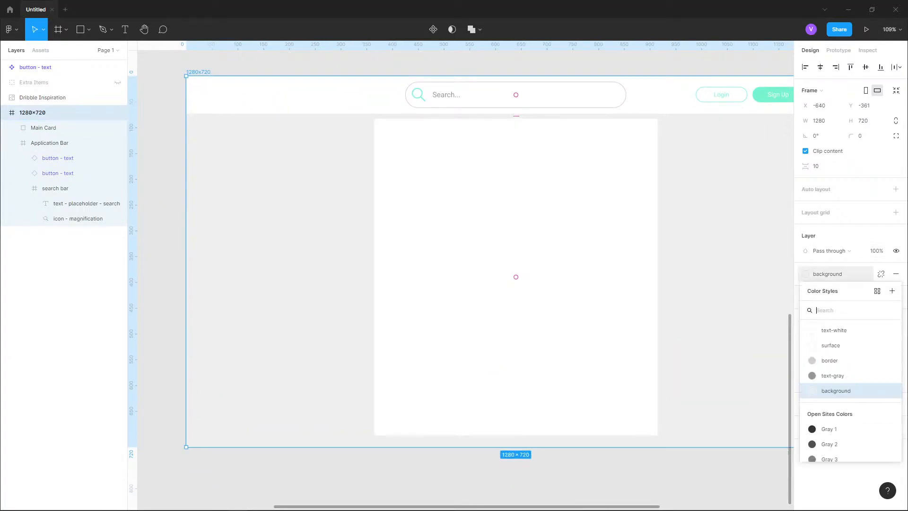
pyautogui.click(890, 391)
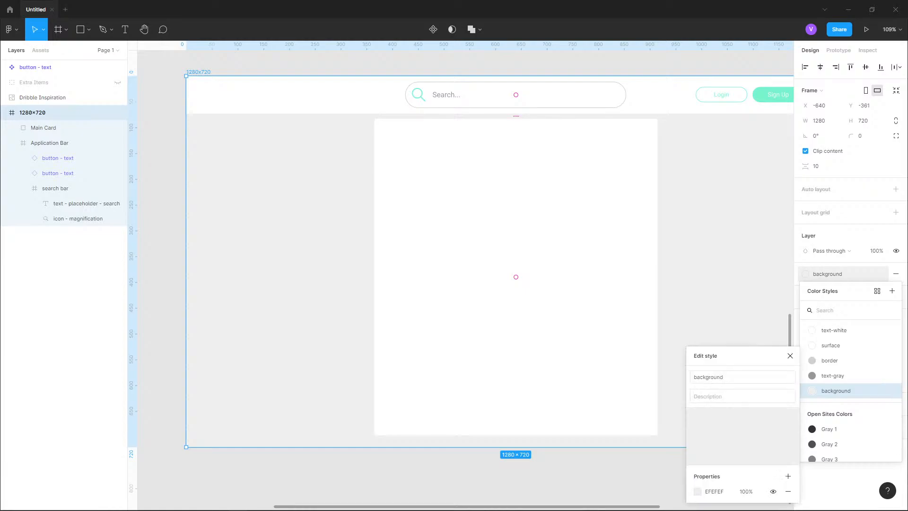
pyautogui.click(697, 491)
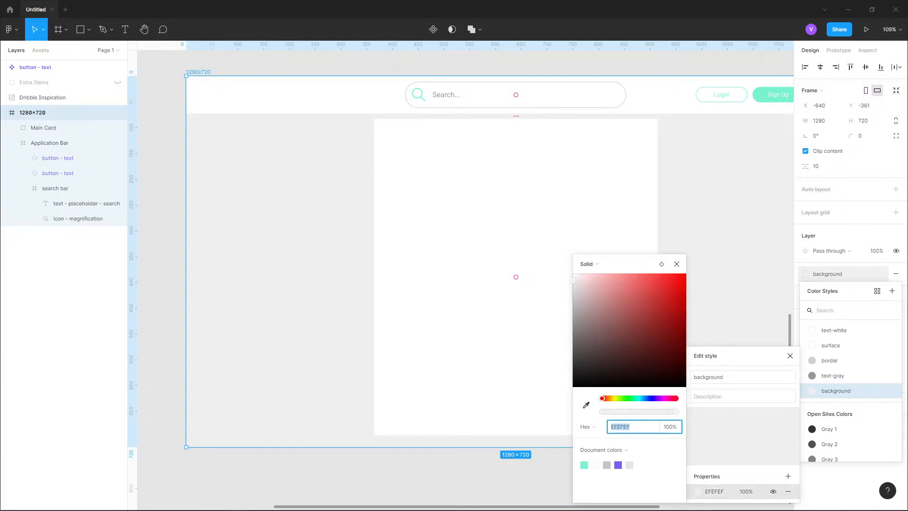
pyautogui.write('DCDCDC')
pyautogui.press('Return')
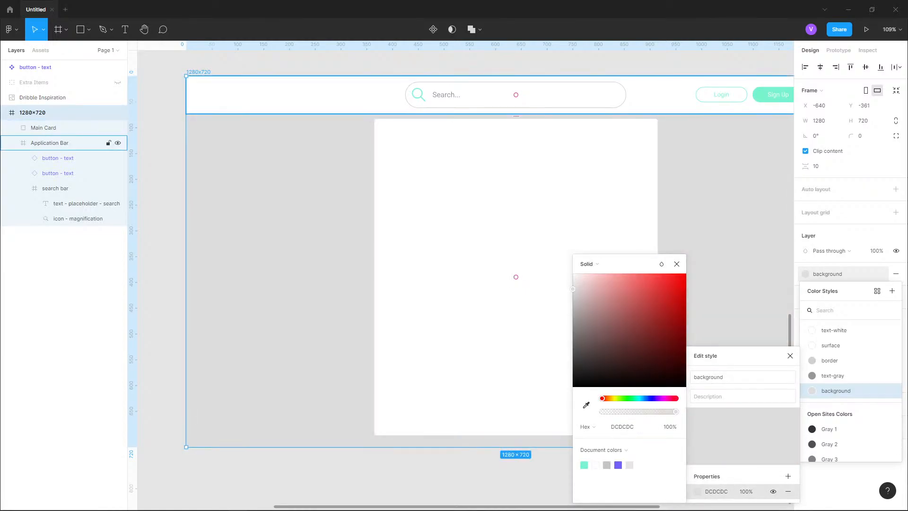
pyautogui.click(676, 263)
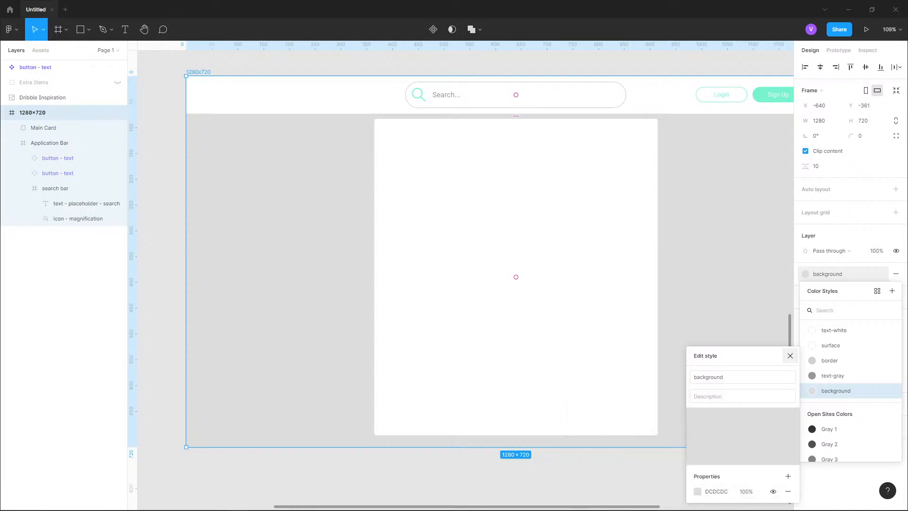
pyautogui.click(789, 355)
pyautogui.press('Escape')
# - Select the Main Card and compare its corner rounding against the post card in the inspiration design
pyautogui.click(43, 128)
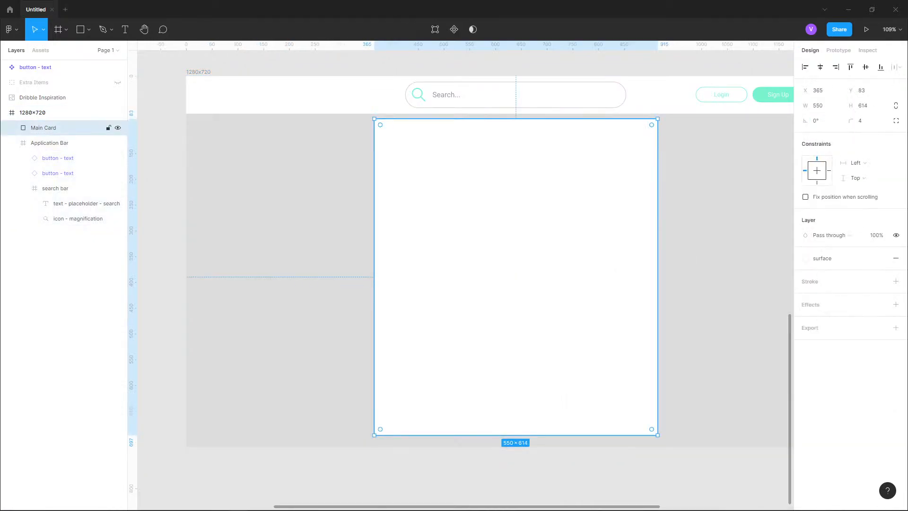
pyautogui.scroll(2, 491, 284)
pyautogui.scroll(-5, 492, 326)
pyautogui.scroll(1, 492, 284)
pyautogui.scroll(3, 531, 135)
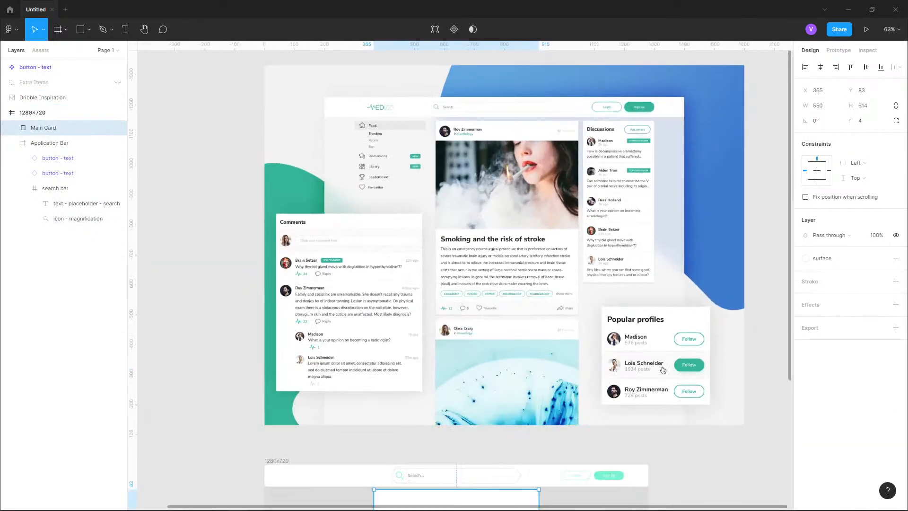
pyautogui.scroll(3, 529, 149)
pyautogui.scroll(1, 496, 160)
pyautogui.scroll(3, 485, 163)
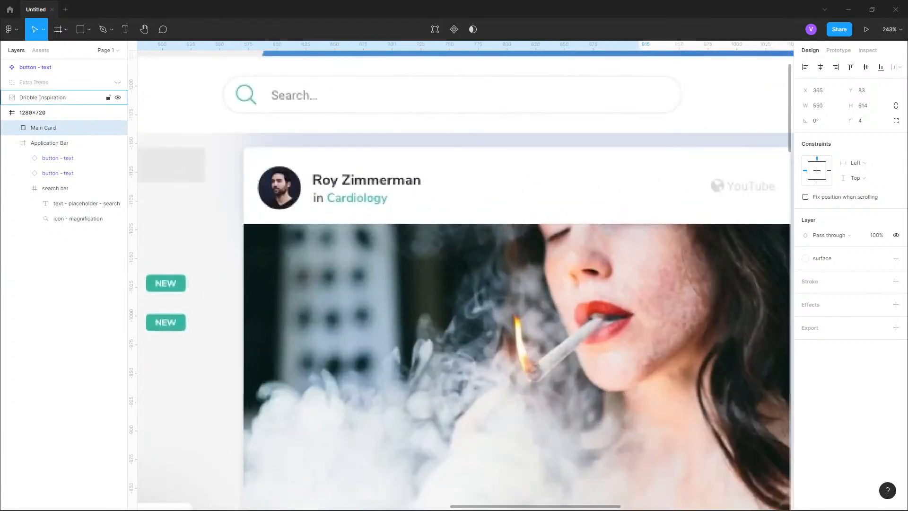
pyautogui.scroll(-1, 466, 279)
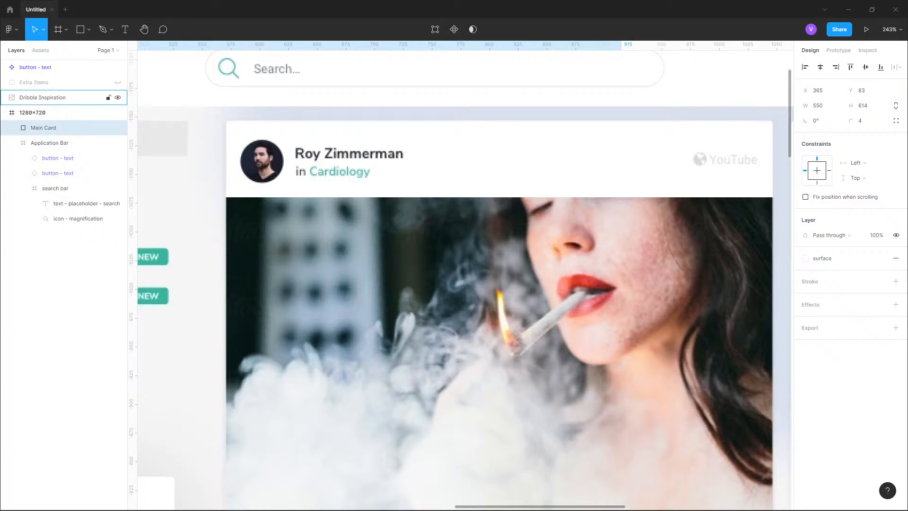
# - Zoom between the inspiration design's post card and the layout's Main Card to compare them
pyautogui.scroll(-3, 293, 120)
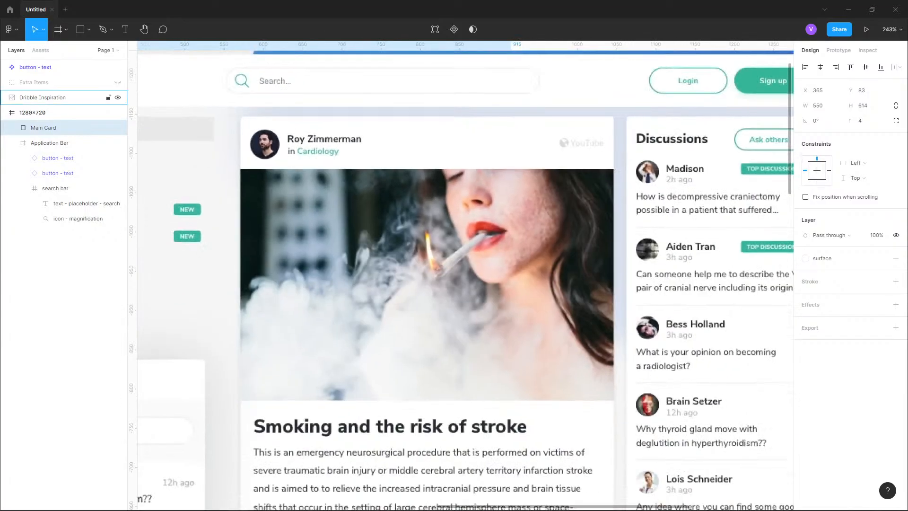
pyautogui.moveTo(327, 147); pyautogui.dragTo(346, 101)
pyautogui.scroll(-1, 451, 202)
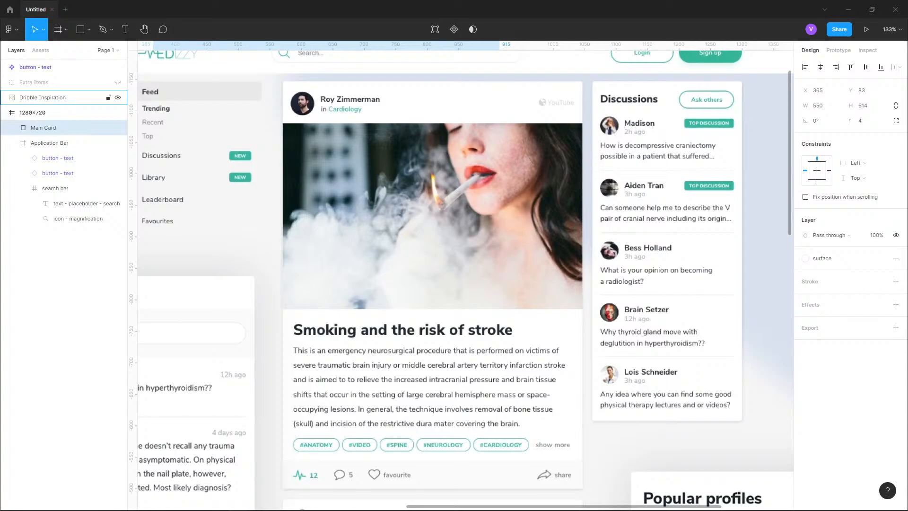
pyautogui.scroll(-3, 563, 109)
pyautogui.moveTo(477, 494); pyautogui.dragTo(462, 233)
pyautogui.scroll(2, 445, 345)
pyautogui.moveTo(362, 170); pyautogui.dragTo(355, 227)
pyautogui.scroll(3, 356, 228)
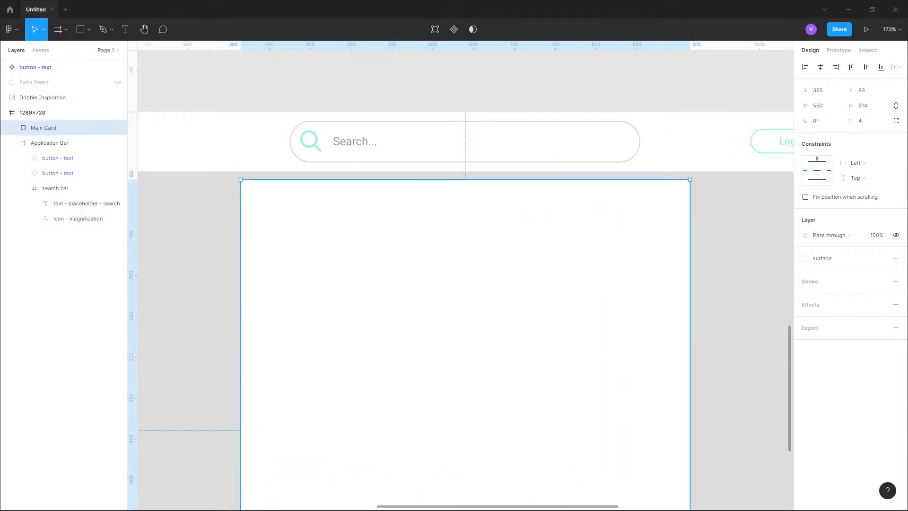
pyautogui.scroll(-4, 203, 201)
pyautogui.moveTo(203, 200); pyautogui.dragTo(237, 352)
pyautogui.moveTo(464, 256); pyautogui.dragTo(517, 121)
pyautogui.scroll(5, 332, 211)
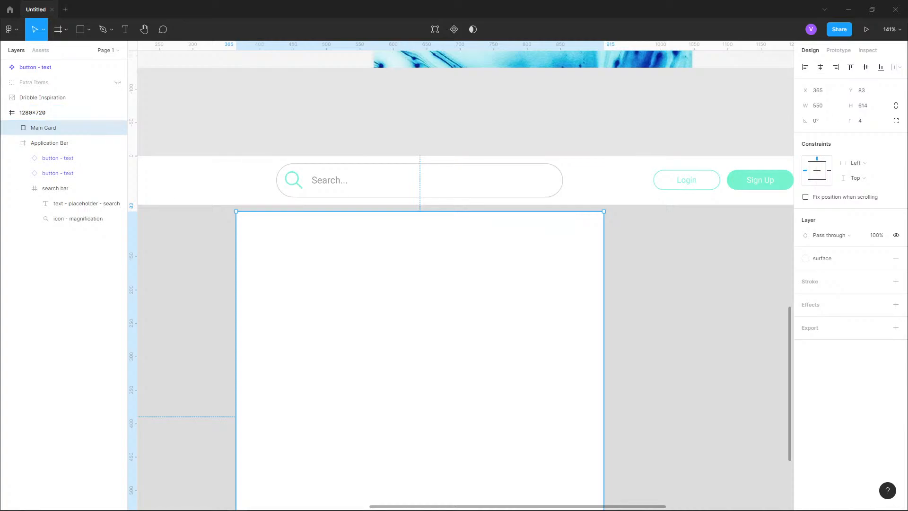
# - Draw a rectangle over the Main Card and resize it to match the card's bounds
pyautogui.rightClick(54, 127)
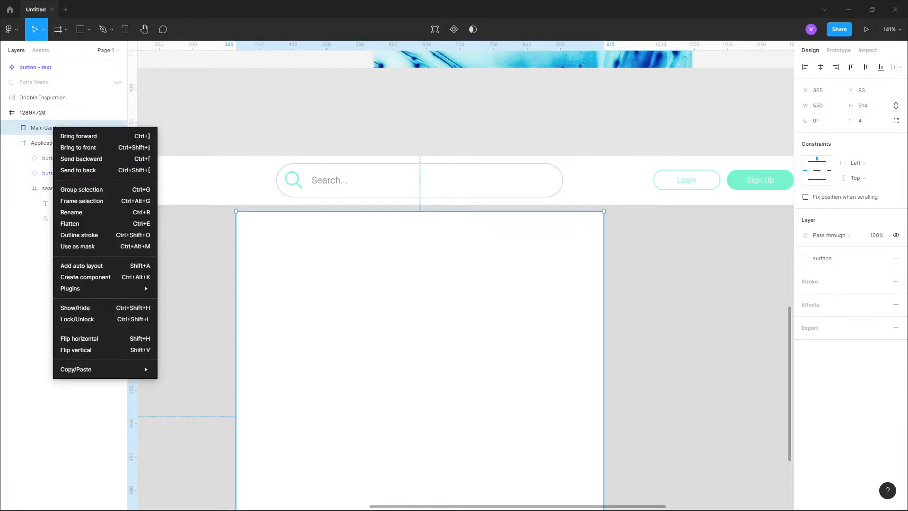
pyautogui.press('Escape')
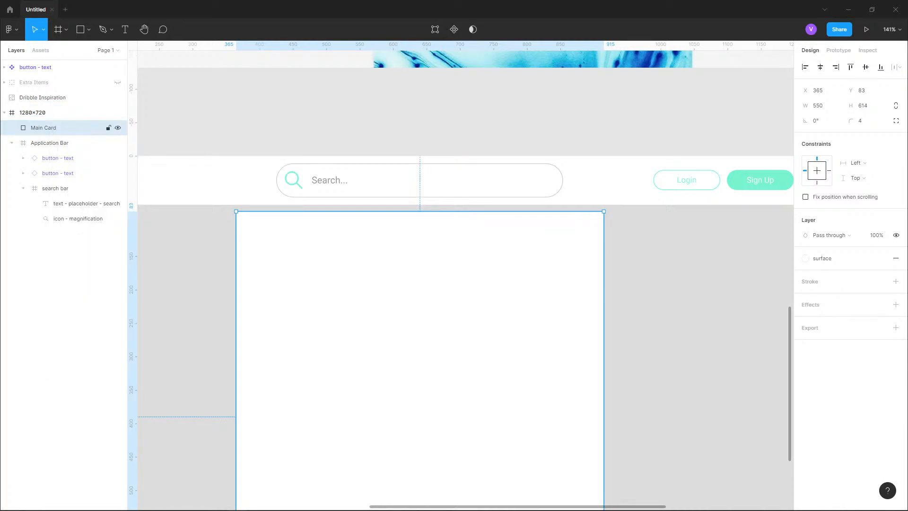
pyautogui.click(81, 30)
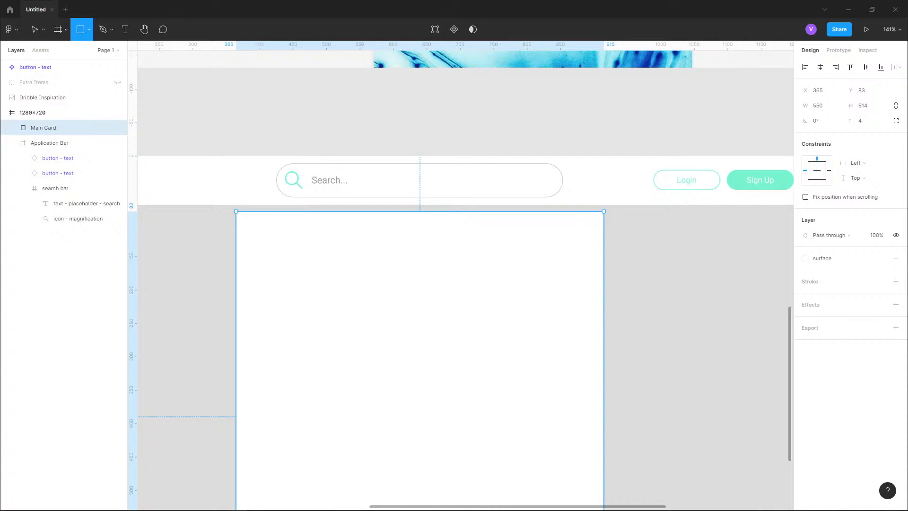
pyautogui.moveTo(236, 211); pyautogui.dragTo(583, 485)
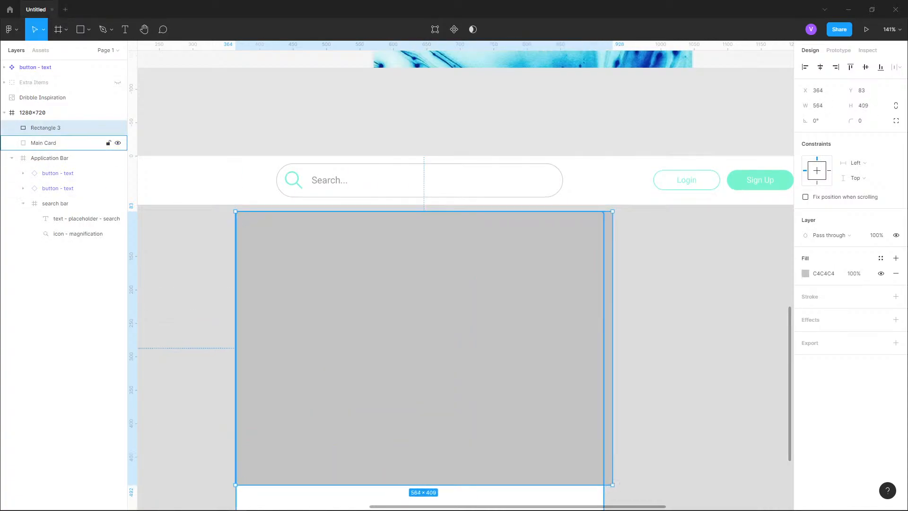
pyautogui.scroll(-3, 386, 110)
pyautogui.scroll(1, 496, 336)
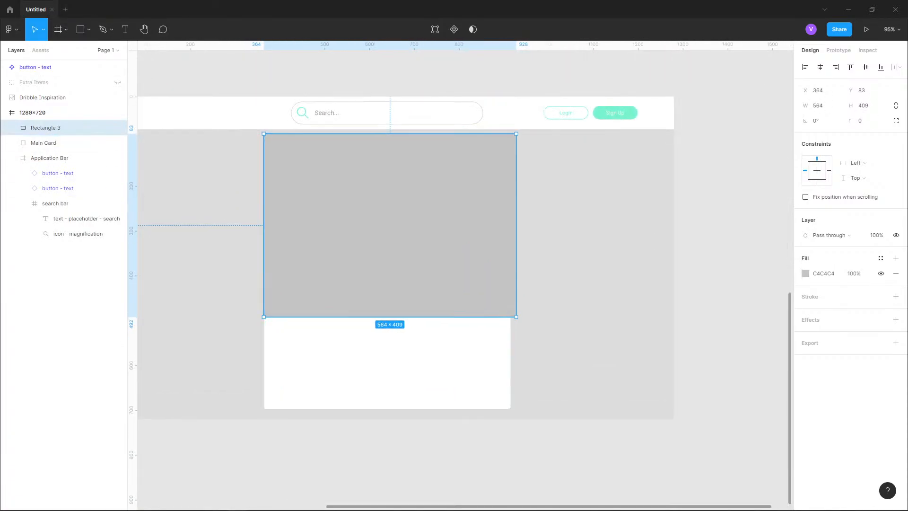
pyautogui.moveTo(516, 317); pyautogui.dragTo(510, 408)
pyautogui.moveTo(263, 134); pyautogui.dragTo(264, 134)
# - Delete the original Main Card and try to rename the new rectangle as Main Card
pyautogui.click(56, 143)
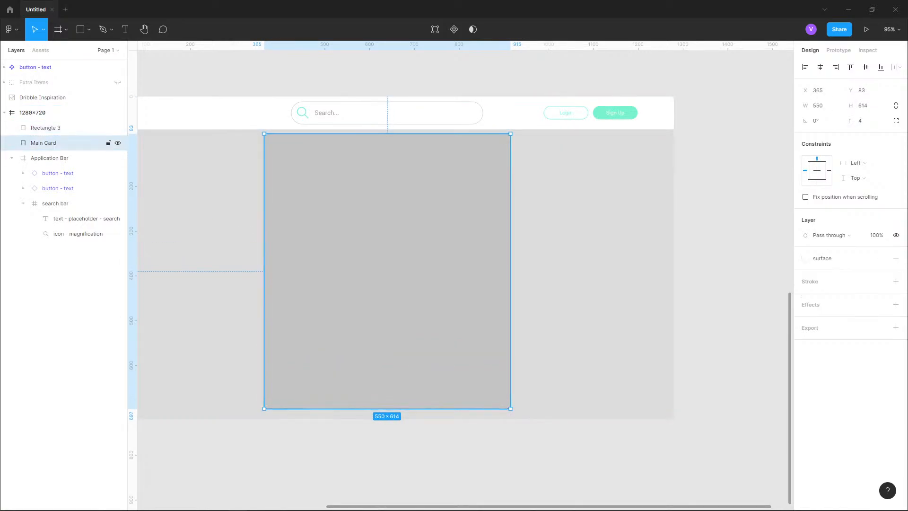
pyautogui.press('Delete')
pyautogui.doubleClick(46, 128)
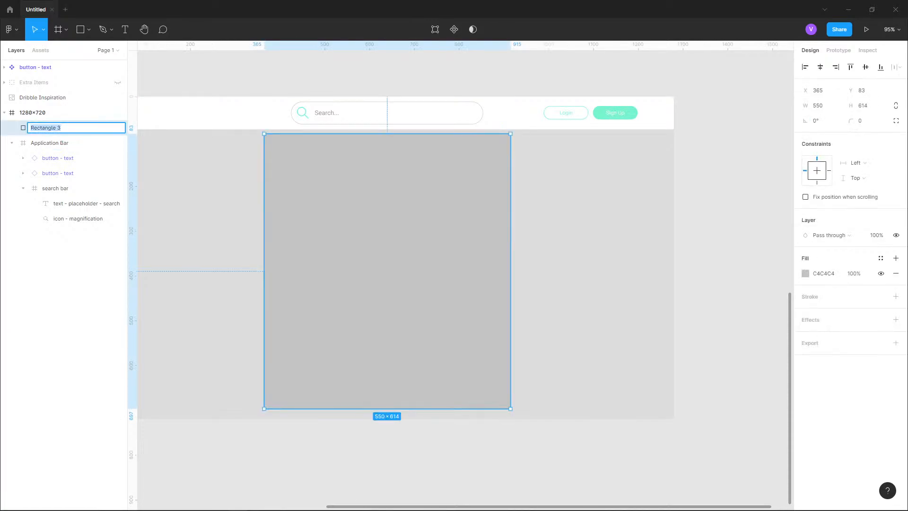
pyautogui.write('Main C')
pyautogui.hotkey('ctrl', 'z')
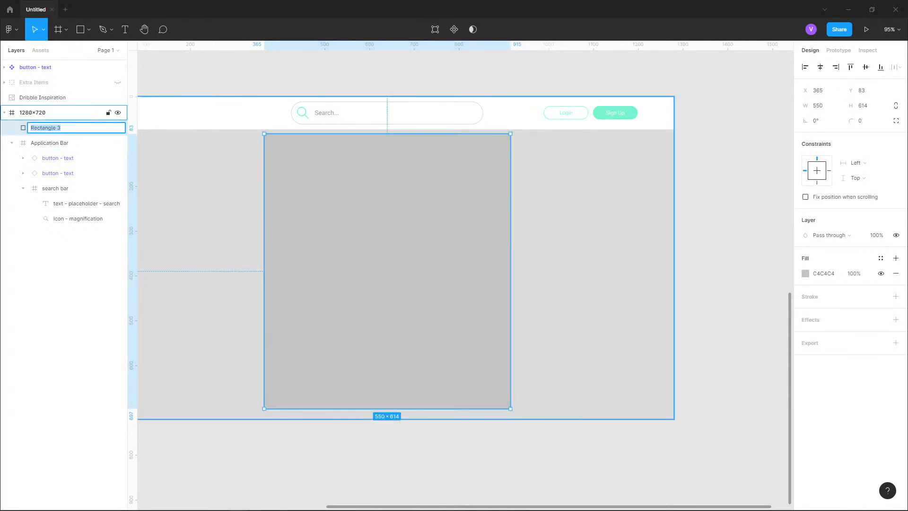
# - Draw a frame over the rectangle, sized 550 × 614 at X 365, Y 83
pyautogui.click(50, 142)
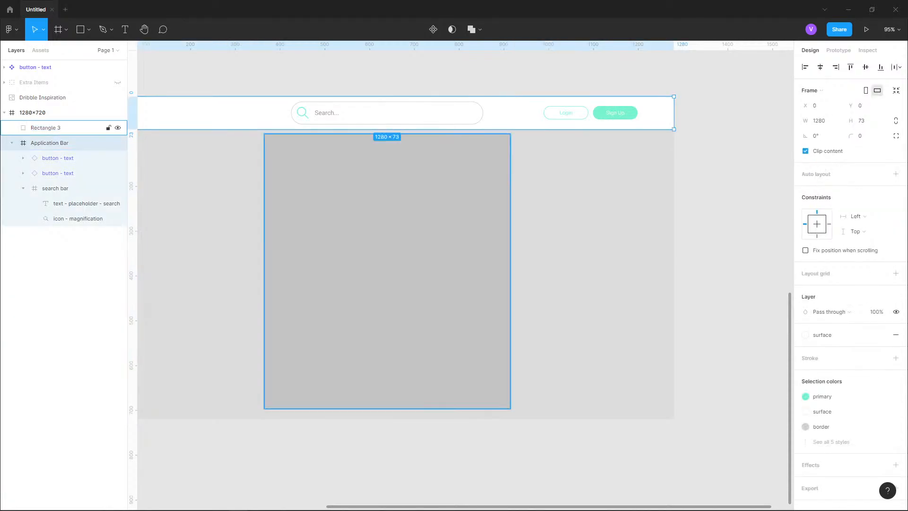
pyautogui.click(46, 128)
pyautogui.click(58, 30)
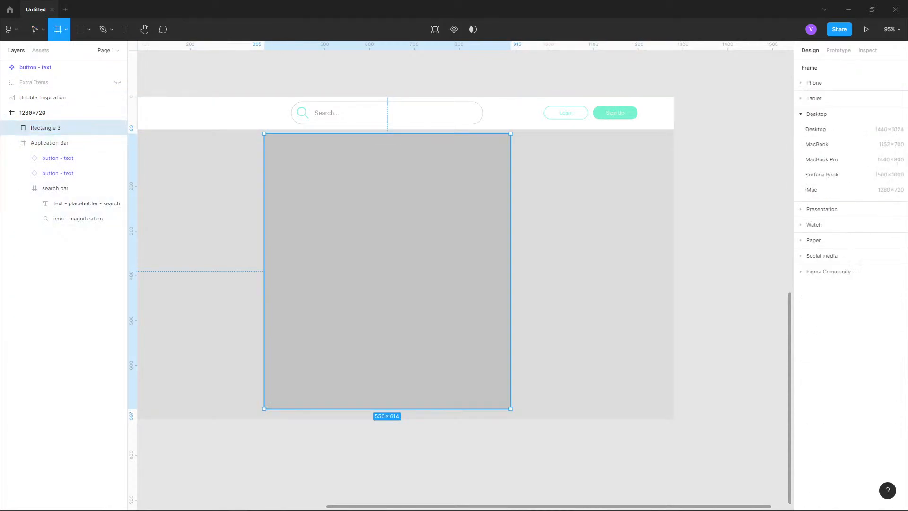
pyautogui.moveTo(267, 131)
pyautogui.mouseDown()
pyautogui.moveTo(285, 166)
pyautogui.moveTo(510, 408)
pyautogui.mouseUp()
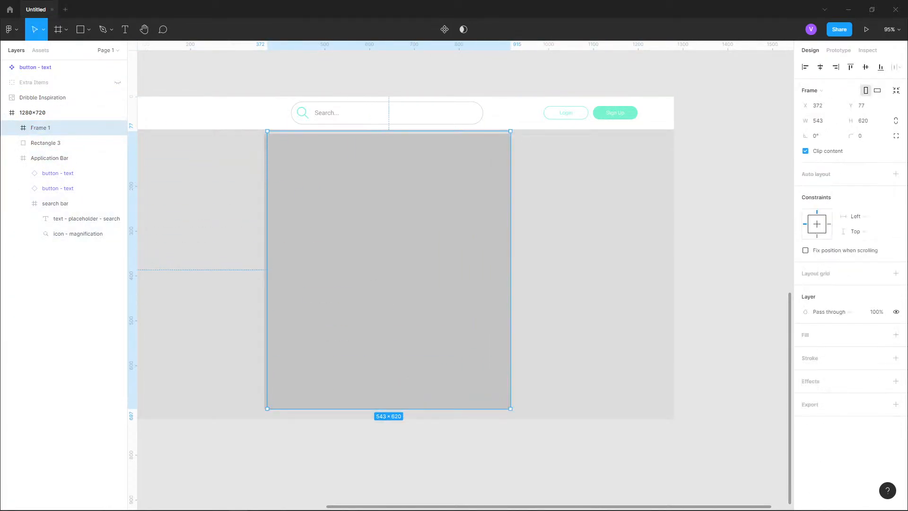
pyautogui.moveTo(267, 131); pyautogui.dragTo(264, 134)
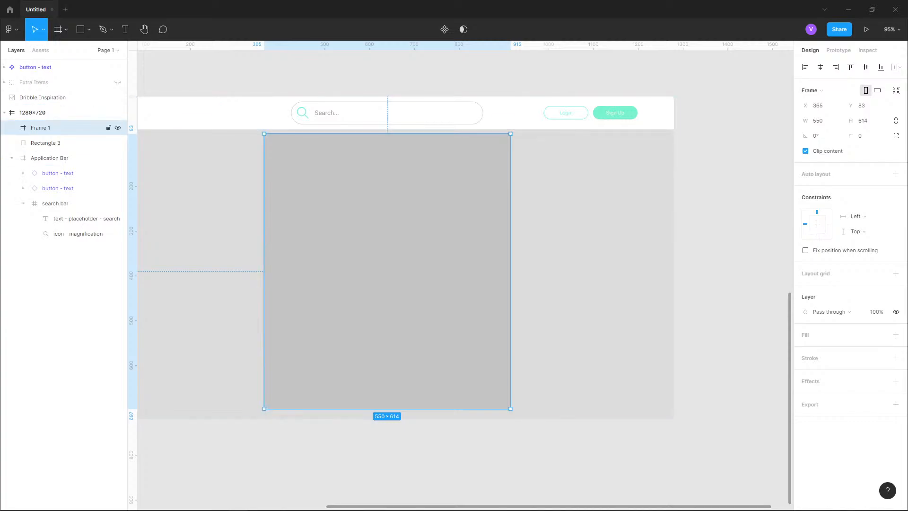
# - Rename the new frame Main Card and delete the gray rectangle
pyautogui.doubleClick(40, 128)
pyautogui.write('Main Card')
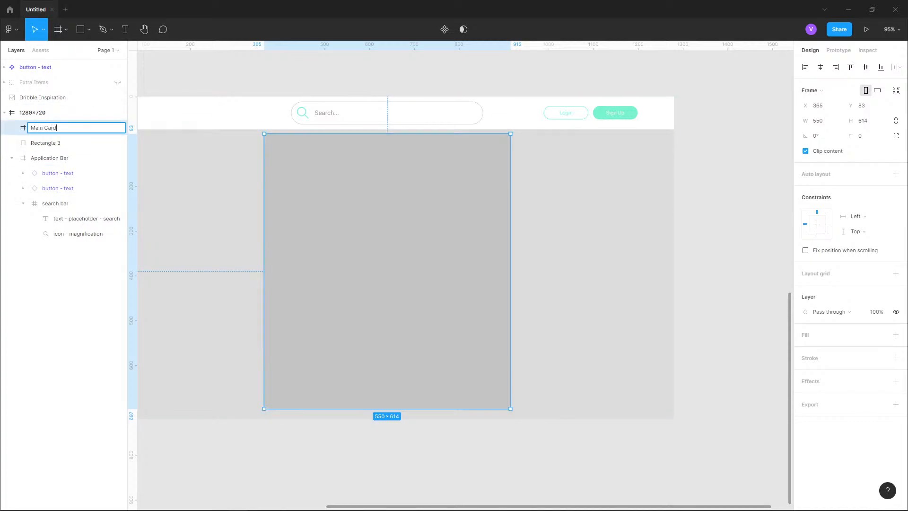
pyautogui.press('Return')
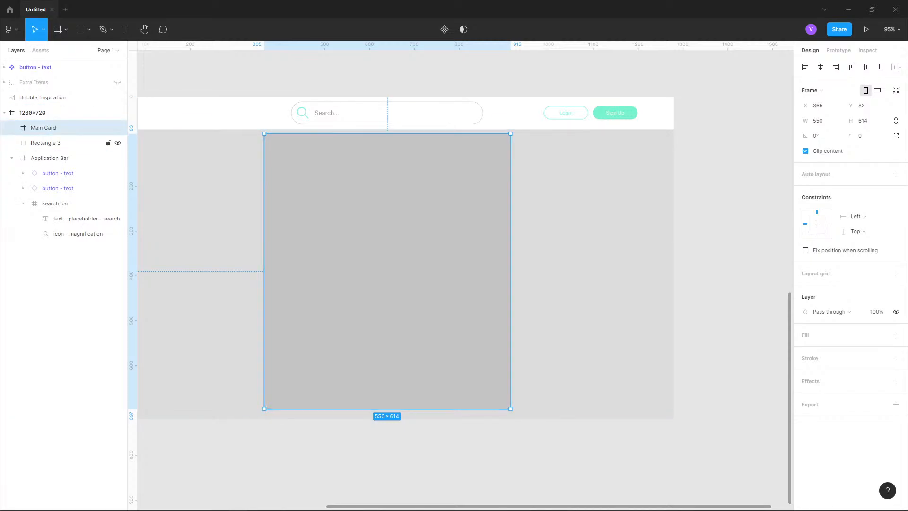
pyautogui.click(46, 143)
pyautogui.press('Delete')
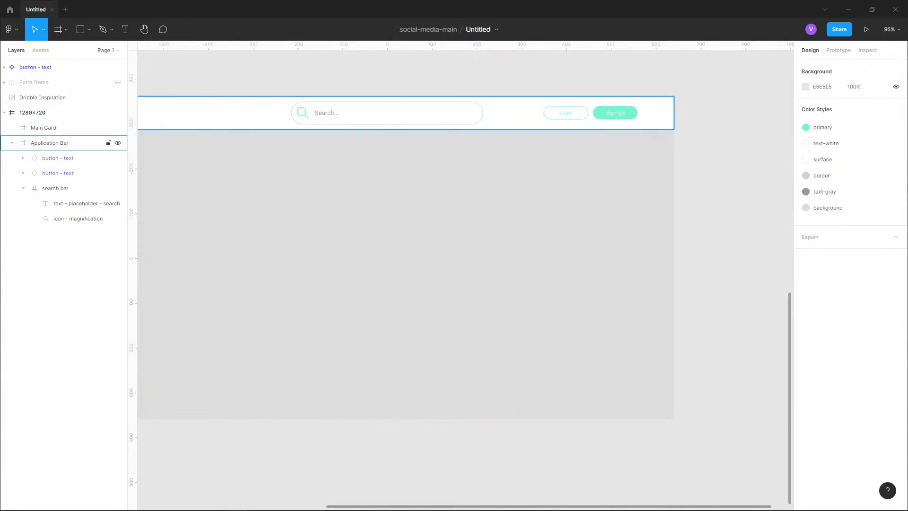
# - Add a fill to the Main Card frame and apply the surface color style to it
pyautogui.click(43, 127)
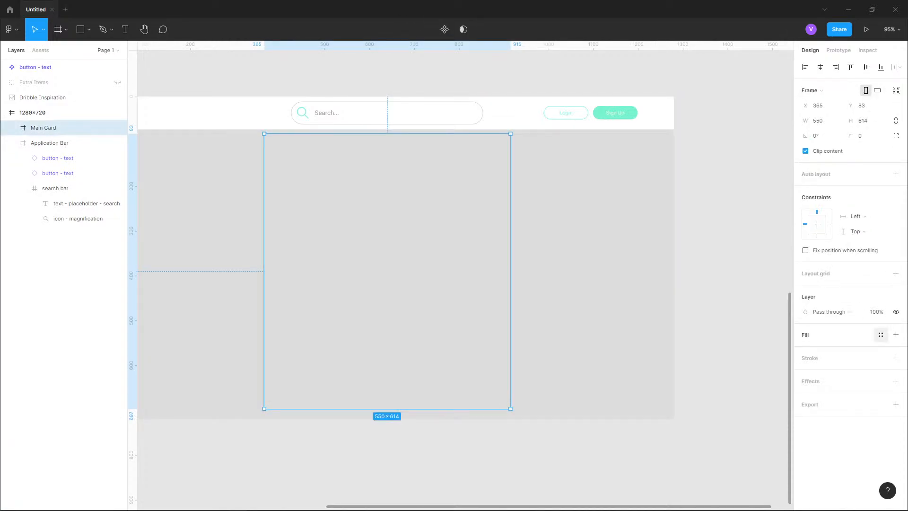
pyautogui.click(895, 334)
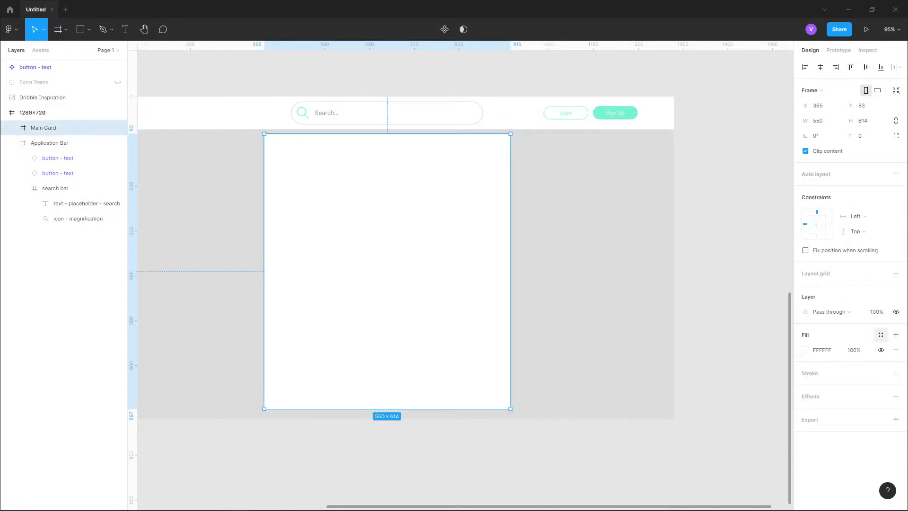
pyautogui.click(880, 334)
pyautogui.click(833, 408)
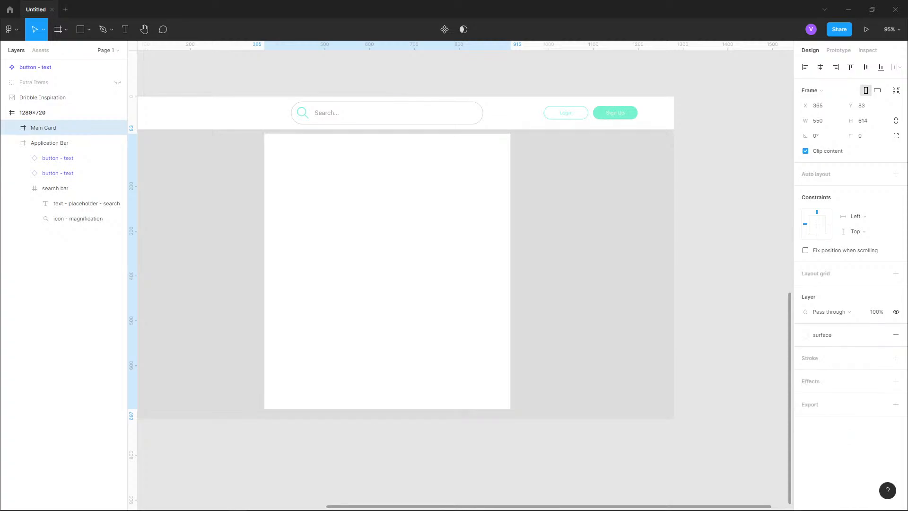
# - Set the Main Card frame's corner radius to 4
pyautogui.click(591, 265)
pyautogui.click(454, 236)
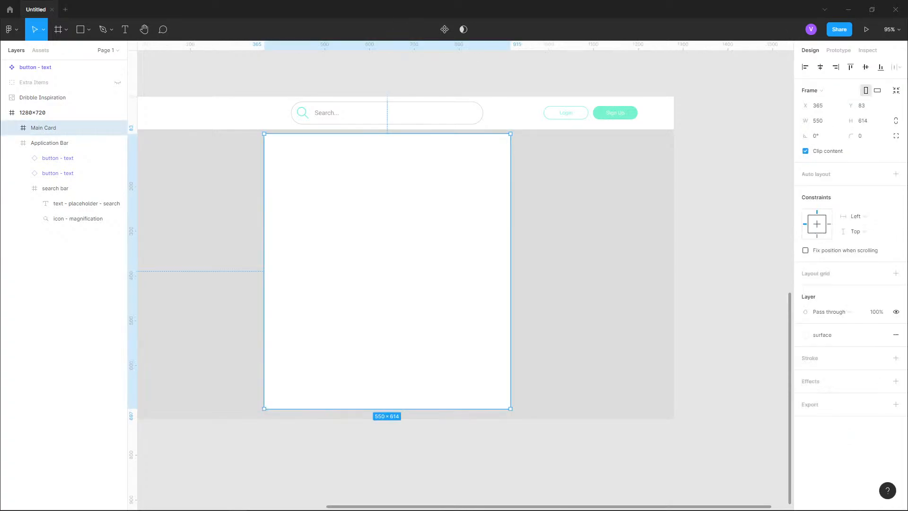
pyautogui.click(864, 136)
pyautogui.write('4')
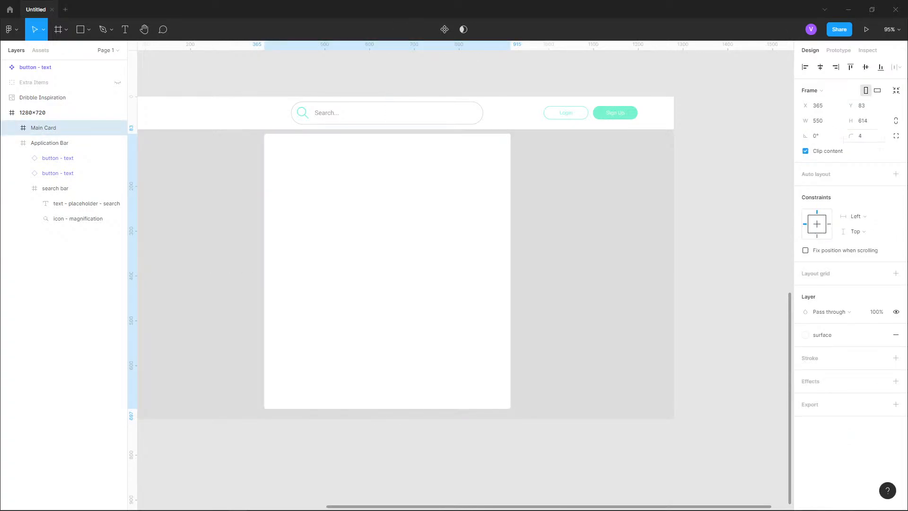
pyautogui.press('Return')
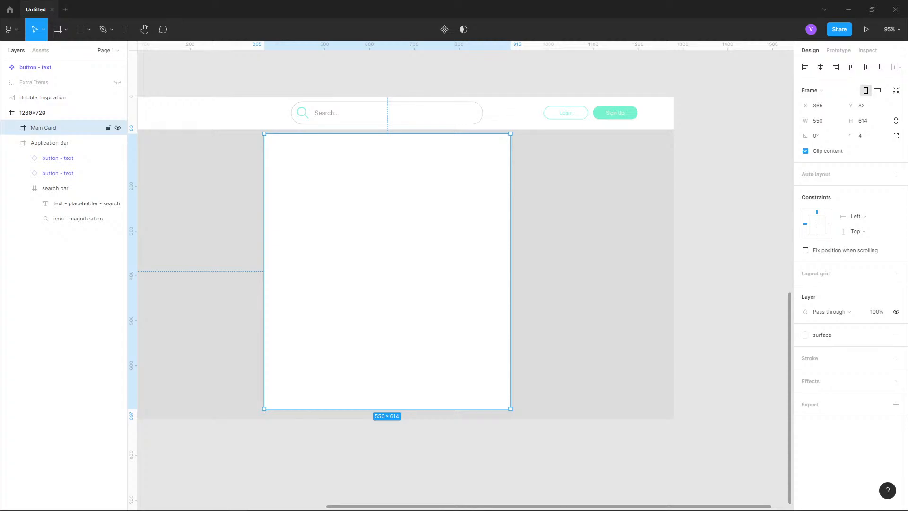
# - Draw a rectangle inside the Main Card and stretch it into a bar about 550 × 62 along the card's top edge
pyautogui.click(88, 31)
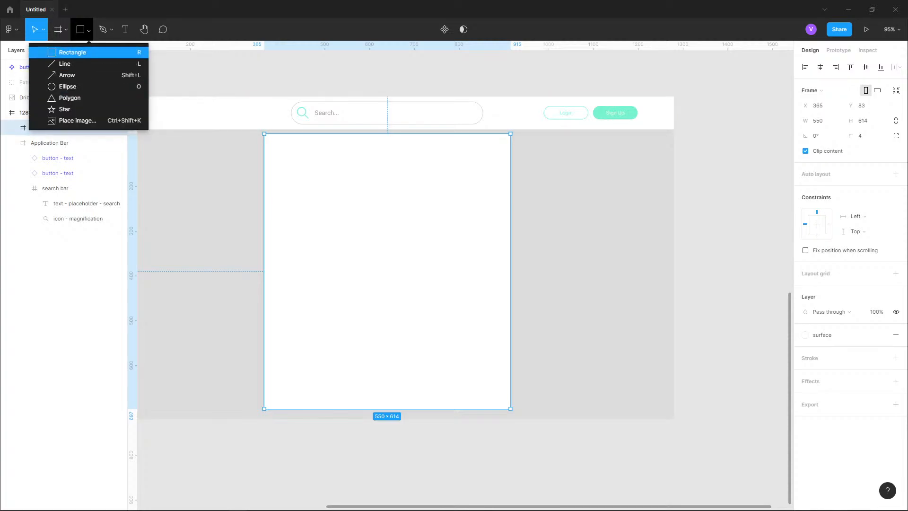
pyautogui.click(73, 52)
pyautogui.moveTo(213, 83); pyautogui.dragTo(356, 253)
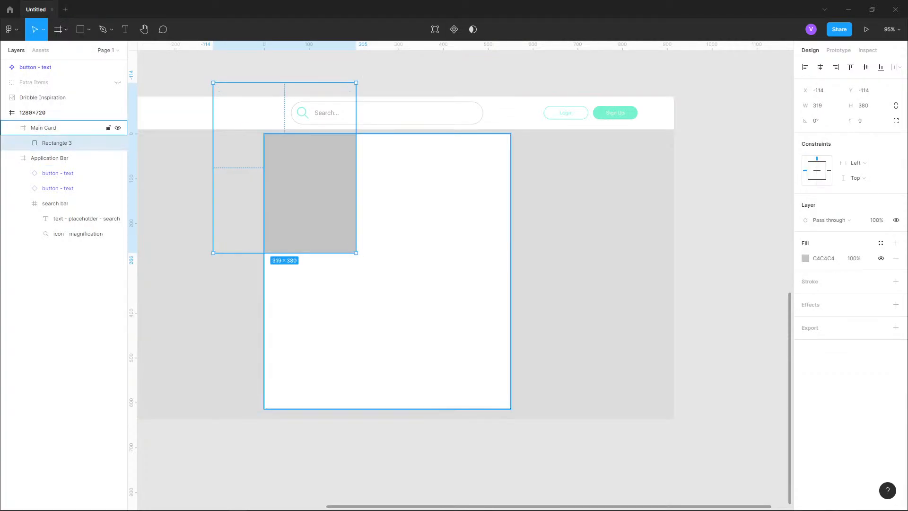
pyautogui.click(189, 189)
pyautogui.scroll(4, 184, 87)
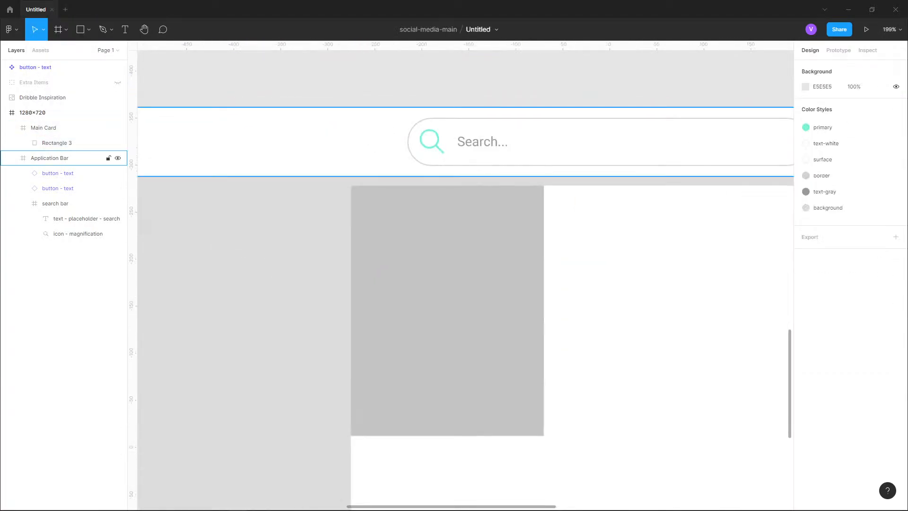
pyautogui.scroll(5, 341, 182)
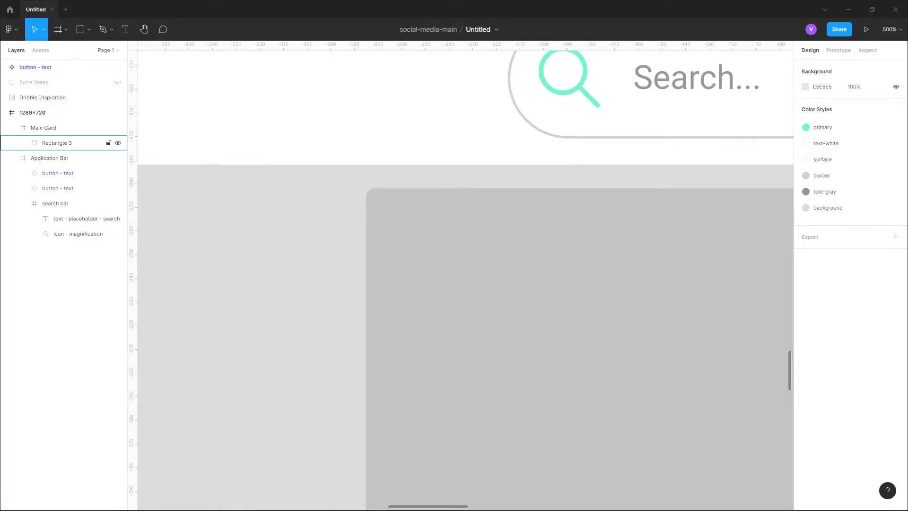
pyautogui.scroll(-9, 311, 174)
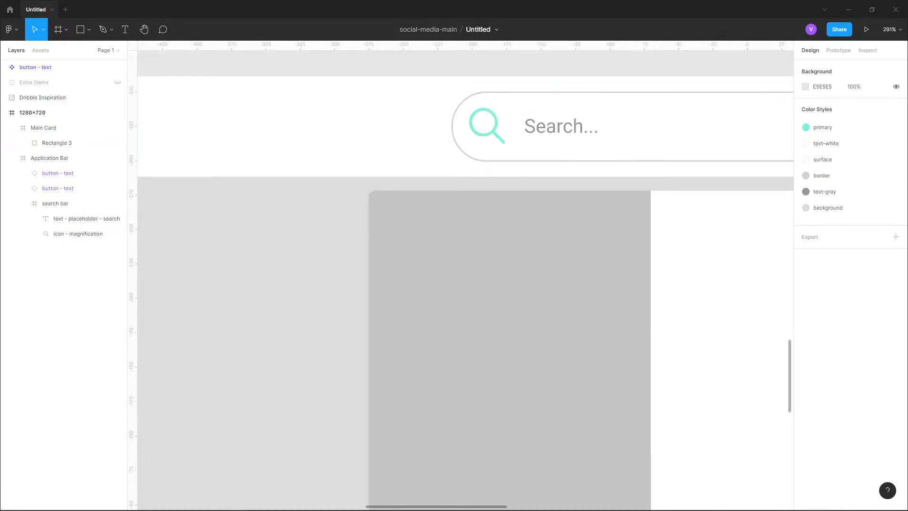
pyautogui.scroll(1, 548, 247)
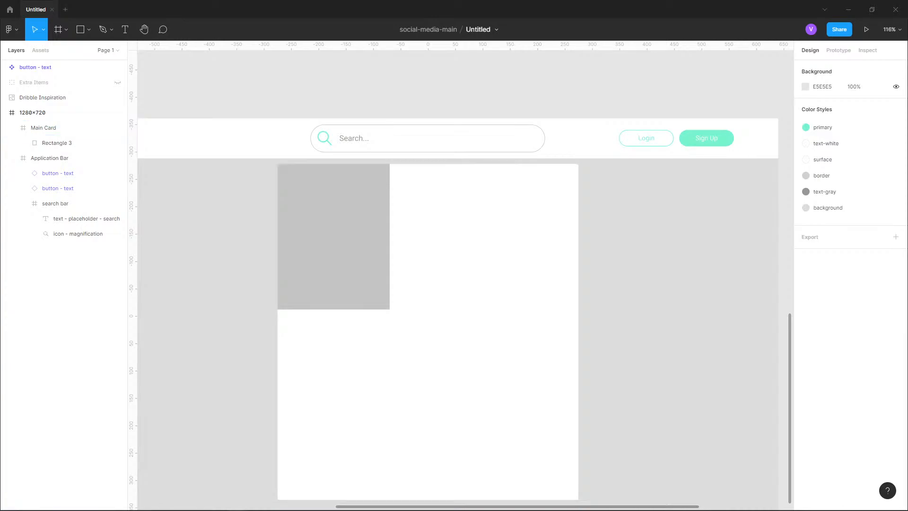
pyautogui.click(57, 143)
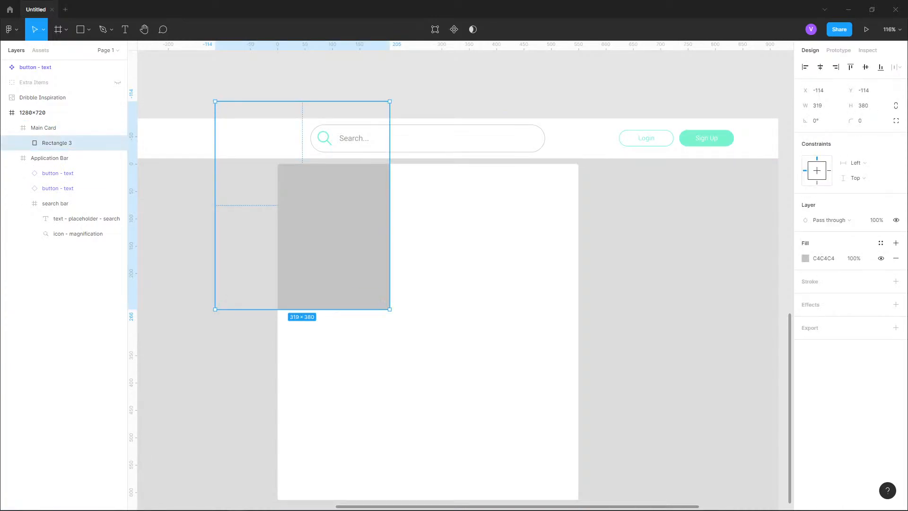
pyautogui.moveTo(390, 309); pyautogui.dragTo(578, 197)
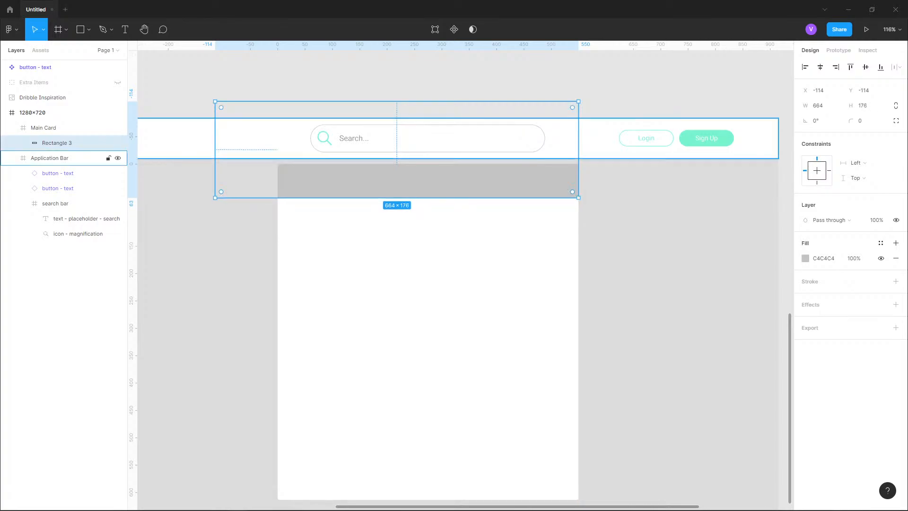
pyautogui.moveTo(215, 102); pyautogui.dragTo(278, 163)
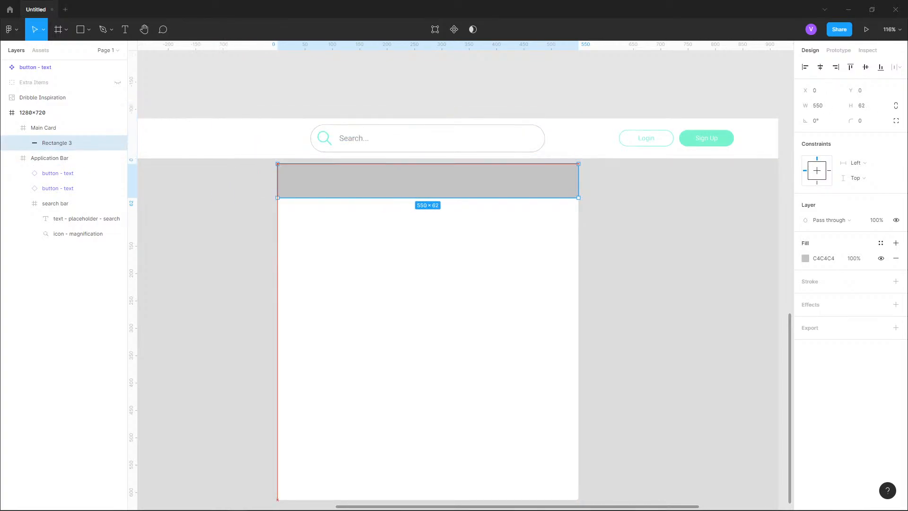
pyautogui.press('Escape')
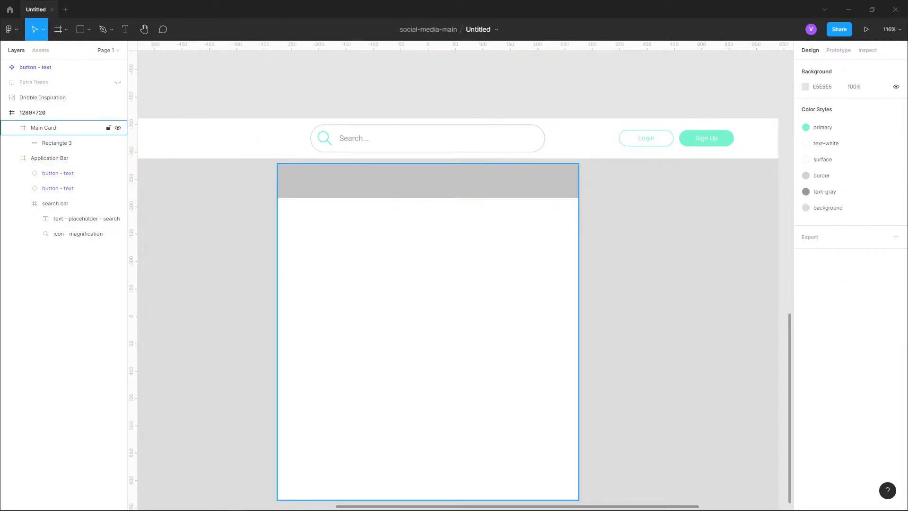
# - Set the bar rectangle's height to 75
pyautogui.scroll(-6, 333, 333)
pyautogui.scroll(7, 353, 145)
pyautogui.scroll(1, 350, 135)
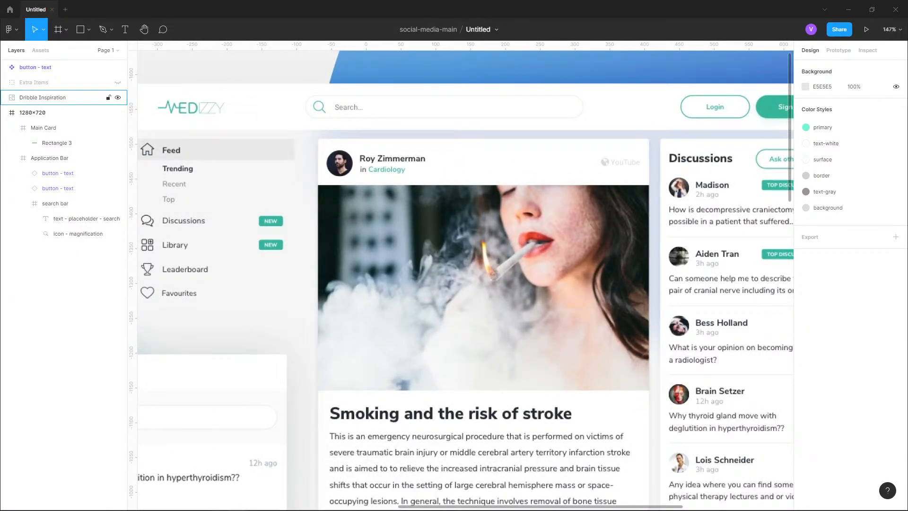
pyautogui.scroll(-6, 350, 137)
pyautogui.scroll(6, 310, 373)
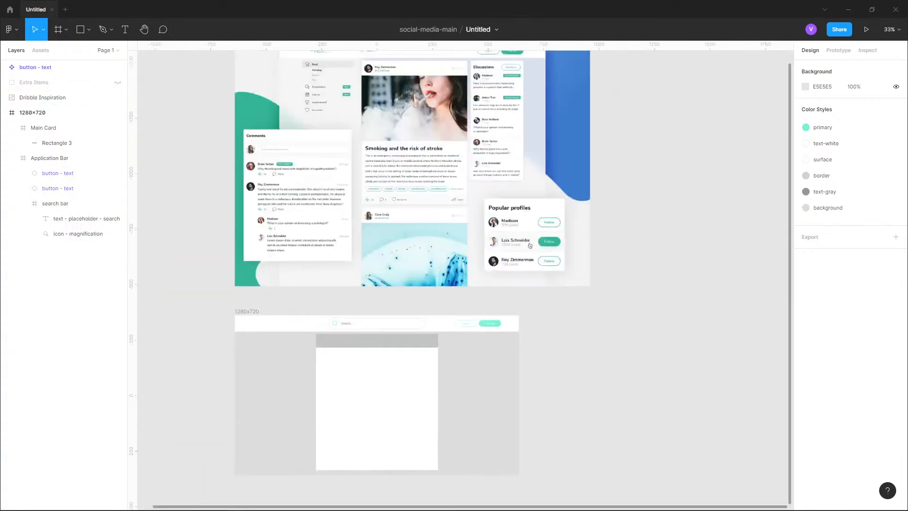
pyautogui.doubleClick(492, 304)
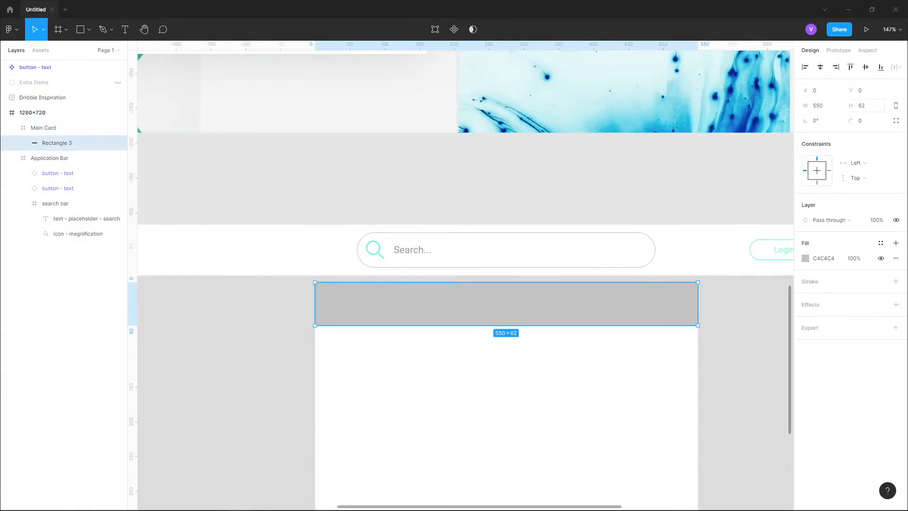
pyautogui.click(863, 105)
pyautogui.write('75')
pyautogui.press('Return')
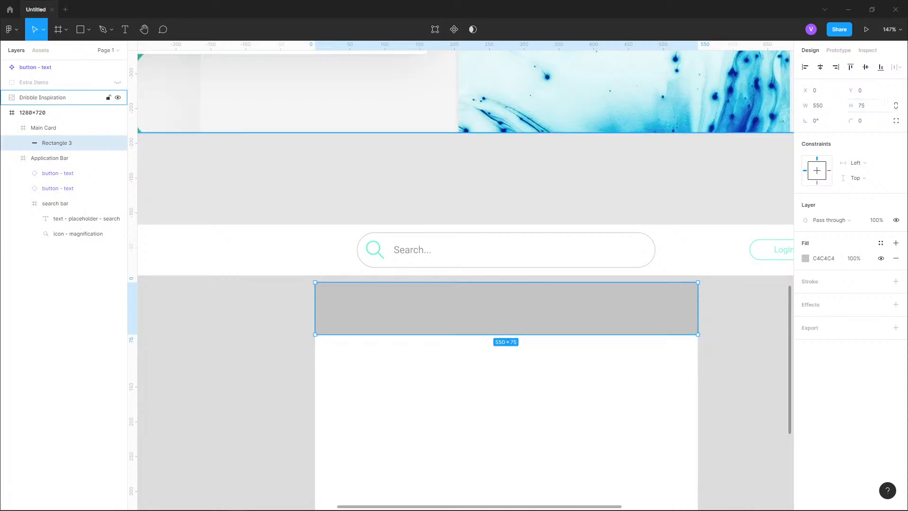
# - Apply the surface color style to the bar rectangle's fill
pyautogui.click(485, 159)
pyautogui.scroll(-3, 485, 159)
pyautogui.moveTo(496, 284); pyautogui.dragTo(443, 249)
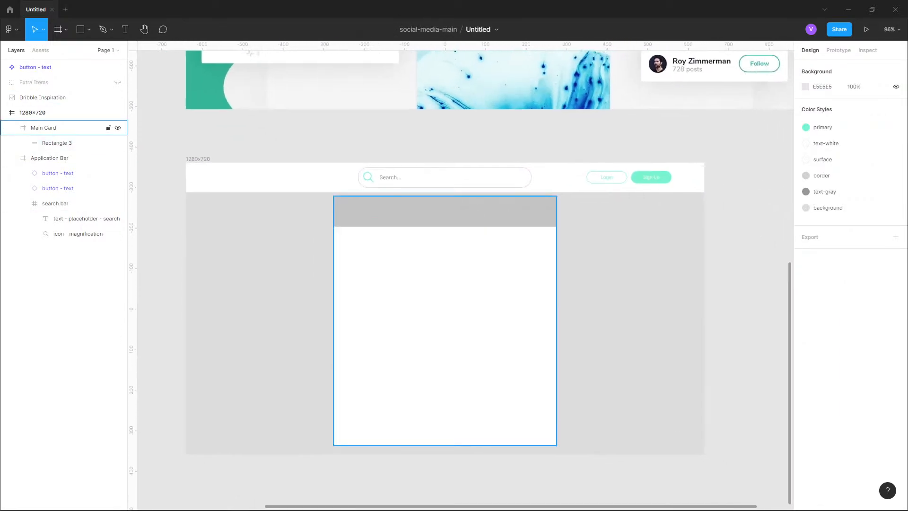
pyautogui.click(43, 128)
pyautogui.click(57, 143)
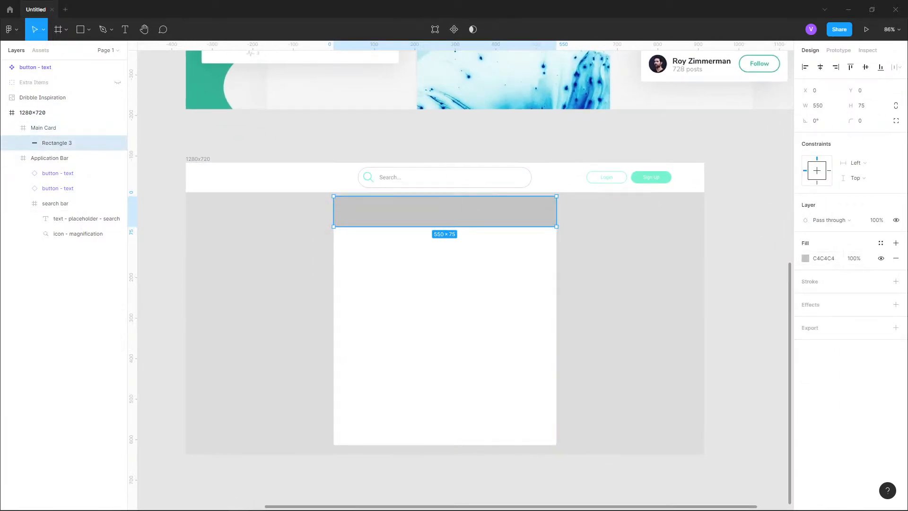
pyautogui.click(880, 243)
pyautogui.click(832, 331)
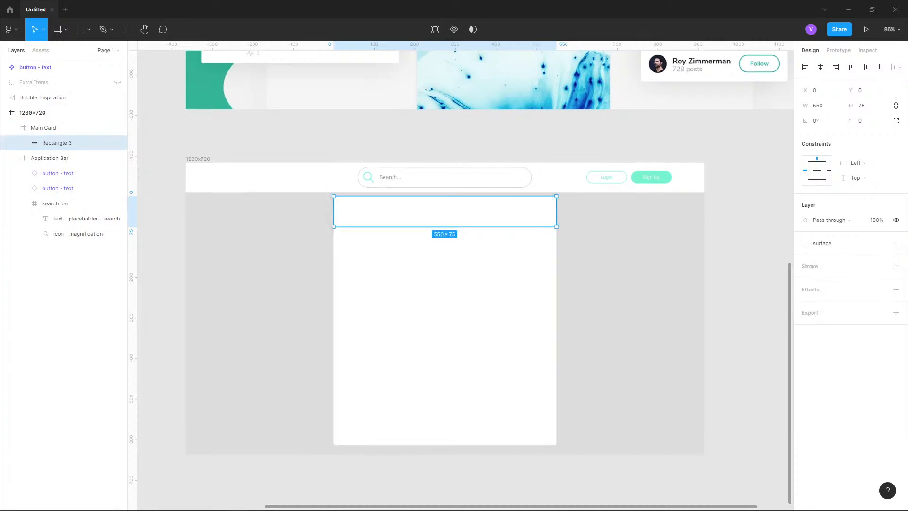
# - Replace the Main Card's fill with a light pink solid color, FFD8D8
pyautogui.click(44, 128)
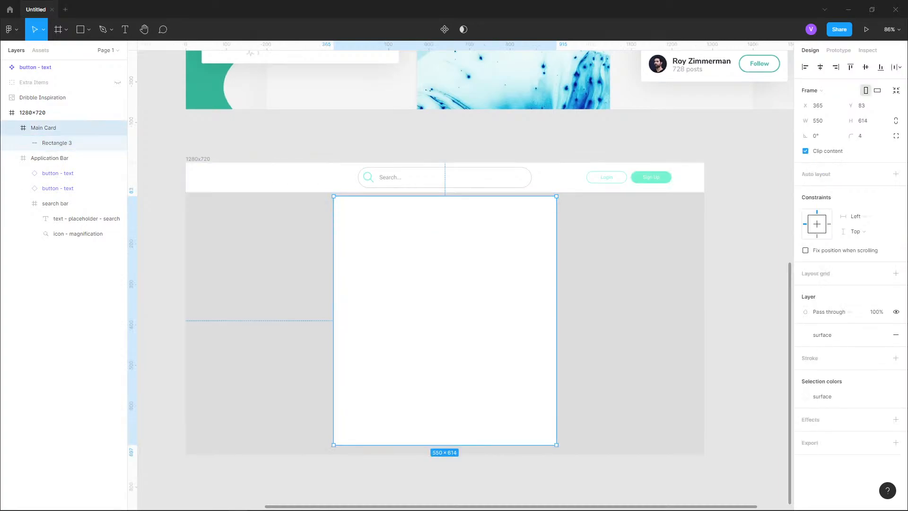
pyautogui.click(880, 334)
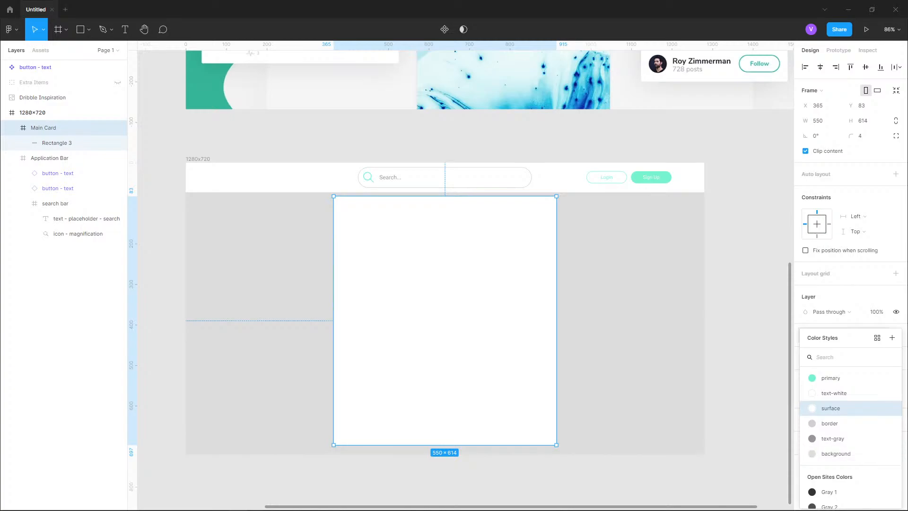
pyautogui.click(830, 408)
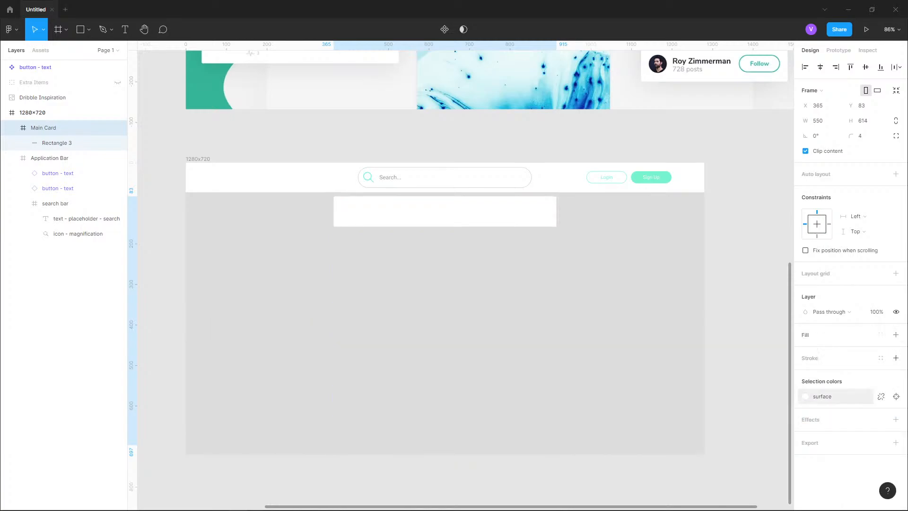
pyautogui.click(896, 334)
pyautogui.click(805, 350)
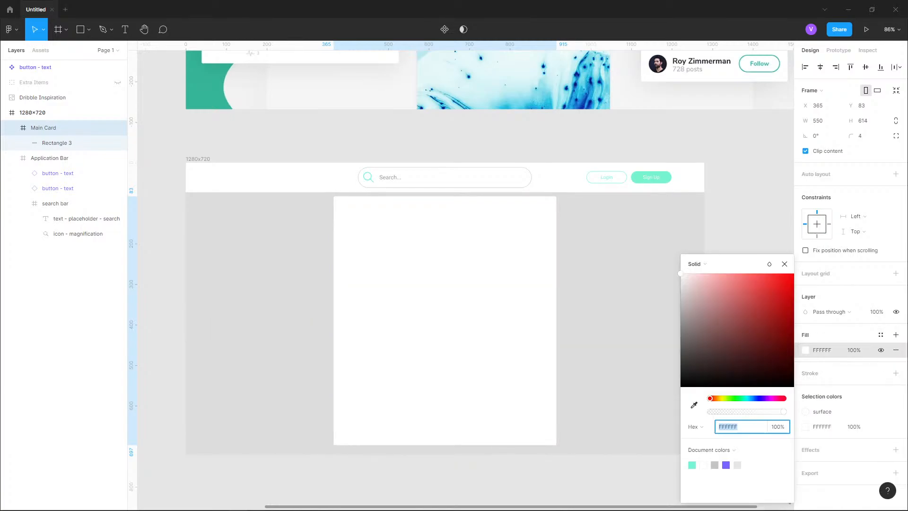
pyautogui.moveTo(709, 284); pyautogui.dragTo(696, 273)
pyautogui.click(747, 212)
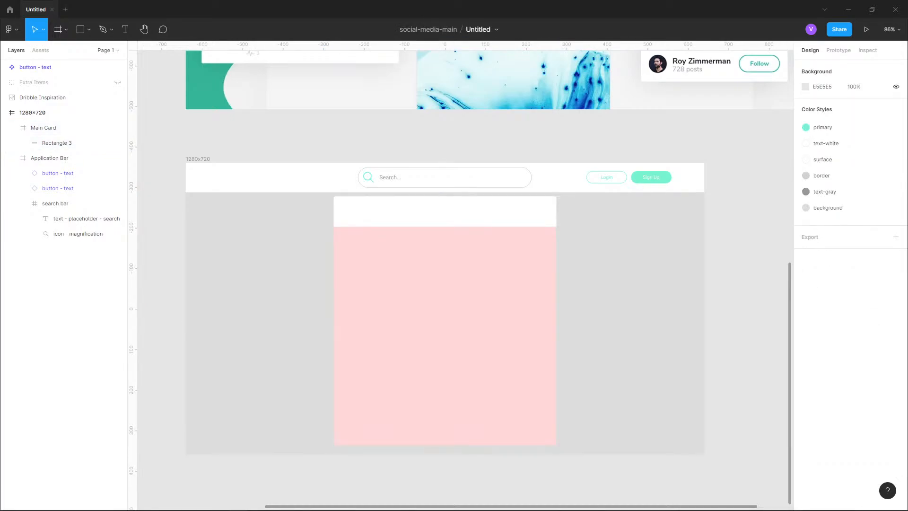
# - Rename the bar rectangle Title Bar
pyautogui.click(57, 128)
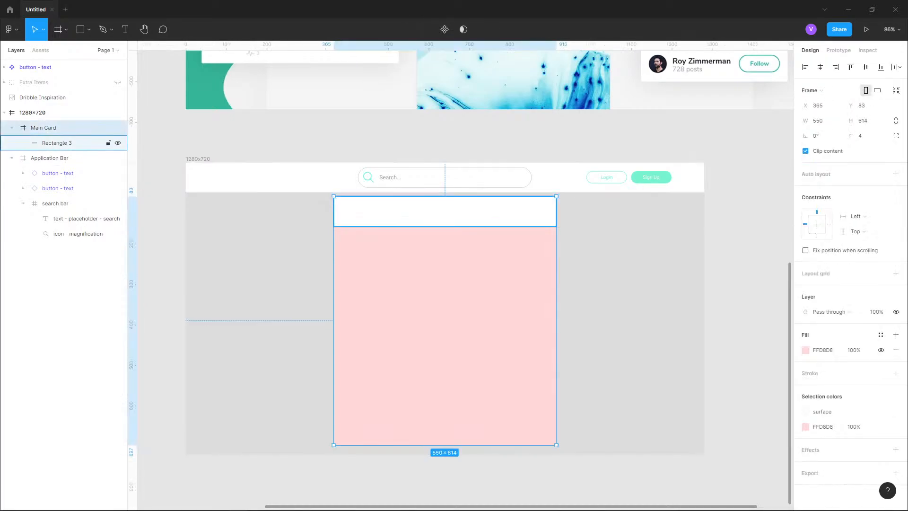
pyautogui.click(62, 142)
pyautogui.doubleClick(57, 143)
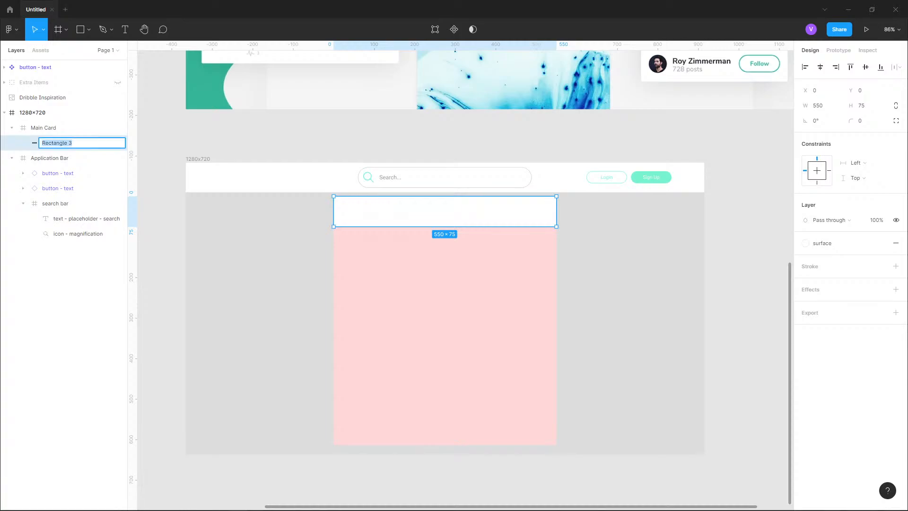
pyautogui.write('Title Bar')
pyautogui.press('Return')
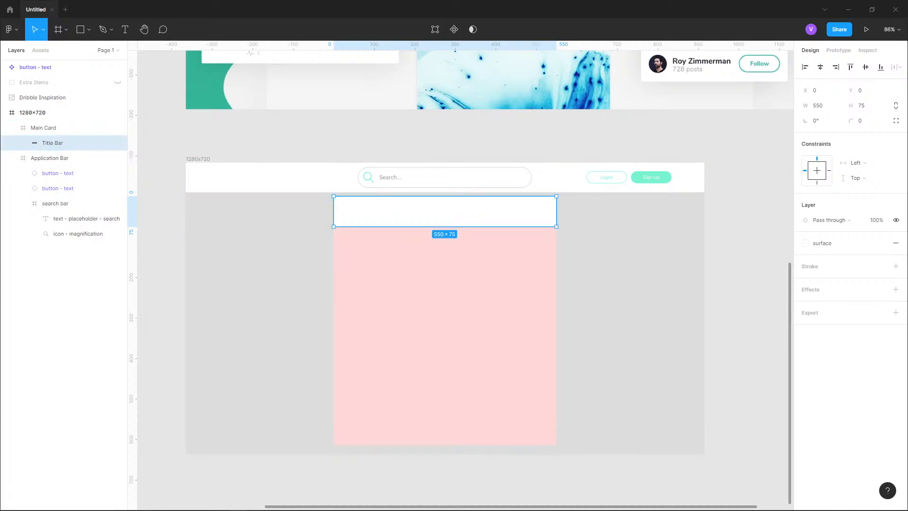
# - Draw an ellipse about 42 × 38 near the left end of the title bar
pyautogui.scroll(5, 372, 203)
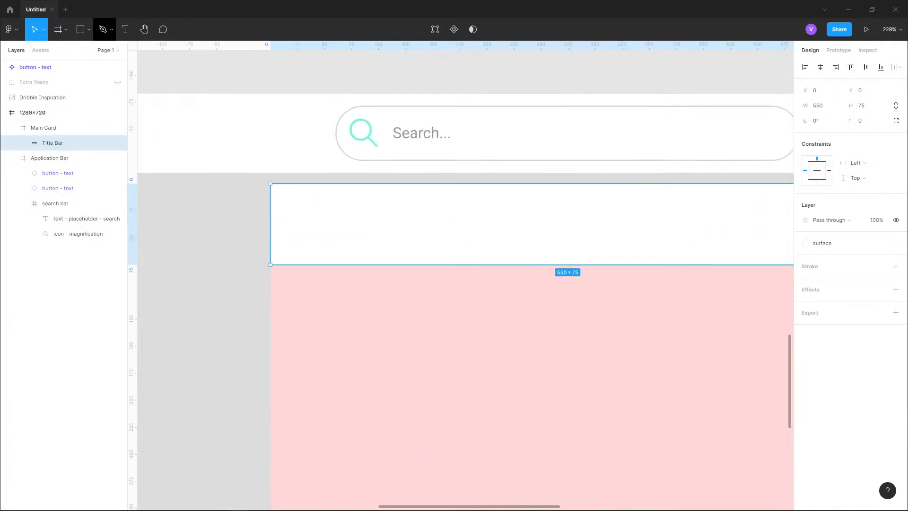
pyautogui.click(89, 29)
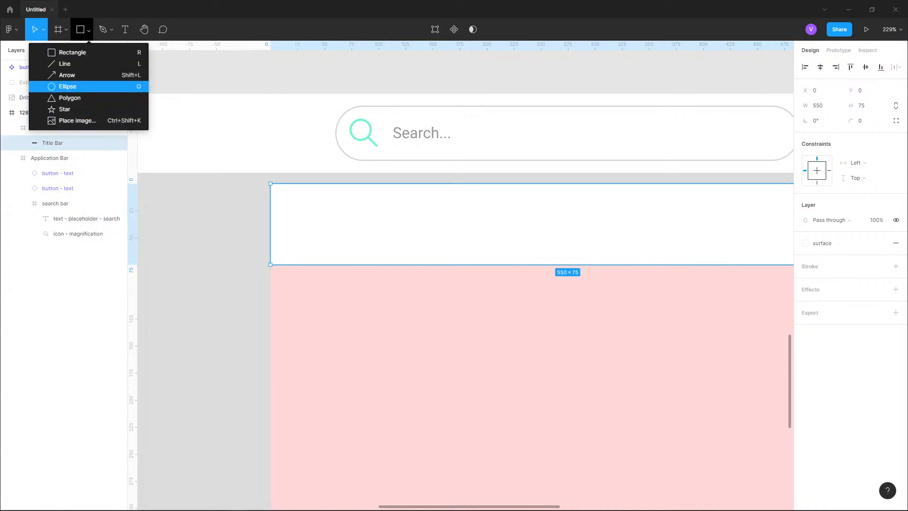
pyautogui.click(67, 86)
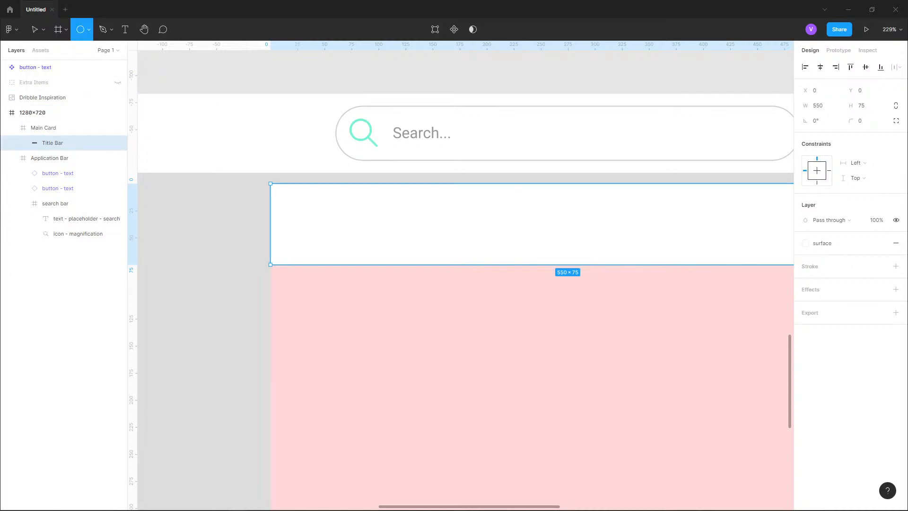
pyautogui.moveTo(292, 204)
pyautogui.mouseDown()
pyautogui.moveTo(343, 237)
pyautogui.moveTo(337, 245)
pyautogui.mouseUp()
pyautogui.click(11, 29)
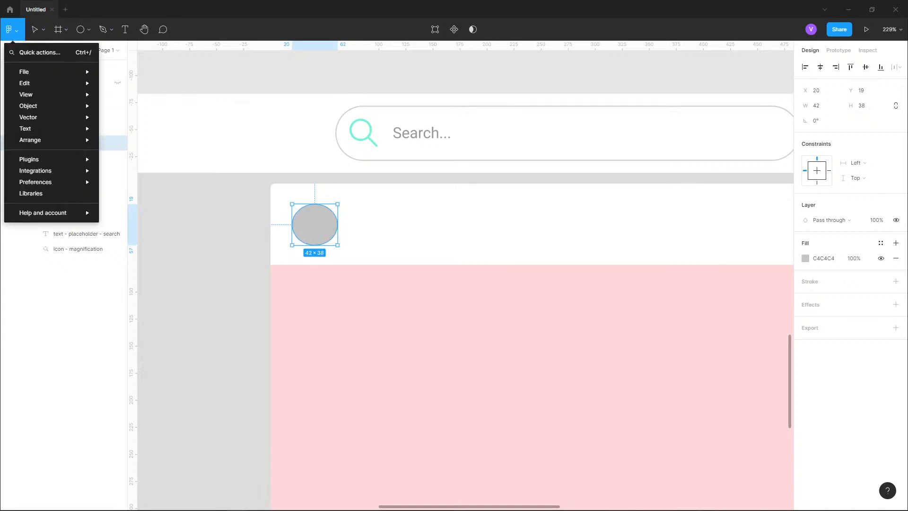
pyautogui.moveTo(47, 158)
pyautogui.scroll(-5, 142, 107)
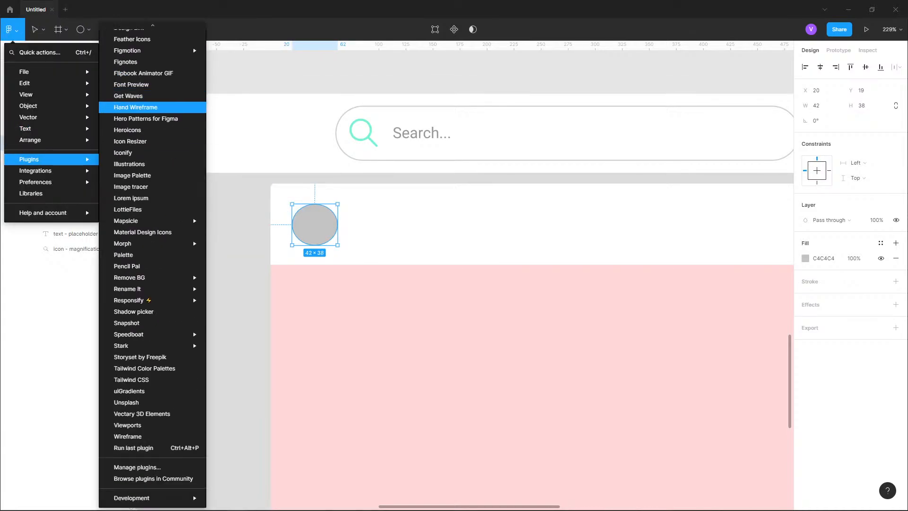
pyautogui.scroll(5, 142, 105)
pyautogui.scroll(-5, 142, 105)
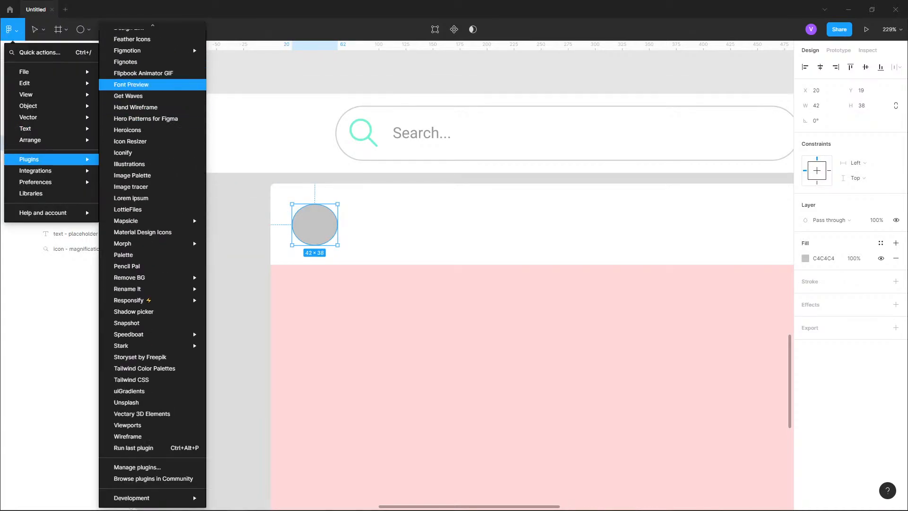
pyautogui.click(246, 78)
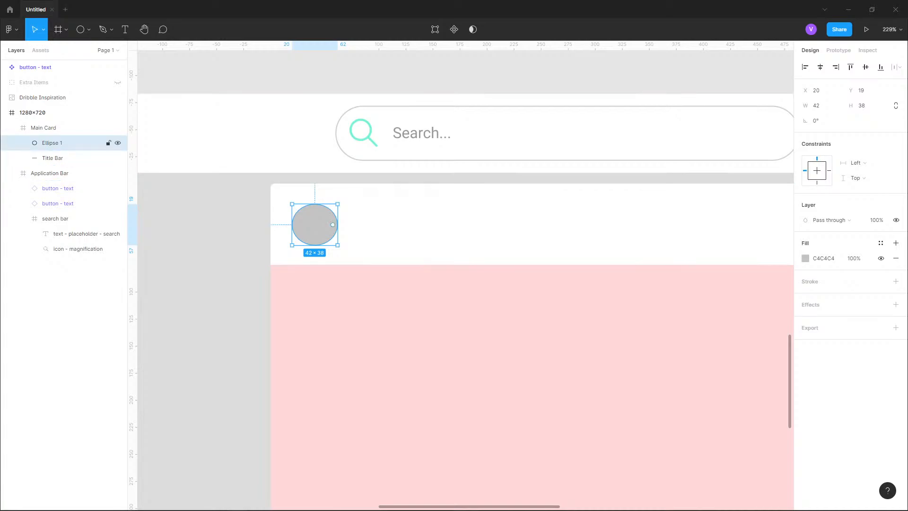
# - Resize the ellipse to a 45 × 45 circle
pyautogui.moveTo(315, 204); pyautogui.dragTo(291, 222)
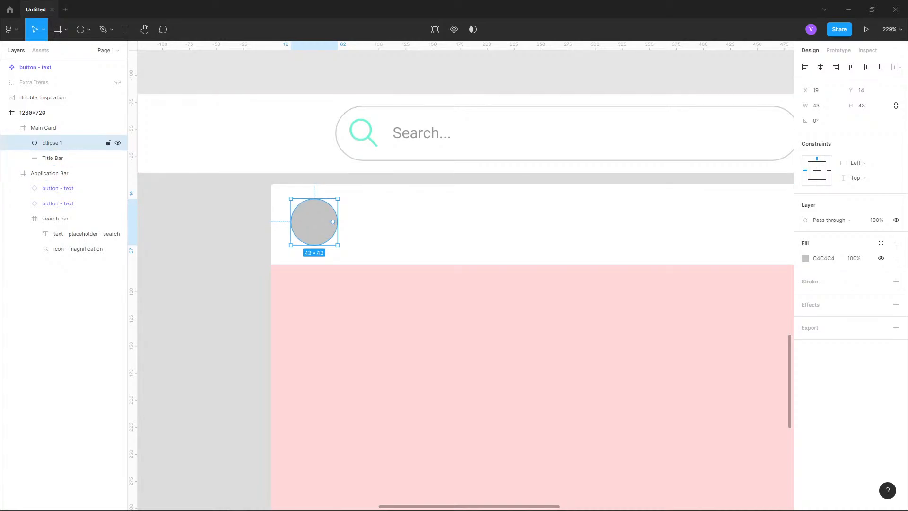
pyautogui.click(816, 105)
pyautogui.write('45')
pyautogui.press('Tab')
pyautogui.write('45')
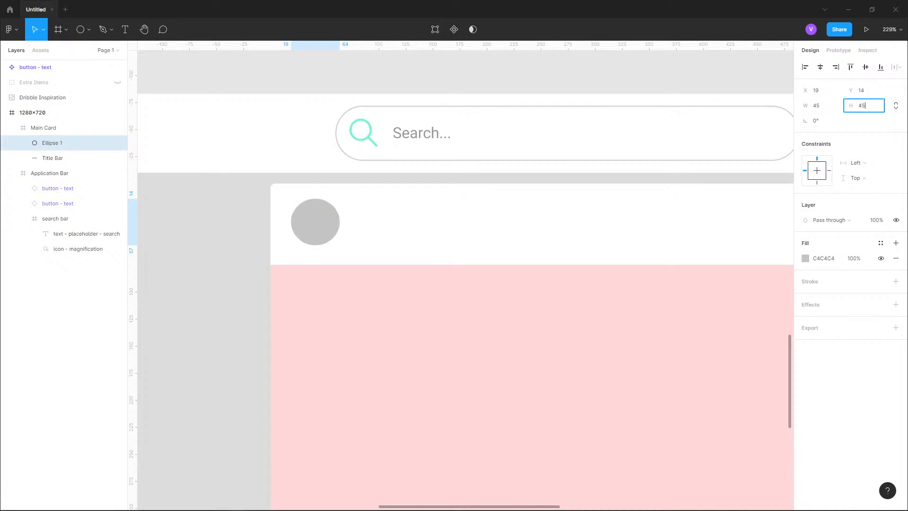
pyautogui.press('Return')
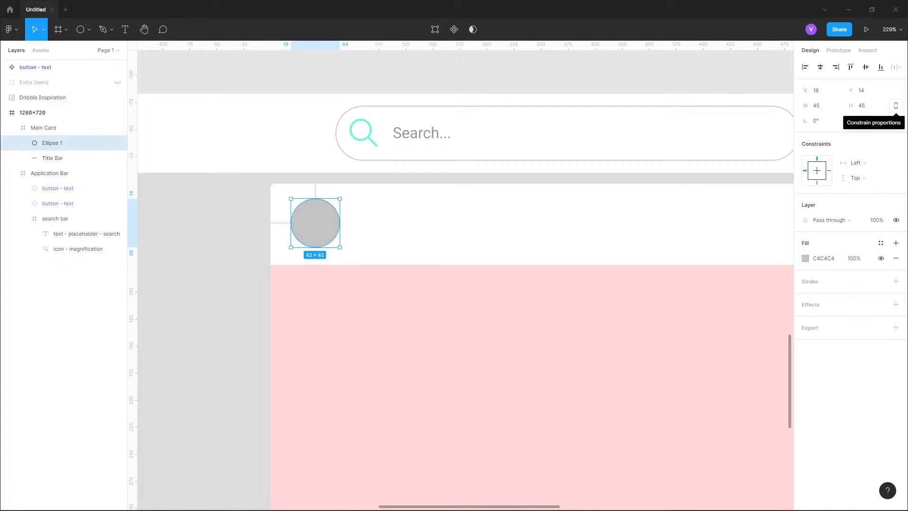
# - Lock the ellipse's proportions and set its width to 20
pyautogui.click(895, 106)
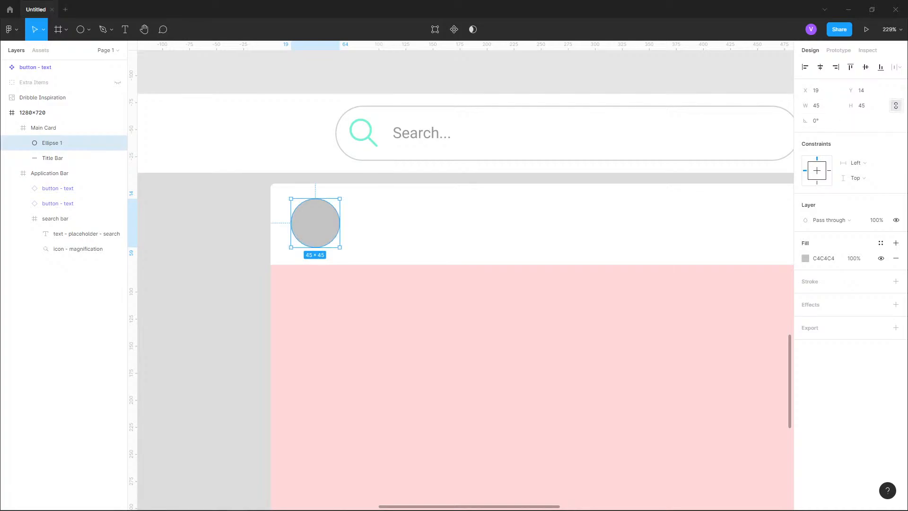
pyautogui.click(817, 106)
pyautogui.write('20')
pyautogui.press('Return')
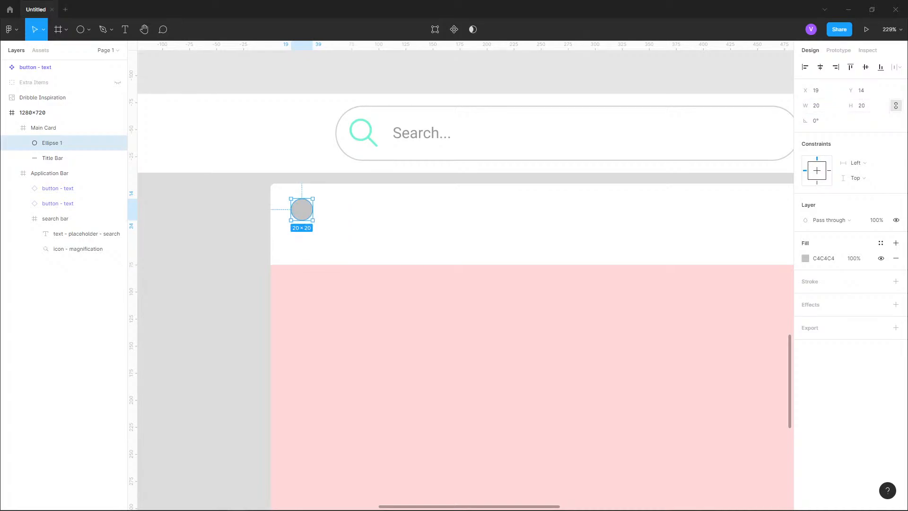
# - Unlock proportions, set the ellipse's height to 40, then its width to 40
pyautogui.click(895, 105)
pyautogui.click(864, 105)
pyautogui.write('40')
pyautogui.press('Return')
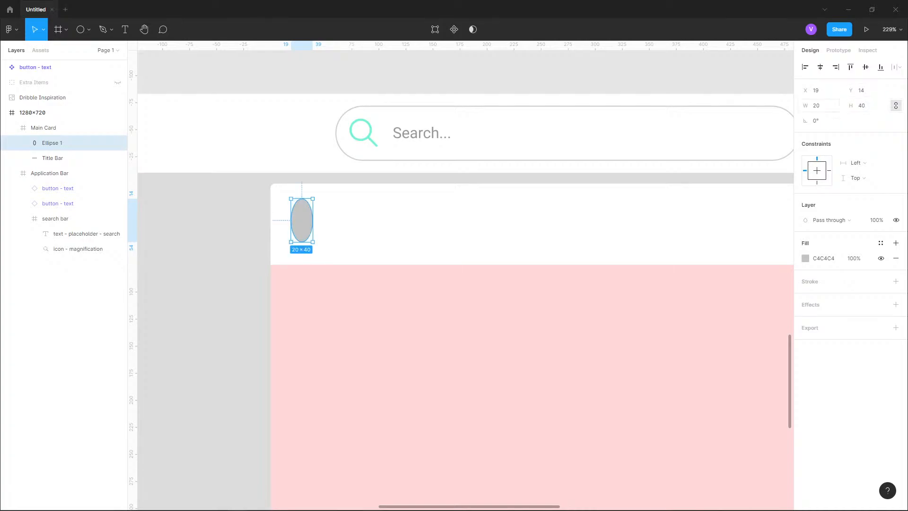
pyautogui.click(818, 105)
pyautogui.press('BackSpace')
pyautogui.write('40')
pyautogui.press('Return')
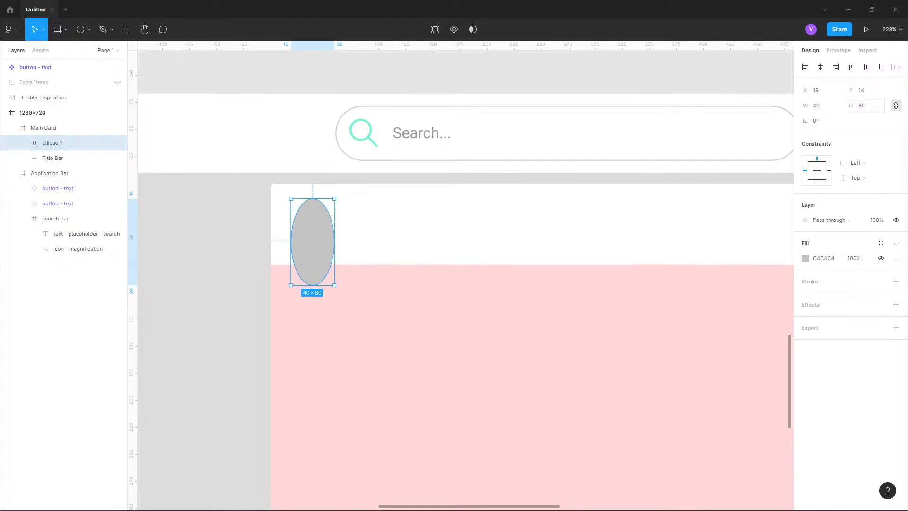
# - Make the ellipse a 40 × 40 circle and relock its proportions
pyautogui.click(896, 106)
pyautogui.click(863, 105)
pyautogui.write('40')
pyautogui.press('Return')
pyautogui.click(896, 105)
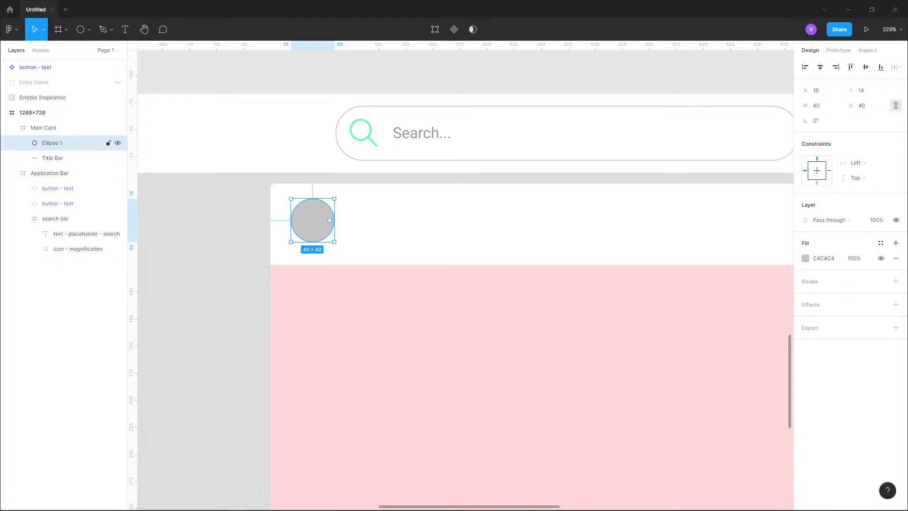
# - Nudge the circle to about X 20, Y 17 inside the title bar
pyautogui.press('alt')
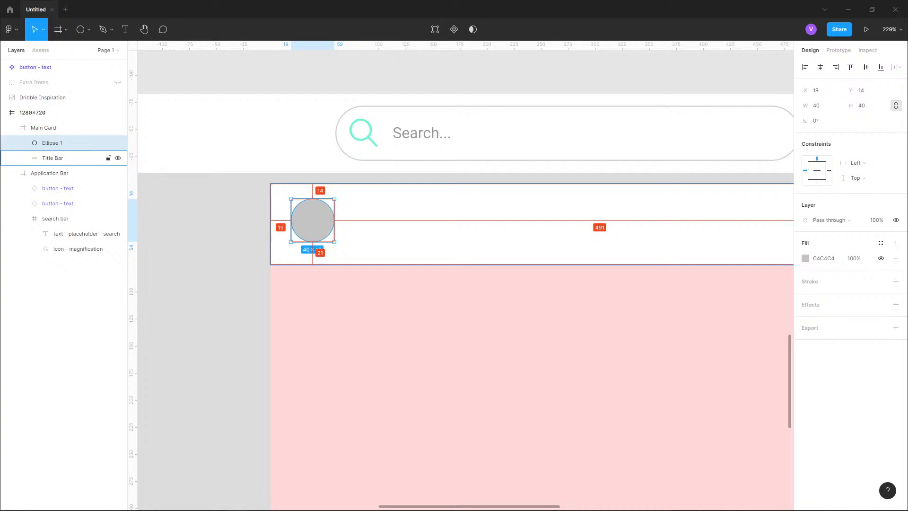
pyautogui.press('Right')
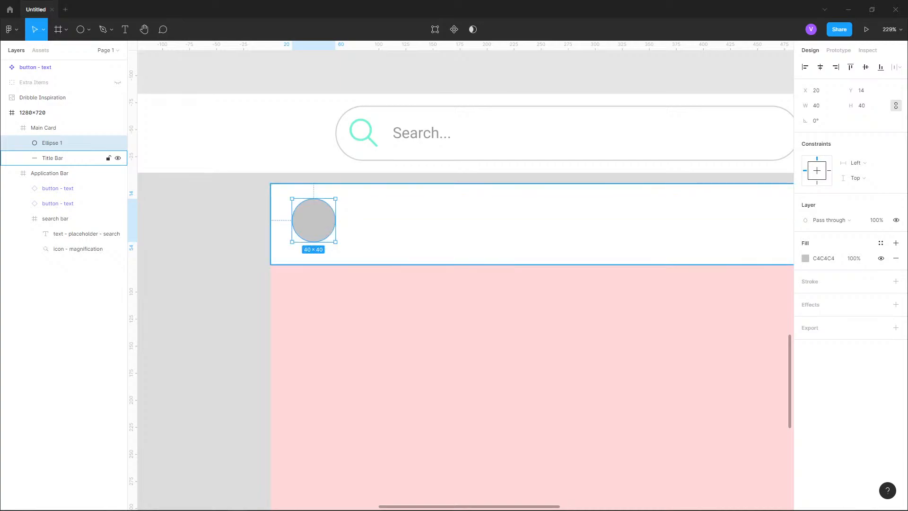
pyautogui.press('Right')
pyautogui.press('Left')
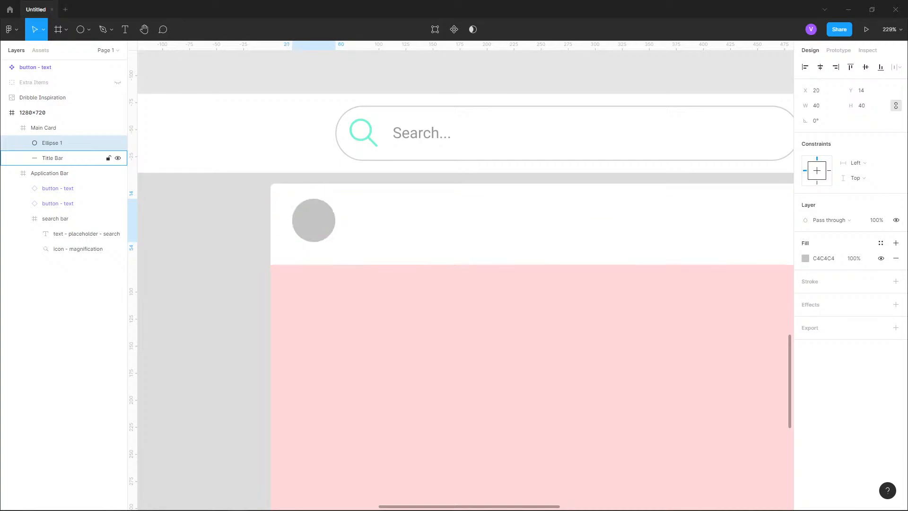
pyautogui.press('Down')
pyautogui.press('Down')
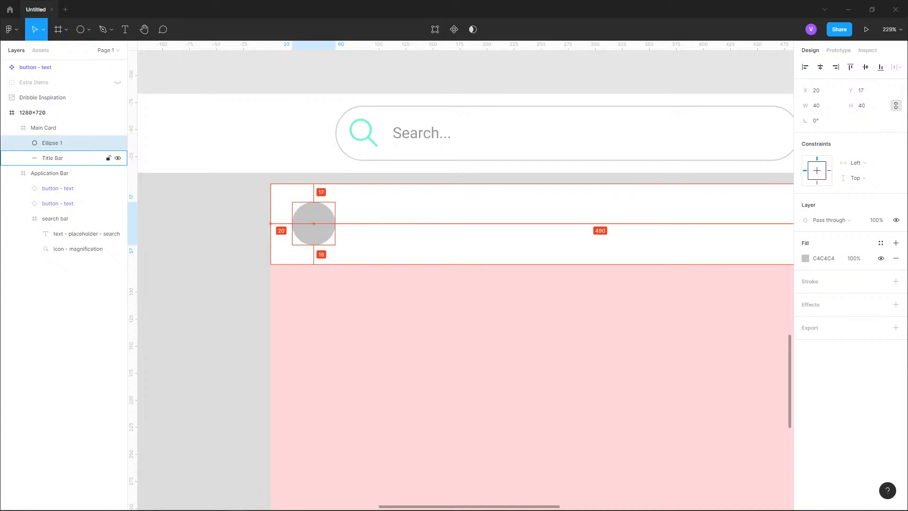
pyautogui.press('Down')
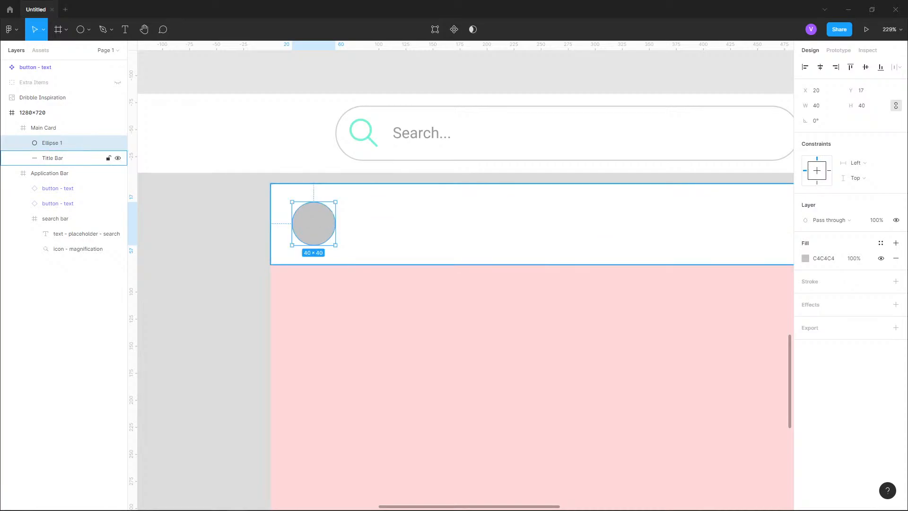
# - Add a text layer reading "Post Title" to the right of the avatar circle in the title bar
pyautogui.press('t')
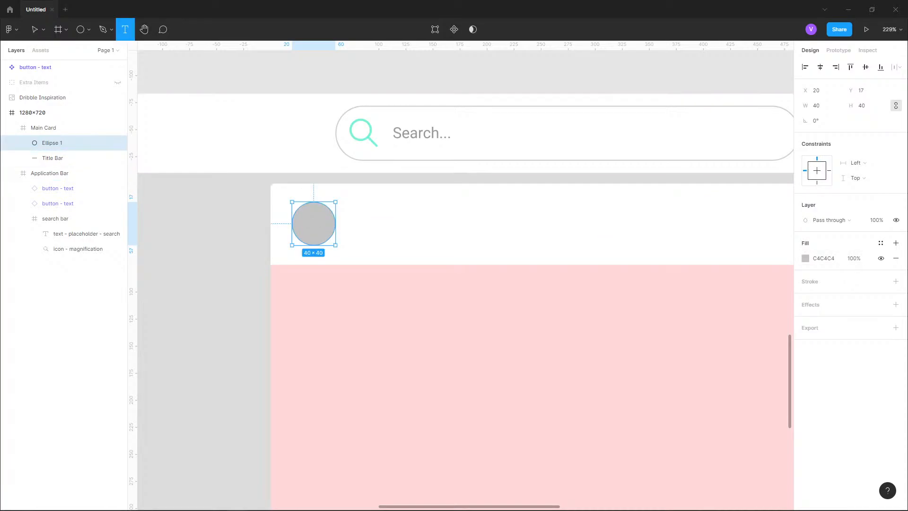
pyautogui.click(364, 199)
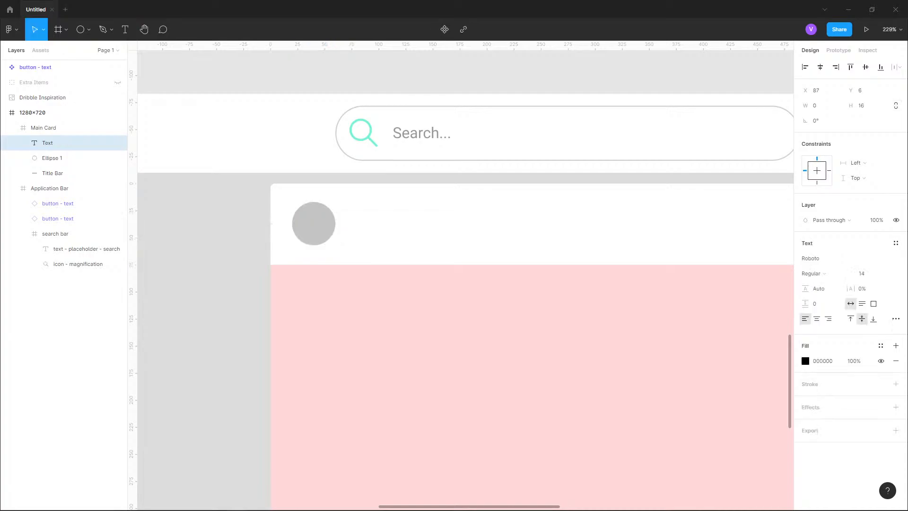
pyautogui.write('T')
pyautogui.press('BackSpace')
pyautogui.write('Post Title')
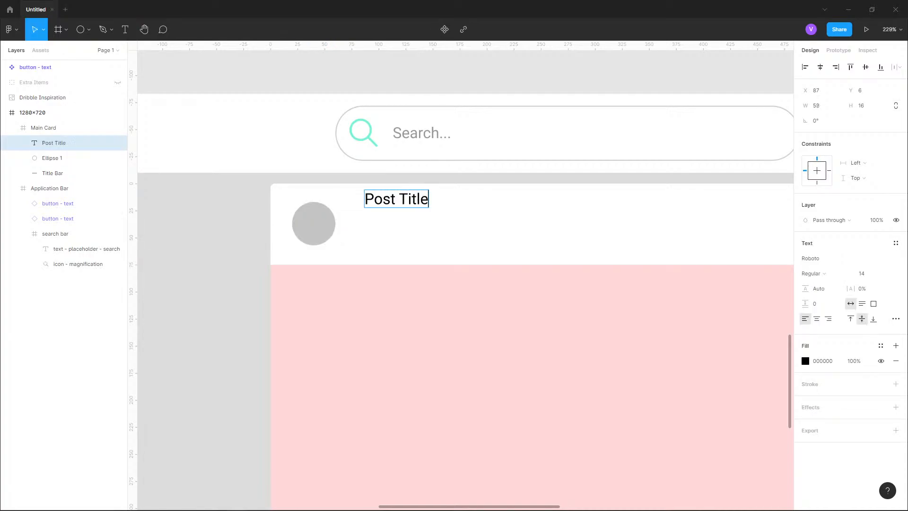
# - Change the title text's font to Lato
pyautogui.hotkey('ctrl', 'a')
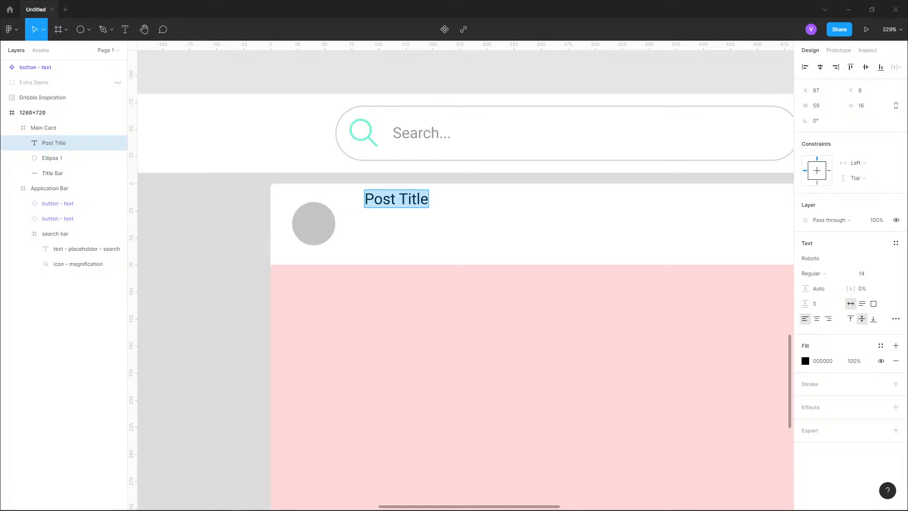
pyautogui.click(898, 258)
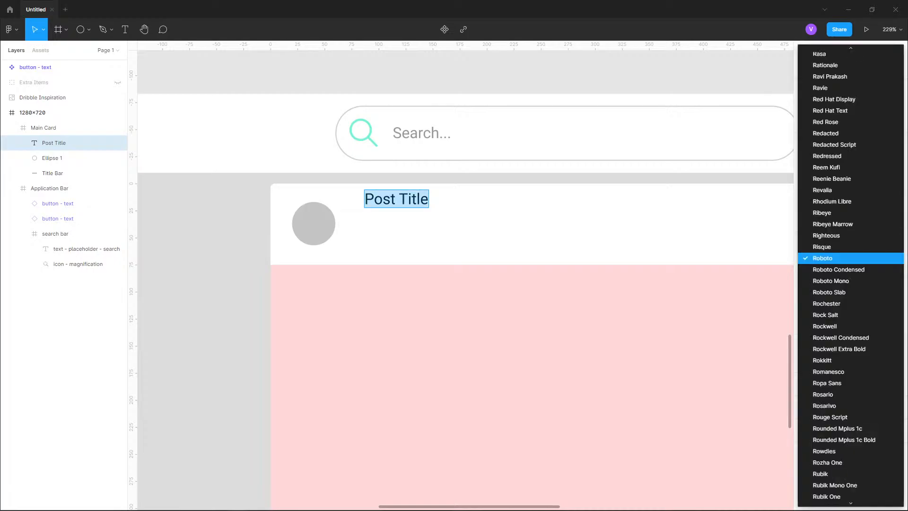
pyautogui.write('lato')
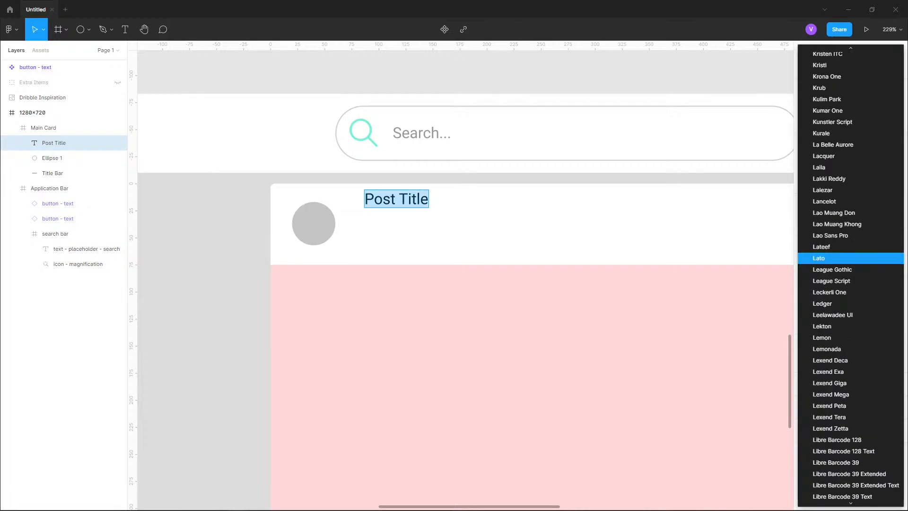
pyautogui.press('Return')
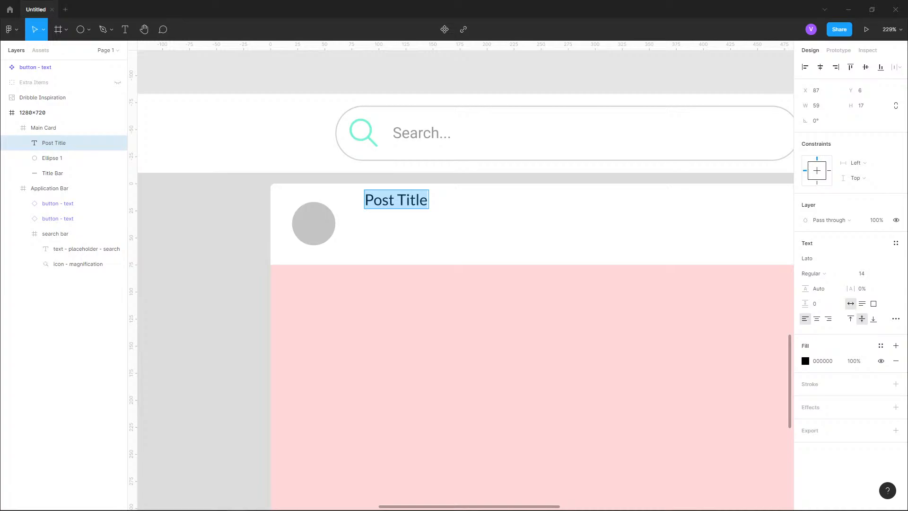
# - Set the title text's font size to 18
pyautogui.click(865, 274)
pyautogui.click(886, 273)
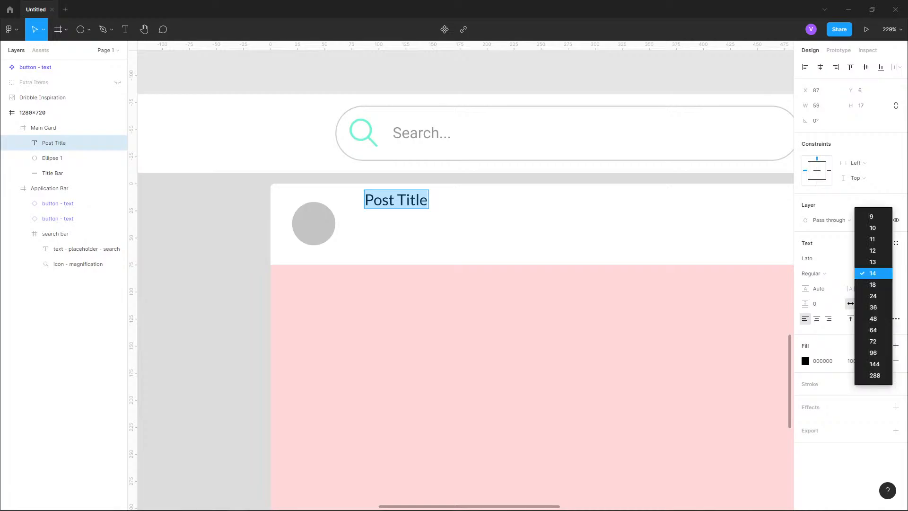
pyautogui.press('Return')
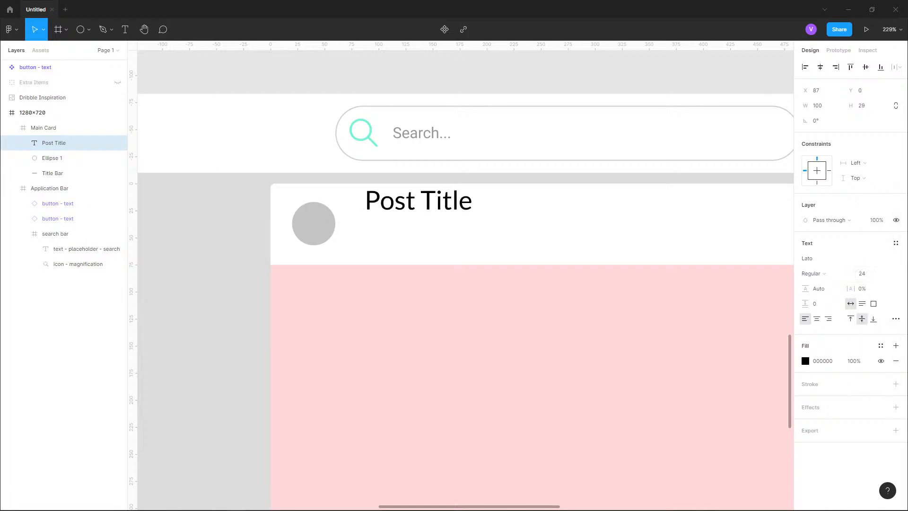
pyautogui.scroll(-9, 295, 353)
pyautogui.scroll(8, 297, 350)
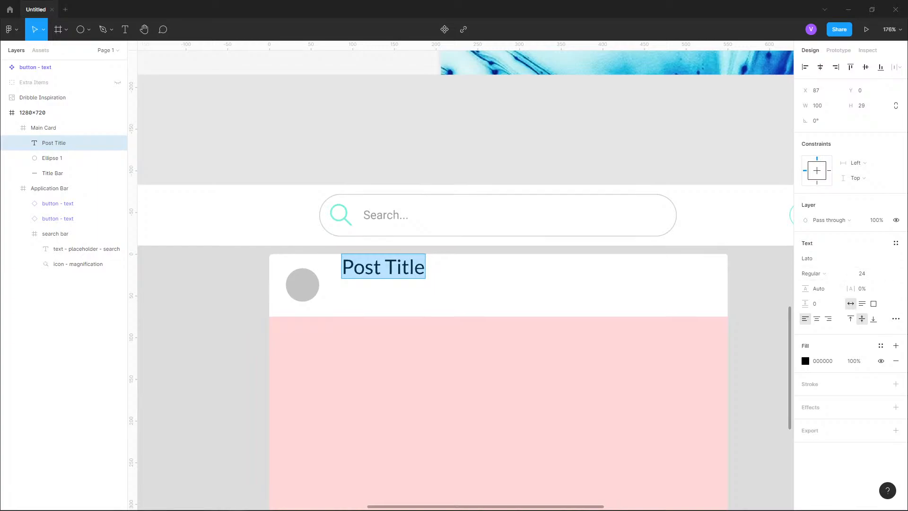
pyautogui.click(865, 273)
pyautogui.write('18')
pyautogui.press('Return')
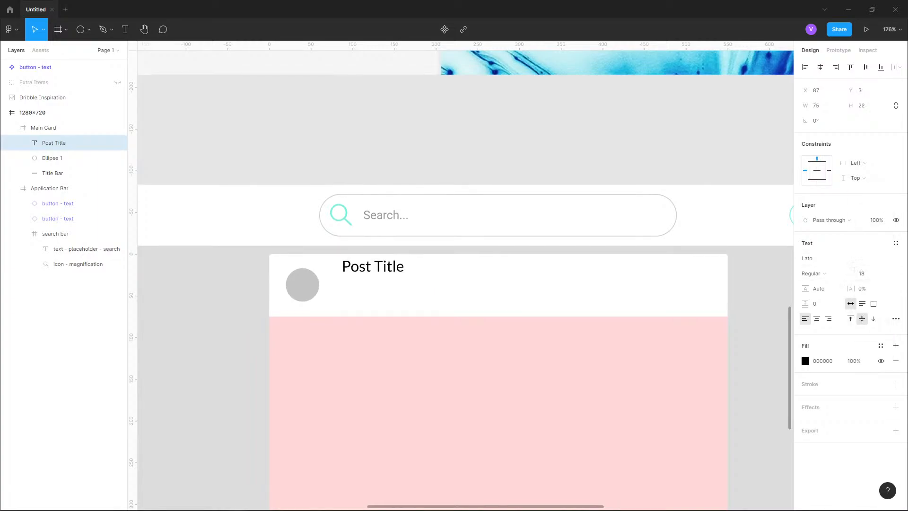
pyautogui.press('Escape')
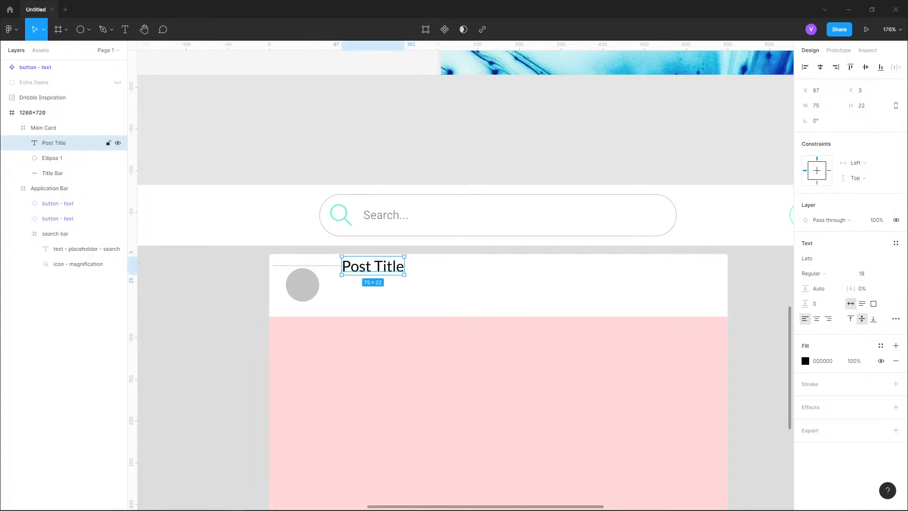
# - Move the title text to about X 75, Y 17 beside the circle
pyautogui.moveTo(373, 266); pyautogui.dragTo(364, 276)
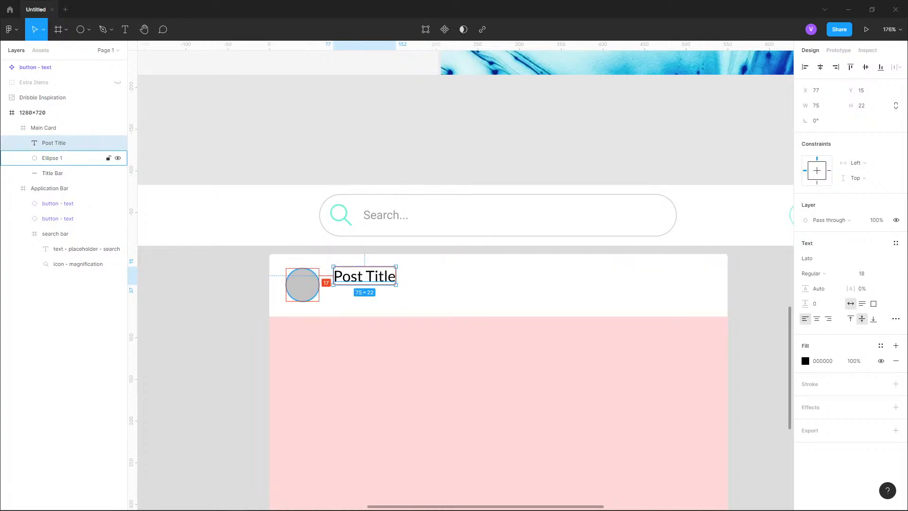
pyautogui.hotkey('alt', 'Left')
pyautogui.hotkey('alt', 'Left')
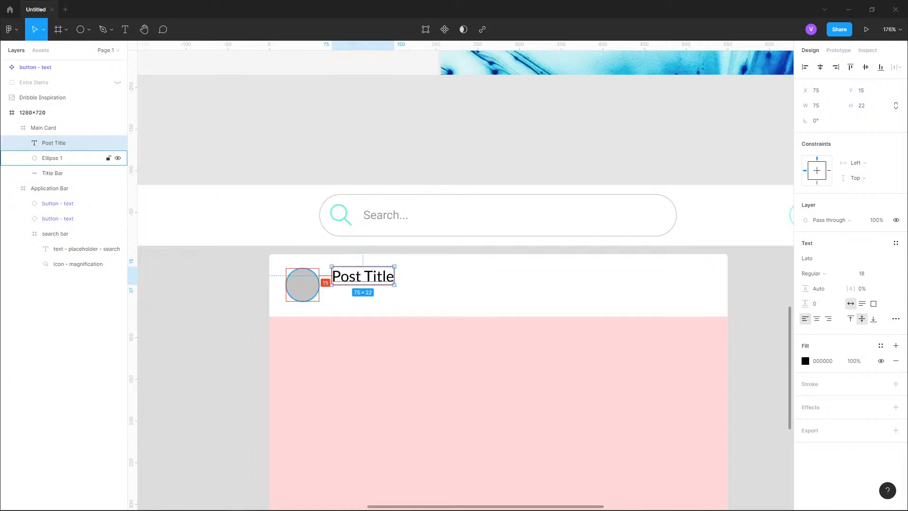
pyautogui.hotkey('alt', 'Down')
pyautogui.hotkey('alt', 'Down')
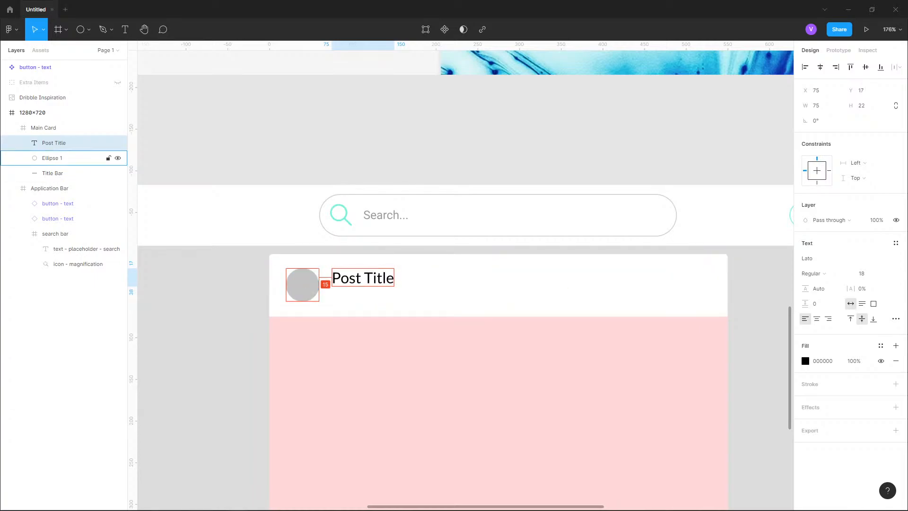
# - Duplicate the title text and shift the copy about 20 px down
pyautogui.scroll(5, 306, 278)
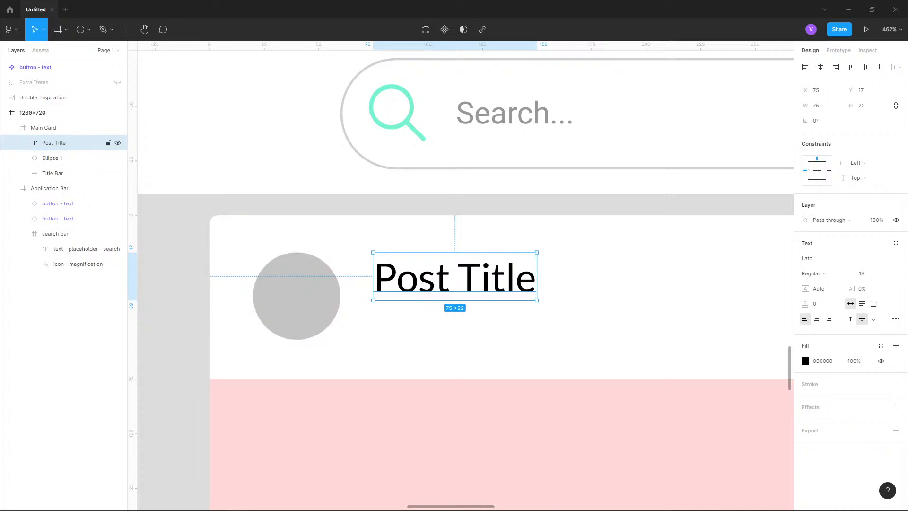
pyautogui.hotkey('ctrl', 'd')
pyautogui.hotkey('shift', 'Down')
pyautogui.hotkey('shift', 'Down')
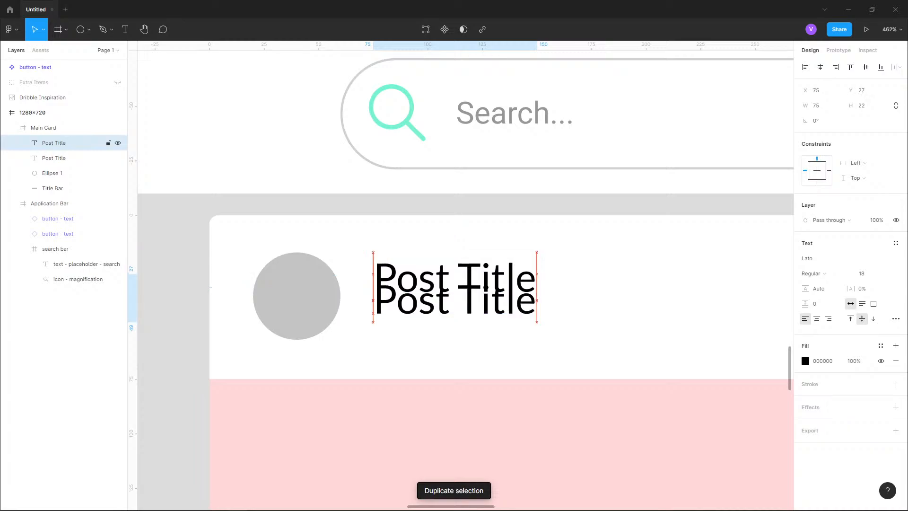
# - Set the copy's font size to 12 and change its text to "Post description"
pyautogui.click(886, 273)
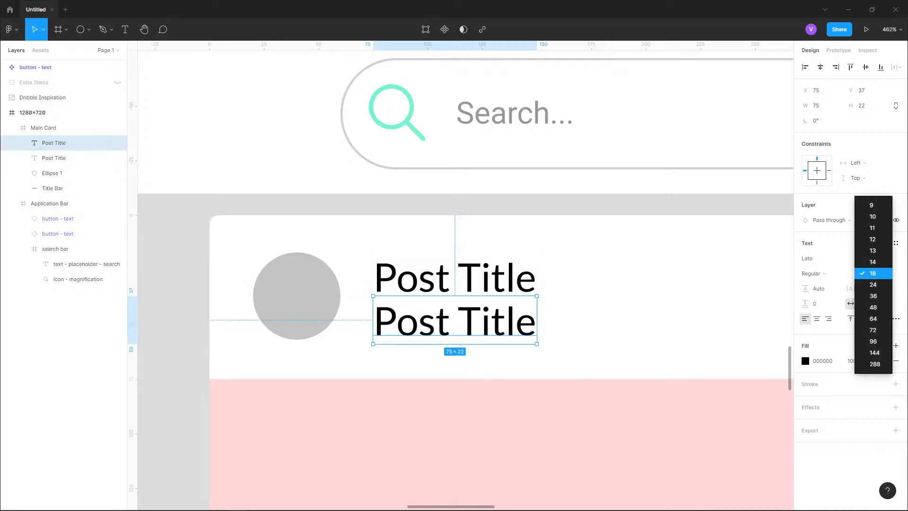
pyautogui.press('Return')
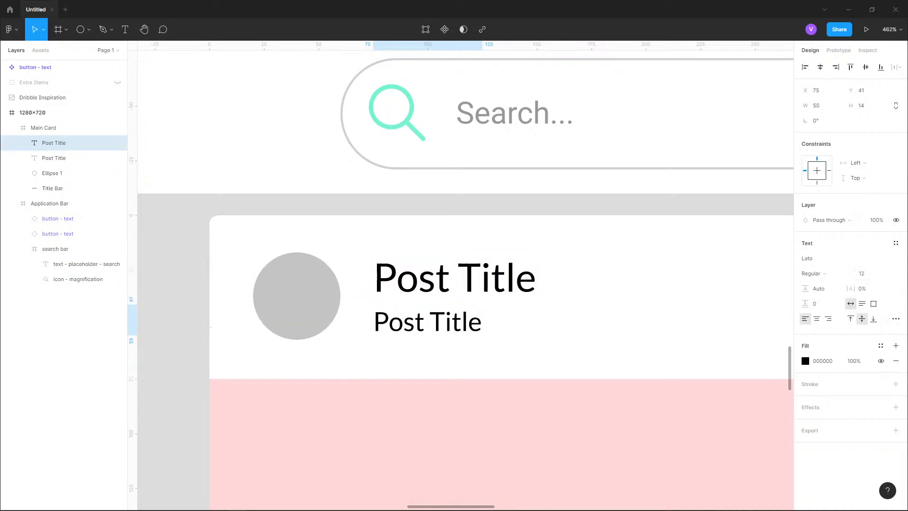
pyautogui.press('Return')
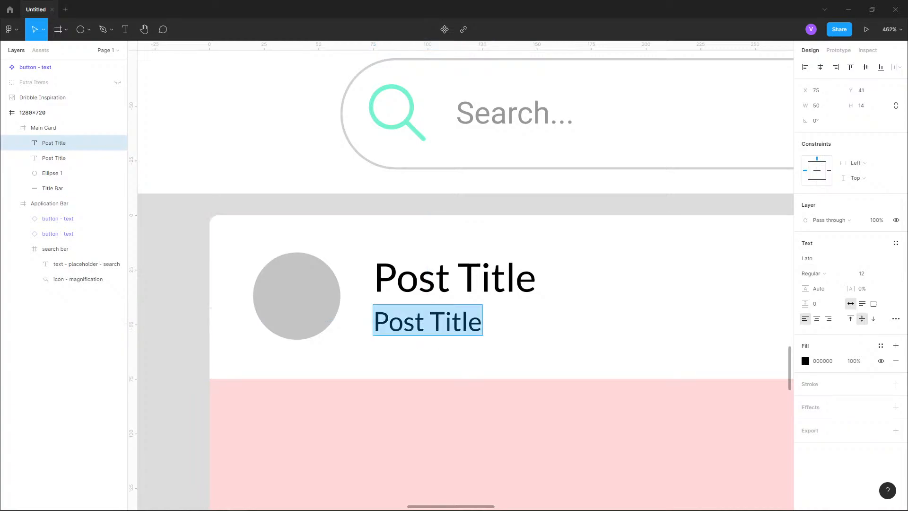
pyautogui.write('Post desc')
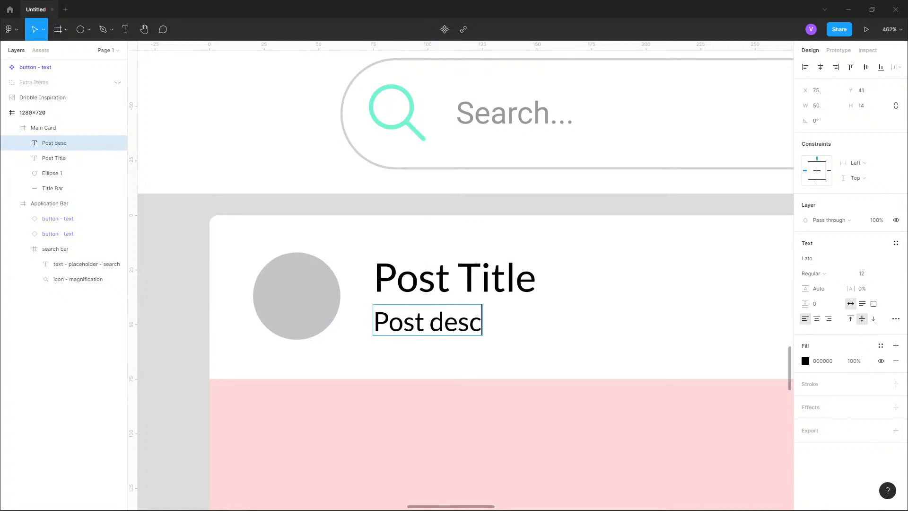
pyautogui.write('ription')
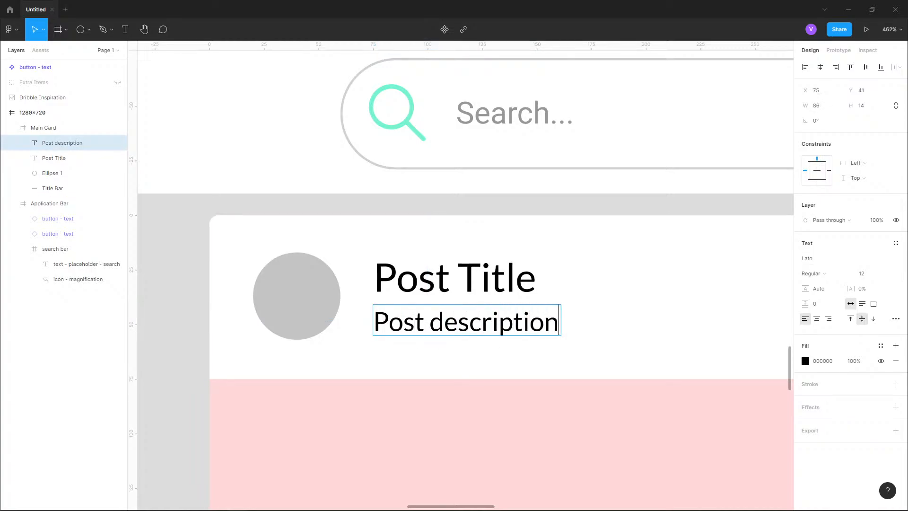
# - Replace the second line's text with "Post location"
pyautogui.scroll(-7, 371, 317)
pyautogui.scroll(3, 421, 62)
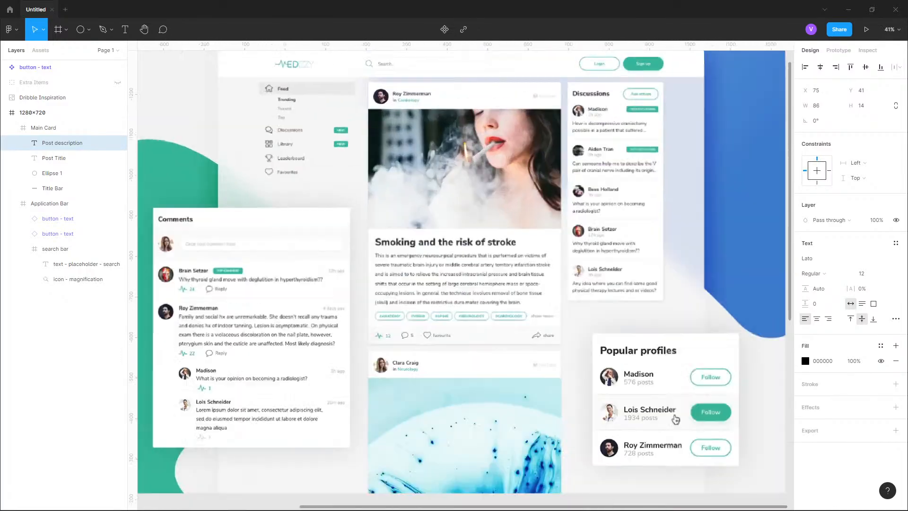
pyautogui.scroll(2, 430, 63)
pyautogui.scroll(-5, 424, 63)
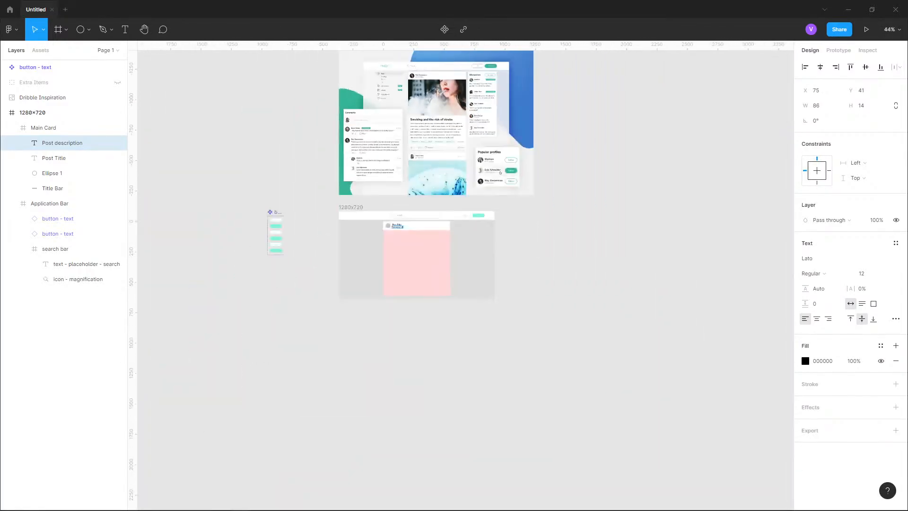
pyautogui.scroll(1, 385, 193)
pyautogui.scroll(10, 409, 269)
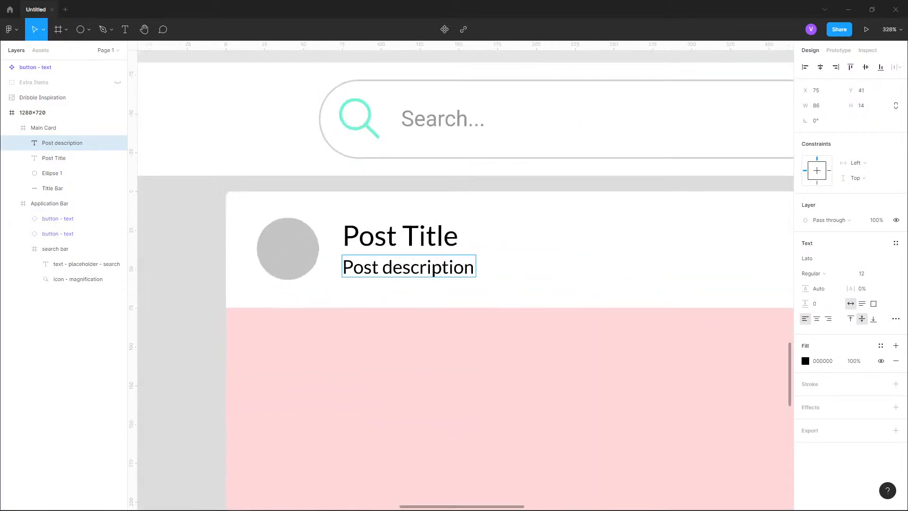
pyautogui.doubleClick(392, 265)
pyautogui.write('Post location')
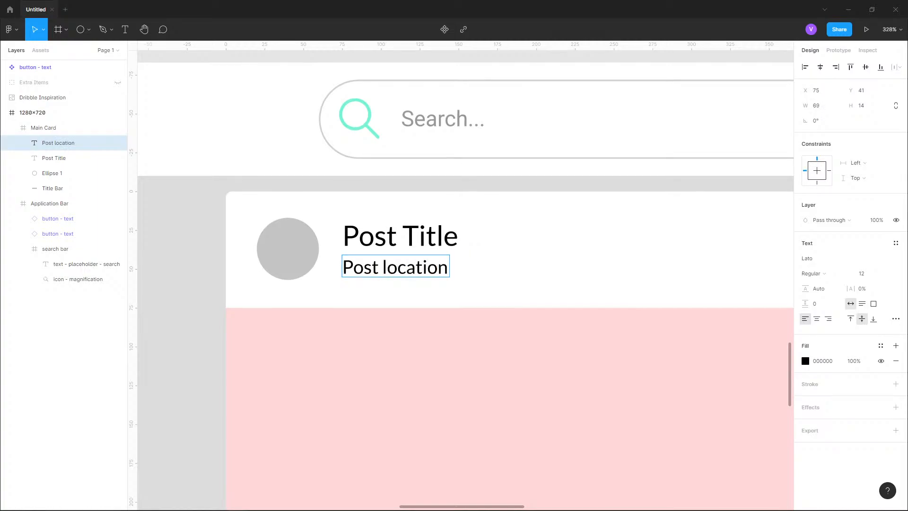
# - Change the title text to "Post person"
pyautogui.click(401, 235)
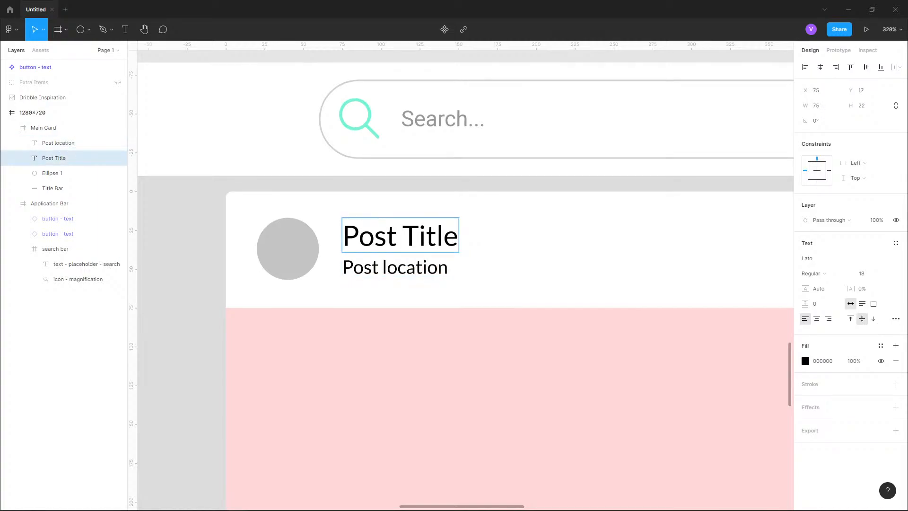
pyautogui.hotkey('ctrl', 'a')
pyautogui.write('Post')
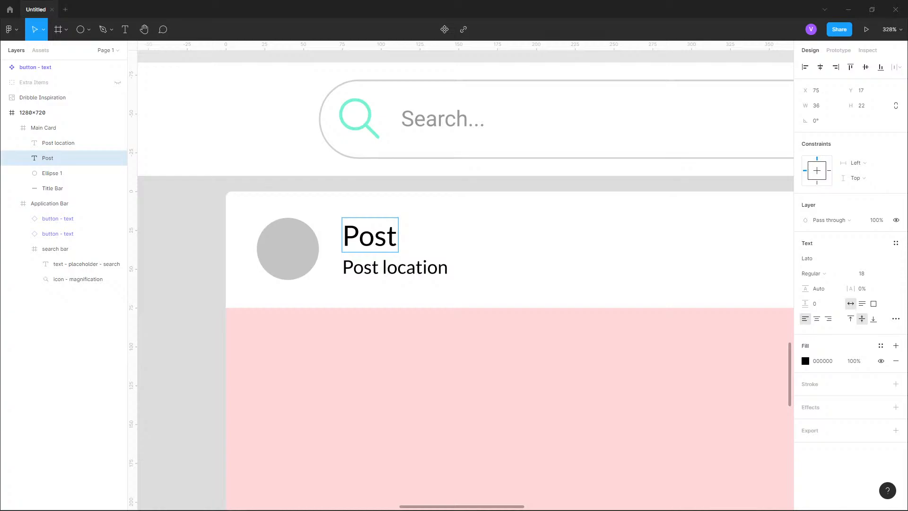
pyautogui.write('person')
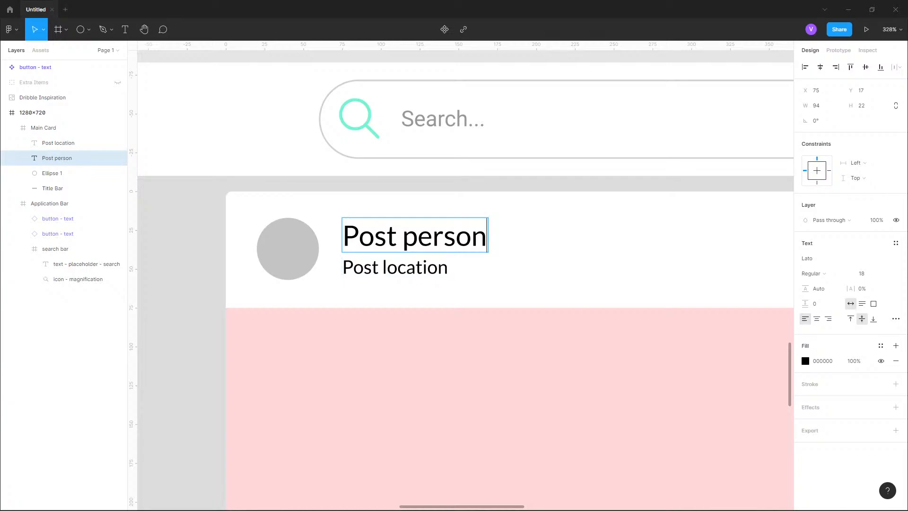
# - Set the Post person text's fill color to 272727
pyautogui.click(427, 266)
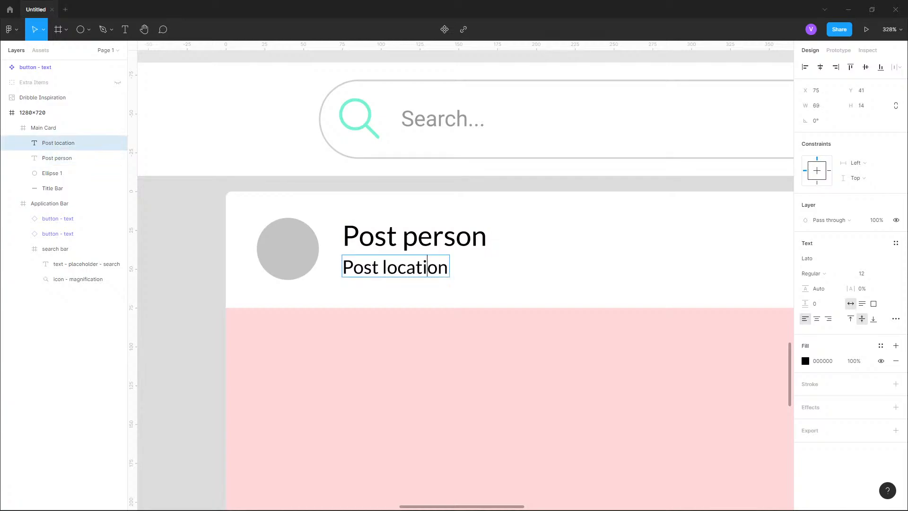
pyautogui.press('Escape')
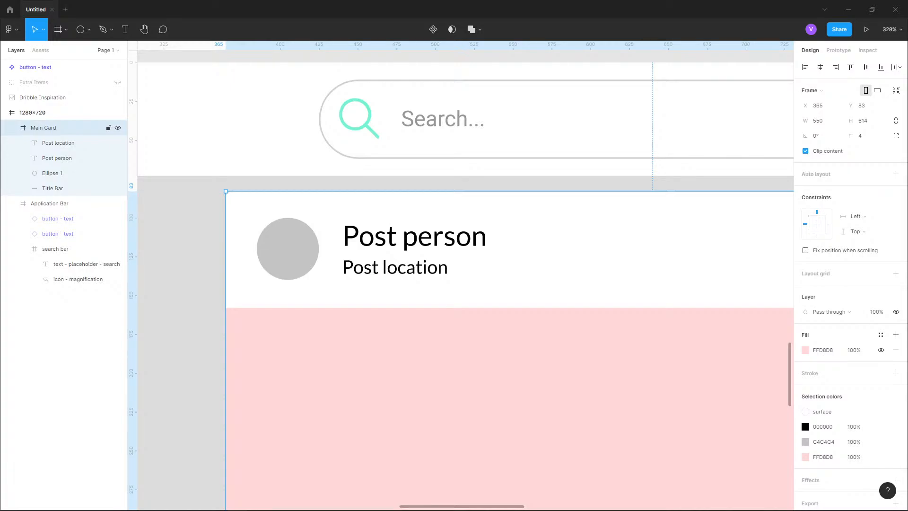
pyautogui.doubleClick(415, 235)
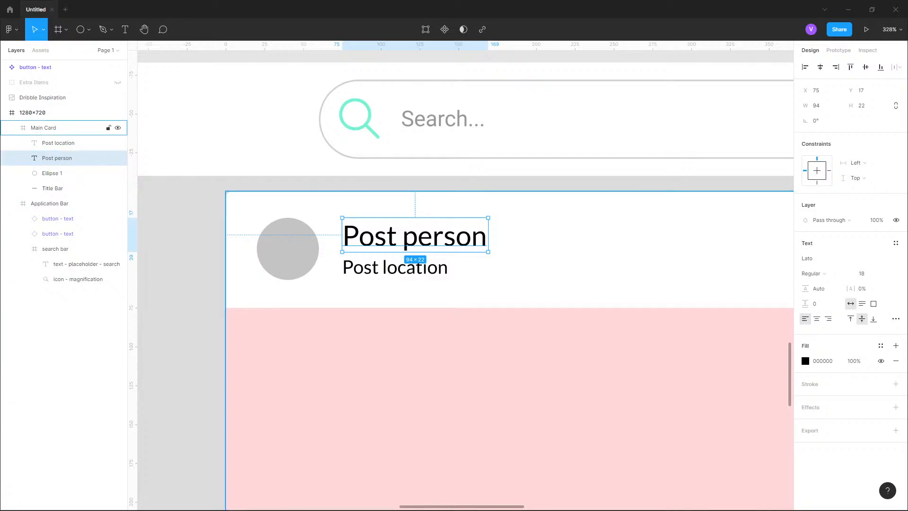
pyautogui.click(805, 360)
pyautogui.write('787878')
pyautogui.press('Return')
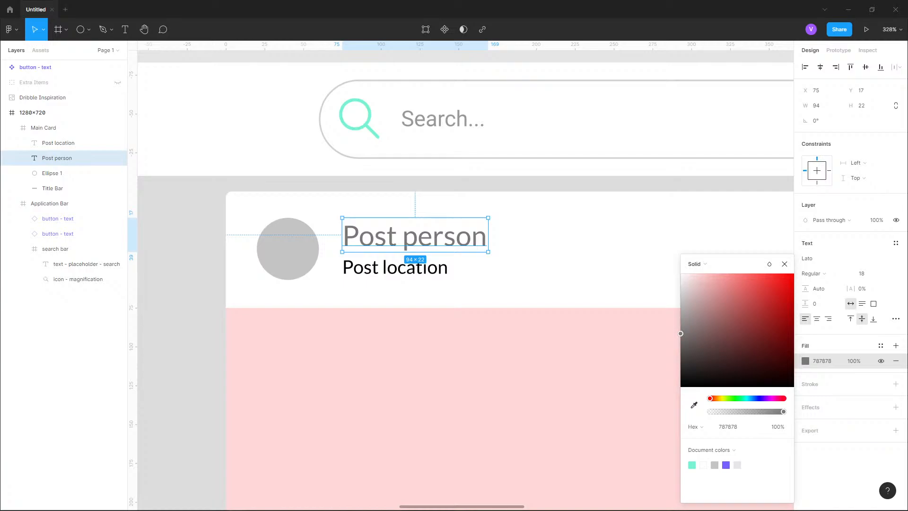
pyautogui.moveTo(680, 333)
pyautogui.mouseDown()
pyautogui.moveTo(680, 379)
pyautogui.moveTo(680, 369)
pyautogui.mouseUp()
# - Set the Post location text's fill color to 383838
pyautogui.scroll(10, 363, 241)
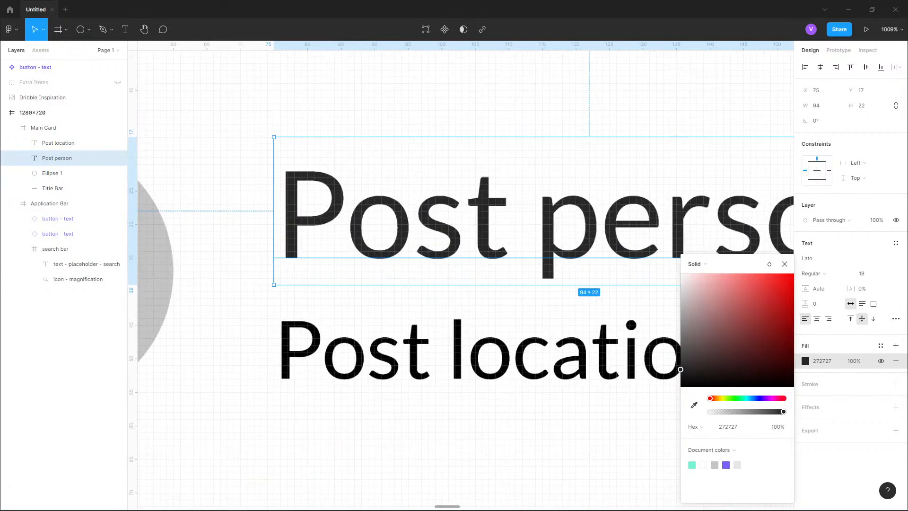
pyautogui.click(71, 143)
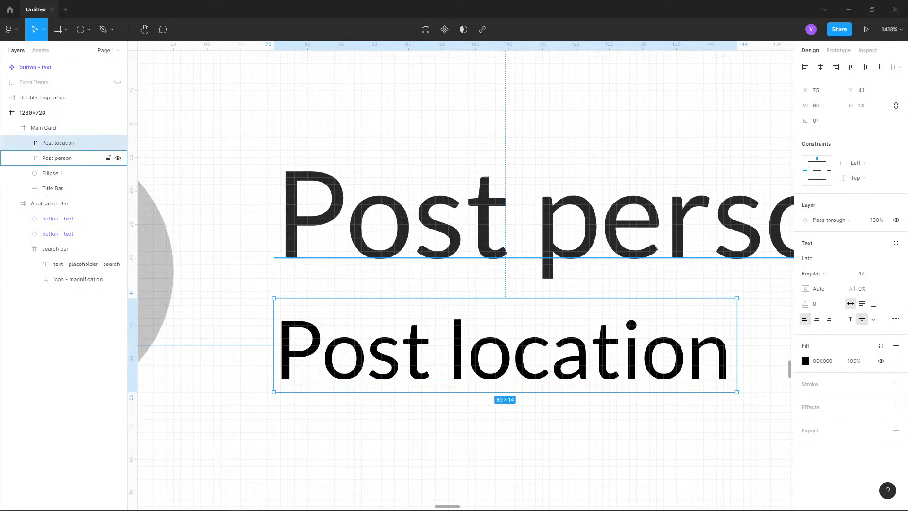
pyautogui.click(71, 158)
pyautogui.scroll(-10, 318, 244)
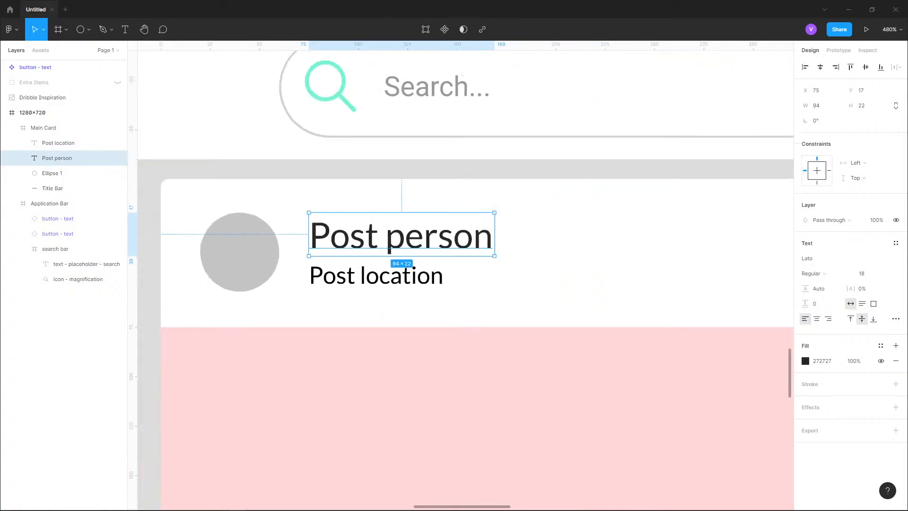
pyautogui.click(66, 128)
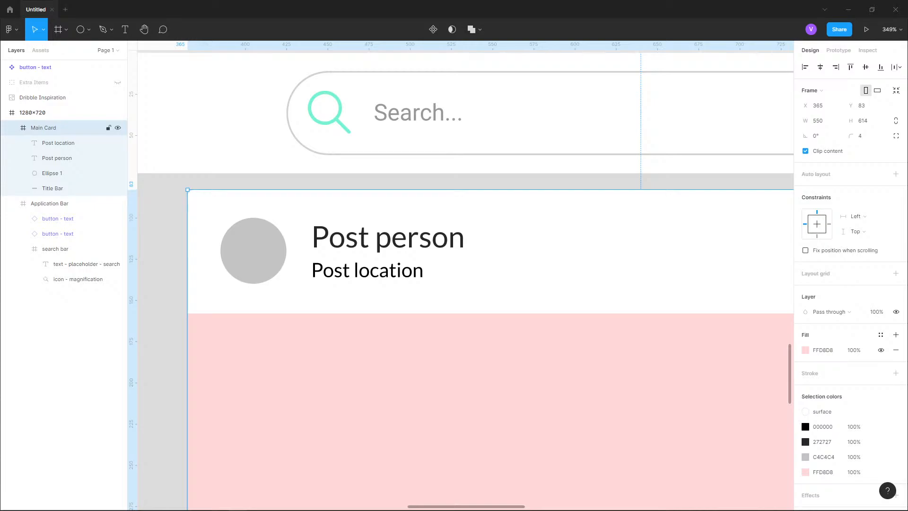
pyautogui.click(58, 143)
pyautogui.click(823, 360)
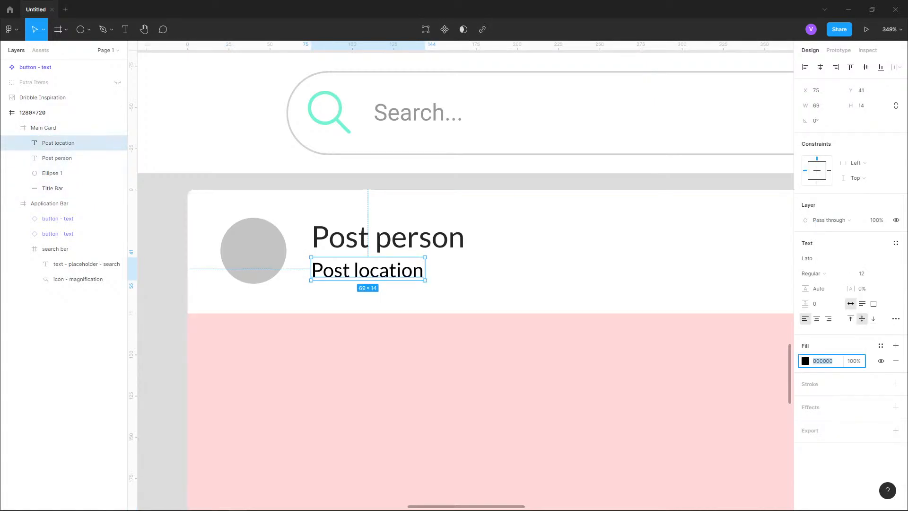
pyautogui.click(805, 361)
pyautogui.write('383838')
pyautogui.press('Return')
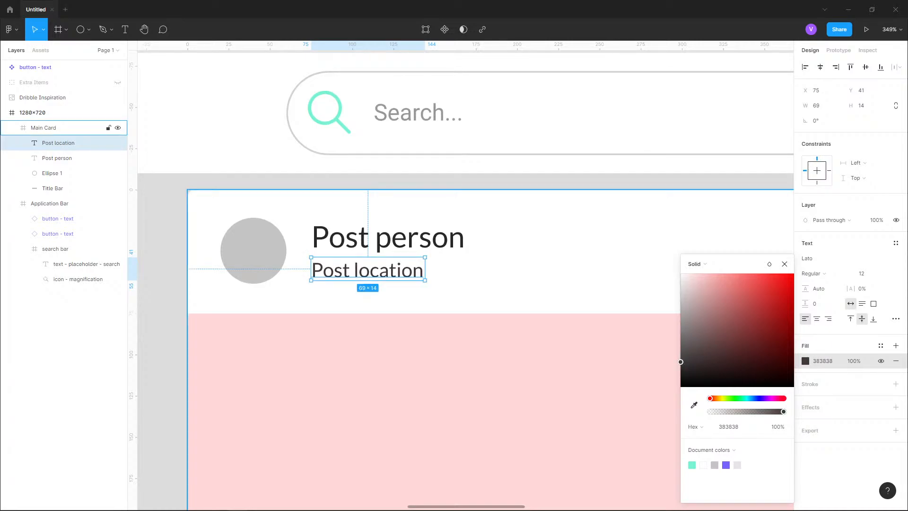
# - Create a new color style named text-primary from the Post person text's fill
pyautogui.click(57, 158)
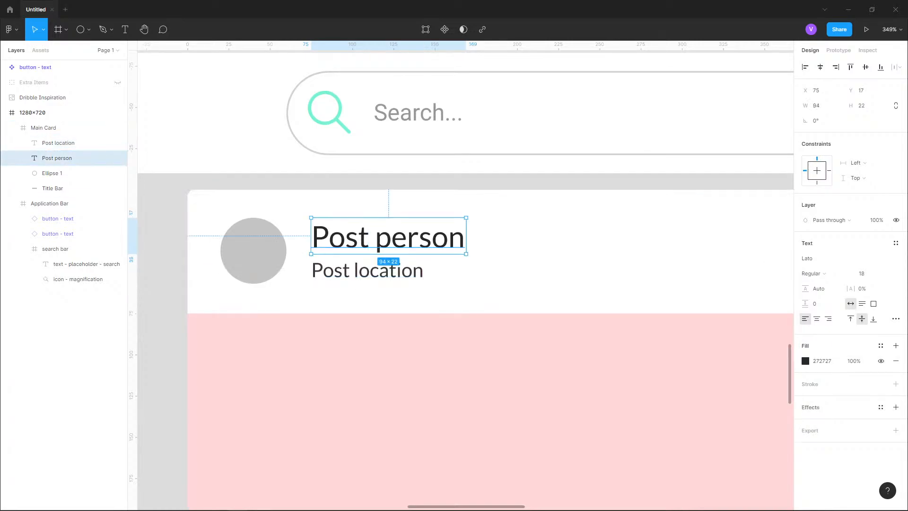
pyautogui.click(880, 346)
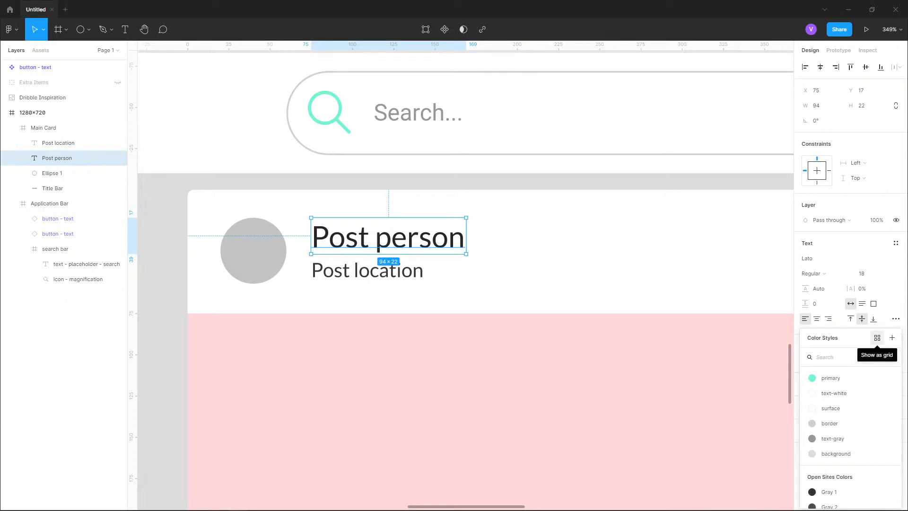
pyautogui.click(892, 337)
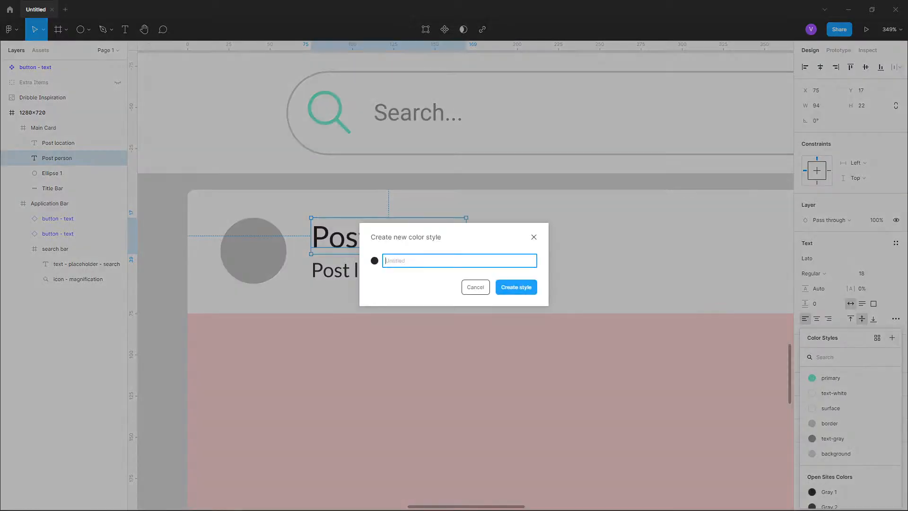
pyautogui.write('text-')
pyautogui.write('primary')
pyautogui.press('Return')
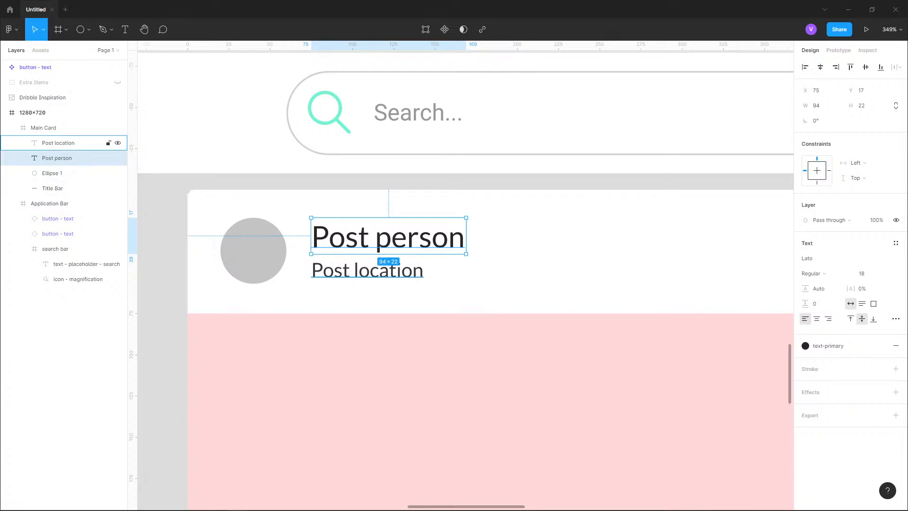
# - Apply the text-primary color style to the Post location text
pyautogui.click(58, 143)
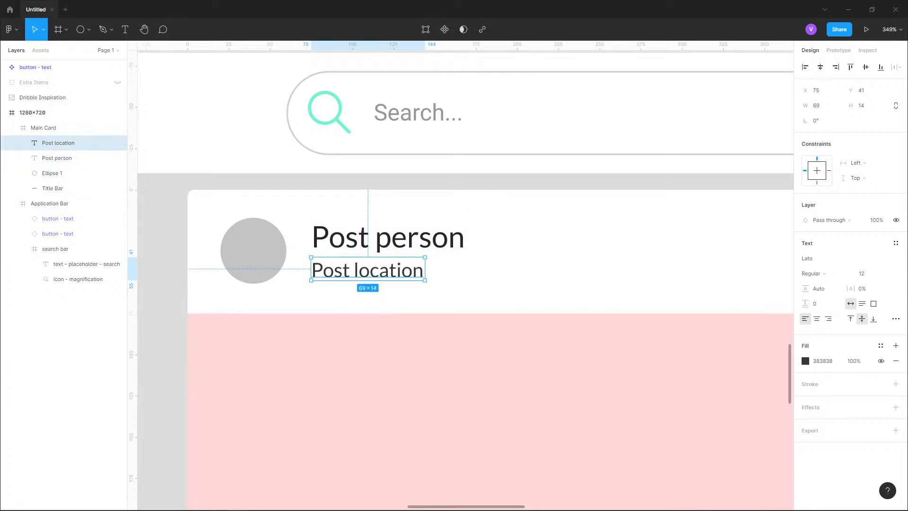
pyautogui.click(880, 346)
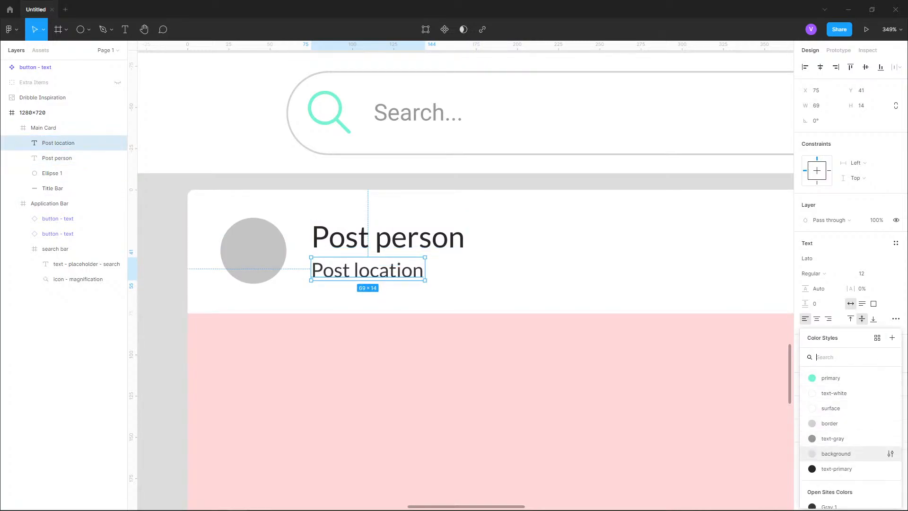
pyautogui.click(832, 468)
# - Select the Main Card and review its selection colors
pyautogui.click(44, 128)
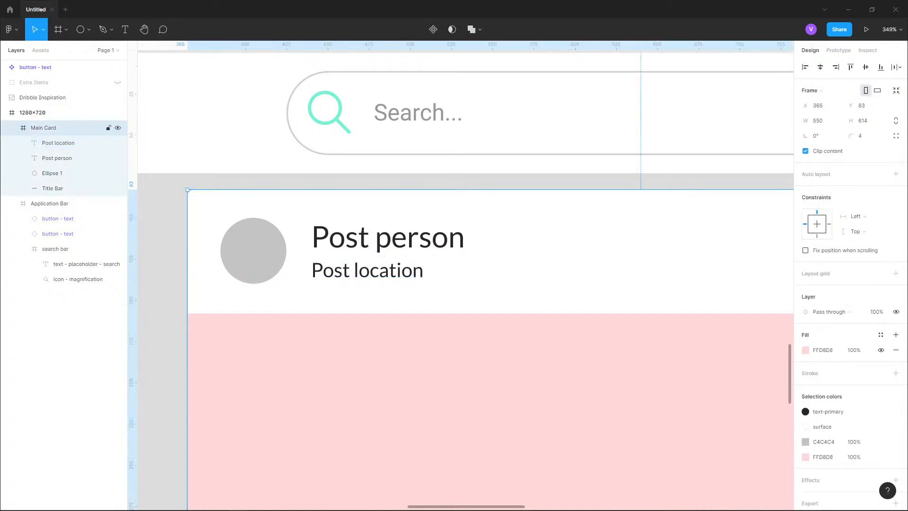
pyautogui.scroll(-1, 832, 416)
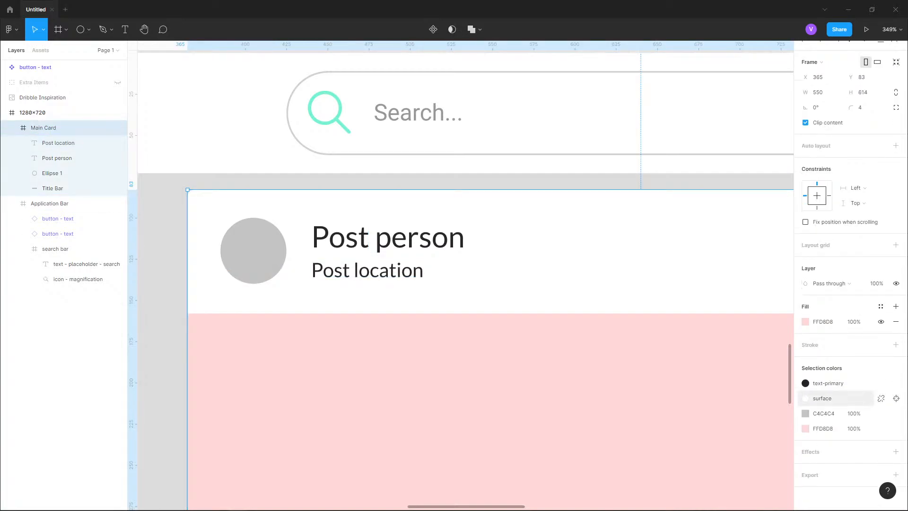
pyautogui.click(822, 428)
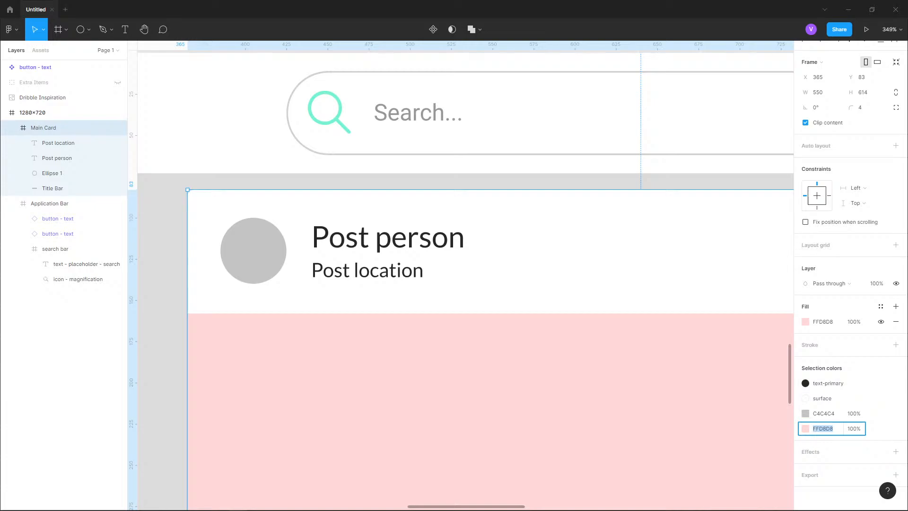
pyautogui.hotkey('alt', 'Tab')
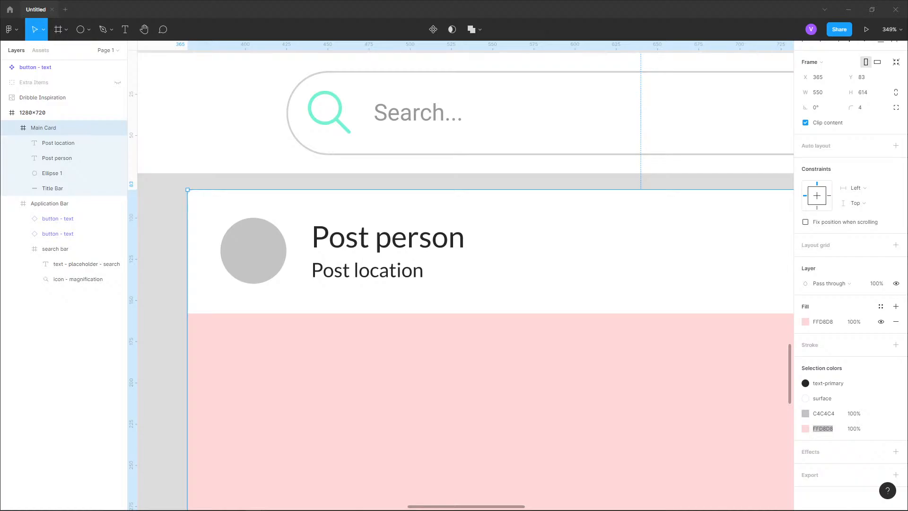
# - Switch to the browser and read the article's guidance on using dark gray instead of black for text
pyautogui.hotkey('alt', 'Tab')
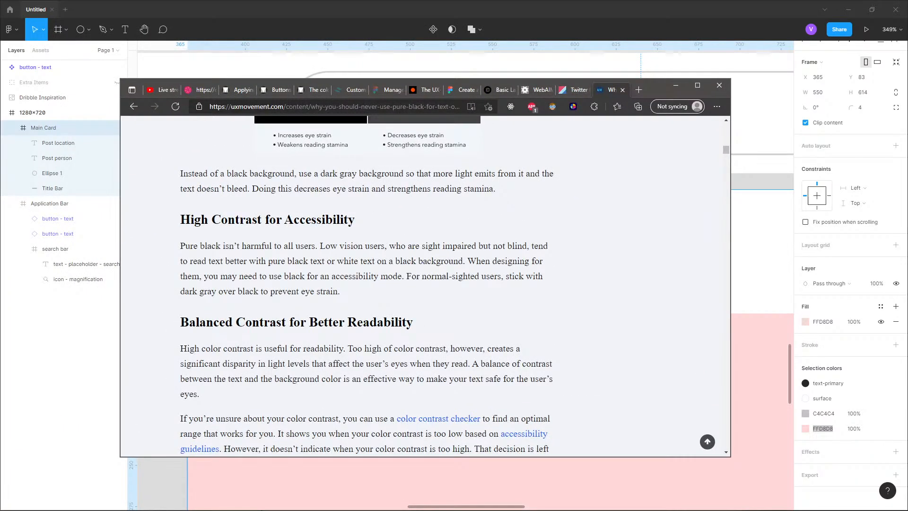
pyautogui.scroll(-1, 366, 286)
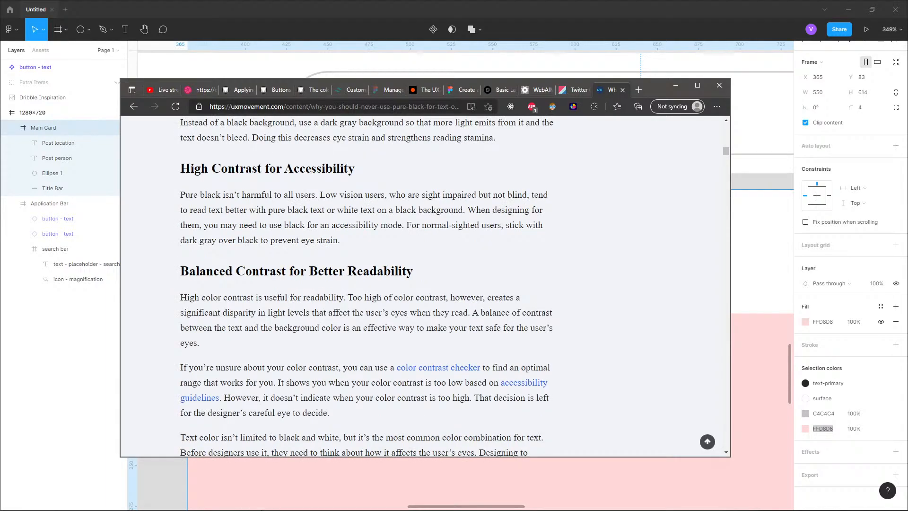
pyautogui.moveTo(273, 225); pyautogui.dragTo(490, 225)
pyautogui.click(416, 217)
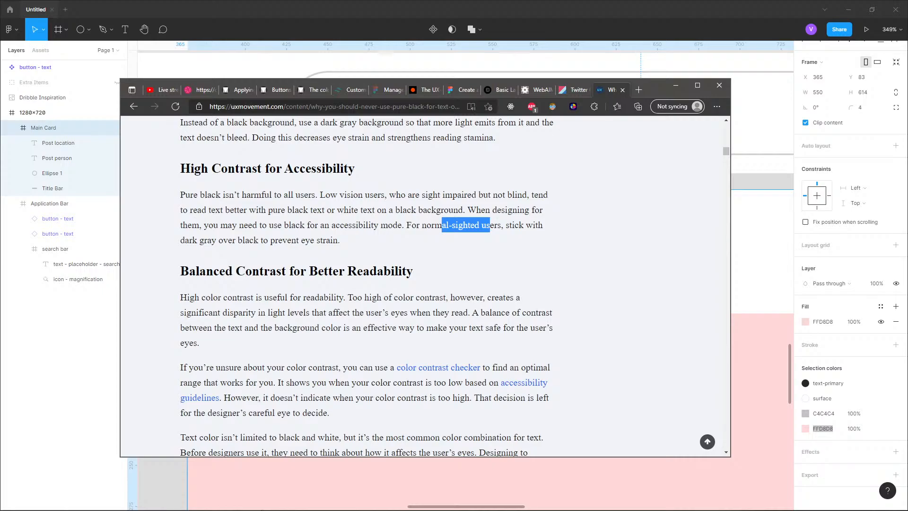
pyautogui.click(490, 225)
pyautogui.moveTo(217, 240); pyautogui.dragTo(189, 240)
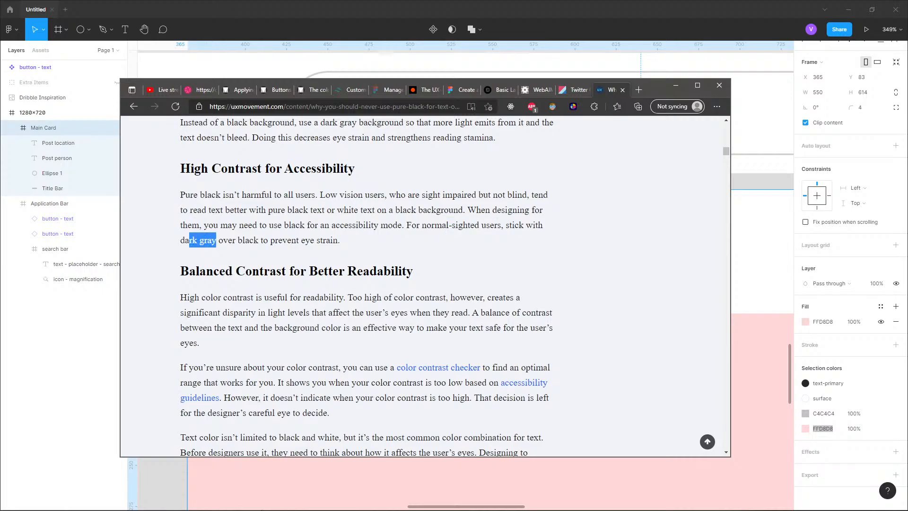
pyautogui.click(191, 241)
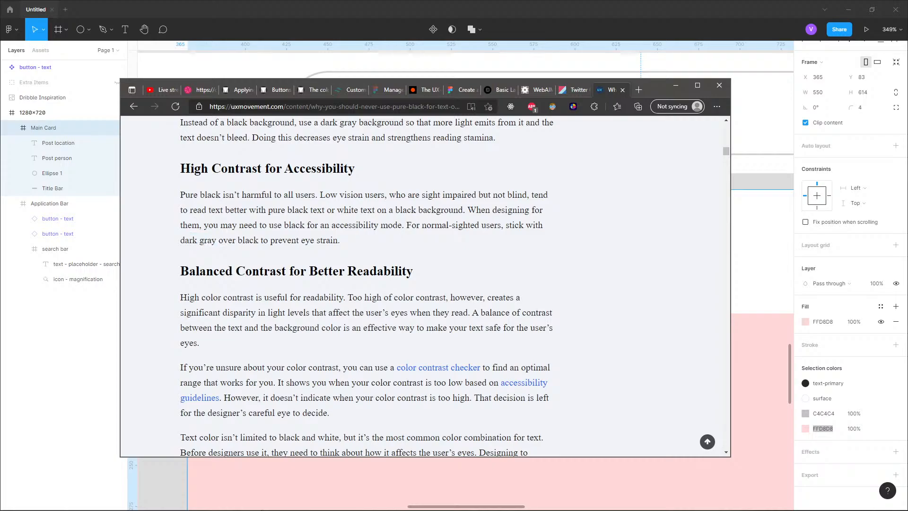
# - Open the WebAIM Contrast Checker tab and review its foreground color and contrast results
pyautogui.click(538, 90)
pyautogui.moveTo(656, 89); pyautogui.dragTo(674, 94)
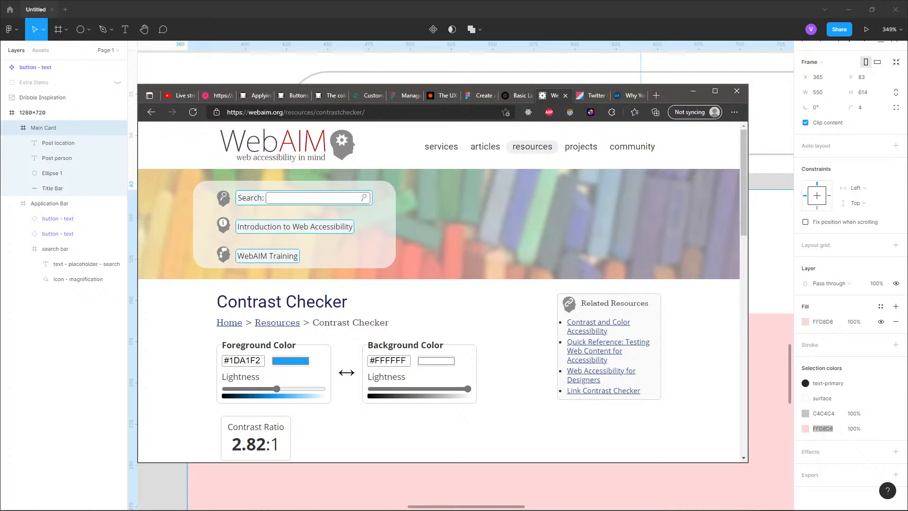
pyautogui.click(243, 360)
pyautogui.scroll(-1, 439, 291)
pyautogui.scroll(1, 438, 292)
pyautogui.scroll(-1, 439, 292)
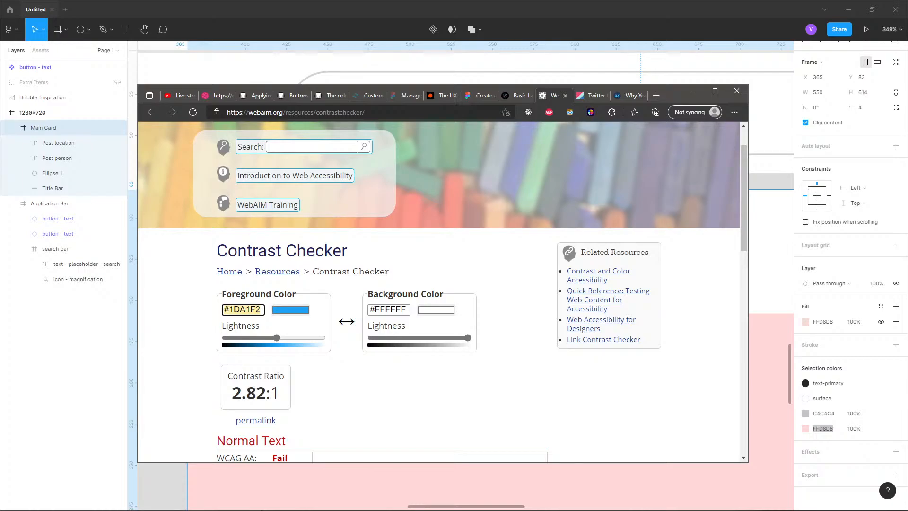
pyautogui.scroll(-1, 443, 291)
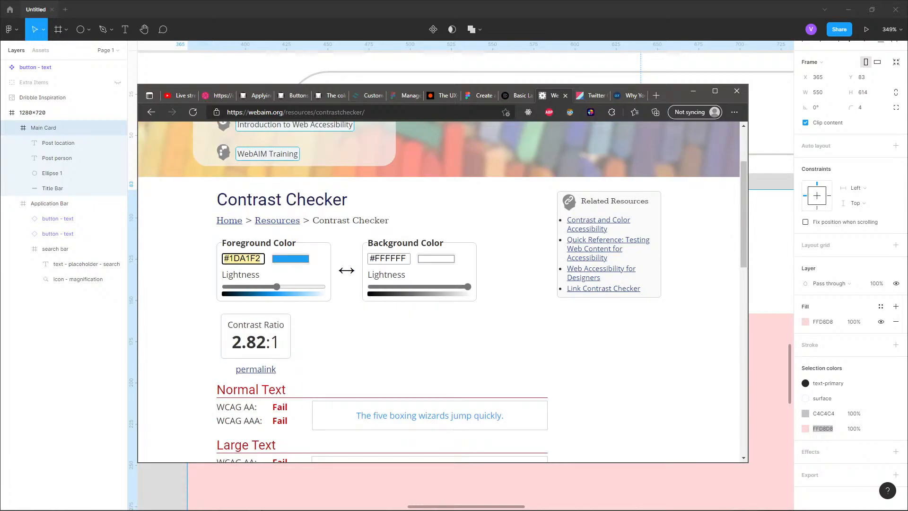
pyautogui.scroll(-2, 443, 292)
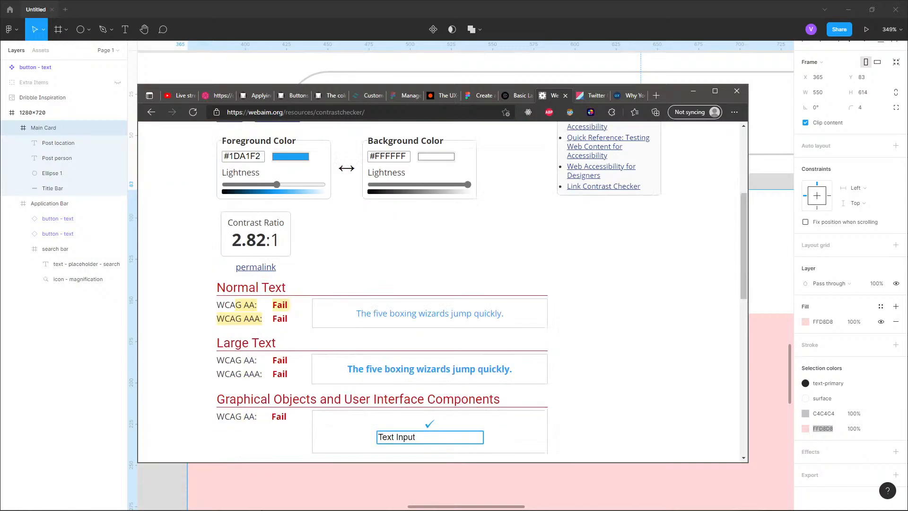
pyautogui.scroll(2, 442, 291)
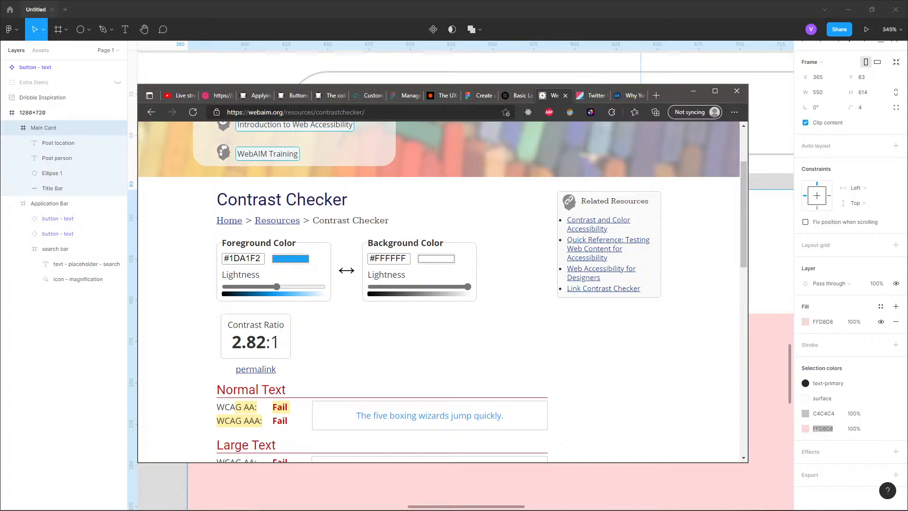
# - Back in Figma, open the text-primary color style's editor from the Post person text and select its hex value
pyautogui.hotkey('alt', 'Tab')
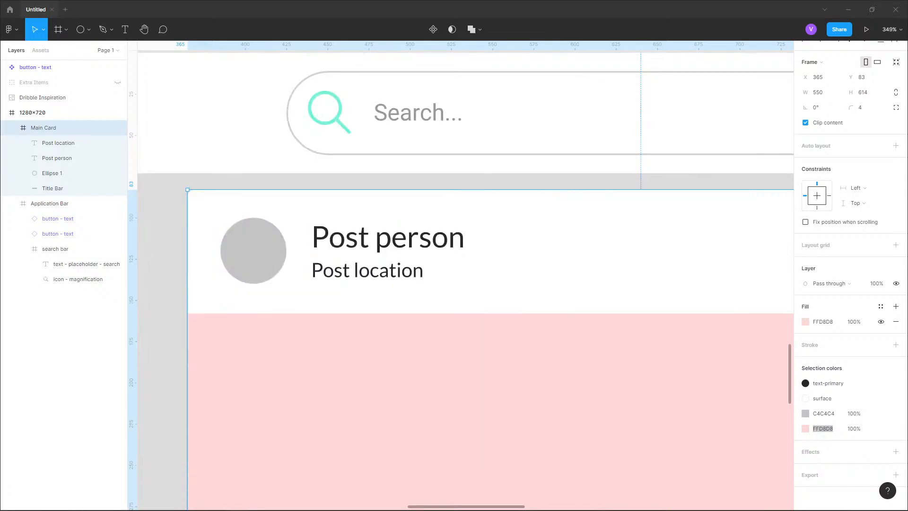
pyautogui.click(56, 158)
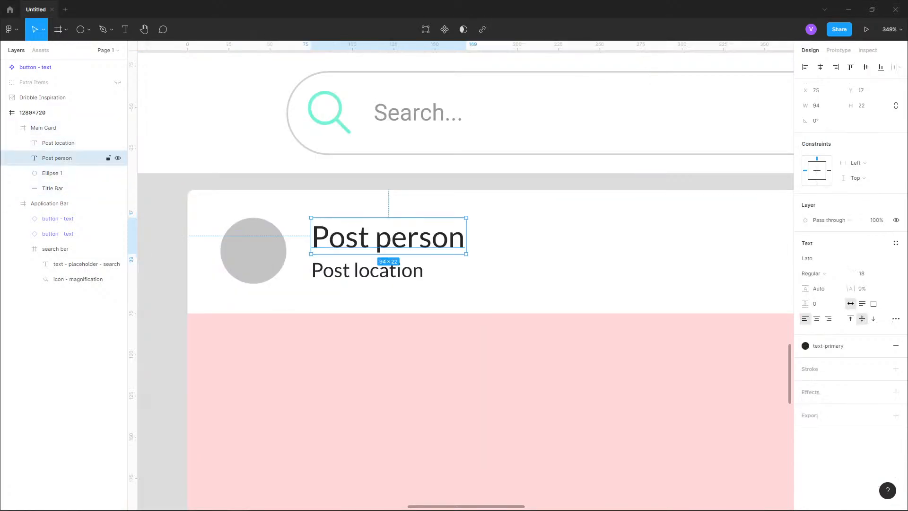
pyautogui.click(827, 345)
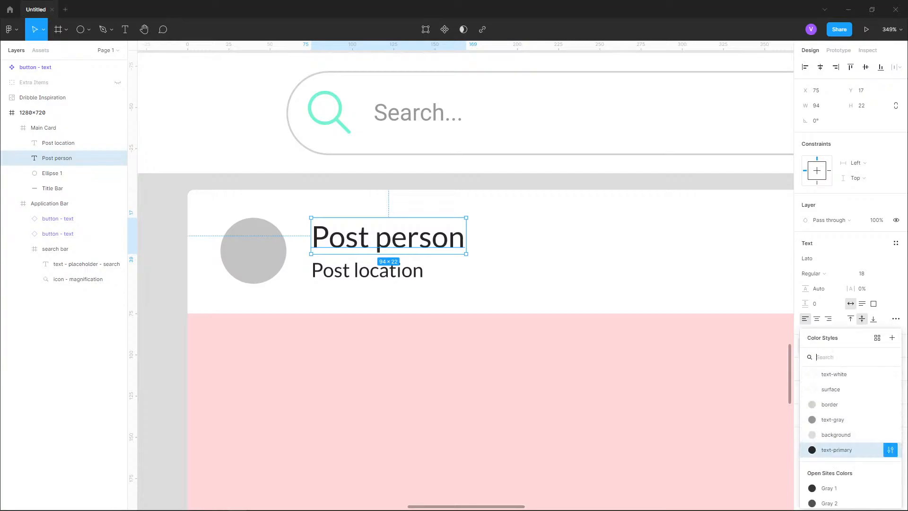
pyautogui.click(890, 450)
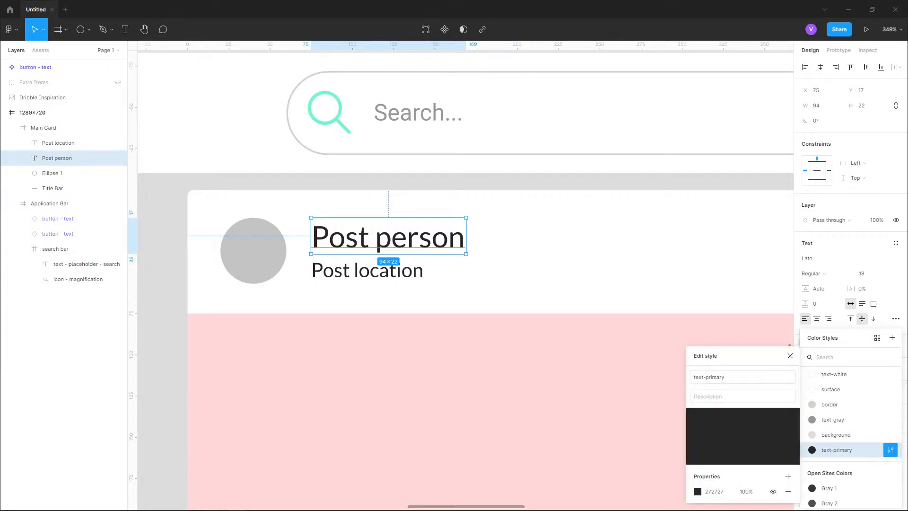
pyautogui.click(714, 491)
pyautogui.hotkey('ctrl', 'c')
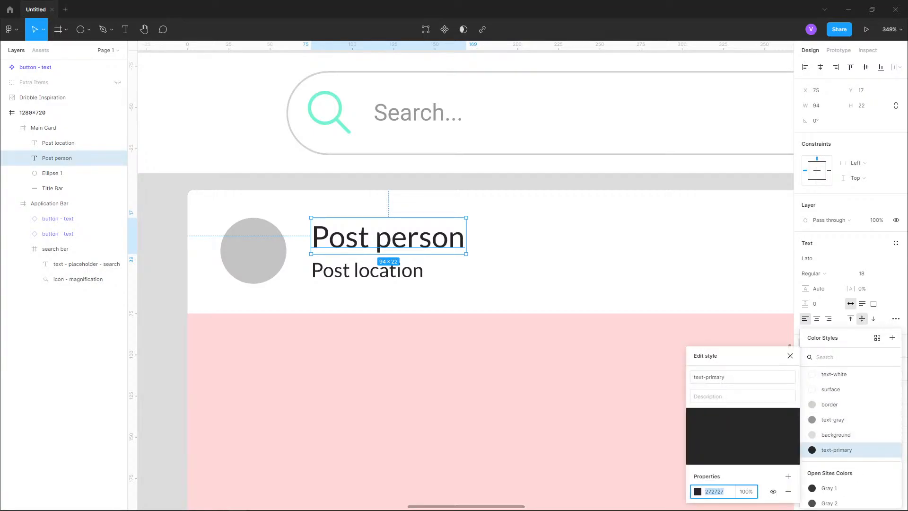
# - In the browser's contrast checker, paste 272727 as the foreground color and lighten it to 636363
pyautogui.hotkey('alt', 'Tab')
pyautogui.tripleClick(242, 259)
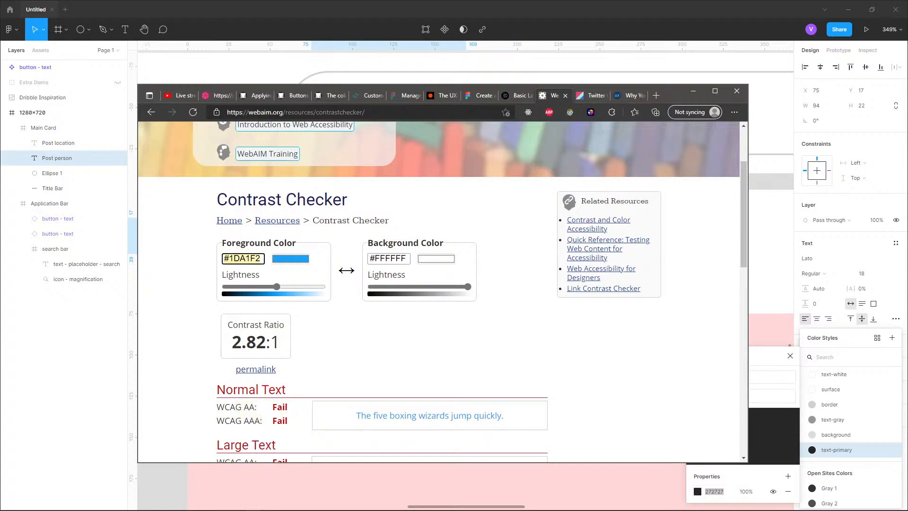
pyautogui.hotkey('ctrl', 'v')
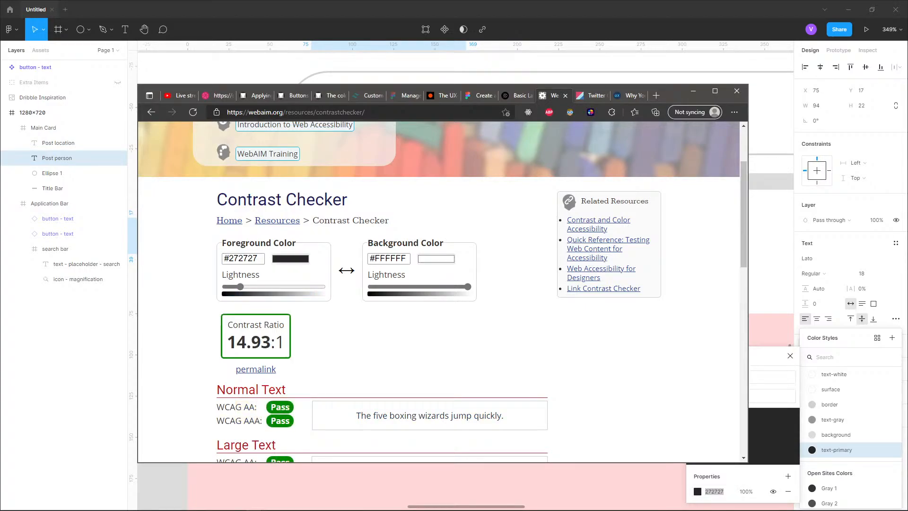
pyautogui.scroll(-2, 442, 291)
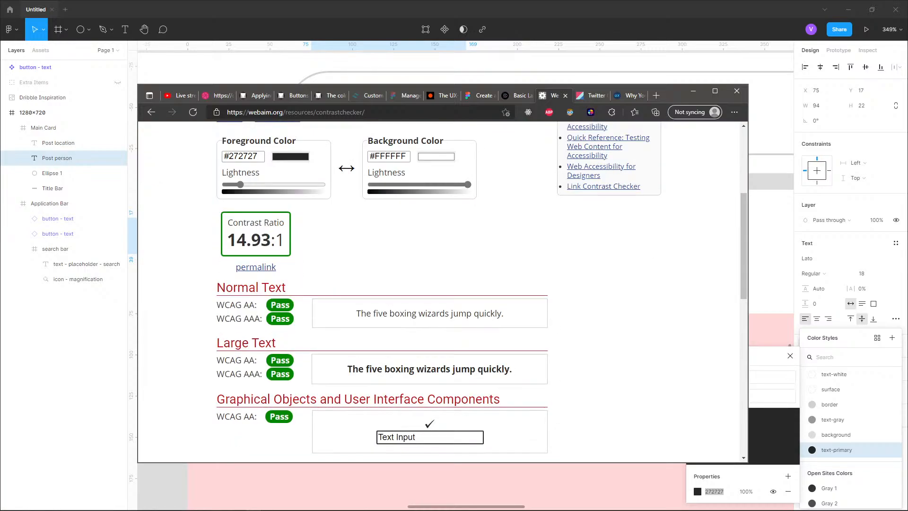
pyautogui.moveTo(240, 184); pyautogui.dragTo(264, 185)
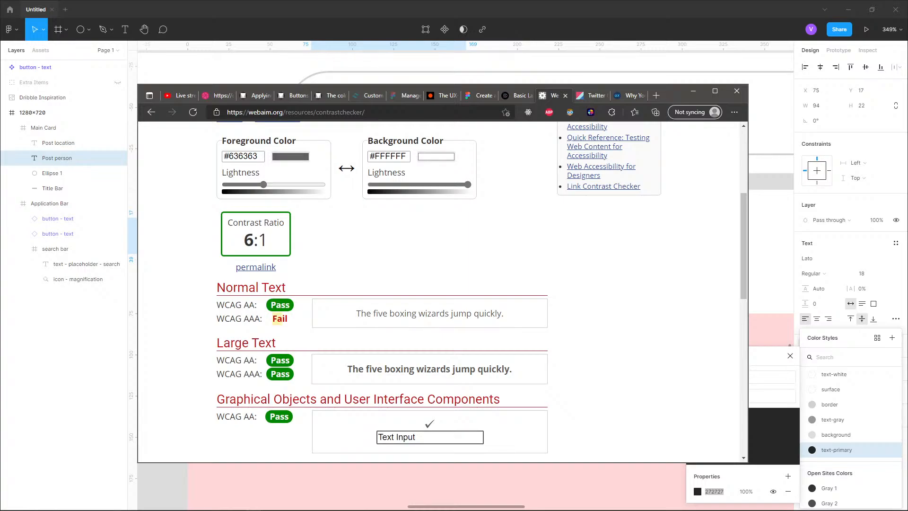
# - Return to Figma and examine the Dribbble inspiration's post card layout
pyautogui.scroll(3, 442, 291)
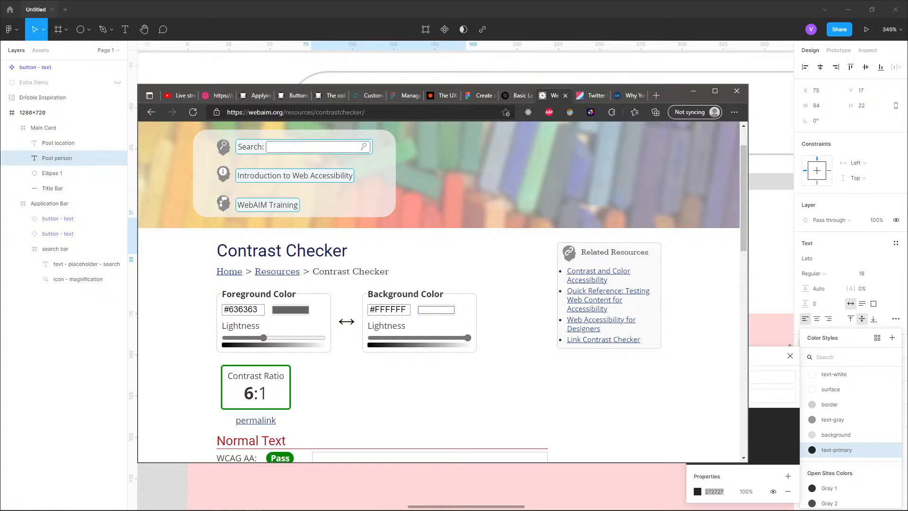
pyautogui.click(693, 91)
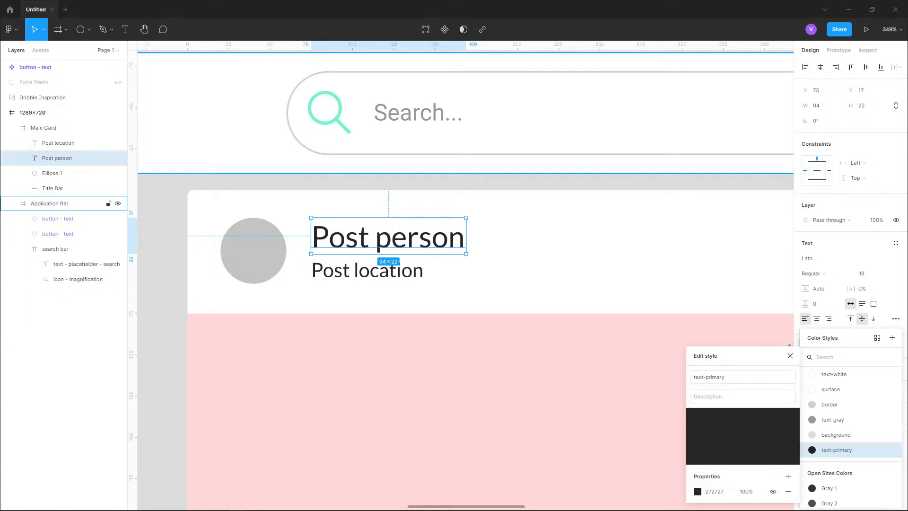
pyautogui.click(182, 221)
pyautogui.scroll(-5, 183, 220)
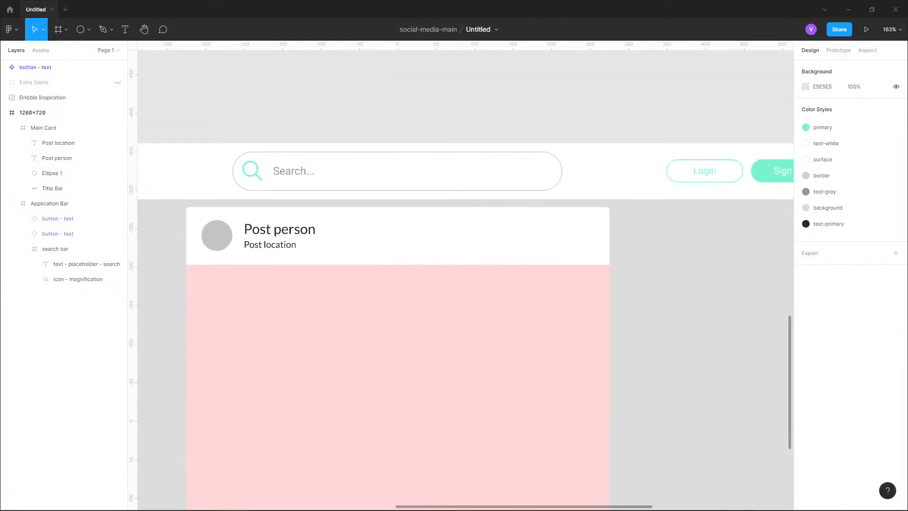
pyautogui.moveTo(265, 350); pyautogui.dragTo(331, 223)
pyautogui.scroll(-5, 449, 246)
pyautogui.moveTo(449, 245); pyautogui.dragTo(386, 490)
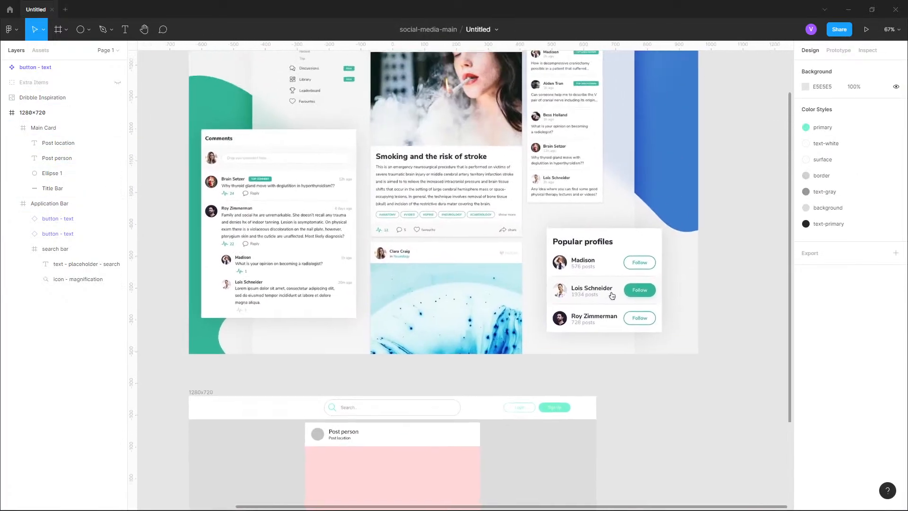
pyautogui.moveTo(434, 265); pyautogui.dragTo(433, 354)
pyautogui.keyDown('ctrl'); pyautogui.scroll(2, 610, 385); pyautogui.keyUp('ctrl')
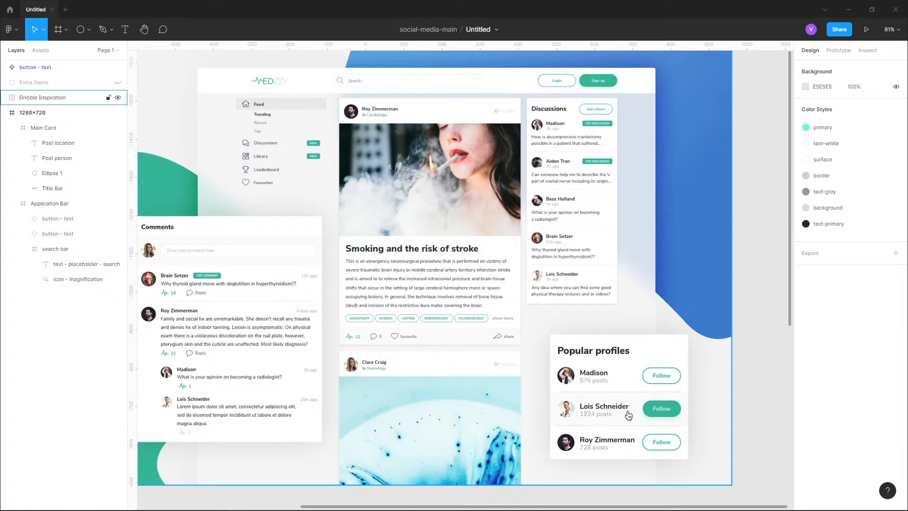
pyautogui.keyDown('ctrl'); pyautogui.scroll(5, 379, 338); pyautogui.keyUp('ctrl')
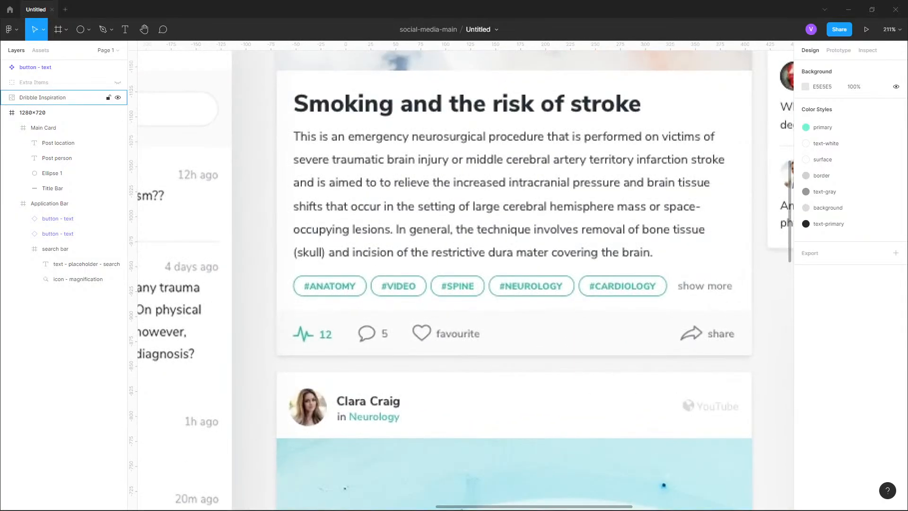
pyautogui.keyDown('ctrl'); pyautogui.scroll(-4, 661, 329); pyautogui.keyUp('ctrl')
pyautogui.moveTo(660, 328); pyautogui.dragTo(645, 279)
pyautogui.keyDown('ctrl'); pyautogui.scroll(-1, 639, 277); pyautogui.keyUp('ctrl')
pyautogui.moveTo(793, 366); pyautogui.dragTo(726, 403)
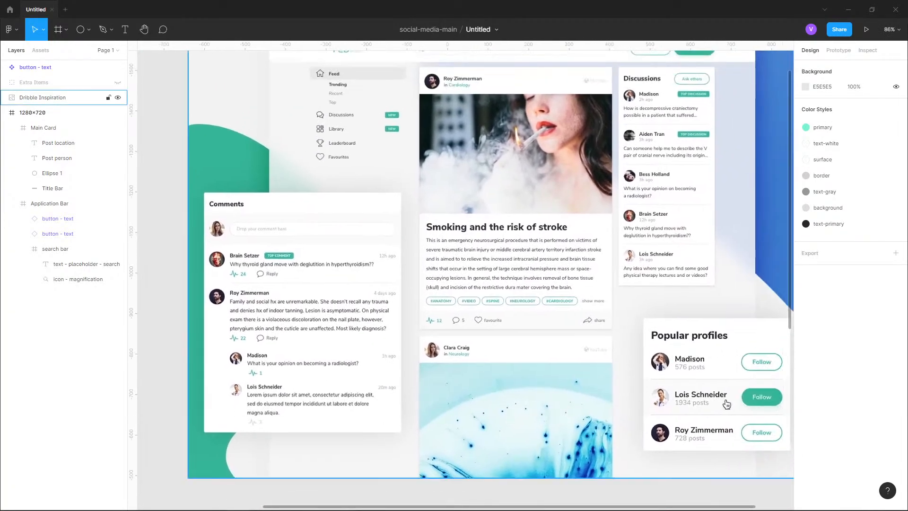
pyautogui.moveTo(444, 473); pyautogui.dragTo(419, 94)
# - Draw a rectangle inside the Main Card directly below the title bar, about 550 × 352, as the post image placeholder
pyautogui.click(421, 284)
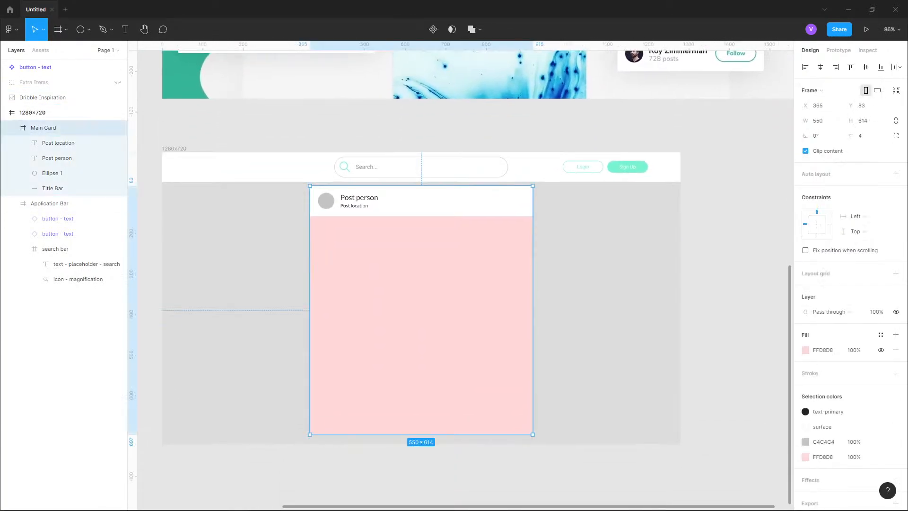
pyautogui.click(80, 30)
pyautogui.click(88, 29)
pyautogui.click(61, 52)
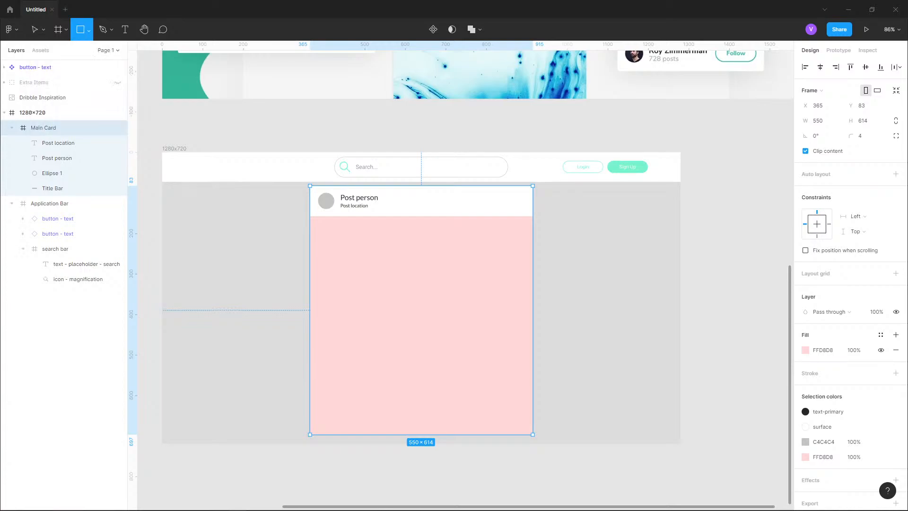
pyautogui.scroll(3, 381, 254)
pyautogui.moveTo(277, 199); pyautogui.dragTo(567, 391)
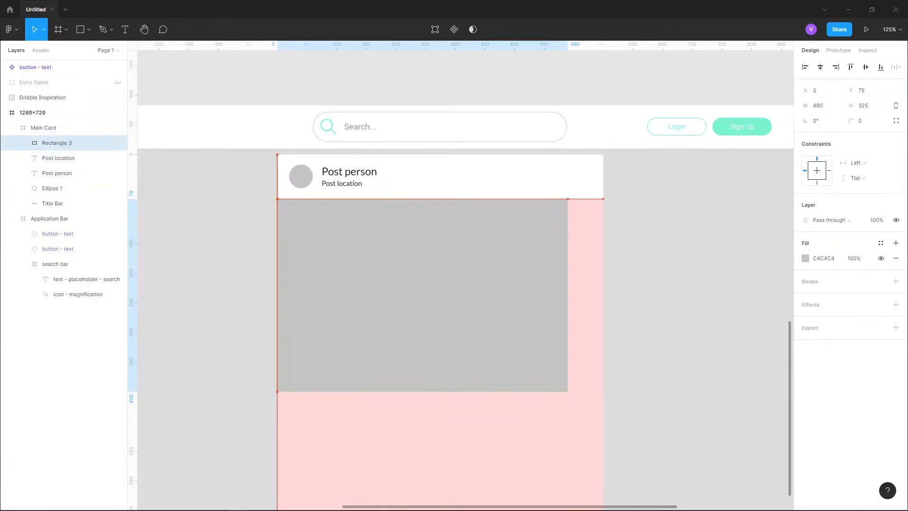
pyautogui.moveTo(567, 391); pyautogui.dragTo(602, 407)
pyautogui.click(662, 369)
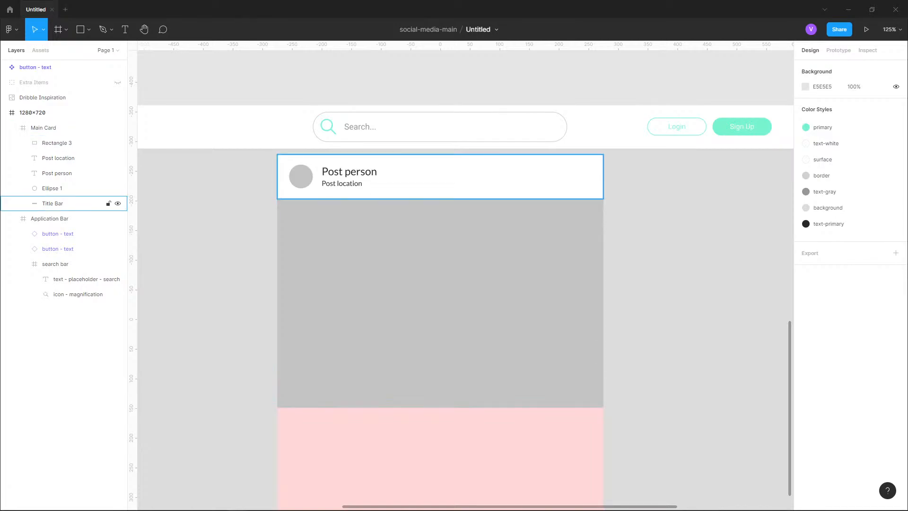
pyautogui.click(57, 142)
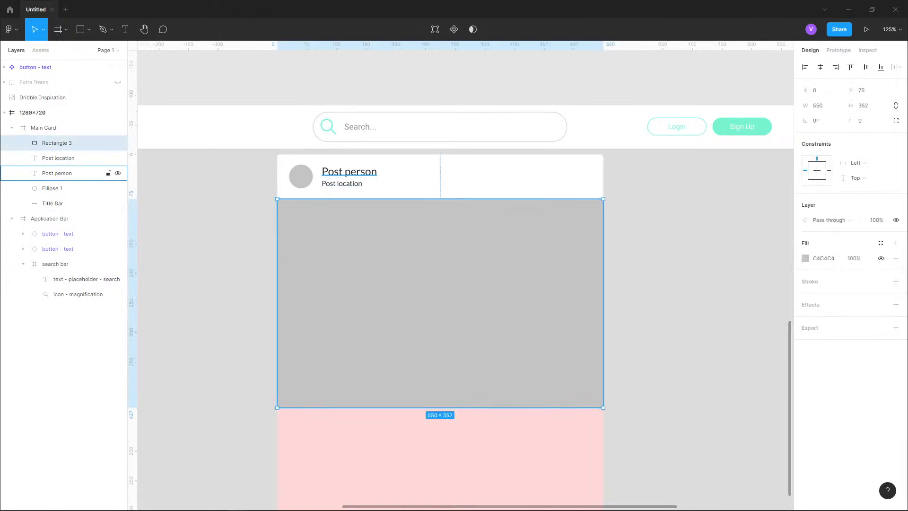
pyautogui.click(53, 203)
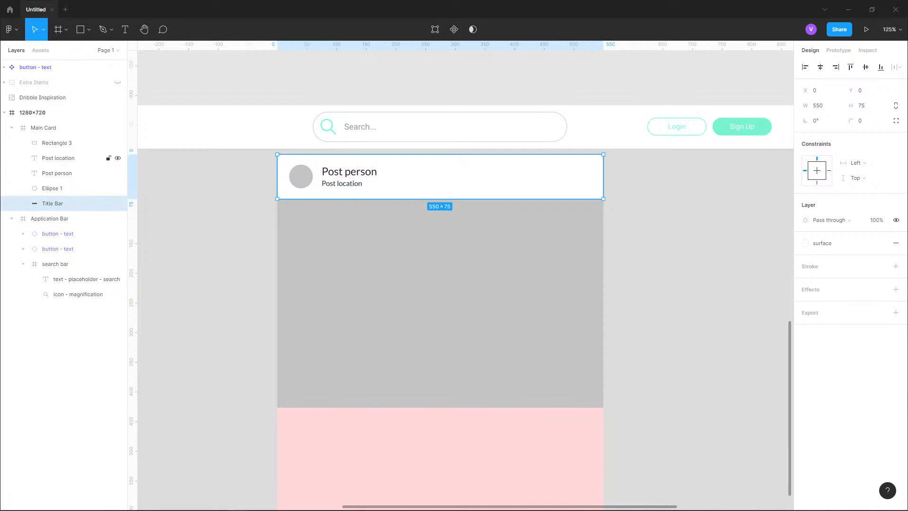
pyautogui.keyDown('shift'); pyautogui.click(58, 158); pyautogui.keyUp('shift')
pyautogui.click(52, 203)
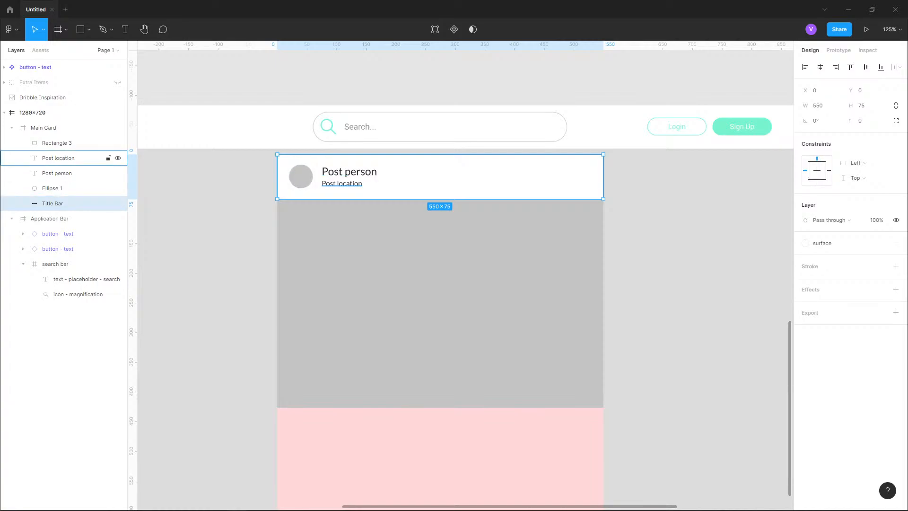
pyautogui.click(59, 158)
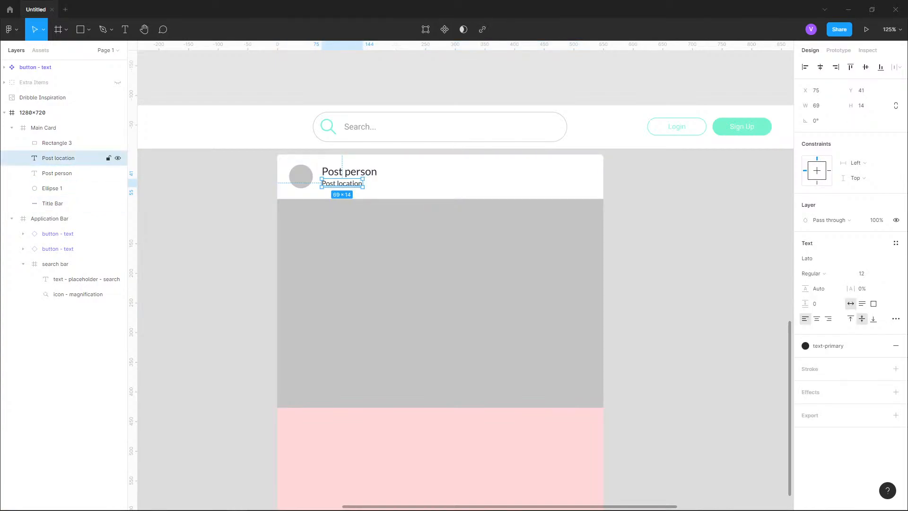
pyautogui.click(57, 173)
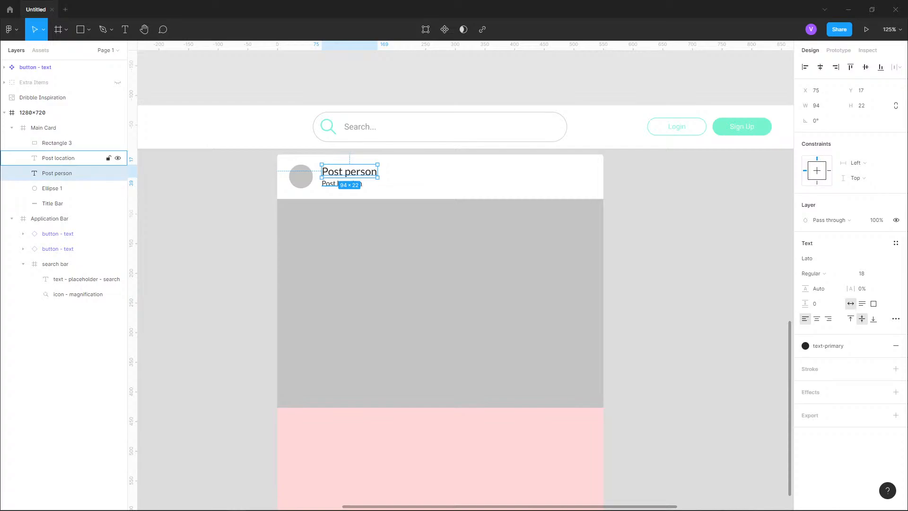
pyautogui.keyDown('shift'); pyautogui.click(58, 157); pyautogui.keyUp('shift')
pyautogui.keyDown('shift'); pyautogui.click(53, 204); pyautogui.keyUp('shift')
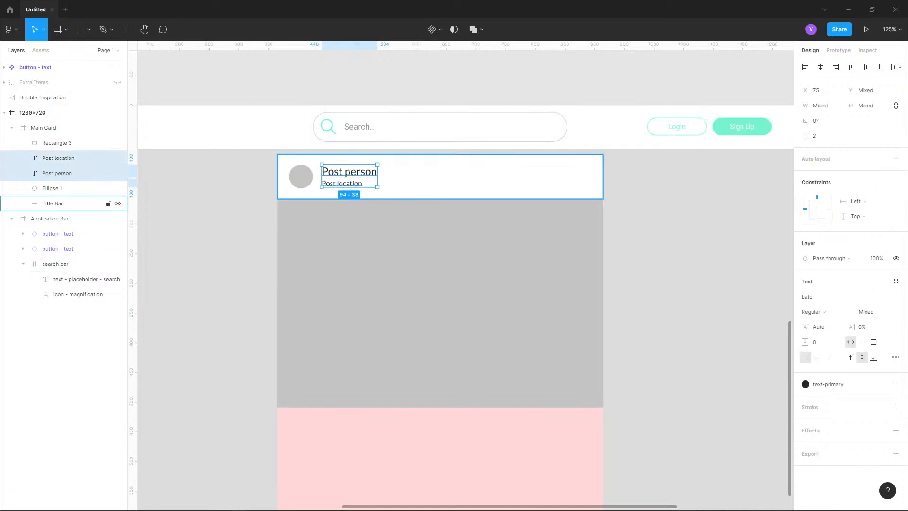
pyautogui.keyDown('shift'); pyautogui.click(52, 188); pyautogui.keyUp('shift')
pyautogui.keyDown('ctrl'); pyautogui.click(58, 248); pyautogui.keyUp('ctrl')
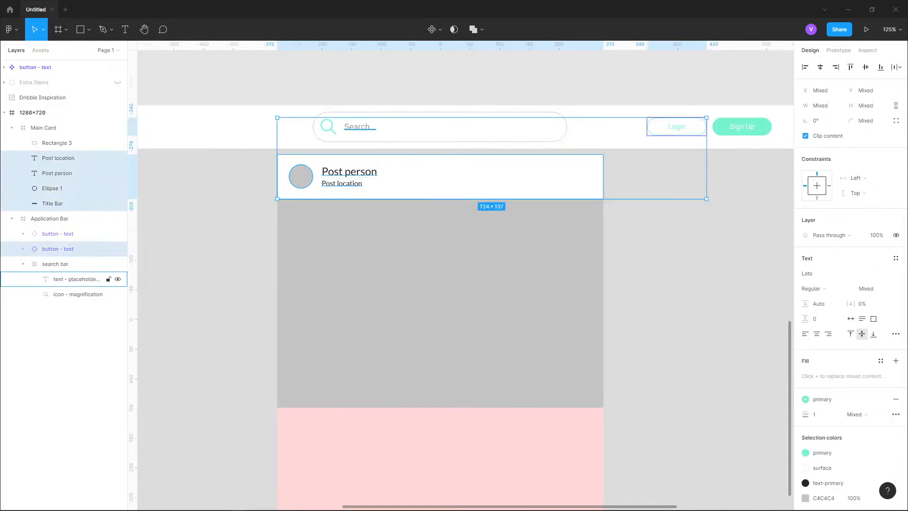
pyautogui.keyDown('ctrl'); pyautogui.click(77, 294); pyautogui.keyUp('ctrl')
pyautogui.keyDown('ctrl'); pyautogui.click(52, 203); pyautogui.keyUp('ctrl')
pyautogui.keyDown('ctrl'); pyautogui.click(57, 143); pyautogui.keyUp('ctrl')
pyautogui.hotkey('ctrl', 'd')
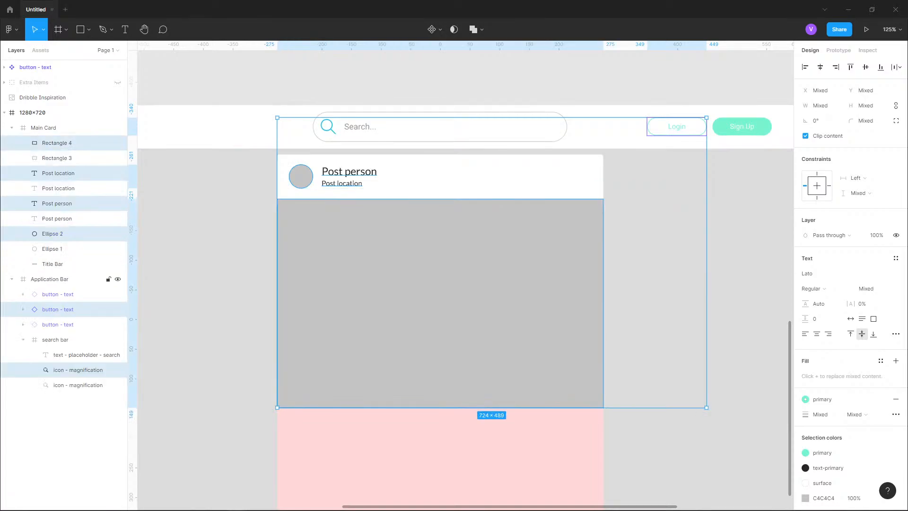
pyautogui.hotkey('ctrl', 'z')
pyautogui.press('Escape')
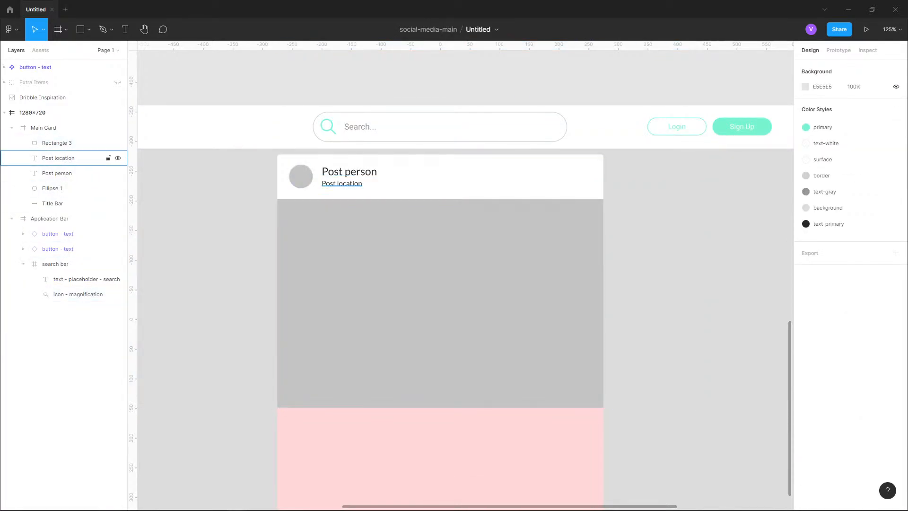
# - Group the Post location, Post person, Ellipse 1 and Title Bar layers together
pyautogui.click(58, 158)
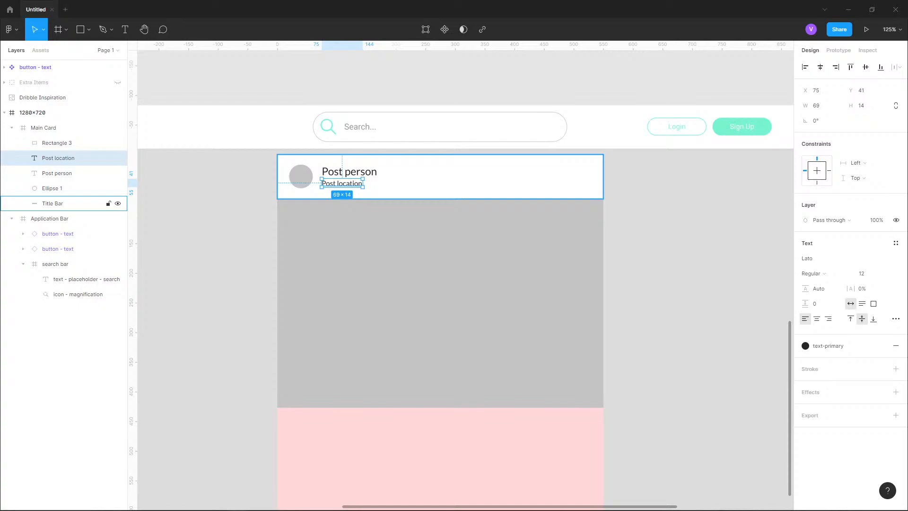
pyautogui.keyDown('shift'); pyautogui.click(52, 203); pyautogui.keyUp('shift')
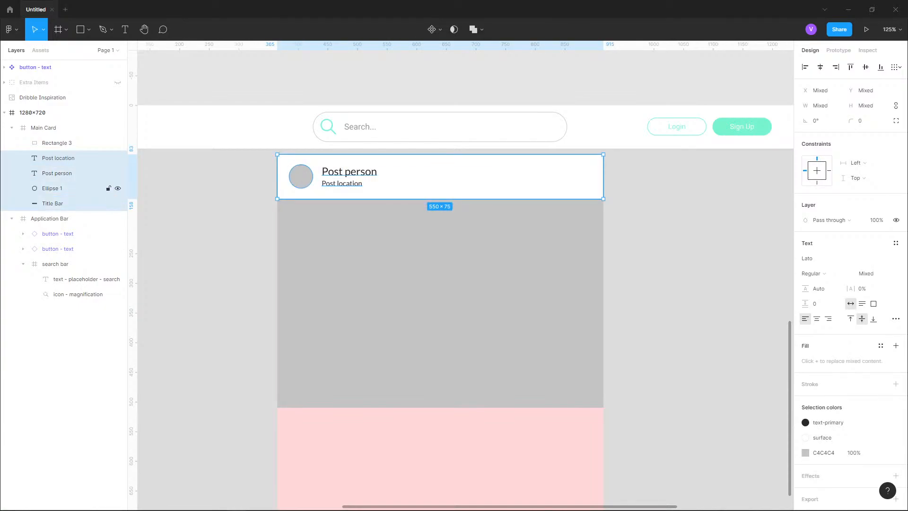
pyautogui.hotkey('ctrl', 'g')
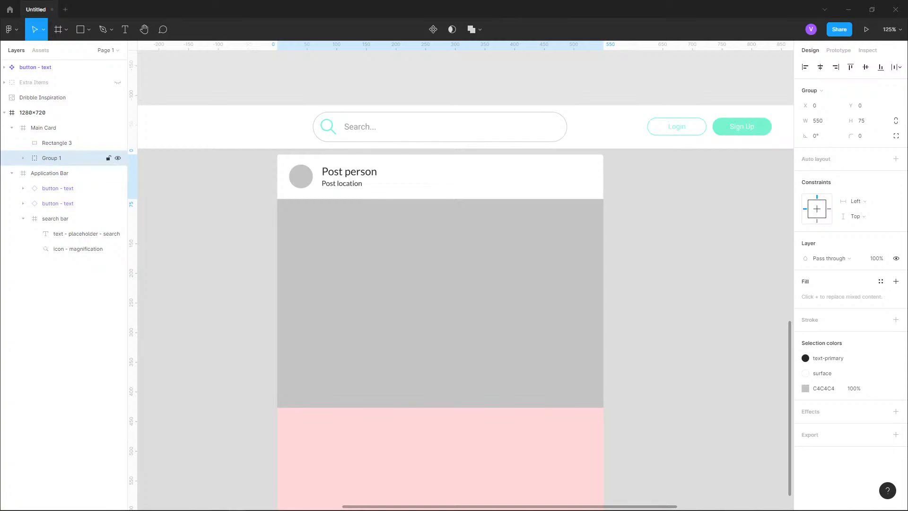
# - Rename the new group to Info Bar
pyautogui.doubleClick(51, 158)
pyautogui.write('T')
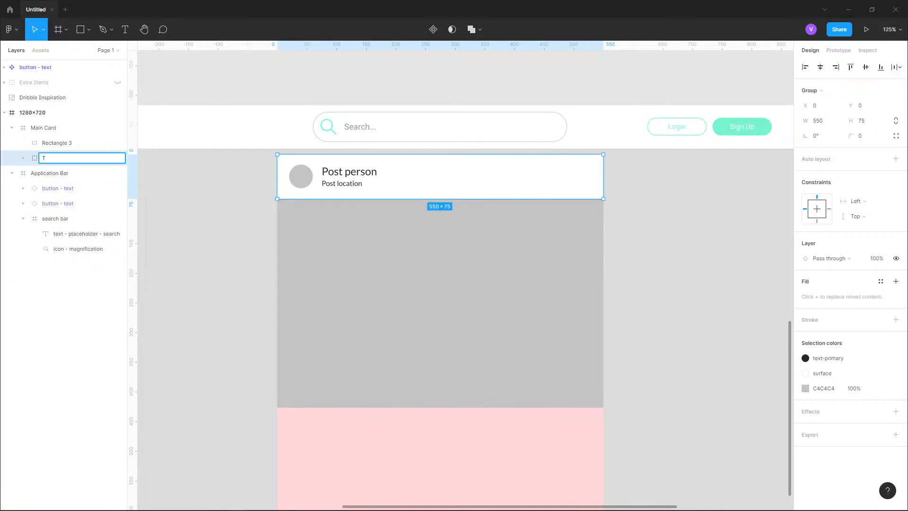
pyautogui.write('itle Bar')
pyautogui.hotkey('ctrl', 'a')
pyautogui.write('Info Bar')
pyautogui.press('Return')
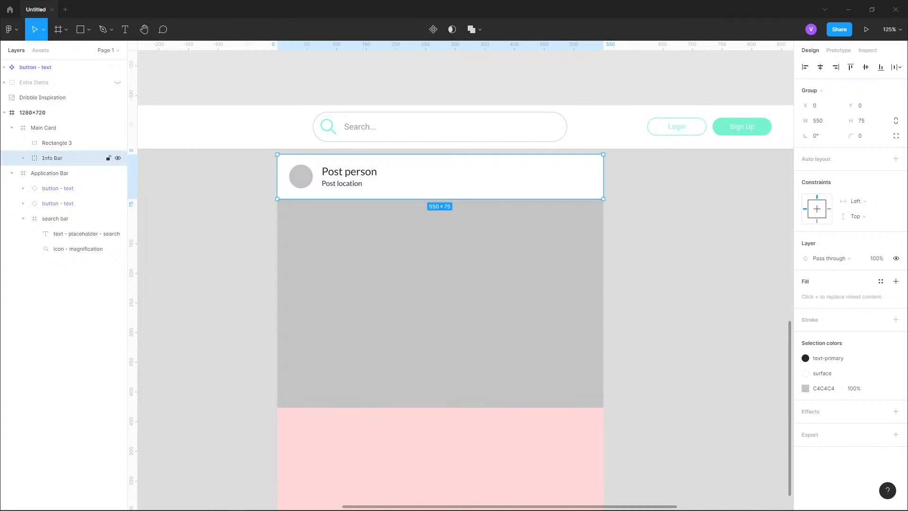
# - Rename the Title Bar layer inside Info Bar to Info Bar Background
pyautogui.click(23, 157)
pyautogui.doubleClick(63, 218)
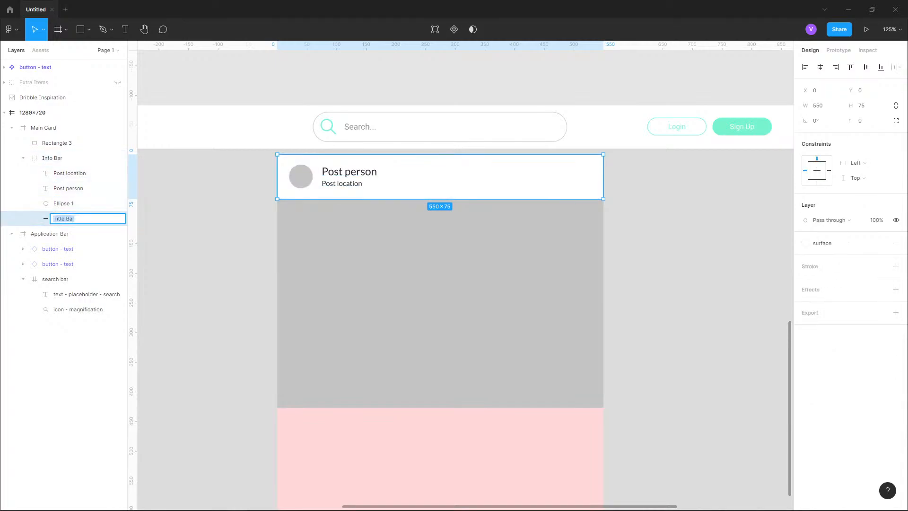
pyautogui.write('Info Bar Background')
pyautogui.press('Return')
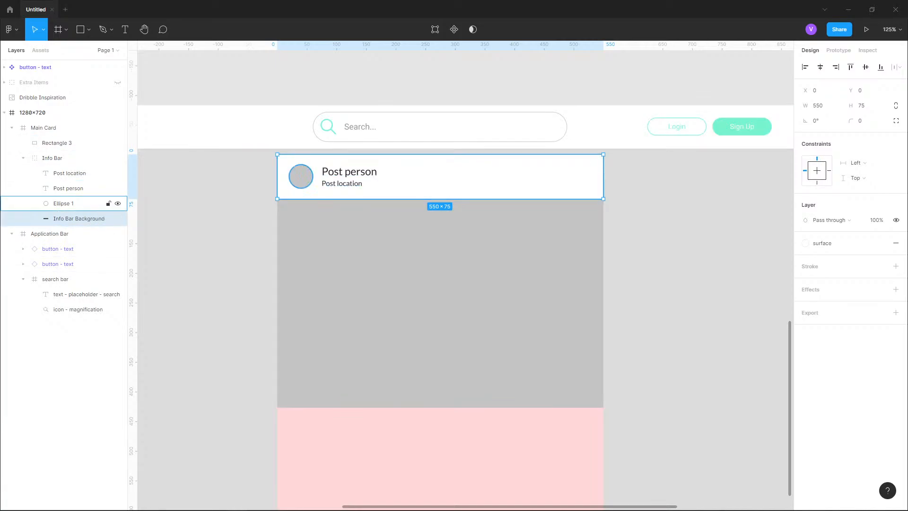
# - Delete the Info Bar Background layer from the Info Bar group
pyautogui.click(53, 158)
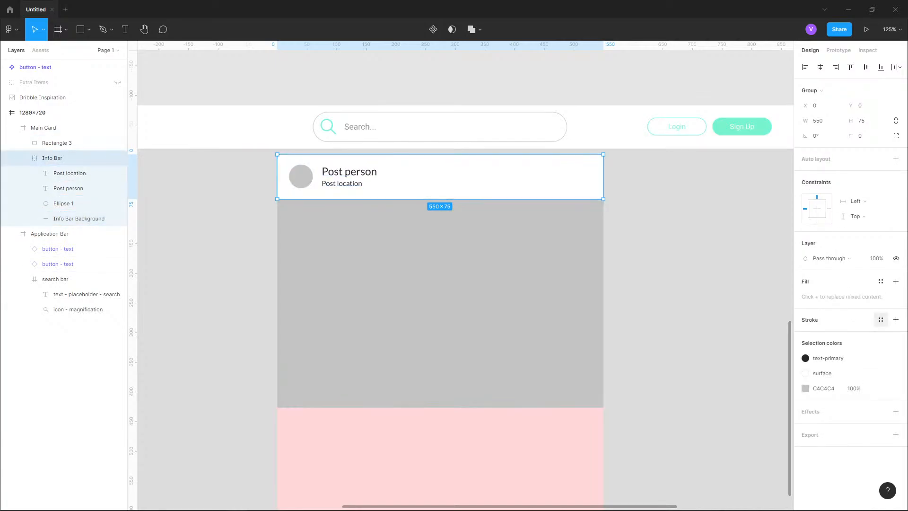
pyautogui.click(76, 218)
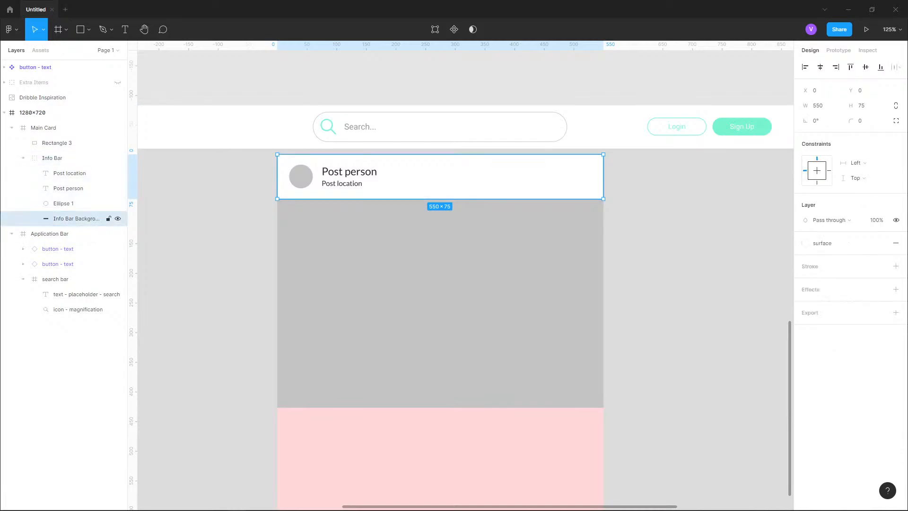
pyautogui.press('Delete')
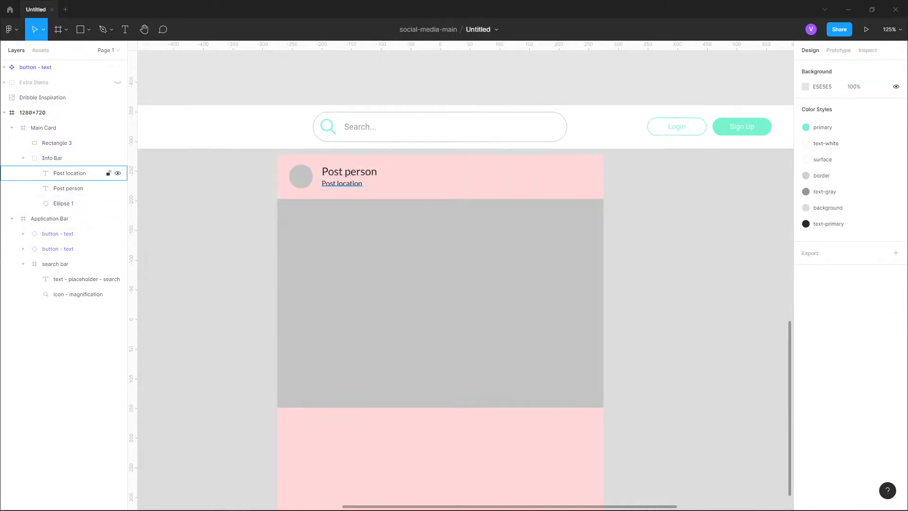
# - Apply the surface fill style to the Info Bar group and convert the group into a frame
pyautogui.click(52, 158)
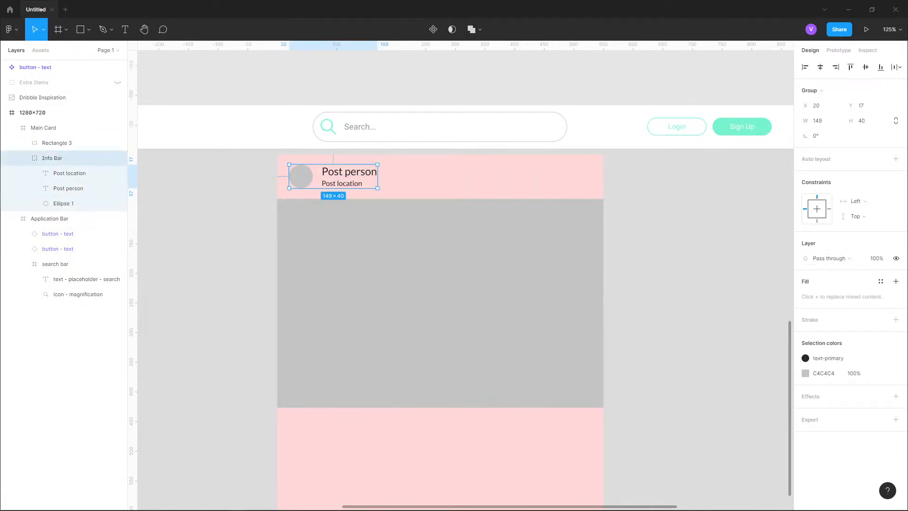
pyautogui.click(880, 281)
pyautogui.click(830, 338)
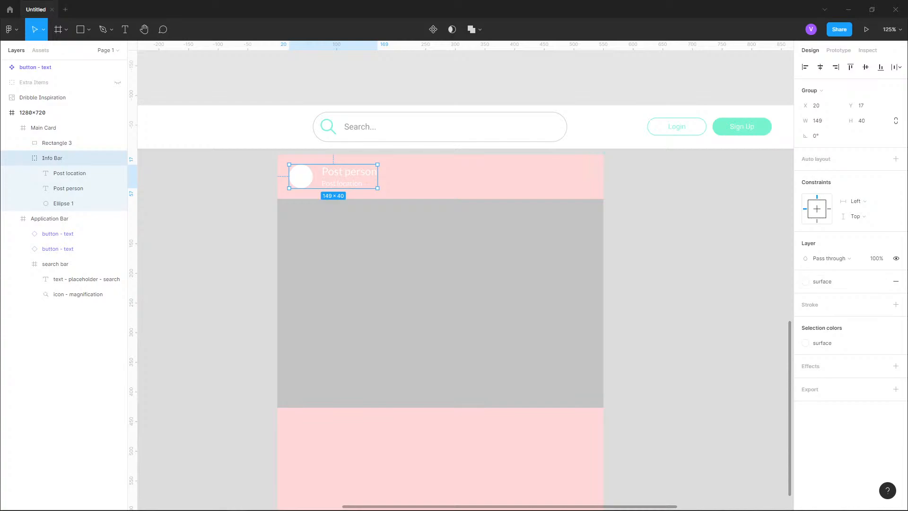
pyautogui.click(809, 91)
pyautogui.click(821, 53)
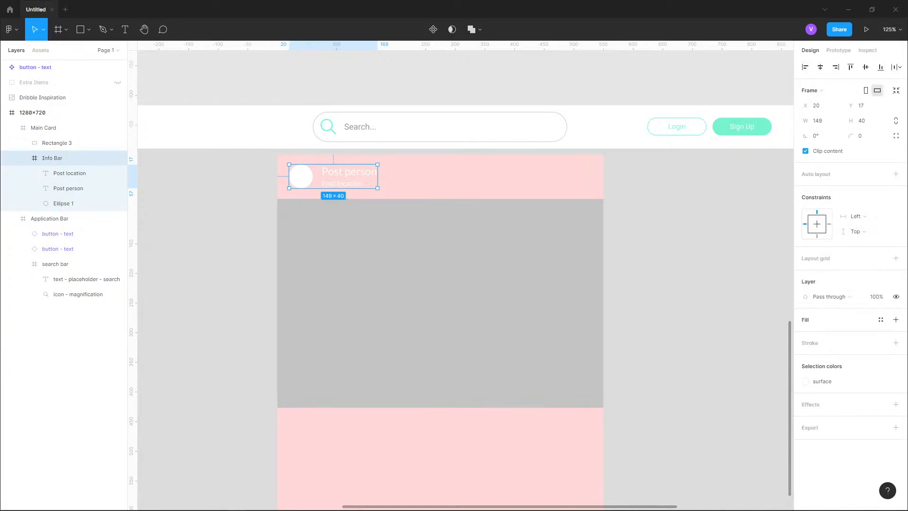
pyautogui.click(880, 319)
pyautogui.click(830, 407)
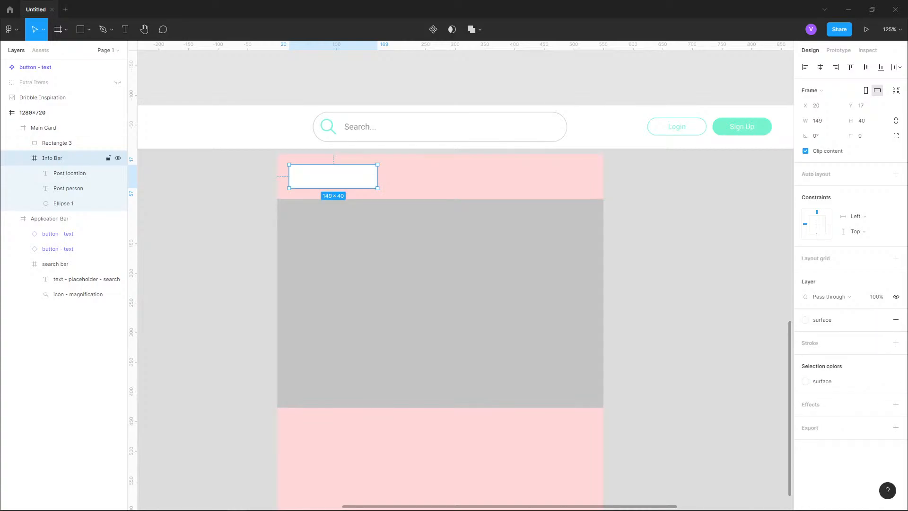
pyautogui.hotkey('ctrl', 'z')
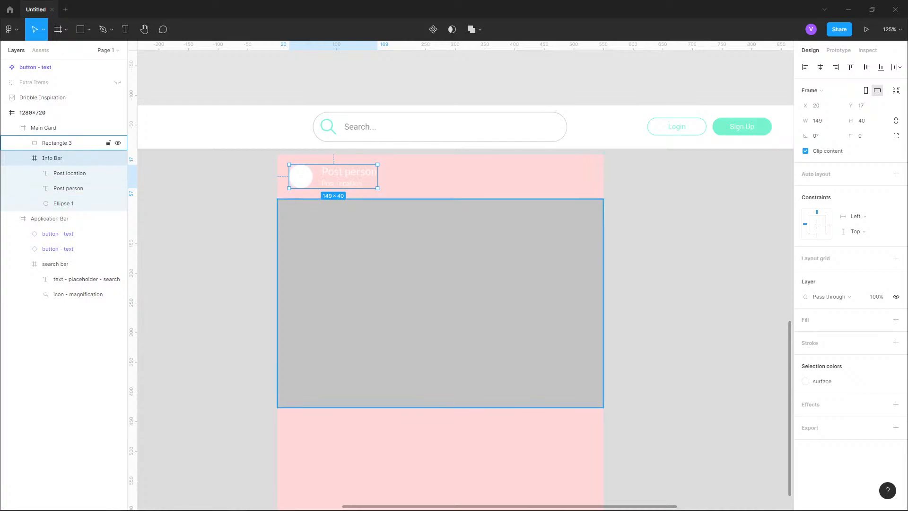
# - Undo the last four changes to restore the Info Bar group with its background layer
pyautogui.hotkey('ctrl', 'z')
pyautogui.hotkey('ctrl', 'z')
pyautogui.hotkey('ctrl', 'z')
pyautogui.hotkey('ctrl', 'z')
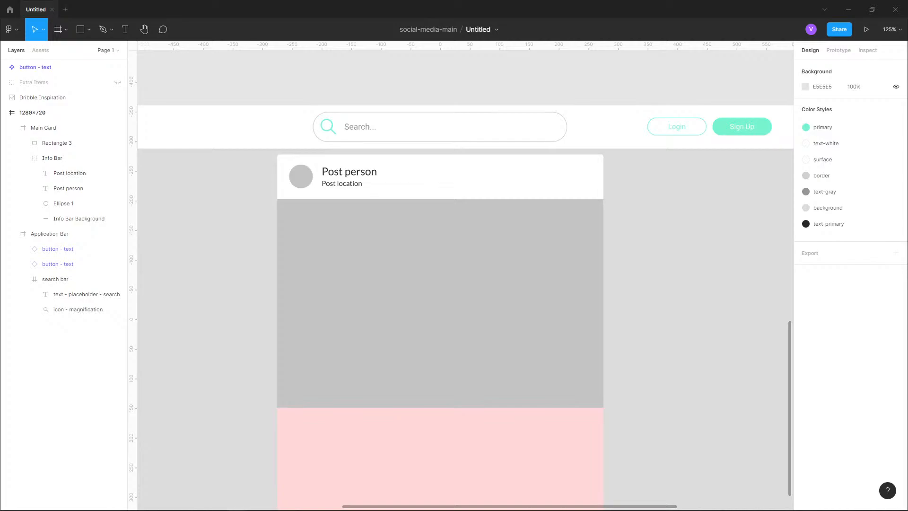
pyautogui.click(52, 158)
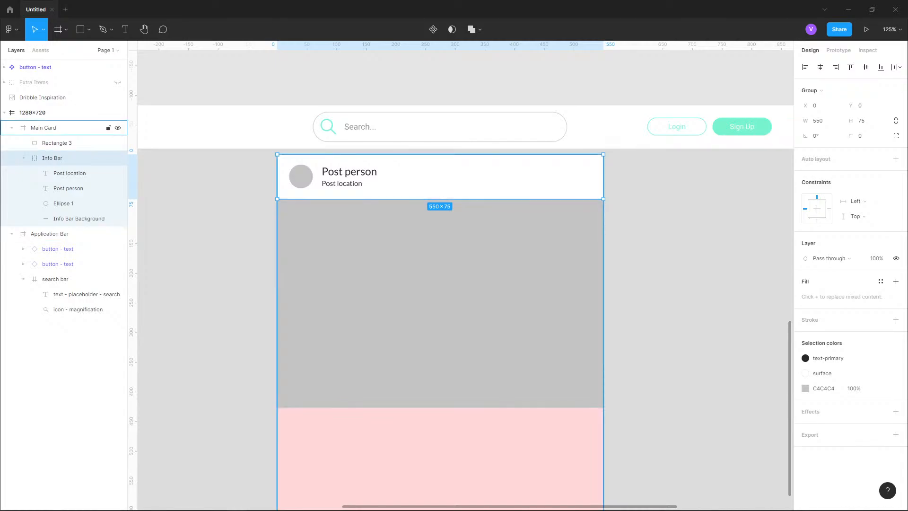
# - Draw a rectangle about 551 x 230 px across the lower part of the Main Card
pyautogui.scroll(-3, 407, 169)
pyautogui.click(406, 169)
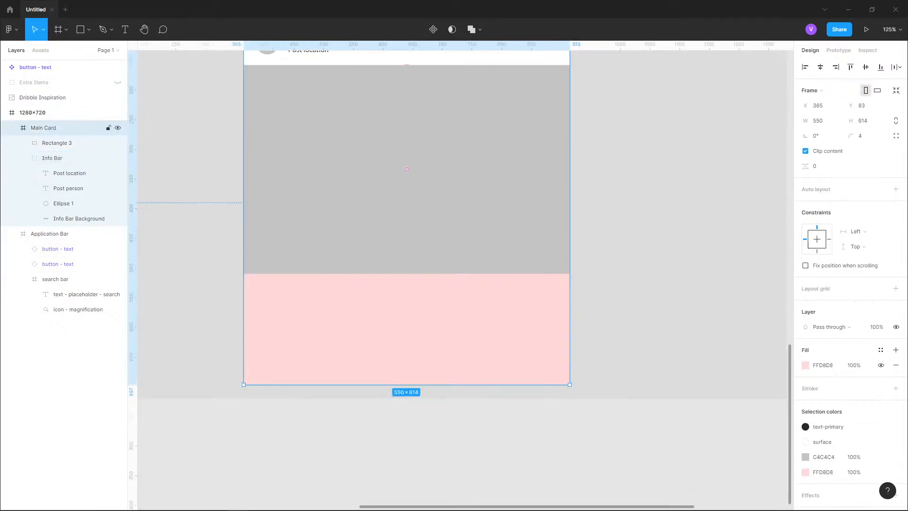
pyautogui.scroll(-6, 288, 297)
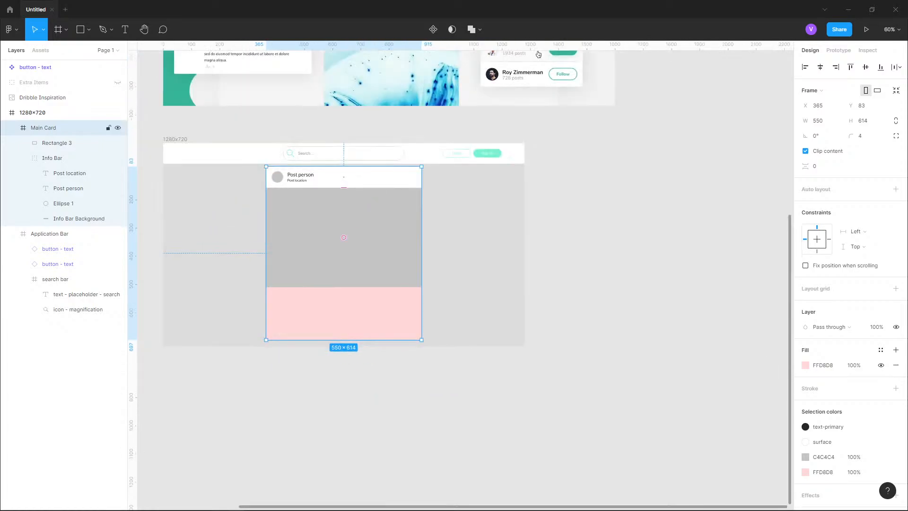
pyautogui.scroll(2, 304, 299)
pyautogui.press('r')
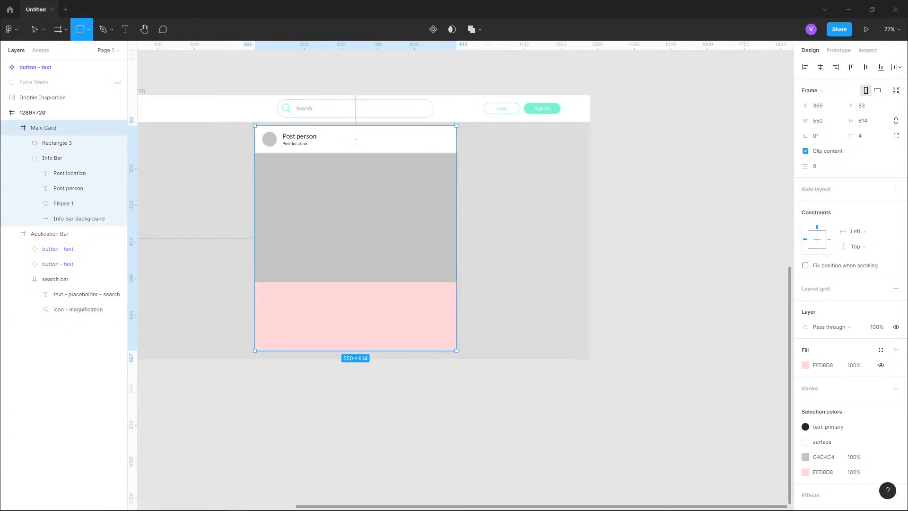
pyautogui.moveTo(255, 351)
pyautogui.mouseDown()
pyautogui.moveTo(462, 285)
pyautogui.moveTo(456, 267)
pyautogui.mouseUp()
# - Resize the rectangle to 550 x 240 px so it starts at Y 457
pyautogui.scroll(2, 272, 293)
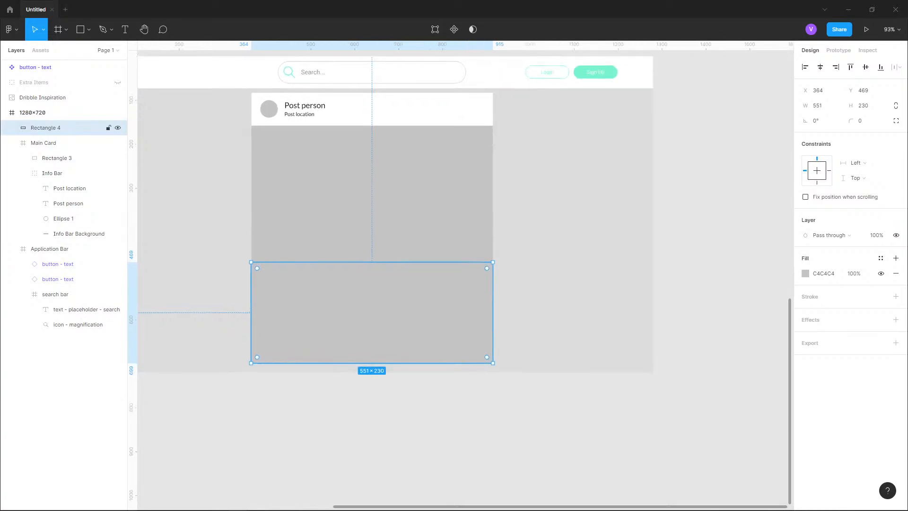
pyautogui.scroll(1, 302, 331)
pyautogui.scroll(5, 305, 358)
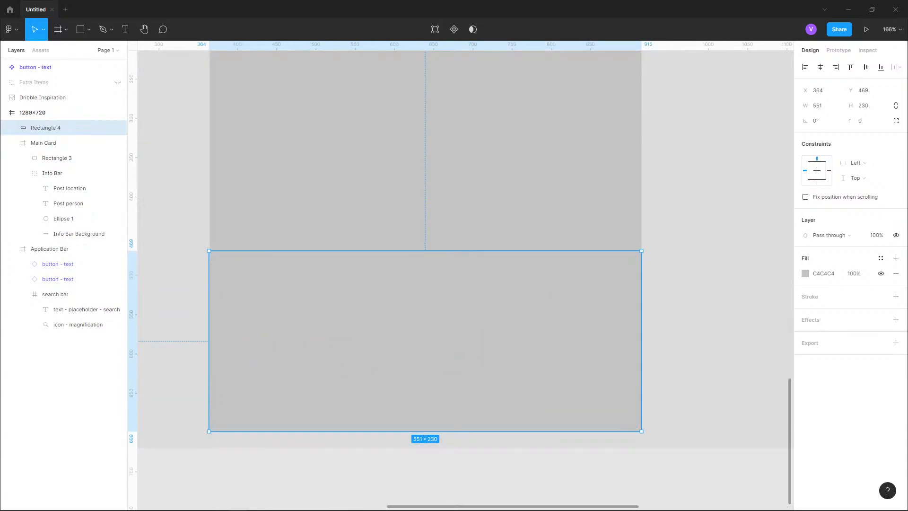
pyautogui.moveTo(209, 251); pyautogui.dragTo(210, 241)
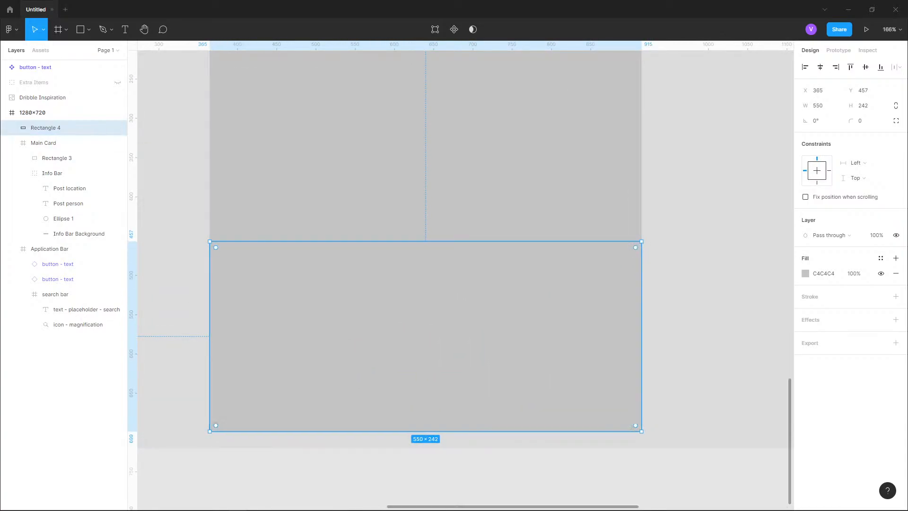
pyautogui.moveTo(641, 431); pyautogui.dragTo(640, 430)
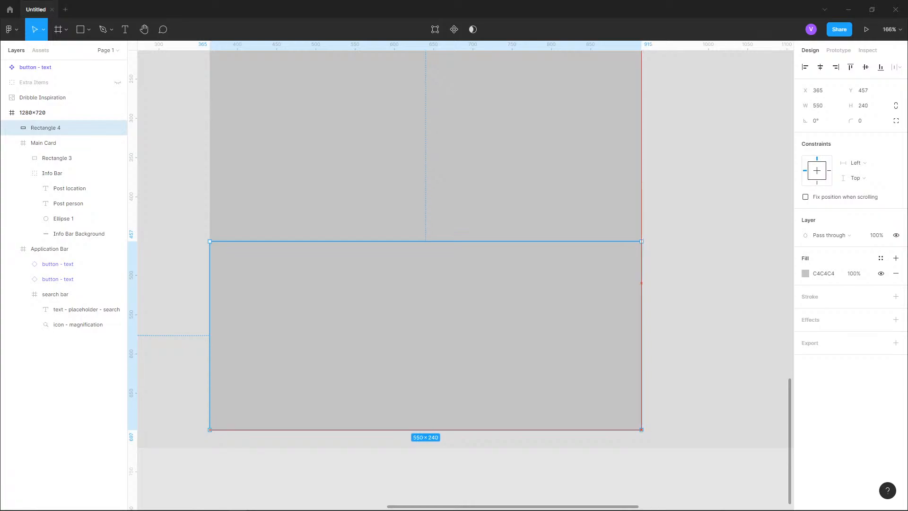
# - Rename the new rectangle to Post Section
pyautogui.doubleClick(45, 127)
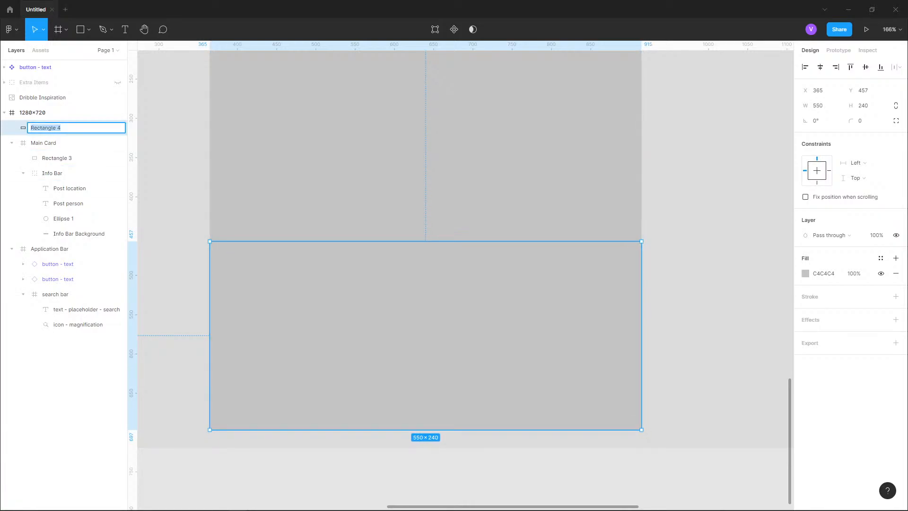
pyautogui.write('Post Section')
pyautogui.press('Return')
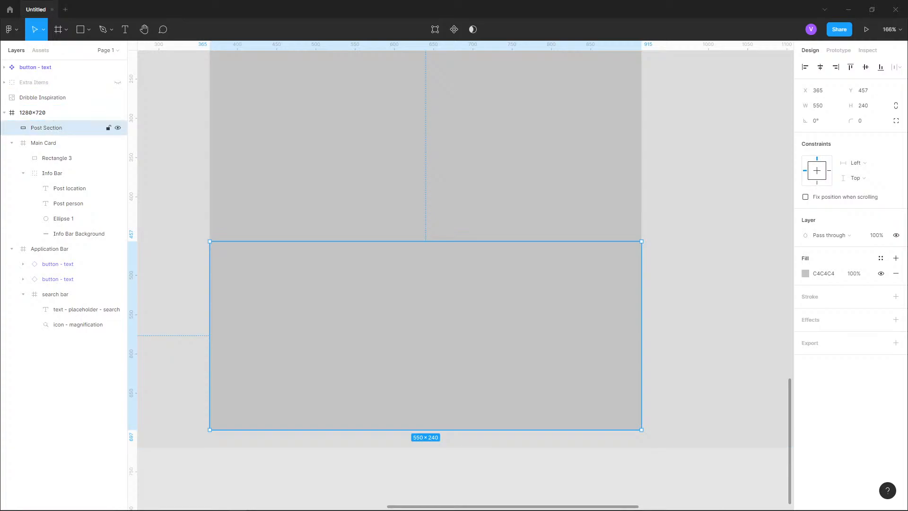
# - Apply the surface color style as the Post Section fill
pyautogui.click(12, 143)
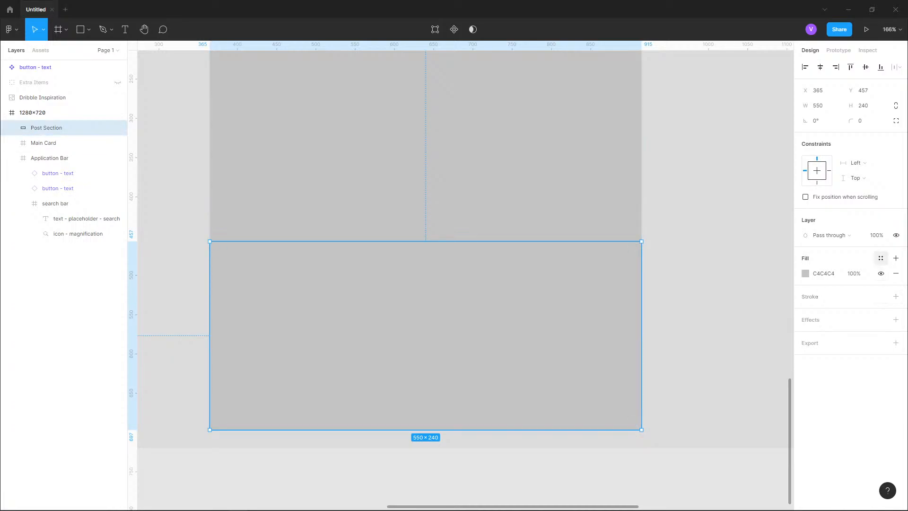
pyautogui.click(880, 258)
pyautogui.click(830, 346)
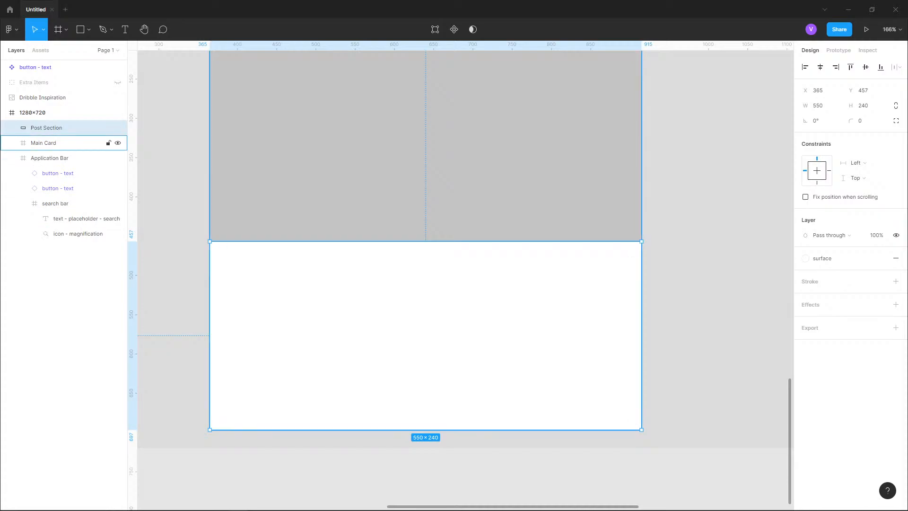
# - Set the Main Card frame's corner radius to 0
pyautogui.click(43, 143)
pyautogui.click(206, 461)
pyautogui.scroll(6, 207, 461)
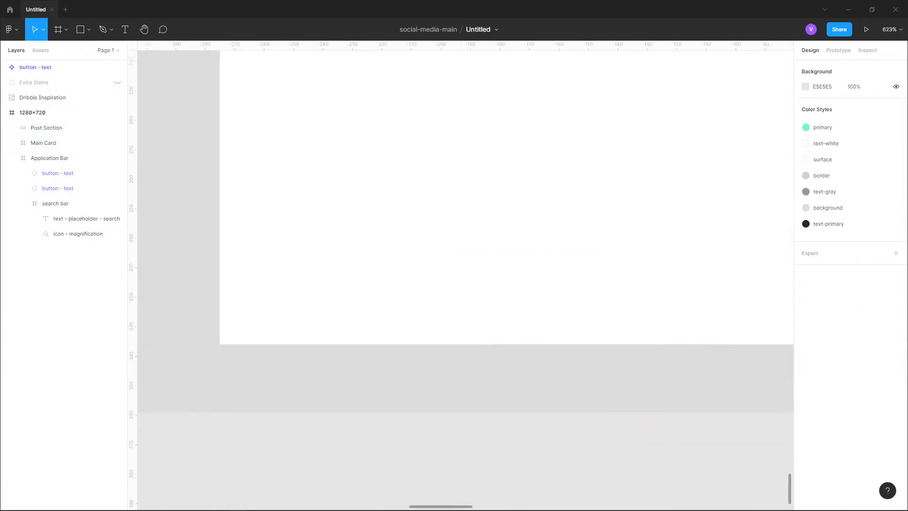
pyautogui.scroll(-9, 206, 444)
pyautogui.scroll(3, 194, 138)
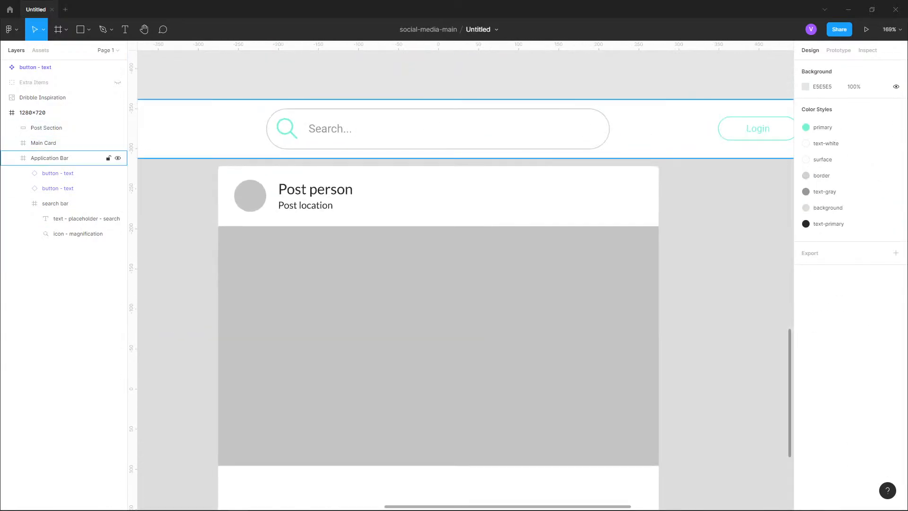
pyautogui.click(43, 142)
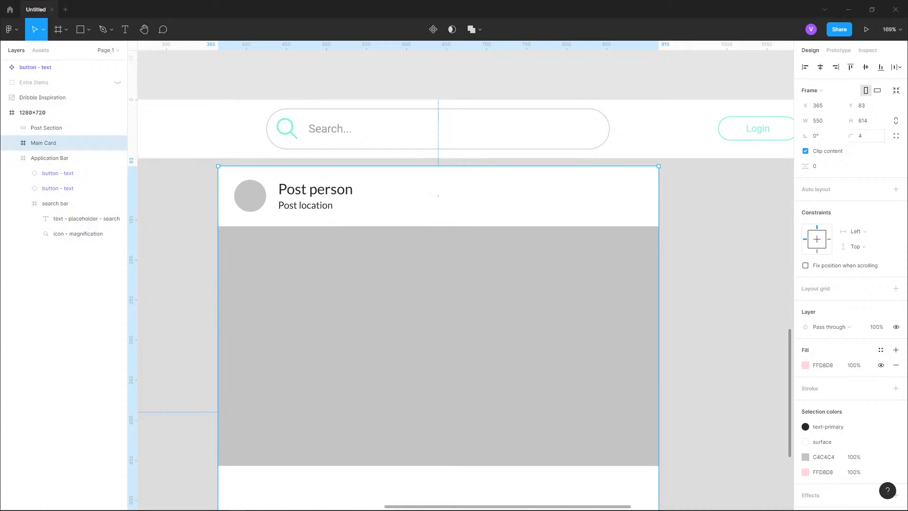
pyautogui.click(863, 136)
pyautogui.write('0')
pyautogui.press('Return')
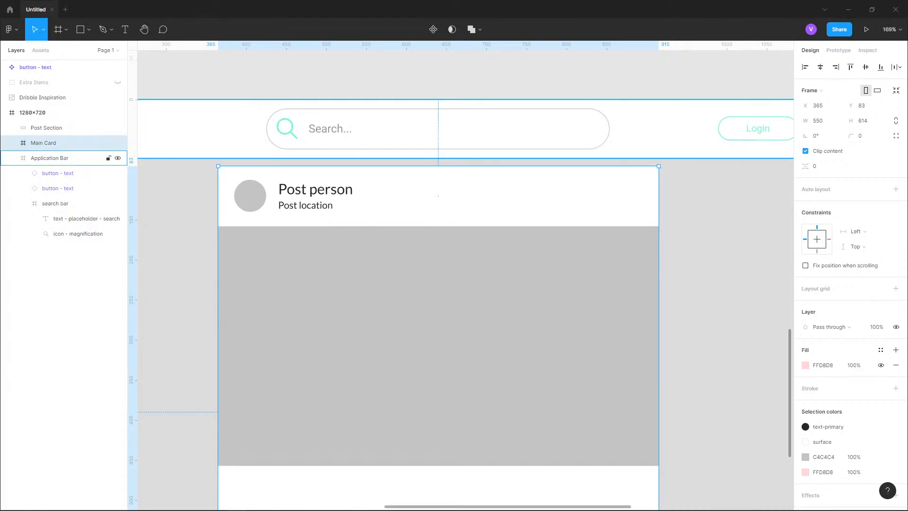
# - Move the Post Section layer inside the Main Card frame
pyautogui.click(32, 113)
pyautogui.click(43, 143)
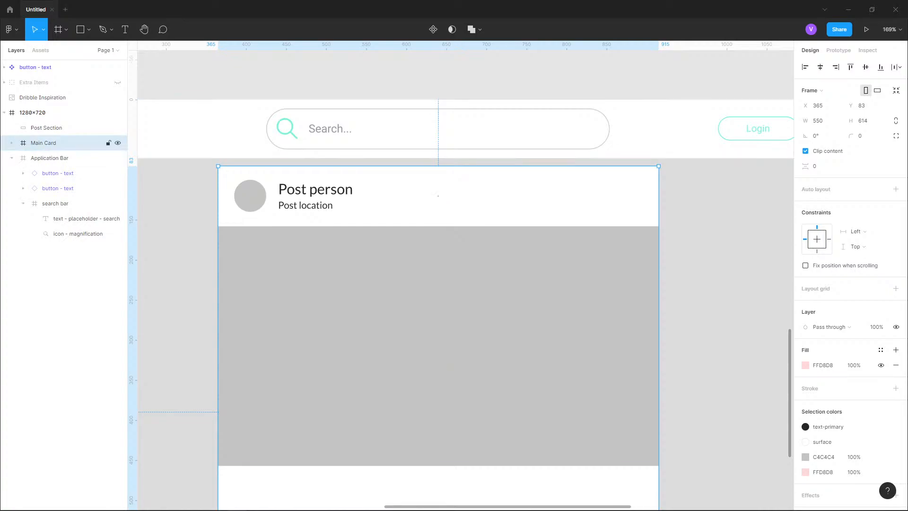
pyautogui.press('Escape')
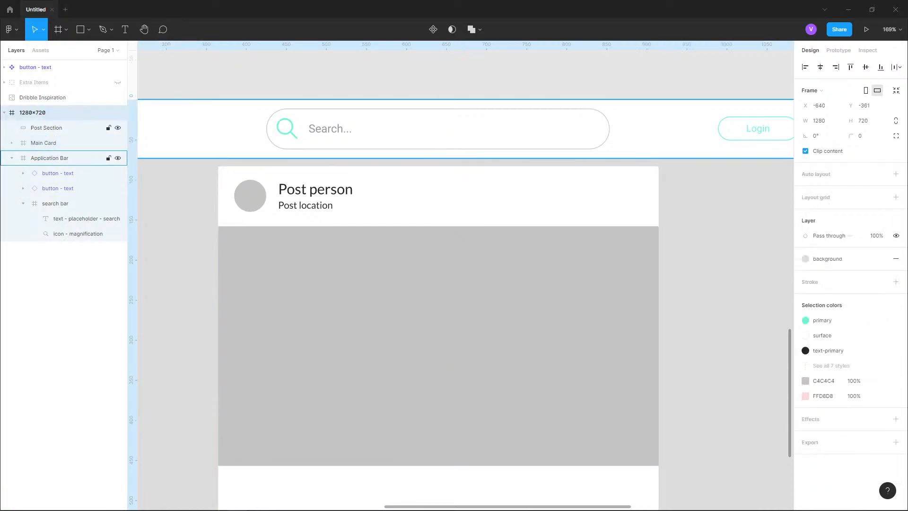
pyautogui.hotkey('ctrl', 'z')
pyautogui.moveTo(46, 128); pyautogui.dragTo(46, 149)
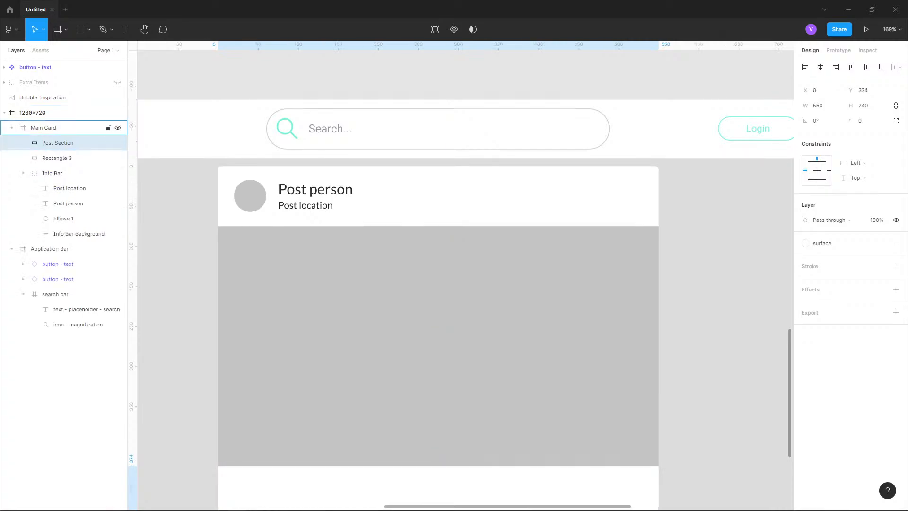
# - Rename the Rectangle 3 layer in Main Card to Photo
pyautogui.click(23, 173)
pyautogui.doubleClick(57, 158)
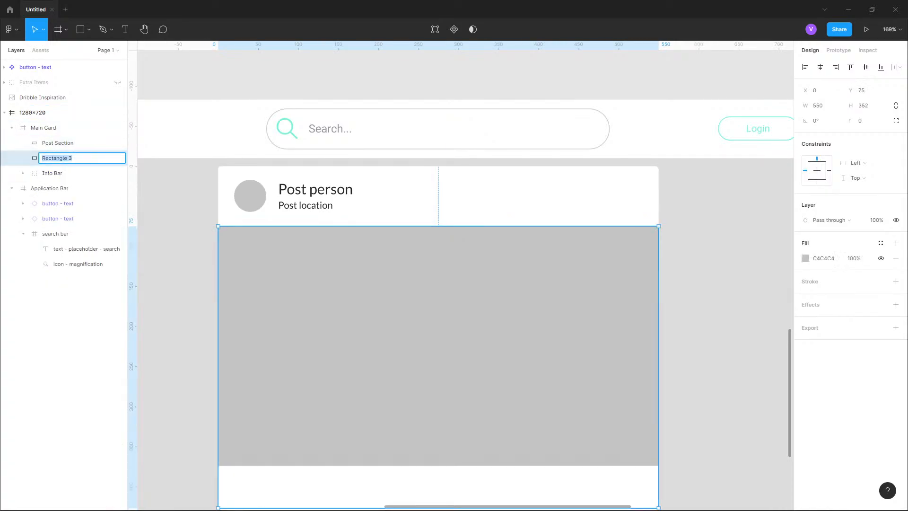
pyautogui.scroll(-5, 299, 190)
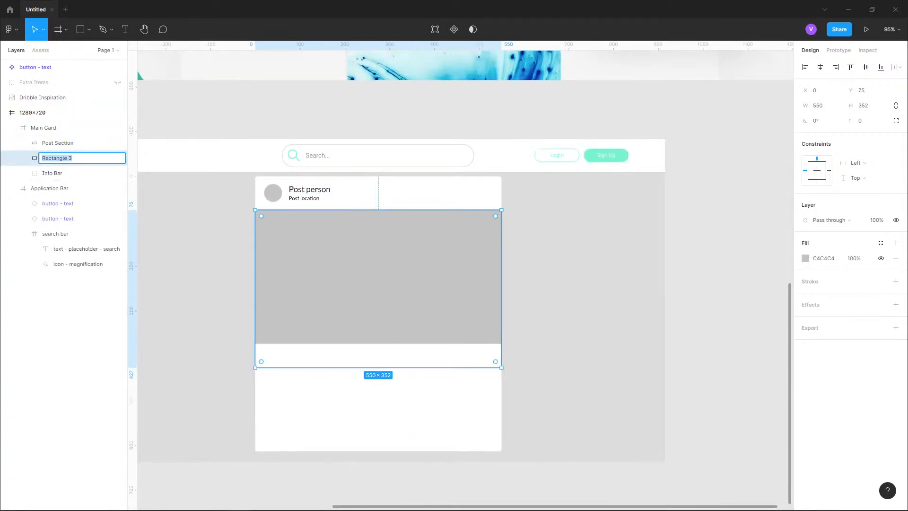
pyautogui.write('Photo')
pyautogui.press('Return')
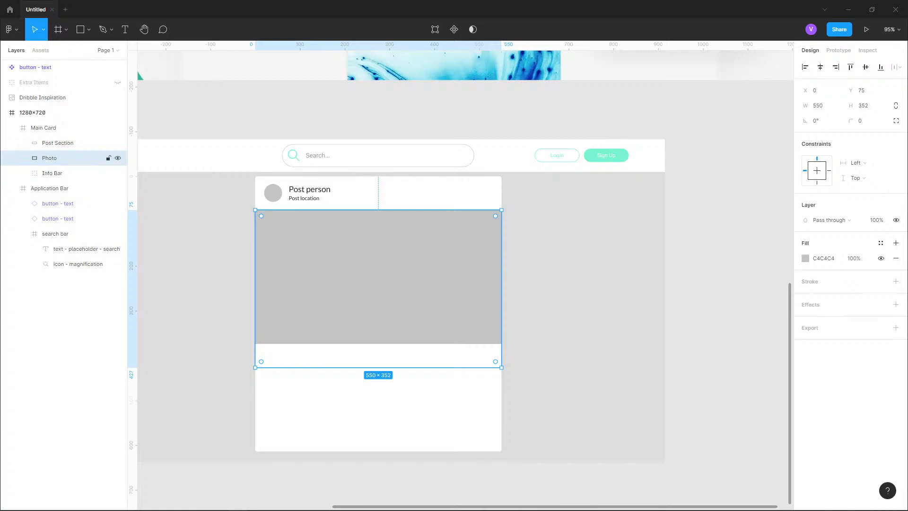
# - Draw a new frame over the Post Section area and move it into the Main Card
pyautogui.click(58, 143)
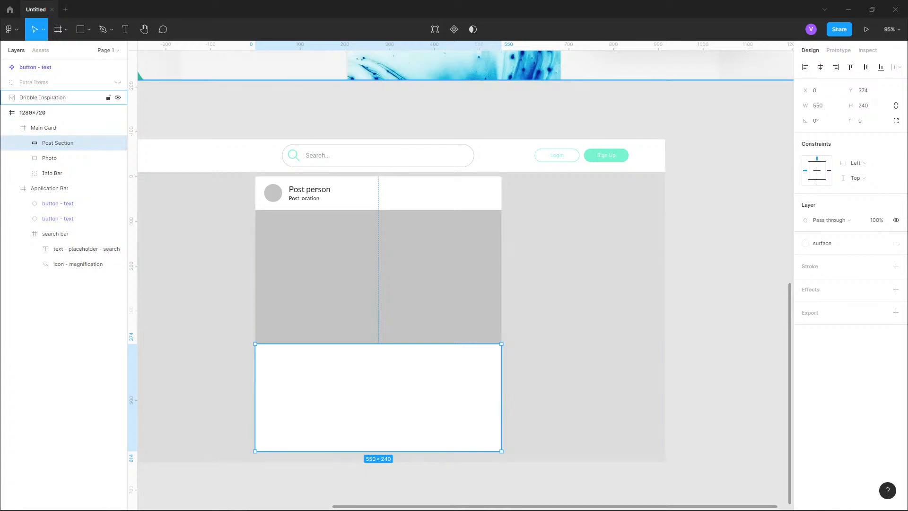
pyautogui.click(66, 30)
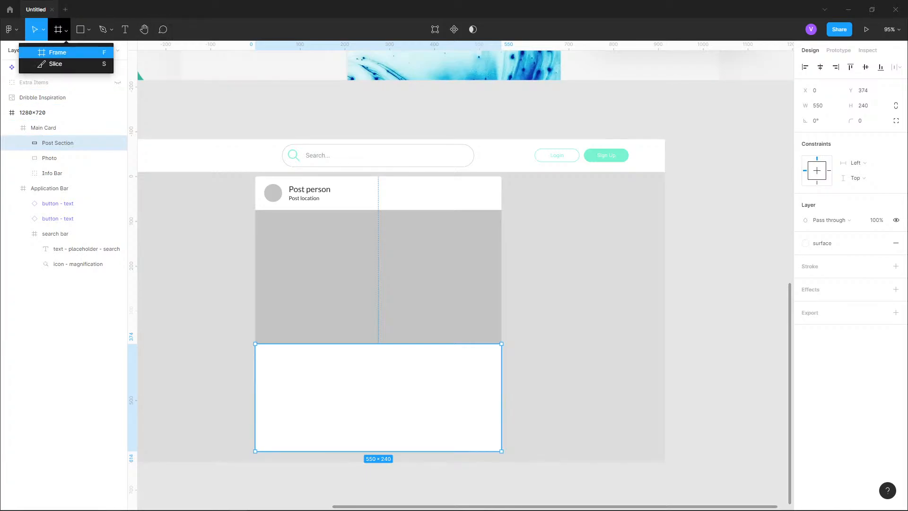
pyautogui.click(58, 52)
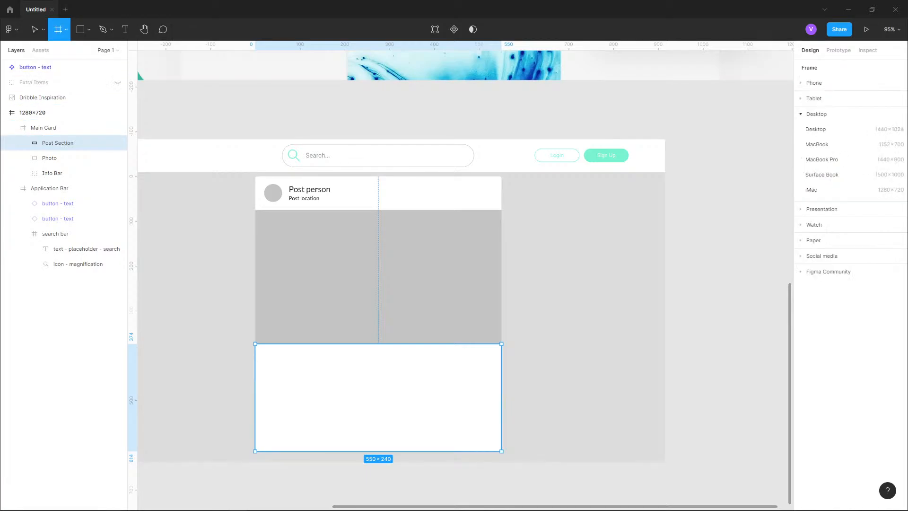
pyautogui.moveTo(501, 450)
pyautogui.mouseDown()
pyautogui.moveTo(532, 476)
pyautogui.moveTo(501, 451)
pyautogui.mouseUp()
pyautogui.moveTo(254, 342); pyautogui.dragTo(255, 343)
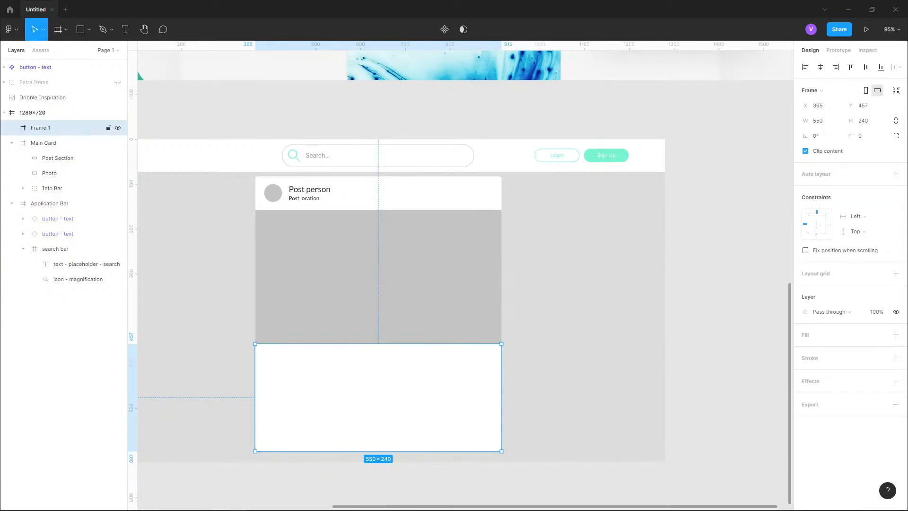
pyautogui.moveTo(41, 128); pyautogui.dragTo(48, 150)
# - Hide the Post Section layer and apply the surface color style as Frame 1's fill
pyautogui.click(58, 158)
pyautogui.click(118, 158)
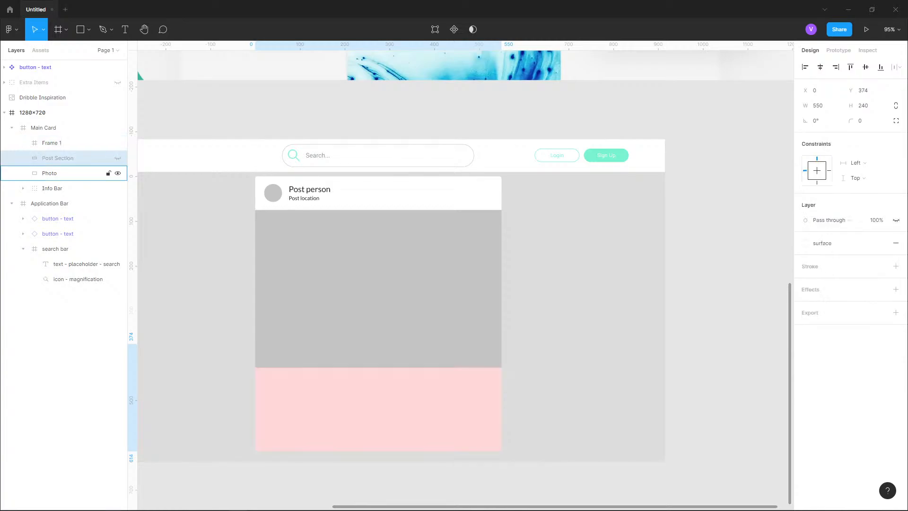
pyautogui.click(95, 142)
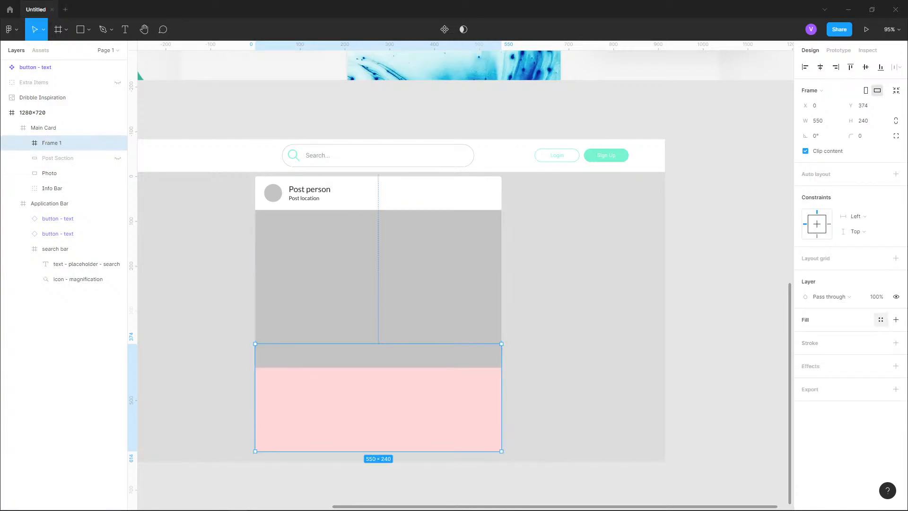
pyautogui.click(880, 320)
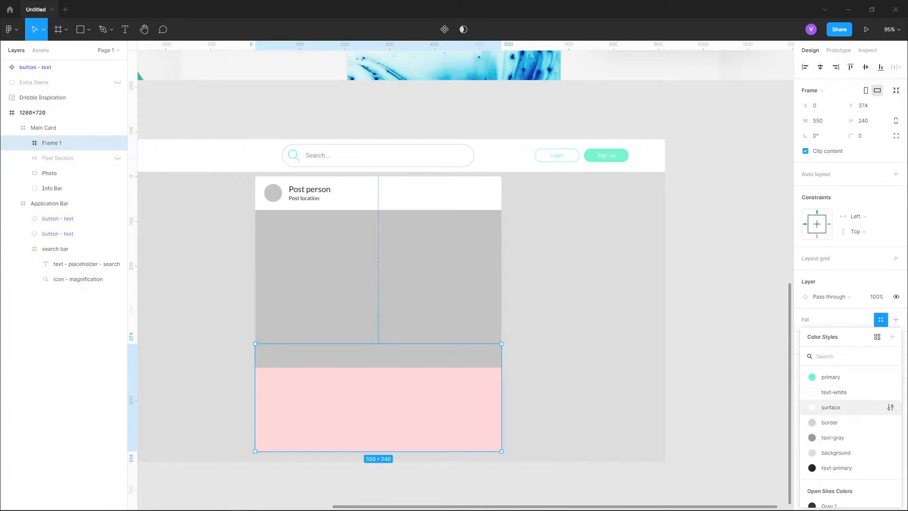
pyautogui.click(831, 407)
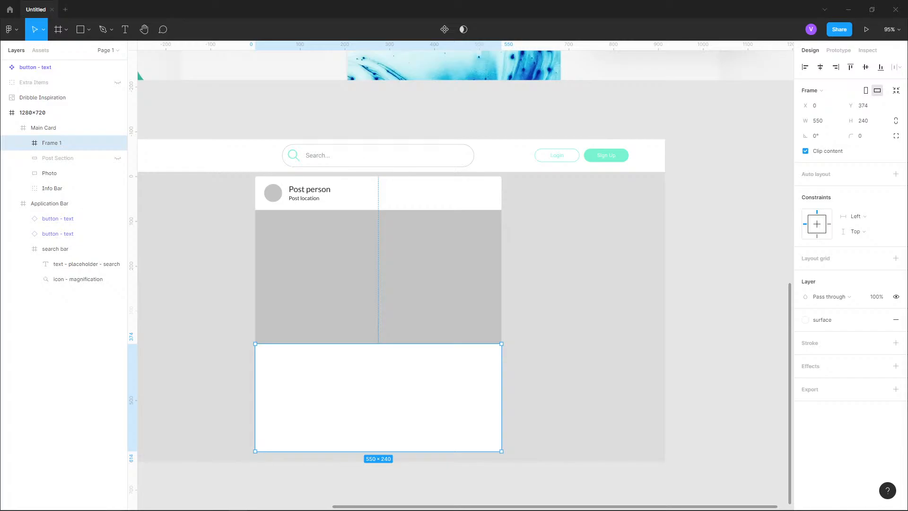
# - Examine the post card layout in the Dribble Inspiration image for reference
pyautogui.scroll(3, 418, 401)
pyautogui.moveTo(417, 401); pyautogui.dragTo(472, 263)
pyautogui.scroll(3, 471, 263)
pyautogui.moveTo(352, 232); pyautogui.dragTo(433, 315)
pyautogui.scroll(-7, 433, 315)
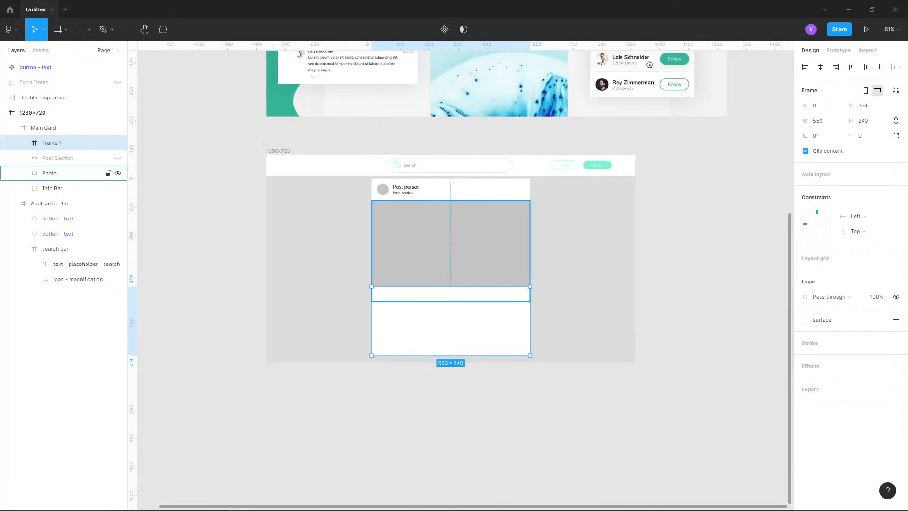
pyautogui.moveTo(439, 257); pyautogui.dragTo(412, 464)
pyautogui.moveTo(503, 180); pyautogui.dragTo(547, 294)
pyautogui.scroll(4, 477, 355)
pyautogui.scroll(1, 547, 294)
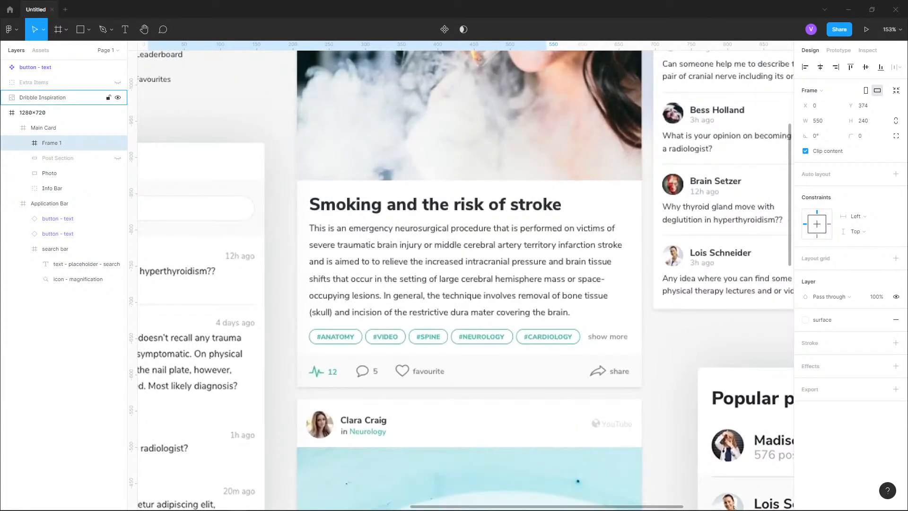
pyautogui.scroll(-5, 512, 203)
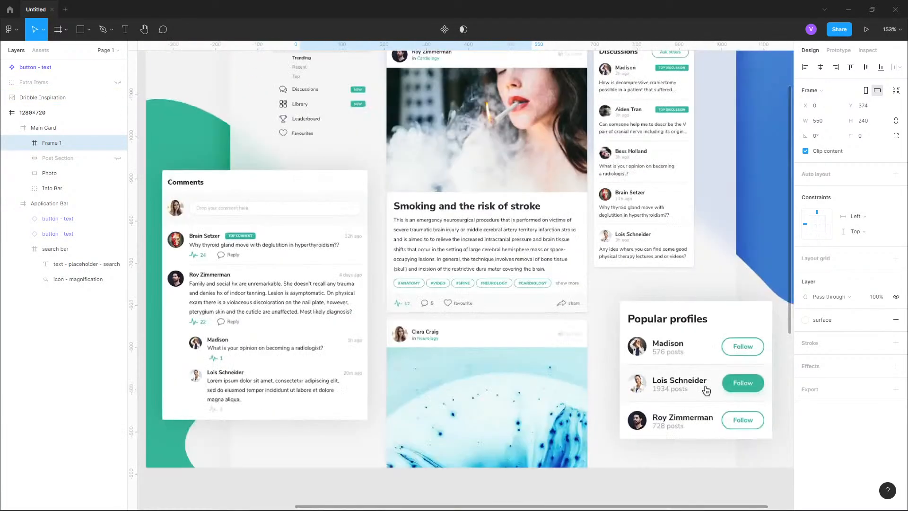
pyautogui.scroll(-6, 512, 204)
pyautogui.scroll(3, 445, 326)
pyautogui.scroll(1, 444, 324)
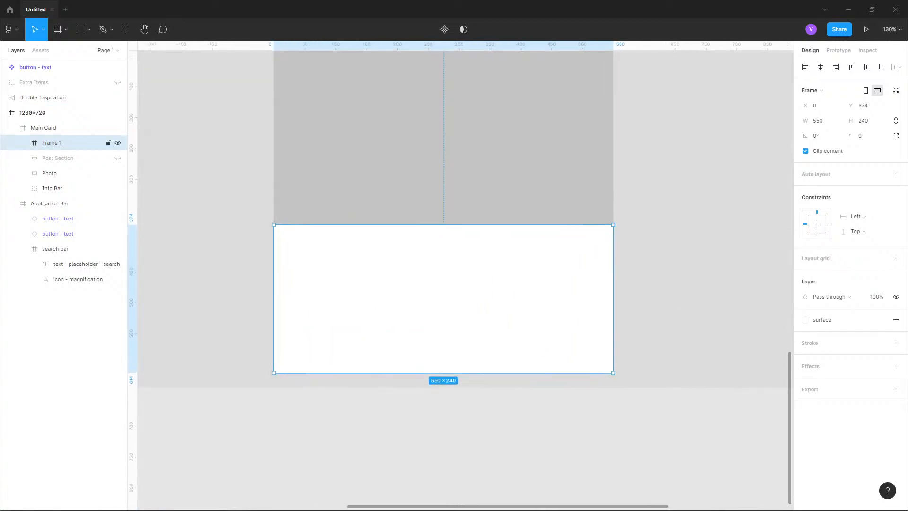
# - Copy the Post person and Post location text layers from the Info Bar
pyautogui.moveTo(443, 324); pyautogui.dragTo(484, 500)
pyautogui.click(389, 189)
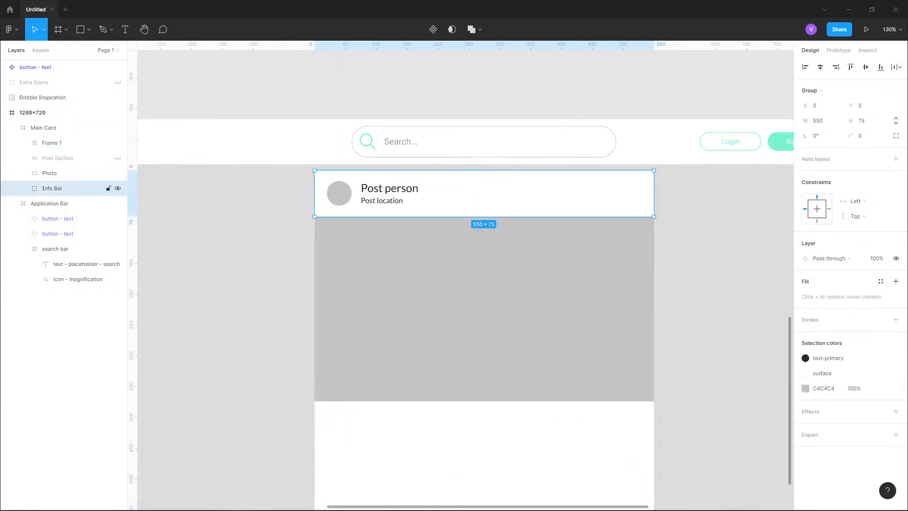
pyautogui.doubleClick(389, 189)
pyautogui.click(378, 200)
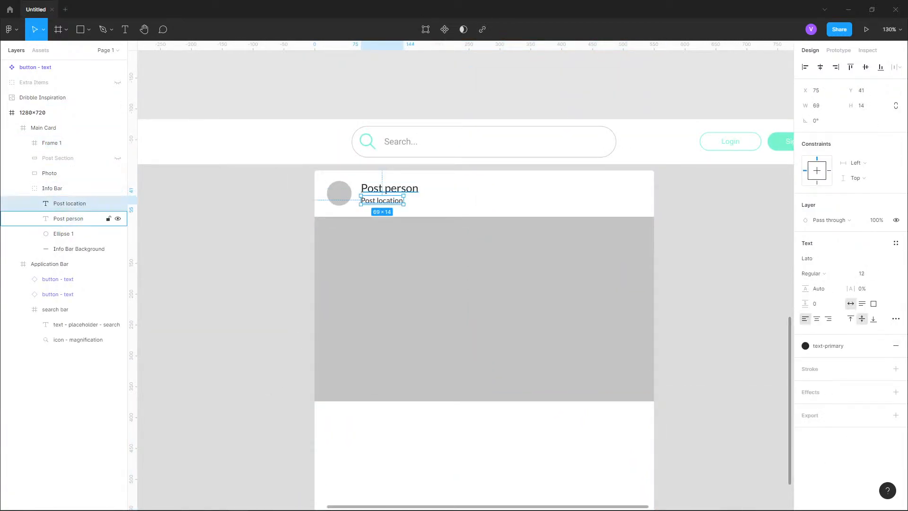
pyautogui.keyDown('shift'); pyautogui.click(69, 218); pyautogui.keyUp('shift')
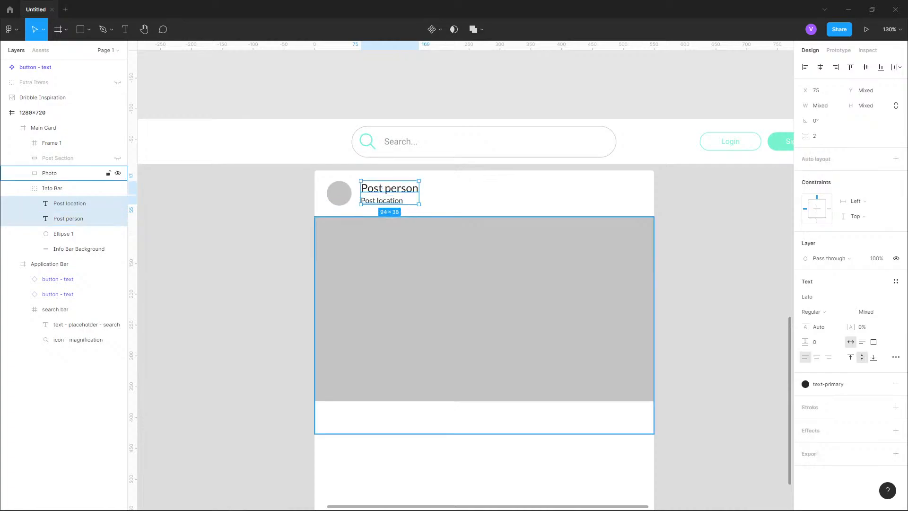
# - Rename the new frame in Main Card to Post Section
pyautogui.scroll(-4, 484, 307)
pyautogui.click(488, 283)
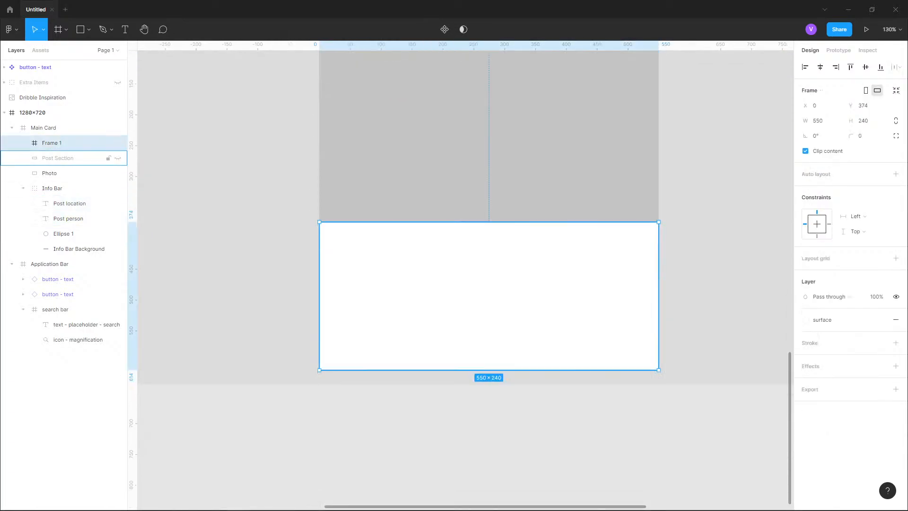
pyautogui.hotkey('ctrl', 'r')
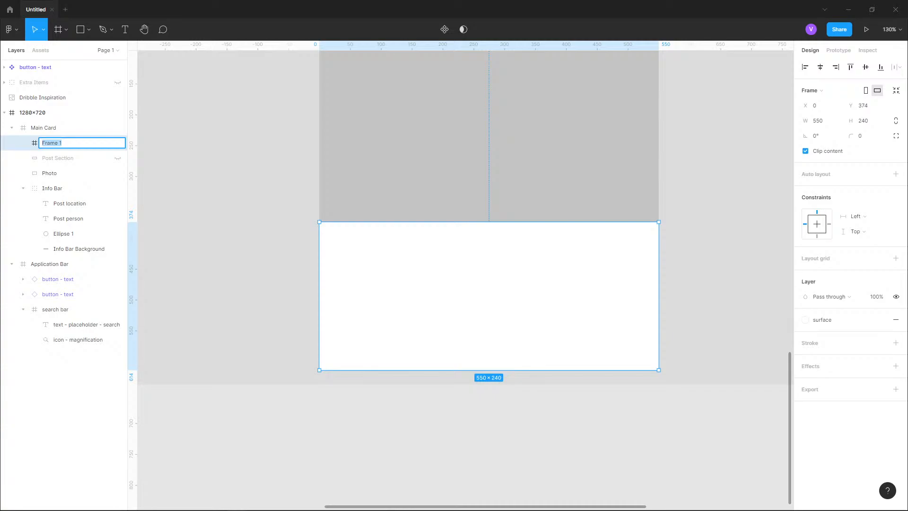
pyautogui.write('Post Section')
pyautogui.press('Return')
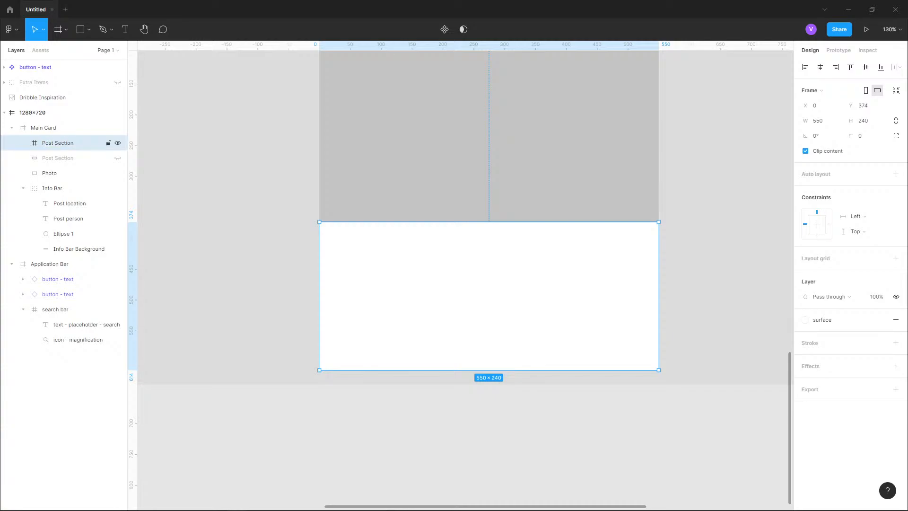
# - Paste the Post person and Post location texts into the Post Section frame
pyautogui.hotkey('ctrl', 'v')
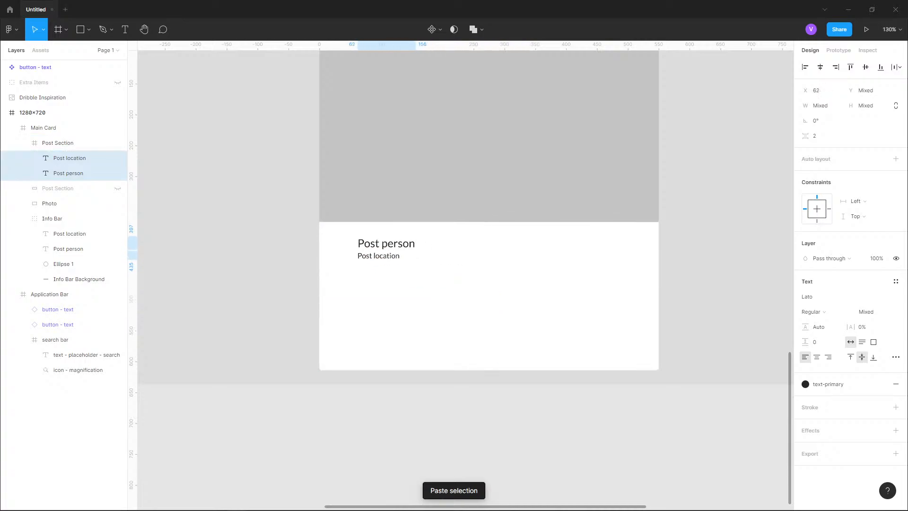
pyautogui.moveTo(361, 233); pyautogui.dragTo(358, 235)
pyautogui.scroll(5, 345, 246)
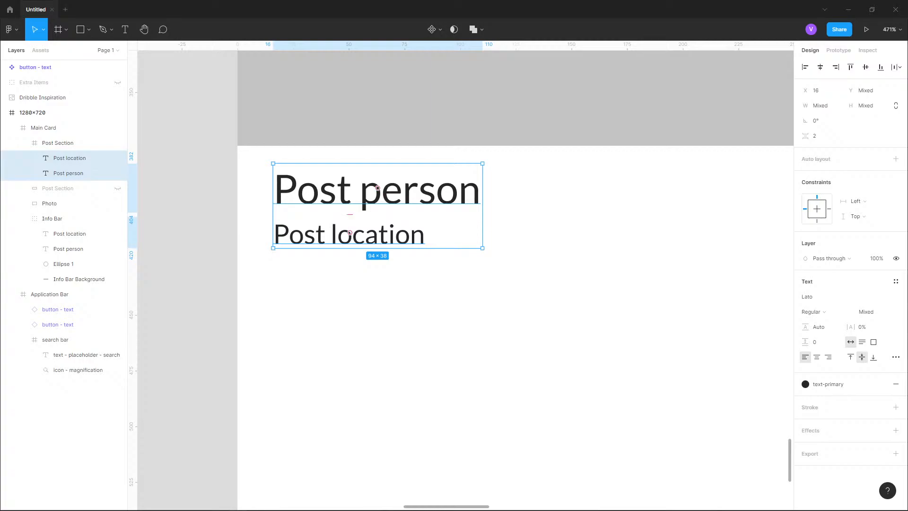
pyautogui.scroll(-2, 349, 175)
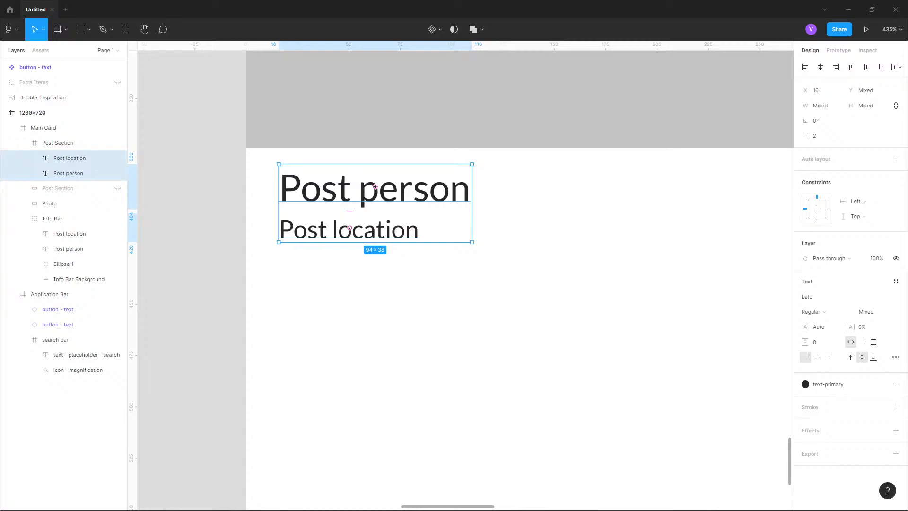
# - Nudge the pasted texts down until they sit 16 px from the Post Section's top and left edges
pyautogui.press('alt')
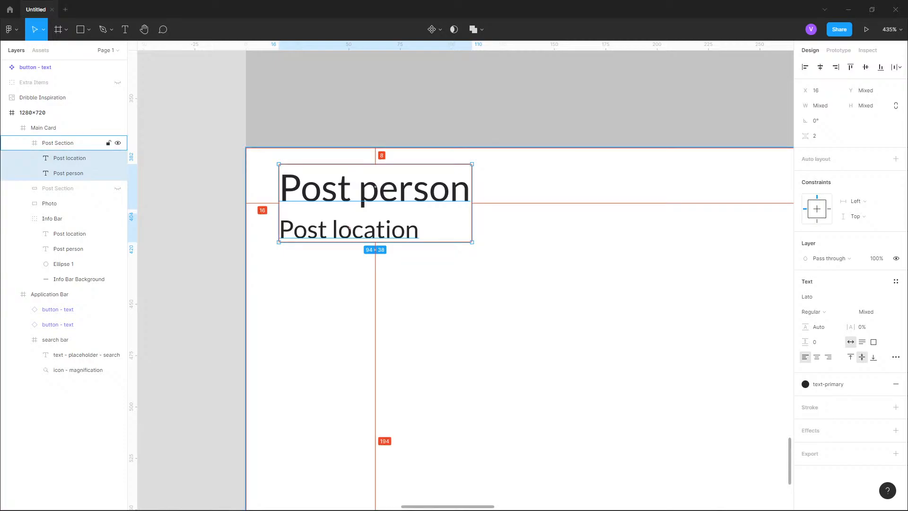
pyautogui.press('alt')
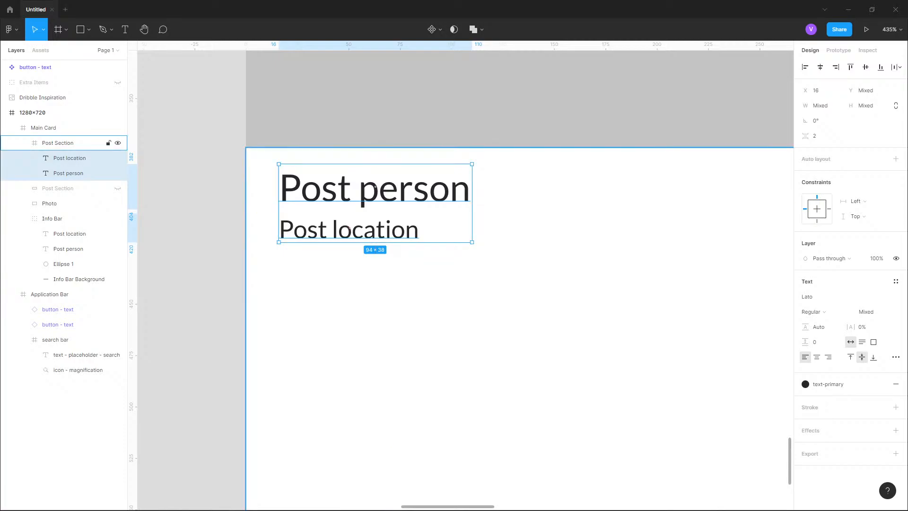
pyautogui.press('alt')
pyautogui.press('Down')
pyautogui.press('Down')
pyautogui.press('Down')
pyautogui.press('alt')
pyautogui.press('Down')
pyautogui.press('Down')
pyautogui.press('Down')
pyautogui.press('Down')
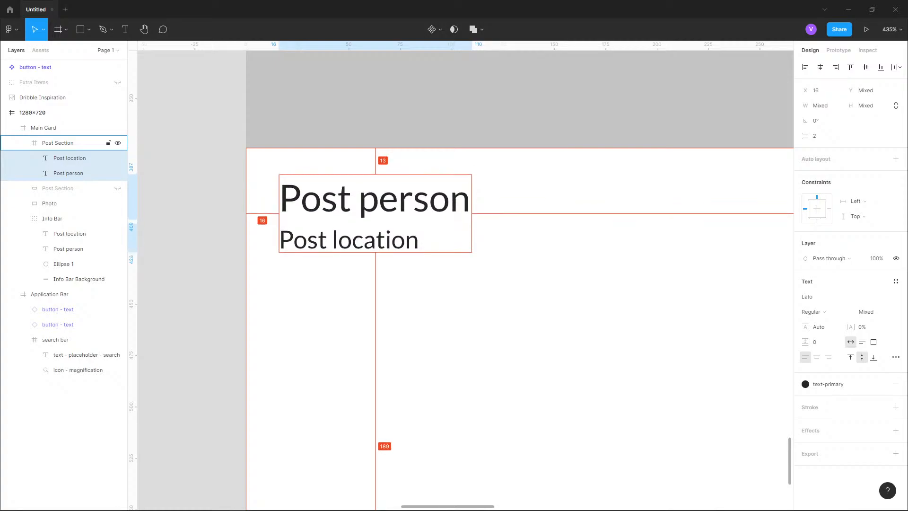
pyautogui.press('Down')
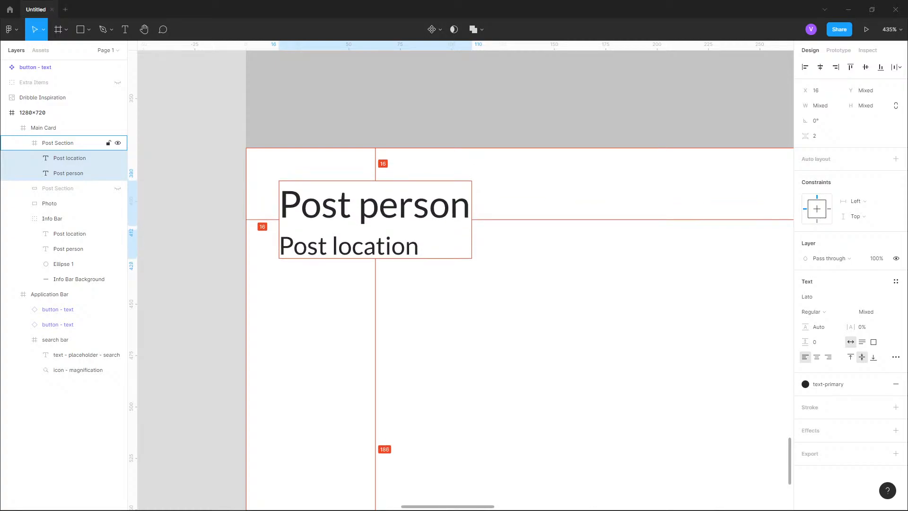
pyautogui.press('Escape')
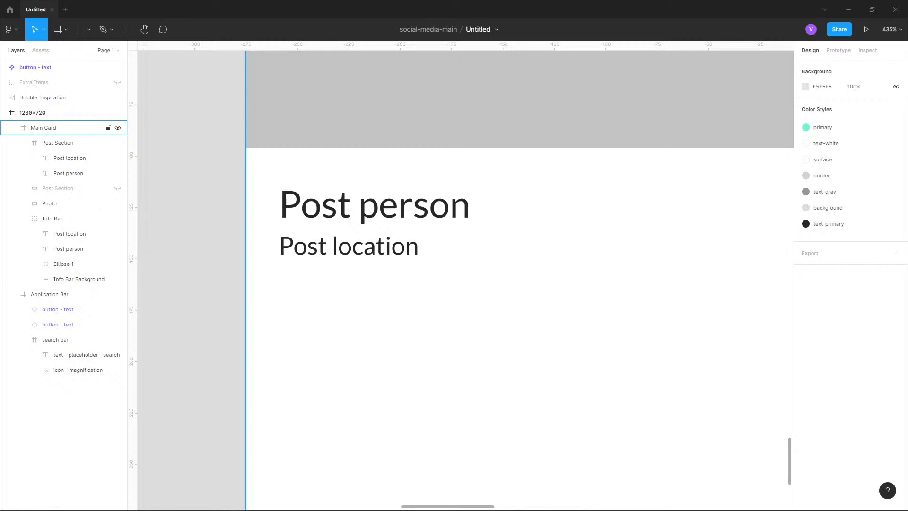
# - Change the Post person text in the Post Section to Post Title
pyautogui.doubleClick(349, 216)
pyautogui.doubleClick(349, 216)
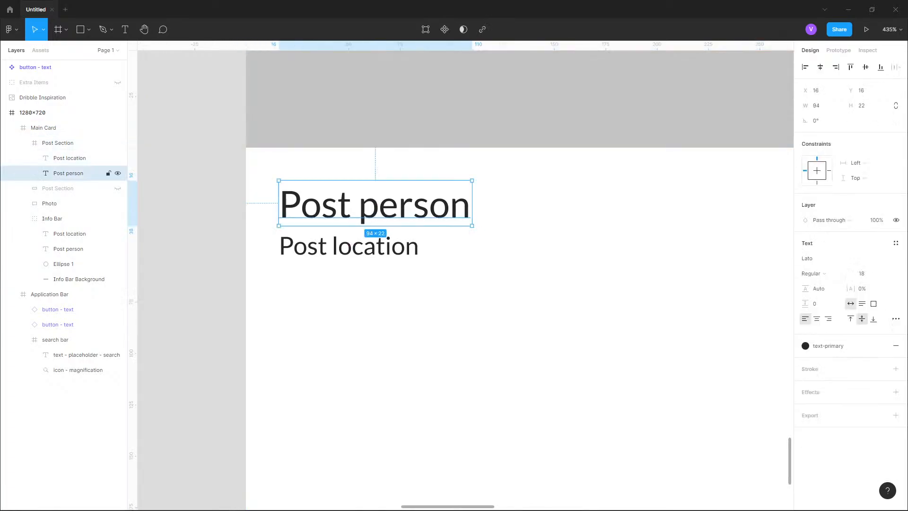
pyautogui.doubleClick(349, 217)
pyautogui.write('Post Title')
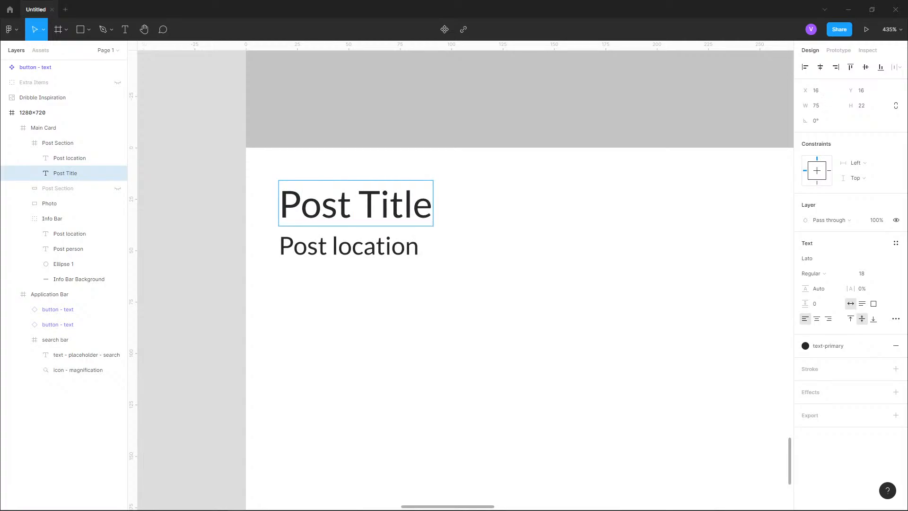
# - Change the Post location text in the Post Section to Post description
pyautogui.doubleClick(376, 246)
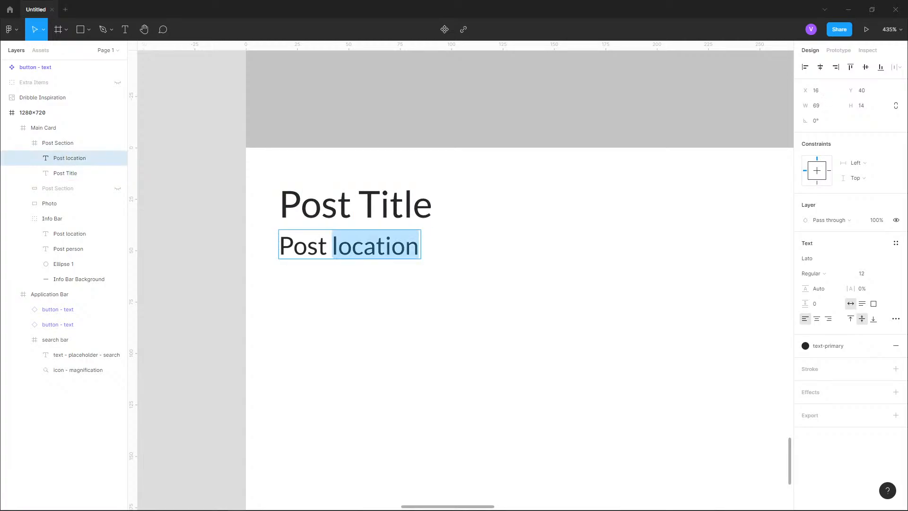
pyautogui.write('descritp')
pyautogui.press('BackSpace')
pyautogui.press('BackSpace')
pyautogui.write('ption')
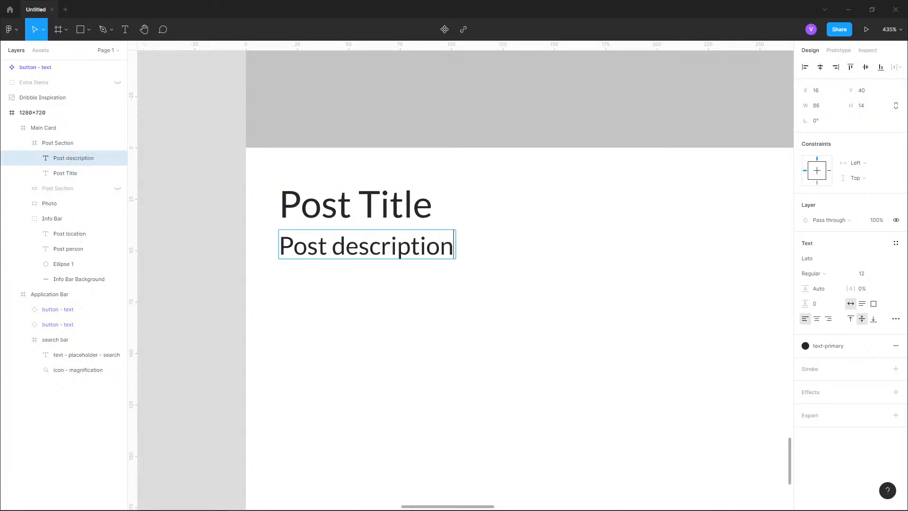
pyautogui.press('Escape')
# - Resize the Post description text box to 518 × 176 px at Y 48, leaving 16 px to the section's sides and bottom
pyautogui.scroll(-10, 236, 256)
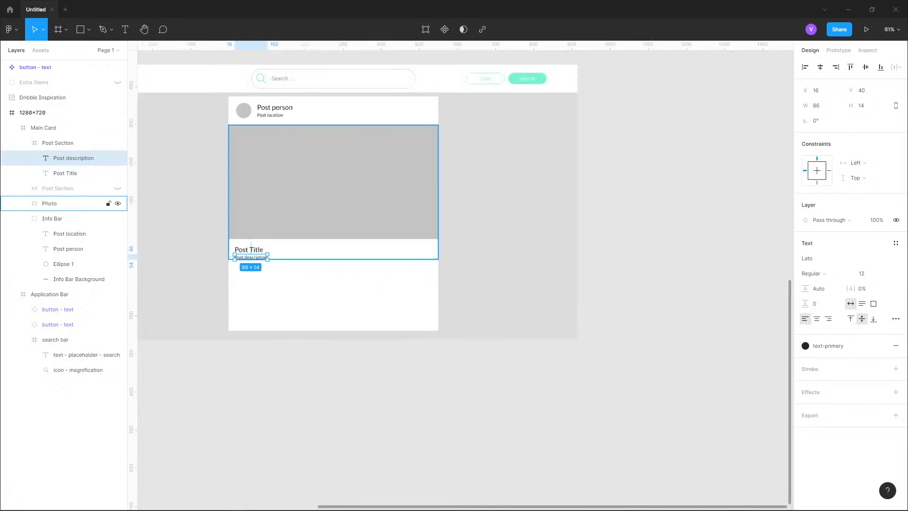
pyautogui.moveTo(241, 255); pyautogui.dragTo(302, 248)
pyautogui.scroll(4, 307, 252)
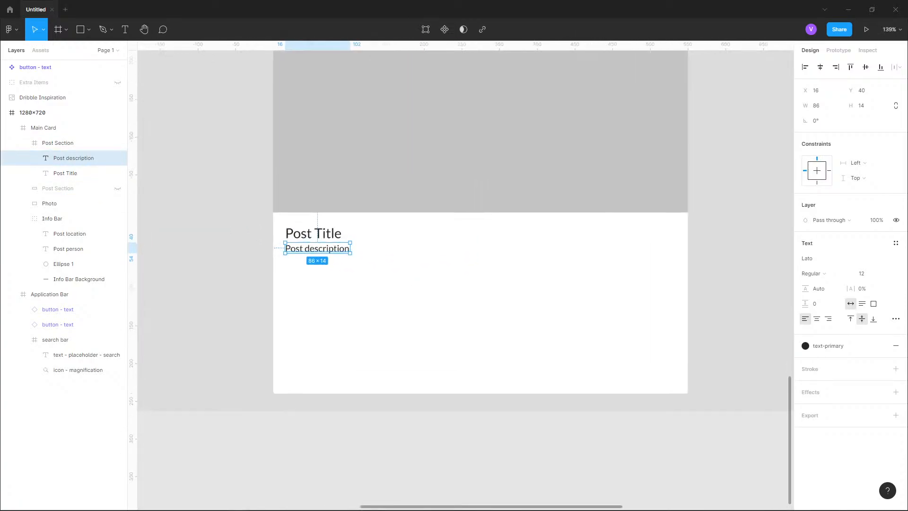
pyautogui.scroll(4, 296, 248)
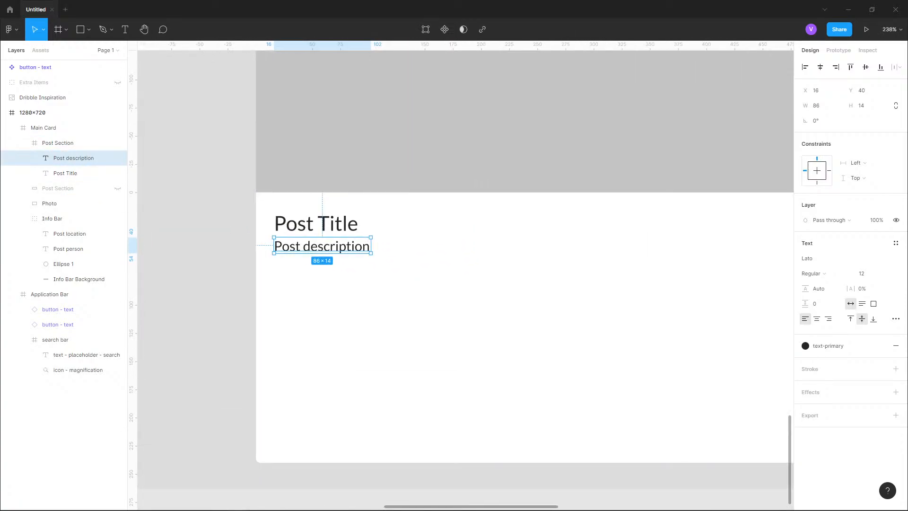
pyautogui.moveTo(302, 247); pyautogui.dragTo(208, 175)
pyautogui.scroll(-1, 246, 215)
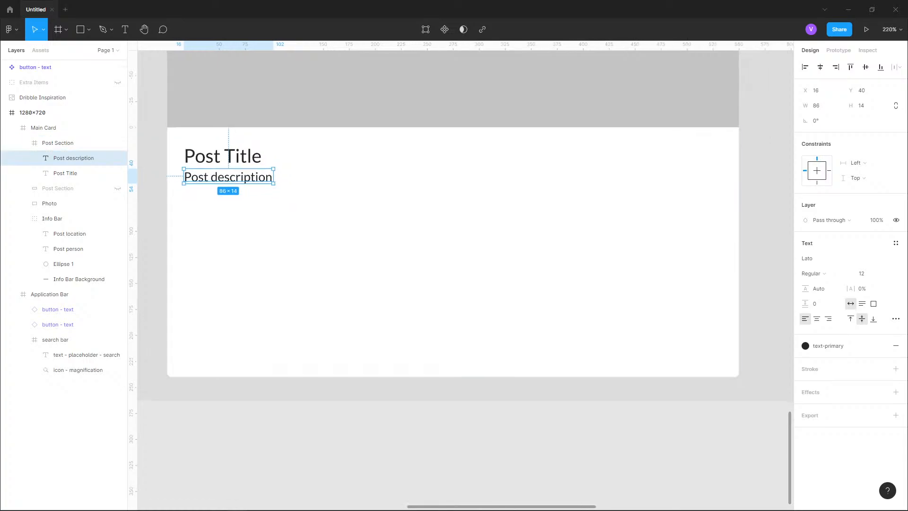
pyautogui.moveTo(273, 183); pyautogui.dragTo(384, 270)
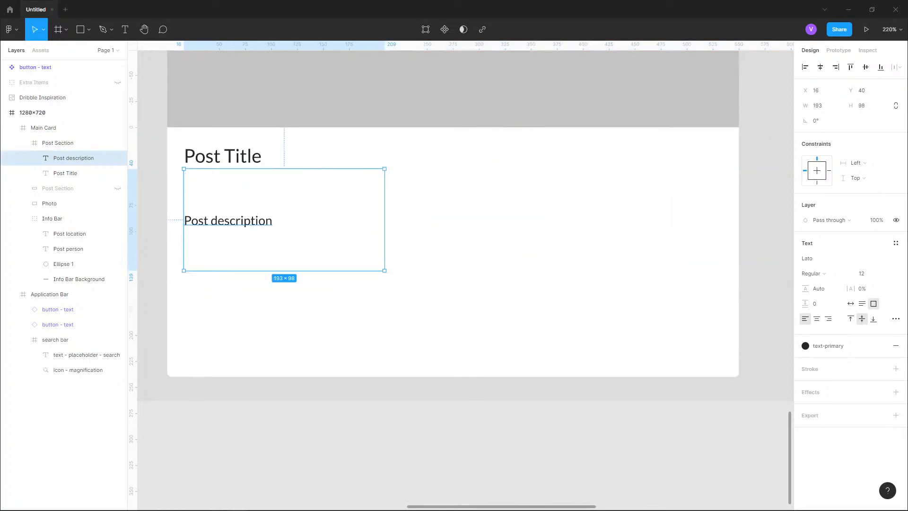
pyautogui.hotkey('ctrl', 'z')
pyautogui.moveTo(273, 183); pyautogui.dragTo(722, 365)
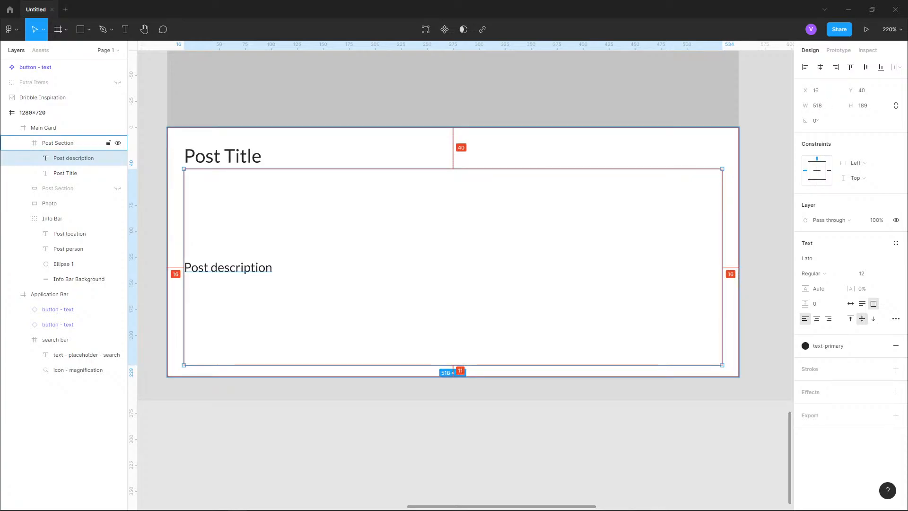
pyautogui.keyDown('alt'); pyautogui.moveTo(453, 365); pyautogui.dragTo(452, 360); pyautogui.keyUp('alt')
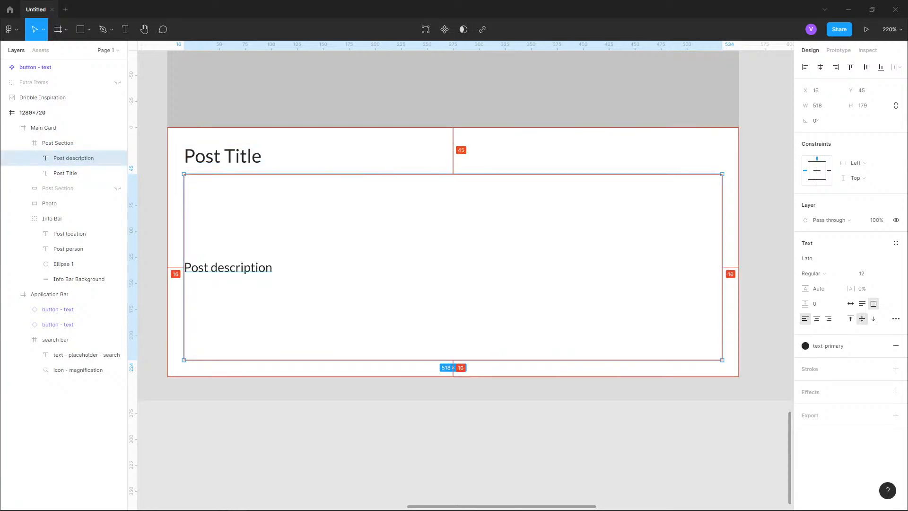
pyautogui.moveTo(302, 174); pyautogui.dragTo(302, 176)
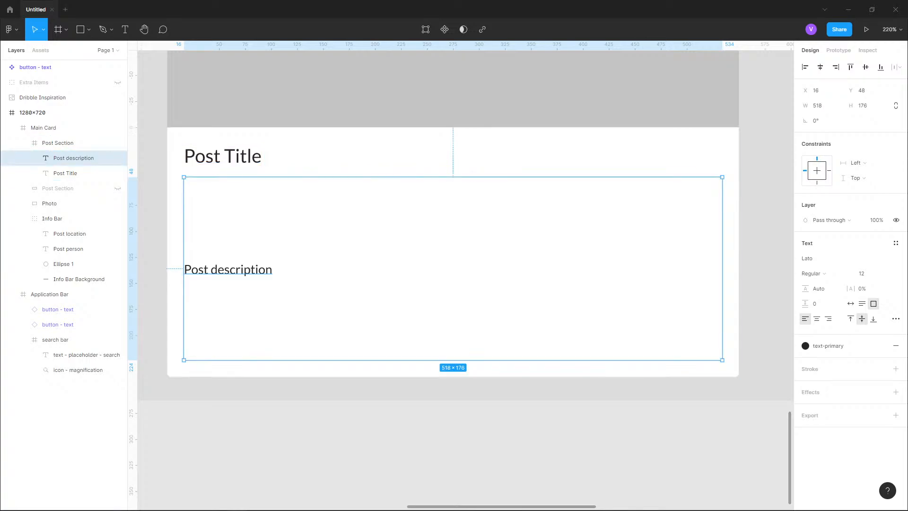
# - Top-align the Post description text and replace it with auto-generated text from the Lorem Ipsum plugin
pyautogui.press('Return')
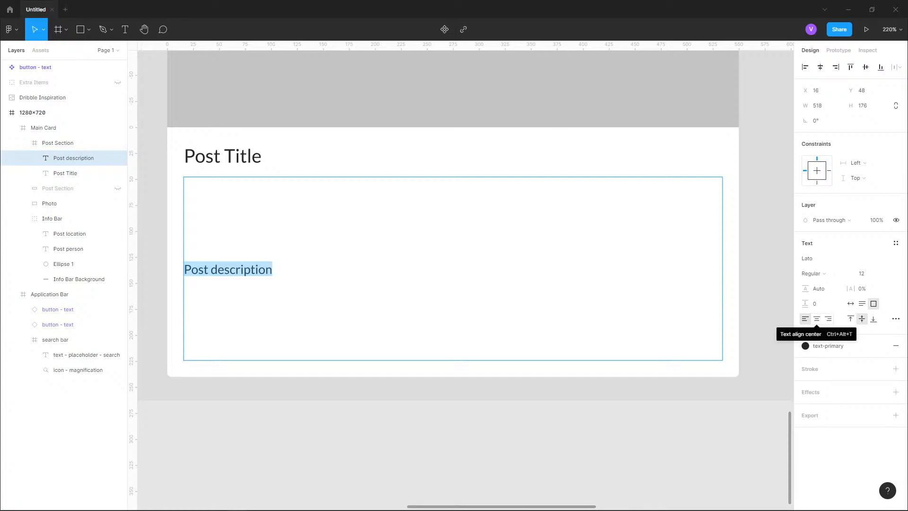
pyautogui.click(850, 319)
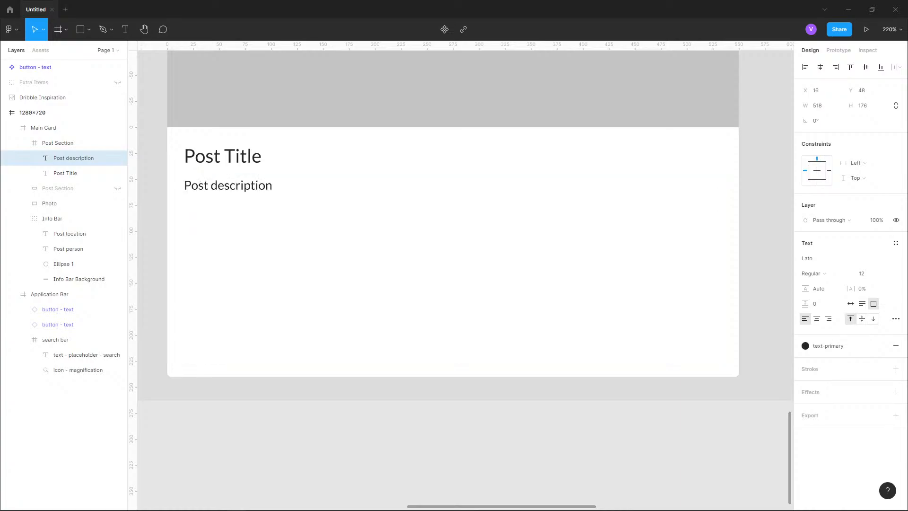
pyautogui.doubleClick(217, 184)
pyautogui.hotkey('ctrl', 'a')
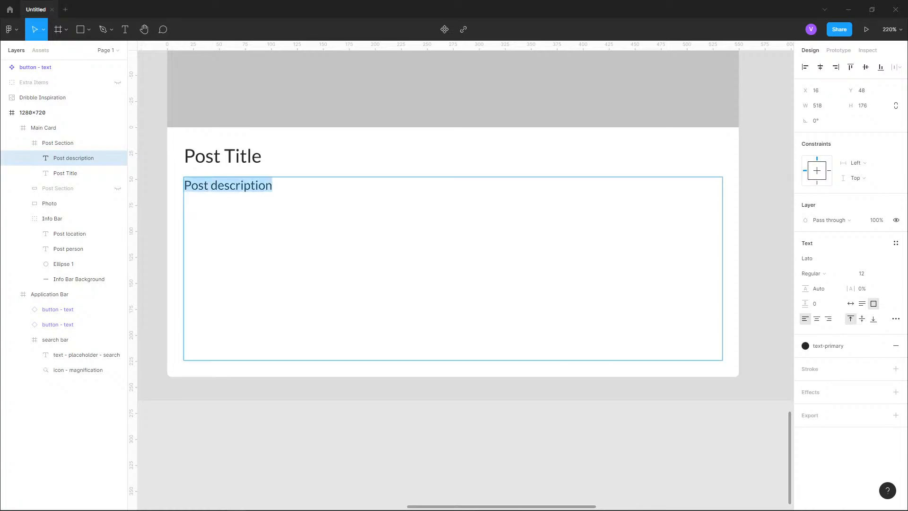
pyautogui.click(10, 30)
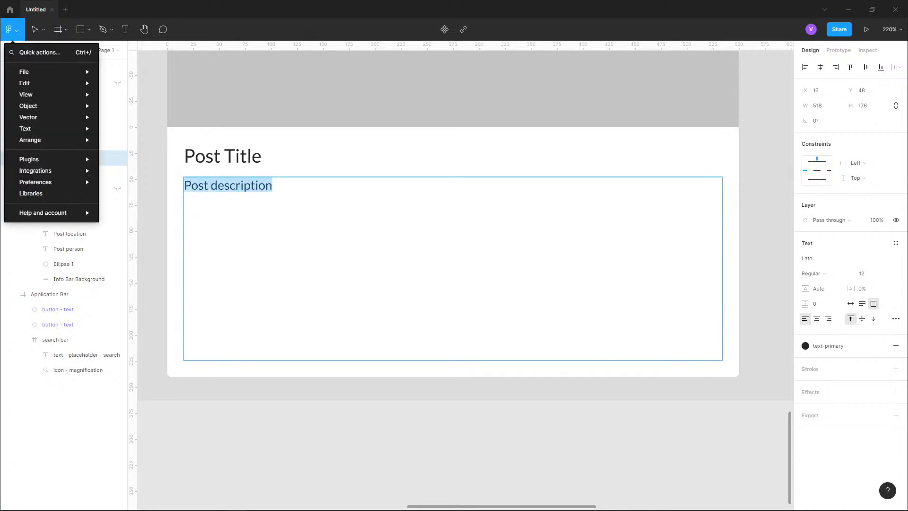
pyautogui.moveTo(29, 159)
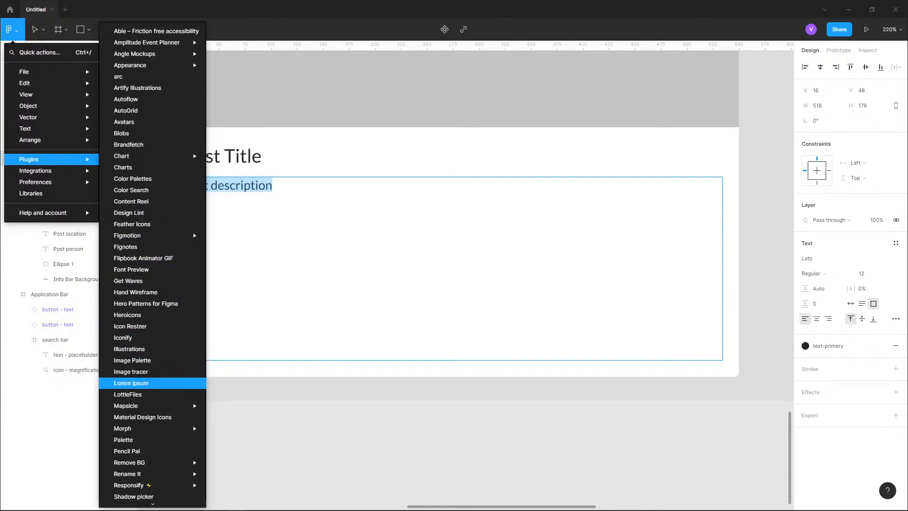
pyautogui.click(131, 383)
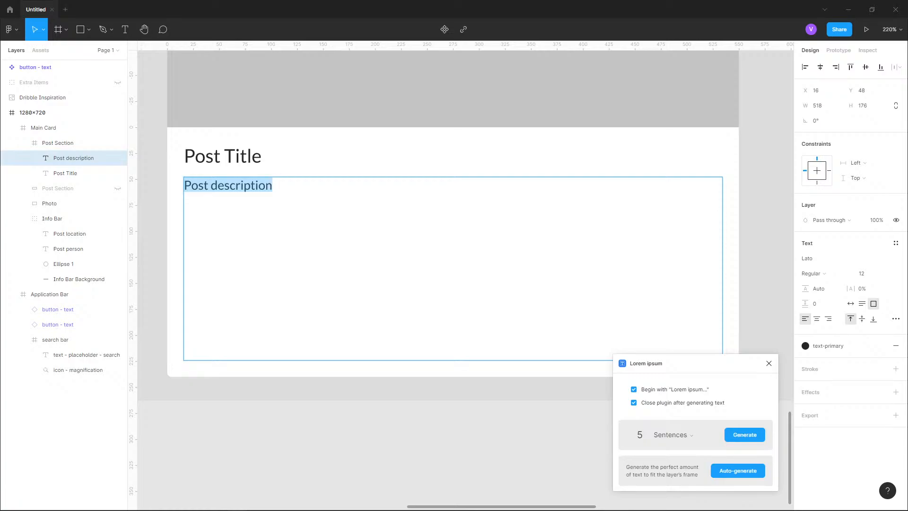
pyautogui.moveTo(650, 467); pyautogui.dragTo(684, 474)
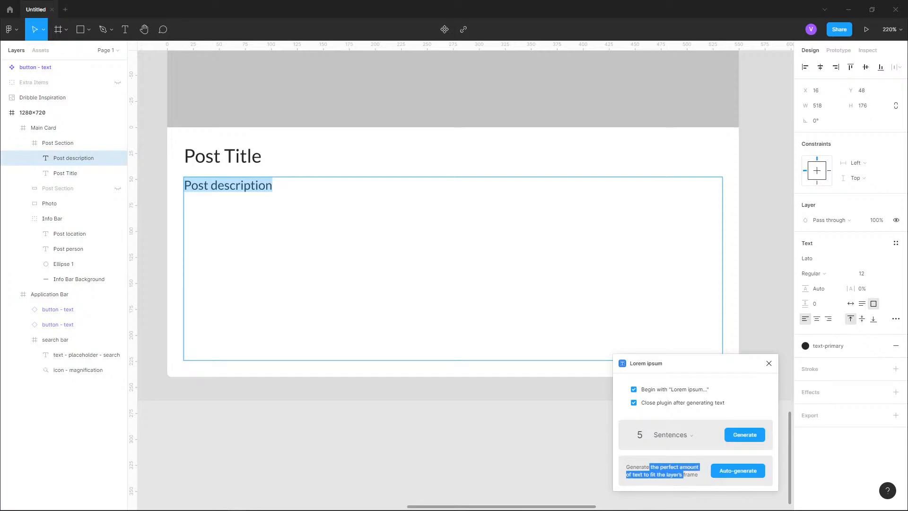
pyautogui.click(738, 471)
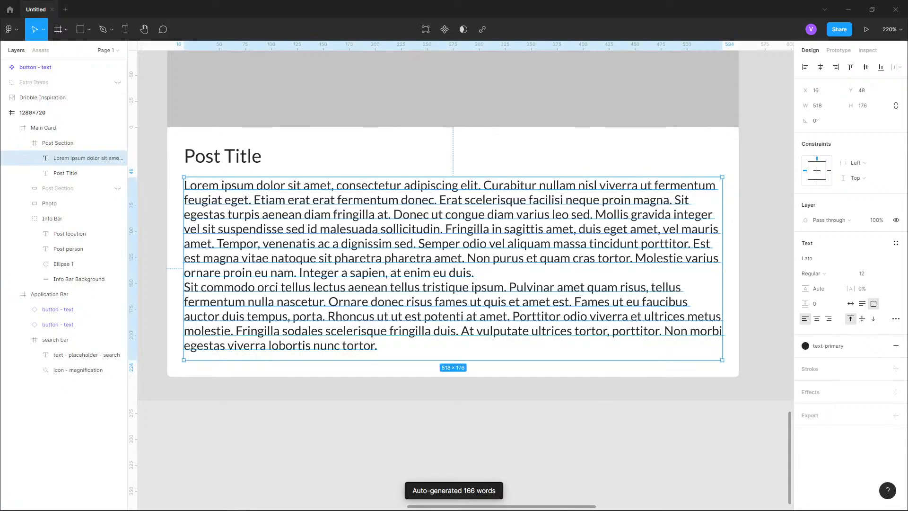
pyautogui.press('Escape')
# - Examine the post card in the Dribbble Inspiration image, including its title and description styling
pyautogui.scroll(-3, 431, 420)
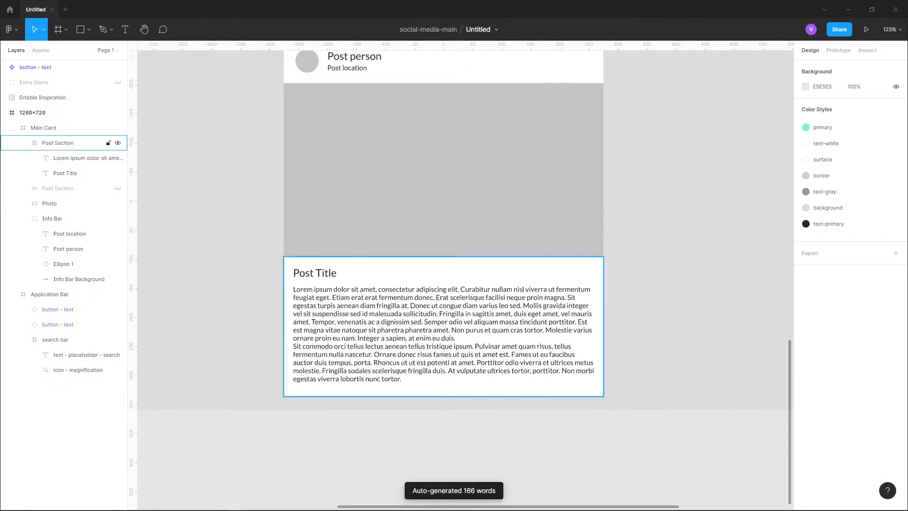
pyautogui.moveTo(431, 303); pyautogui.dragTo(435, 481)
pyautogui.scroll(-2, 628, 267)
pyautogui.moveTo(573, 119); pyautogui.dragTo(481, 482)
pyautogui.scroll(3, 481, 312)
pyautogui.scroll(2, 485, 315)
pyautogui.moveTo(485, 314); pyautogui.dragTo(482, 381)
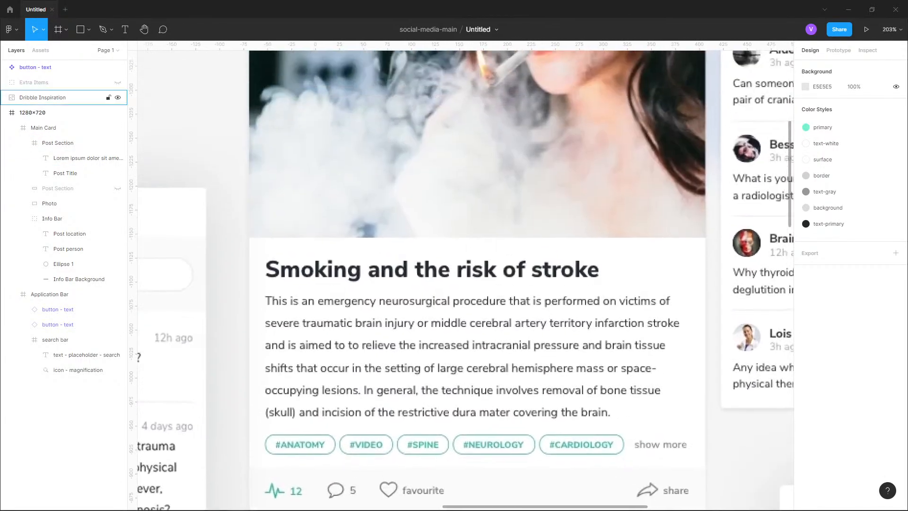
pyautogui.scroll(2, 466, 369)
pyautogui.click(43, 97)
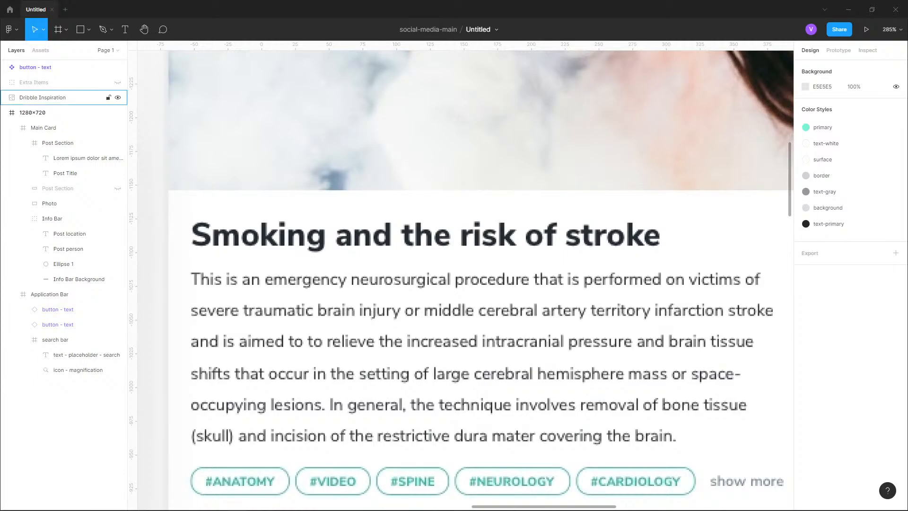
pyautogui.click(805, 197)
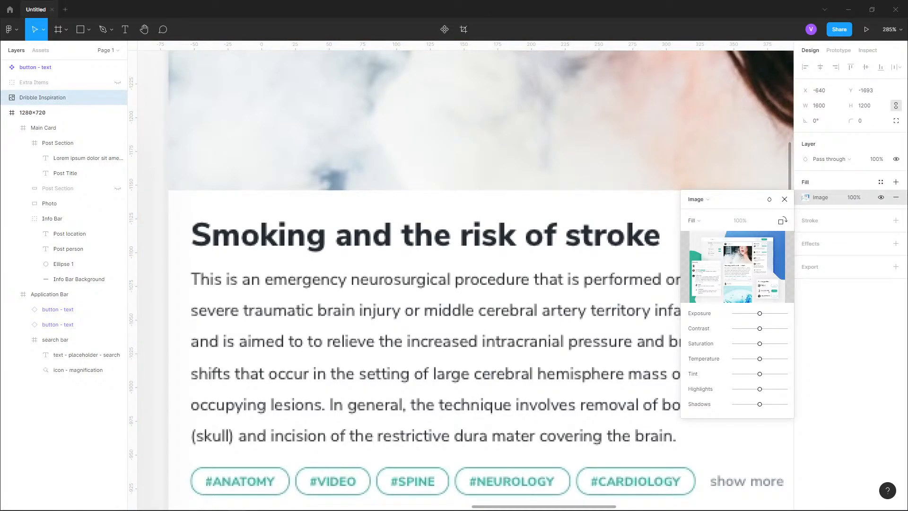
pyautogui.scroll(10, 463, 278)
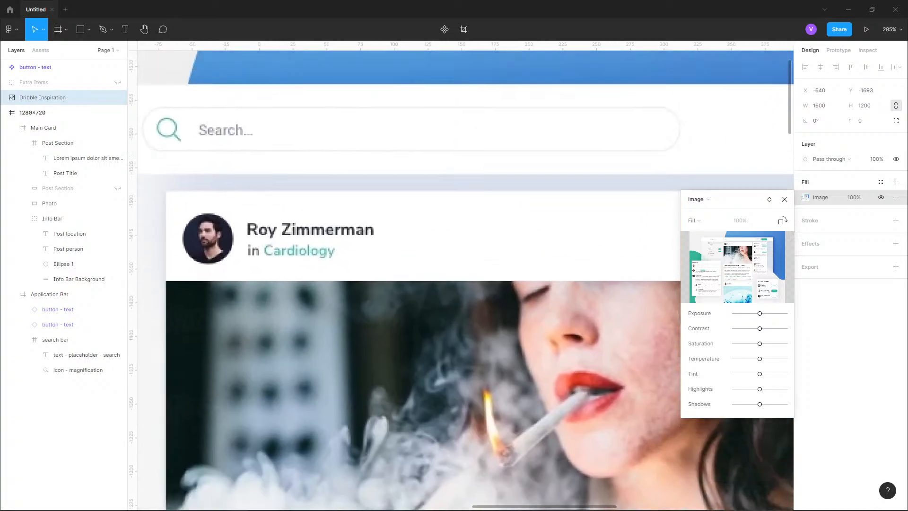
pyautogui.scroll(-10, 463, 279)
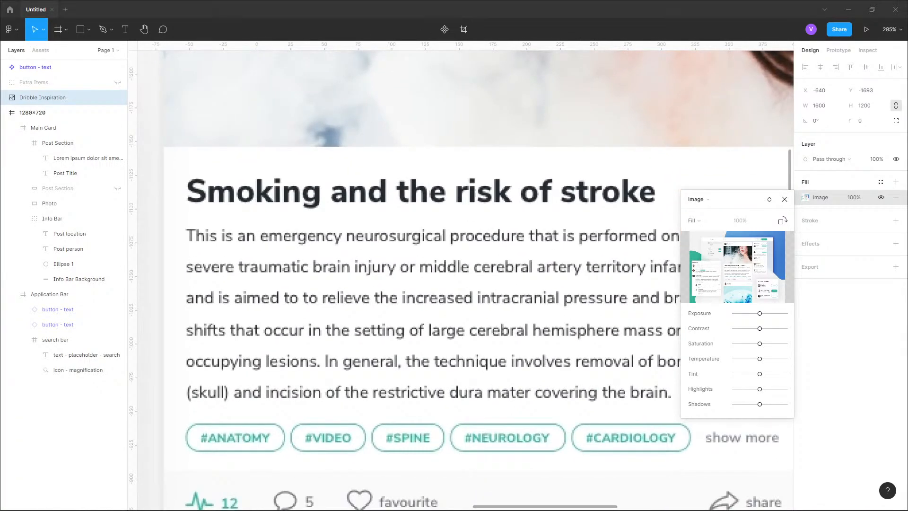
# - Switch to the browser and view the Medizzy feed Dribbble shot at full size
pyautogui.hotkey('alt', 'Tab')
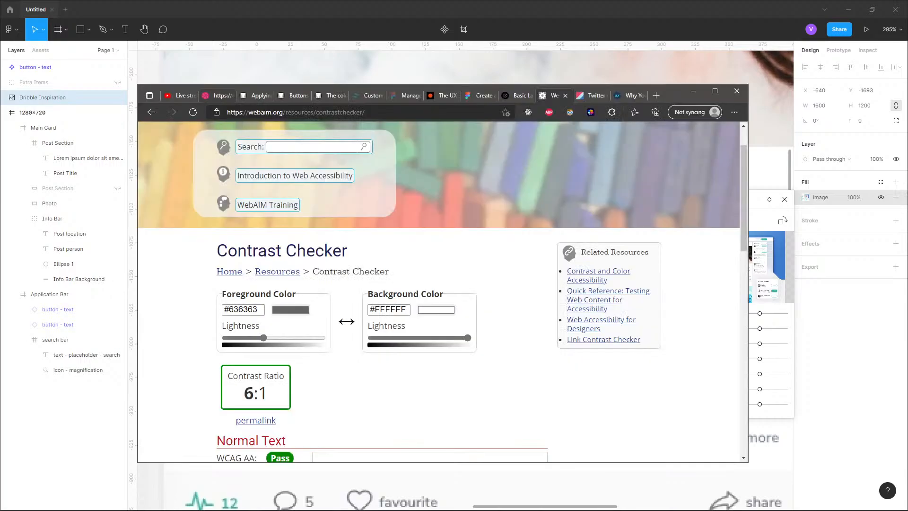
pyautogui.click(218, 96)
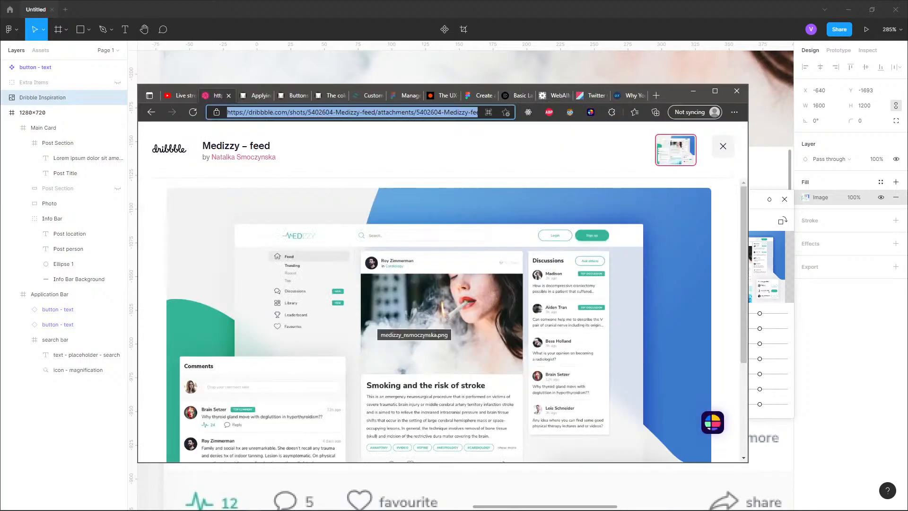
pyautogui.click(373, 321)
pyautogui.click(714, 90)
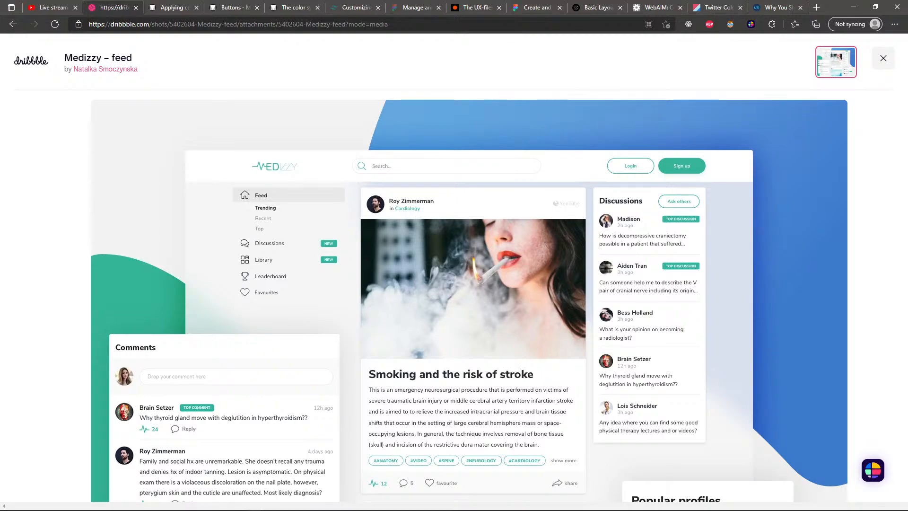
pyautogui.click(853, 7)
# - Compare the Main Card's Post Title and description with the Dribbble Inspiration design
pyautogui.scroll(-6, 623, 115)
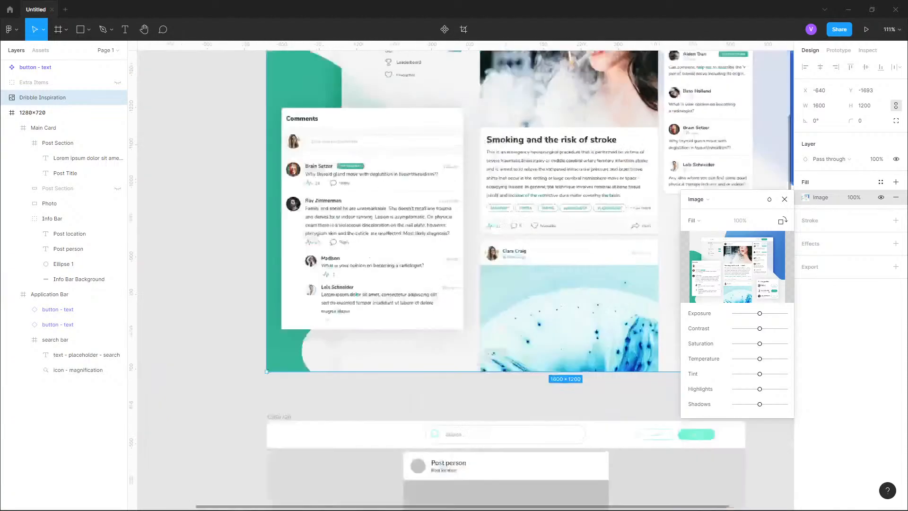
pyautogui.moveTo(564, 459); pyautogui.dragTo(473, 262)
pyautogui.scroll(4, 473, 262)
pyautogui.moveTo(295, 241); pyautogui.dragTo(348, 307)
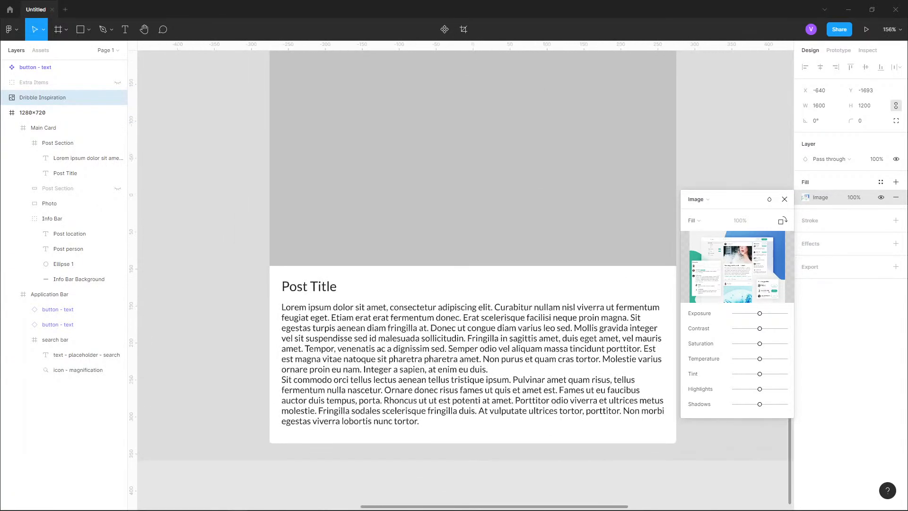
pyautogui.scroll(3, 349, 307)
pyautogui.press('Escape')
pyautogui.doubleClick(280, 275)
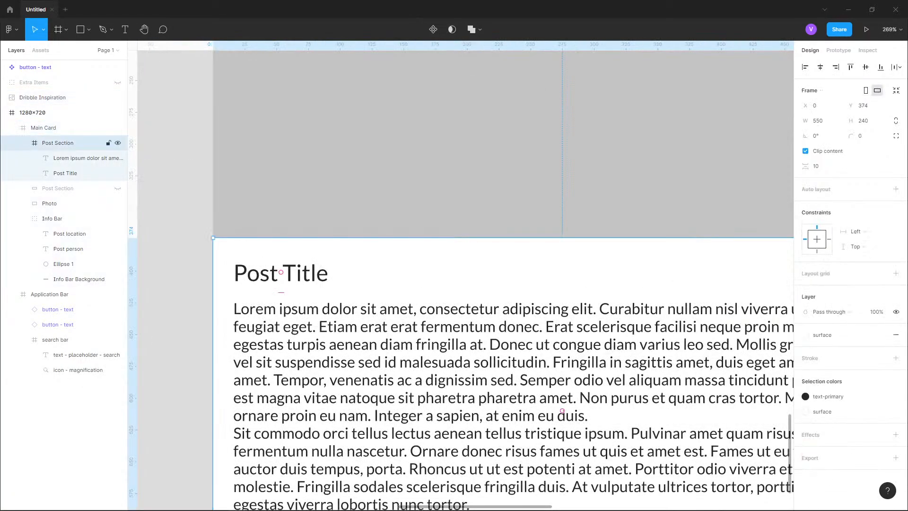
pyautogui.doubleClick(280, 275)
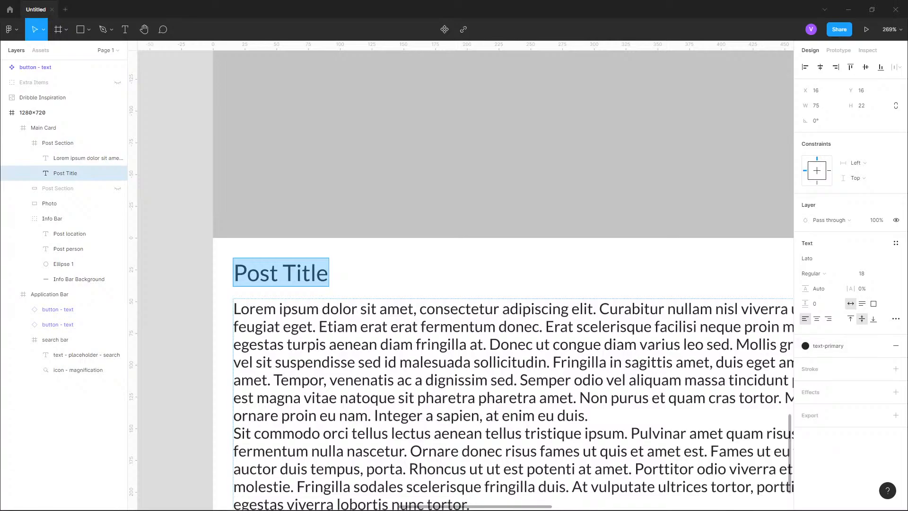
pyautogui.scroll(-5, 184, 275)
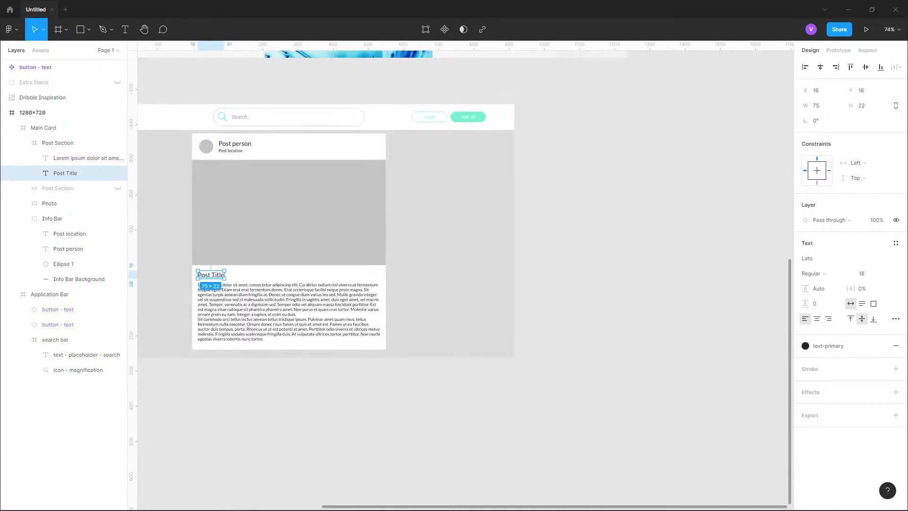
pyautogui.click(33, 112)
pyautogui.click(42, 98)
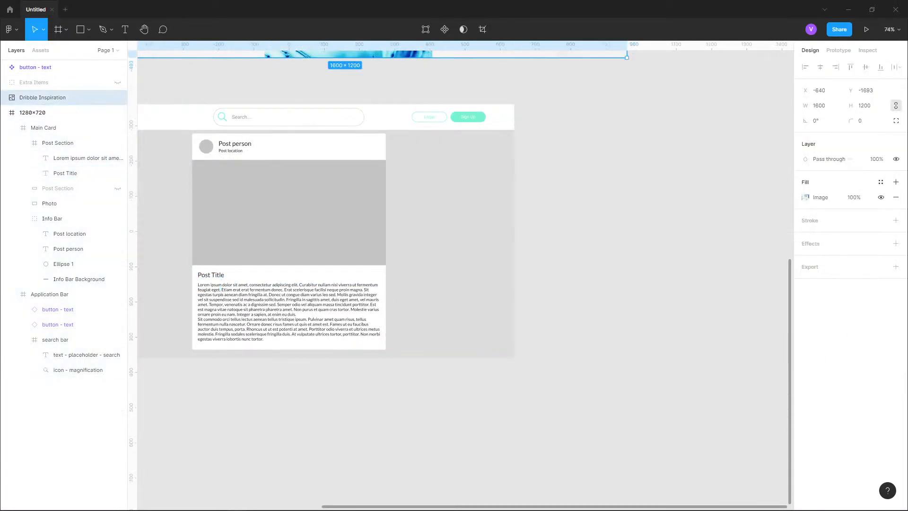
pyautogui.scroll(-4, 618, 153)
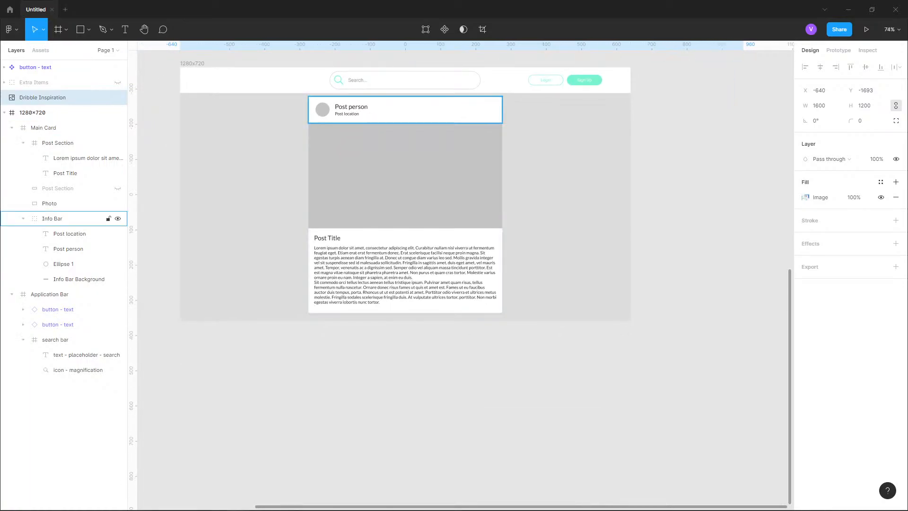
pyautogui.click(65, 173)
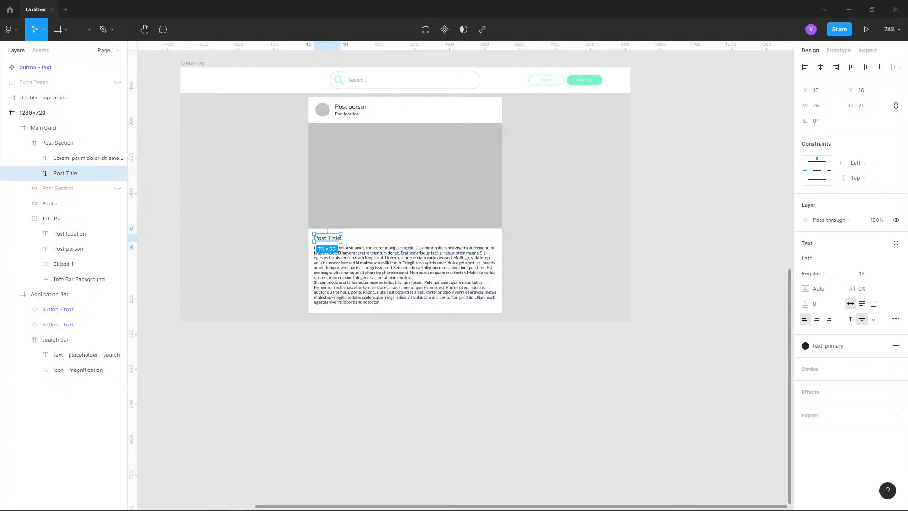
pyautogui.press('Escape')
pyautogui.moveTo(407, 189); pyautogui.dragTo(440, 240)
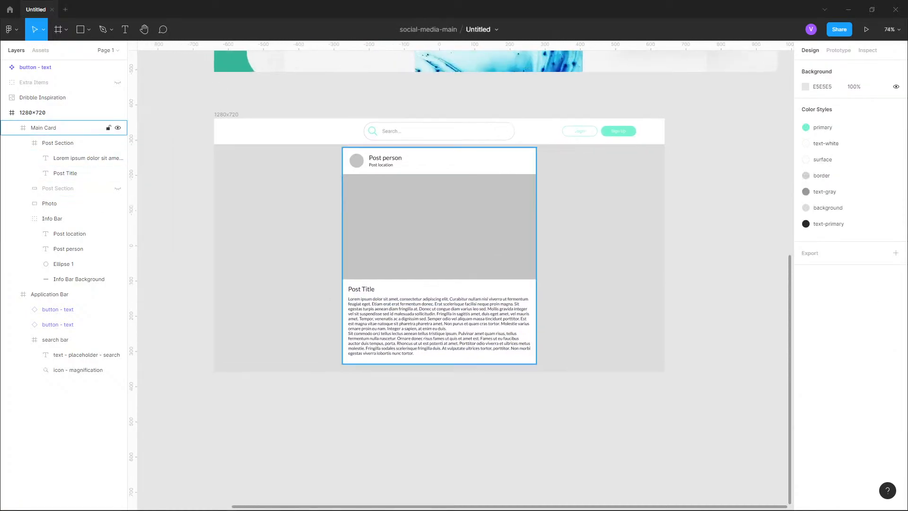
# - Create a new color style named text-primary-dark from the Post Title's text color
pyautogui.doubleClick(439, 326)
pyautogui.doubleClick(439, 326)
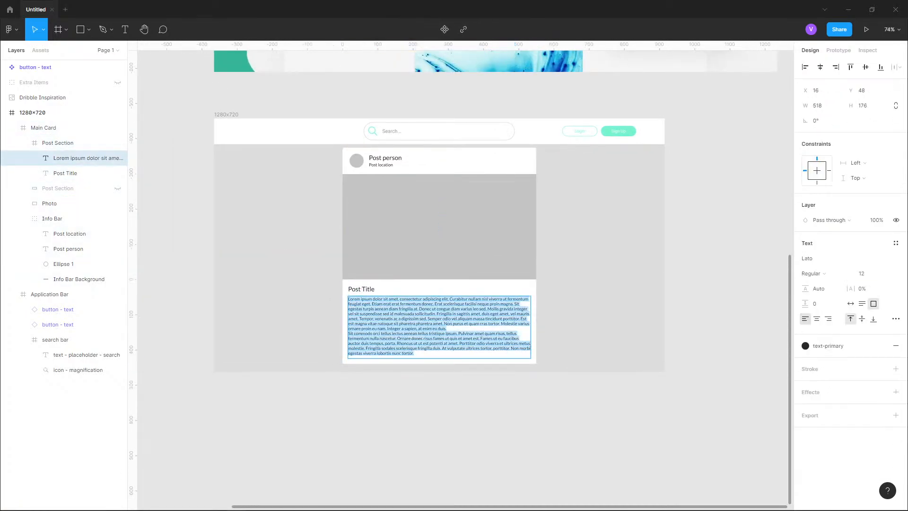
pyautogui.click(80, 158)
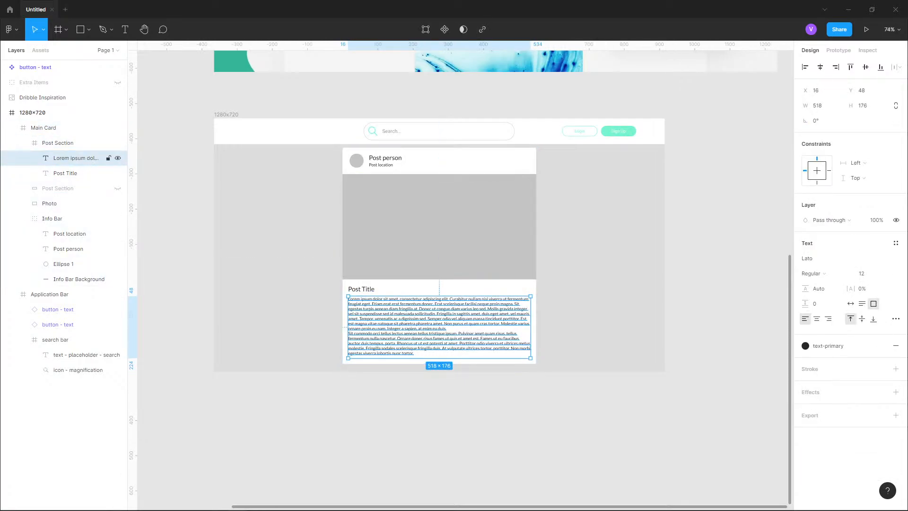
pyautogui.hotkey('shift', '2')
pyautogui.press('Tab')
pyautogui.press('Return')
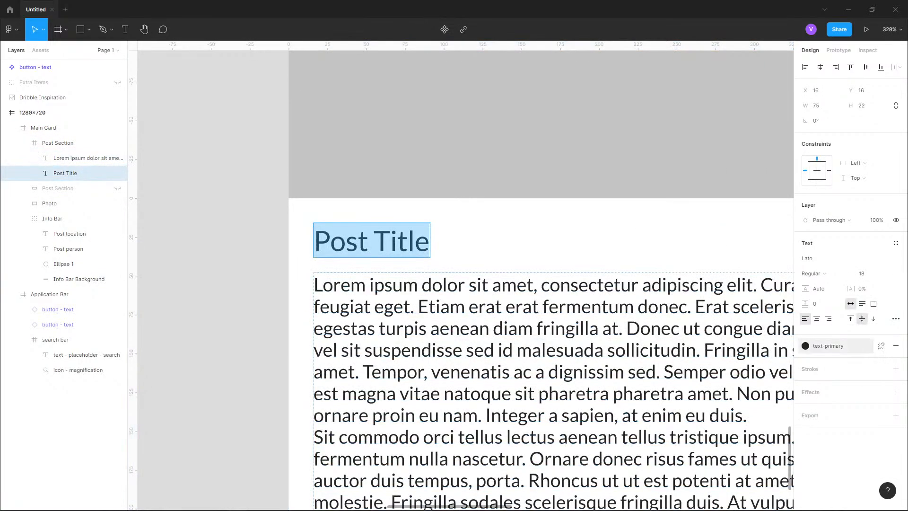
pyautogui.click(828, 346)
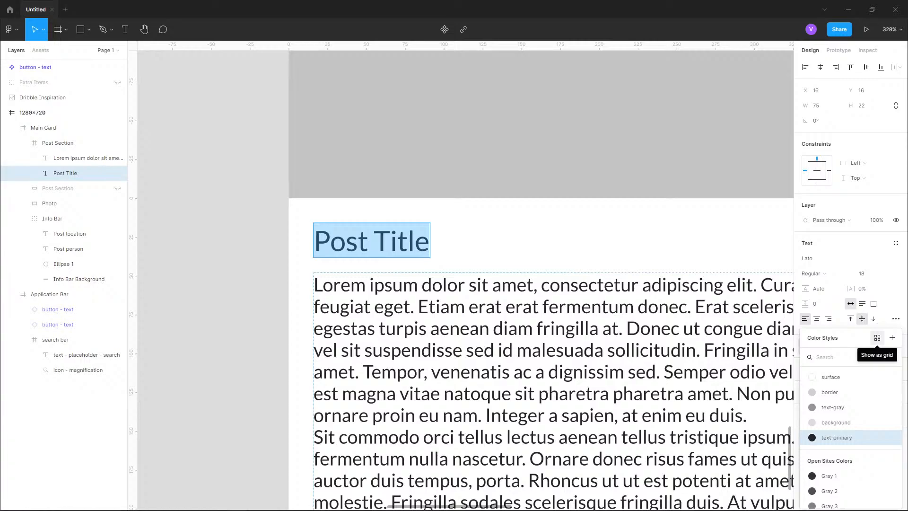
pyautogui.click(892, 337)
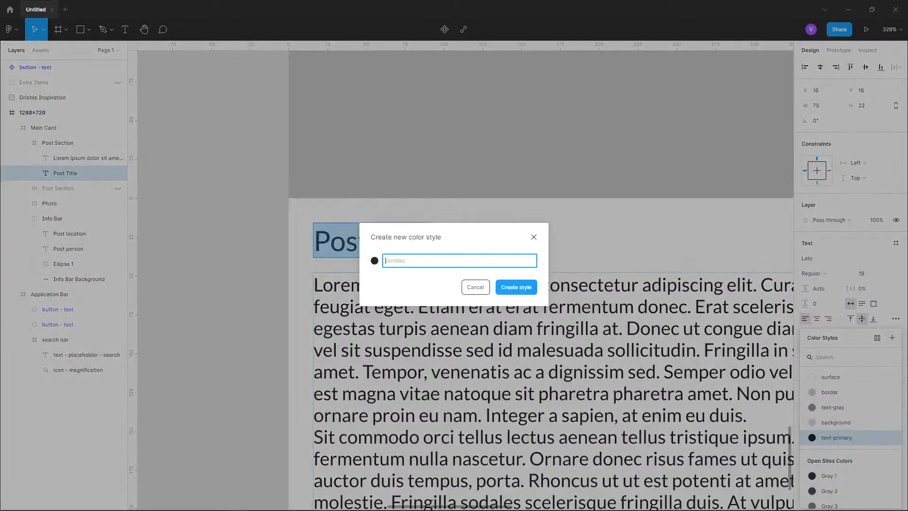
pyautogui.write('text-primary-darker')
pyautogui.press('Return')
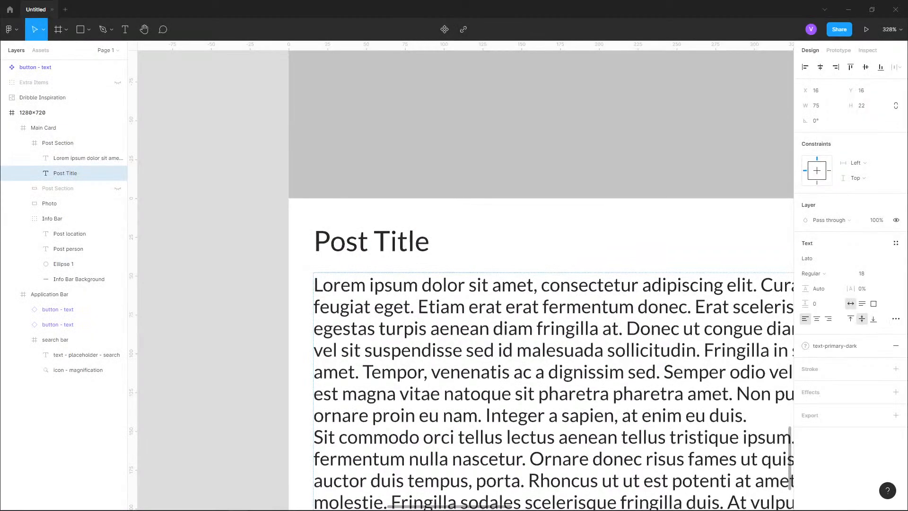
# - Edit the text-primary-dark color style, darkening it to 1D1D1D
pyautogui.click(834, 345)
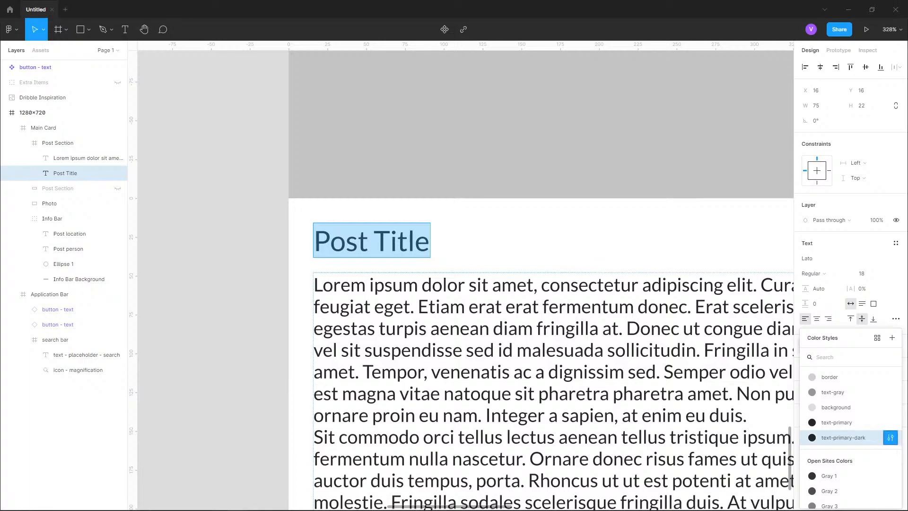
pyautogui.click(891, 437)
pyautogui.click(698, 492)
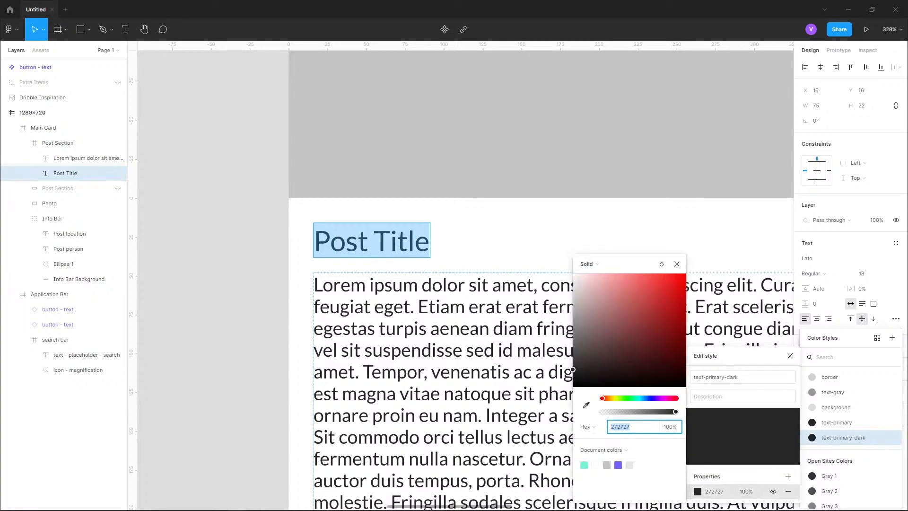
pyautogui.moveTo(572, 369); pyautogui.dragTo(572, 373)
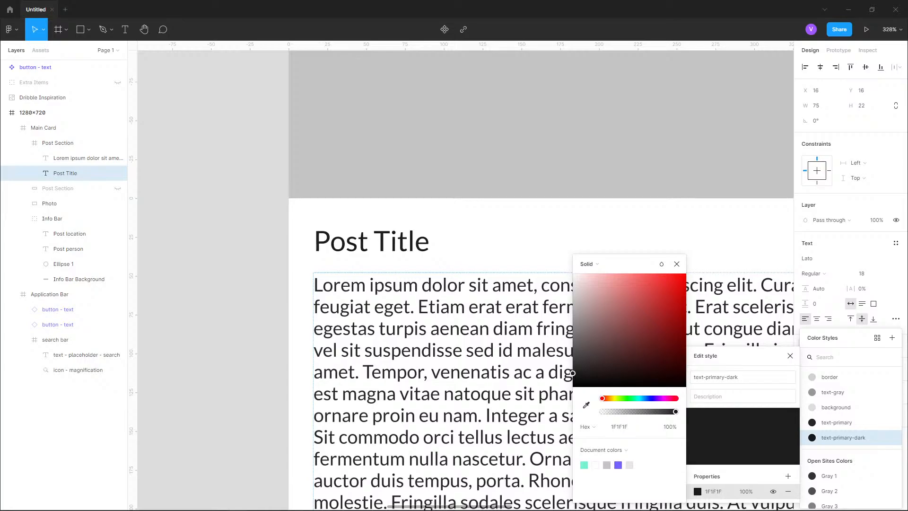
pyautogui.press('Escape')
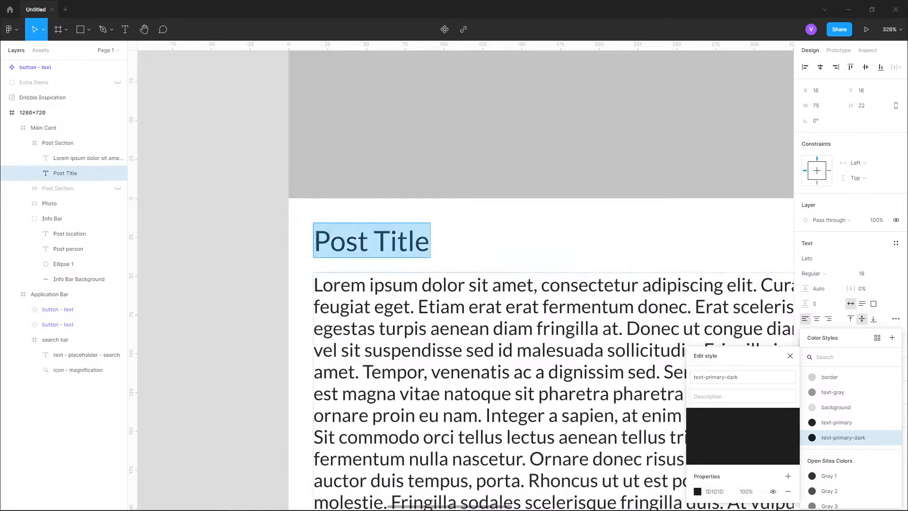
# - Set the Post Title's font weight to Bold
pyautogui.hotkey('shift', '1')
pyautogui.scroll(5, 390, 164)
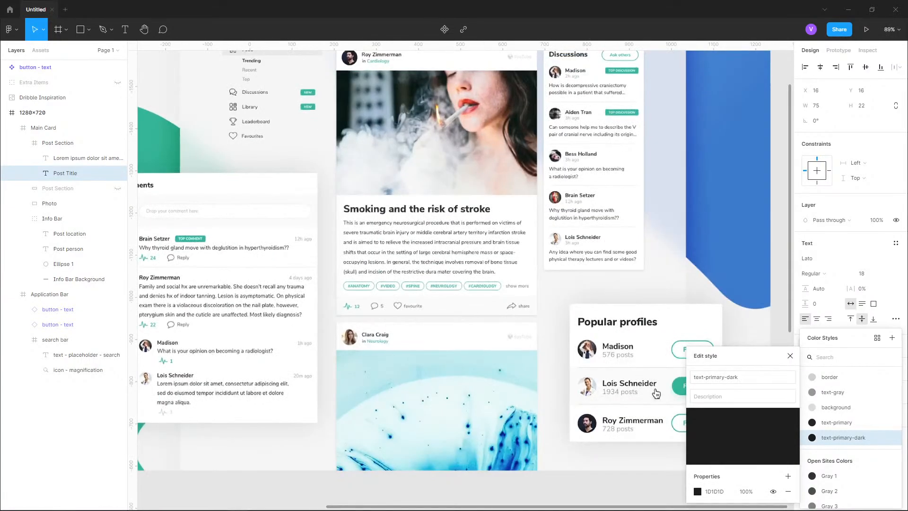
pyautogui.scroll(-4, 407, 191)
pyautogui.moveTo(408, 212); pyautogui.dragTo(456, 66)
pyautogui.scroll(10, 403, 248)
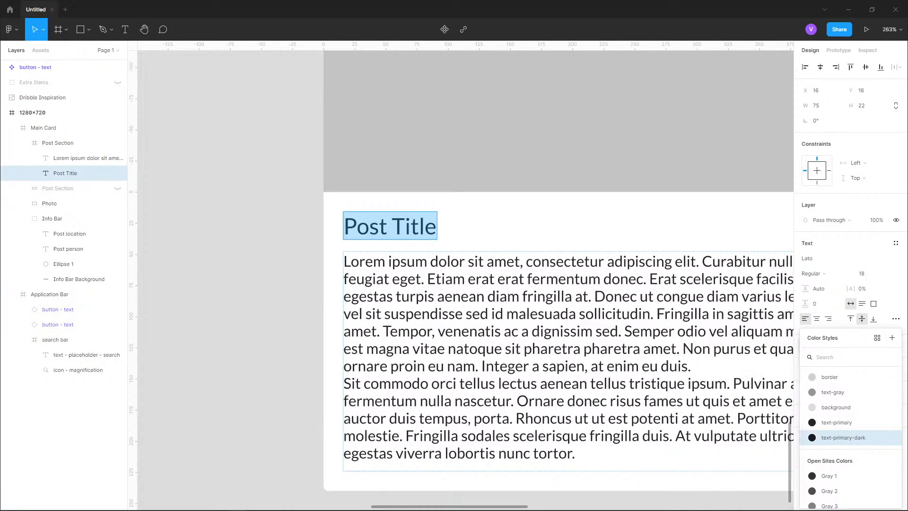
pyautogui.press('Escape')
pyautogui.click(819, 274)
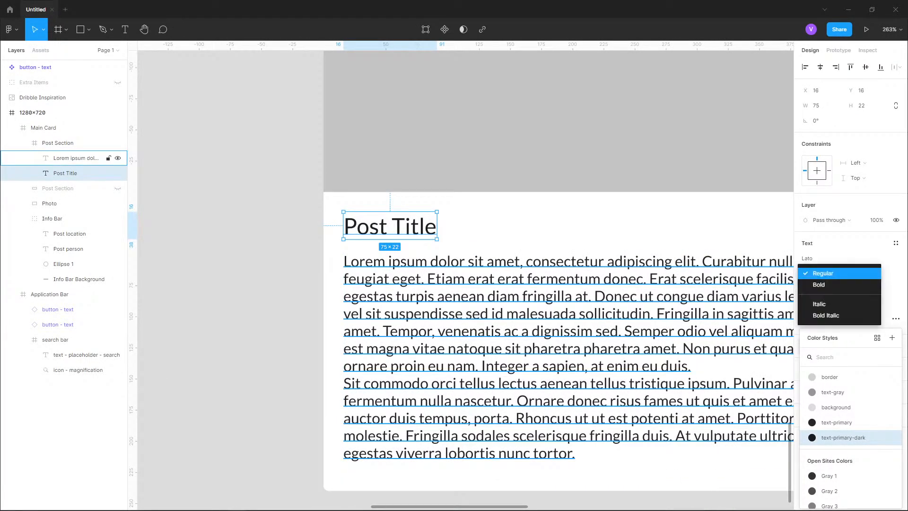
pyautogui.click(819, 285)
# - Try darkening the text-primary color style by entering 515151 and adjusting the color picker
pyautogui.click(638, 330)
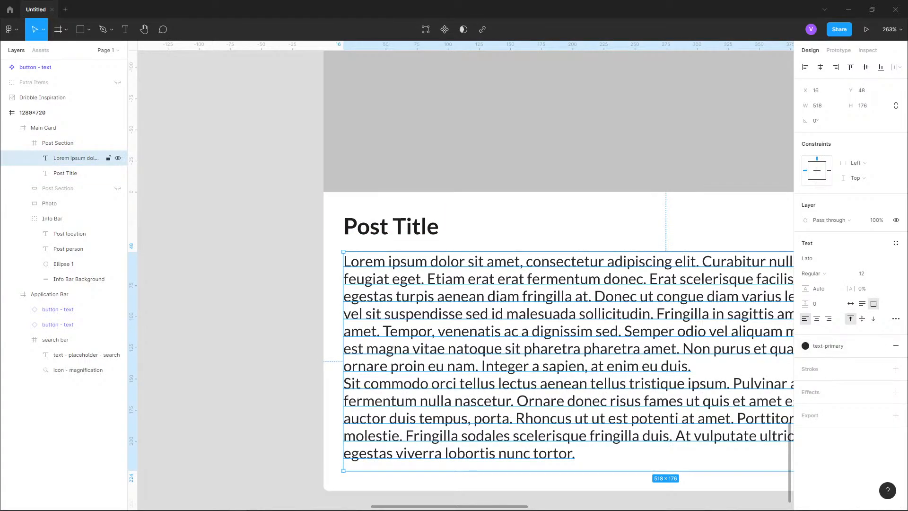
pyautogui.click(829, 346)
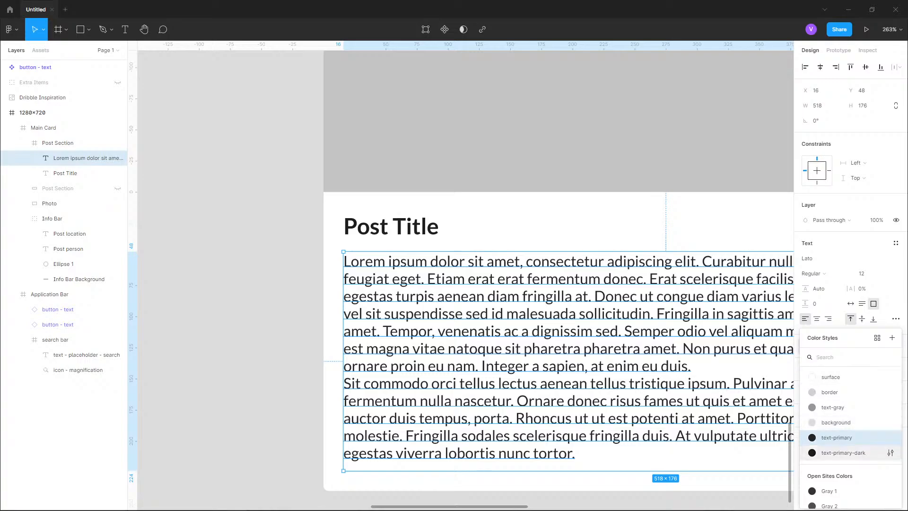
pyautogui.click(890, 437)
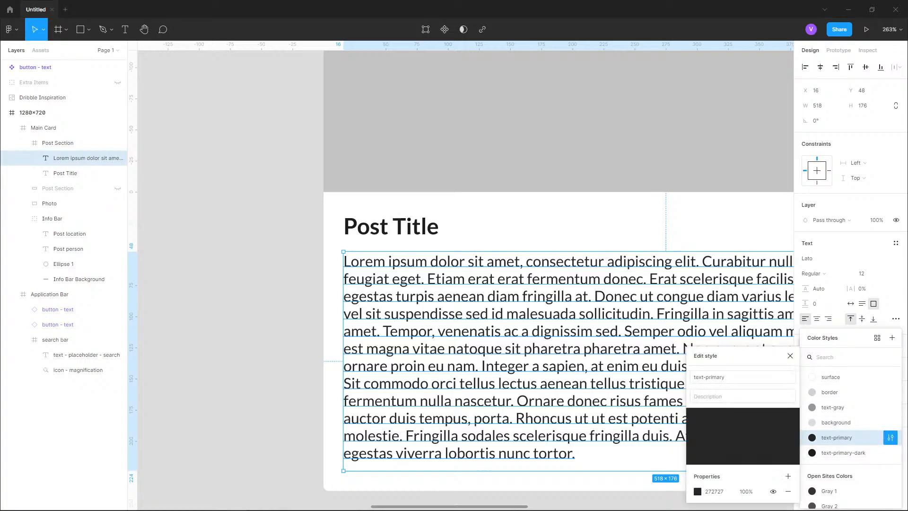
pyautogui.scroll(1, 851, 416)
pyautogui.click(697, 492)
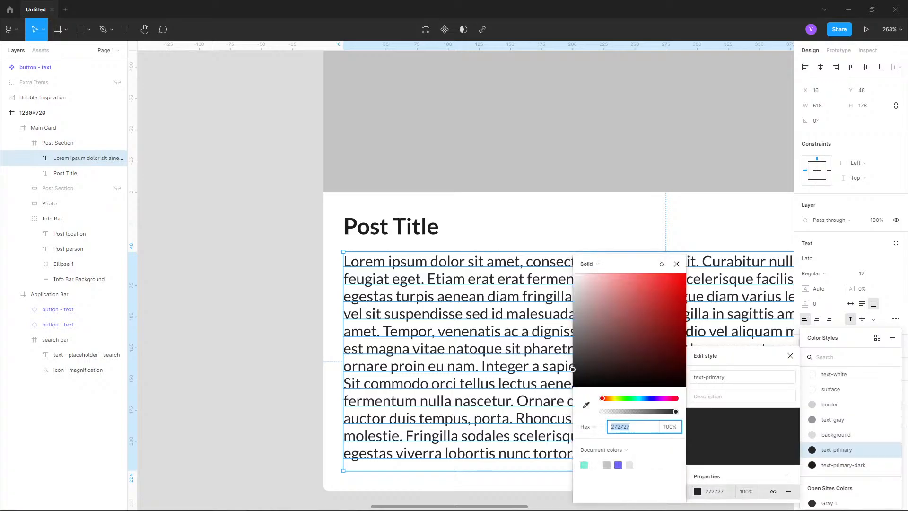
pyautogui.write('515151')
pyautogui.press('Return')
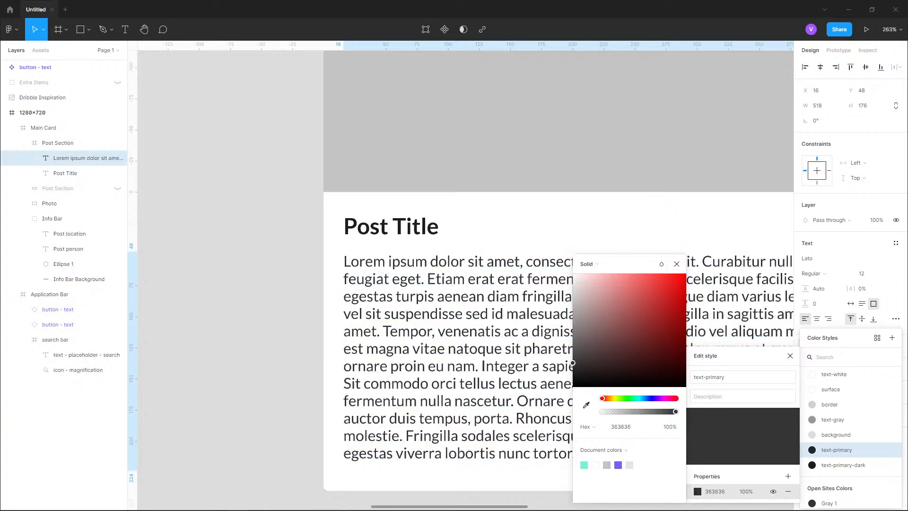
pyautogui.moveTo(573, 351); pyautogui.dragTo(573, 345)
pyautogui.click(254, 309)
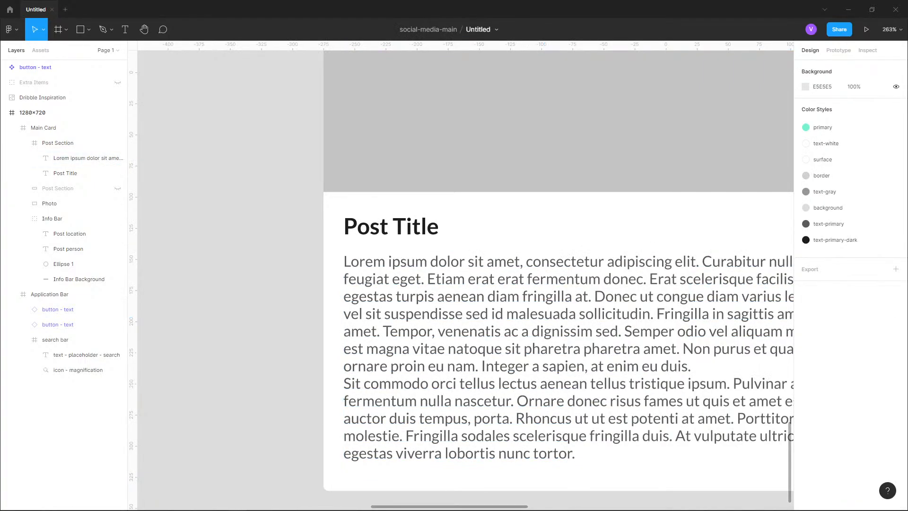
# - Set the text-primary color style used by the Post description to 555555
pyautogui.scroll(-4, 255, 309)
pyautogui.moveTo(369, 336); pyautogui.dragTo(383, 307)
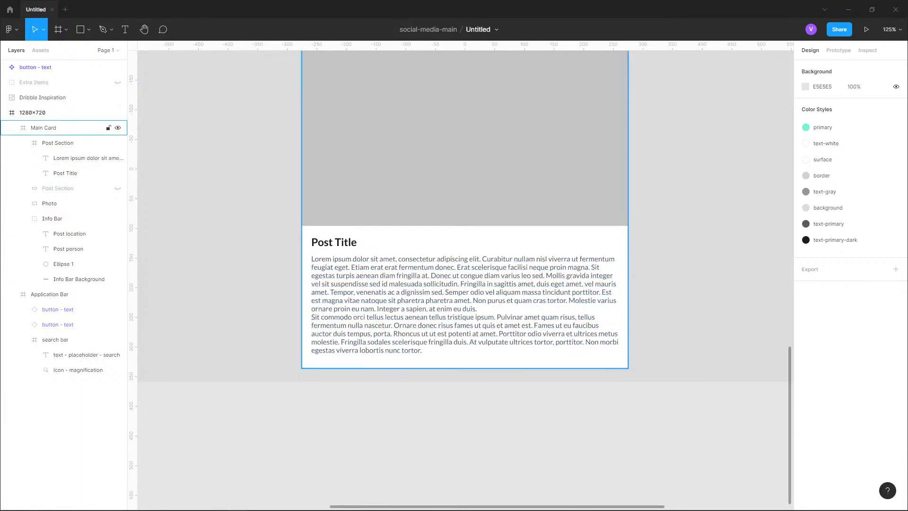
pyautogui.doubleClick(465, 307)
pyautogui.doubleClick(465, 307)
pyautogui.click(834, 346)
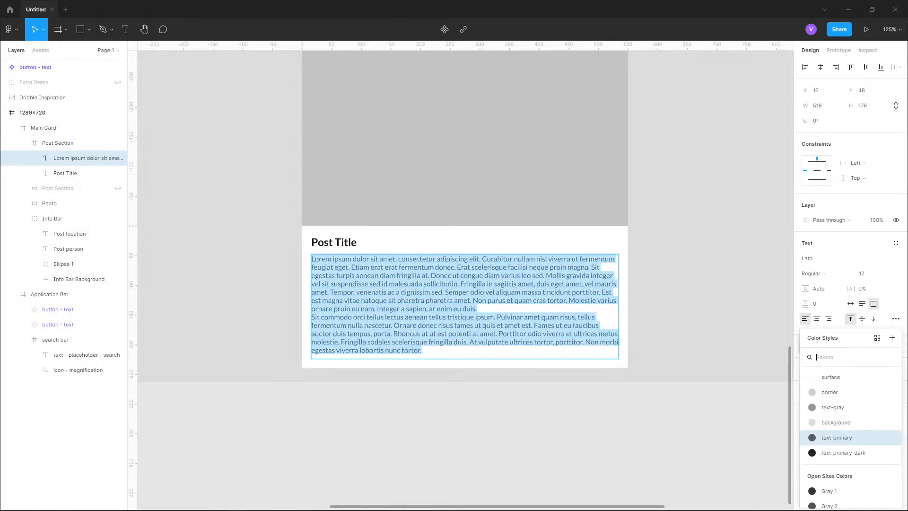
pyautogui.click(890, 437)
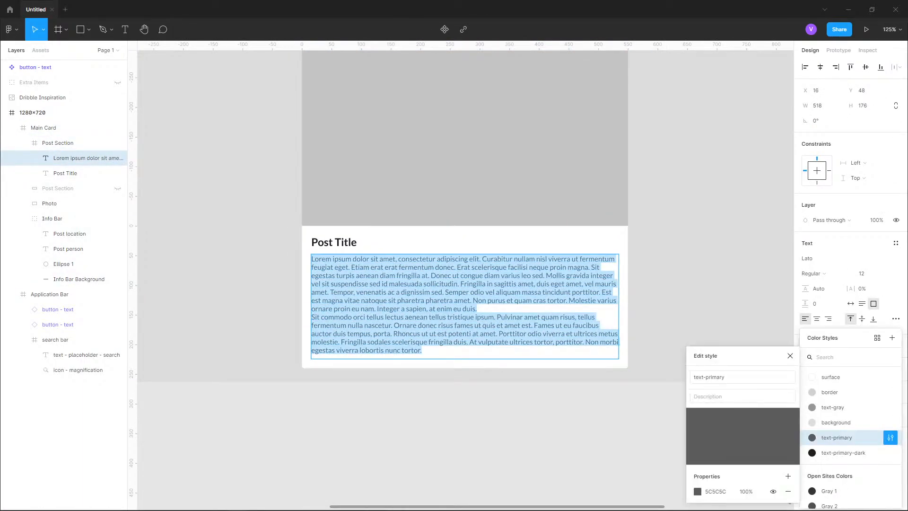
pyautogui.click(696, 491)
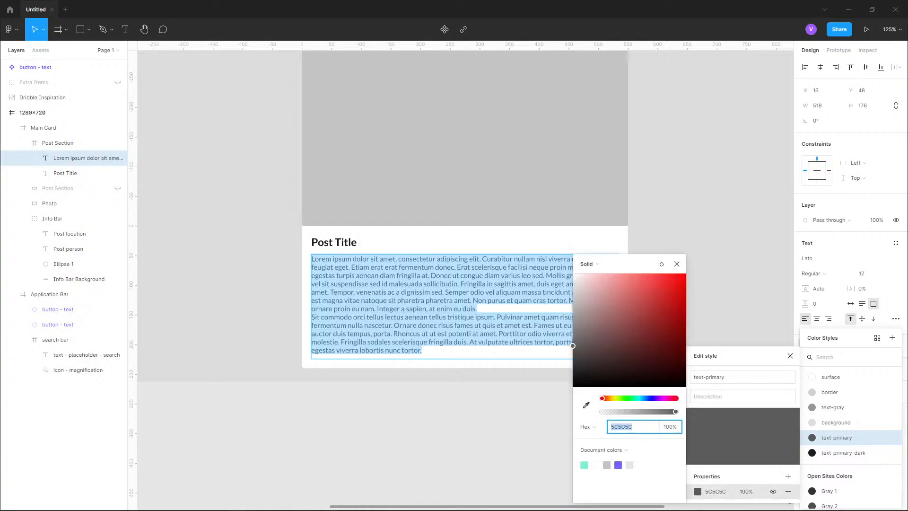
pyautogui.write('555555')
pyautogui.press('Return')
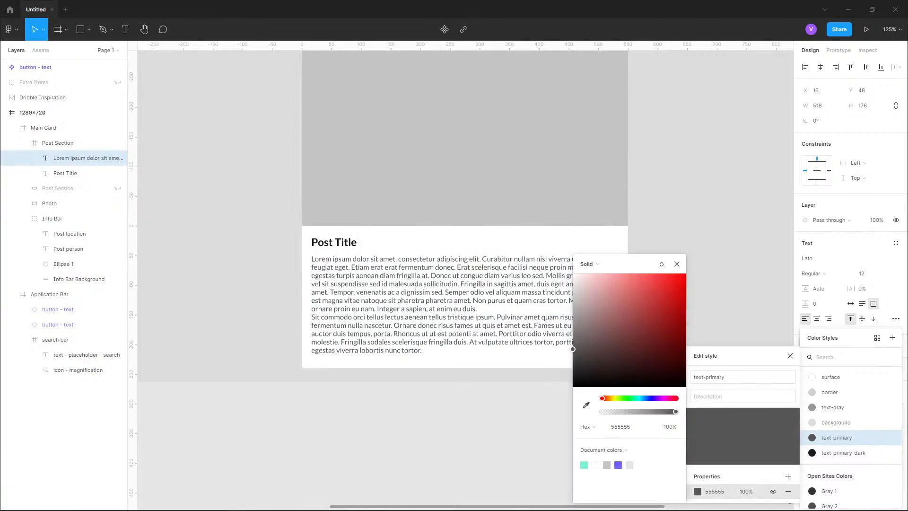
pyautogui.press('Return')
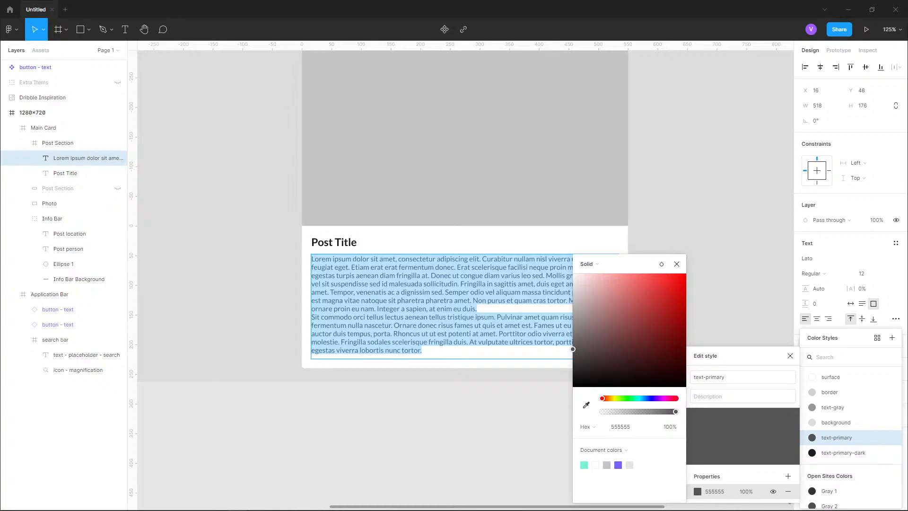
pyautogui.press('Escape')
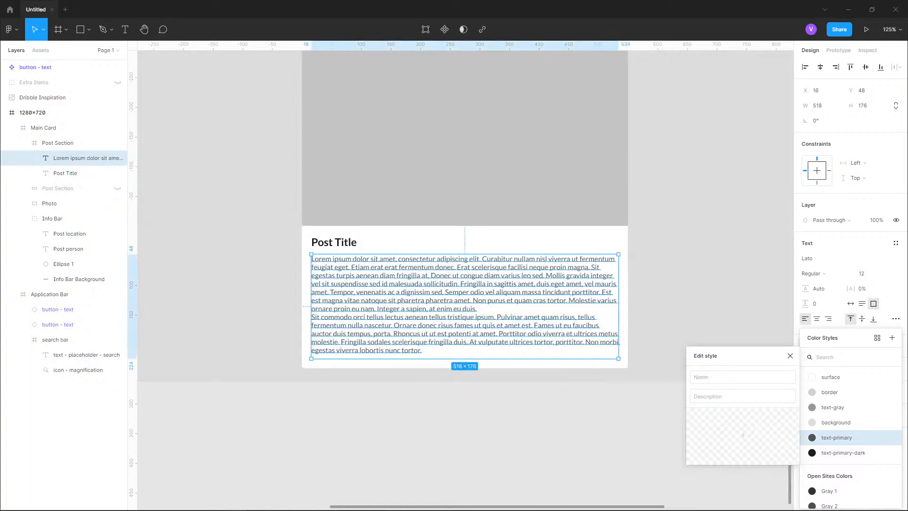
# - Shorten the Post description text box to about 142 px high and close the style editor
pyautogui.moveTo(464, 358); pyautogui.dragTo(464, 338)
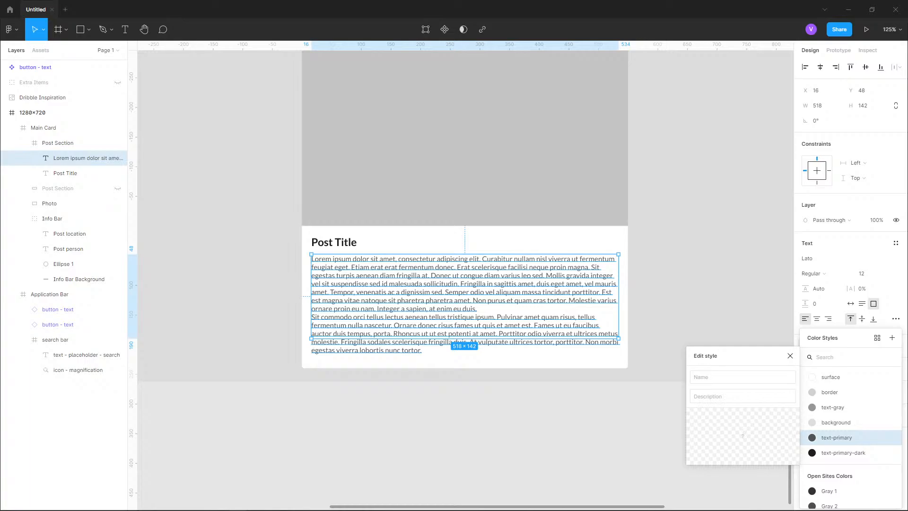
pyautogui.moveTo(465, 352); pyautogui.dragTo(422, 363)
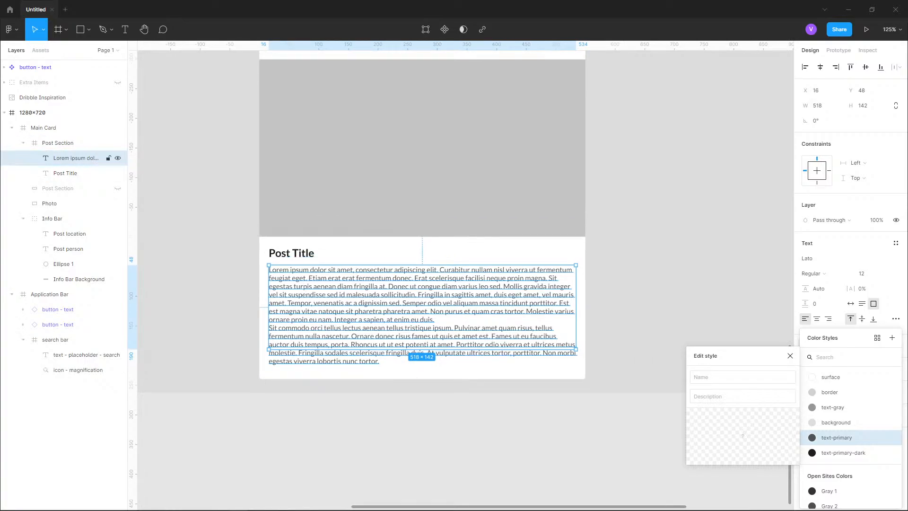
pyautogui.click(790, 356)
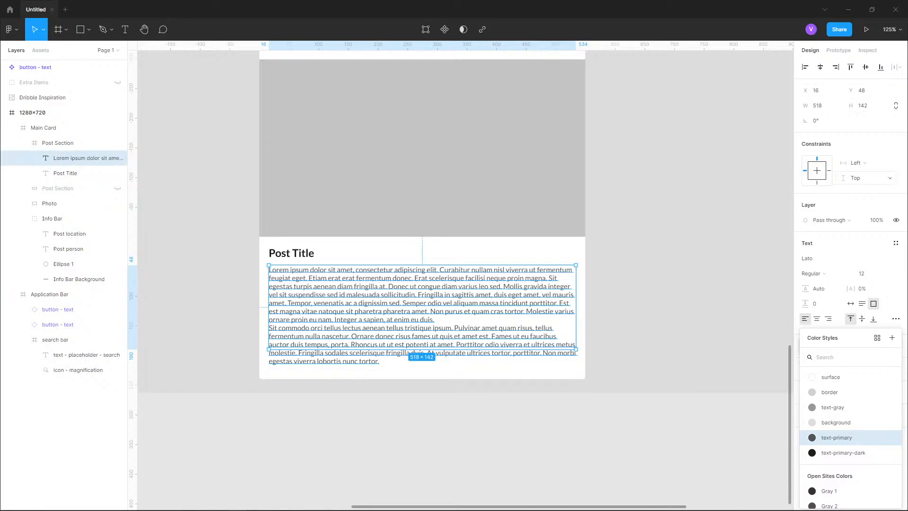
pyautogui.click(58, 143)
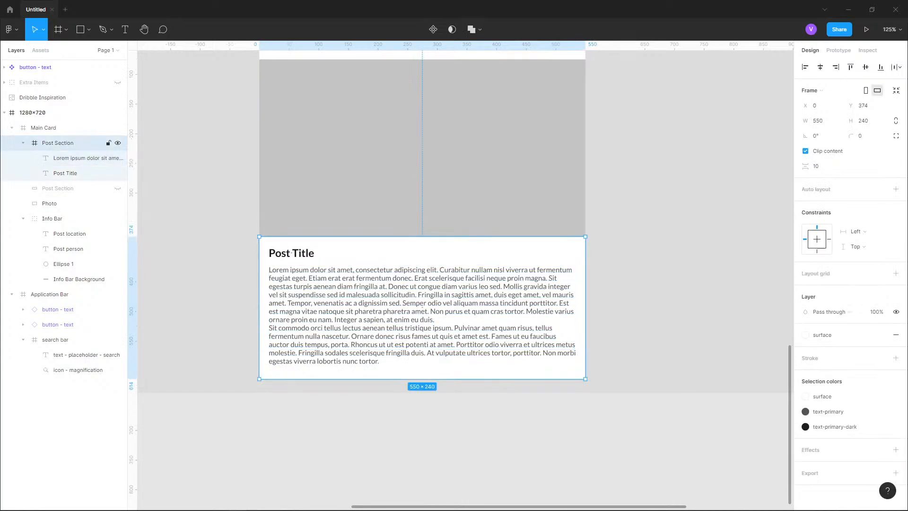
pyautogui.click(422, 306)
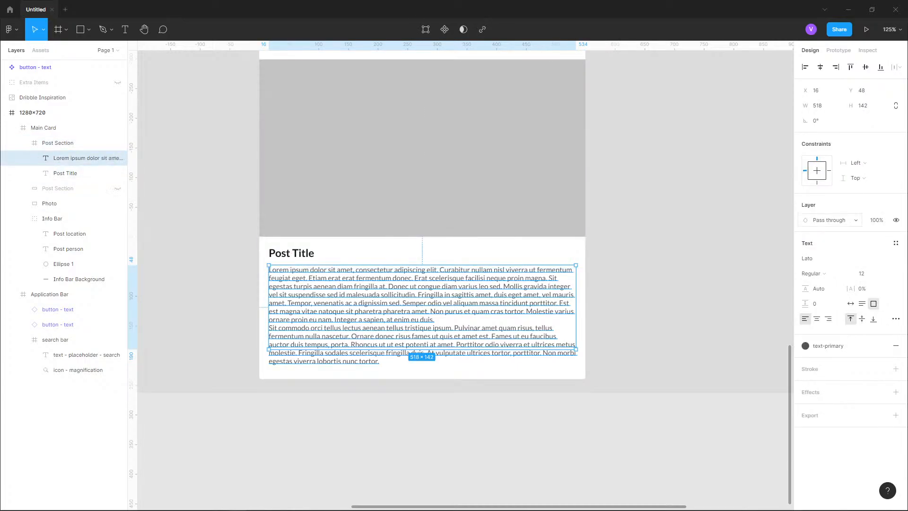
pyautogui.click(831, 219)
pyautogui.click(831, 220)
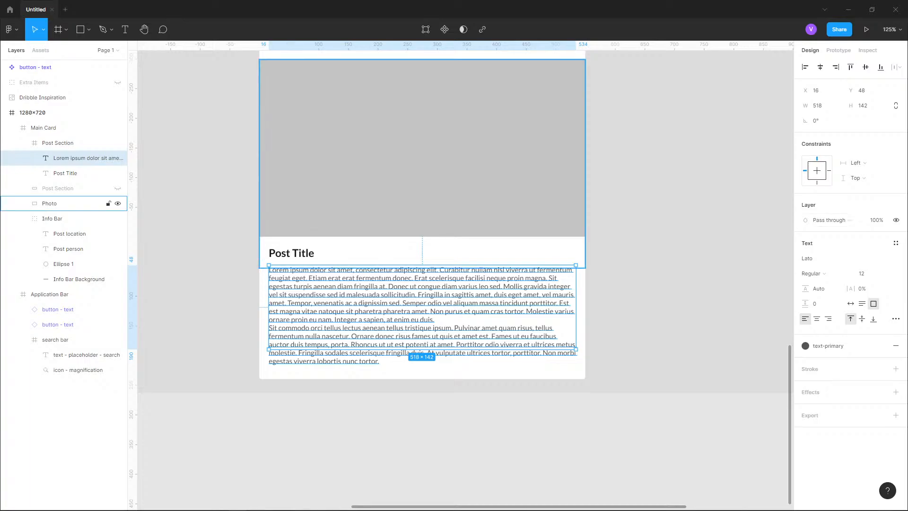
# - Resize the Post Section frame to 200 px high
pyautogui.click(71, 143)
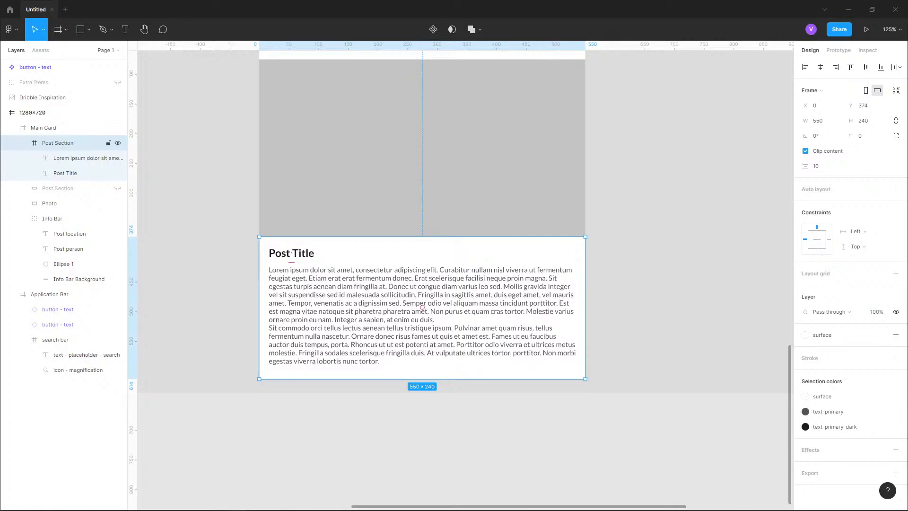
pyautogui.moveTo(422, 378); pyautogui.dragTo(422, 347)
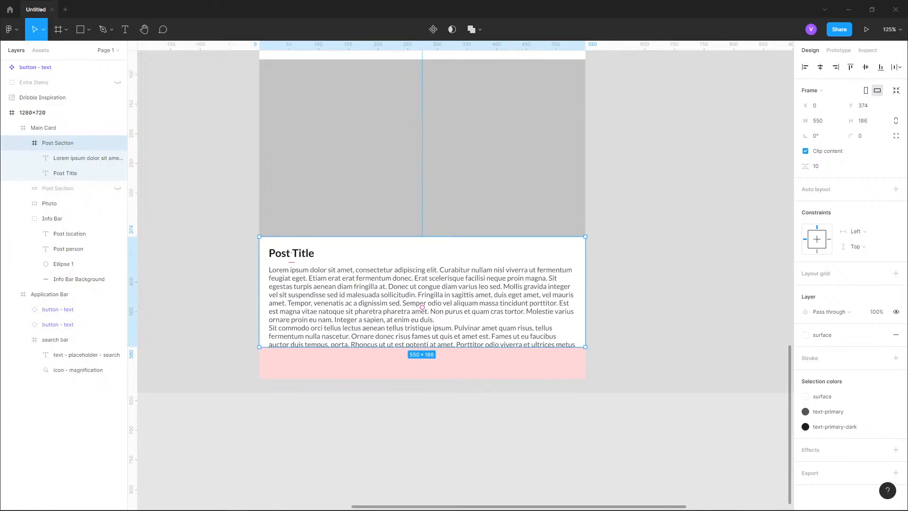
pyautogui.moveTo(422, 347); pyautogui.dragTo(422, 355)
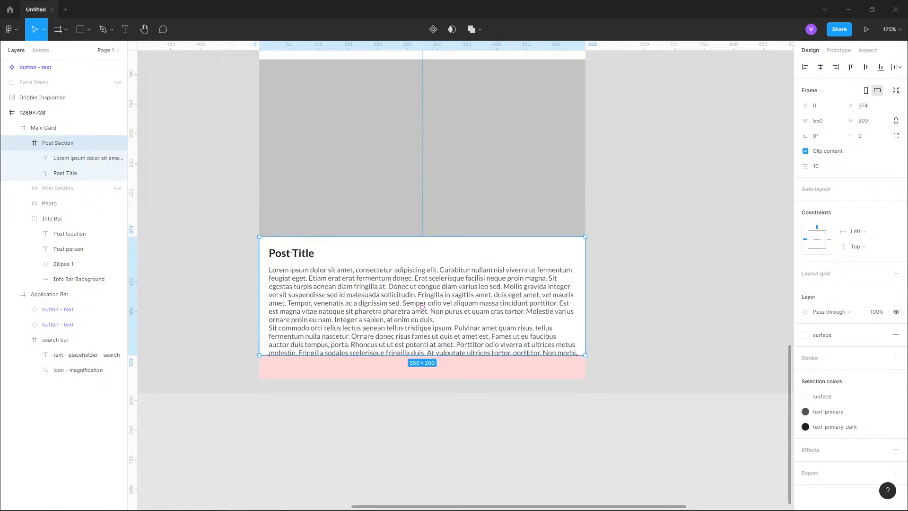
pyautogui.press('alt')
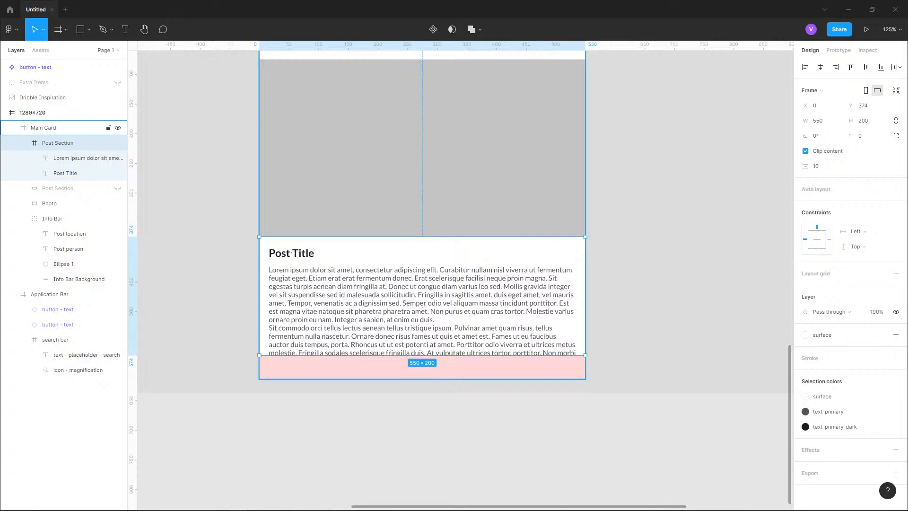
# - Delete the Post description's final sentences, starting from "Rhoncus ut ut est potenti at amet.", to end the text at "porta."
pyautogui.click(422, 307)
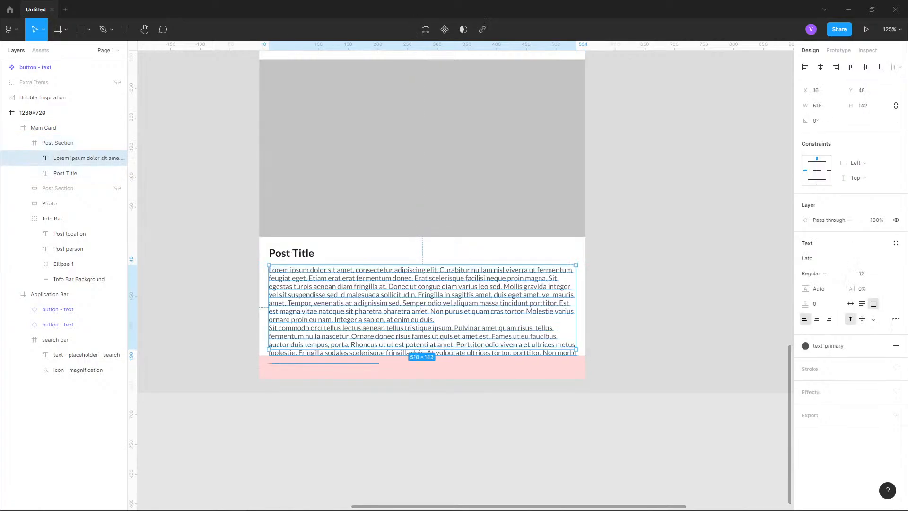
pyautogui.scroll(-5, 286, 418)
pyautogui.moveTo(497, 169); pyautogui.dragTo(506, 249)
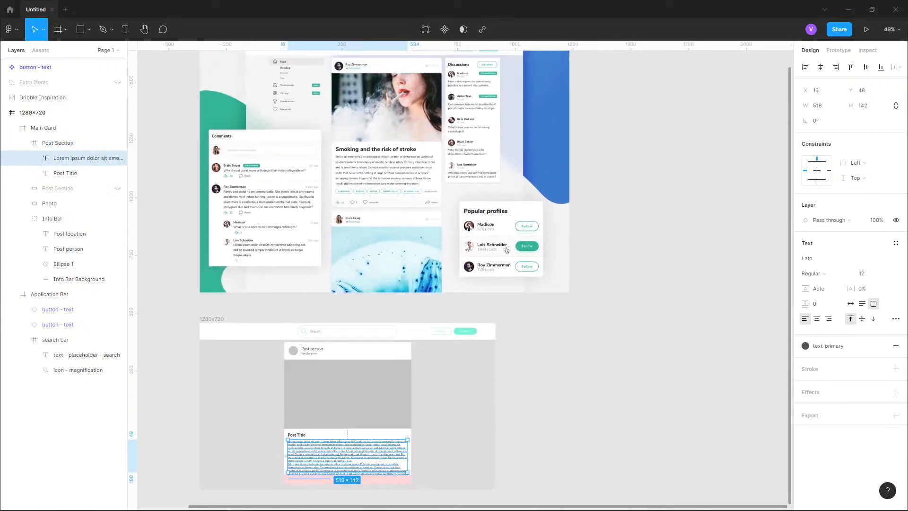
pyautogui.hotkey('shift', '2')
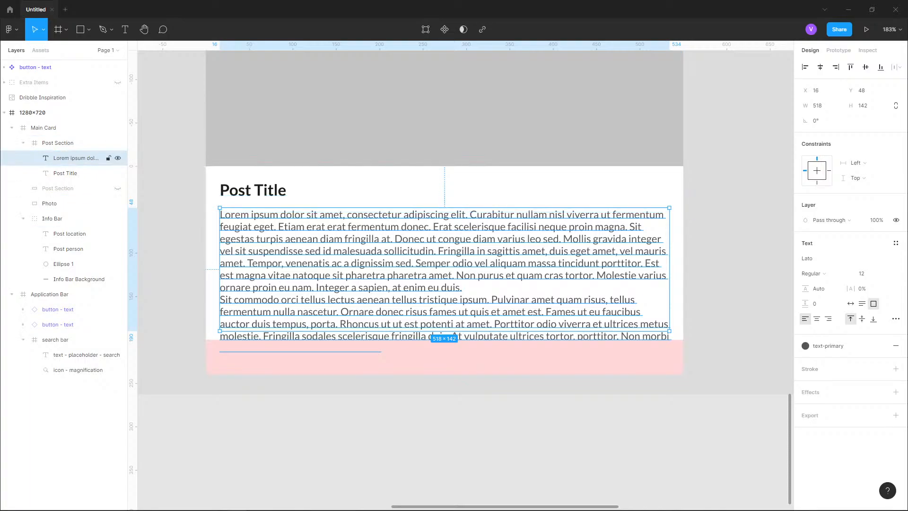
pyautogui.moveTo(426, 264); pyautogui.dragTo(446, 275)
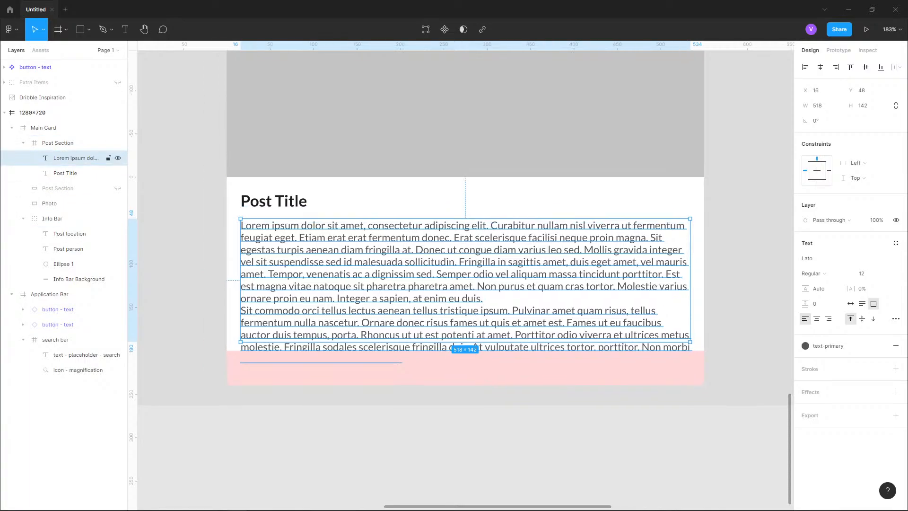
pyautogui.doubleClick(367, 335)
pyautogui.click(368, 335)
pyautogui.moveTo(359, 334); pyautogui.dragTo(407, 360)
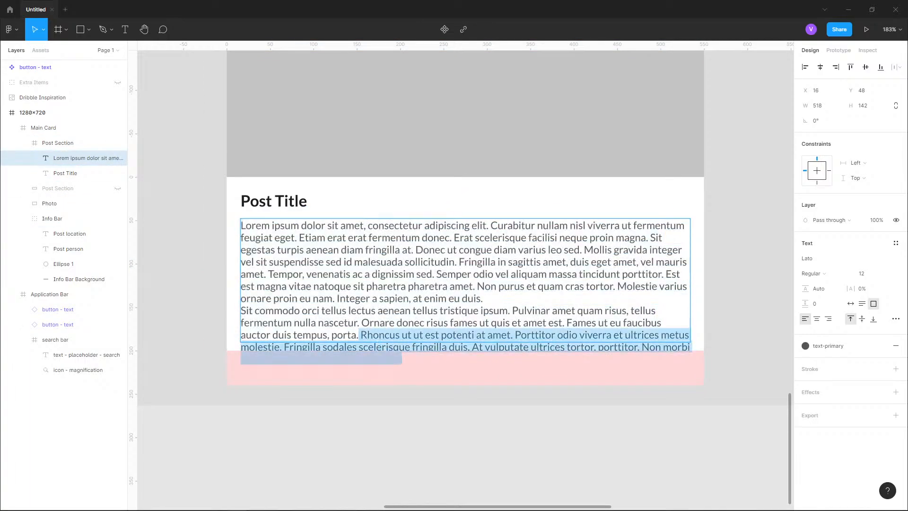
pyautogui.press('BackSpace')
pyautogui.press('Escape')
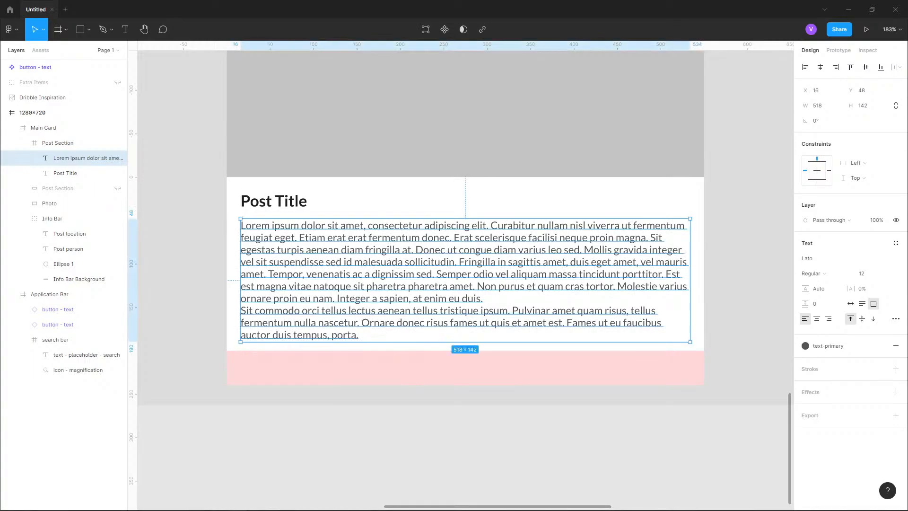
pyautogui.press('Escape')
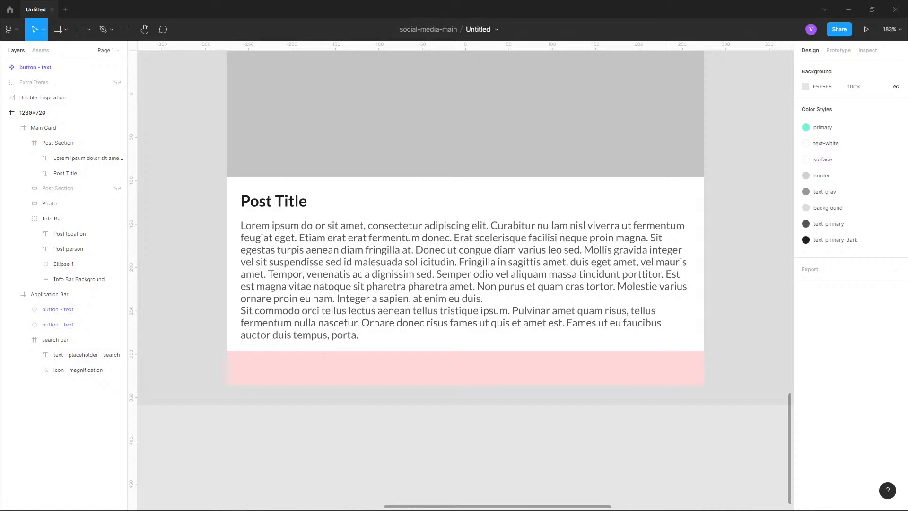
# - Shorten the Photo placeholder to 299 px high so it meets the Post Section
pyautogui.scroll(5, 463, 269)
pyautogui.scroll(-3, 202, 228)
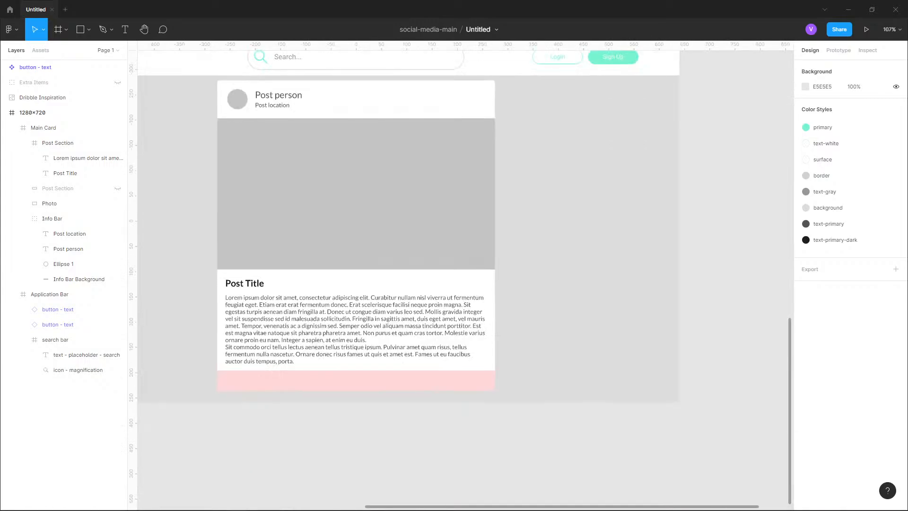
pyautogui.moveTo(202, 228); pyautogui.dragTo(265, 283)
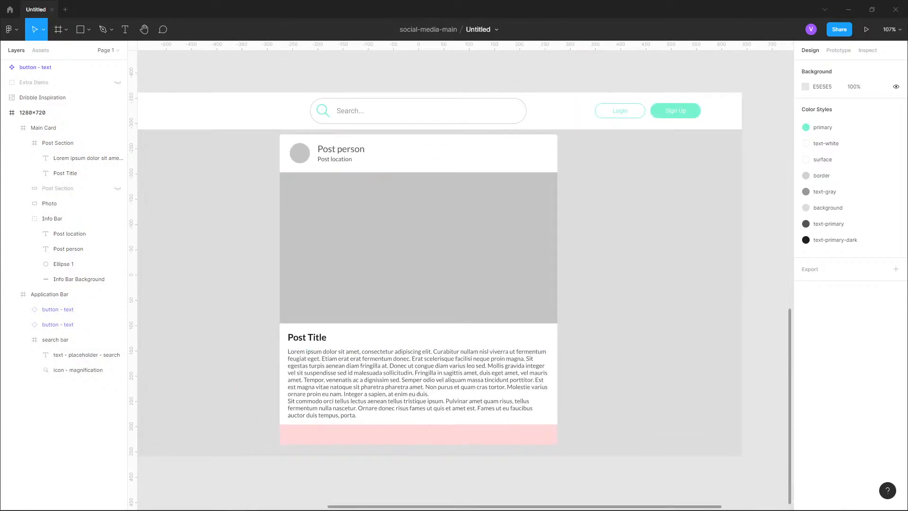
pyautogui.doubleClick(379, 258)
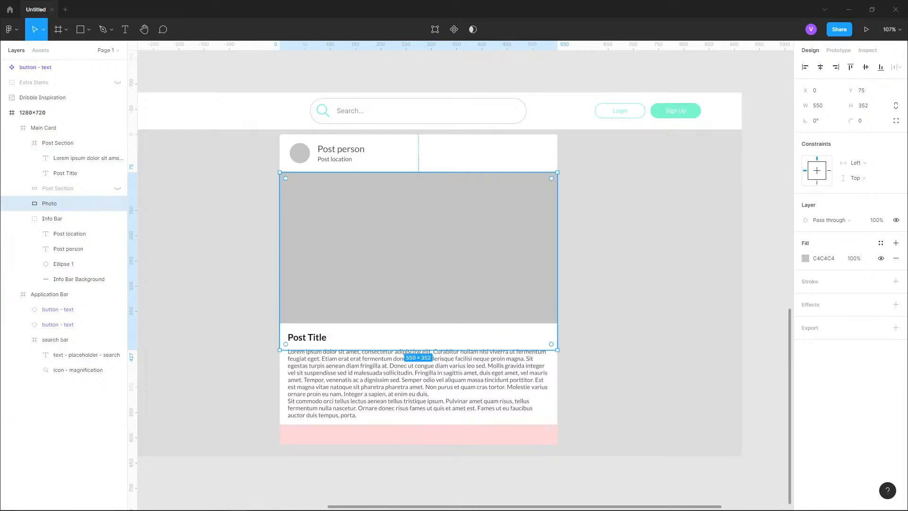
pyautogui.moveTo(418, 350); pyautogui.dragTo(418, 324)
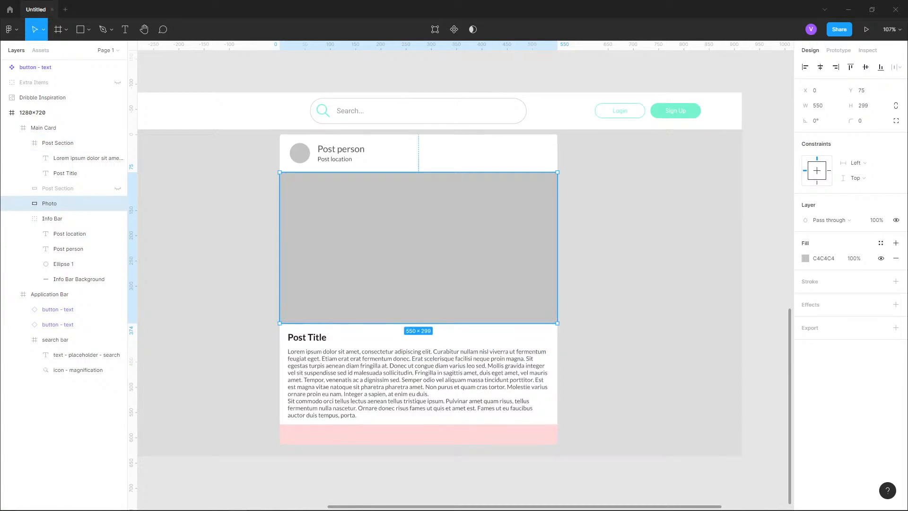
pyautogui.press('alt')
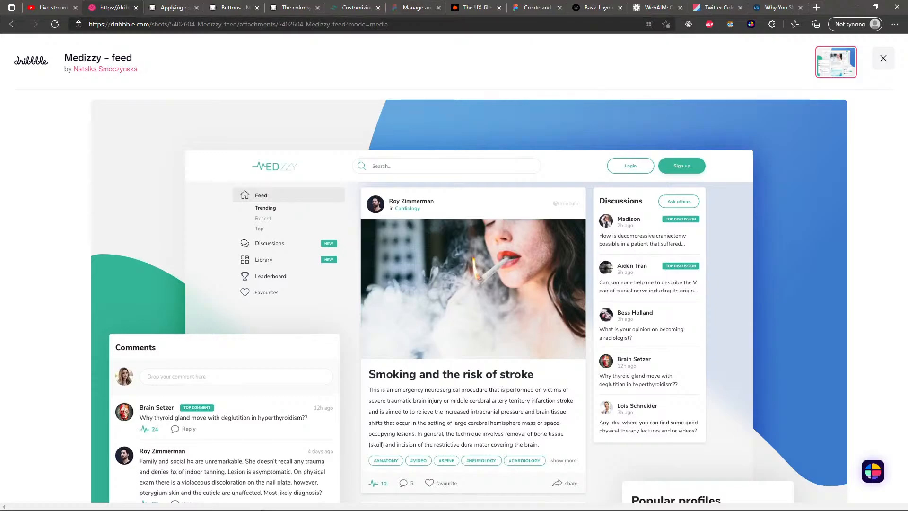
# - Switch to the browser, open a new window, search for unsplash and open the Unsplash website
pyautogui.moveTo(834, 6); pyautogui.dragTo(664, 198)
pyautogui.hotkey('ctrl', 'n')
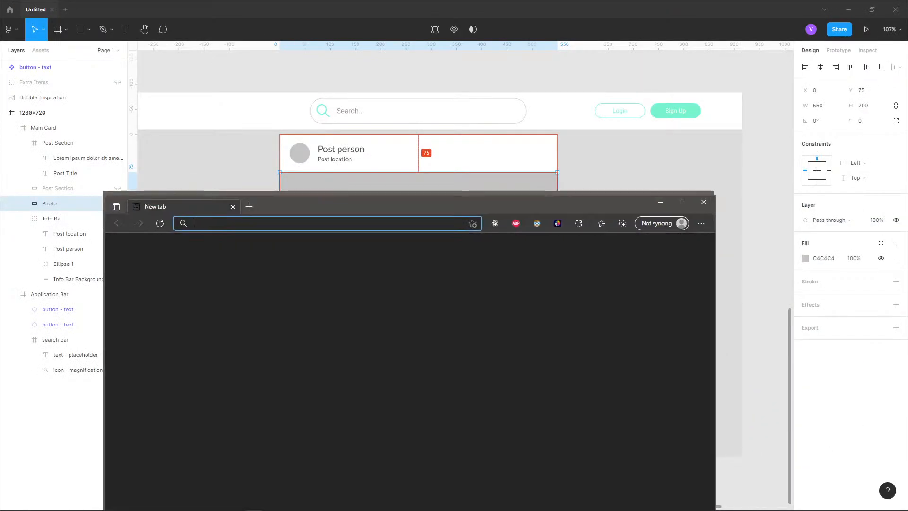
pyautogui.moveTo(567, 204); pyautogui.dragTo(543, 73)
pyautogui.click(702, 198)
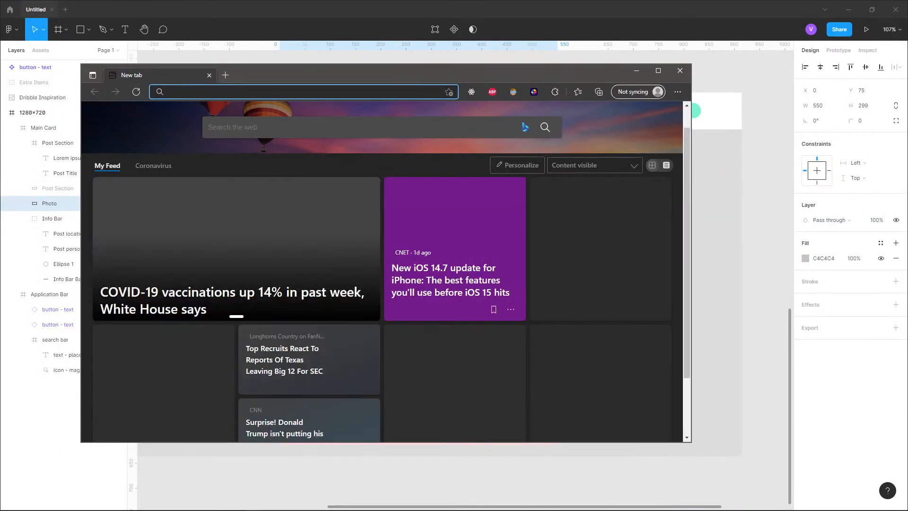
pyautogui.click(658, 71)
pyautogui.write('unspl')
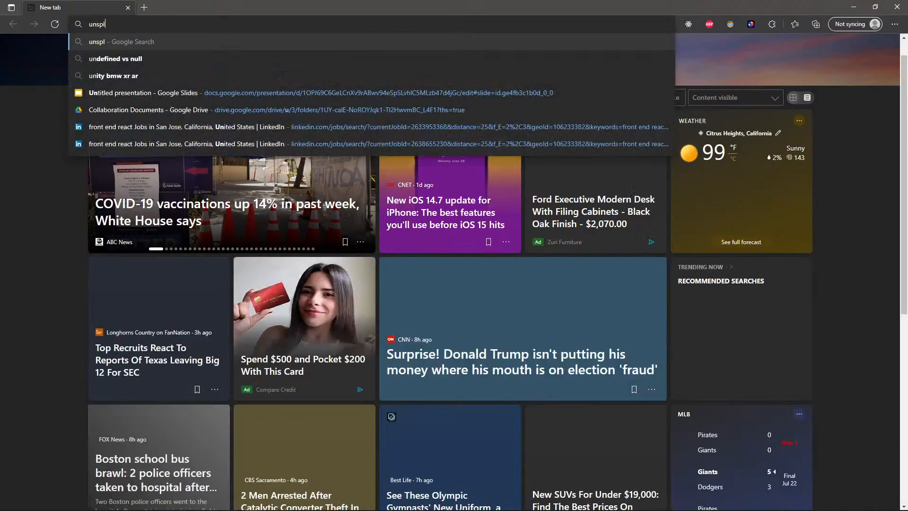
pyautogui.write('ash')
pyautogui.press('Return')
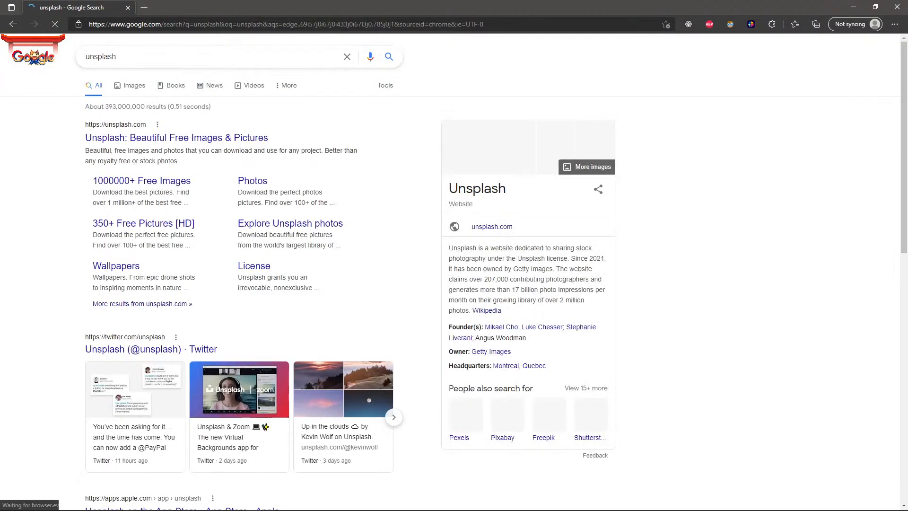
pyautogui.click(177, 137)
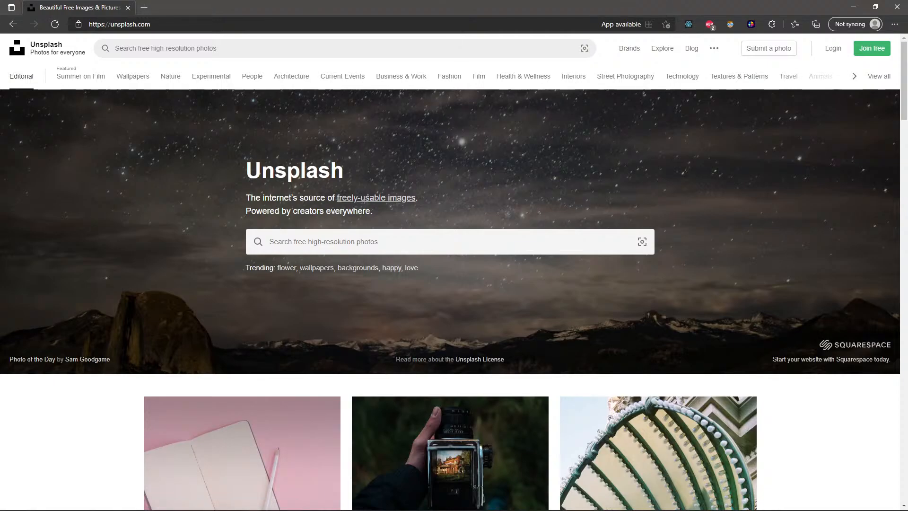
# - Search Unsplash for sunset photos
pyautogui.click(288, 242)
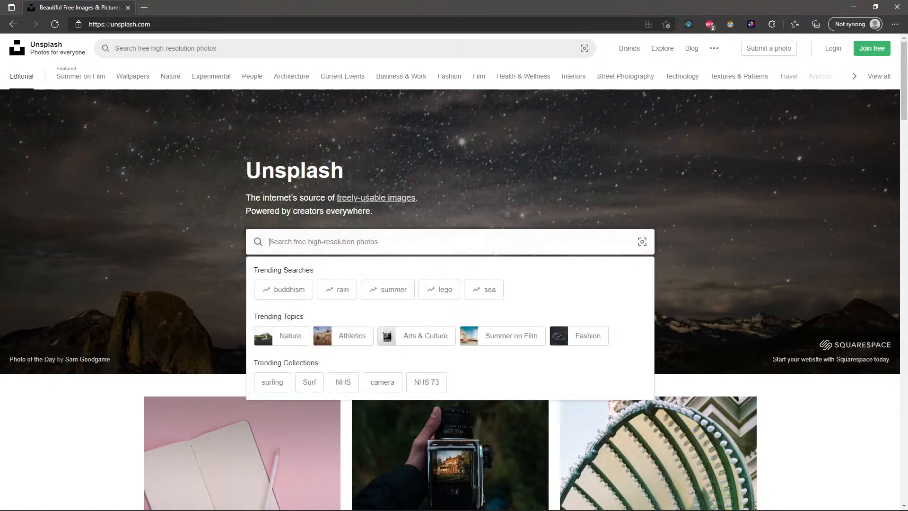
pyautogui.scroll(-2, 288, 241)
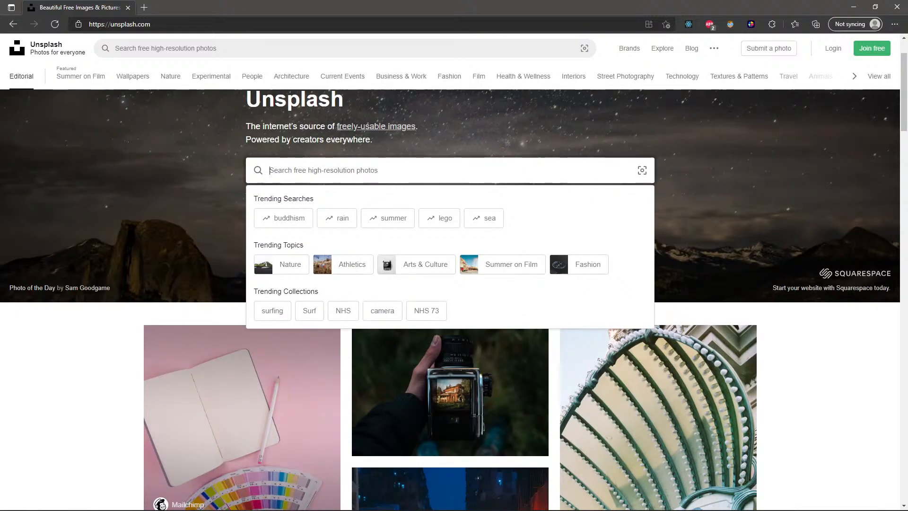
pyautogui.write('l')
pyautogui.press('BackSpace')
pyautogui.write('sunset')
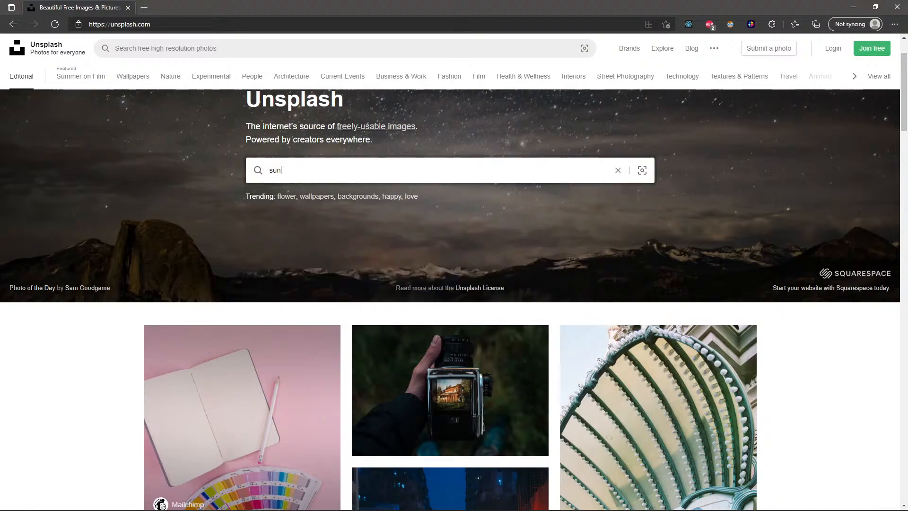
pyautogui.press('Return')
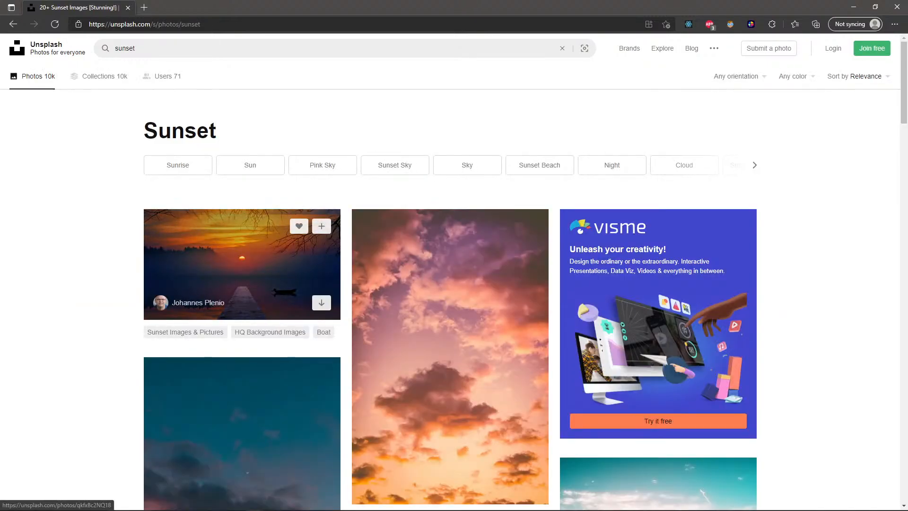
# - Browse the sunset results, open the ocean-wave sunset photo and copy the image
pyautogui.scroll(-6, 331, 346)
pyautogui.scroll(-2, 249, 164)
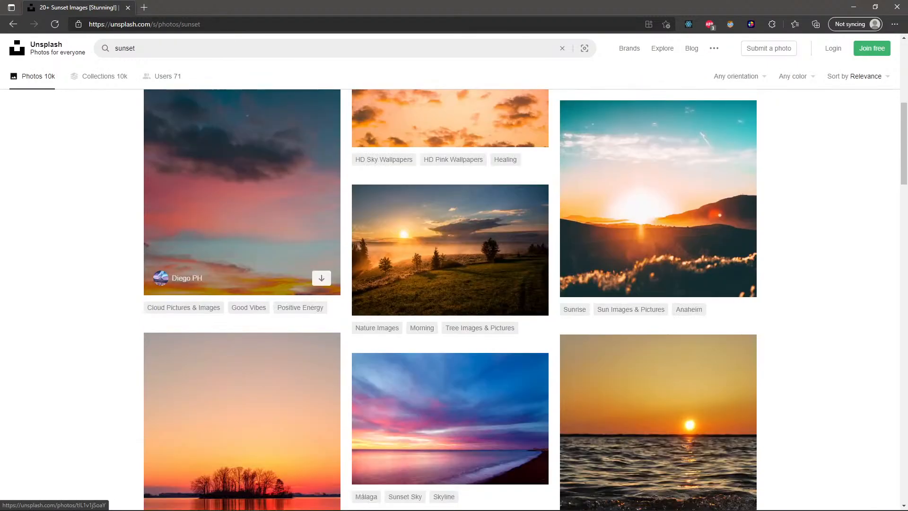
pyautogui.scroll(2, 248, 164)
pyautogui.scroll(-5, 249, 165)
pyautogui.scroll(-3, 248, 165)
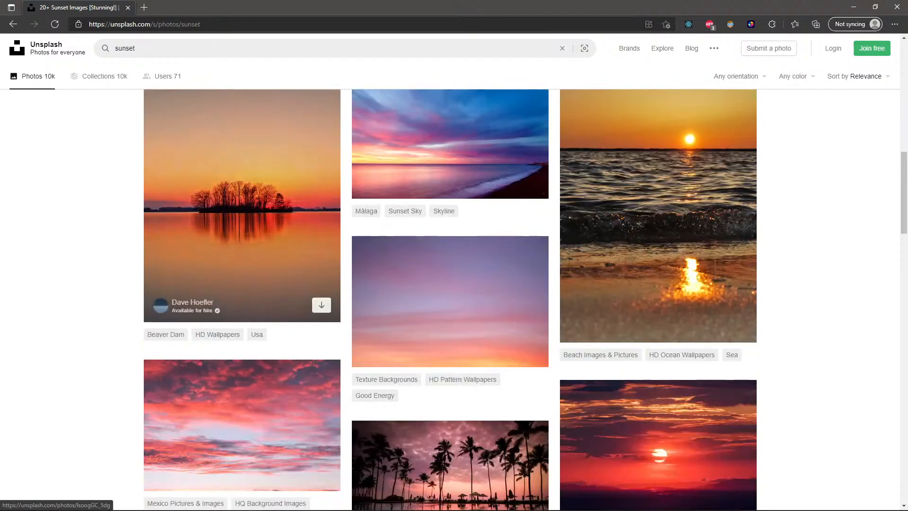
pyautogui.scroll(-2, 267, 239)
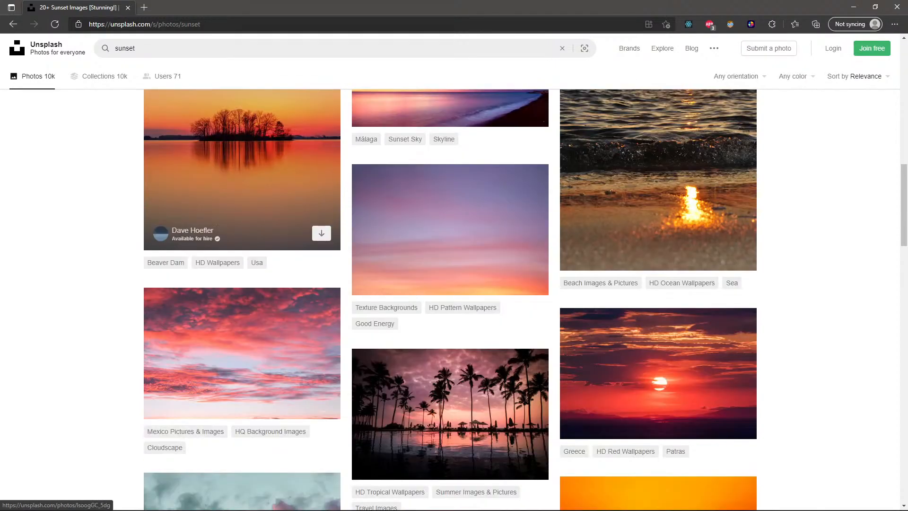
pyautogui.scroll(4, 267, 239)
pyautogui.click(658, 326)
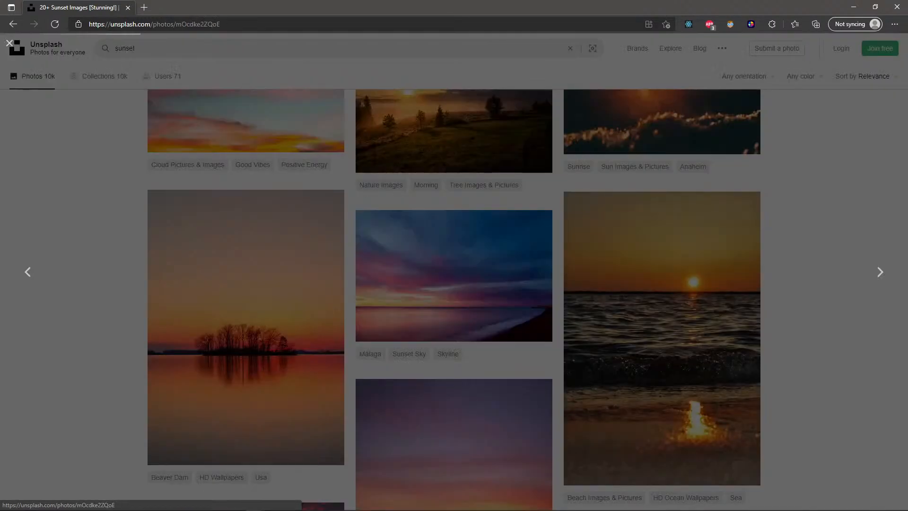
pyautogui.rightClick(467, 226)
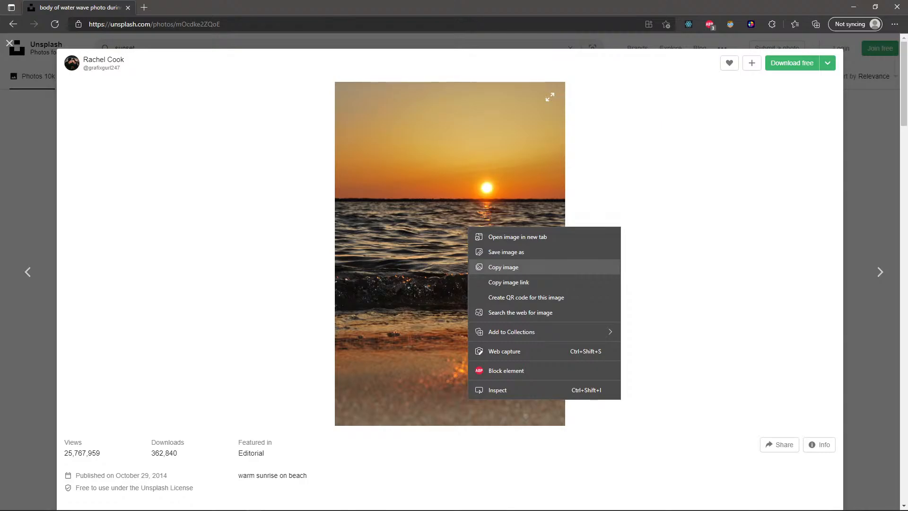
pyautogui.click(503, 266)
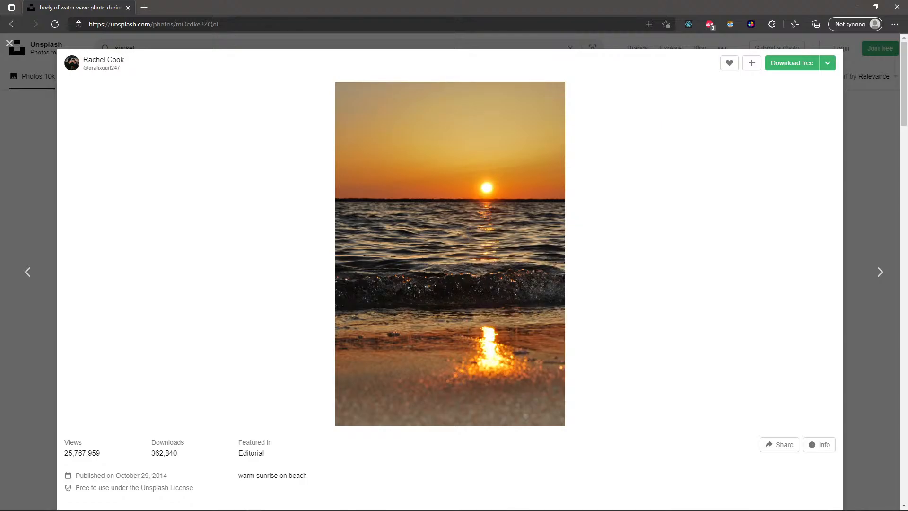
# - Return to Figma, try pasting the copied photo into the Photo placeholder, and undo the paste
pyautogui.click(854, 7)
pyautogui.click(652, 255)
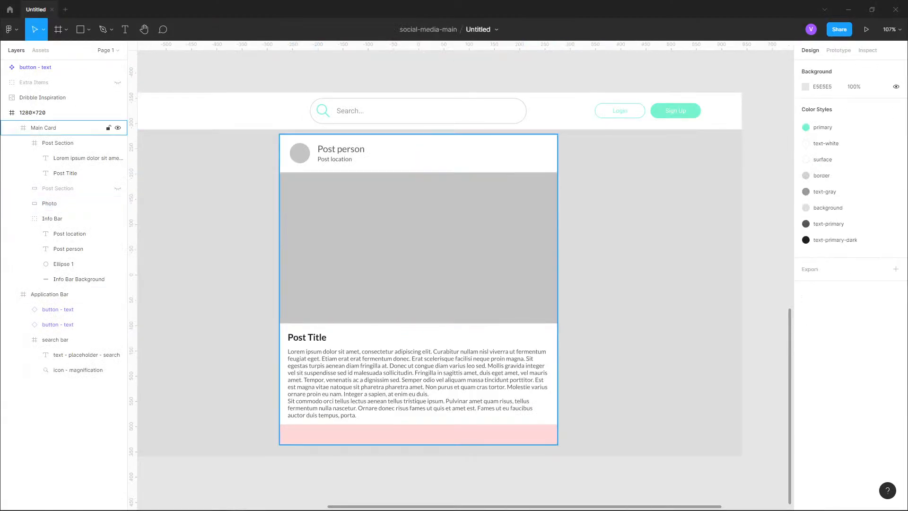
pyautogui.doubleClick(418, 247)
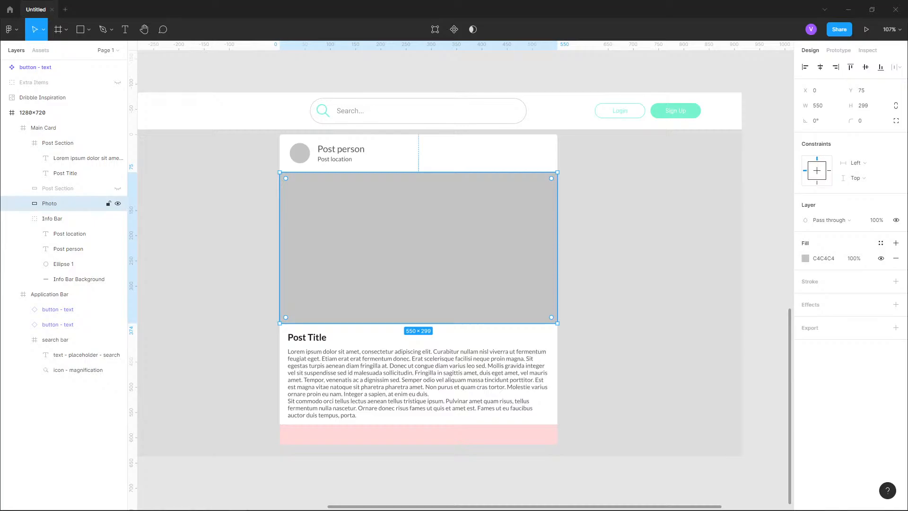
pyautogui.hotkey('ctrl', 'v')
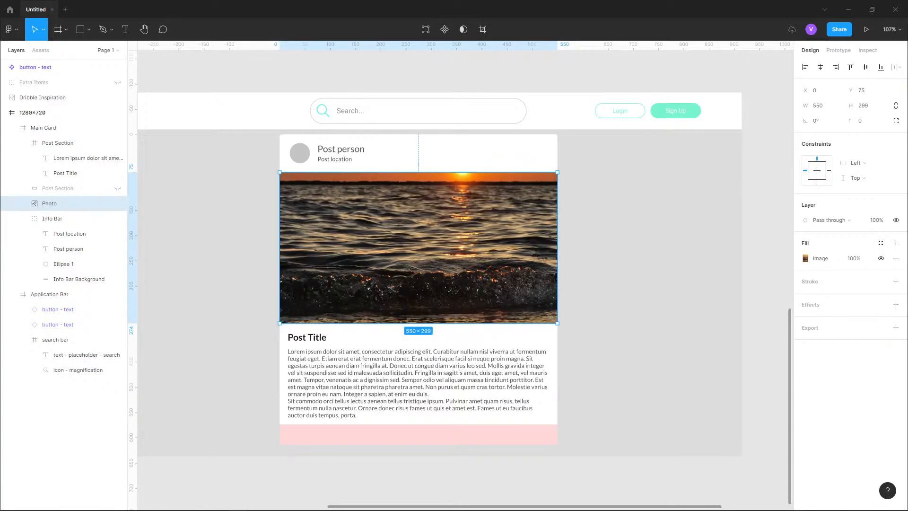
pyautogui.hotkey('ctrl', 'z')
pyautogui.press('Escape')
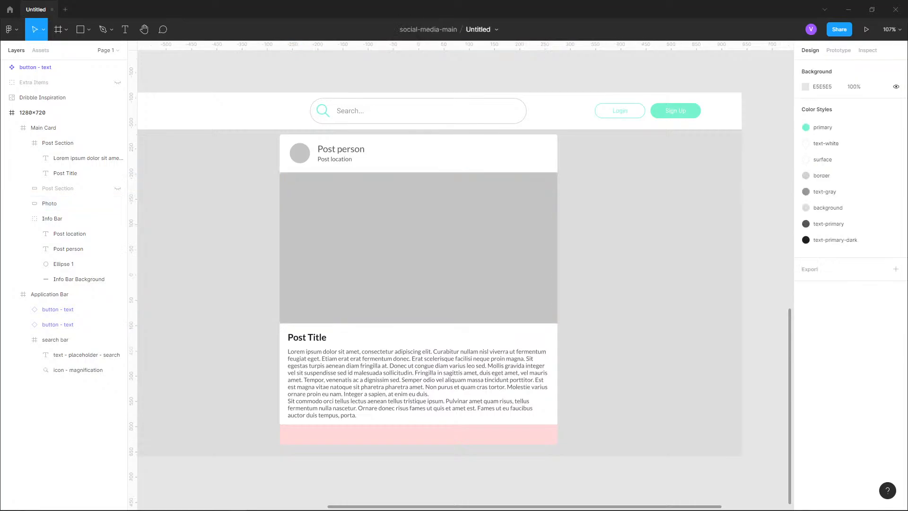
# - Try pasting the photo onto the canvas and drawing a rectangle over it, then undo these changes
pyautogui.hotkey('ctrl', 'v')
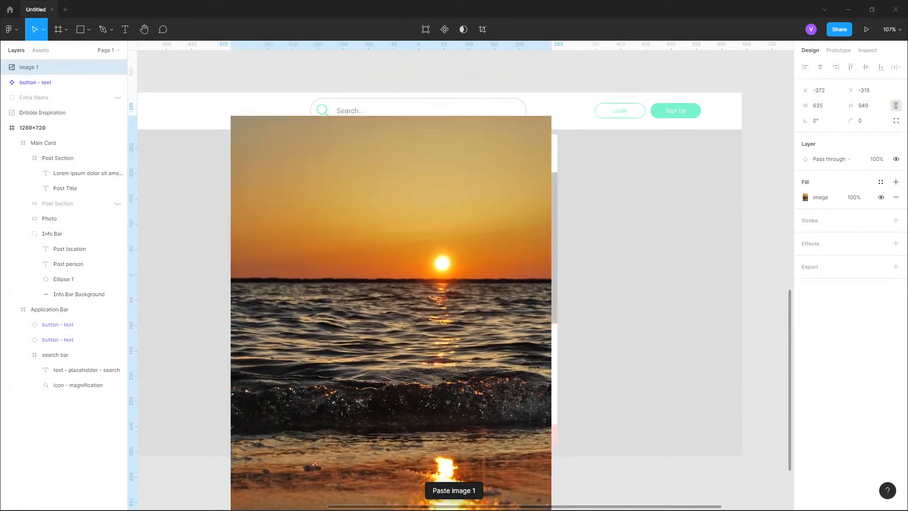
pyautogui.moveTo(391, 283); pyautogui.dragTo(406, 282)
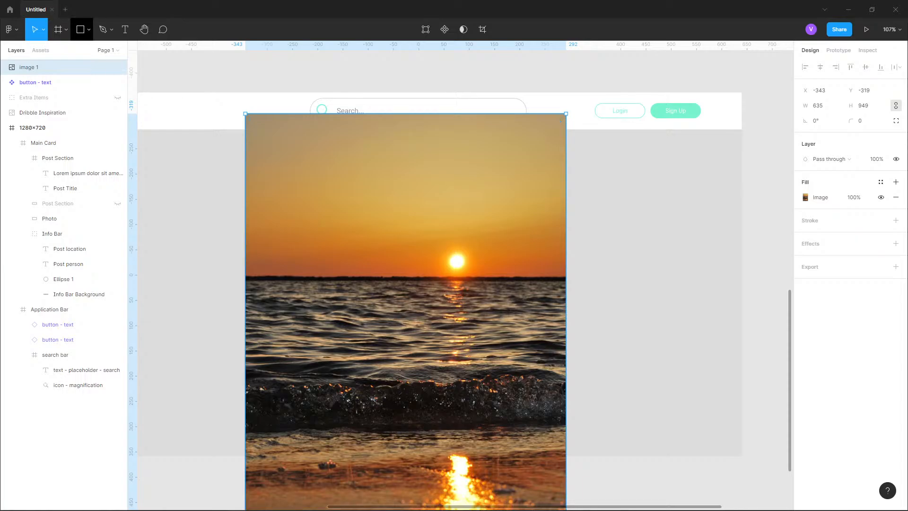
pyautogui.click(80, 30)
pyautogui.moveTo(287, 202); pyautogui.dragTo(519, 406)
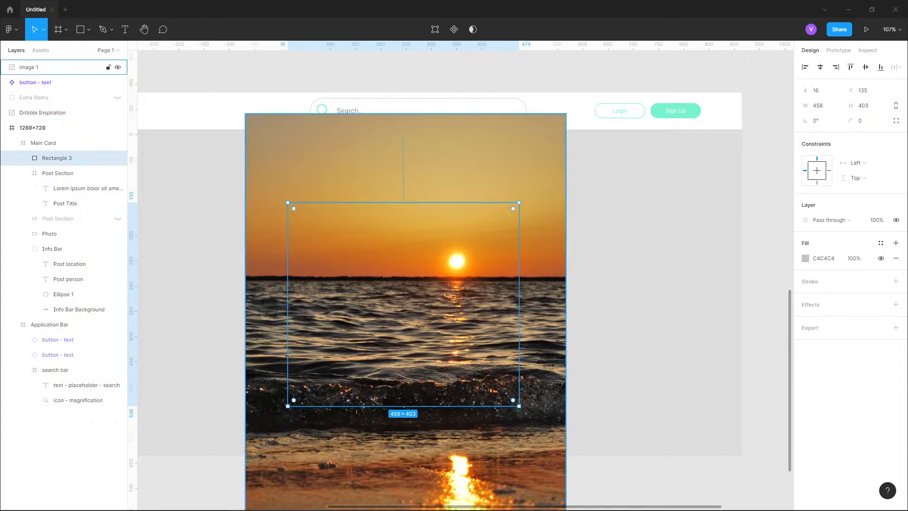
pyautogui.hotkey('ctrl', 'z')
pyautogui.hotkey('ctrl', 'z')
pyautogui.hotkey('ctrl', 'z')
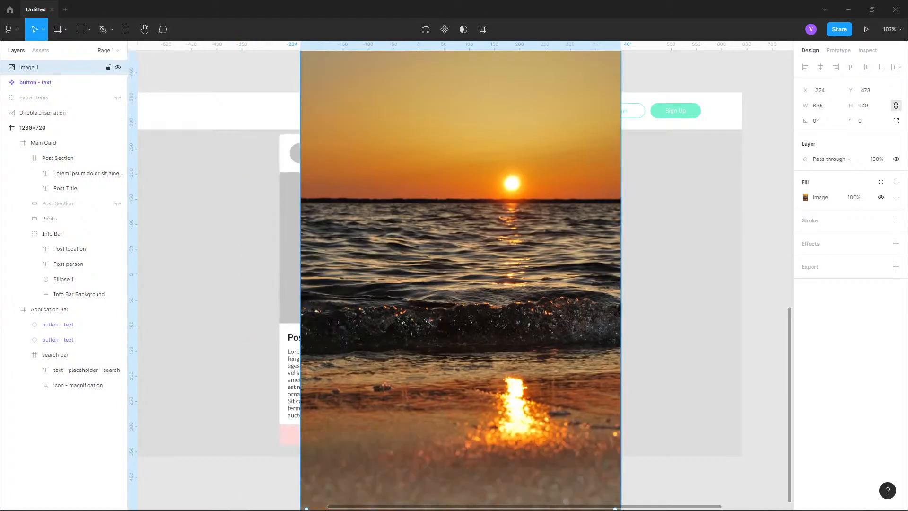
# - Paste the copied photo onto an empty area of the canvas beside the layout
pyautogui.scroll(-4, 385, 168)
pyautogui.moveTo(591, 213); pyautogui.dragTo(253, 218)
pyautogui.scroll(5, 413, 172)
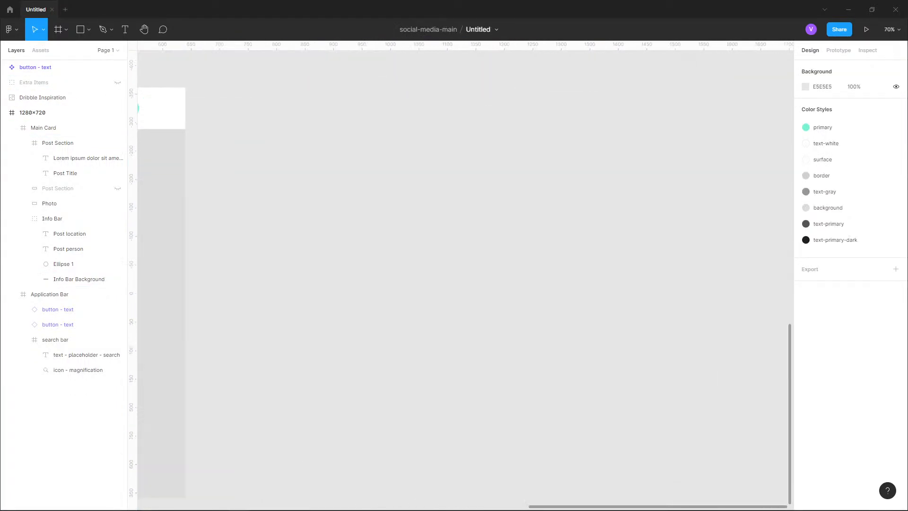
pyautogui.hotkey('ctrl', 'v')
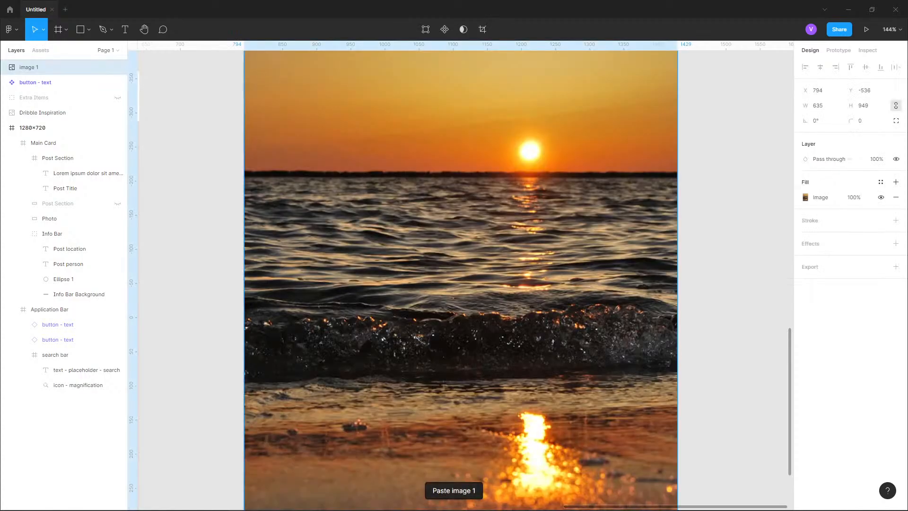
pyautogui.hotkey('shift', '2')
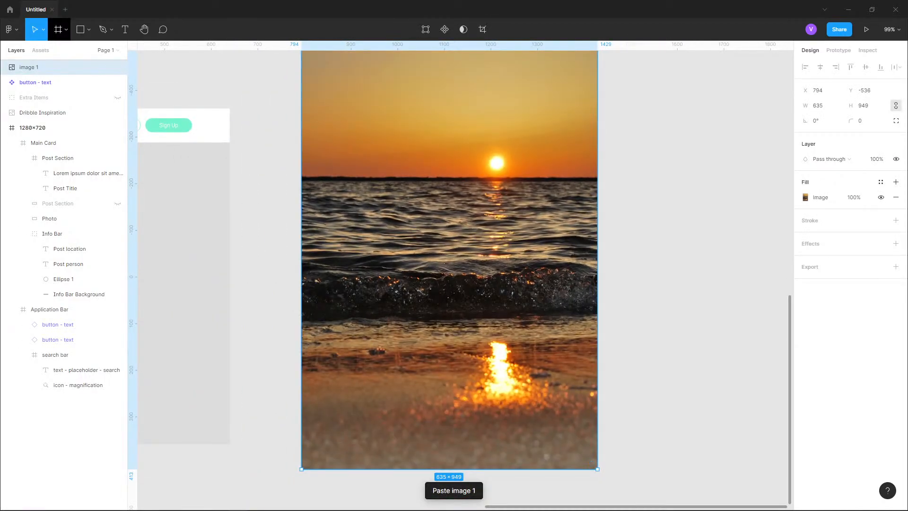
# - Try drawing a rectangle over the pasted photo, then undo it
pyautogui.click(79, 29)
pyautogui.click(89, 30)
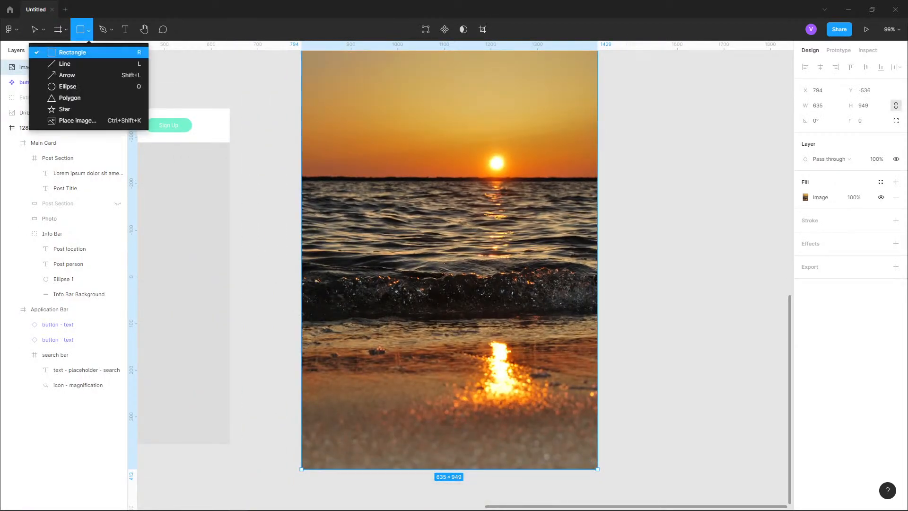
pyautogui.click(73, 52)
pyautogui.moveTo(355, 137)
pyautogui.mouseDown()
pyautogui.moveTo(531, 320)
pyautogui.moveTo(553, 250)
pyautogui.mouseUp()
pyautogui.hotkey('ctrl', 'z')
# - Draw an ellipse about 500 × 293 over the upper part of the pasted photo
pyautogui.click(88, 30)
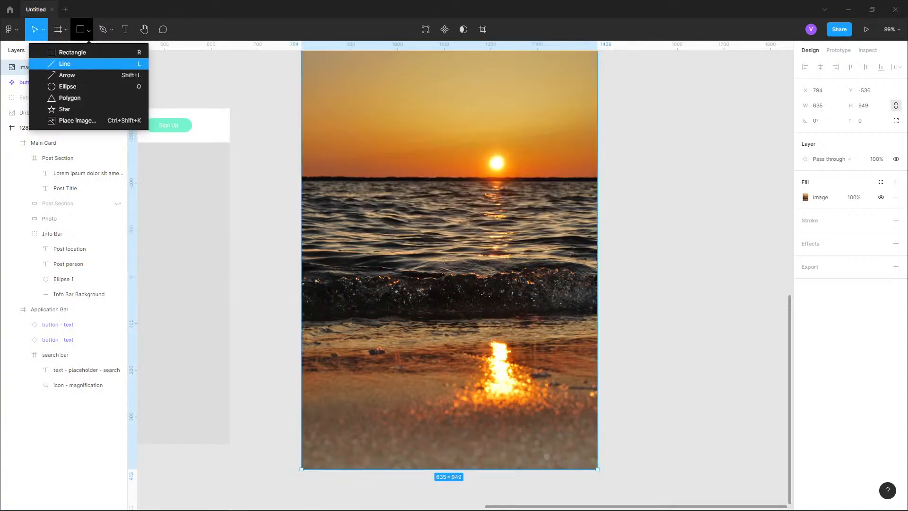
pyautogui.click(71, 86)
pyautogui.moveTo(351, 104); pyautogui.dragTo(585, 241)
pyautogui.rightClick(502, 193)
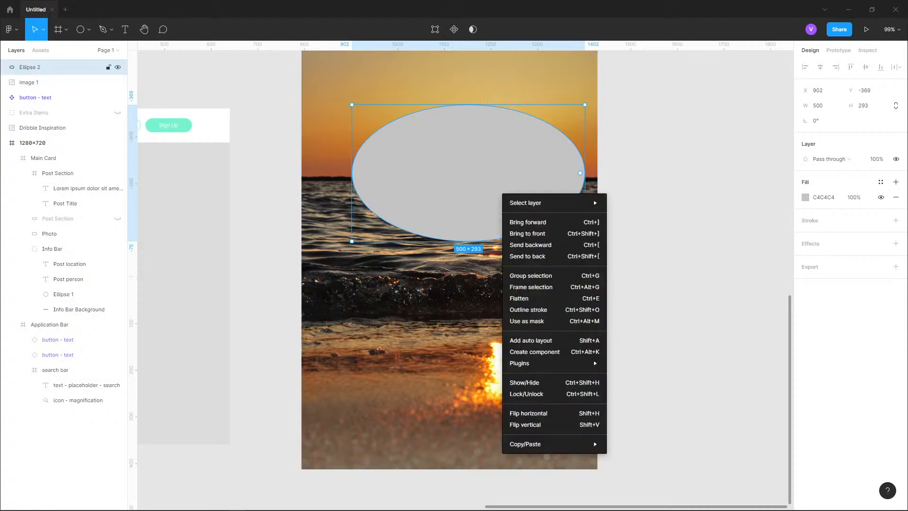
pyautogui.press('Escape')
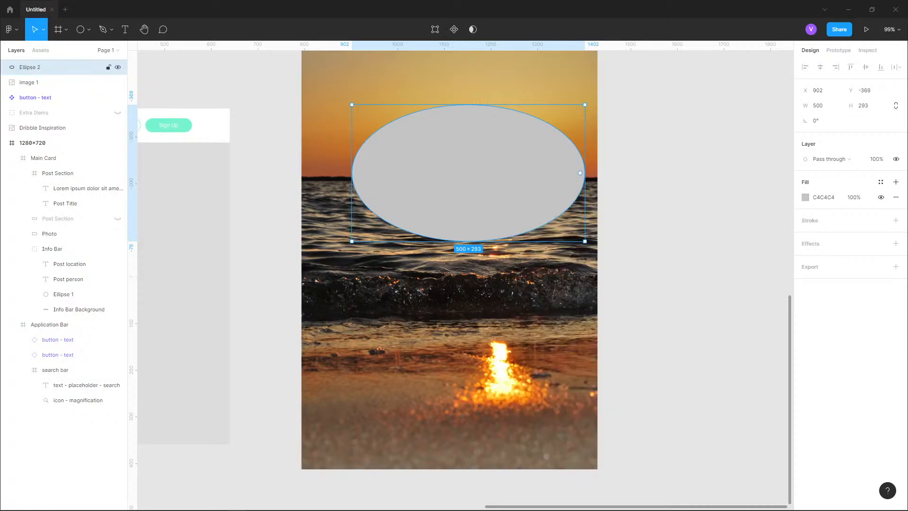
# - Move the ellipse beneath the photo in the layer order and use it as a mask for the photo
pyautogui.moveTo(38, 68); pyautogui.dragTo(38, 87)
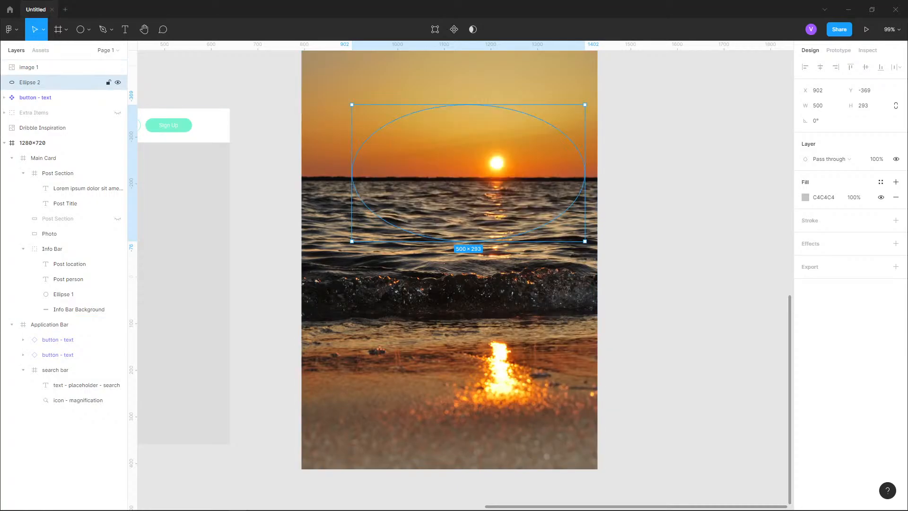
pyautogui.rightClick(29, 82)
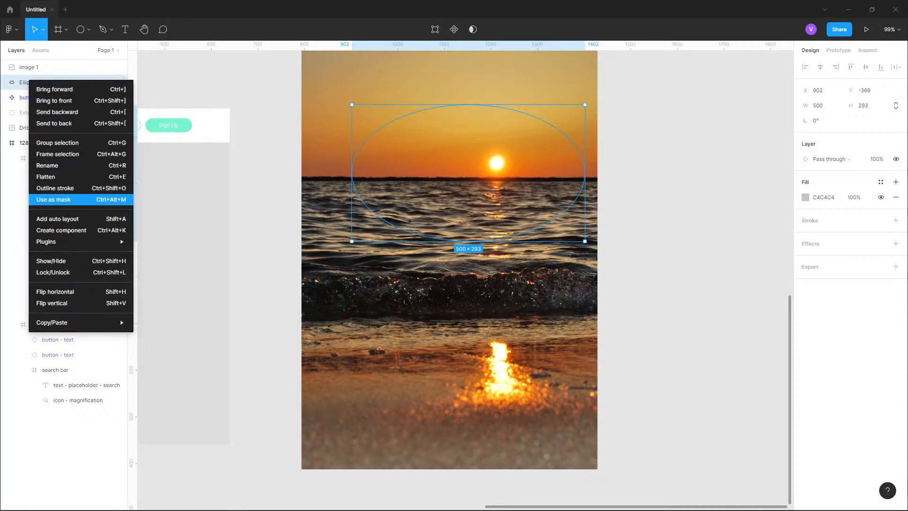
pyautogui.click(53, 199)
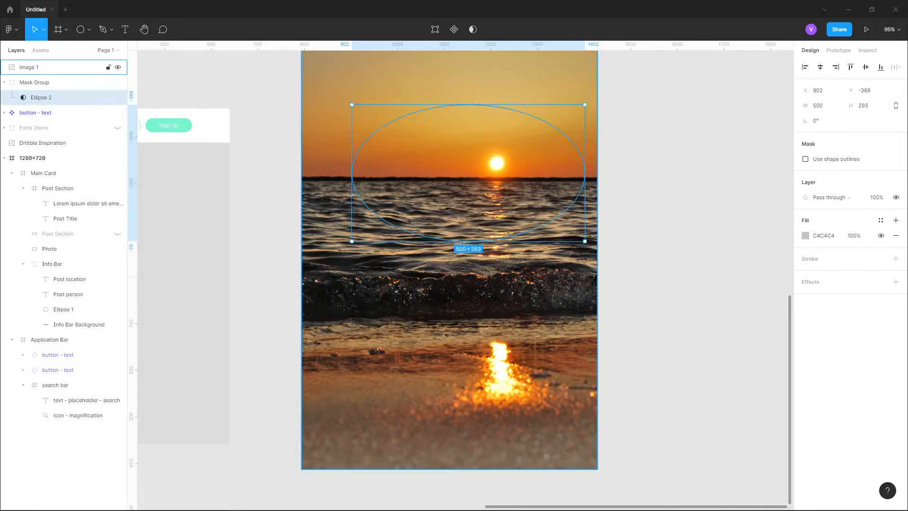
pyautogui.moveTo(34, 67); pyautogui.dragTo(38, 90)
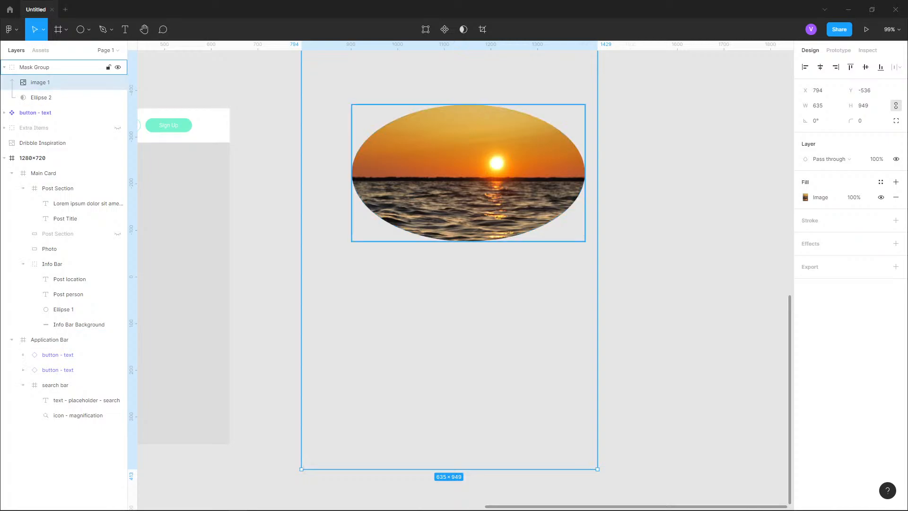
# - Delete the masked photo group
pyautogui.click(42, 67)
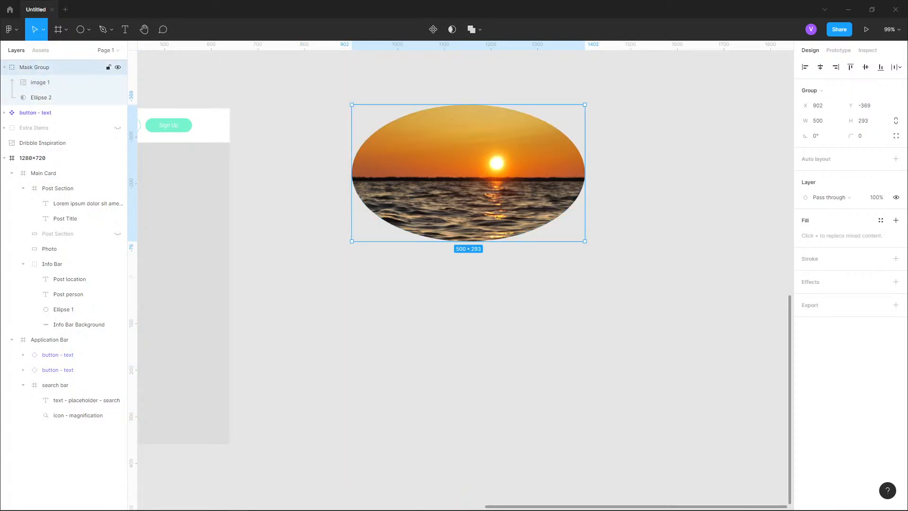
pyautogui.press('Delete')
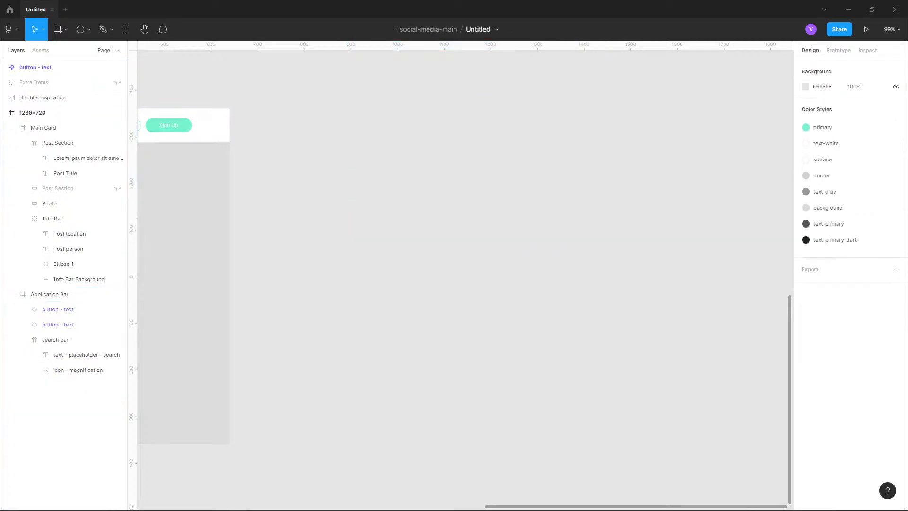
# - Paste the copied photo as the fill of the Photo placeholder in the Main Card
pyautogui.hscroll(-10, 464, 274)
pyautogui.click(50, 203)
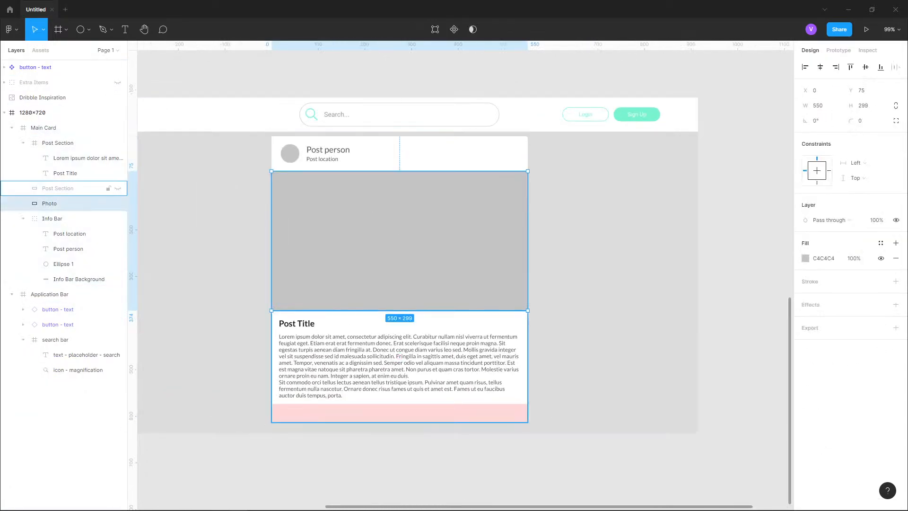
pyautogui.hotkey('ctrl', 'v')
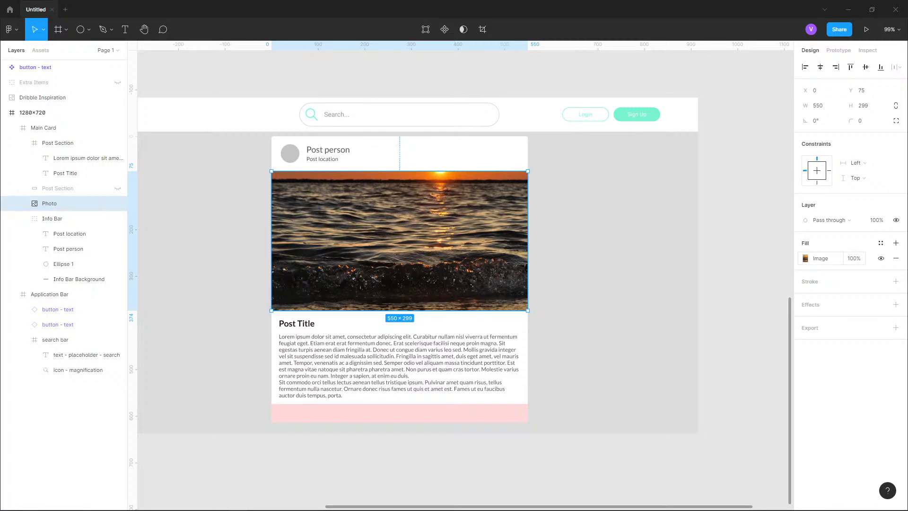
# - Open the Photo's image fill settings and switch the fill mode to Fit
pyautogui.click(805, 259)
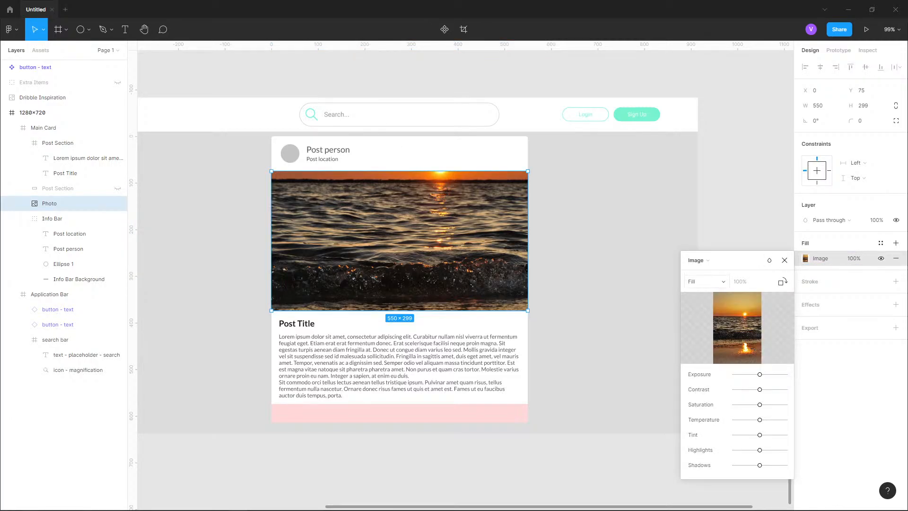
pyautogui.click(705, 282)
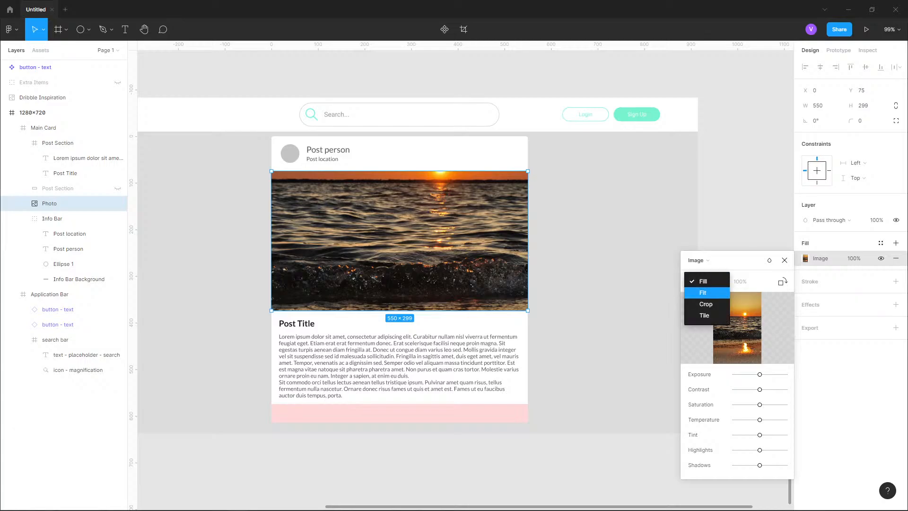
pyautogui.click(702, 293)
# - Switch the image fill to Crop and crop the photo to about 364 × 184
pyautogui.click(706, 281)
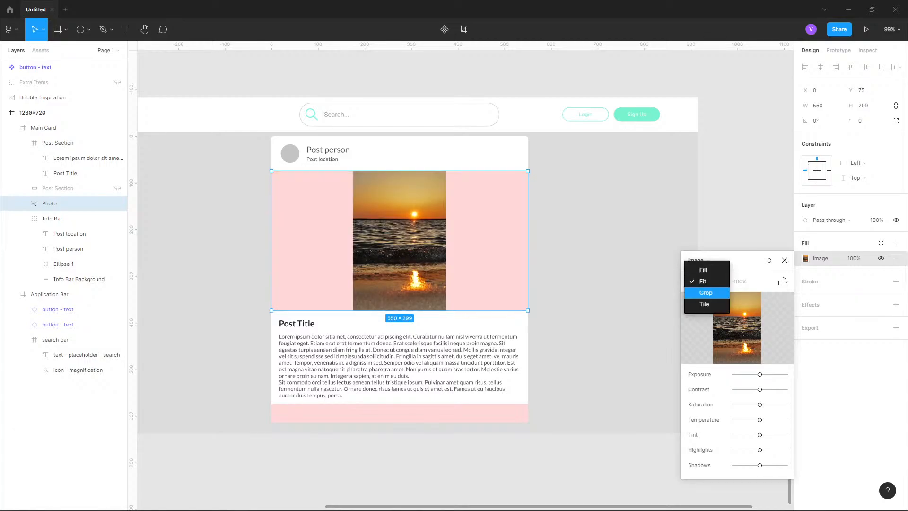
pyautogui.click(705, 293)
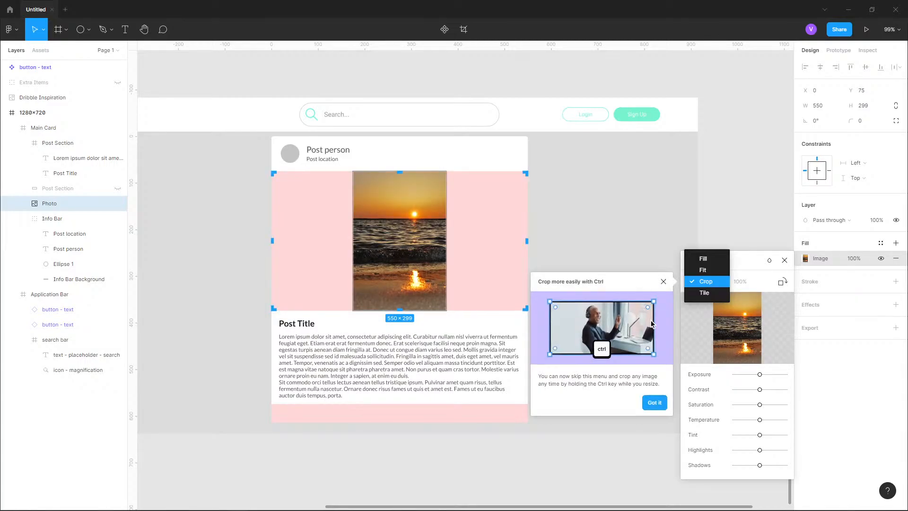
pyautogui.click(705, 282)
pyautogui.moveTo(273, 173); pyautogui.dragTo(359, 226)
pyautogui.press('Return')
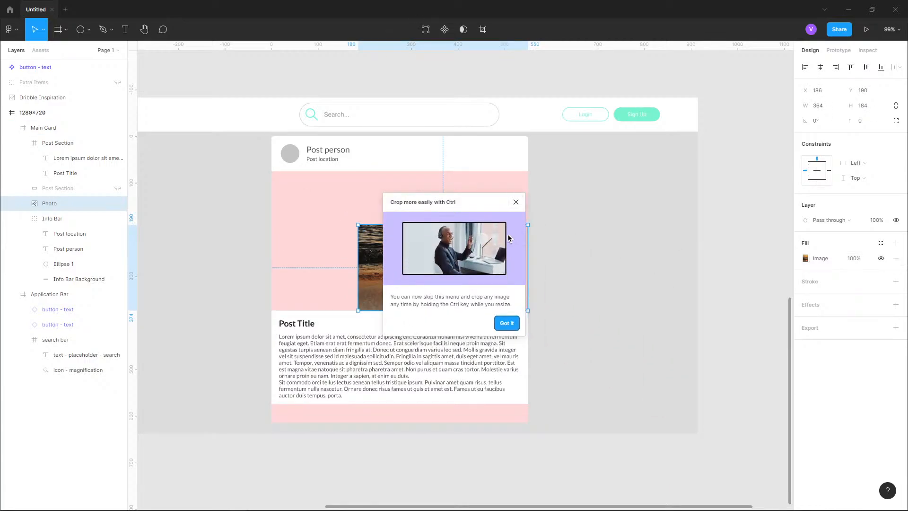
pyautogui.click(506, 323)
# - Undo the crop of the photo
pyautogui.click(805, 258)
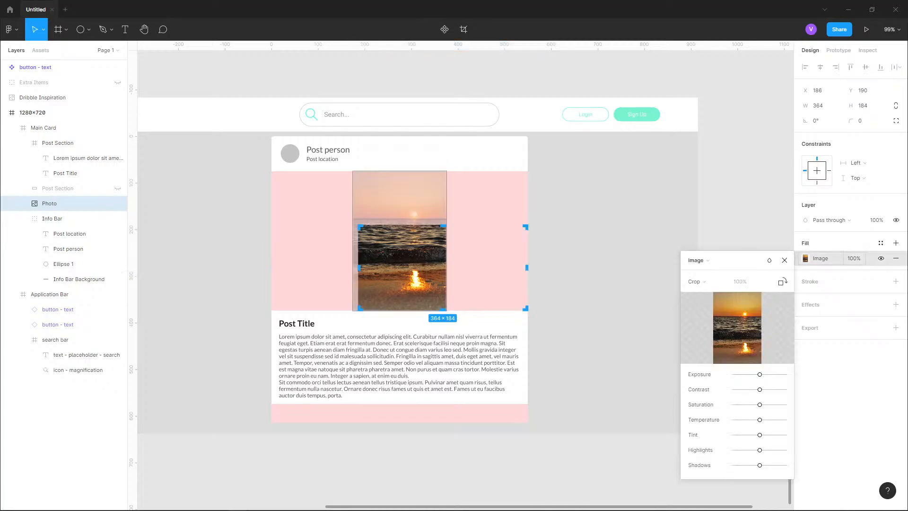
pyautogui.click(805, 258)
pyautogui.hotkey('ctrl', 'z')
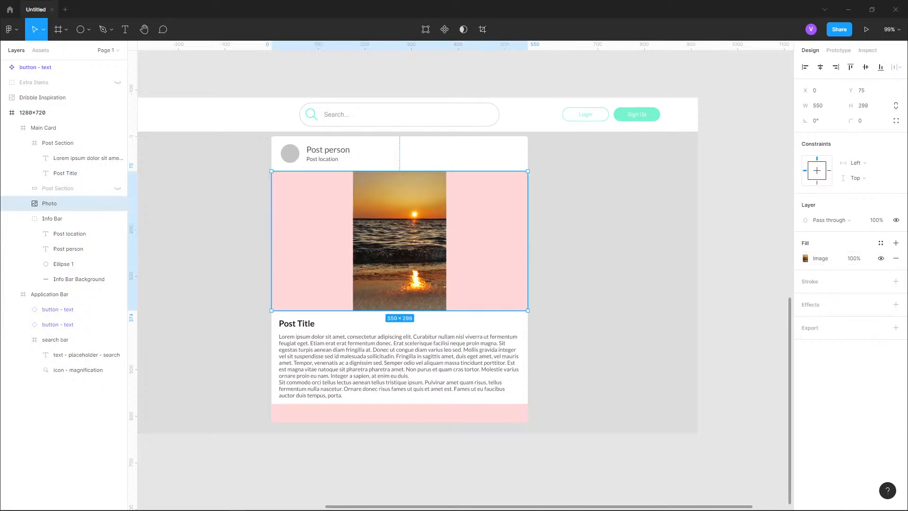
# - Switch the image fill to Tile and scale the tiles to about 32%
pyautogui.click(805, 258)
pyautogui.click(702, 281)
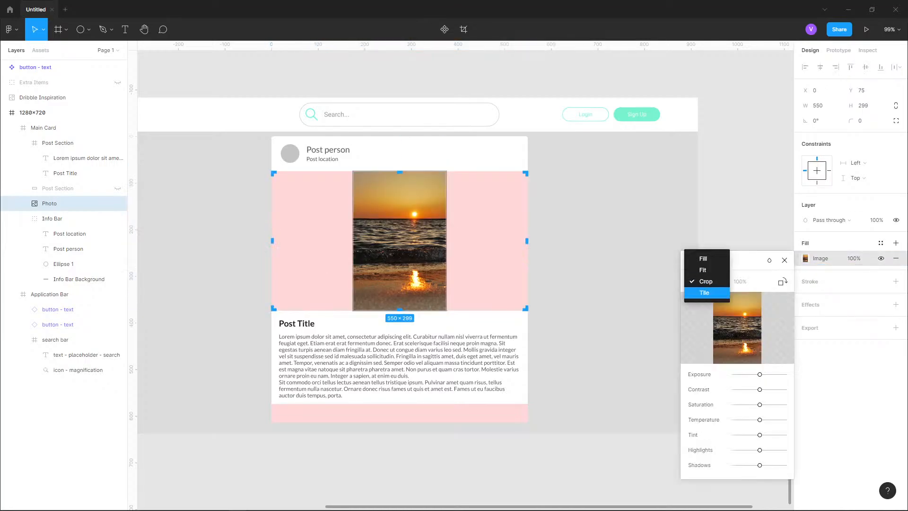
pyautogui.click(704, 292)
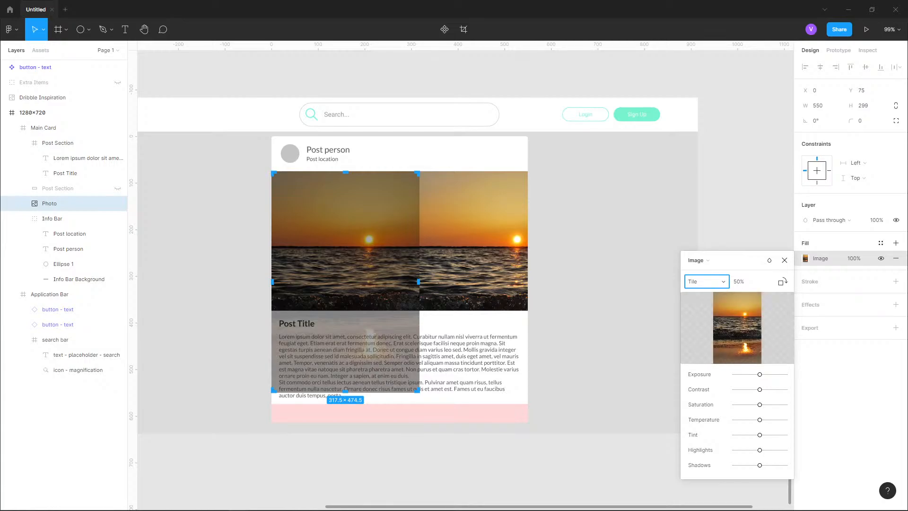
pyautogui.moveTo(417, 390); pyautogui.dragTo(365, 312)
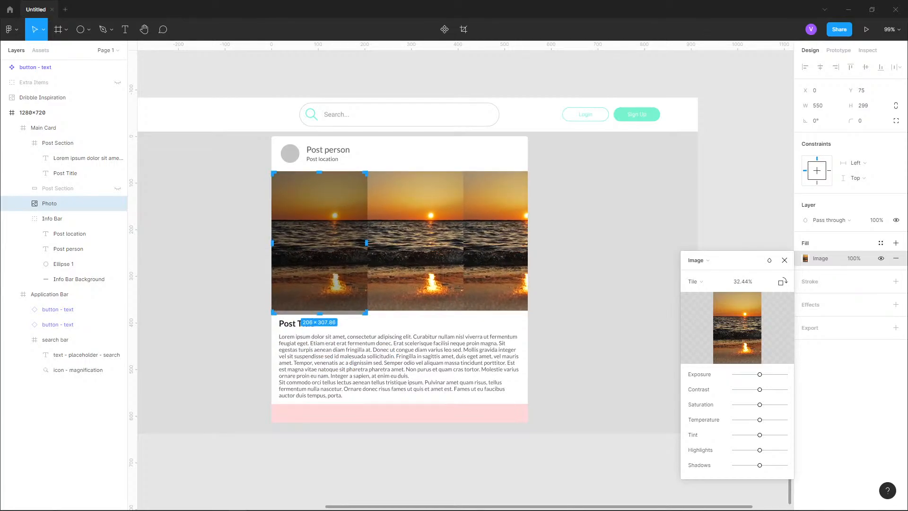
# - Set the Photo's image fill mode back to Fit and close the image settings
pyautogui.click(706, 281)
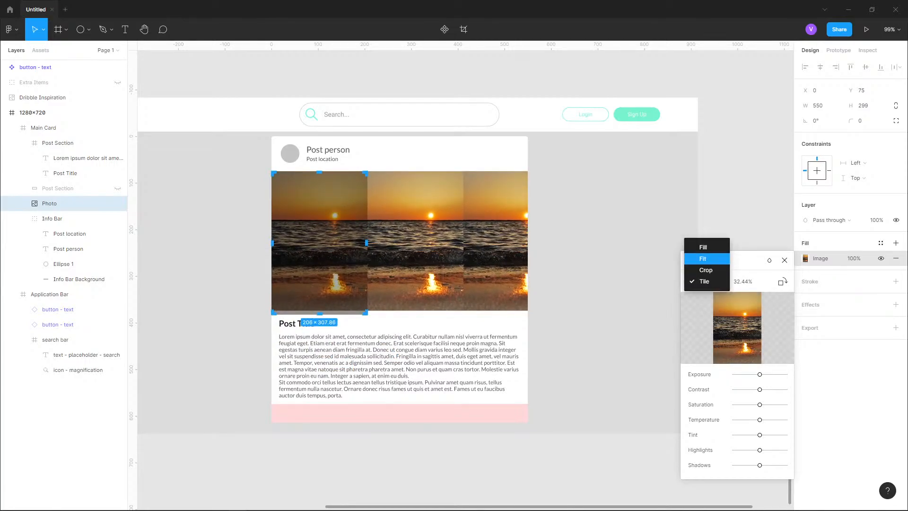
pyautogui.click(704, 259)
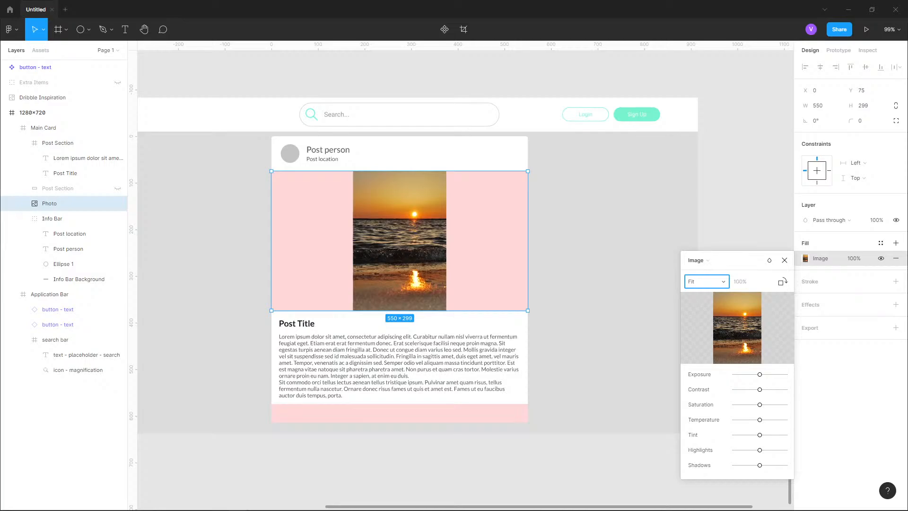
pyautogui.click(784, 260)
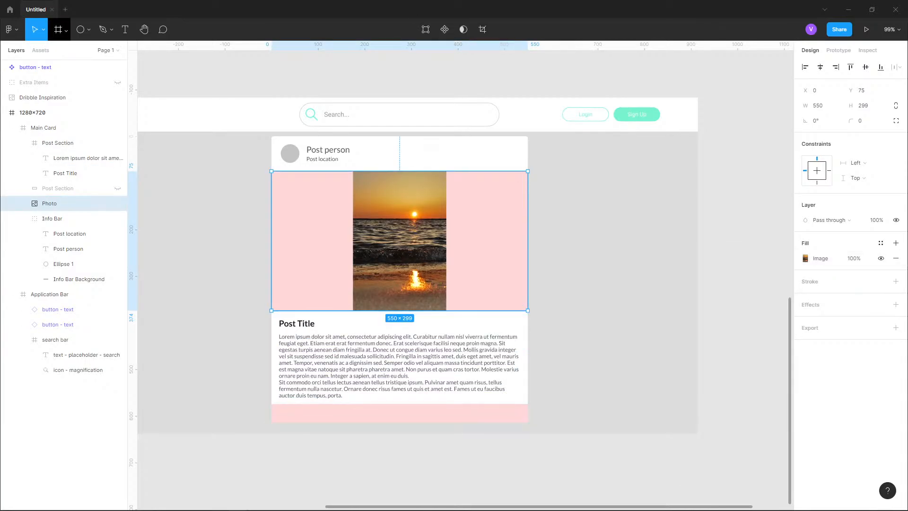
# - Wrap the Photo in a new frame drawn over its 550 × 299 area inside the Main Card
pyautogui.click(65, 29)
pyautogui.click(57, 52)
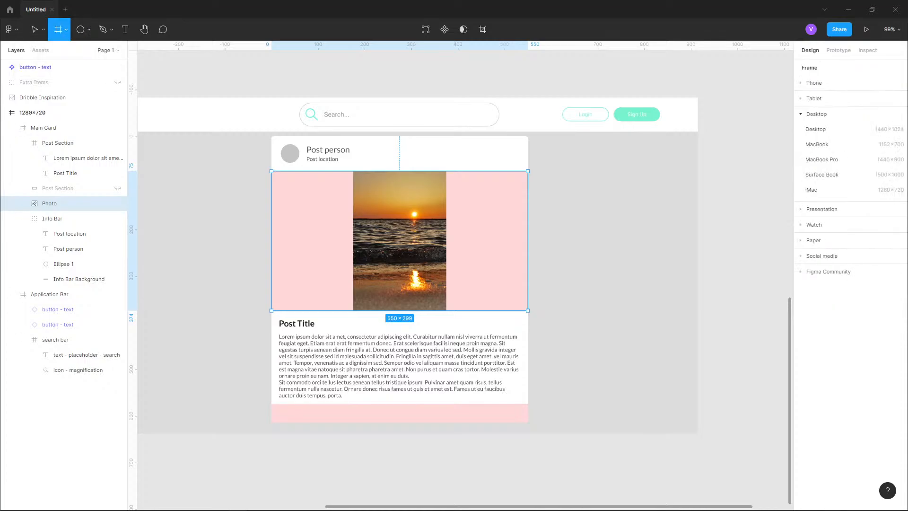
pyautogui.moveTo(271, 170); pyautogui.dragTo(527, 310)
pyautogui.moveTo(272, 171); pyautogui.dragTo(272, 171)
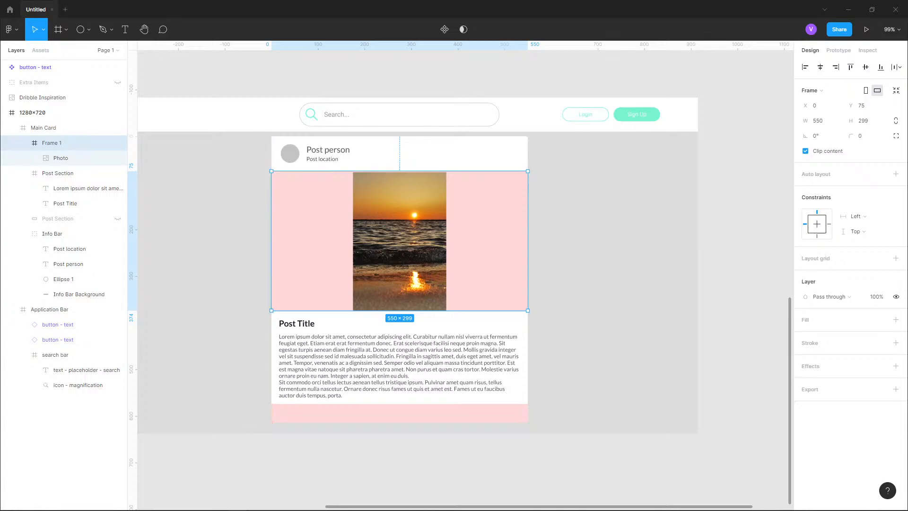
pyautogui.click(70, 158)
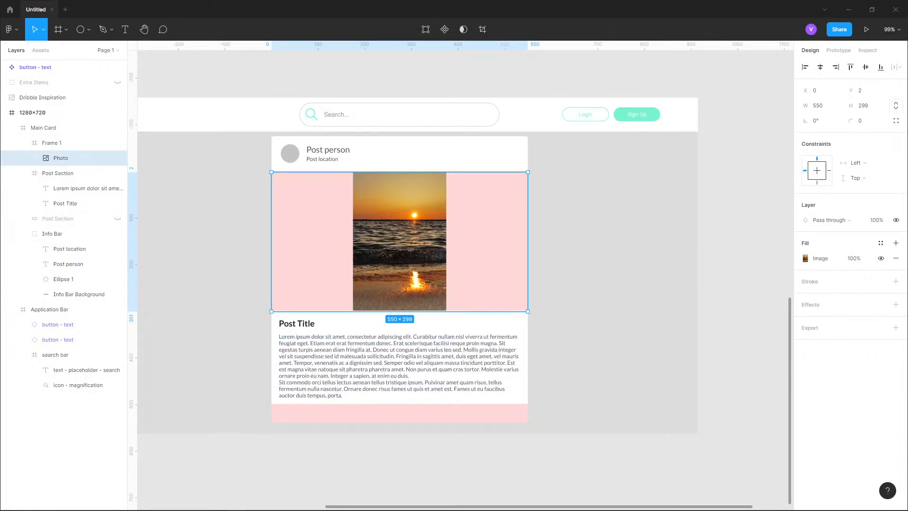
# - Align the Photo to the top of Frame 1 at Y 0, keeping its height at 299
pyautogui.scroll(5, 416, 258)
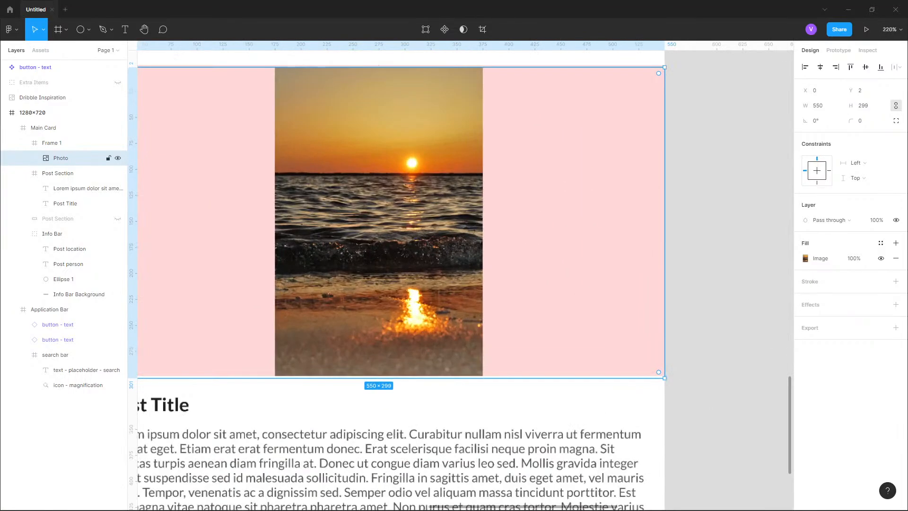
pyautogui.scroll(-1, 477, 241)
pyautogui.moveTo(478, 241); pyautogui.dragTo(540, 288)
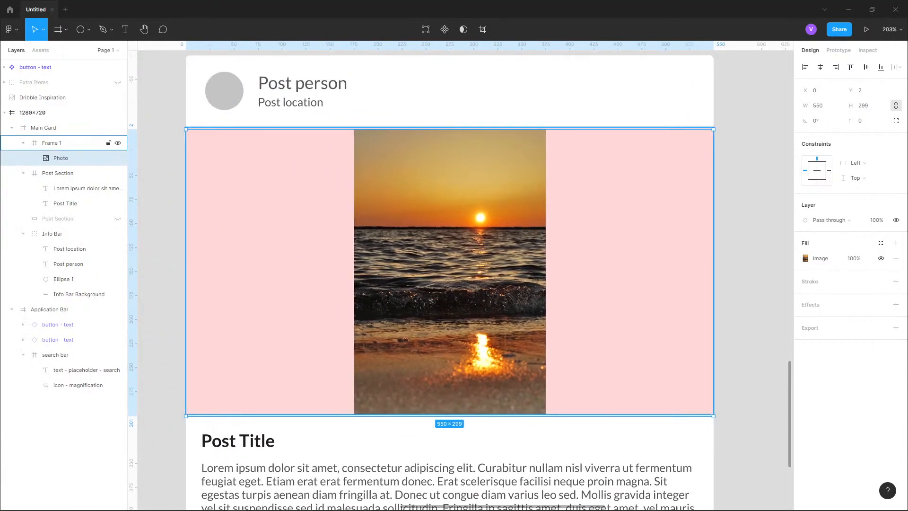
pyautogui.click(52, 143)
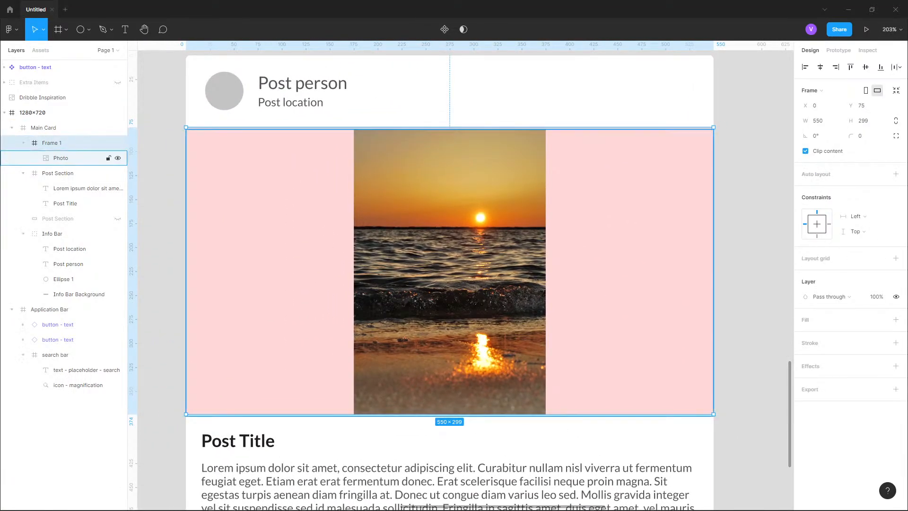
pyautogui.click(71, 158)
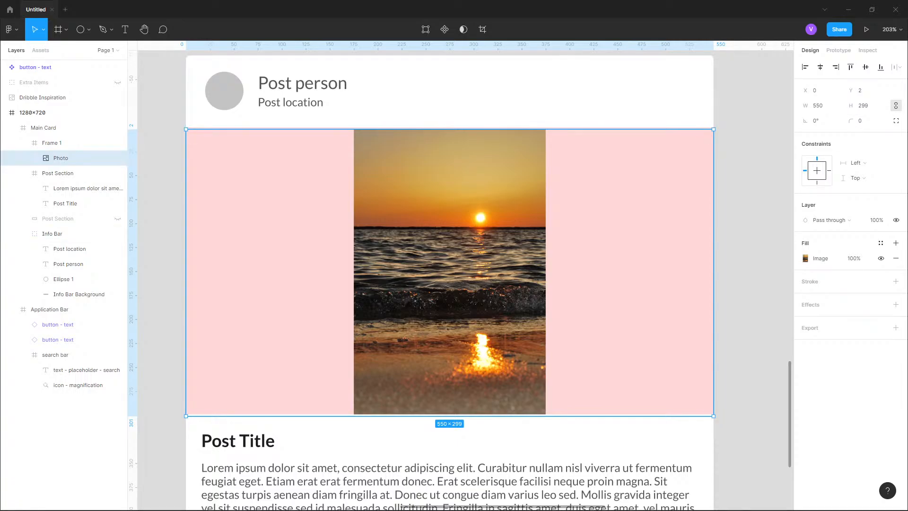
pyautogui.moveTo(449, 129); pyautogui.dragTo(449, 128)
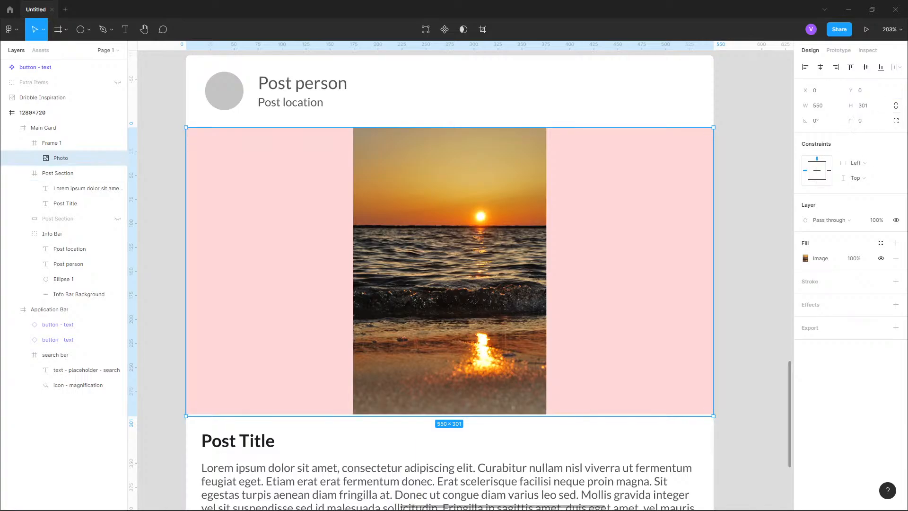
pyautogui.moveTo(449, 416); pyautogui.dragTo(449, 414)
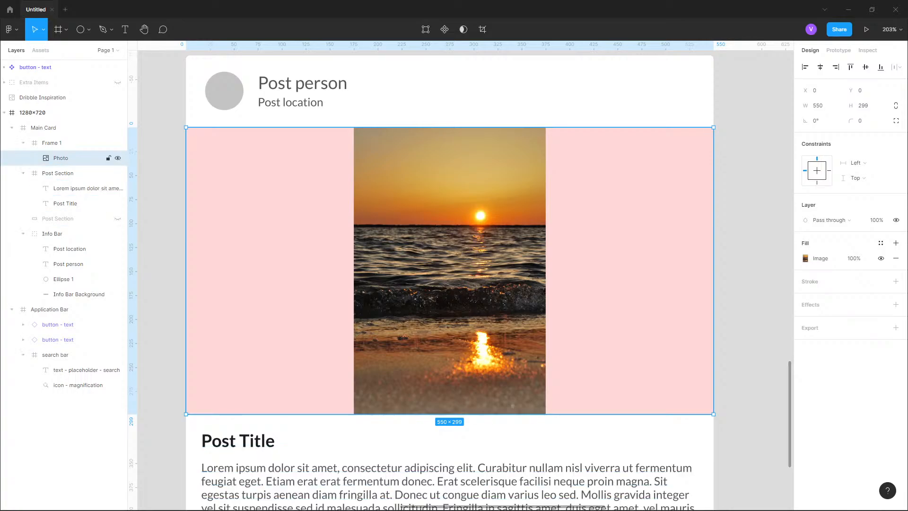
# - Fill Frame 1 with the surface color style
pyautogui.click(71, 142)
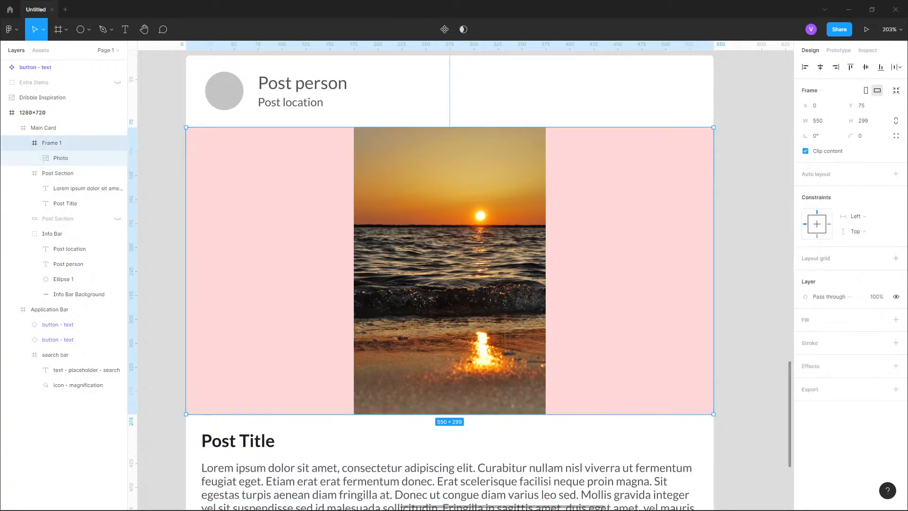
pyautogui.click(881, 320)
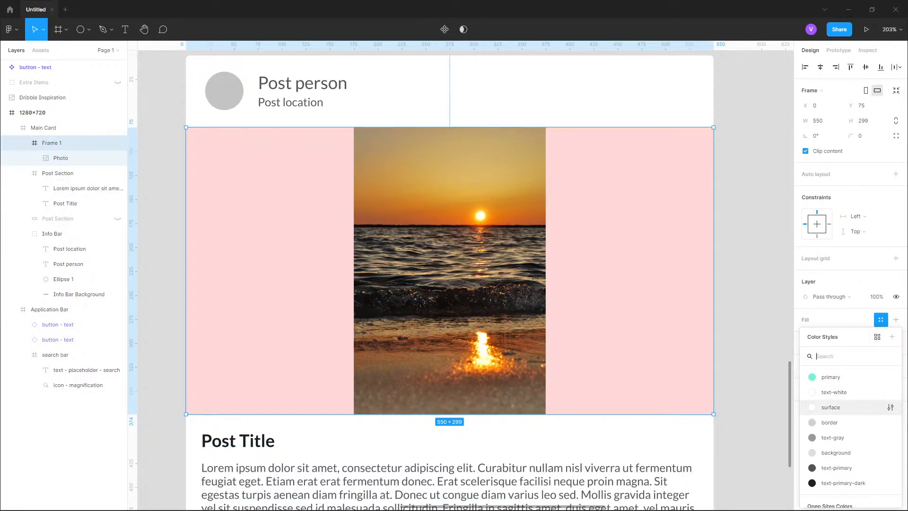
pyautogui.click(831, 407)
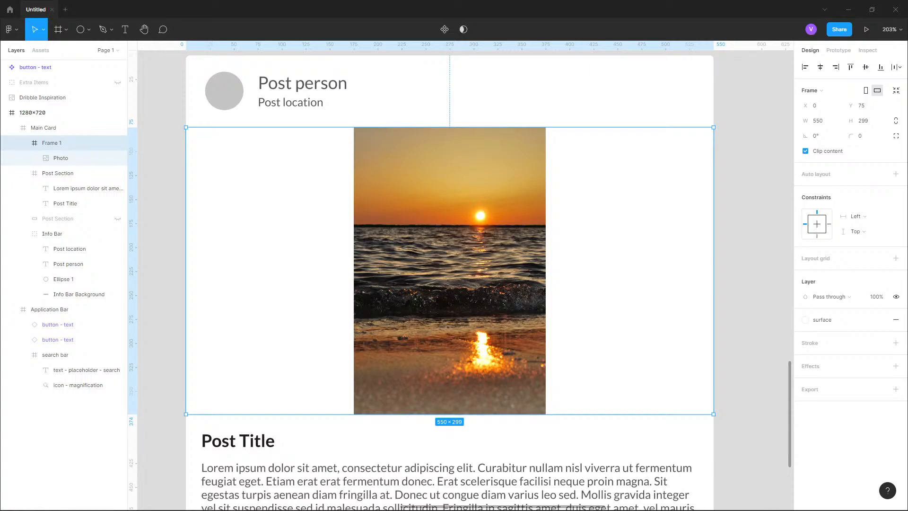
# - Create a new color style named surface-dark from the frame's fill
pyautogui.click(880, 319)
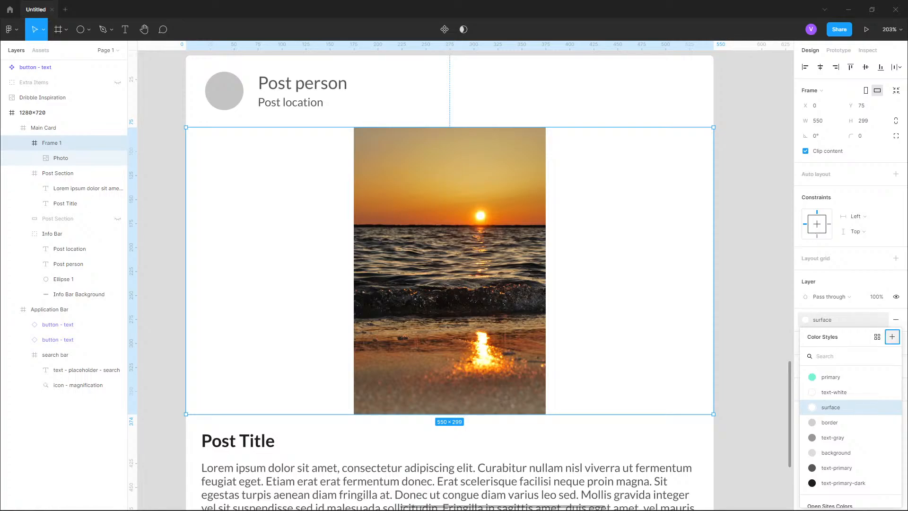
pyautogui.click(891, 337)
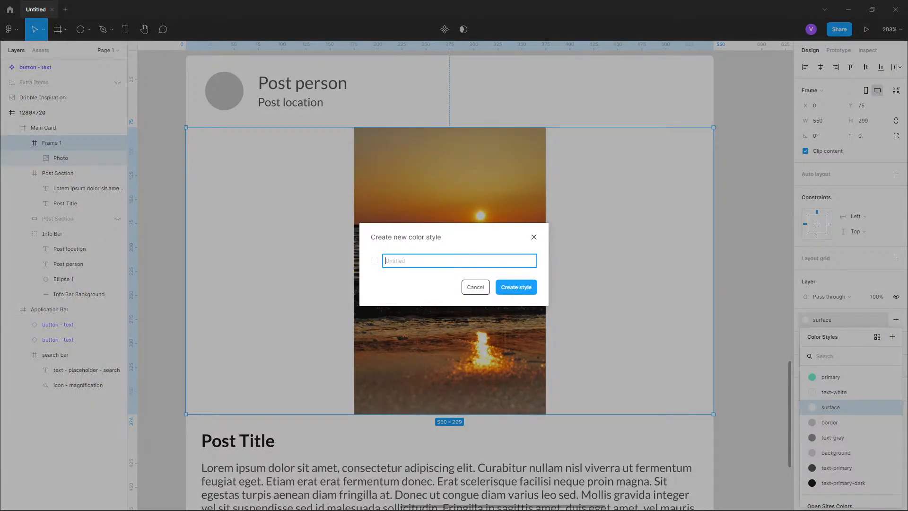
pyautogui.write('surface')
pyautogui.write('-gray')
pyautogui.write('dark')
pyautogui.press('Return')
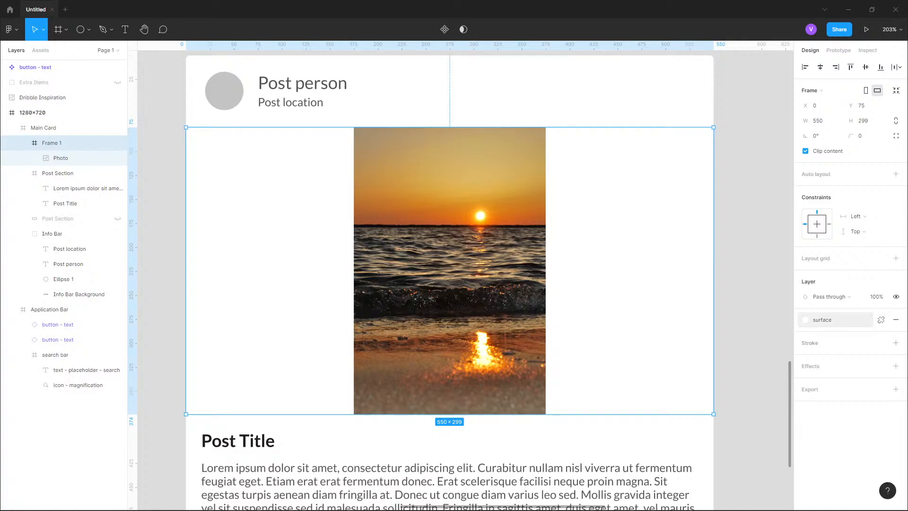
# - Apply surface-dark to Frame 1 and edit the style's colour to black 000000
pyautogui.click(822, 320)
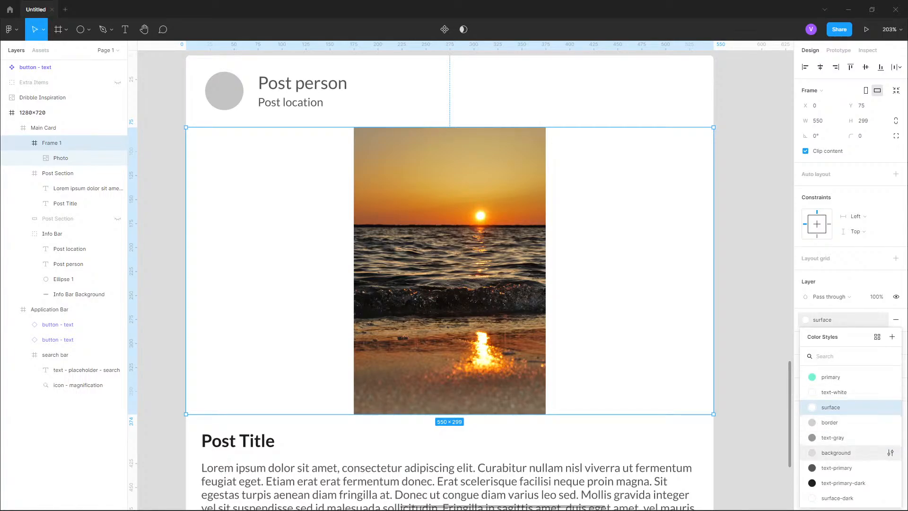
pyautogui.scroll(-2, 844, 438)
pyautogui.click(844, 403)
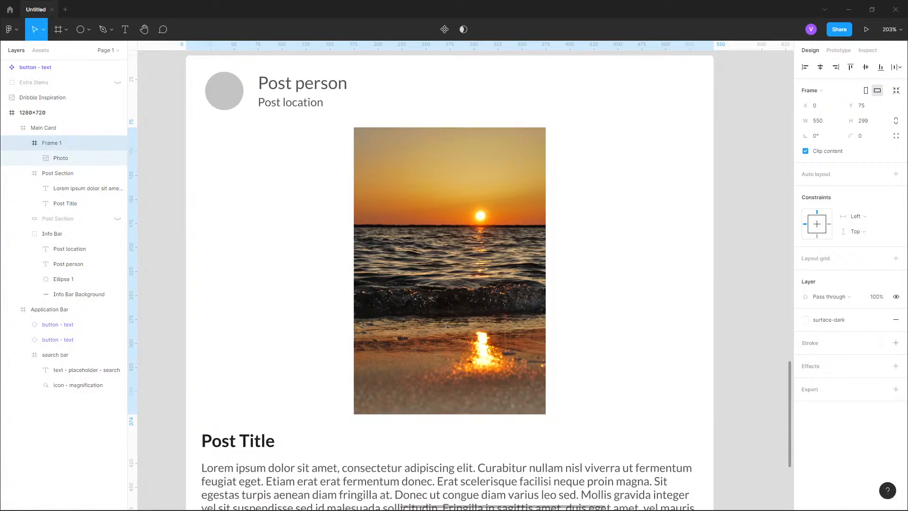
pyautogui.click(828, 320)
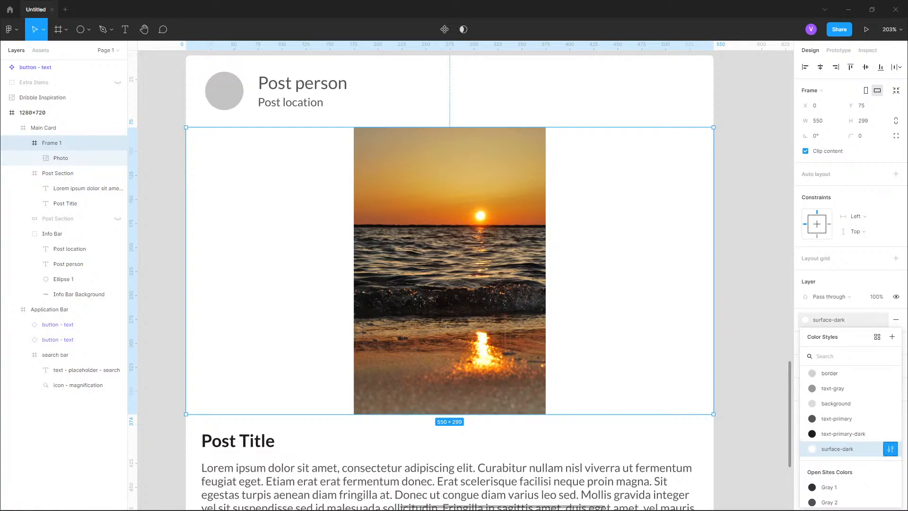
pyautogui.click(890, 449)
pyautogui.click(697, 491)
pyautogui.moveTo(573, 273); pyautogui.dragTo(572, 387)
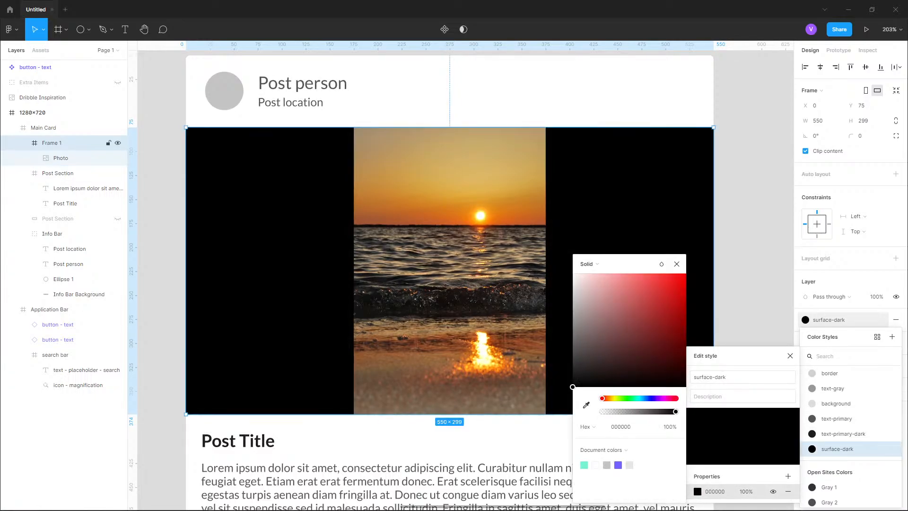
# - Undo and redo the fill change, reapplying the surface-dark style to Frame 1
pyautogui.scroll(-4, 573, 169)
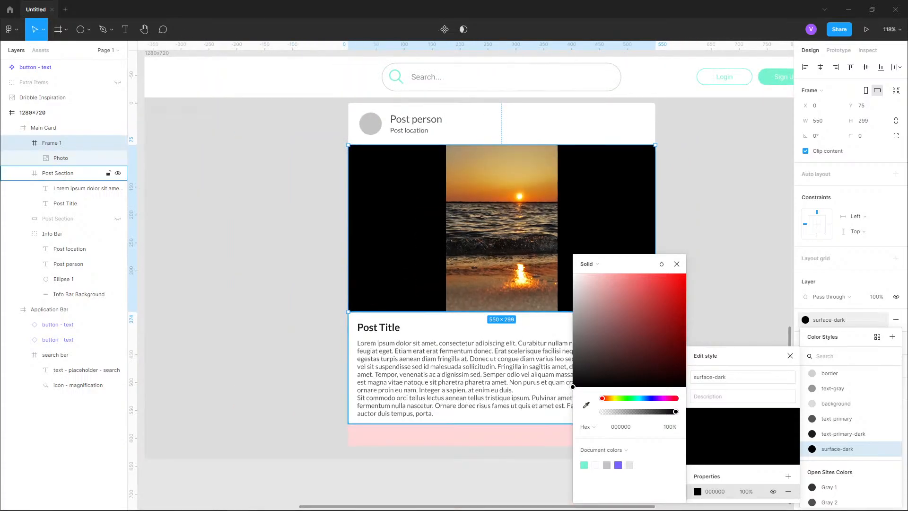
pyautogui.press('Escape')
pyautogui.hotkey('ctrl', 'z')
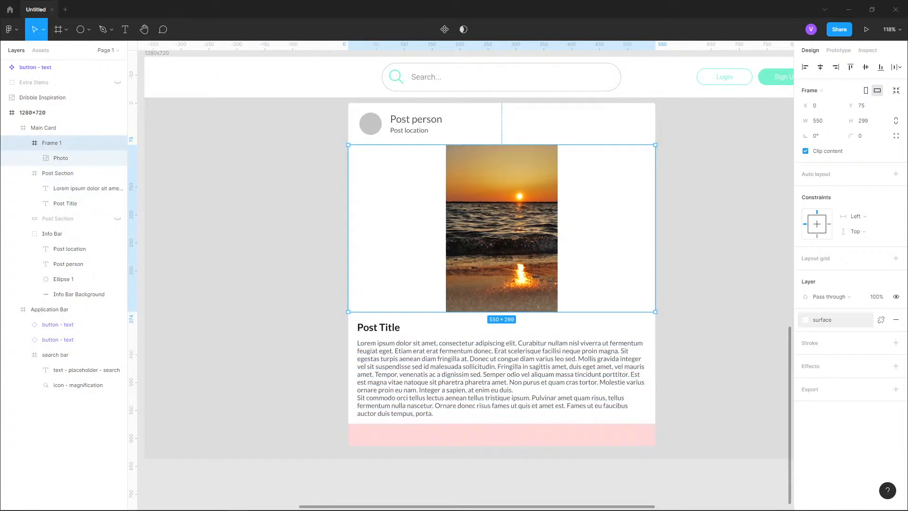
pyautogui.hotkey('ctrl', 'shift', 'z')
pyautogui.click(822, 319)
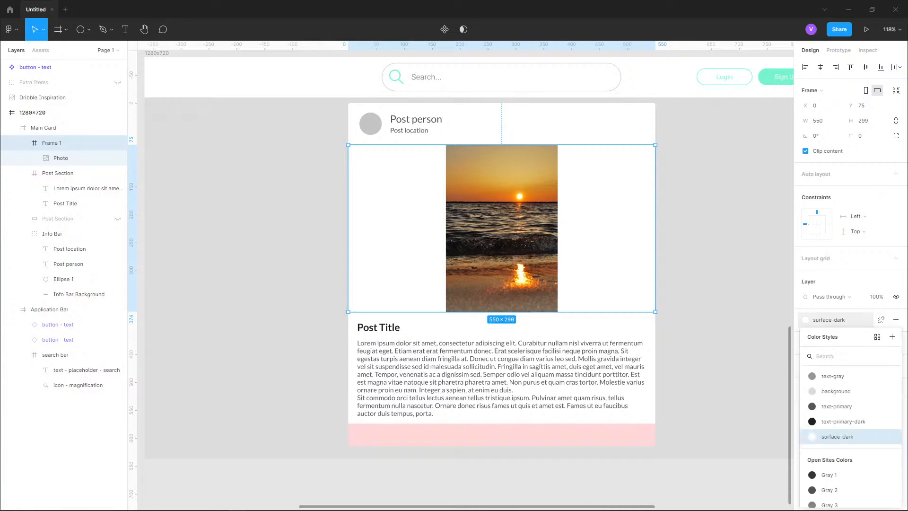
pyautogui.click(836, 436)
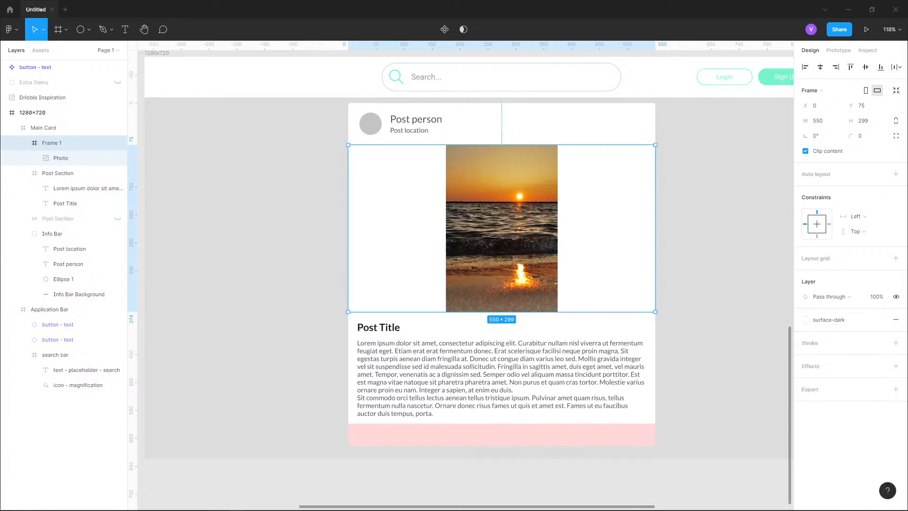
# - Try adjusting the surface-dark style colour, then undo the adjustment
pyautogui.click(828, 320)
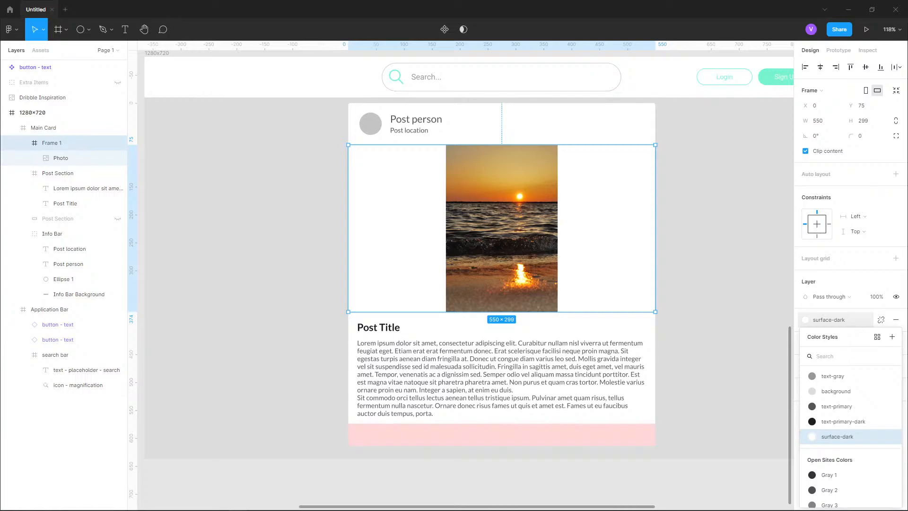
pyautogui.scroll(1, 846, 440)
pyautogui.click(890, 448)
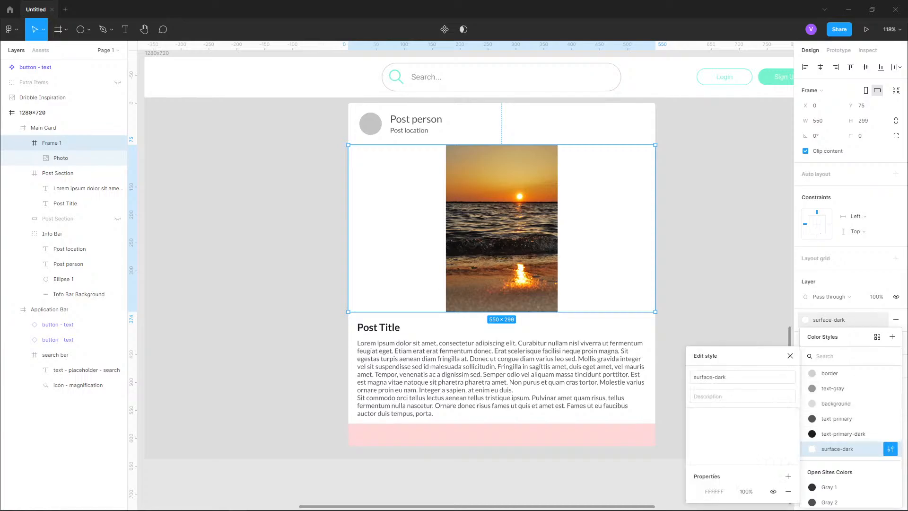
pyautogui.click(697, 491)
pyautogui.moveTo(524, 371); pyautogui.dragTo(528, 371)
pyautogui.hotkey('ctrl', 'z')
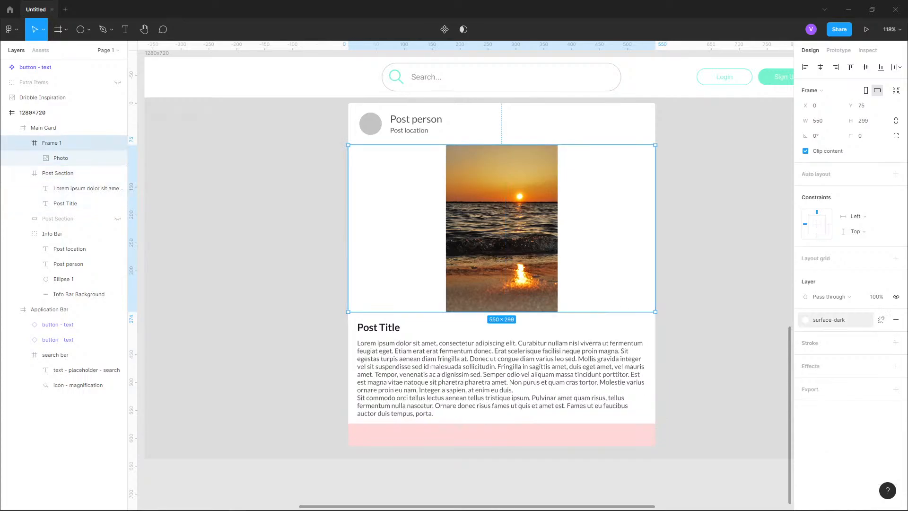
# - Set the surface-dark colour to DCDCDC by sampling the Login button with the eyedropper
pyautogui.click(805, 320)
pyautogui.click(890, 437)
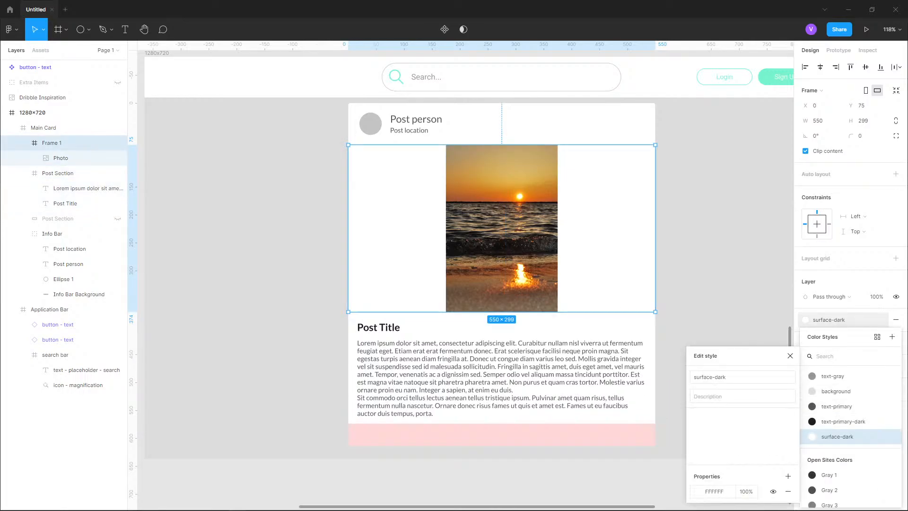
pyautogui.click(698, 491)
pyautogui.moveTo(649, 347); pyautogui.dragTo(573, 385)
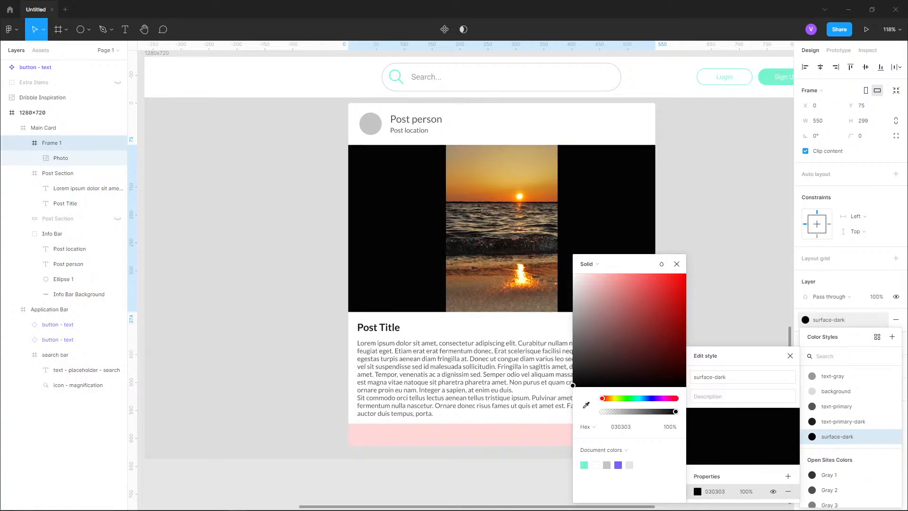
pyautogui.click(587, 405)
pyautogui.click(748, 86)
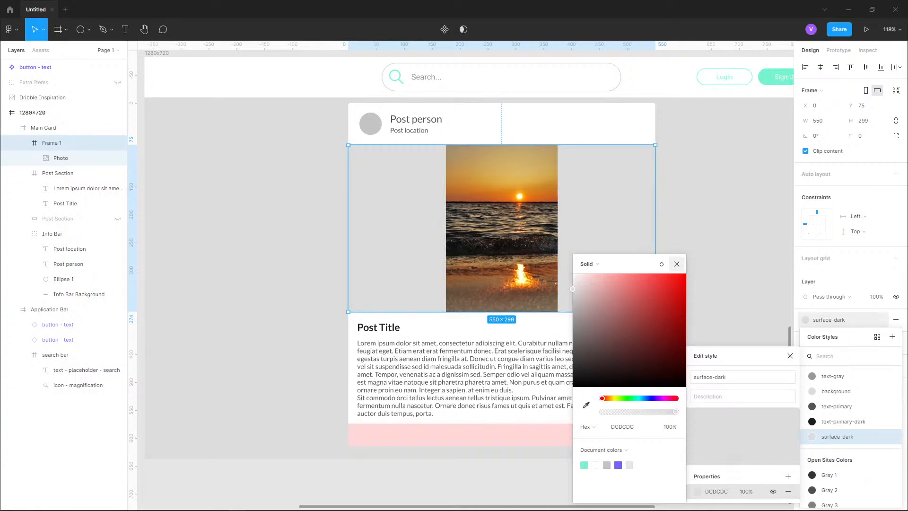
pyautogui.click(676, 263)
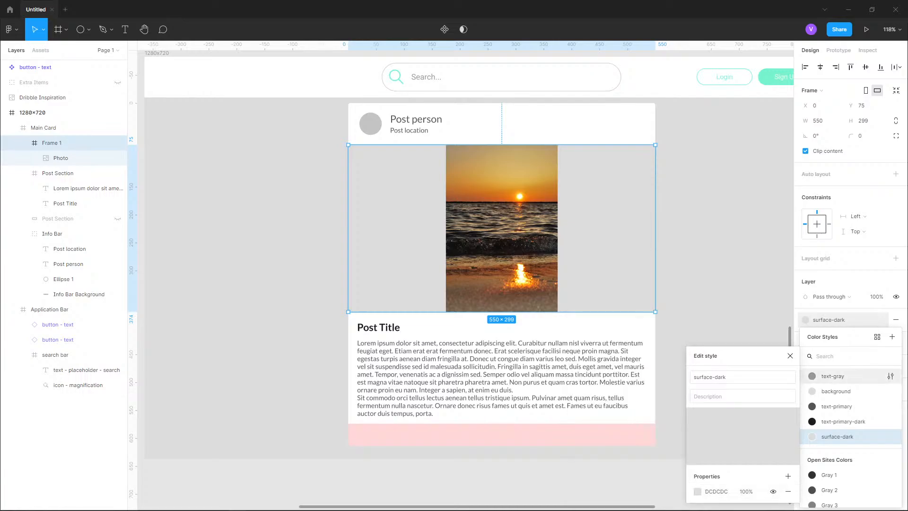
# - Undo the last three surface-dark style changes and close the style panels
pyautogui.hotkey('ctrl', 'z')
pyautogui.hotkey('ctrl', 'z')
pyautogui.hotkey('ctrl', 'z')
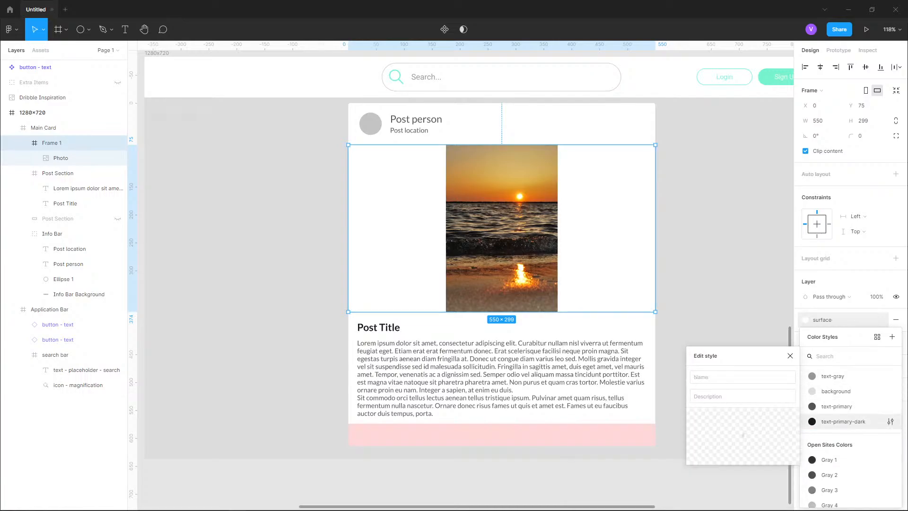
pyautogui.scroll(1, 851, 423)
pyautogui.click(890, 405)
pyautogui.press('Escape')
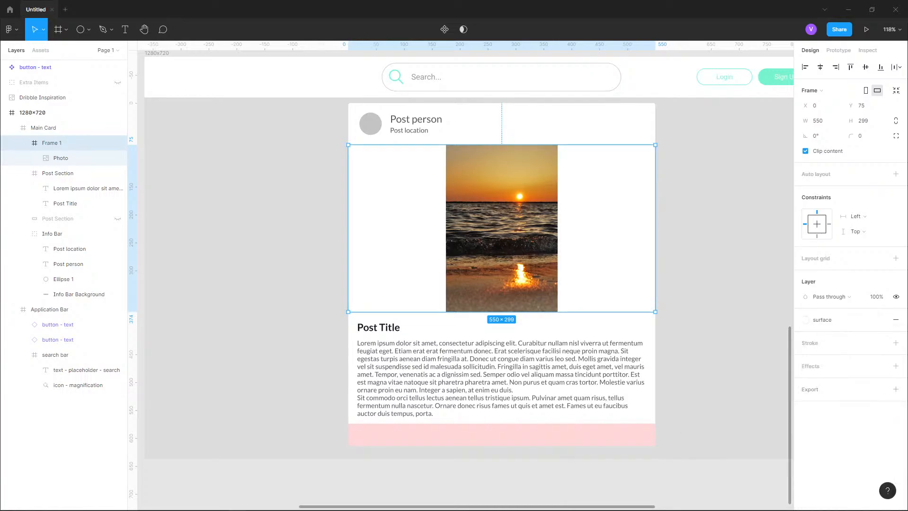
pyautogui.press('Escape')
# - Set the image scaling of the Photo layer inside Frame 1 to Fill
pyautogui.moveTo(501, 255); pyautogui.dragTo(466, 300)
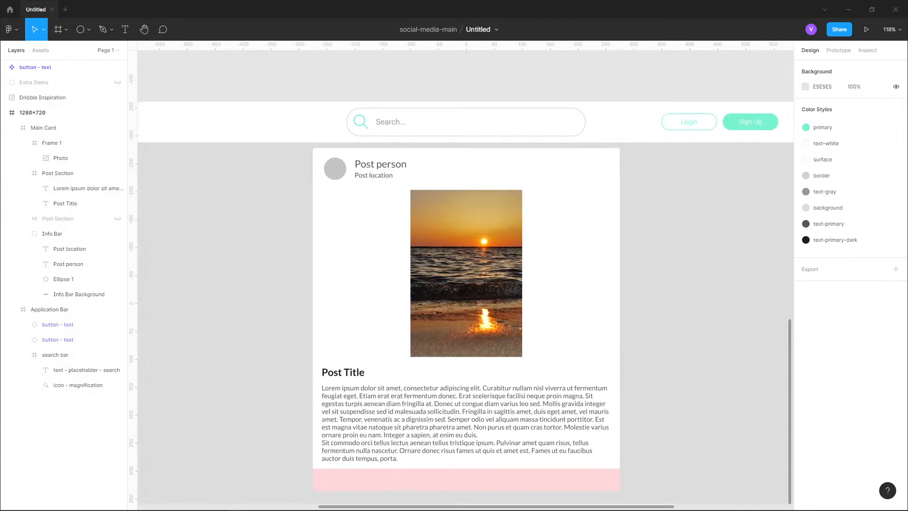
pyautogui.doubleClick(465, 300)
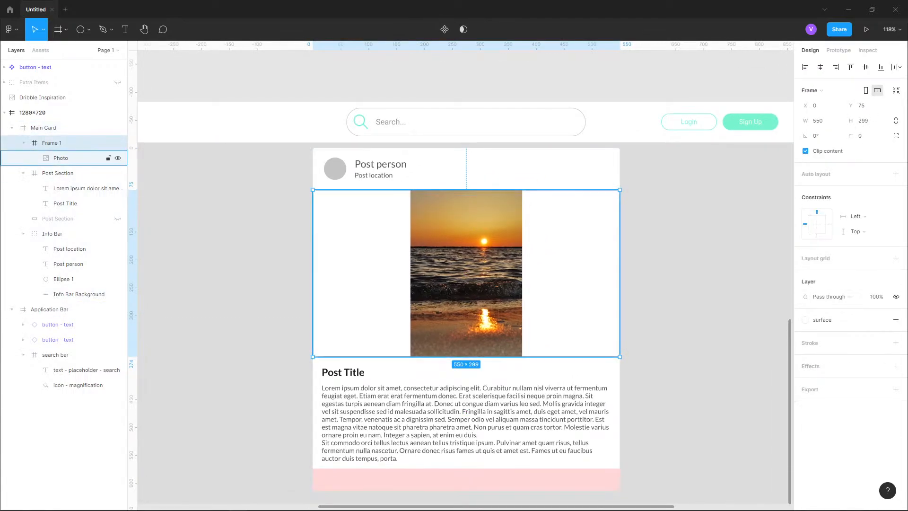
pyautogui.click(66, 157)
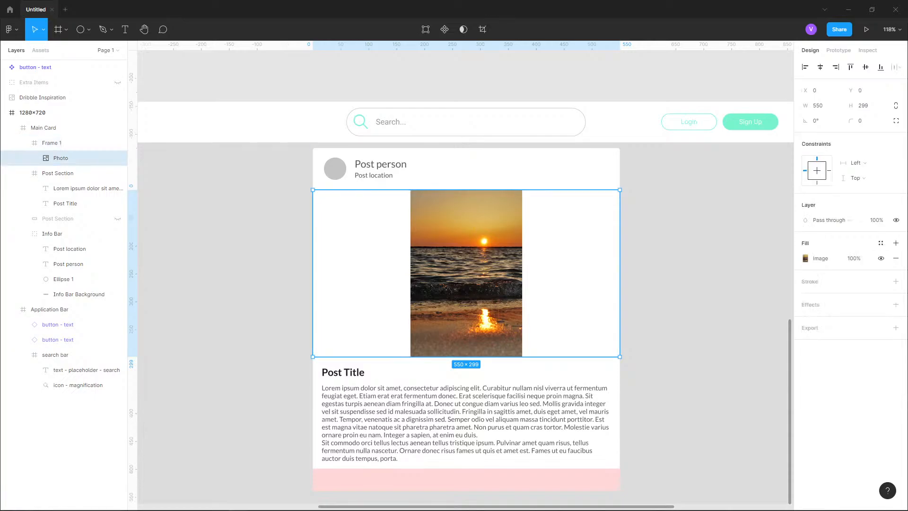
pyautogui.click(805, 259)
pyautogui.click(706, 282)
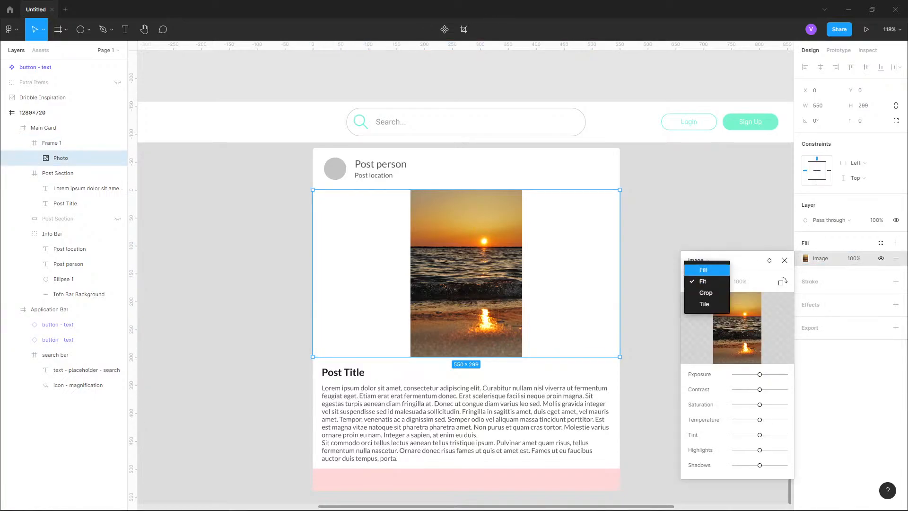
pyautogui.click(704, 269)
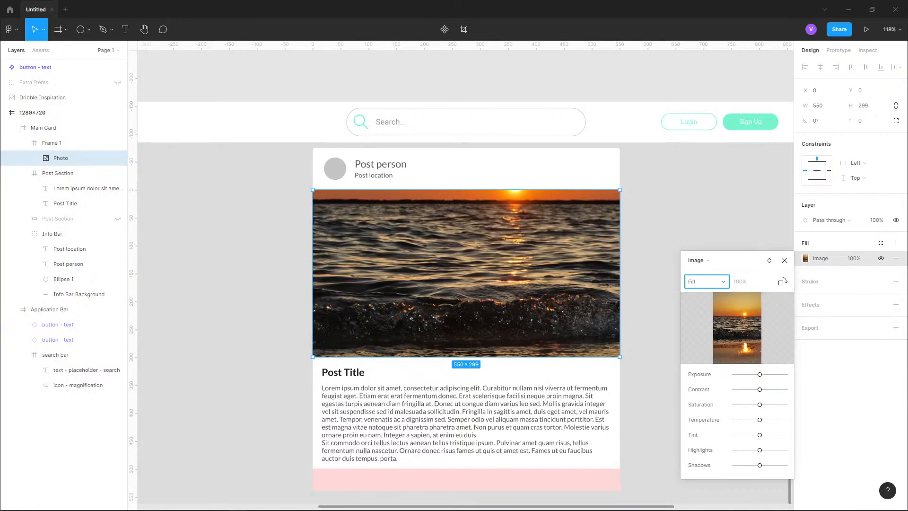
# - Switch the photo's image scaling to Crop and crop it by moving the top and bottom edges upward
pyautogui.click(706, 281)
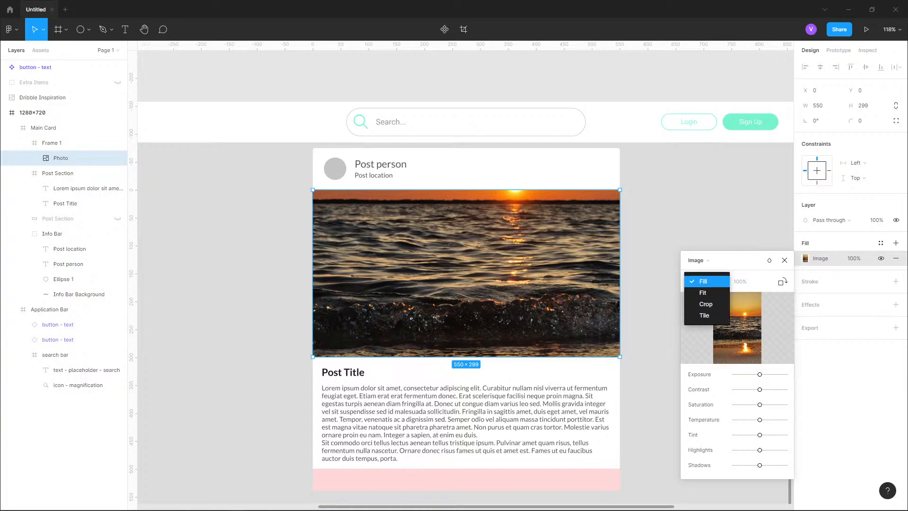
pyautogui.click(706, 281)
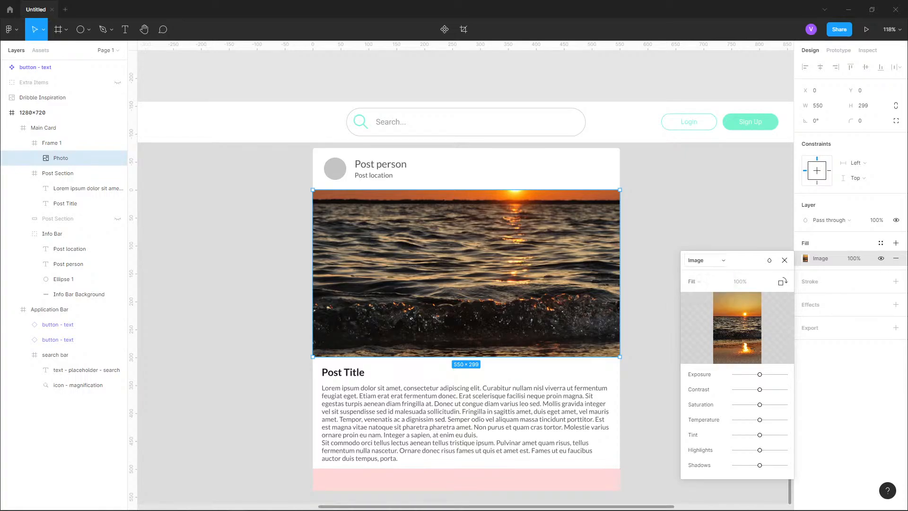
pyautogui.click(706, 281)
pyautogui.click(705, 304)
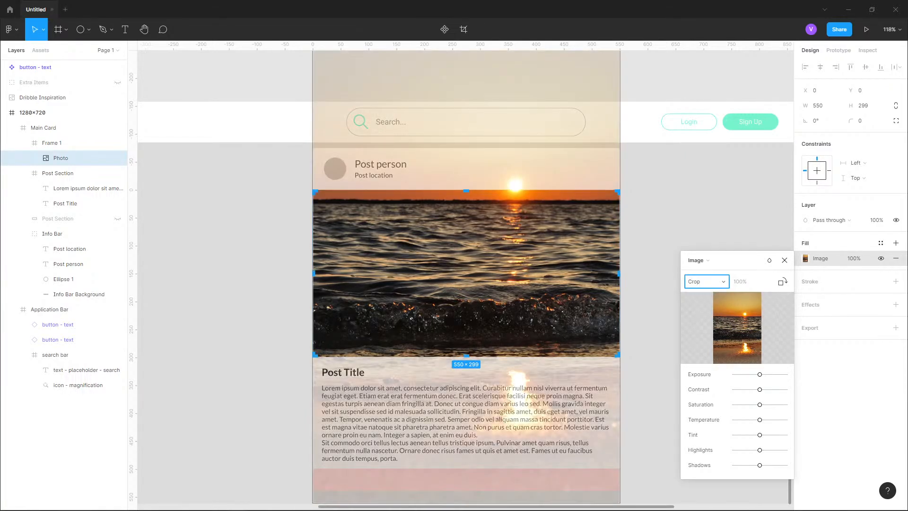
pyautogui.moveTo(466, 191); pyautogui.dragTo(466, 126)
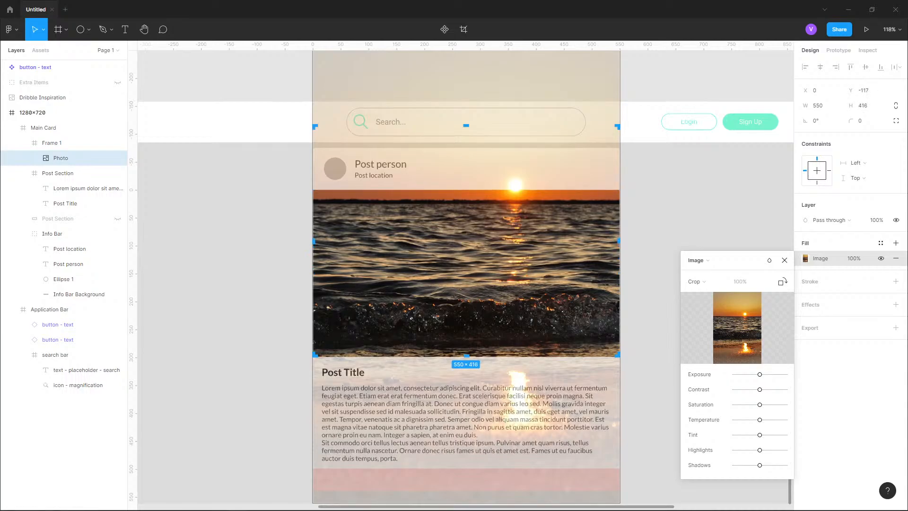
pyautogui.moveTo(466, 354); pyautogui.dragTo(466, 287)
pyautogui.press('Return')
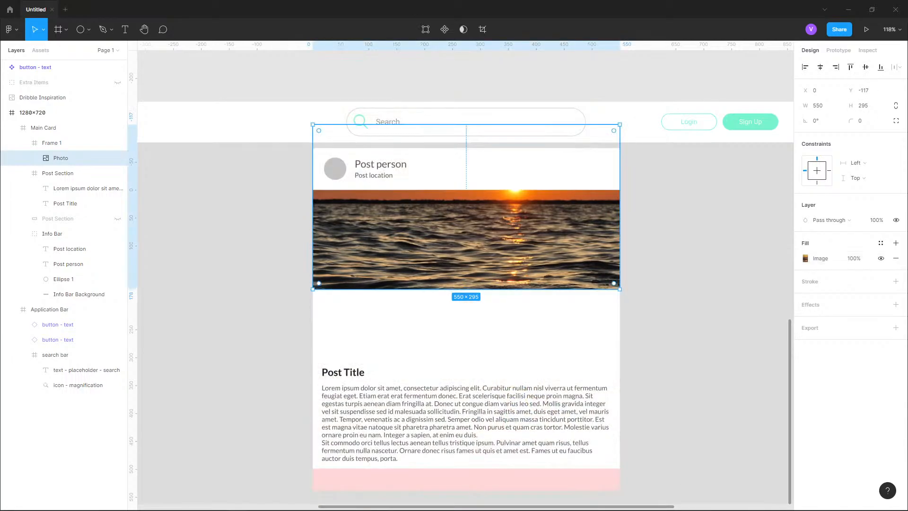
# - Nudge the cropped photo to Y 0 and resize its height to 299 within the frame
pyautogui.hotkey('shift', 'Down')
pyautogui.hotkey('shift', 'Down')
pyautogui.hotkey('shift', 'Down')
pyautogui.hotkey('shift', 'Down')
pyautogui.hotkey('shift', 'Down')
pyautogui.hotkey('shift', 'Down')
pyautogui.hotkey('shift', 'Down')
pyautogui.hotkey('shift', 'Down')
pyautogui.hotkey('shift', 'Down')
pyautogui.hotkey('shift', 'Down')
pyautogui.hotkey('shift', 'Down')
pyautogui.hotkey('shift', 'Down')
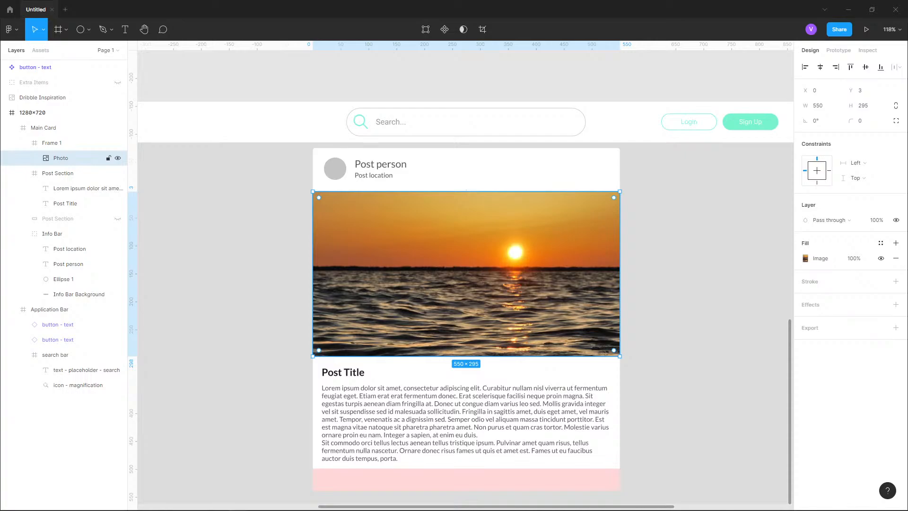
pyautogui.press('Up')
pyautogui.press('Up')
pyautogui.press('Up')
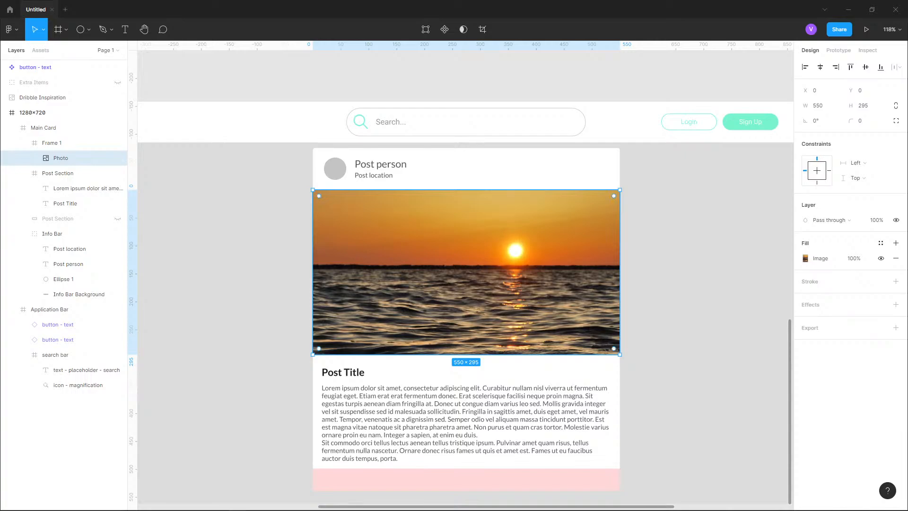
pyautogui.hotkey('ctrl', 'Down')
pyautogui.hotkey('ctrl', 'Down')
pyautogui.hotkey('ctrl', 'Down')
pyautogui.hotkey('ctrl', 'Down')
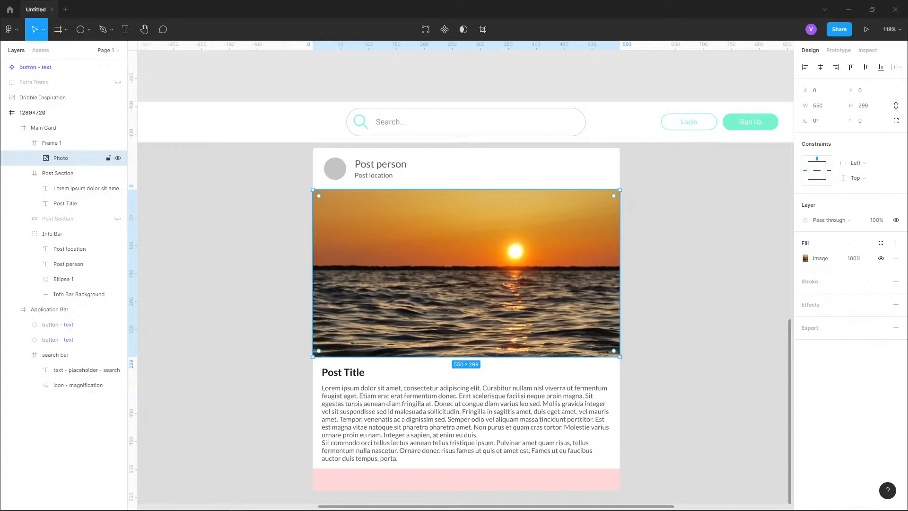
# - Rename Frame 1 as Photo
pyautogui.hotkey('shift', 'Return')
pyautogui.hotkey('ctrl', 'r')
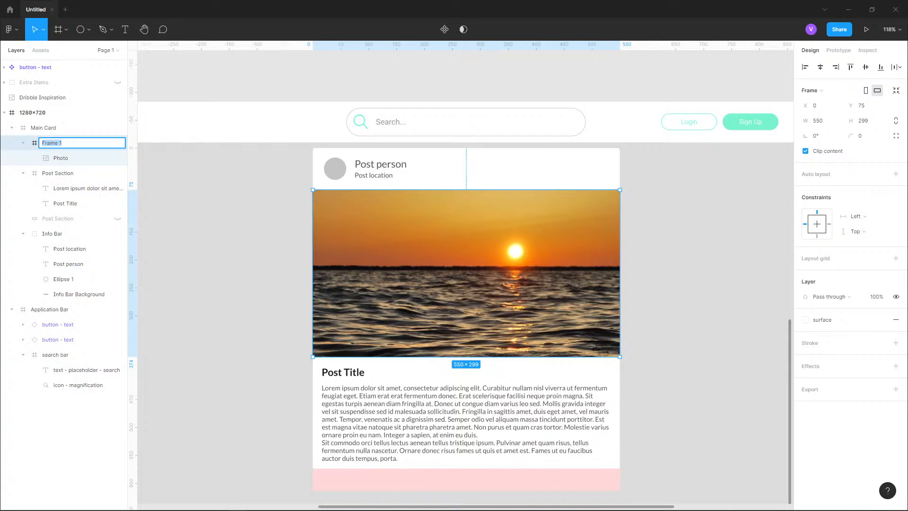
pyautogui.write('Photo')
pyautogui.press('Return')
pyautogui.press('Tab')
# - Rename the Post Section frame as Post
pyautogui.hotkey('ctrl', 'r')
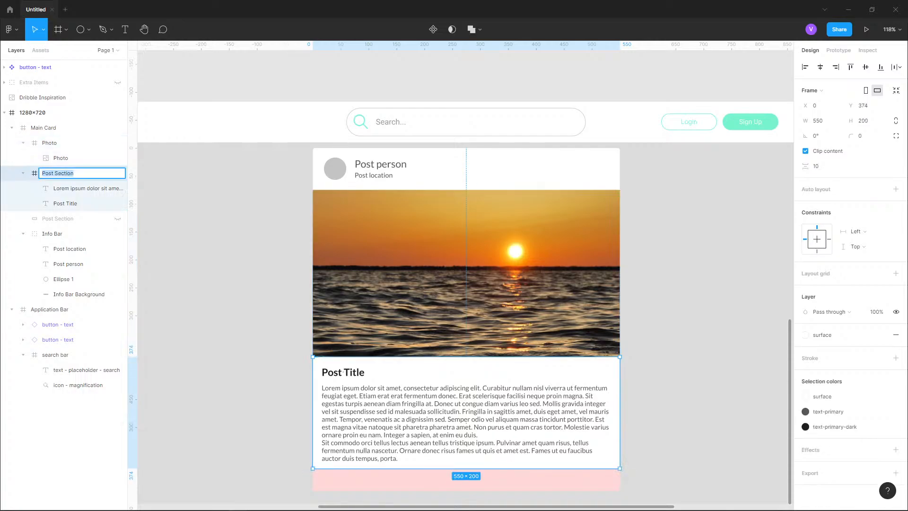
pyautogui.write('Post')
pyautogui.press('Return')
pyautogui.press('Escape')
# - Select the Info Bar's avatar ellipse and search Unsplash for random guy photos
pyautogui.scroll(-1, 465, 283)
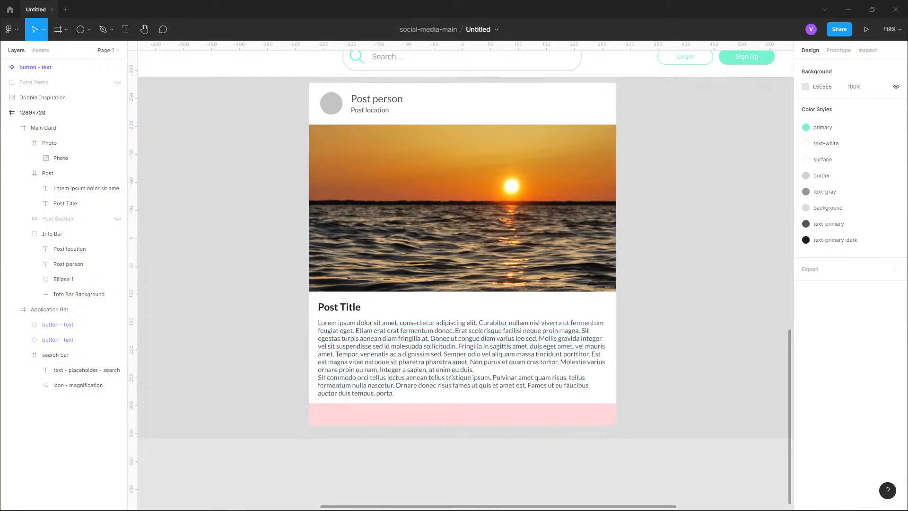
pyautogui.scroll(-2, 266, 362)
pyautogui.moveTo(604, 70); pyautogui.dragTo(673, 63)
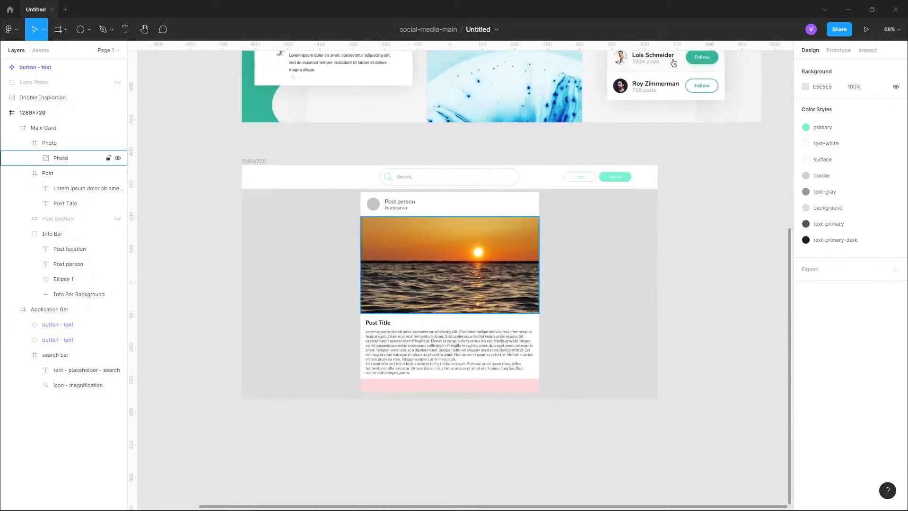
pyautogui.scroll(5, 373, 199)
pyautogui.click(450, 204)
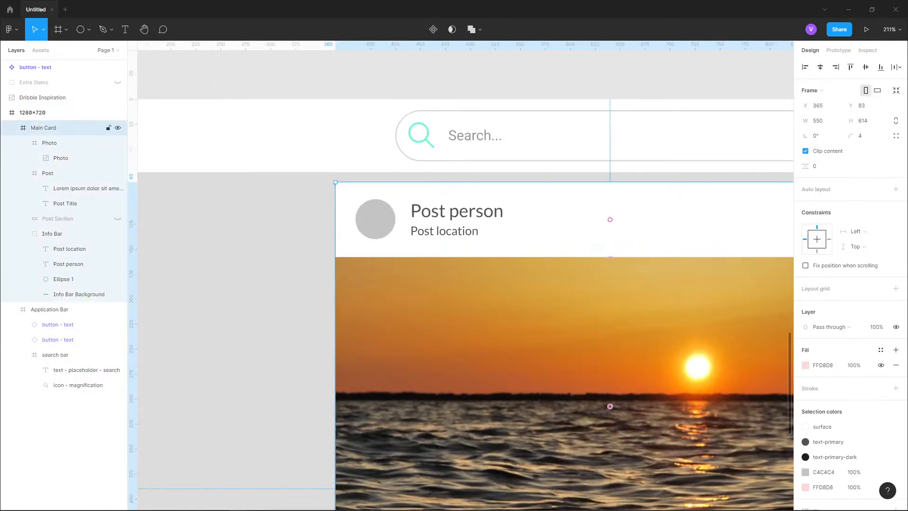
pyautogui.doubleClick(375, 219)
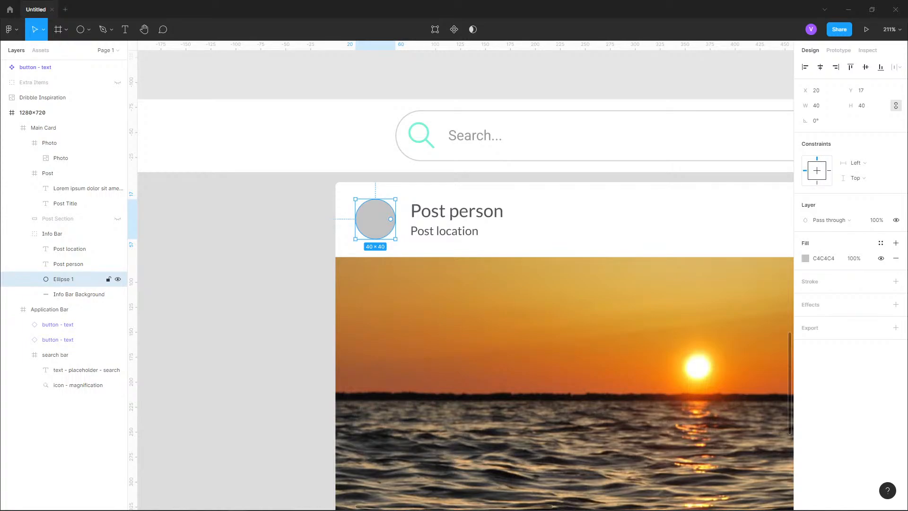
pyautogui.press('alt')
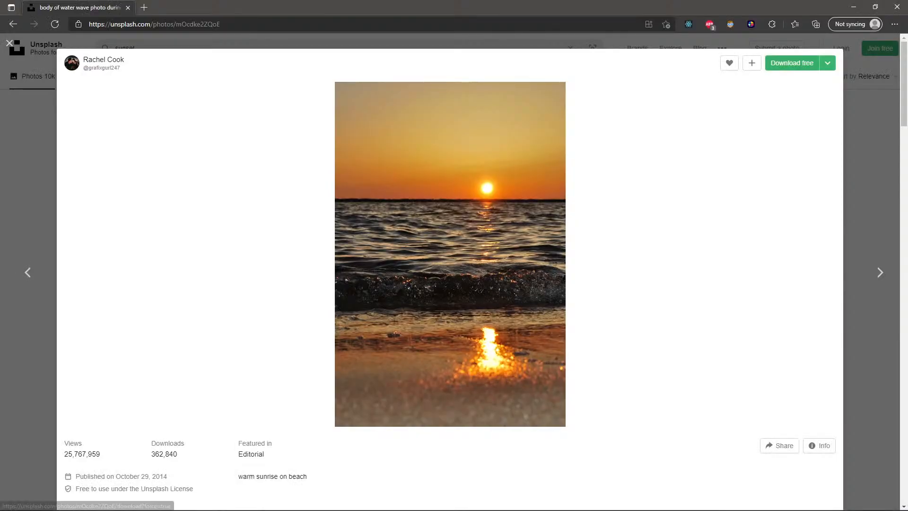
pyautogui.hotkey('alt', 'Left')
pyautogui.click(137, 49)
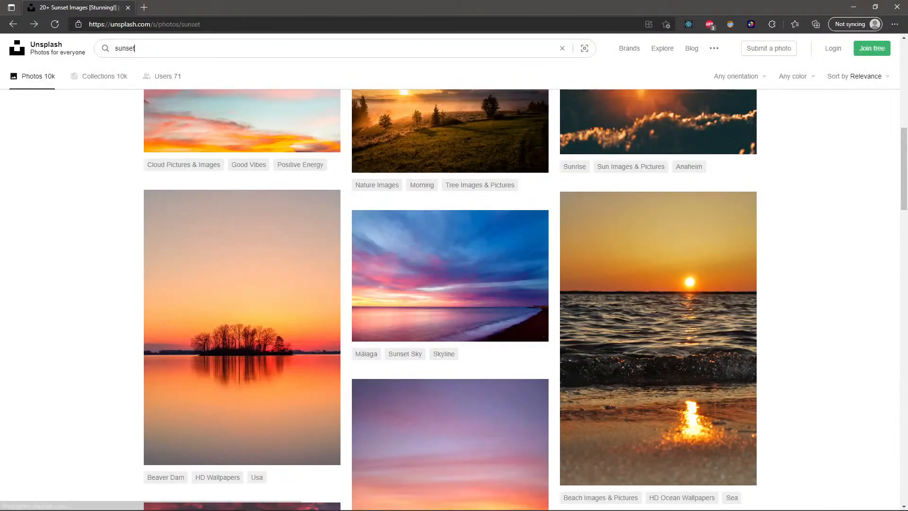
pyautogui.hotkey('ctrl', 'a')
pyautogui.write('random guy')
pyautogui.press('Return')
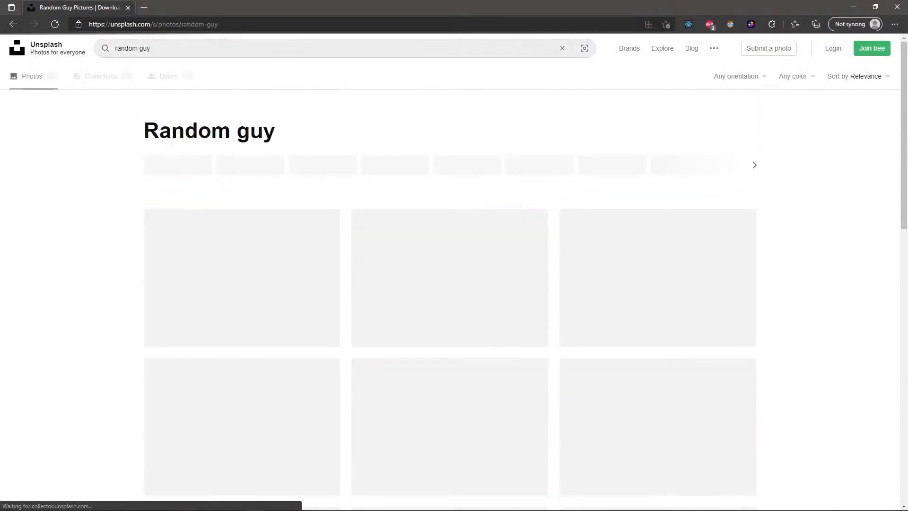
pyautogui.scroll(-3, 463, 162)
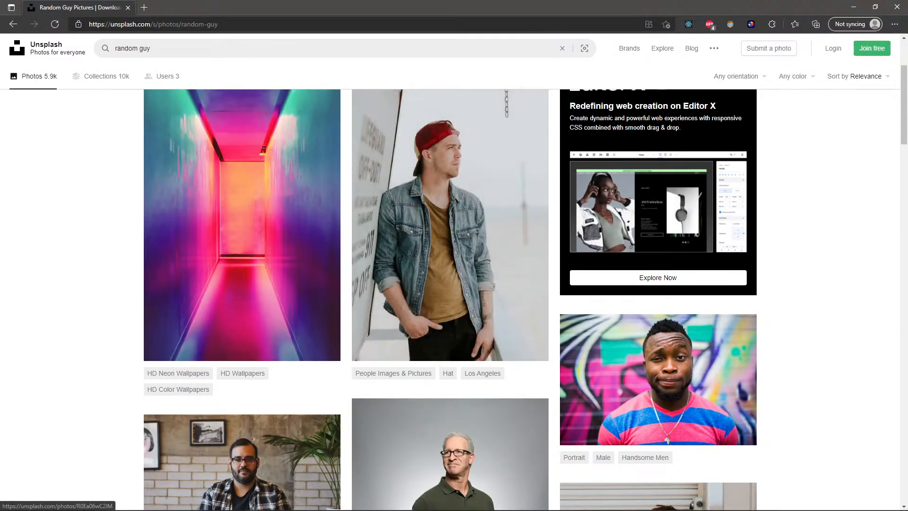
pyautogui.click(853, 7)
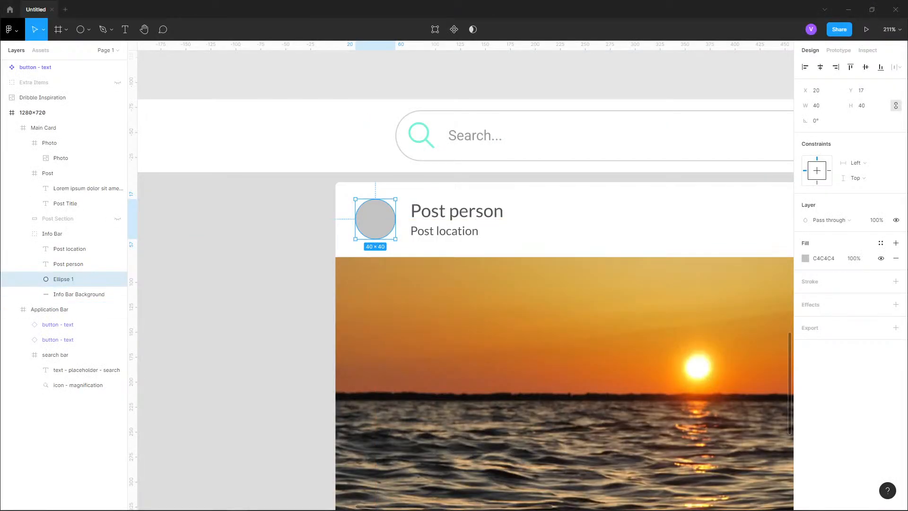
# - Fill the avatar ellipse with a portrait photo
pyautogui.click(9, 29)
pyautogui.moveTo(28, 159)
pyautogui.moveTo(121, 156)
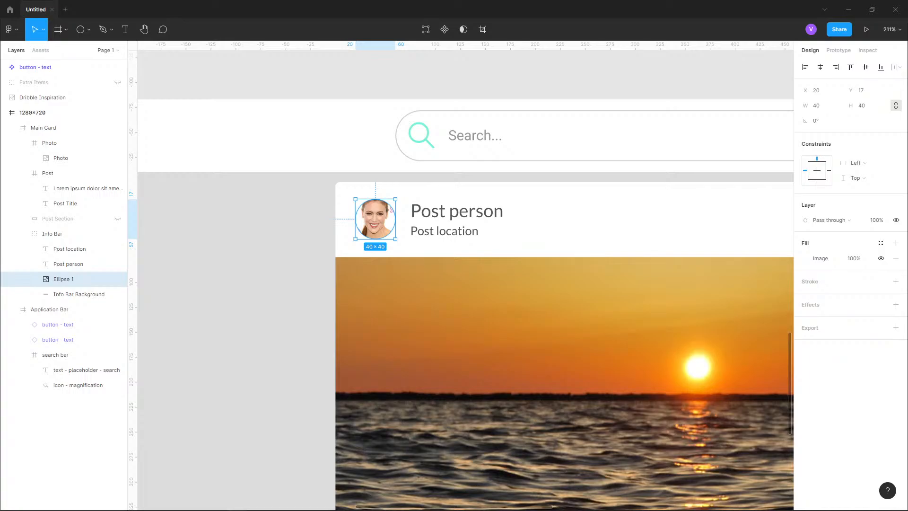
# - Compare the avatar with the profile pictures in the Dribbble inspiration
pyautogui.click(246, 222)
pyautogui.moveTo(246, 222); pyautogui.dragTo(198, 207)
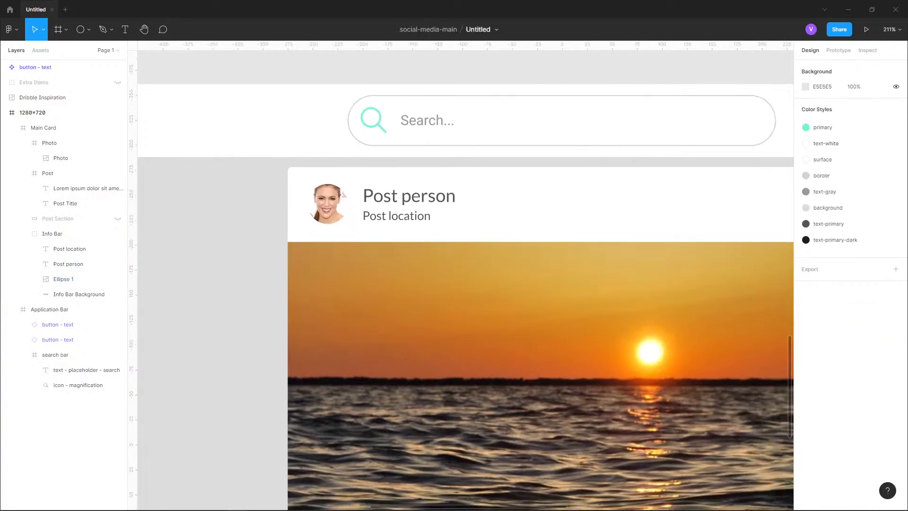
pyautogui.doubleClick(402, 203)
pyautogui.doubleClick(327, 204)
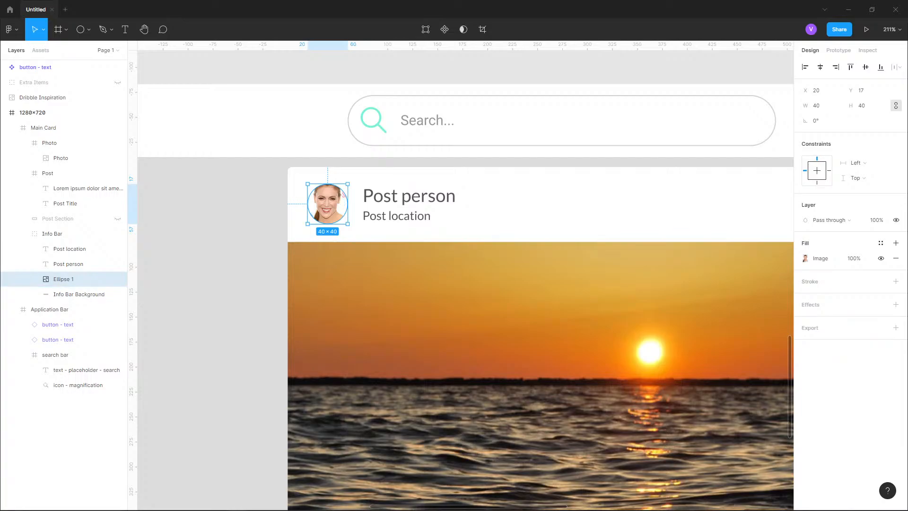
pyautogui.click(253, 215)
pyautogui.scroll(-3, 214, 300)
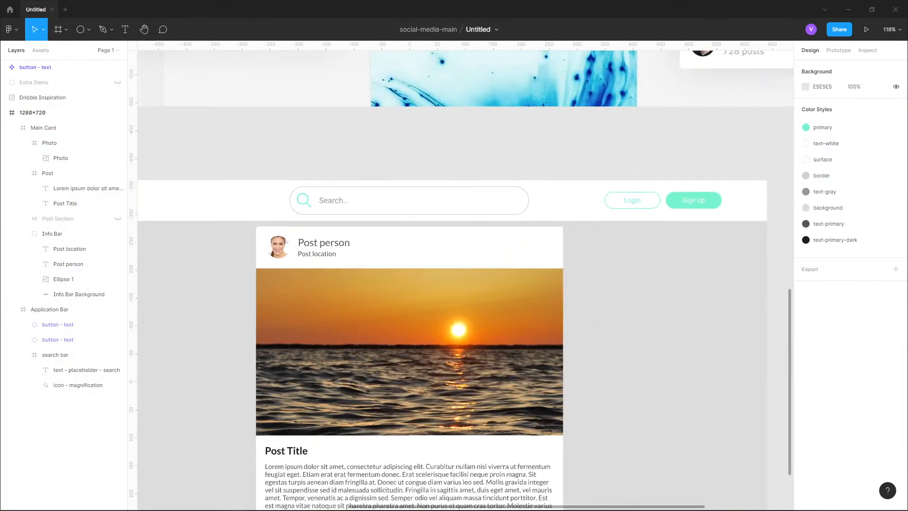
pyautogui.scroll(8, 215, 300)
pyautogui.scroll(4, 215, 300)
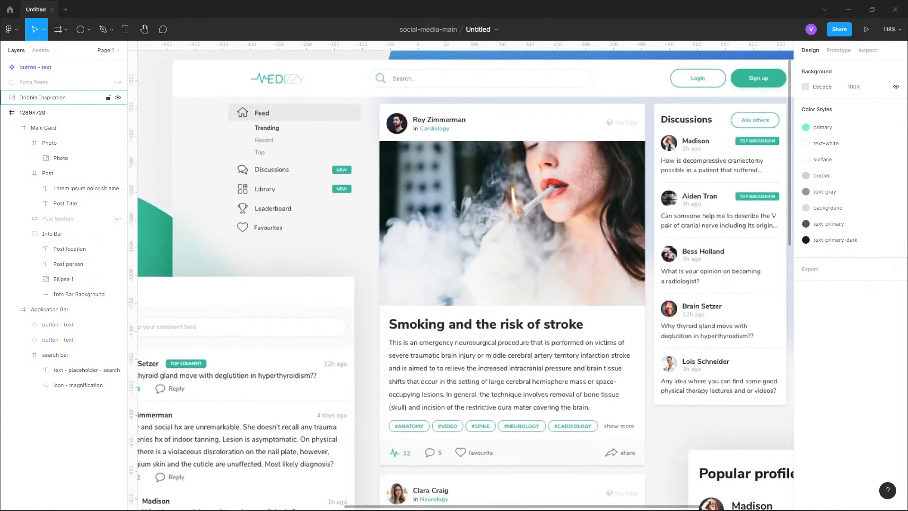
pyautogui.scroll(-5, 410, 283)
pyautogui.scroll(6, 407, 265)
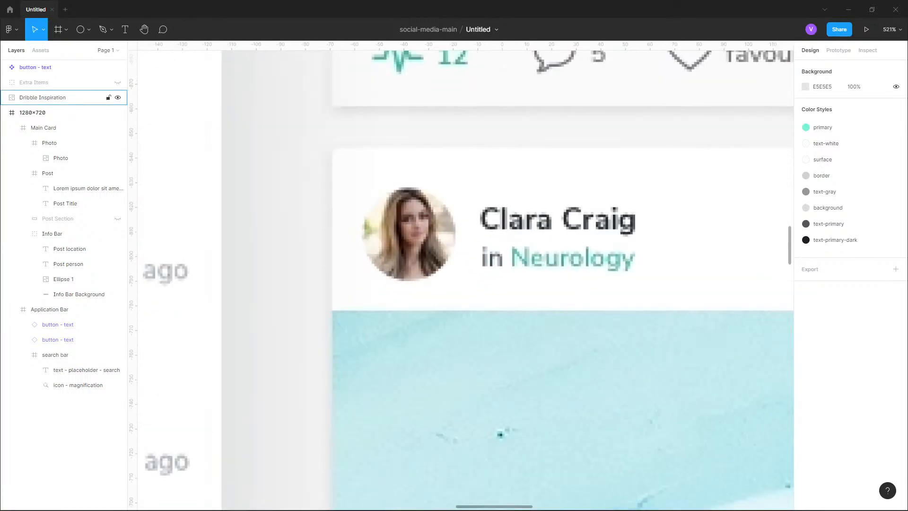
pyautogui.scroll(-5, 482, 216)
pyautogui.scroll(-10, 481, 216)
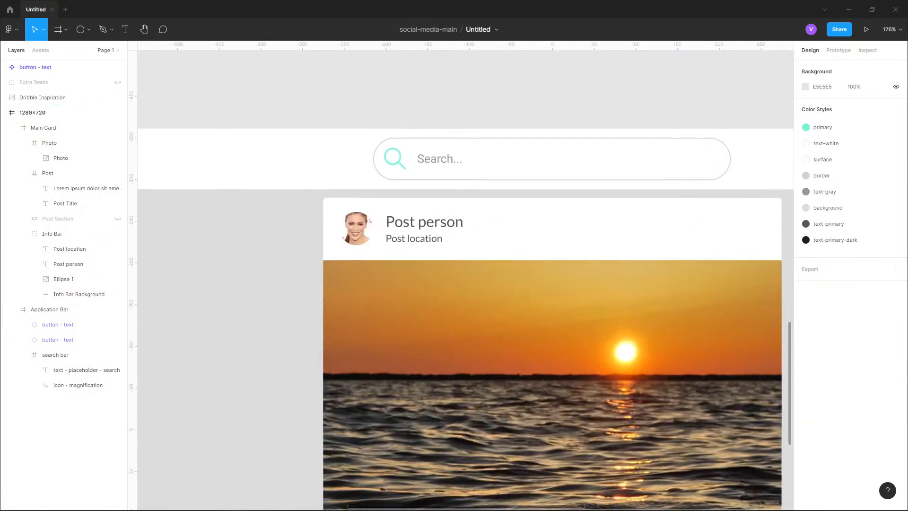
pyautogui.scroll(-1, 481, 216)
# - Select the Info Bar's avatar ellipse and add a stroke to it
pyautogui.doubleClick(481, 216)
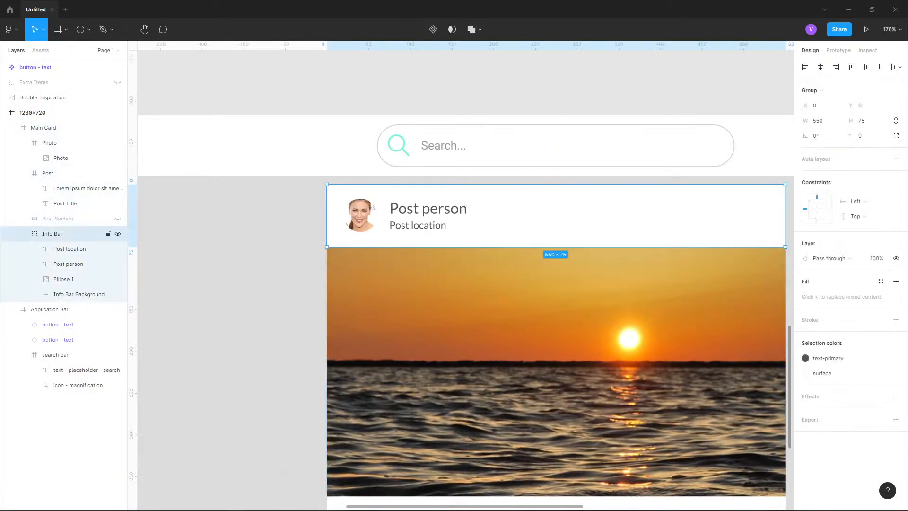
pyautogui.scroll(5, 358, 219)
pyautogui.click(61, 279)
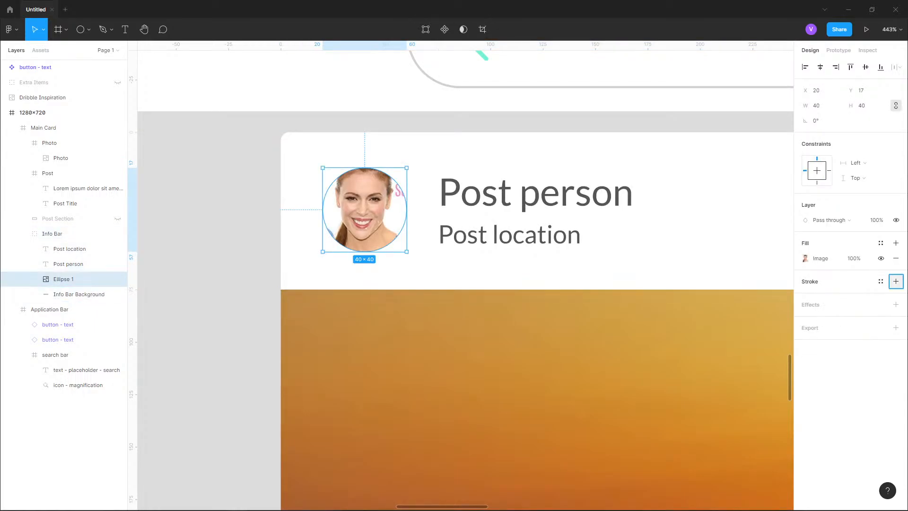
pyautogui.click(895, 282)
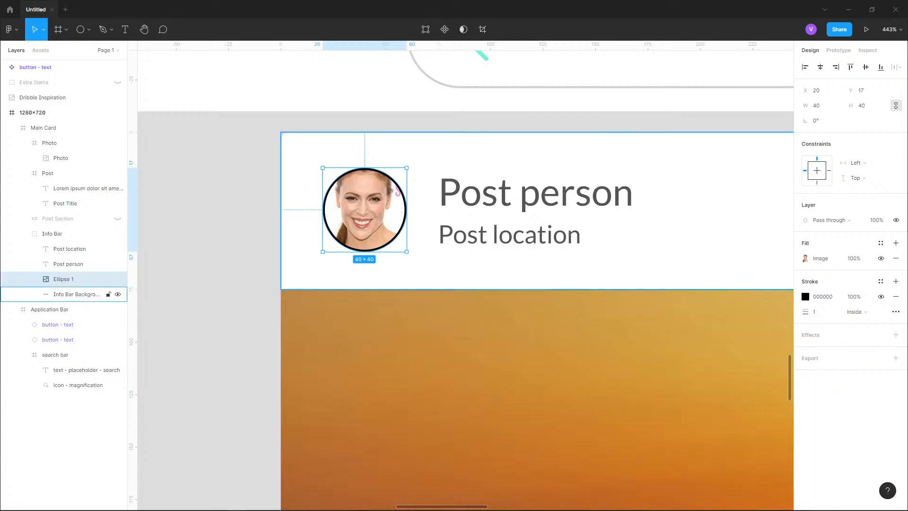
# - Try a 10 px avatar stroke with Outside, Center and Inside alignments
pyautogui.click(818, 312)
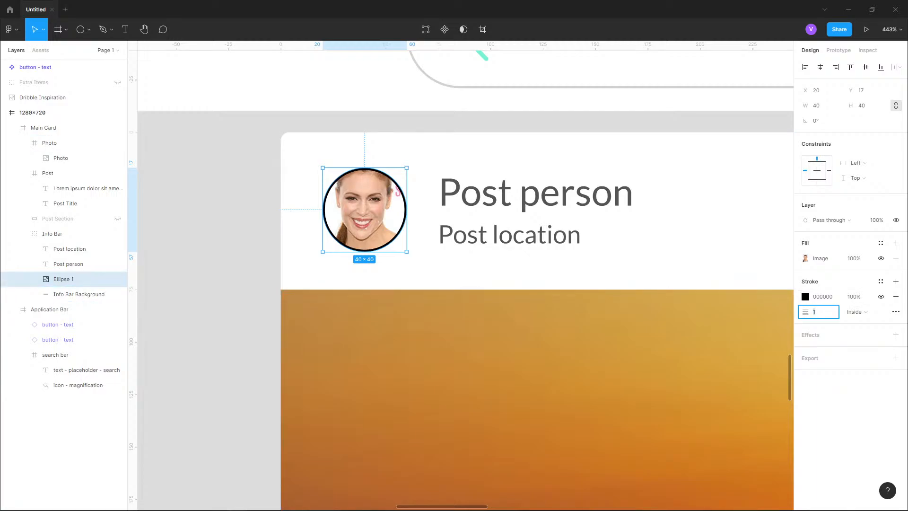
pyautogui.moveTo(809, 312)
pyautogui.mouseDown()
pyautogui.moveTo(849, 315)
pyautogui.moveTo(803, 320)
pyautogui.moveTo(820, 319)
pyautogui.mouseUp()
pyautogui.click(864, 311)
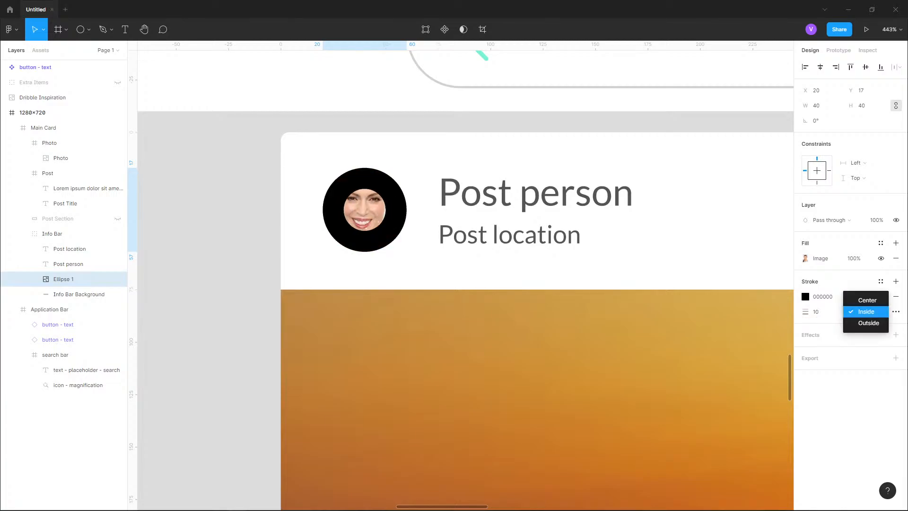
pyautogui.click(865, 322)
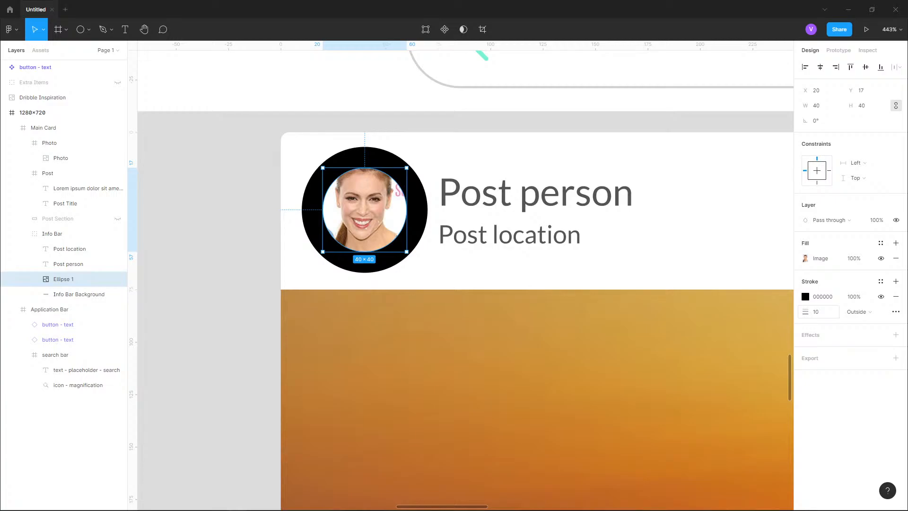
pyautogui.click(864, 311)
pyautogui.click(865, 288)
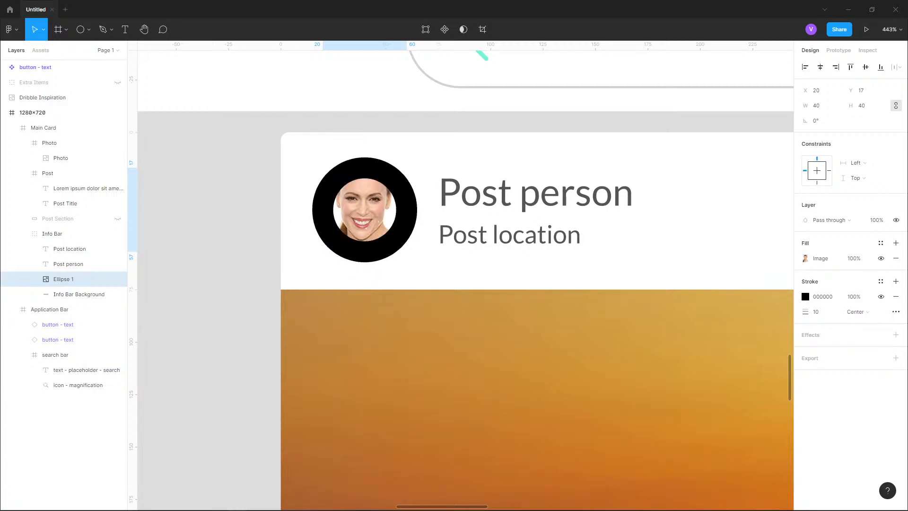
pyautogui.click(864, 312)
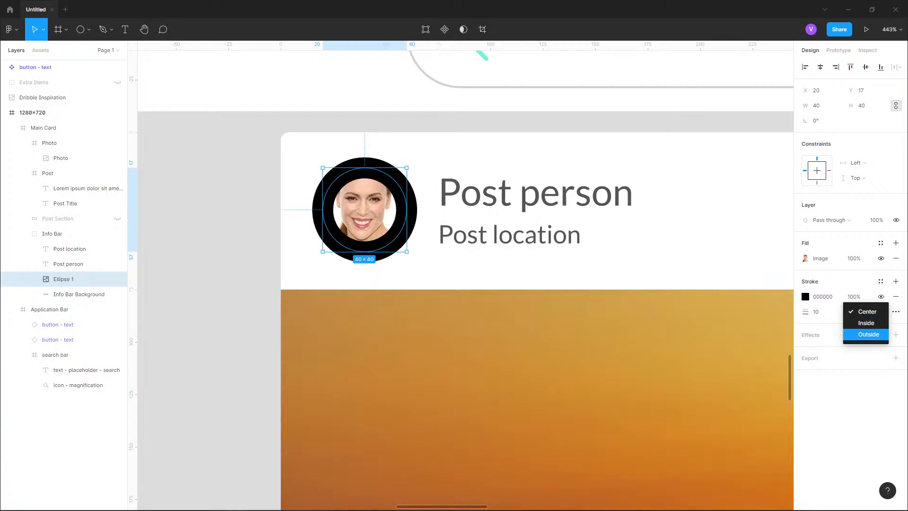
pyautogui.click(865, 323)
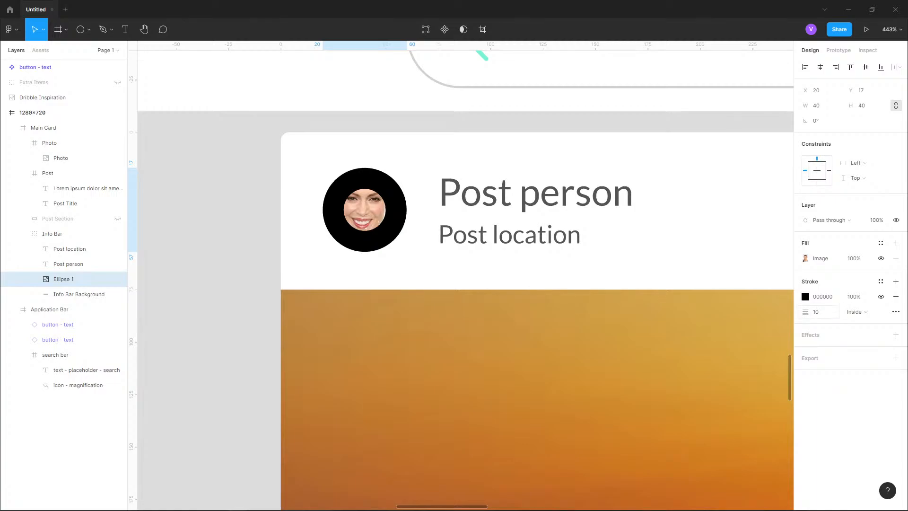
# - Try other widths for the avatar stroke, setting it back to 1 px
pyautogui.moveTo(803, 313); pyautogui.dragTo(798, 314)
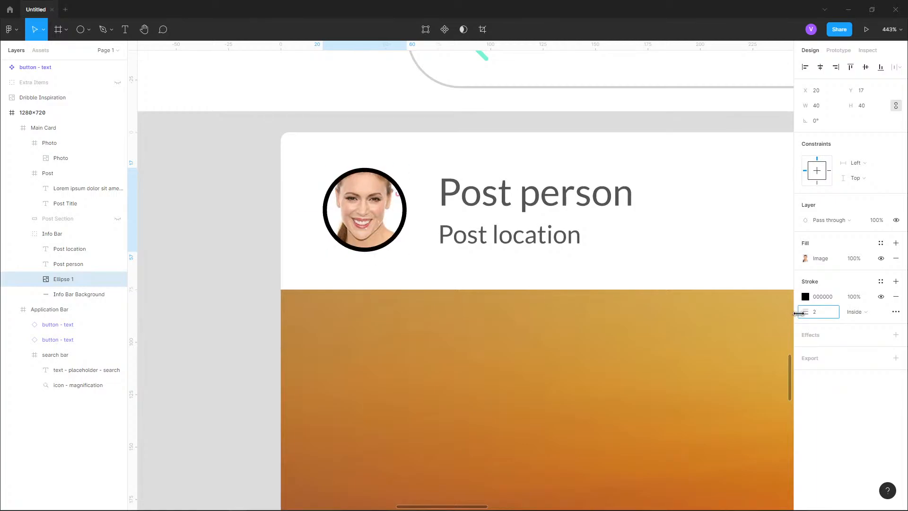
pyautogui.click(814, 312)
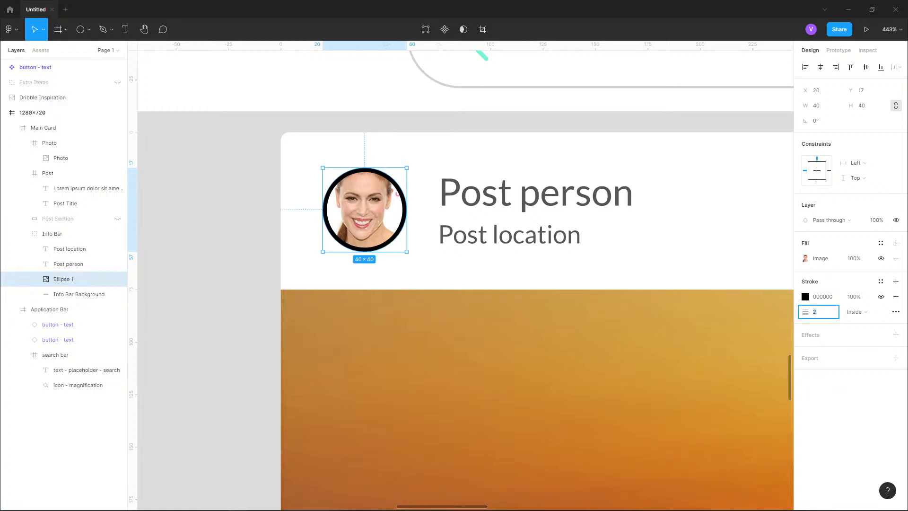
pyautogui.write('1')
pyautogui.press('Return')
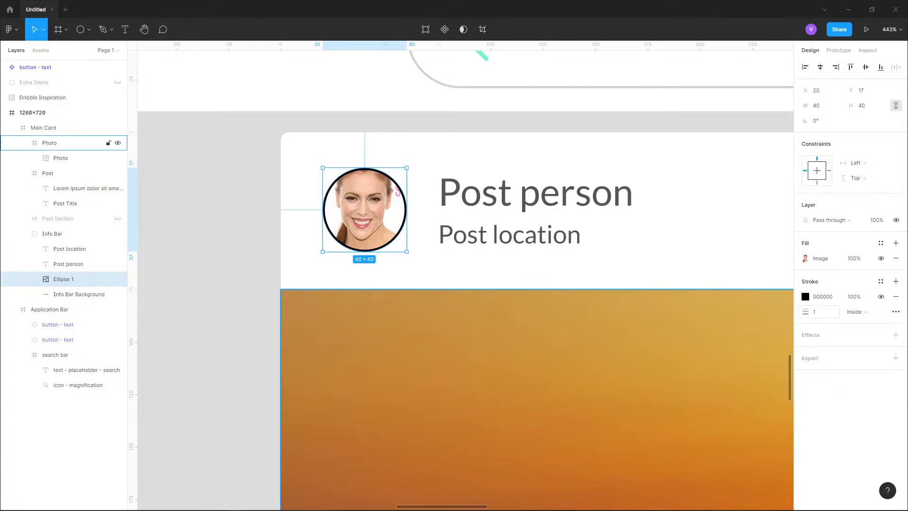
pyautogui.moveTo(805, 311)
pyautogui.mouseDown()
pyautogui.moveTo(823, 311)
pyautogui.moveTo(767, 311)
pyautogui.moveTo(834, 312)
pyautogui.moveTo(809, 312)
pyautogui.mouseUp()
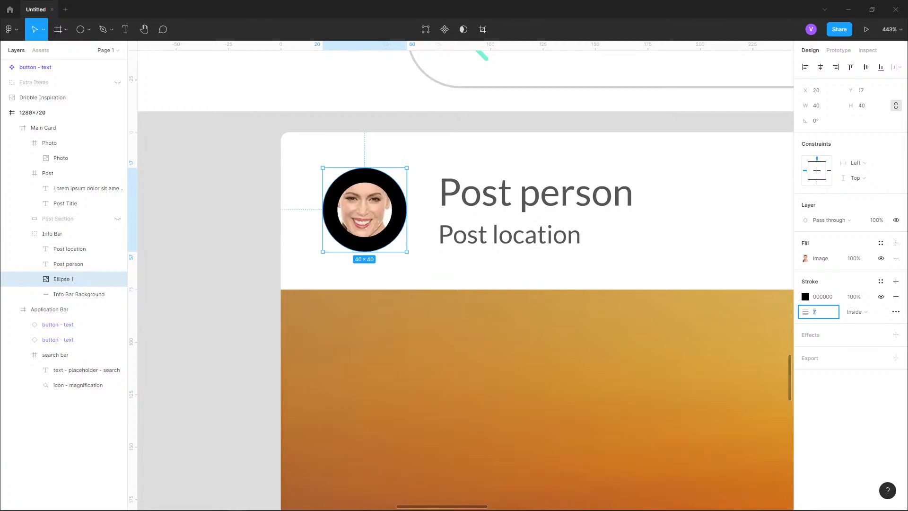
pyautogui.write('1')
pyautogui.press('Return')
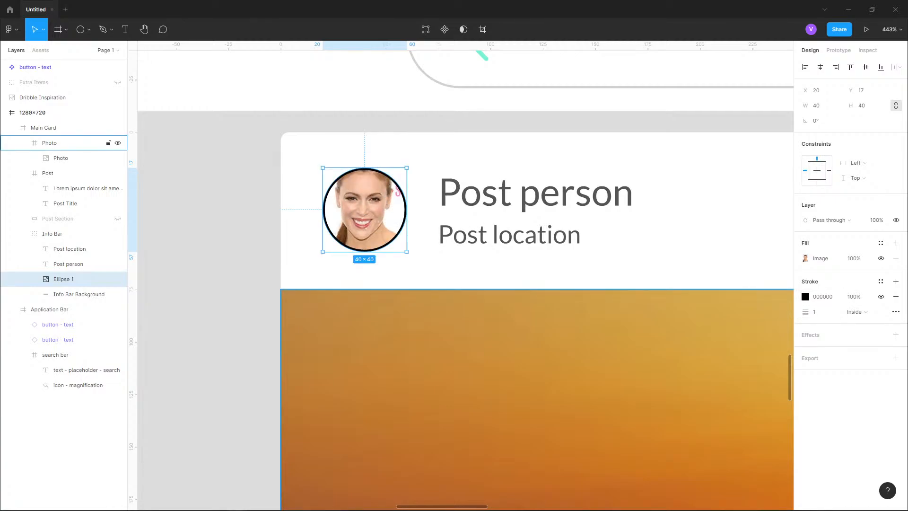
# - Apply the border color style to the avatar's stroke
pyautogui.click(880, 281)
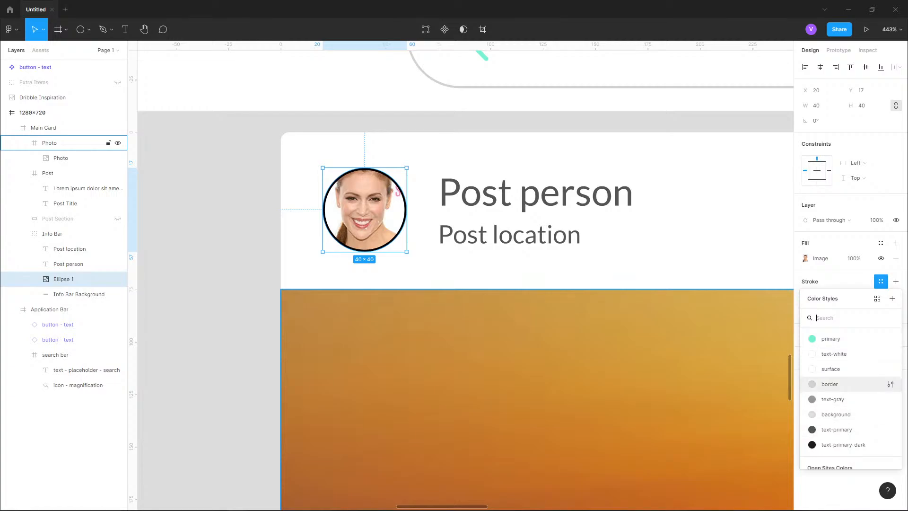
pyautogui.click(832, 384)
pyautogui.press('Escape')
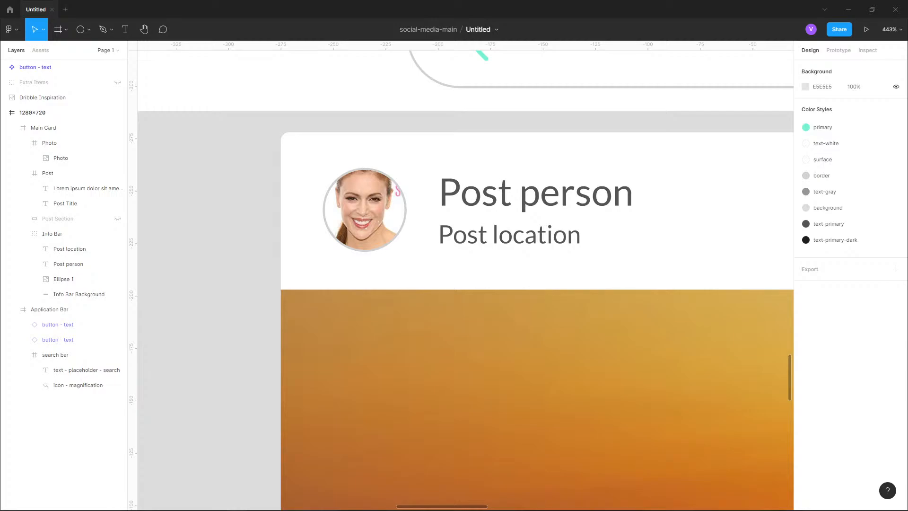
# - Add a drop shadow effect to the avatar ellipse
pyautogui.doubleClick(365, 217)
pyautogui.doubleClick(365, 216)
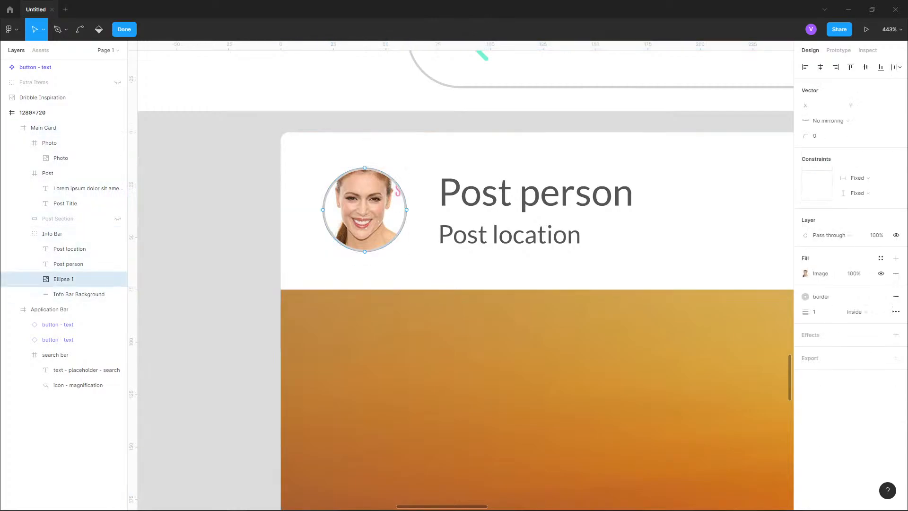
pyautogui.press('Escape')
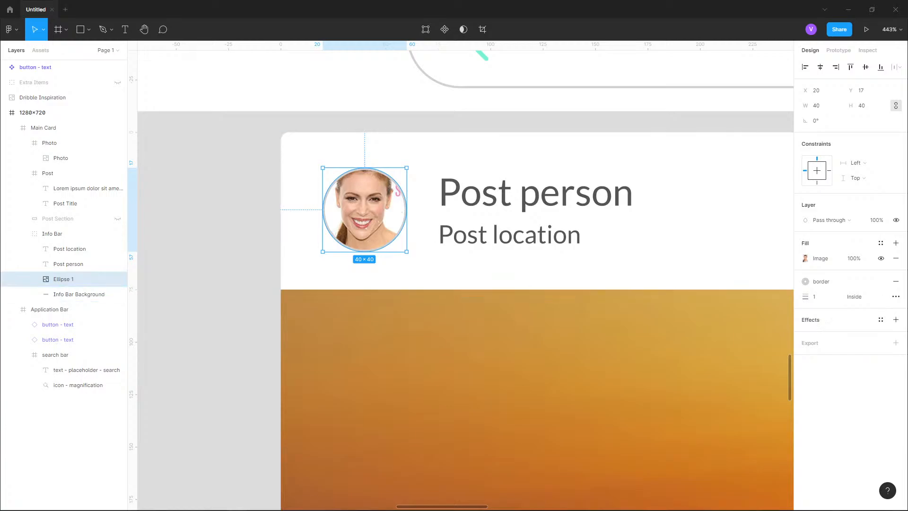
pyautogui.click(896, 319)
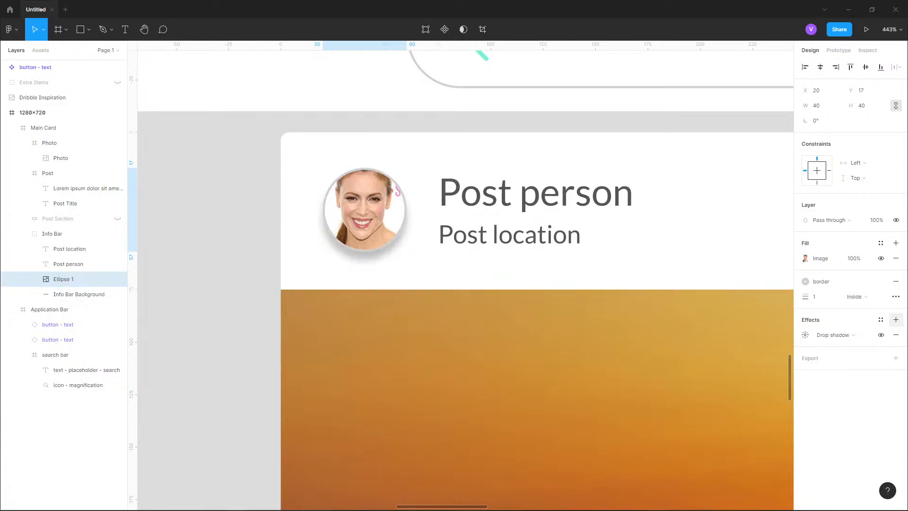
pyautogui.press('Escape')
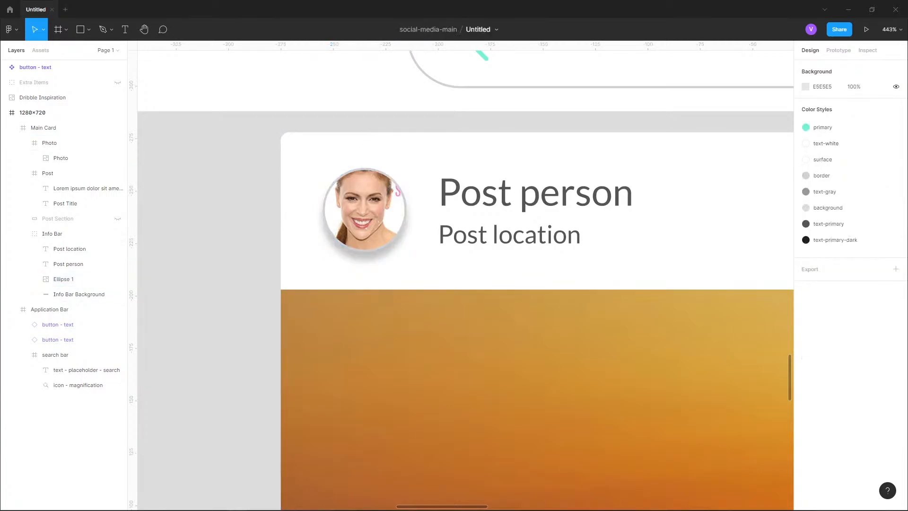
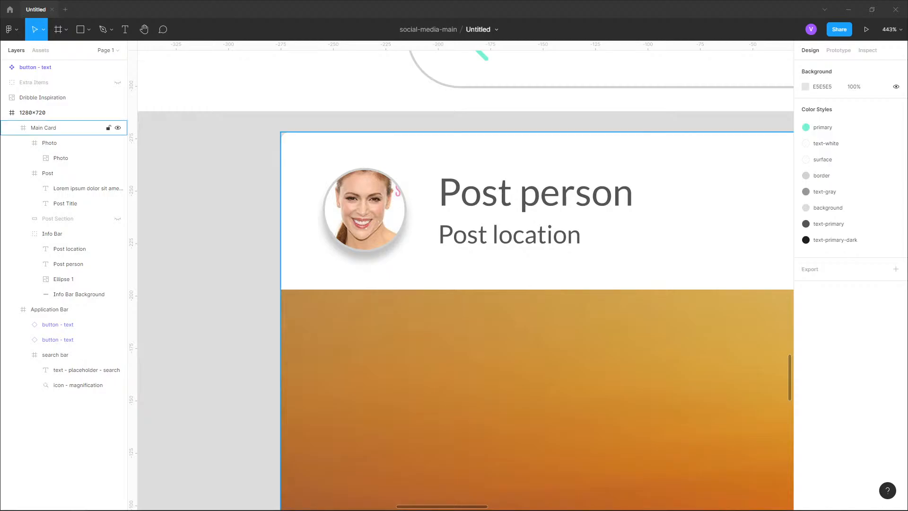
# - Select the profile photo ellipse inside the Info Bar and open its drop shadow settings
pyautogui.doubleClick(520, 213)
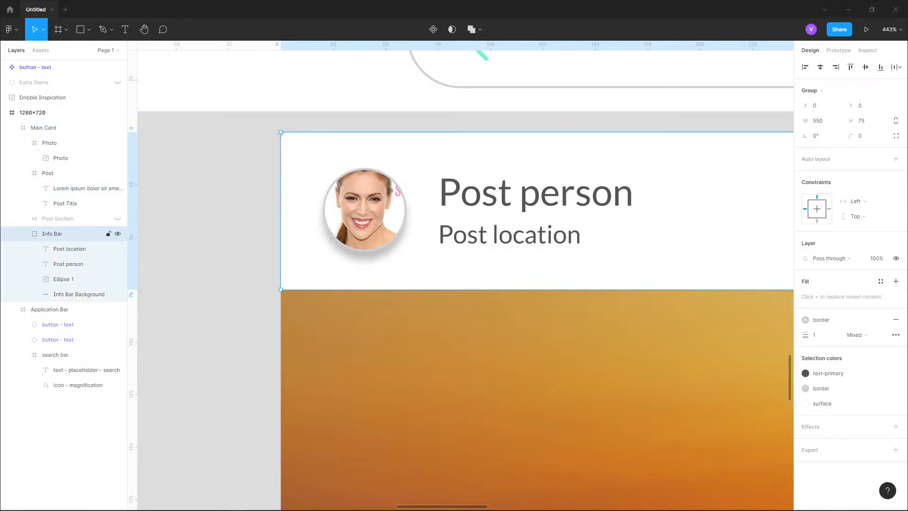
pyautogui.doubleClick(365, 210)
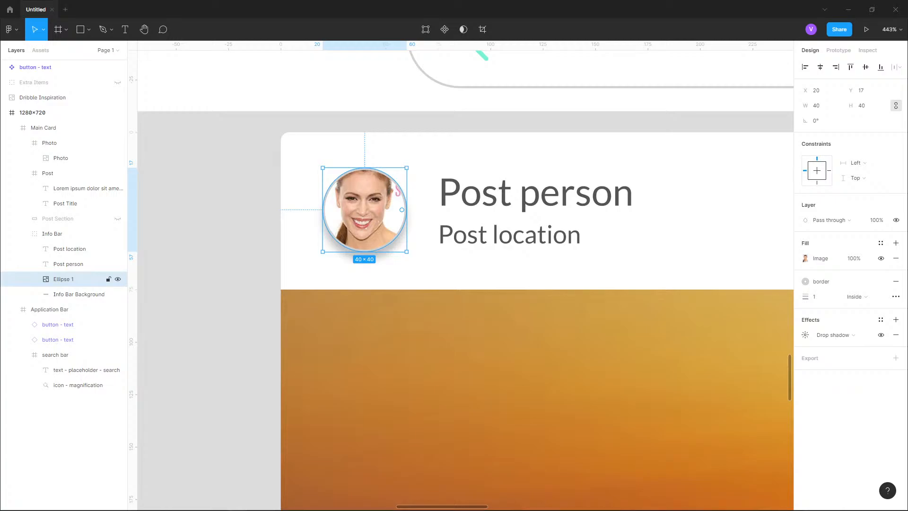
pyautogui.press('Escape')
pyautogui.click(43, 127)
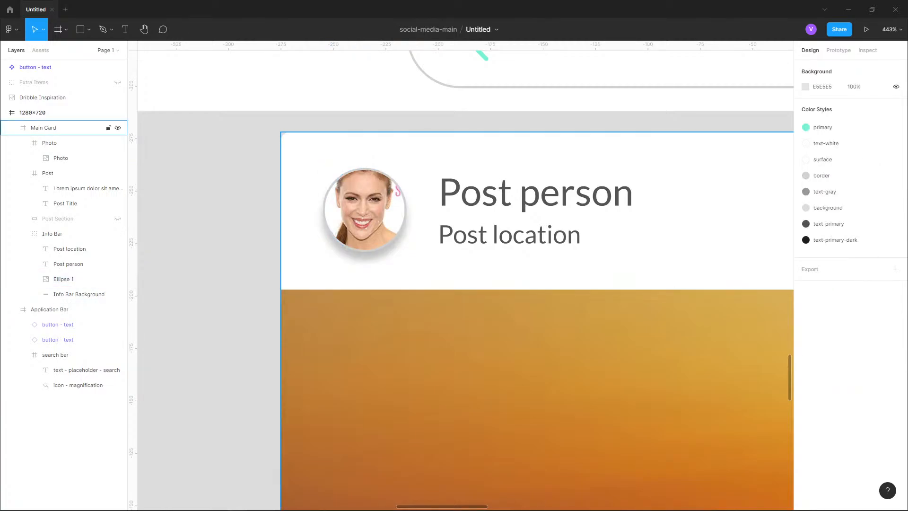
pyautogui.click(52, 234)
pyautogui.click(63, 279)
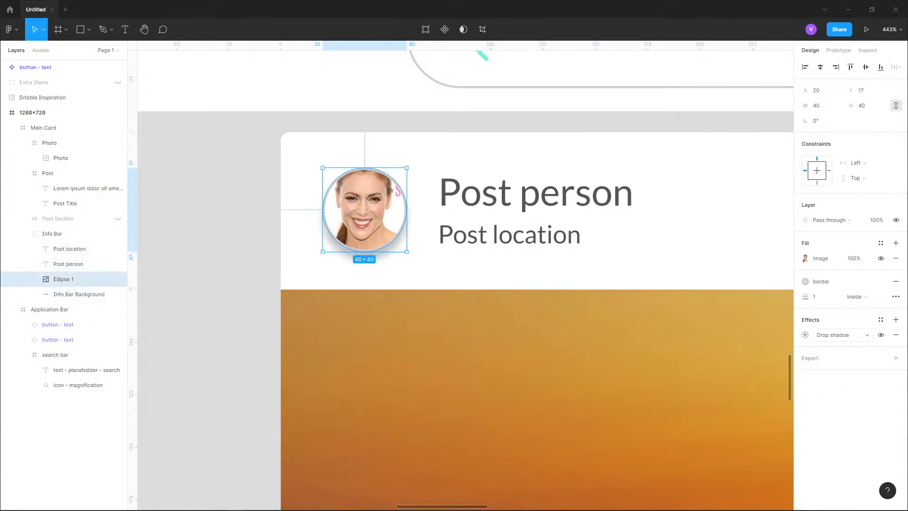
pyautogui.click(835, 334)
pyautogui.click(845, 334)
pyautogui.click(805, 334)
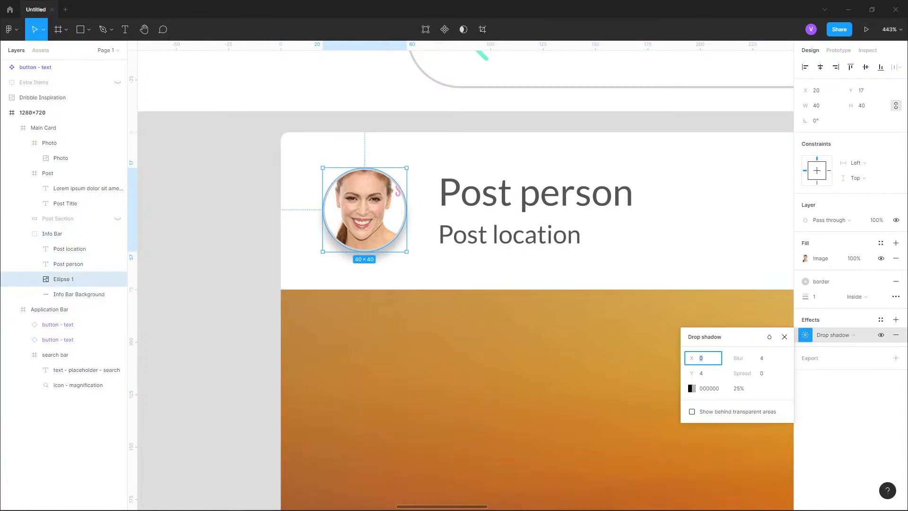
# - Try setting the drop shadow's Y offset to 15 and opacity to 100%, then undo both changes
pyautogui.click(702, 373)
pyautogui.write('15')
pyautogui.press('Return')
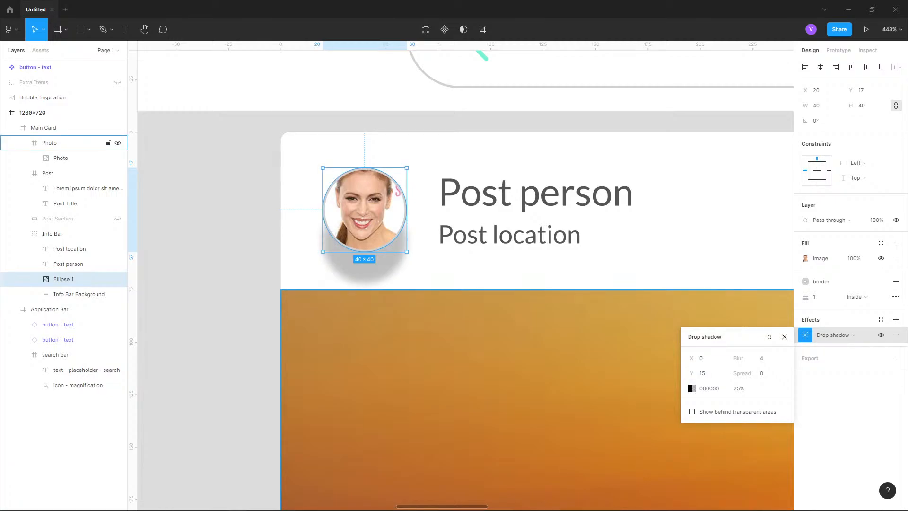
pyautogui.moveTo(736, 388)
pyautogui.mouseDown()
pyautogui.moveTo(744, 389)
pyautogui.moveTo(731, 388)
pyautogui.mouseUp()
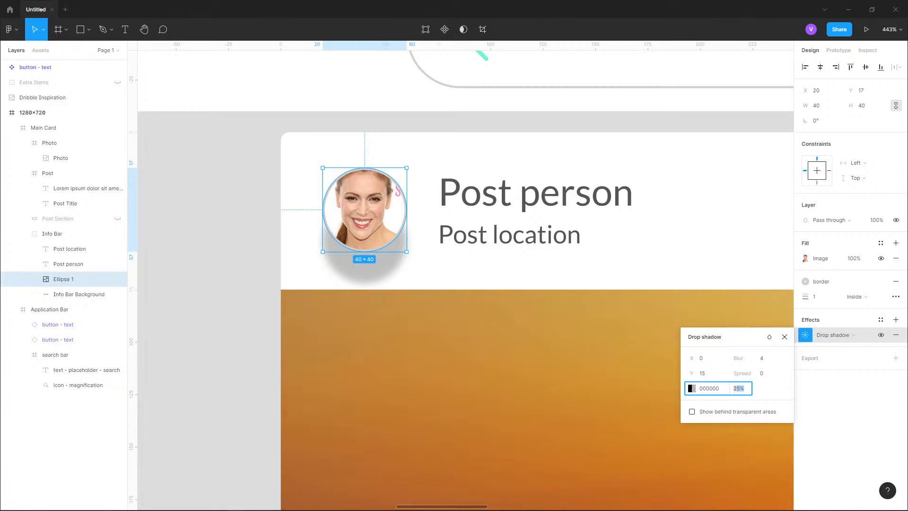
pyautogui.write('100')
pyautogui.press('Return')
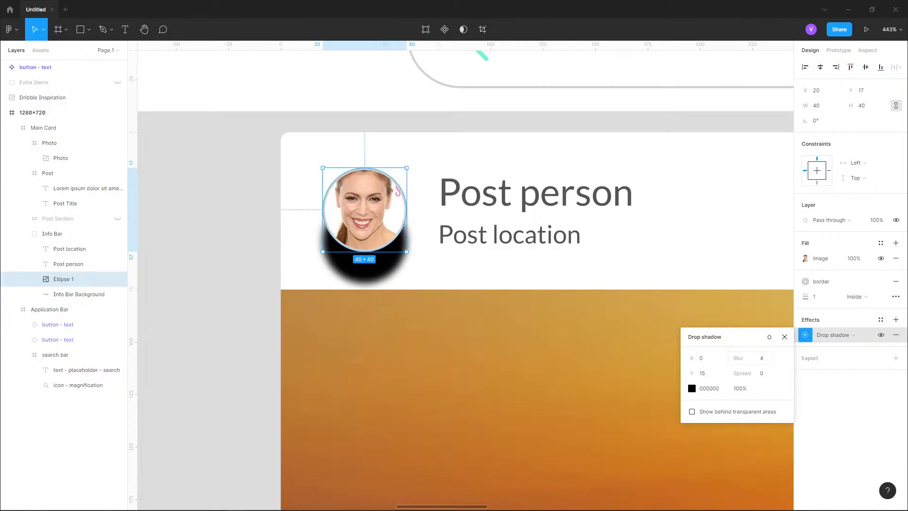
pyautogui.hotkey('ctrl', 'z')
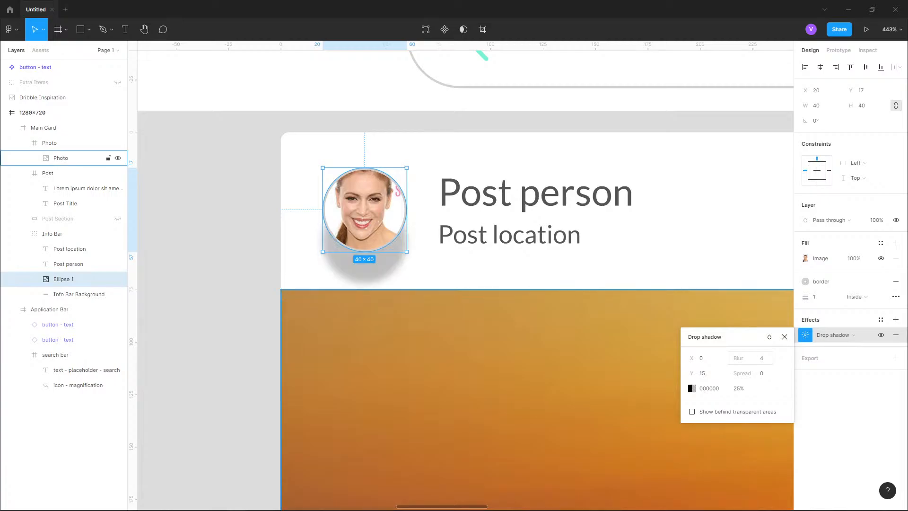
pyautogui.hotkey('ctrl', 'z')
# - Run the Shadow picker plugin on the ellipse and apply a Medium shadow size
pyautogui.click(11, 29)
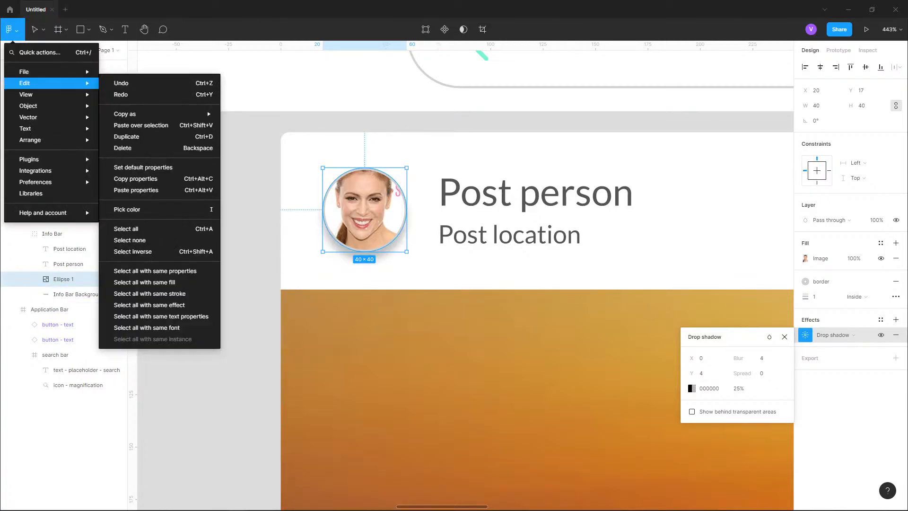
pyautogui.moveTo(52, 159)
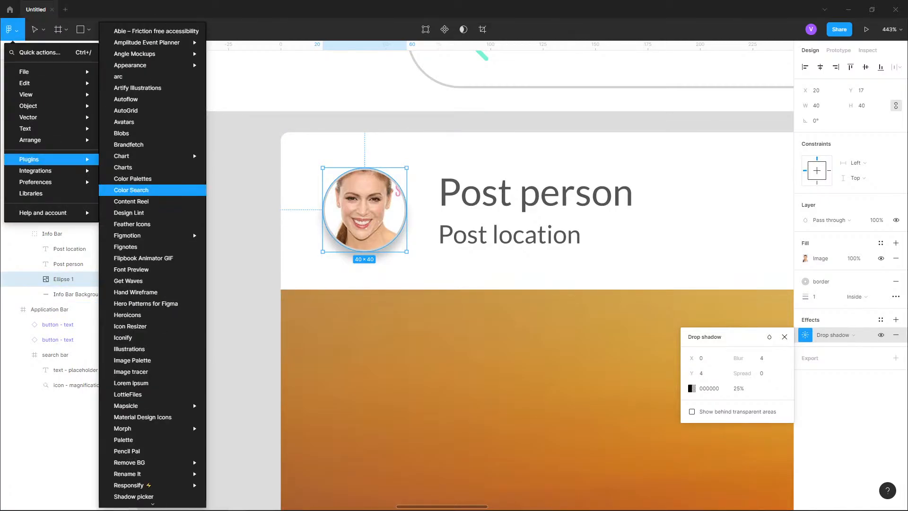
pyautogui.scroll(-2, 141, 461)
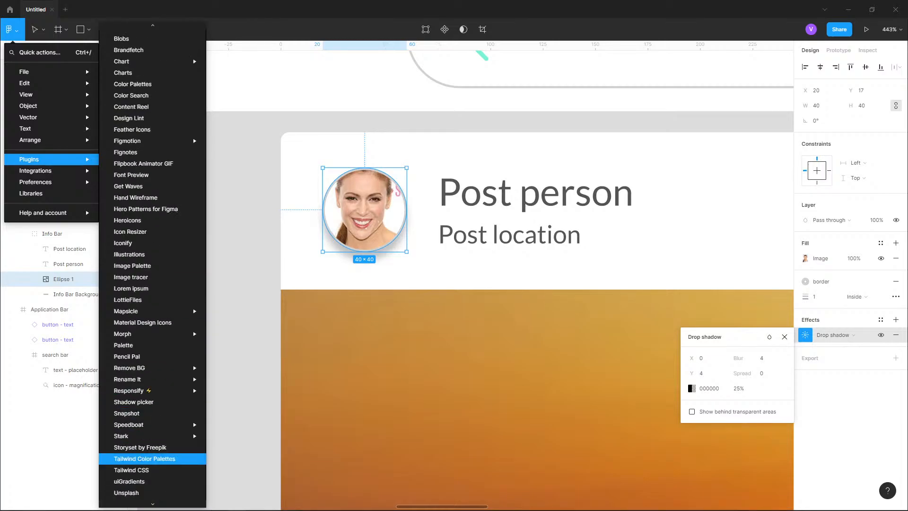
pyautogui.click(137, 402)
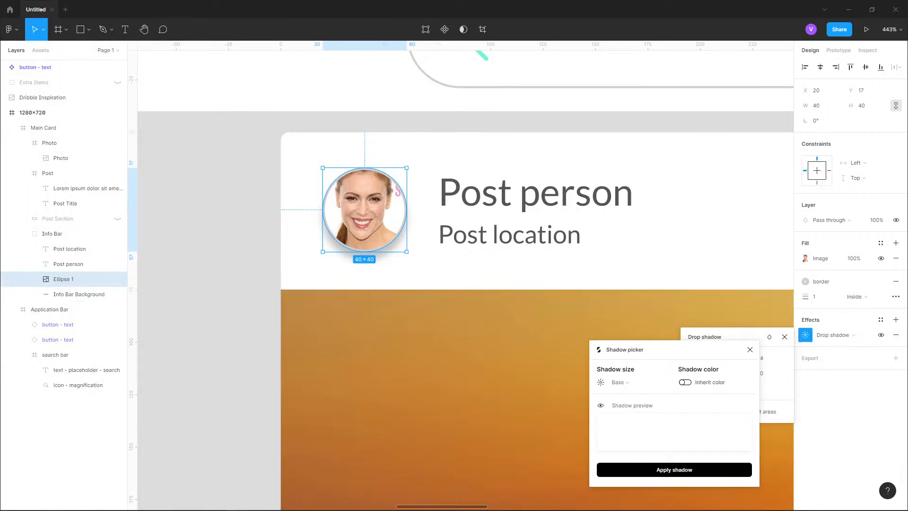
pyautogui.click(619, 382)
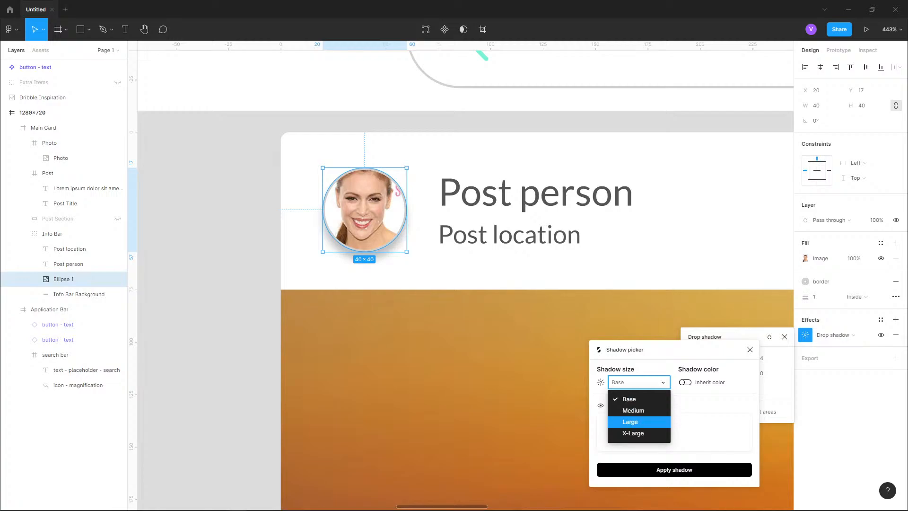
pyautogui.click(633, 410)
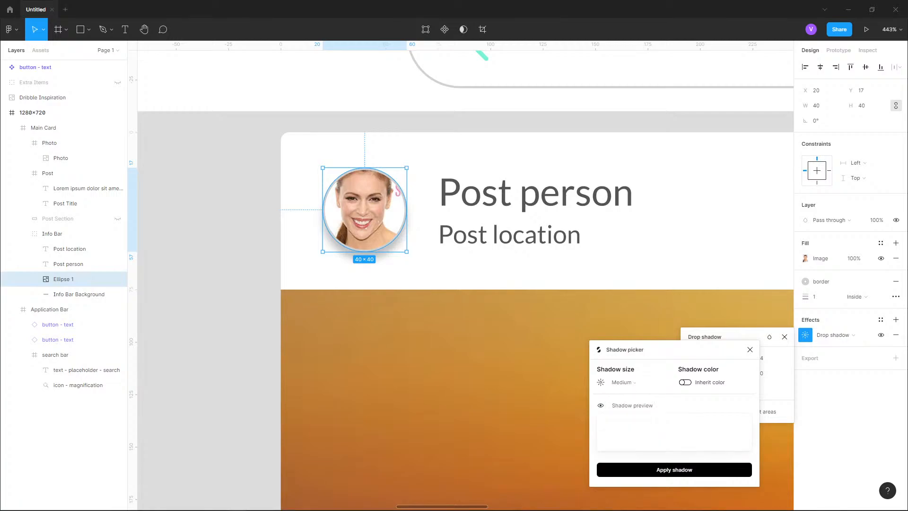
pyautogui.click(674, 469)
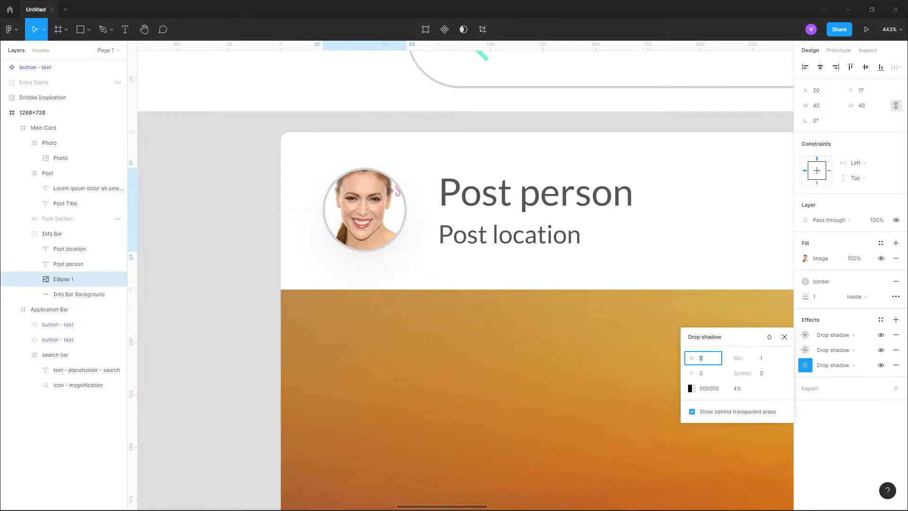
# - Examine the settings of each drop shadow layer on the photo ellipse
pyautogui.click(213, 284)
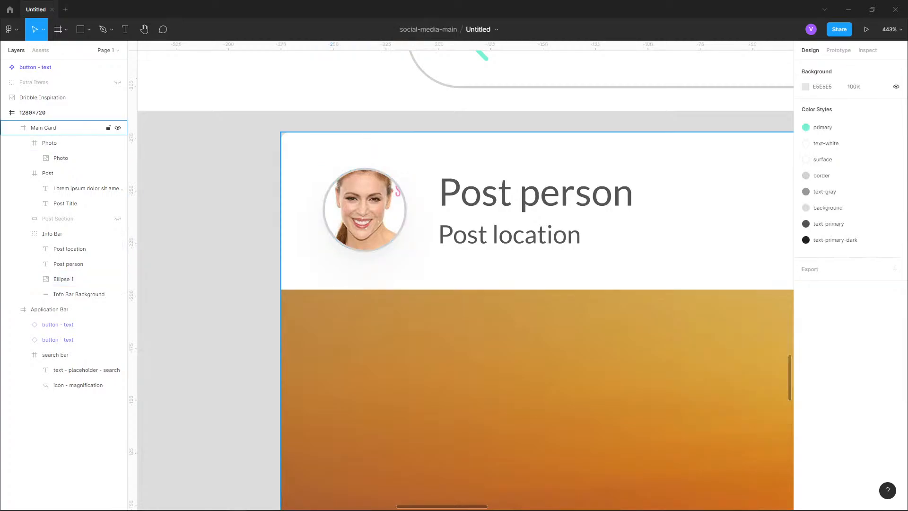
pyautogui.doubleClick(365, 209)
pyautogui.doubleClick(365, 209)
pyautogui.doubleClick(364, 209)
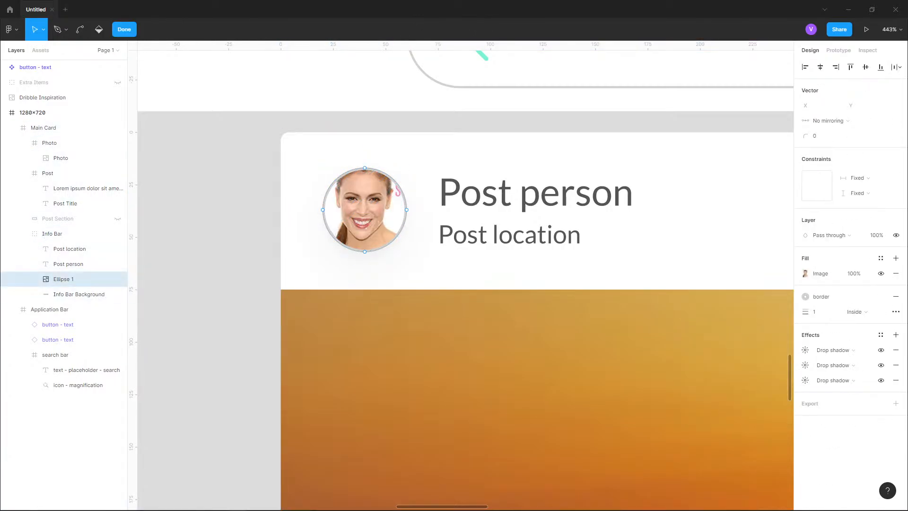
pyautogui.click(839, 350)
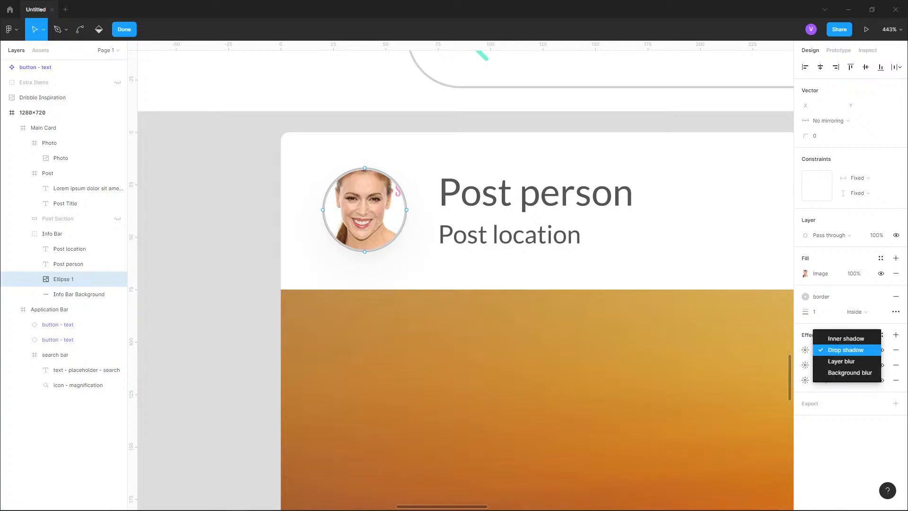
pyautogui.click(839, 350)
pyautogui.click(805, 350)
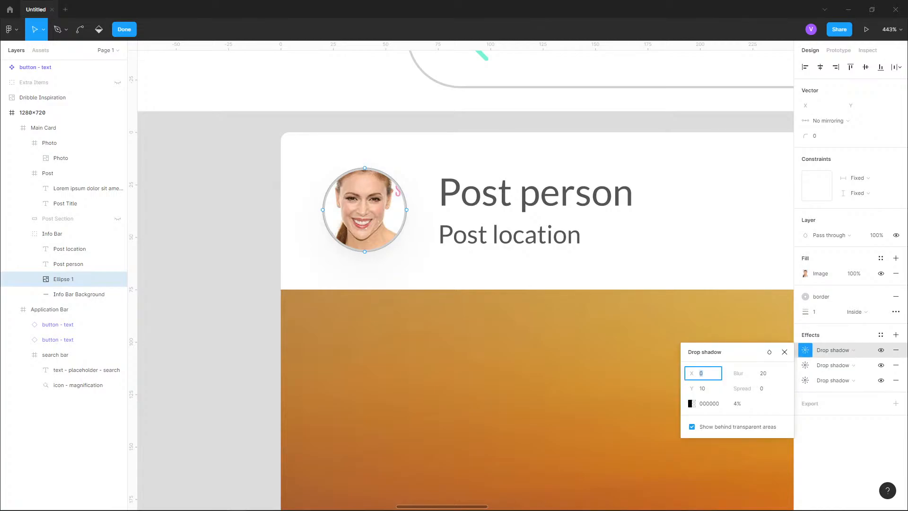
pyautogui.click(691, 426)
pyautogui.click(692, 427)
pyautogui.click(833, 350)
pyautogui.click(842, 365)
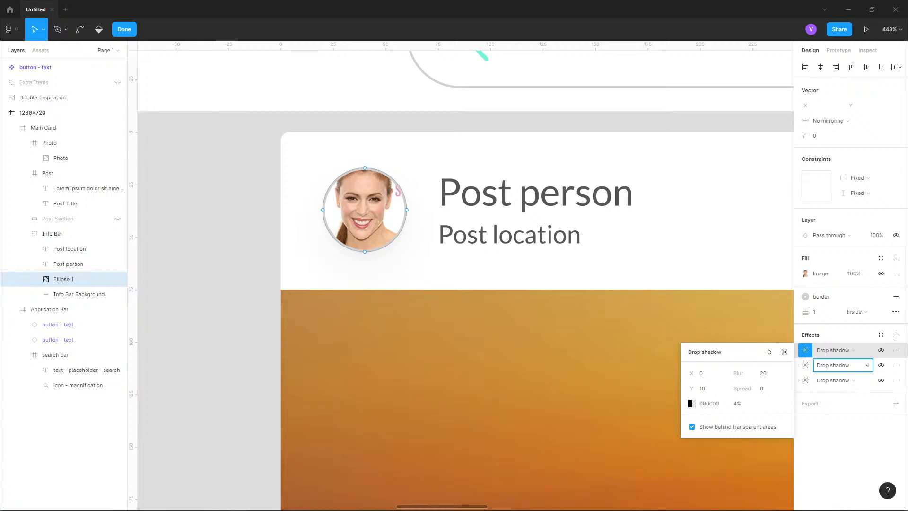
pyautogui.click(805, 365)
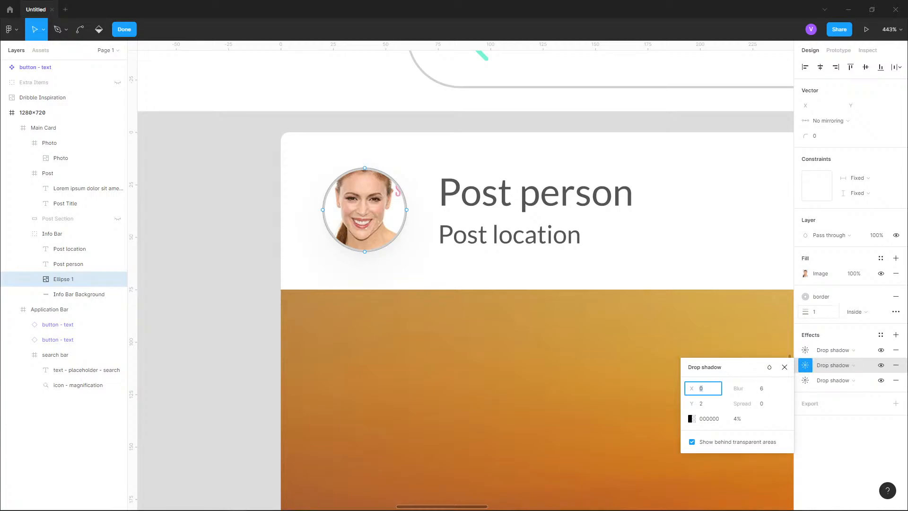
pyautogui.click(895, 296)
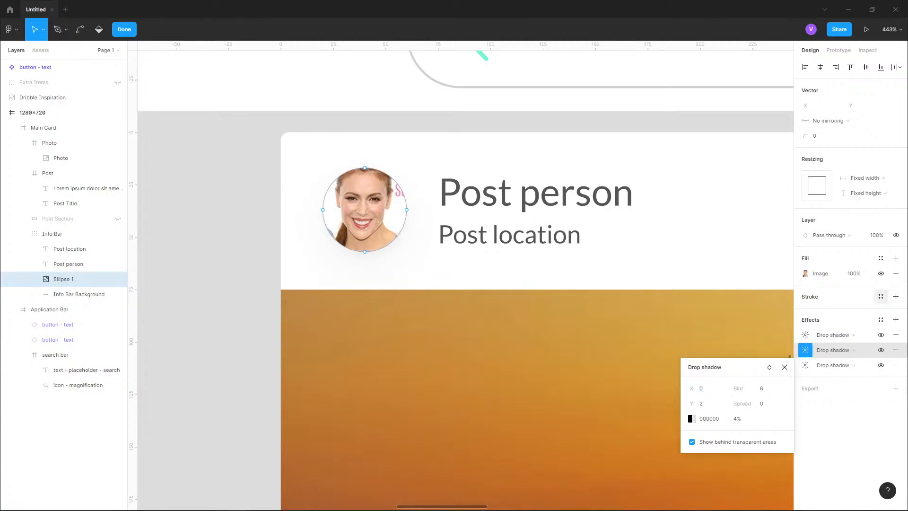
pyautogui.hotkey('ctrl', 'z')
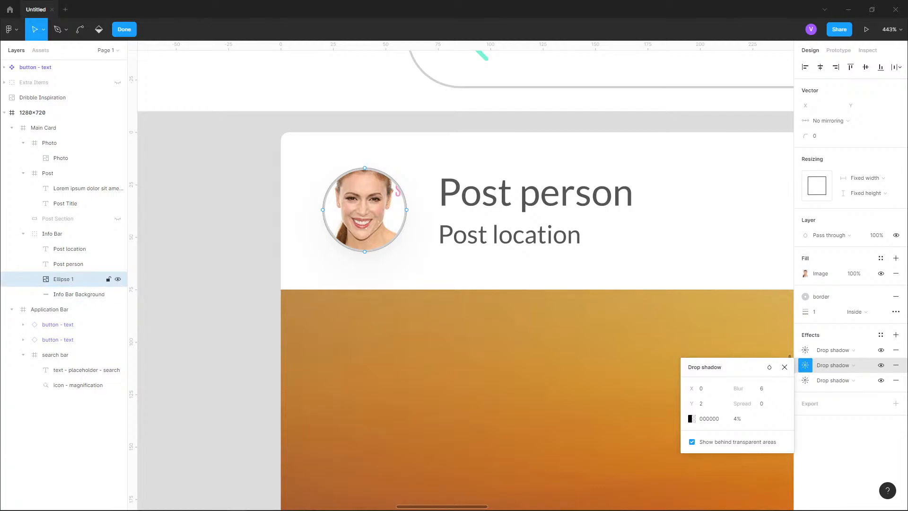
# - Remove two of the three drop shadows from the photo ellipse
pyautogui.click(844, 350)
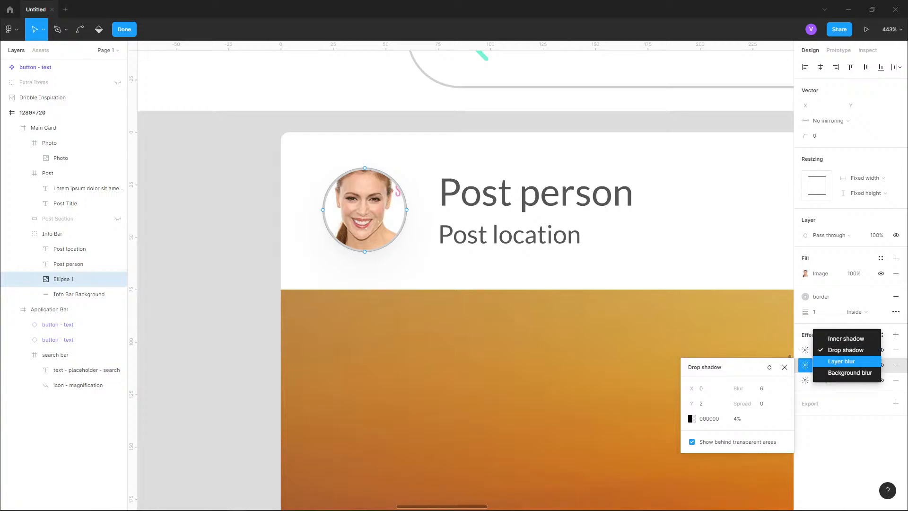
pyautogui.click(843, 350)
pyautogui.click(895, 365)
pyautogui.click(895, 364)
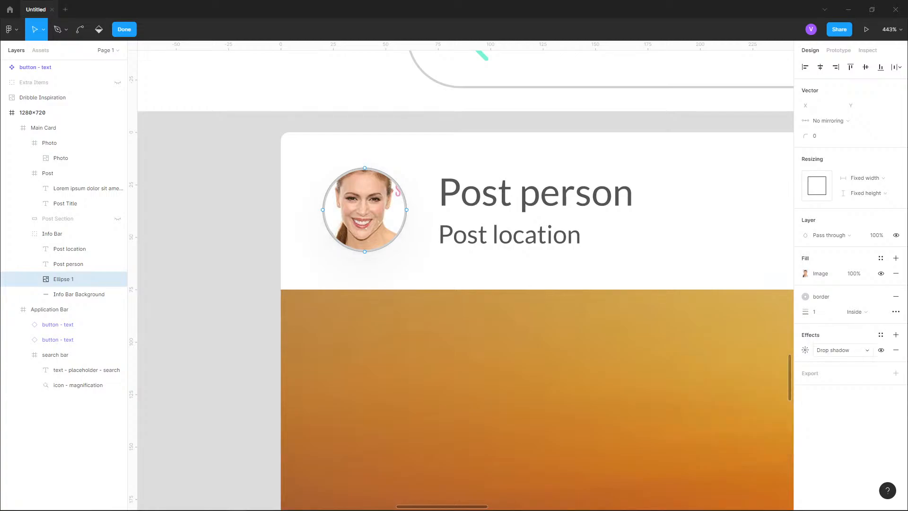
# - Change the ellipse's remaining effect type to Background blur, trying Layer blur first
pyautogui.click(843, 350)
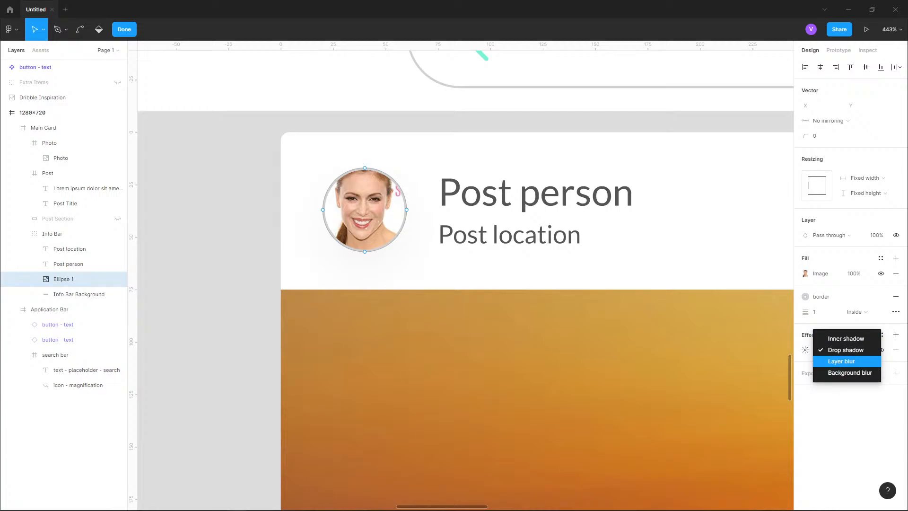
pyautogui.click(841, 361)
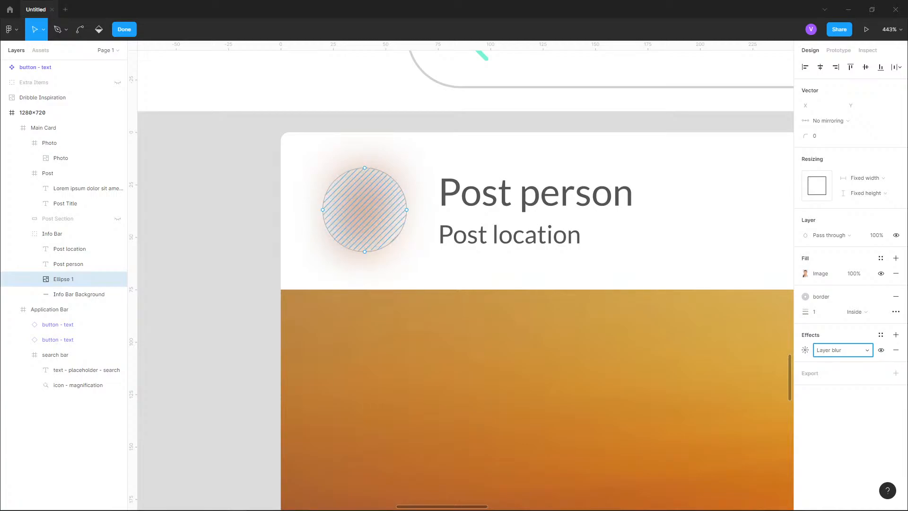
pyautogui.click(843, 349)
pyautogui.click(849, 361)
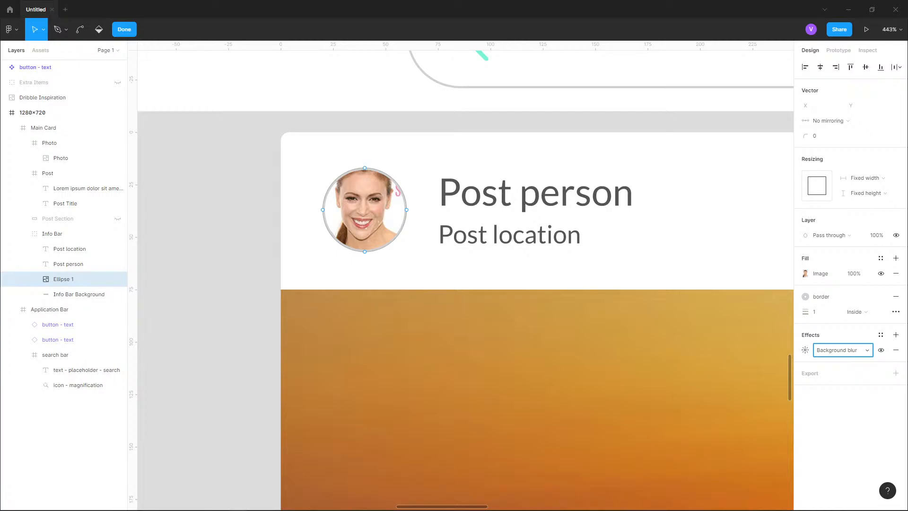
# - Examine the Dribbble inspiration design and the post card layout on the canvas
pyautogui.scroll(-7, 504, 333)
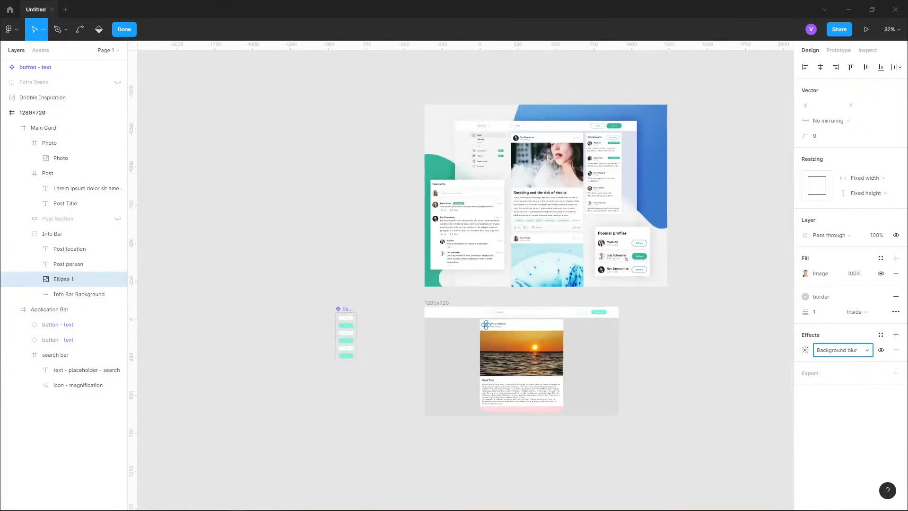
pyautogui.scroll(3, 534, 131)
pyautogui.scroll(5, 267, 269)
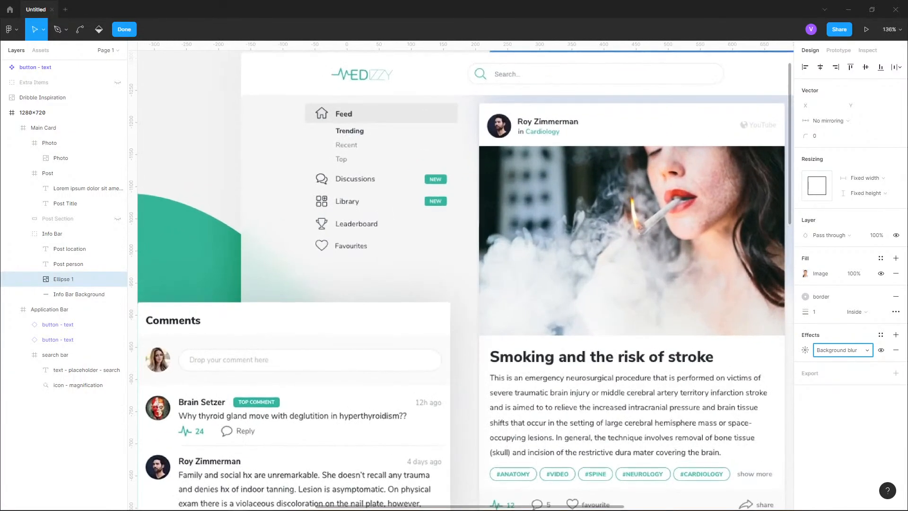
pyautogui.press('ctrl')
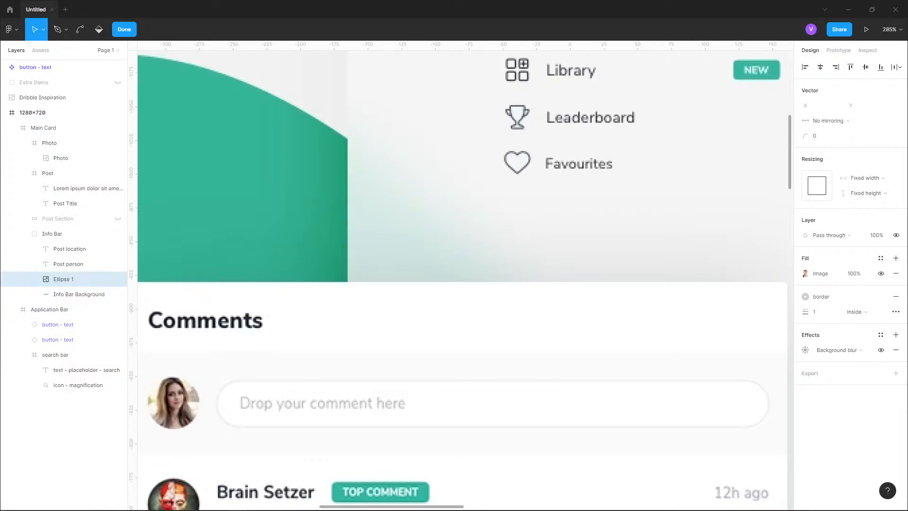
pyautogui.scroll(-7, 436, 216)
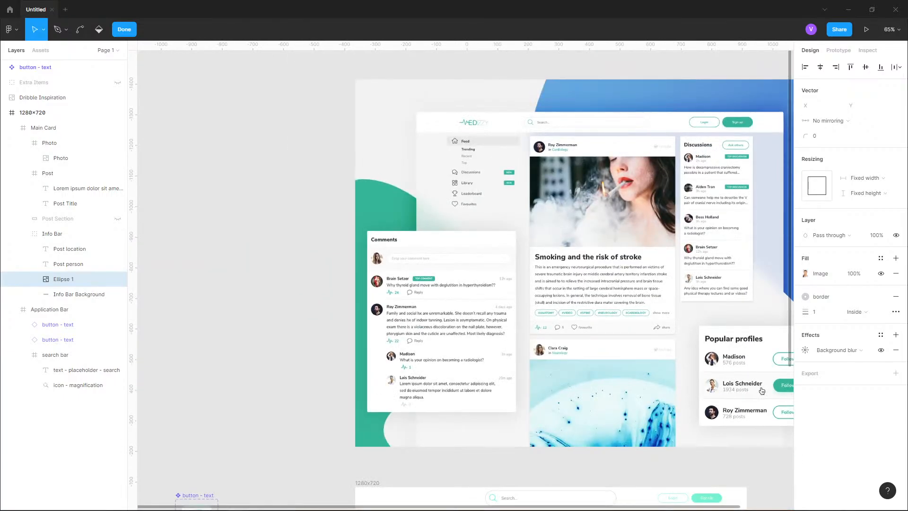
pyautogui.moveTo(761, 391); pyautogui.dragTo(637, 469)
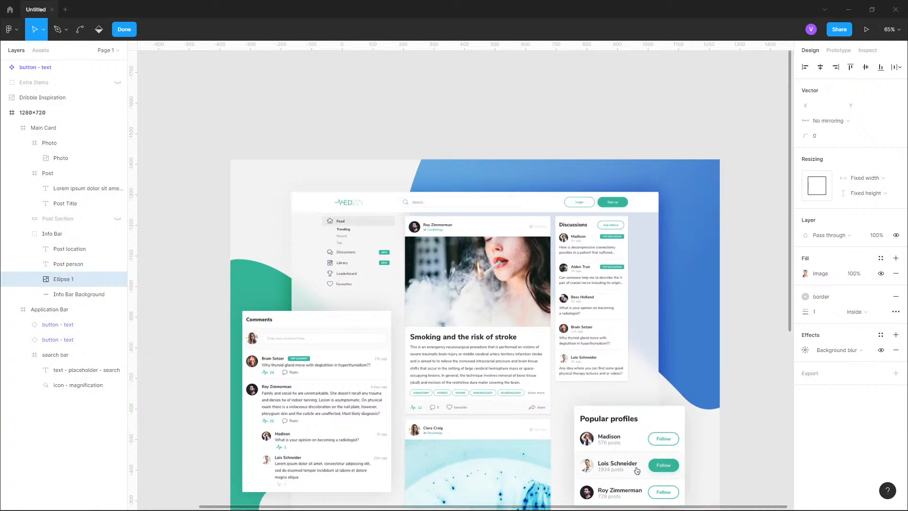
pyautogui.scroll(-10, 637, 470)
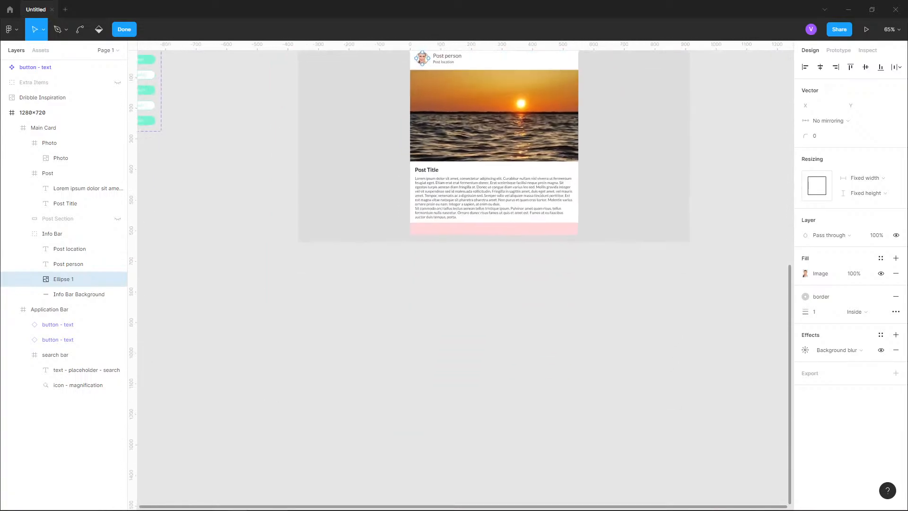
# - Remove the background blur effect and the border stroke from the photo ellipse
pyautogui.moveTo(425, 122); pyautogui.dragTo(442, 265)
pyautogui.scroll(6, 442, 264)
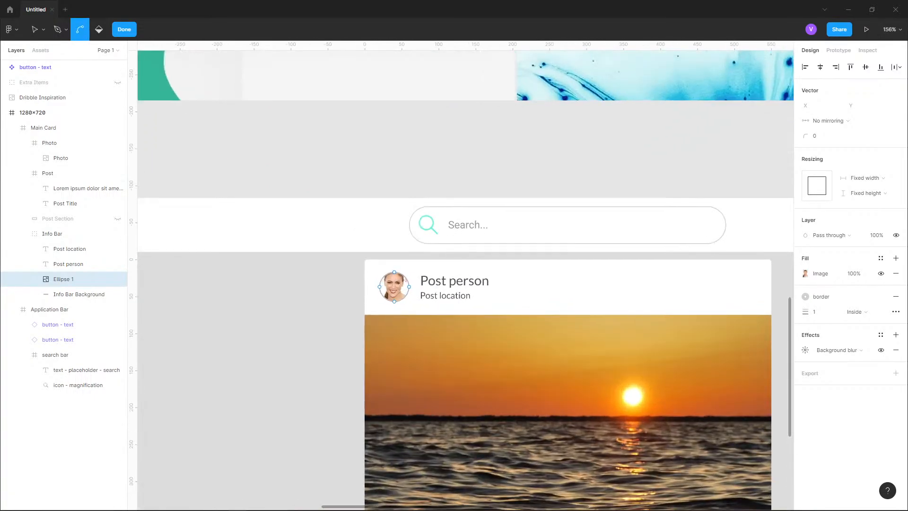
pyautogui.scroll(3, 374, 285)
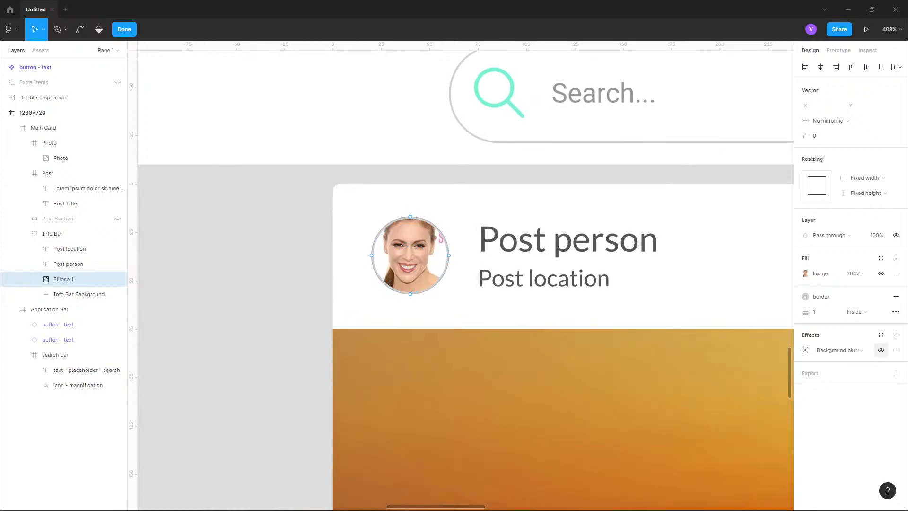
pyautogui.click(895, 350)
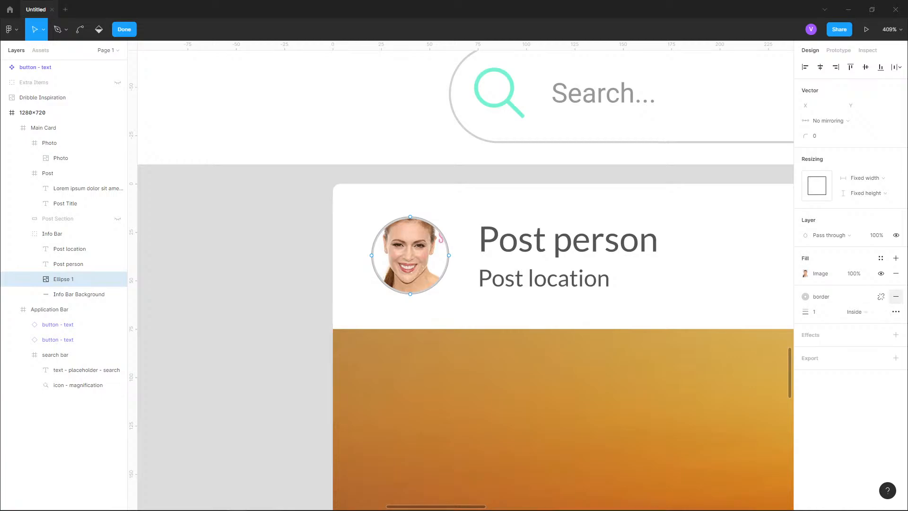
pyautogui.click(895, 296)
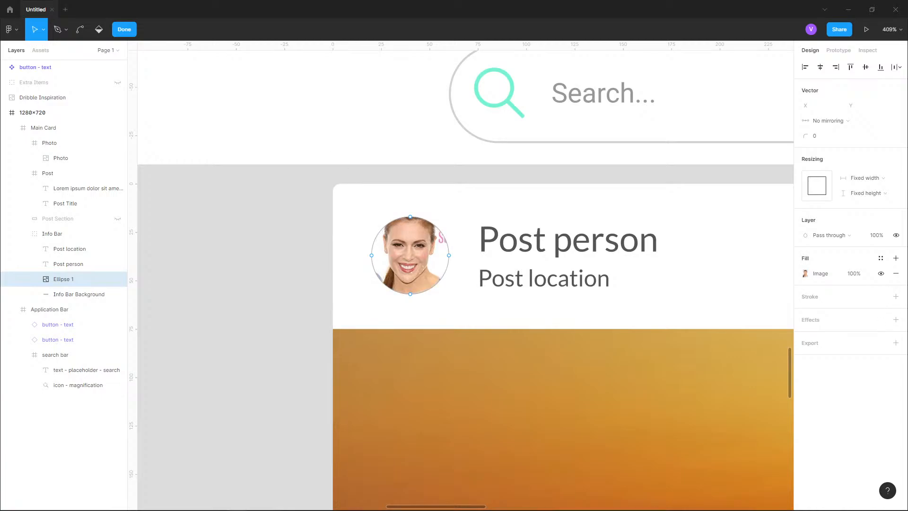
# - Apply the text-primary-dark color style to the post person text
pyautogui.click(68, 264)
pyautogui.click(63, 278)
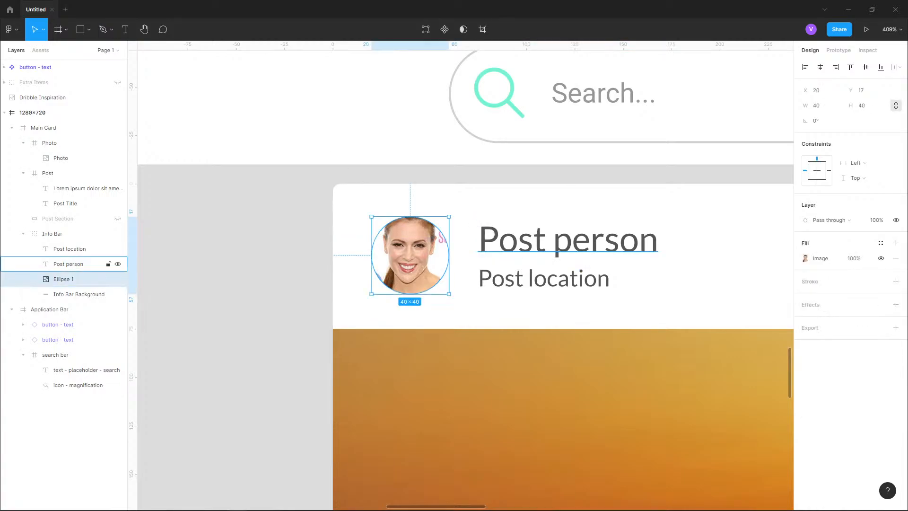
pyautogui.click(68, 263)
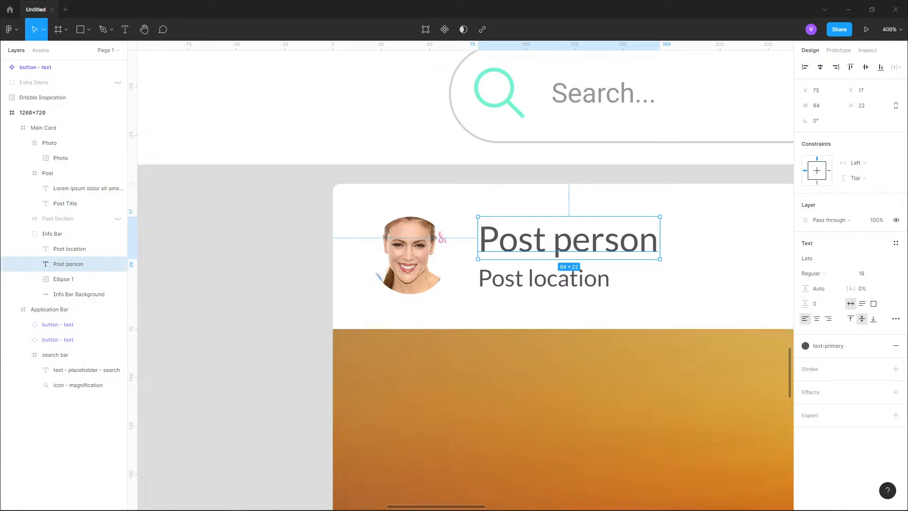
pyautogui.click(832, 346)
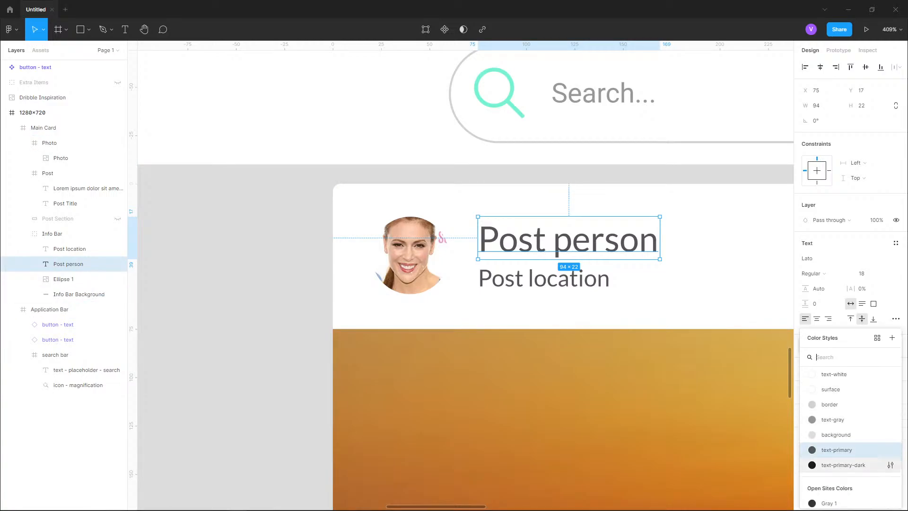
pyautogui.click(843, 464)
# - Compare the post card's info bar with the Dribbble inspiration design
pyautogui.click(69, 248)
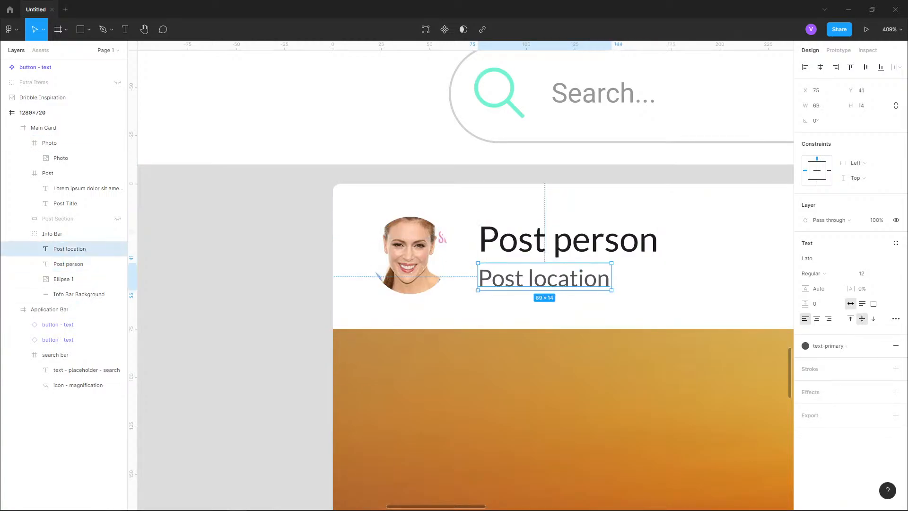
pyautogui.click(227, 245)
pyautogui.scroll(-5, 190, 218)
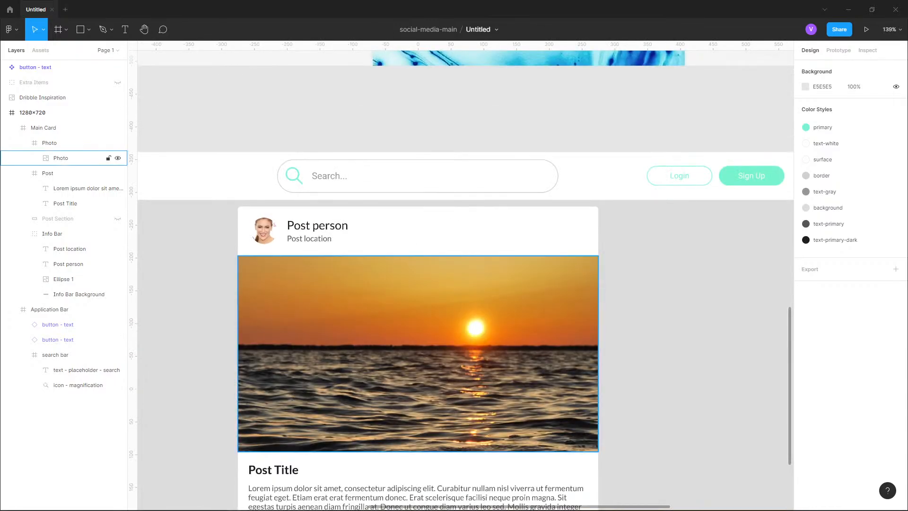
pyautogui.moveTo(474, 338); pyautogui.dragTo(532, 223)
pyautogui.scroll(-1, 510, 272)
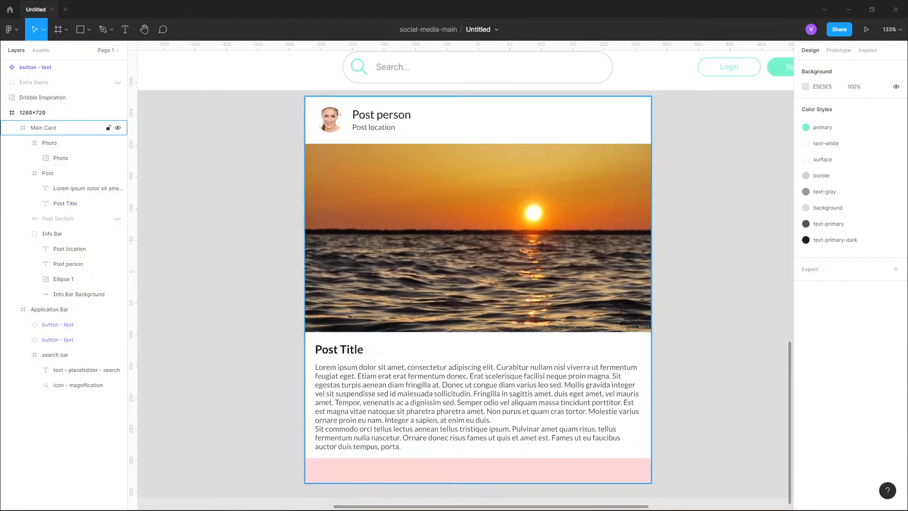
pyautogui.click(43, 128)
pyautogui.doubleClick(381, 115)
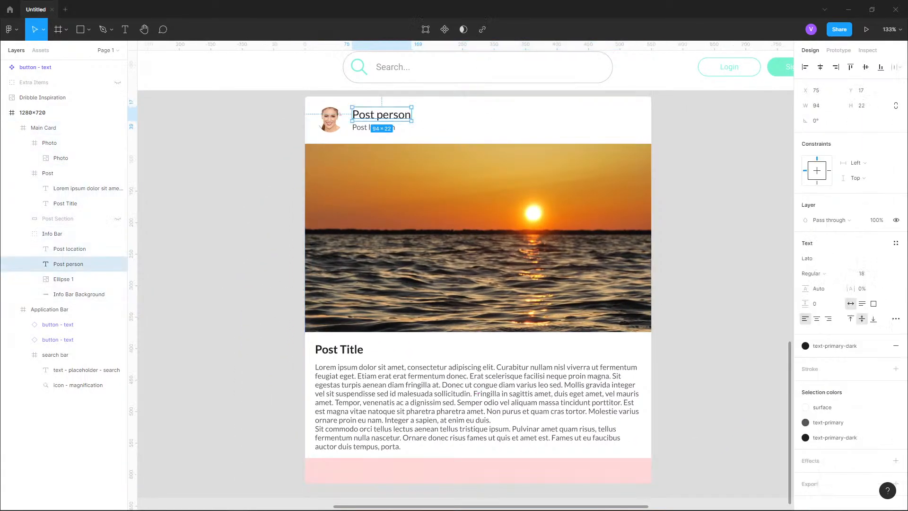
pyautogui.doubleClick(381, 115)
pyautogui.press('Escape')
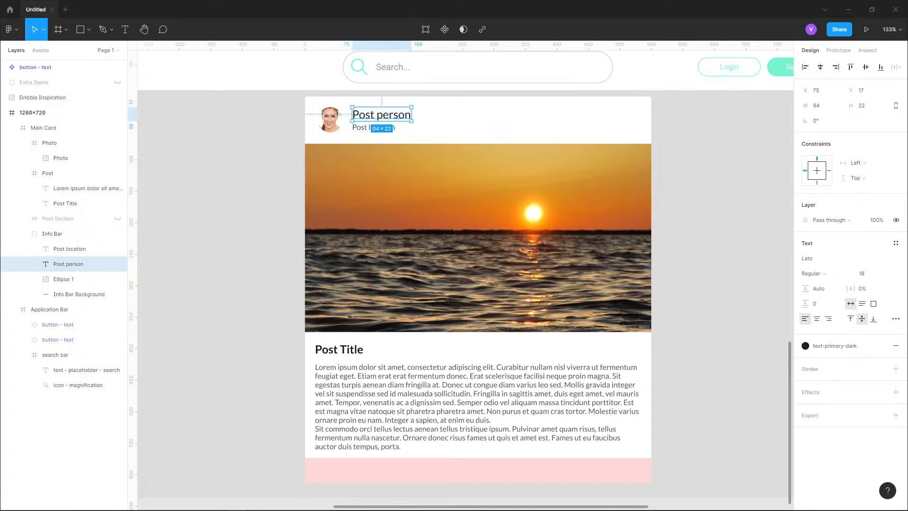
pyautogui.press('Escape')
pyautogui.scroll(-4, 385, 139)
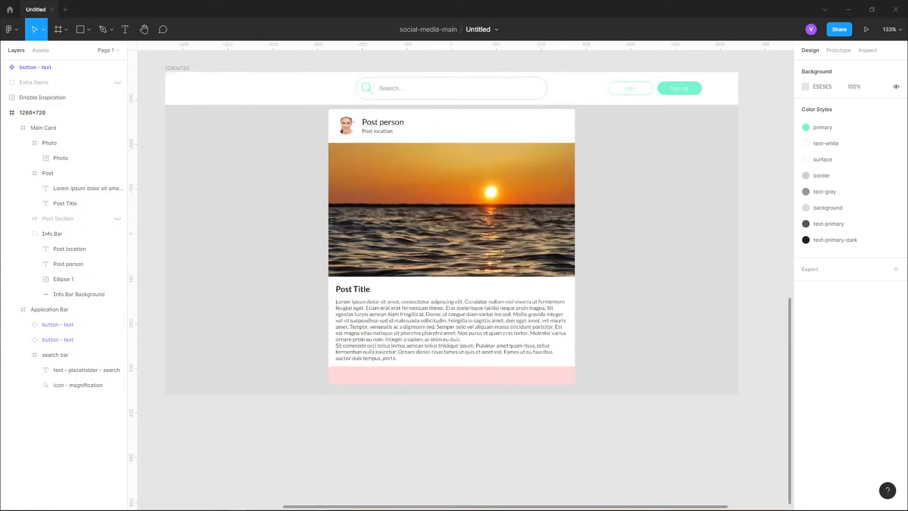
pyautogui.scroll(5, 385, 154)
pyautogui.scroll(1, 390, 154)
pyautogui.scroll(10, 419, 169)
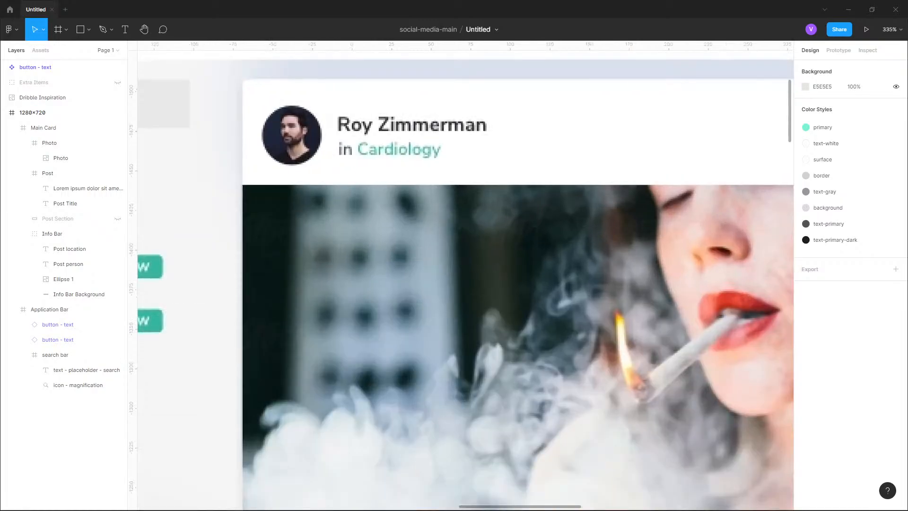
pyautogui.scroll(-4, 465, 279)
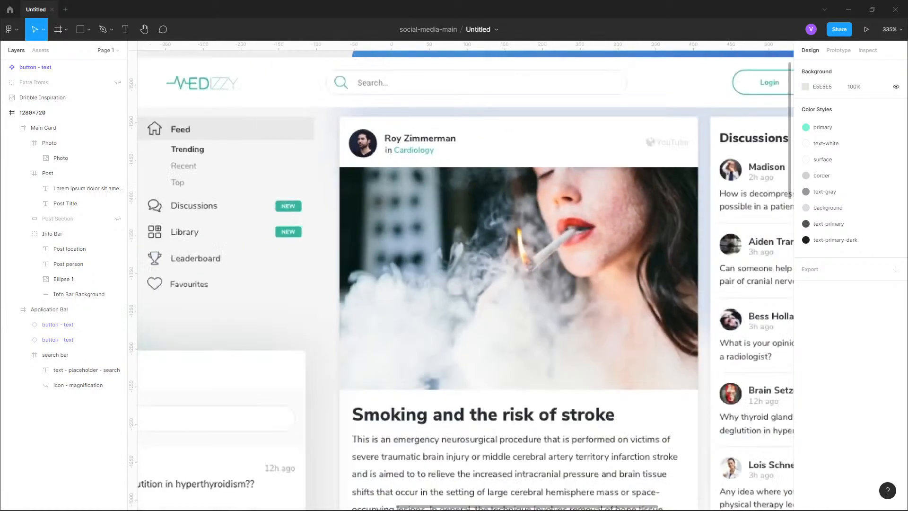
pyautogui.scroll(-12, 465, 279)
pyautogui.scroll(-4, 301, 232)
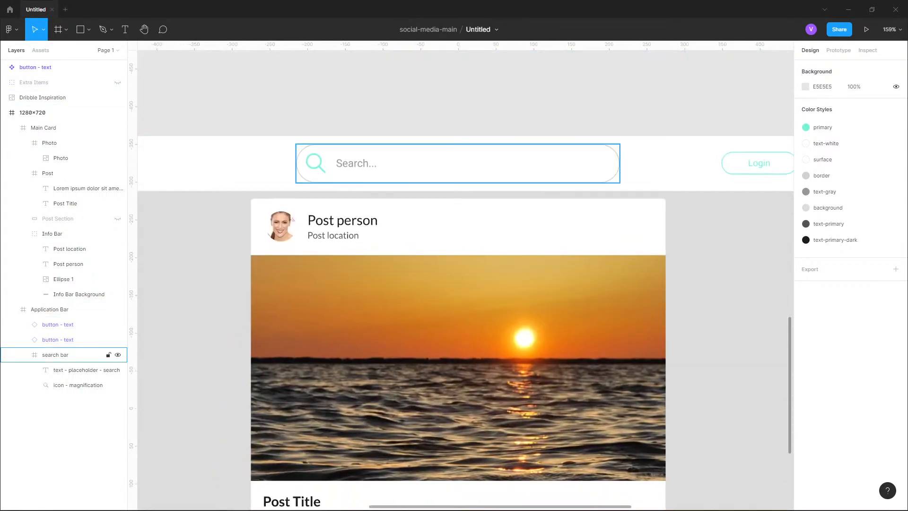
pyautogui.scroll(4, 301, 232)
# - Set the post person text's font size to 14
pyautogui.doubleClick(369, 201)
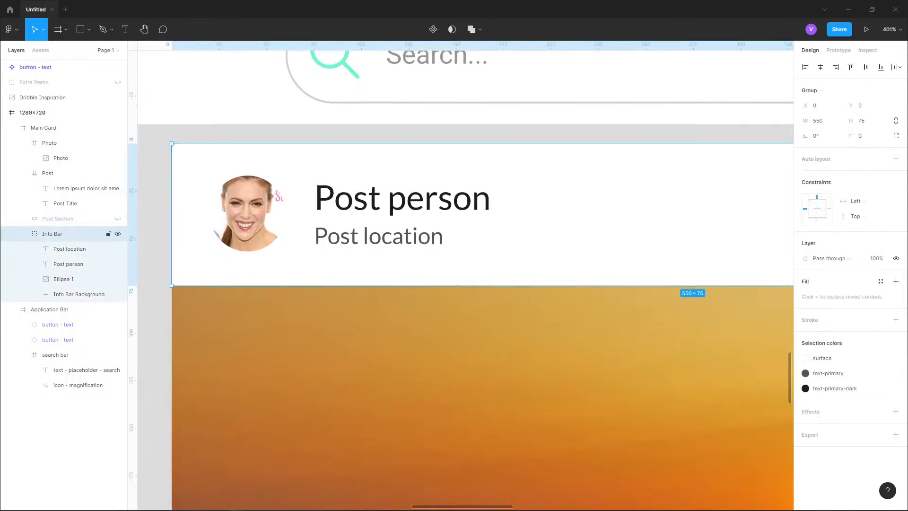
pyautogui.doubleClick(368, 200)
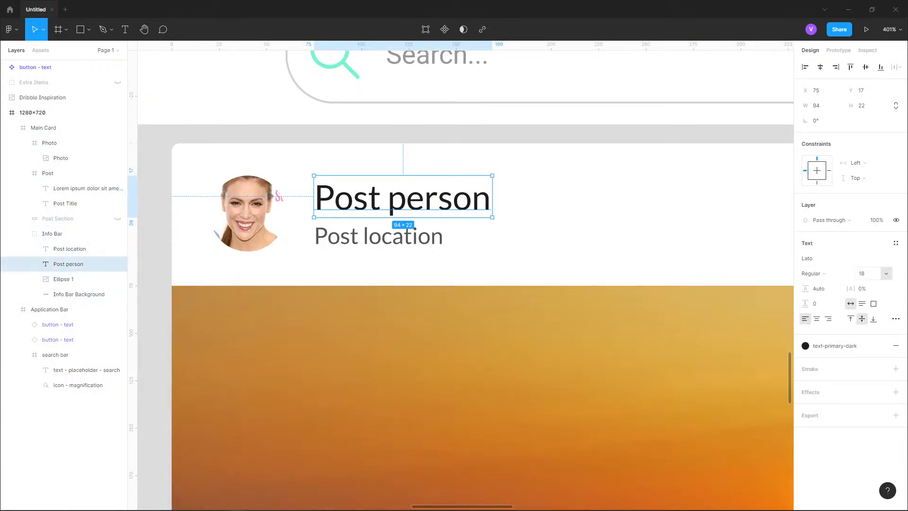
pyautogui.click(882, 274)
pyautogui.click(872, 261)
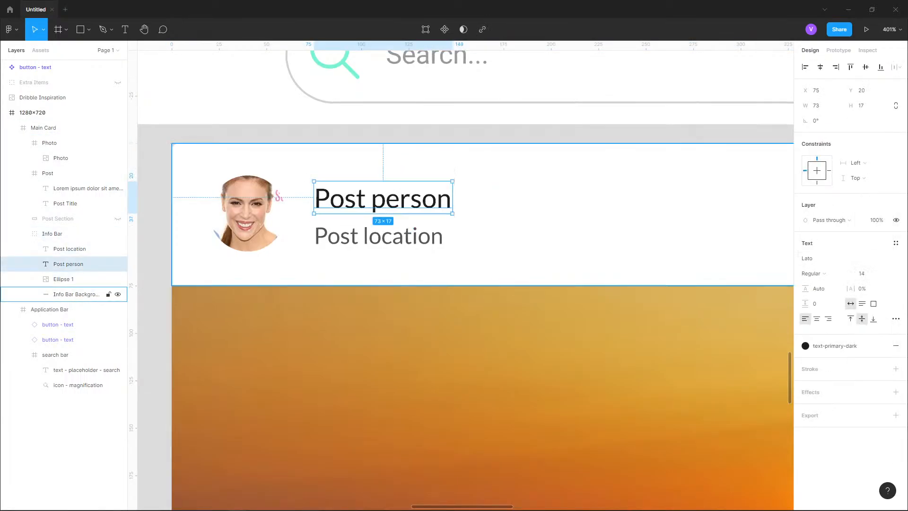
# - Examine the post location font size and the spacing between the photo and the info bar texts
pyautogui.click(69, 248)
pyautogui.click(882, 273)
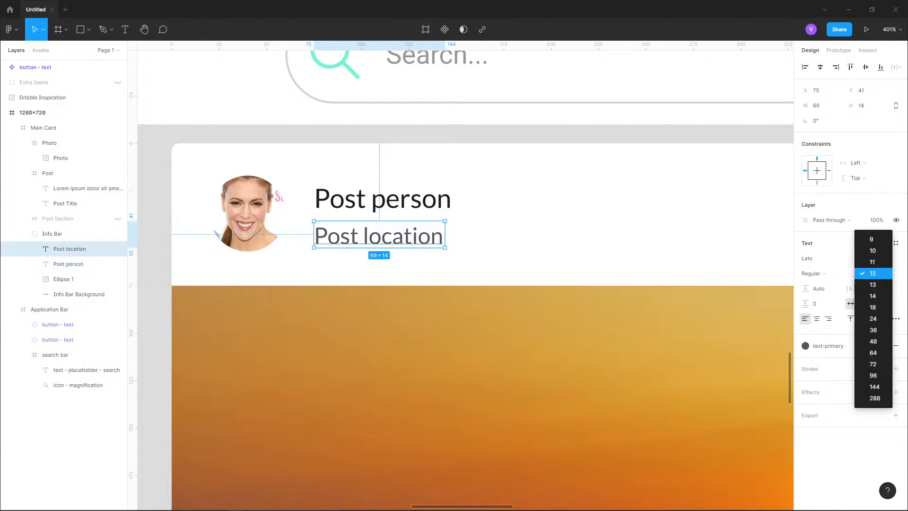
pyautogui.click(882, 273)
pyautogui.click(68, 264)
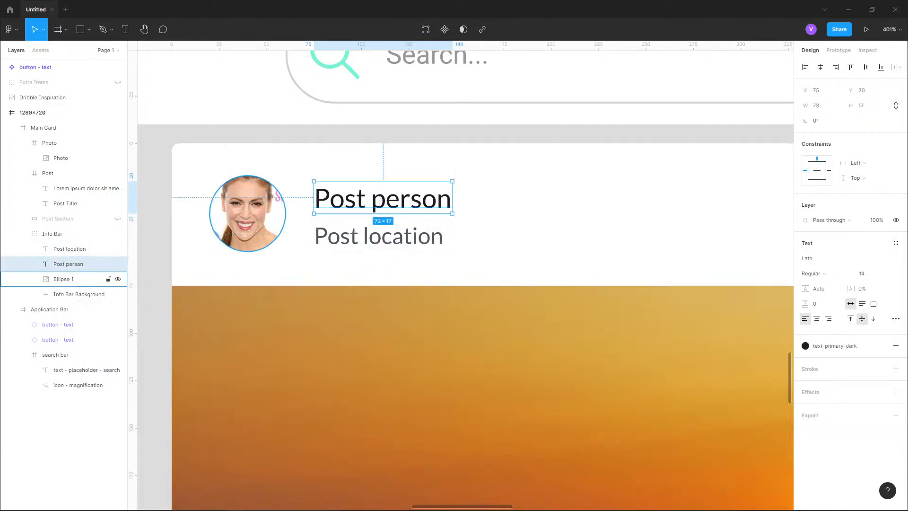
pyautogui.press('alt')
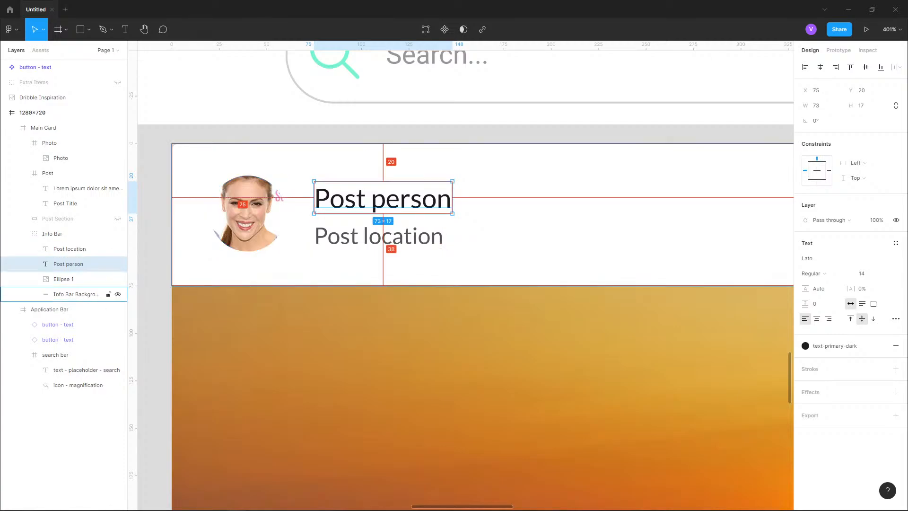
pyautogui.click(63, 279)
pyautogui.press('alt')
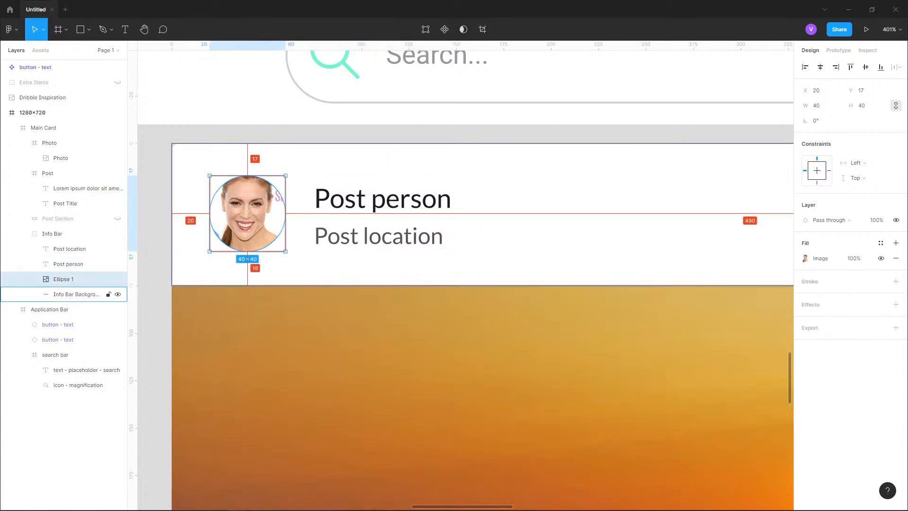
pyautogui.click(382, 198)
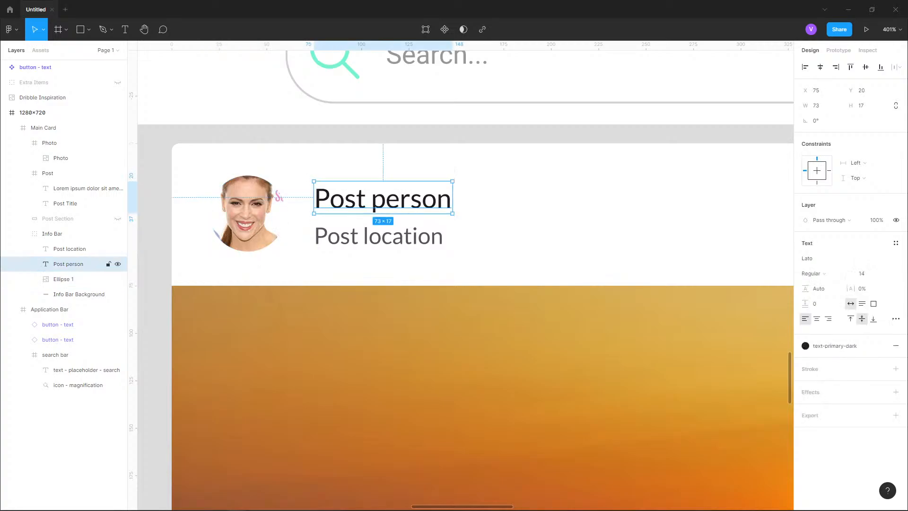
# - Nudge the post person text down 2 px
pyautogui.press('alt')
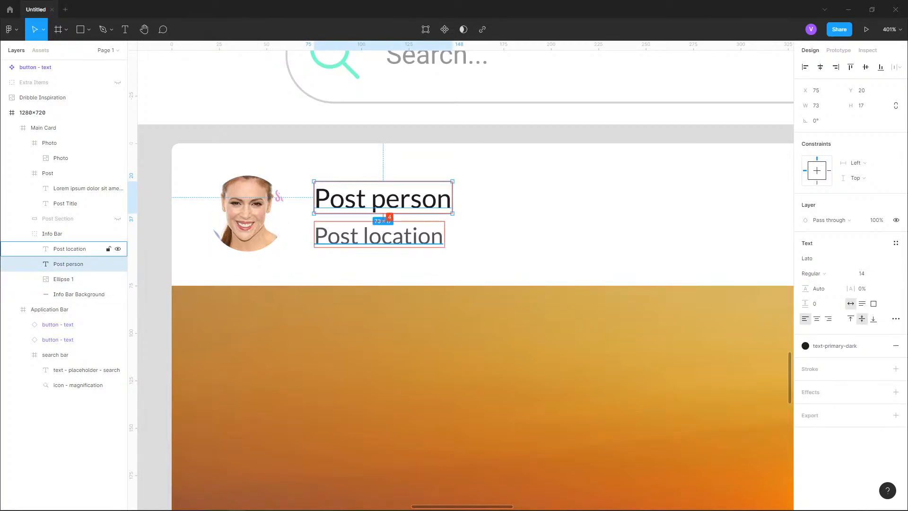
pyautogui.hotkey('alt', 'Down')
pyautogui.hotkey('alt', 'Down')
# - Nudge the post location text up 2 px
pyautogui.click(70, 249)
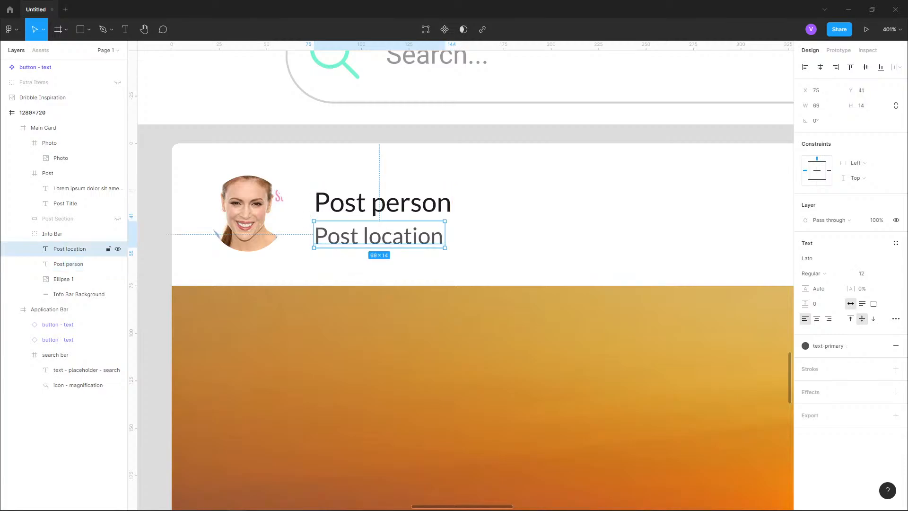
pyautogui.press('Up')
pyautogui.press('Up')
# - Try adding a stroke to the post person text, then undo it
pyautogui.click(50, 309)
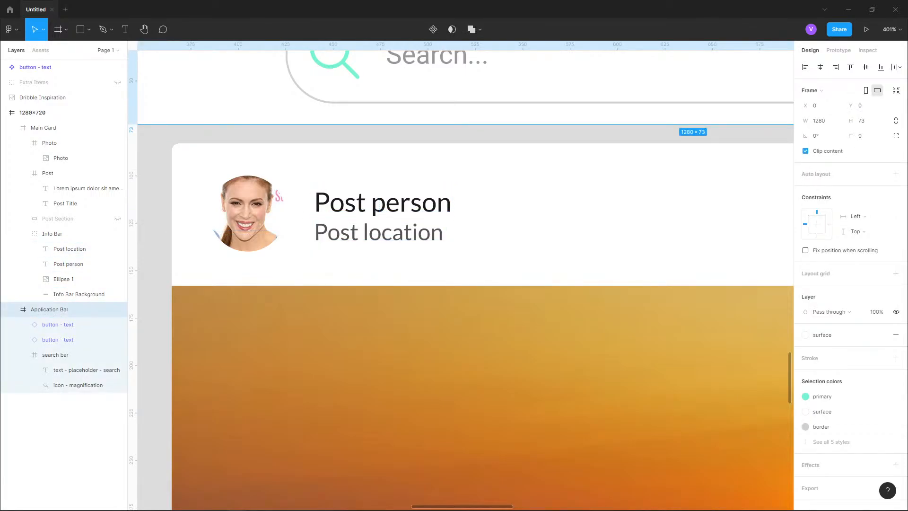
pyautogui.click(44, 128)
pyautogui.click(52, 233)
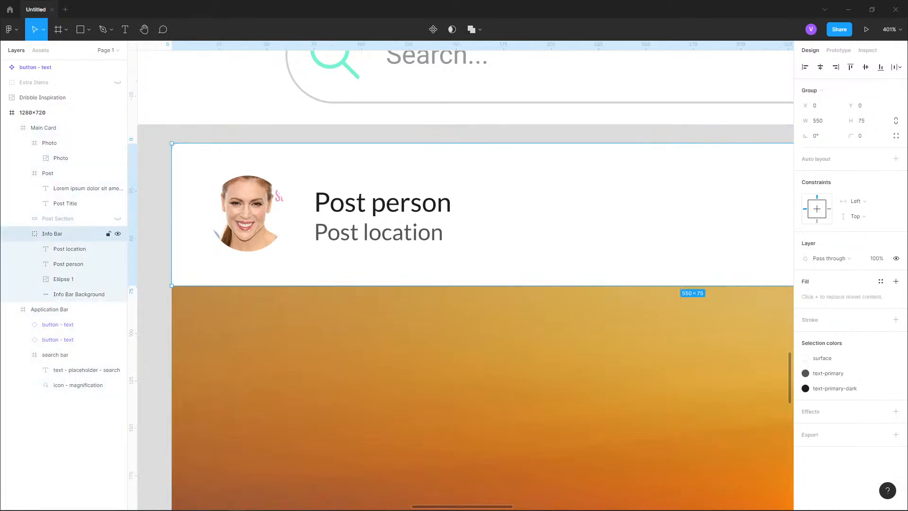
pyautogui.click(68, 264)
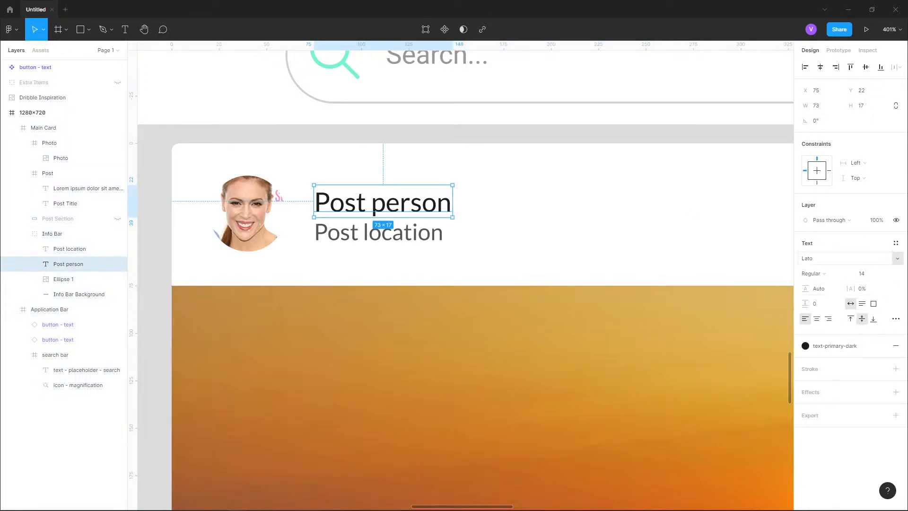
pyautogui.click(895, 368)
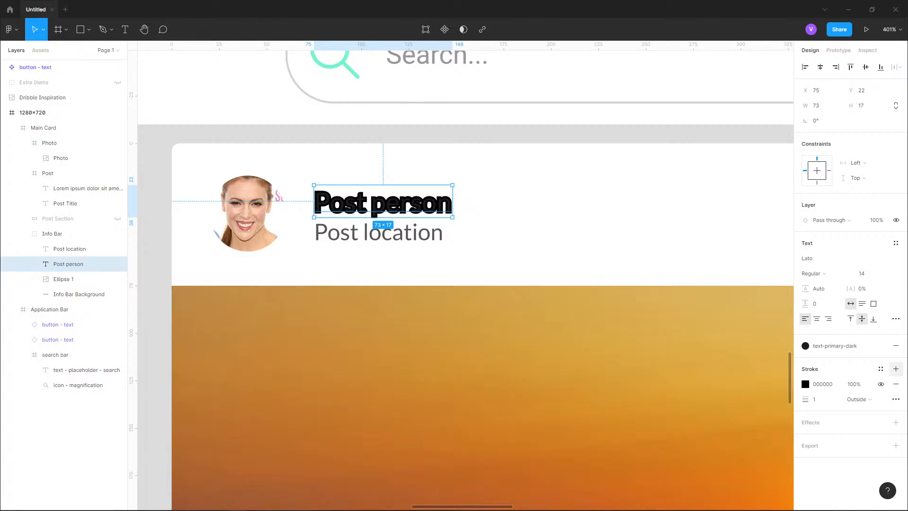
pyautogui.hotkey('ctrl', 'z')
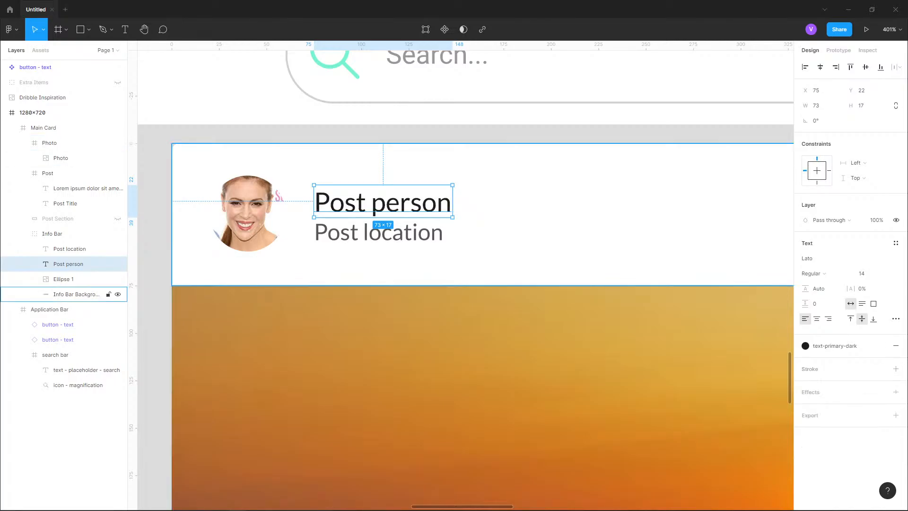
# - Move the post person text up 2 px
pyautogui.click(360, 134)
pyautogui.scroll(-3, 338, 196)
pyautogui.scroll(-3, 357, 213)
pyautogui.moveTo(595, 352); pyautogui.dragTo(600, 244)
pyautogui.scroll(-1, 600, 244)
pyautogui.scroll(5, 377, 294)
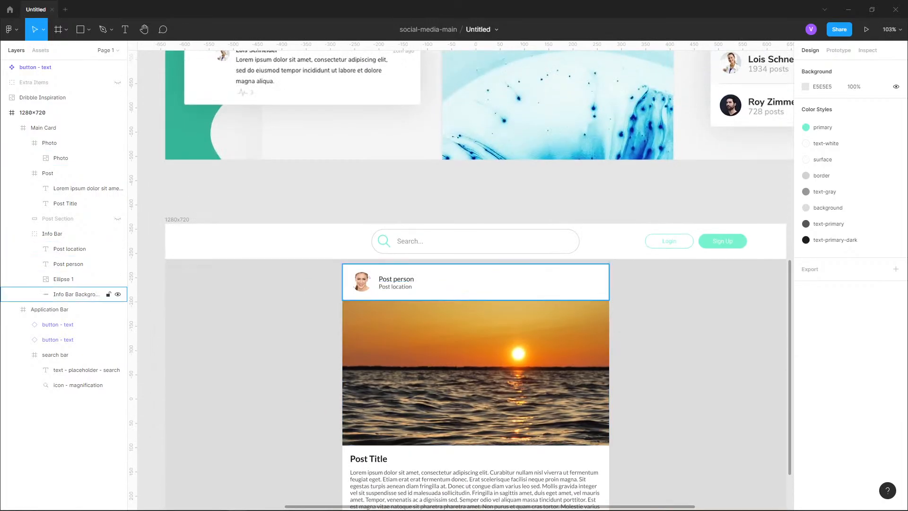
pyautogui.scroll(6, 377, 294)
pyautogui.click(416, 251)
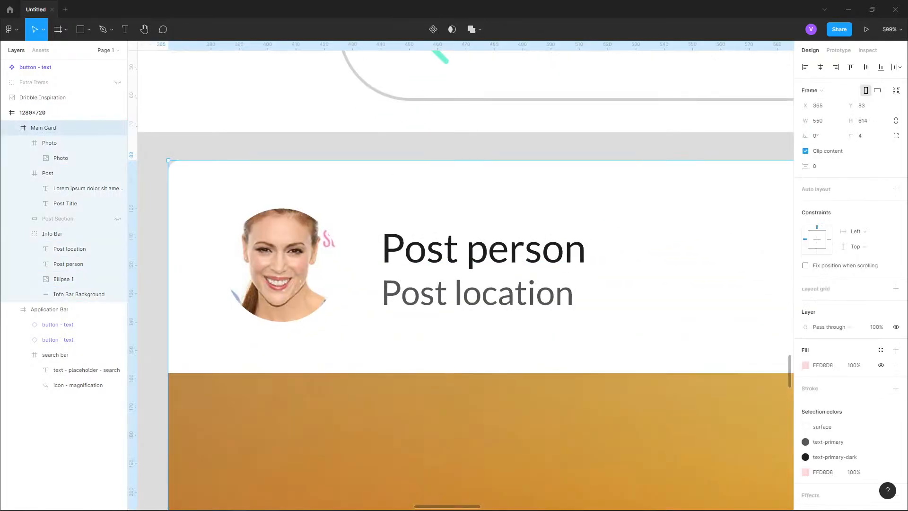
pyautogui.doubleClick(416, 250)
pyautogui.doubleClick(416, 250)
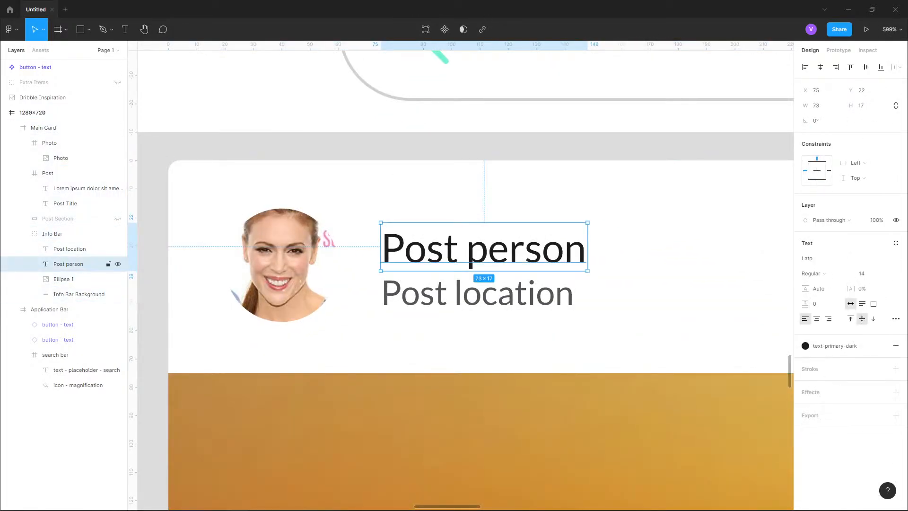
pyautogui.press('Up')
pyautogui.press('Up')
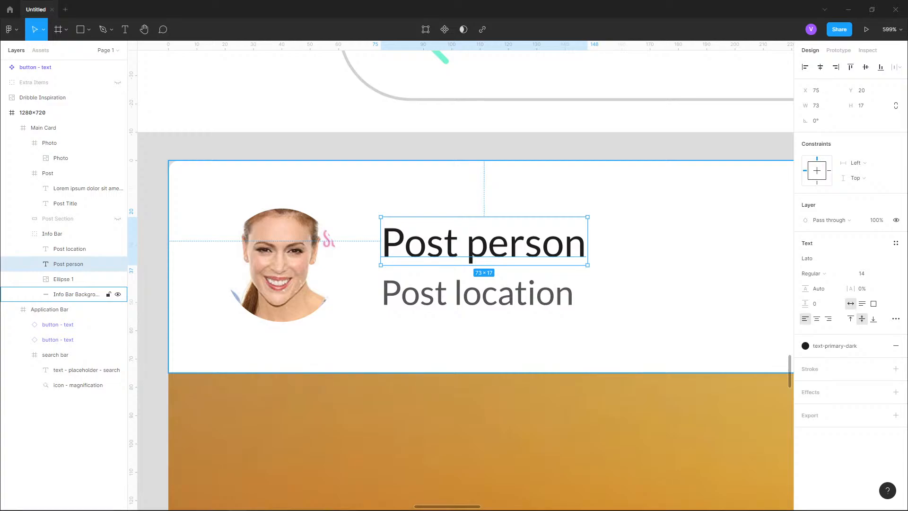
# - Examine the info bar layers and compare the card with the Dribbble inspiration design
pyautogui.click(75, 294)
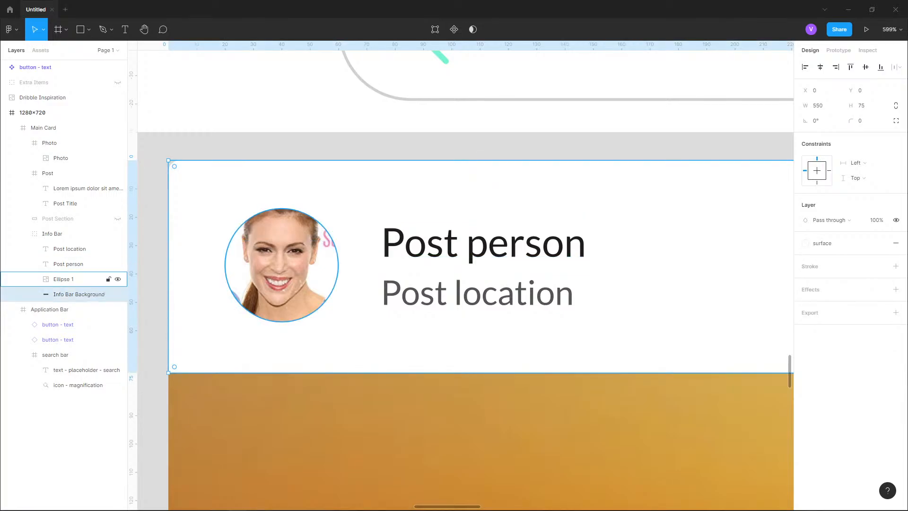
pyautogui.click(71, 264)
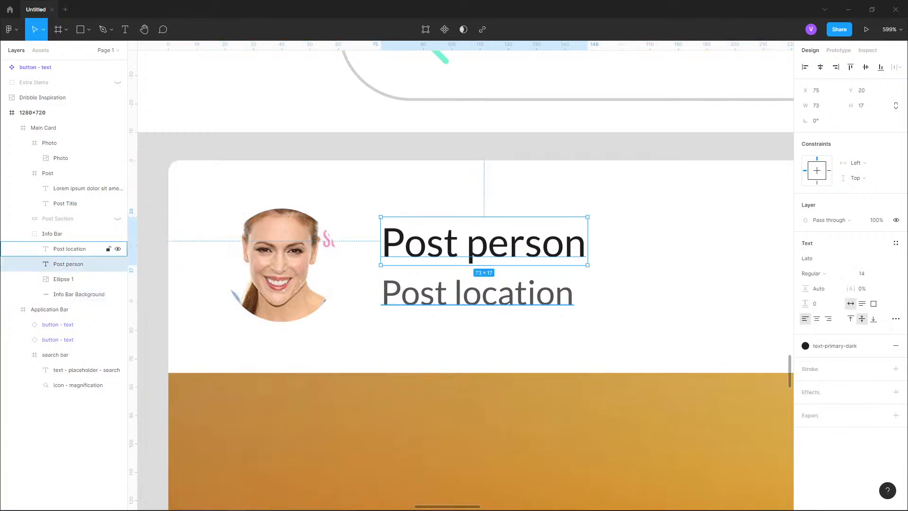
pyautogui.click(288, 271)
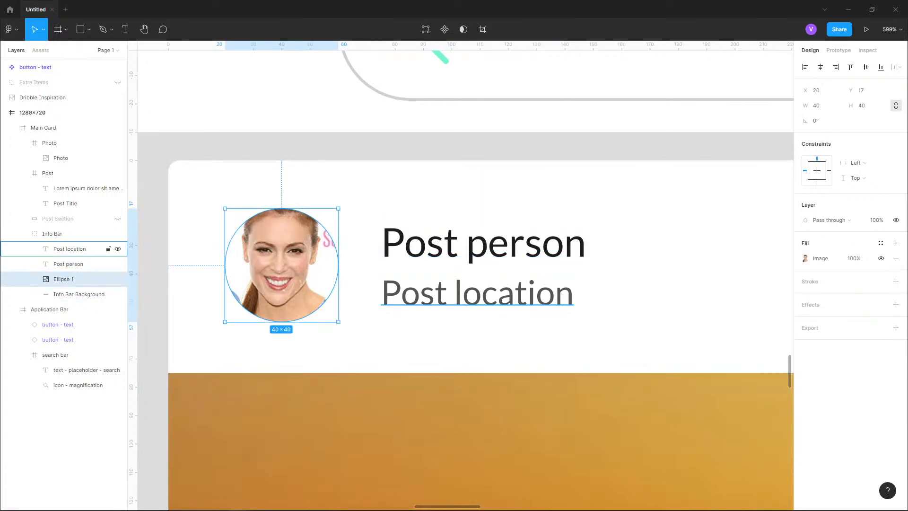
pyautogui.click(444, 147)
pyautogui.scroll(-8, 289, 322)
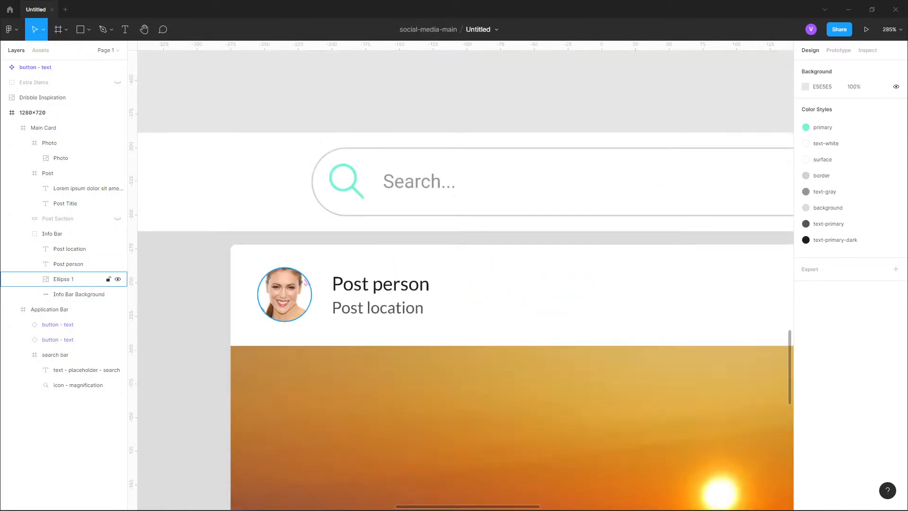
pyautogui.scroll(-4, 473, 250)
pyautogui.scroll(-3, 472, 260)
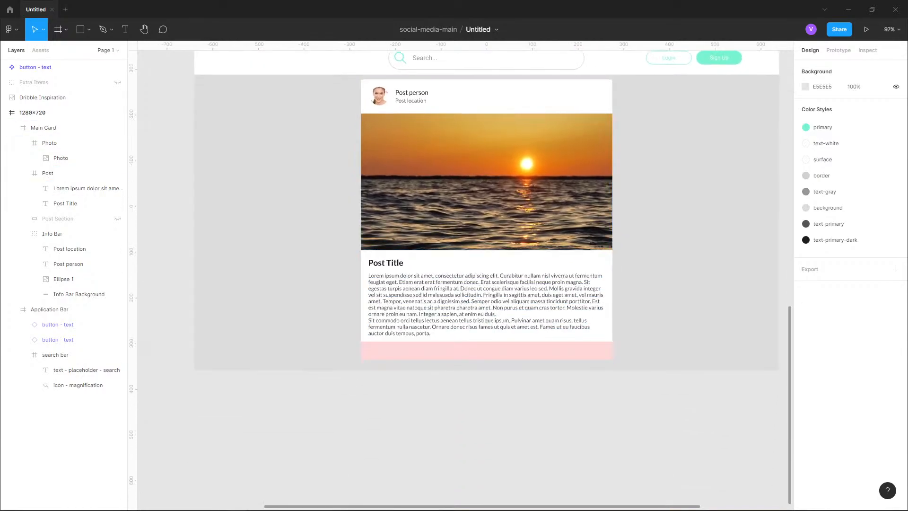
pyautogui.moveTo(491, 374); pyautogui.dragTo(466, 406)
pyautogui.scroll(12, 465, 279)
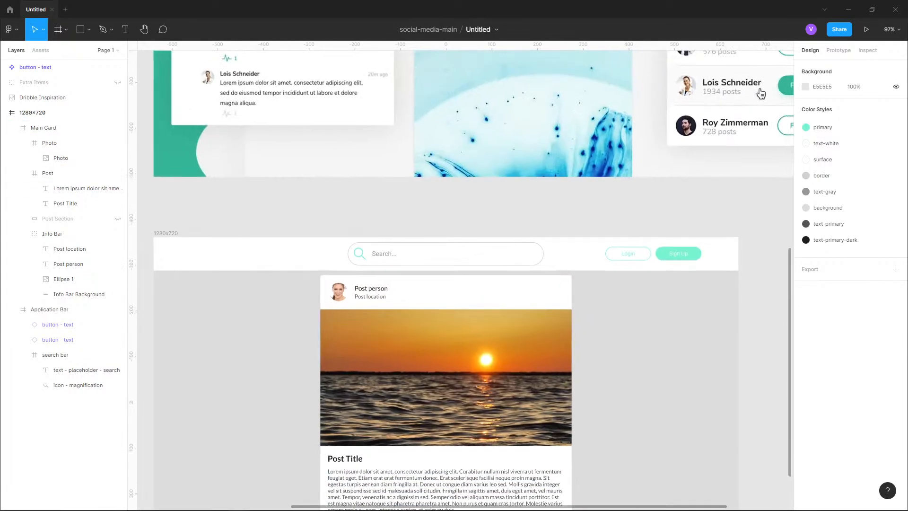
pyautogui.keyDown('ctrl'); pyautogui.scroll(5, 455, 460); pyautogui.keyUp('ctrl')
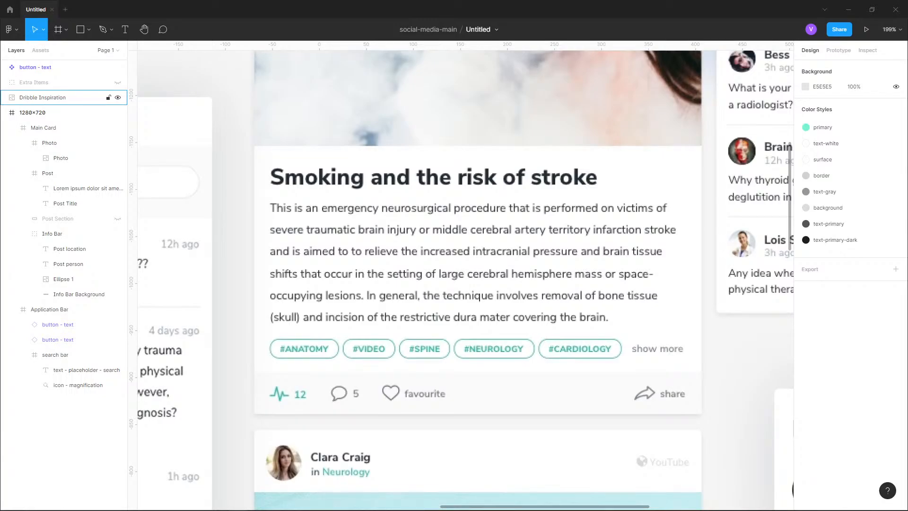
pyautogui.keyDown('ctrl'); pyautogui.scroll(-5, 420, 329); pyautogui.keyUp('ctrl')
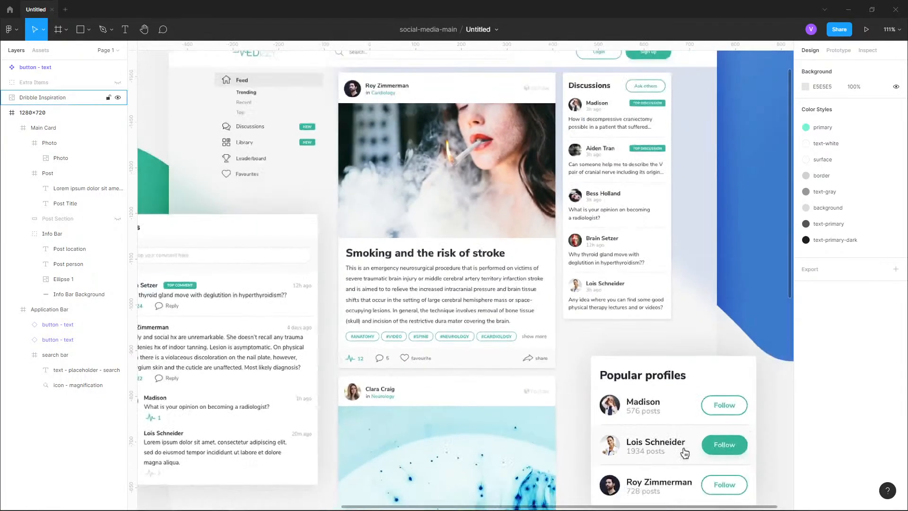
pyautogui.scroll(-10, 420, 329)
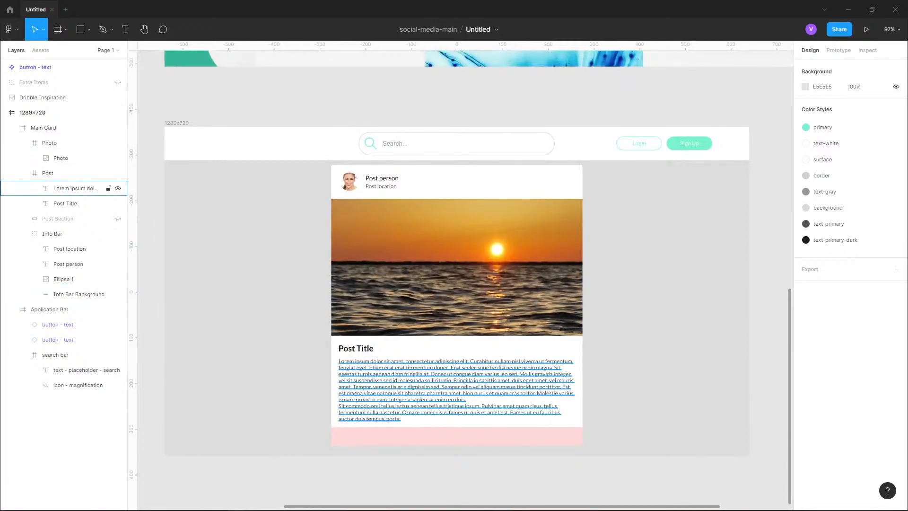
# - Try deleting the last sentence of the post body text, then undo the deletion
pyautogui.keyDown('ctrl'); pyautogui.scroll(8, 402, 461); pyautogui.keyUp('ctrl')
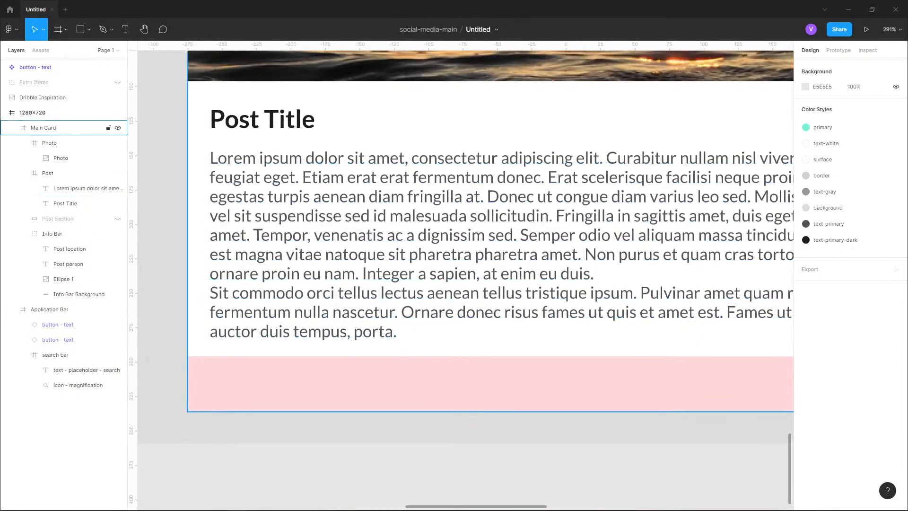
pyautogui.doubleClick(453, 245)
pyautogui.doubleClick(453, 246)
pyautogui.click(453, 128)
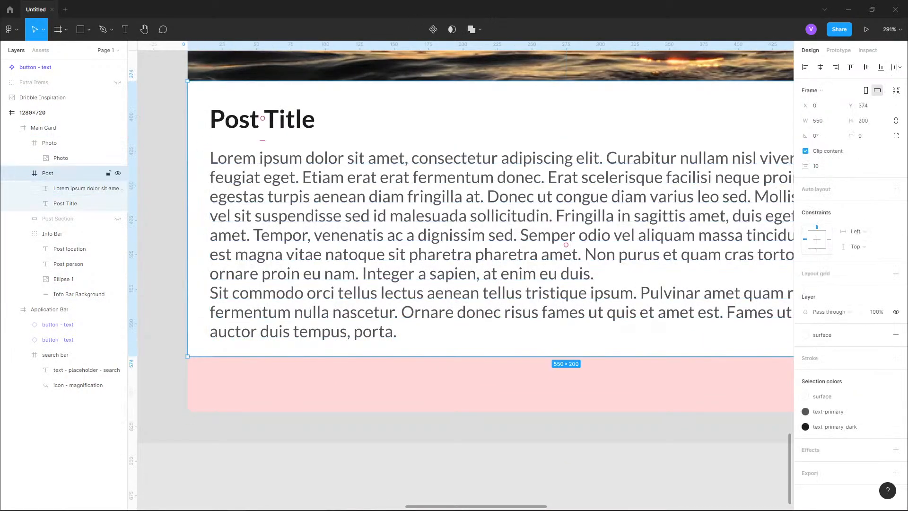
pyautogui.doubleClick(401, 312)
pyautogui.moveTo(401, 312); pyautogui.dragTo(407, 332)
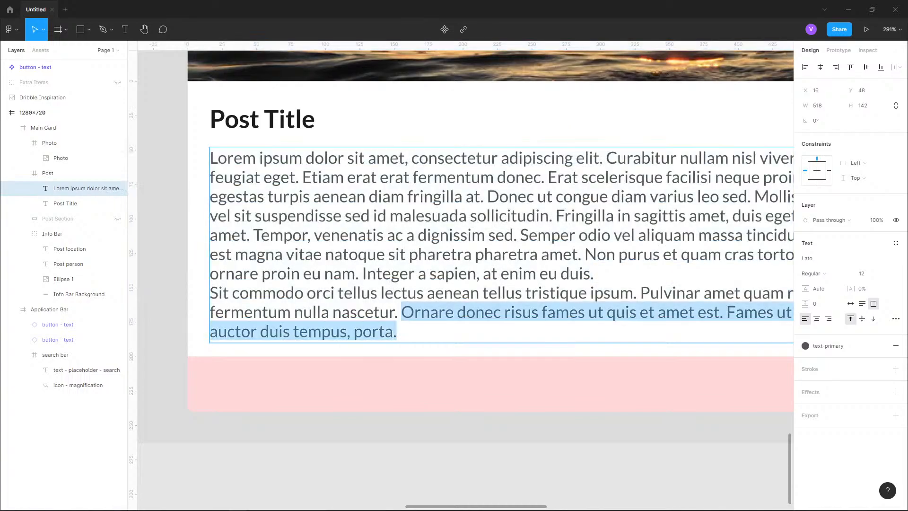
pyautogui.press('BackSpace')
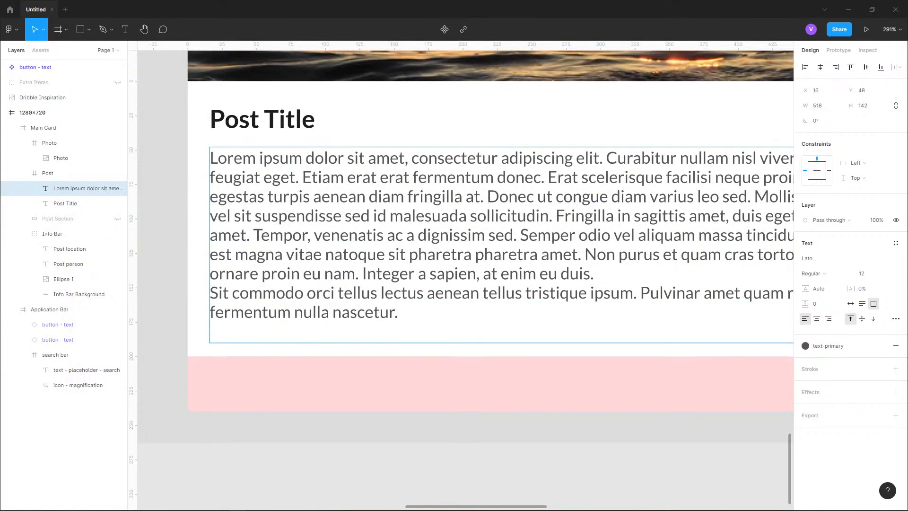
pyautogui.press('Escape')
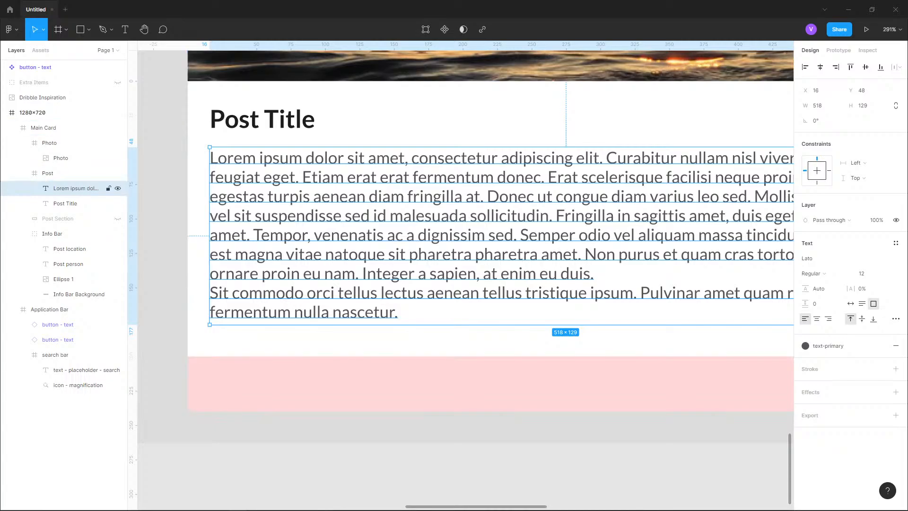
pyautogui.hotkey('ctrl', 'z')
pyautogui.hotkey('ctrl', 'z')
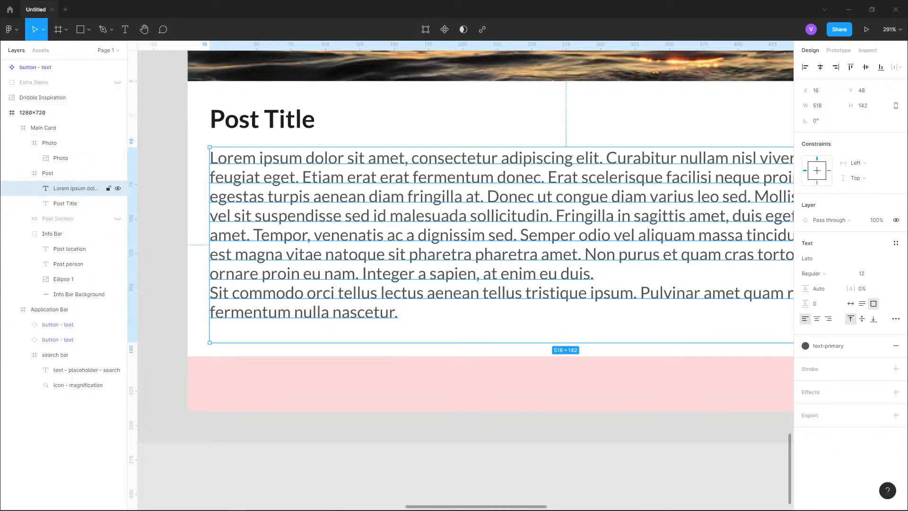
pyautogui.press('Escape')
# - Draw a 550 × 19 px rectangle across the bottom of the post section and fill it with FFFFFF
pyautogui.click(89, 30)
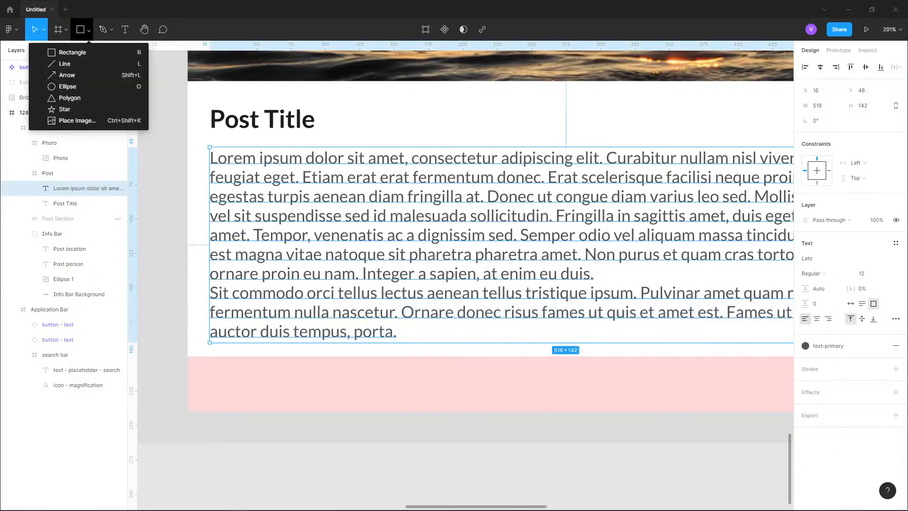
pyautogui.click(61, 52)
pyautogui.moveTo(187, 329)
pyautogui.mouseDown()
pyautogui.moveTo(735, 356)
pyautogui.moveTo(697, 356)
pyautogui.mouseUp()
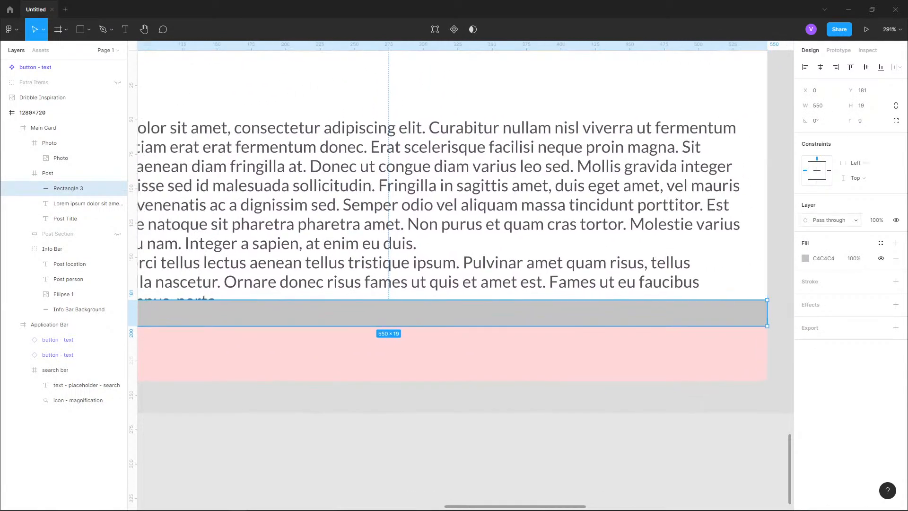
pyautogui.click(805, 258)
pyautogui.write('fff')
pyautogui.press('Return')
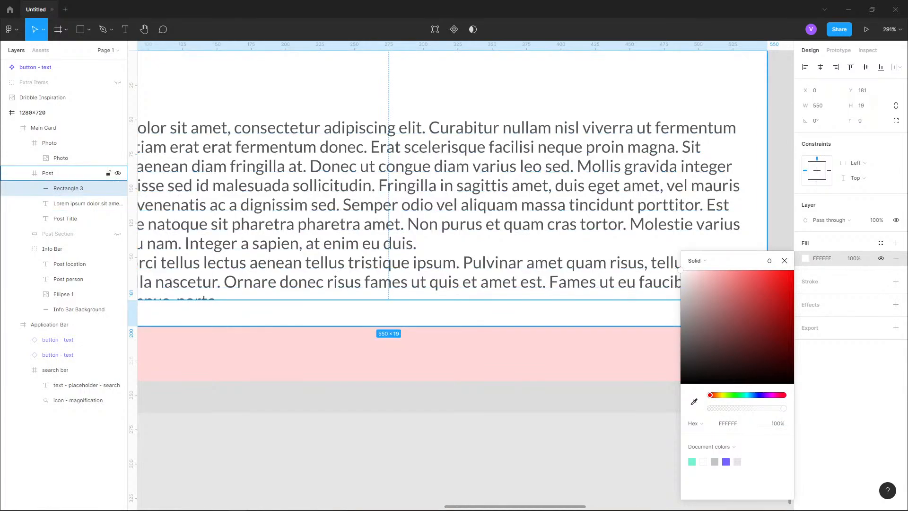
pyautogui.click(780, 199)
# - Try resizing the post frame's height, then undo it
pyautogui.hscroll(-3, 465, 213)
pyautogui.click(68, 188)
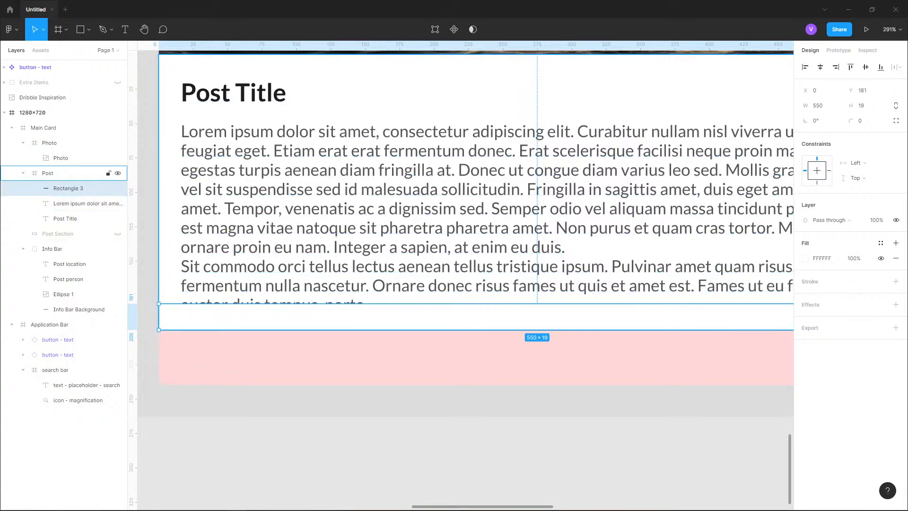
pyautogui.click(66, 173)
pyautogui.moveTo(472, 329); pyautogui.dragTo(473, 309)
pyautogui.hotkey('ctrl', 'z')
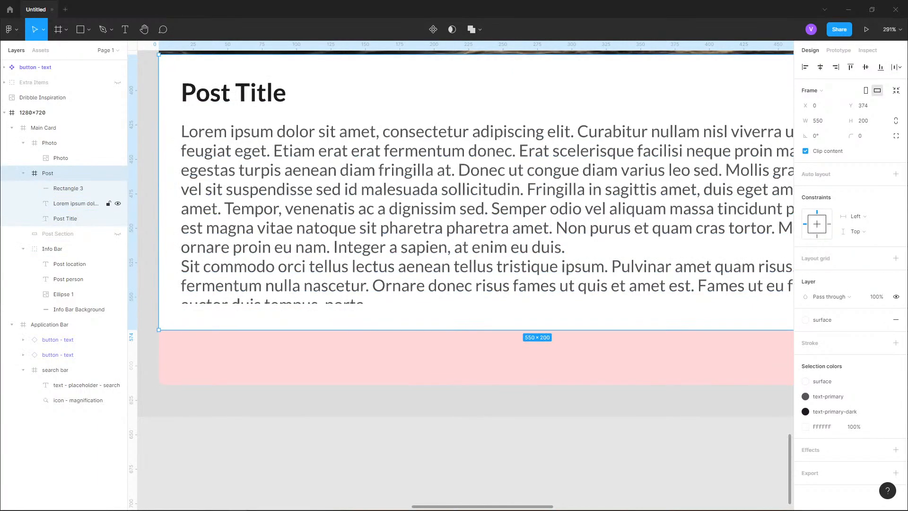
# - Set the white rectangle's vertical constraint to Bottom within the post frame
pyautogui.click(69, 188)
pyautogui.click(816, 183)
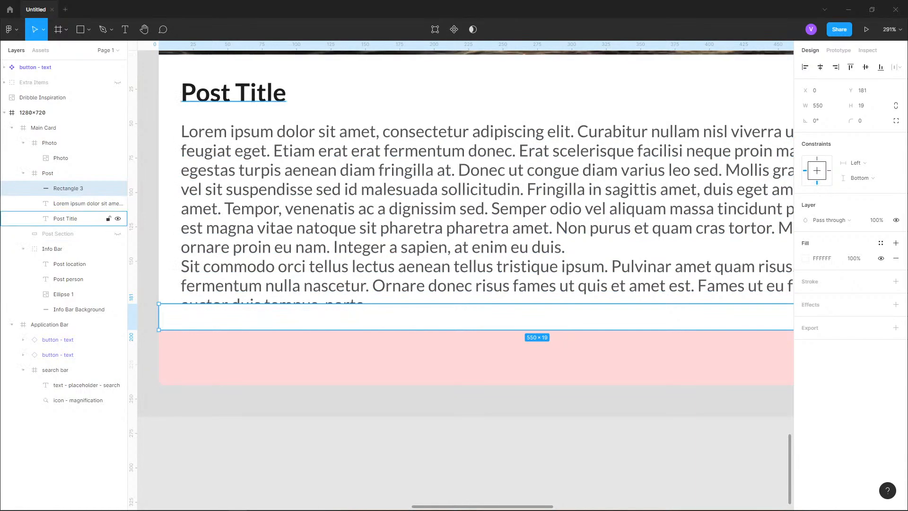
pyautogui.click(48, 173)
pyautogui.moveTo(331, 330)
pyautogui.mouseDown()
pyautogui.moveTo(331, 243)
pyautogui.moveTo(331, 323)
pyautogui.mouseUp()
pyautogui.moveTo(473, 357); pyautogui.dragTo(473, 329)
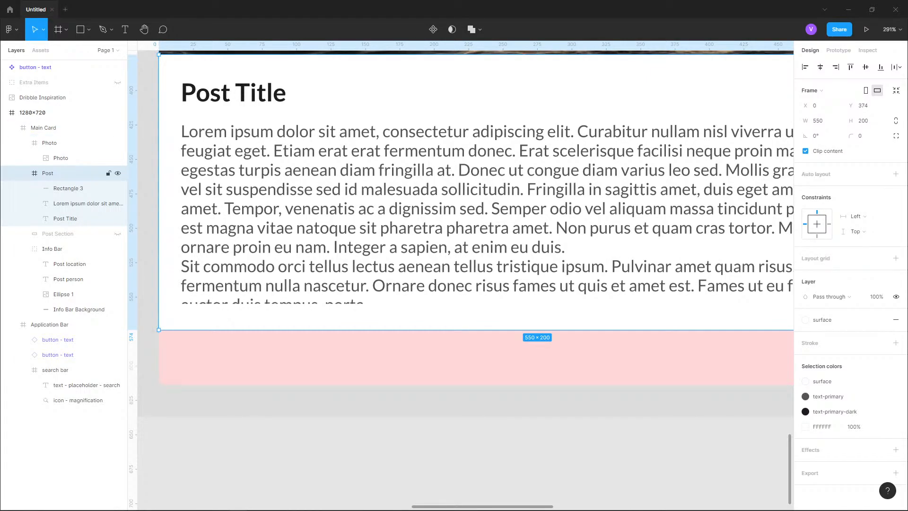
pyautogui.press('Escape')
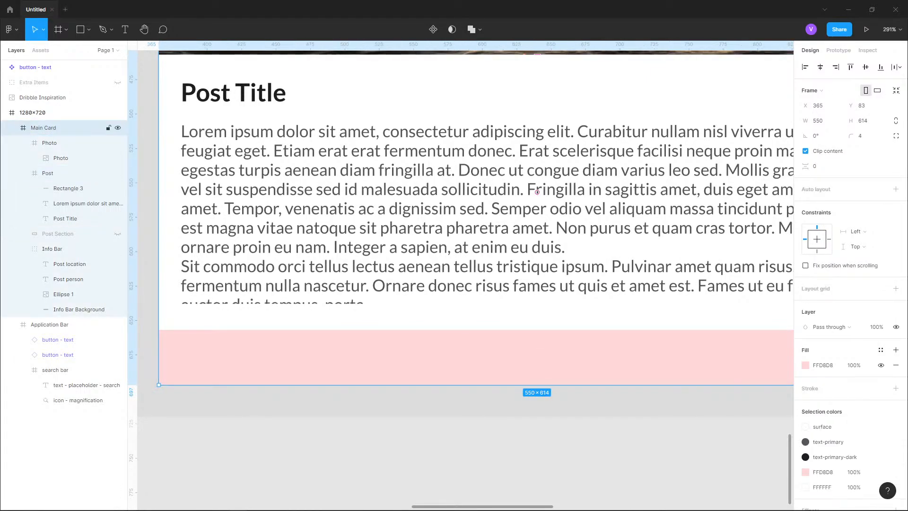
# - Collapse the main card's layer groups and delete the hidden Post Section layer
pyautogui.press('r')
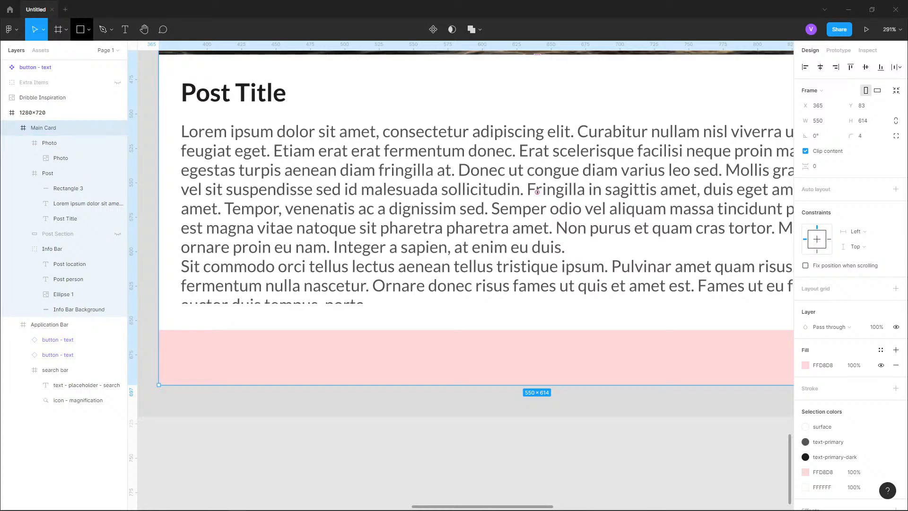
pyautogui.click(23, 142)
pyautogui.click(23, 158)
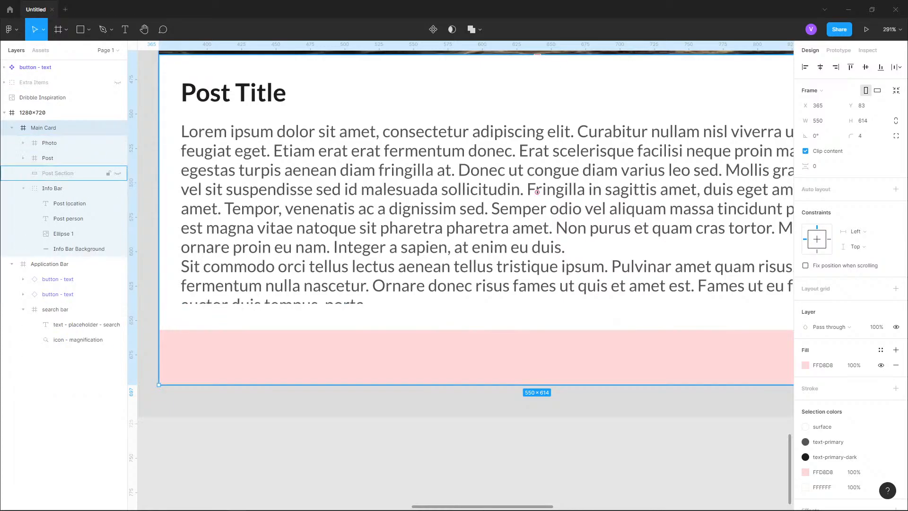
pyautogui.click(23, 189)
pyautogui.click(57, 173)
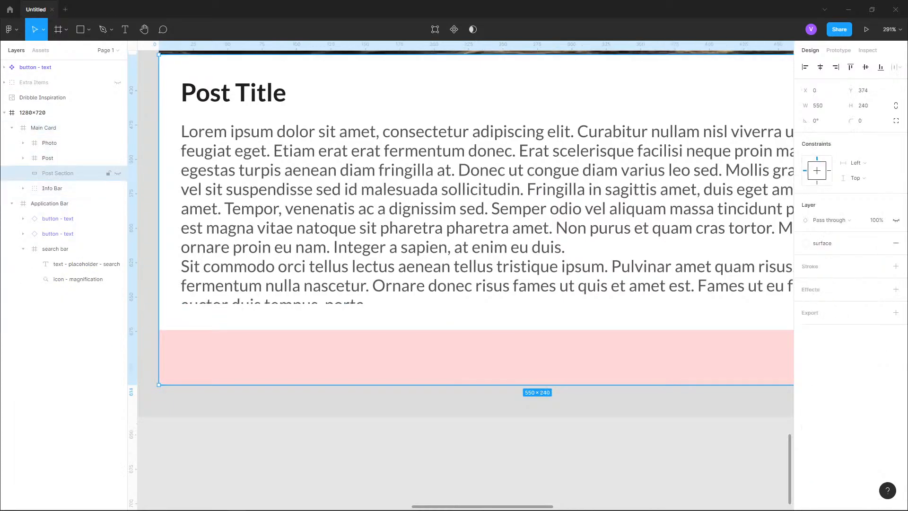
pyautogui.press('Delete')
# - Draw a frame about 210 × 19 px at the bottom of the main card, aligned to its left edge
pyautogui.click(47, 158)
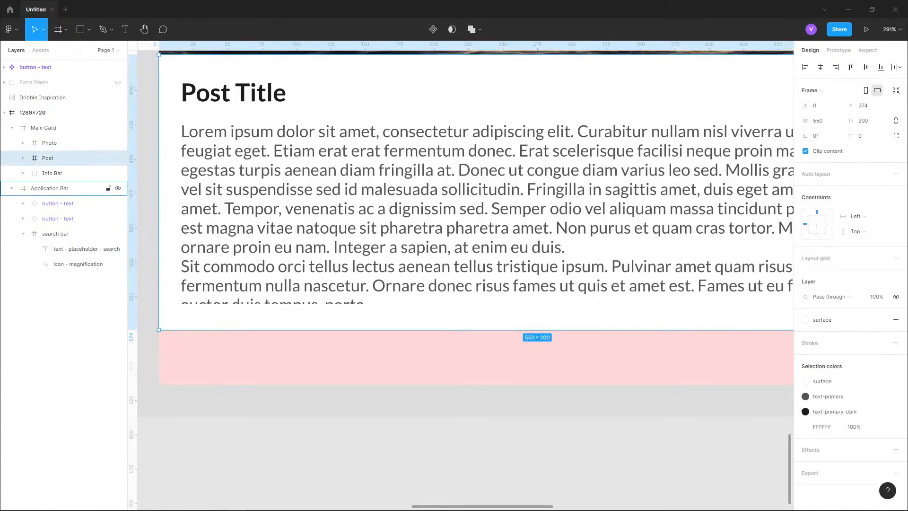
pyautogui.click(12, 189)
pyautogui.click(49, 143)
pyautogui.press('f')
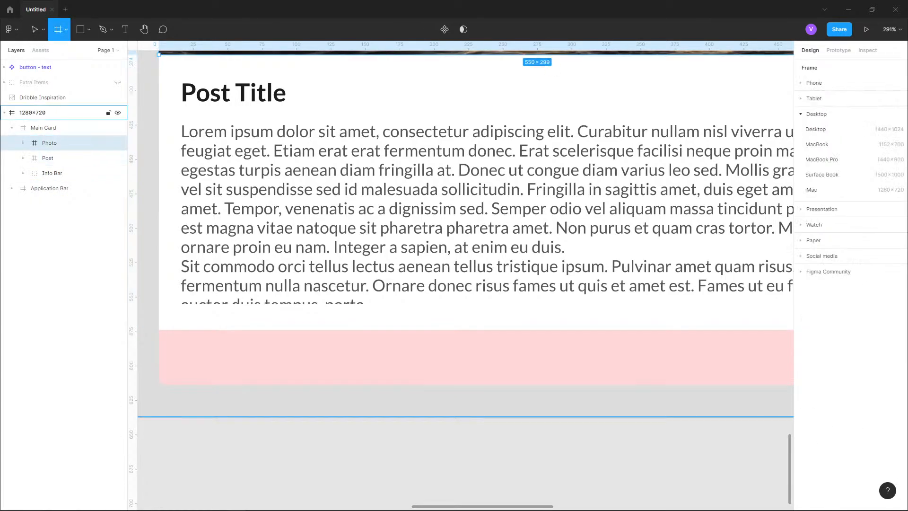
pyautogui.moveTo(158, 330); pyautogui.dragTo(447, 358)
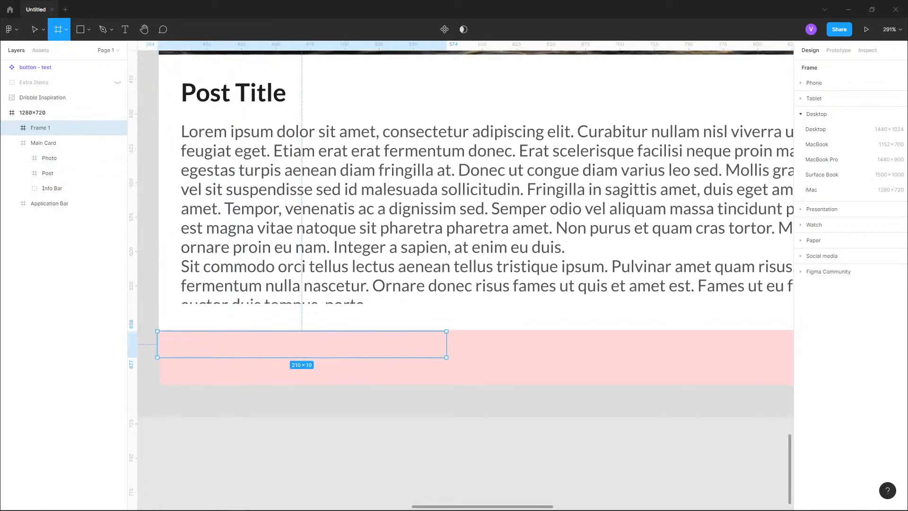
pyautogui.press('Up')
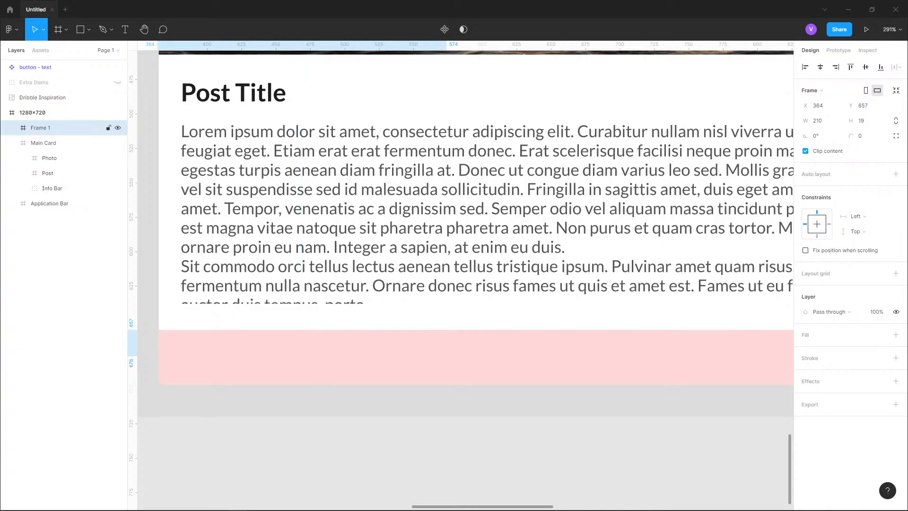
pyautogui.press('Right')
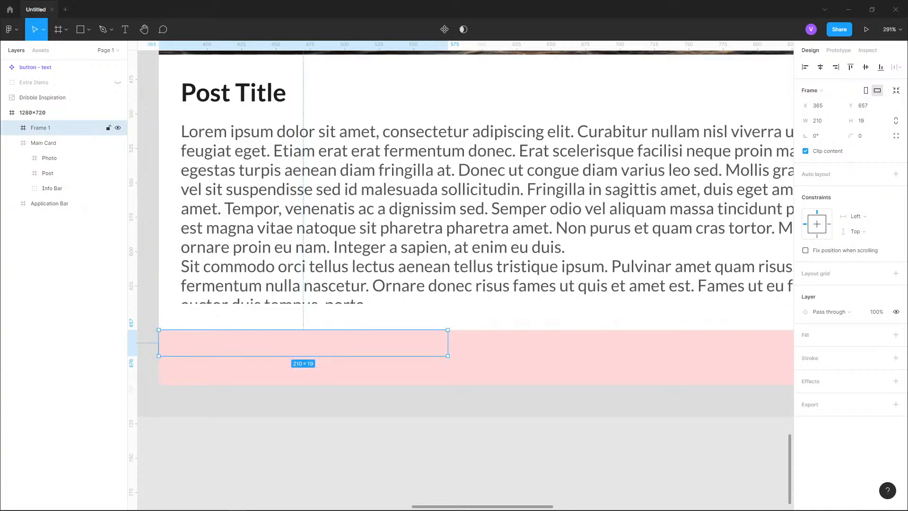
# - Set the new frame's width to 550 px
pyautogui.scroll(-10, 286, 263)
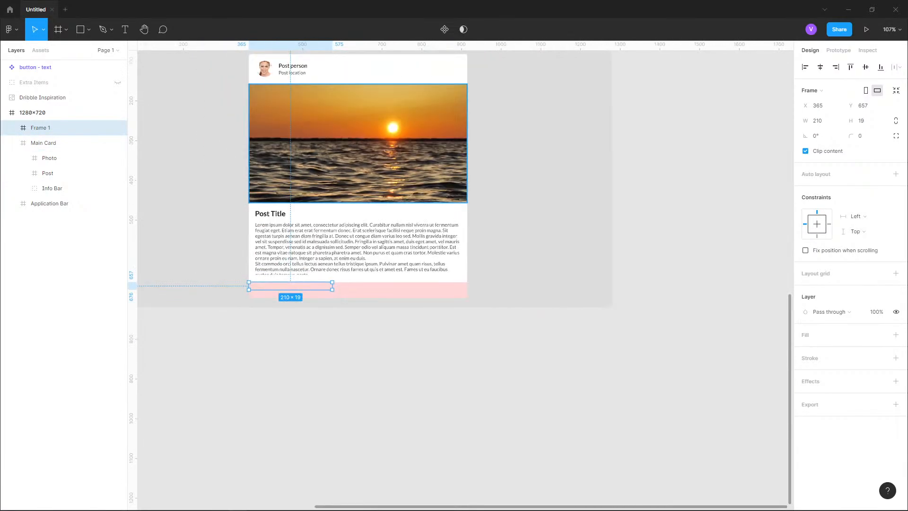
pyautogui.moveTo(285, 263); pyautogui.dragTo(298, 349)
pyautogui.click(298, 348)
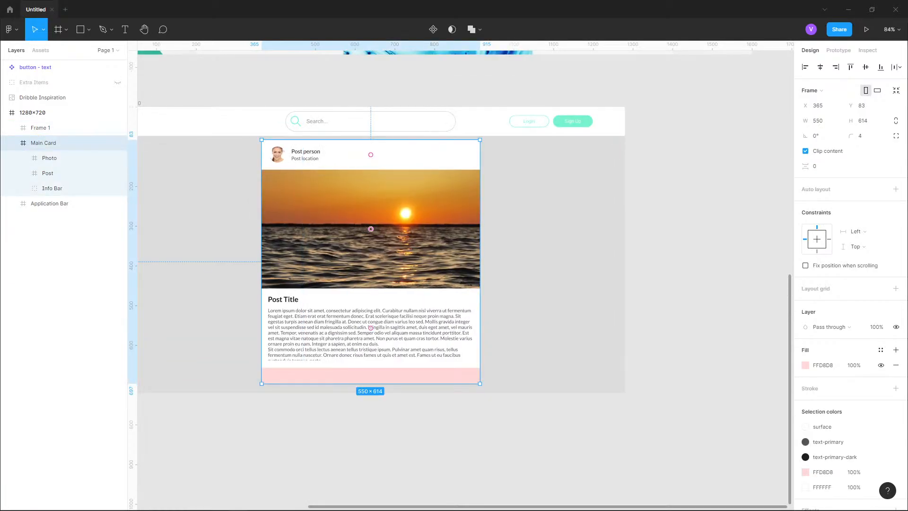
pyautogui.click(40, 127)
pyautogui.click(818, 121)
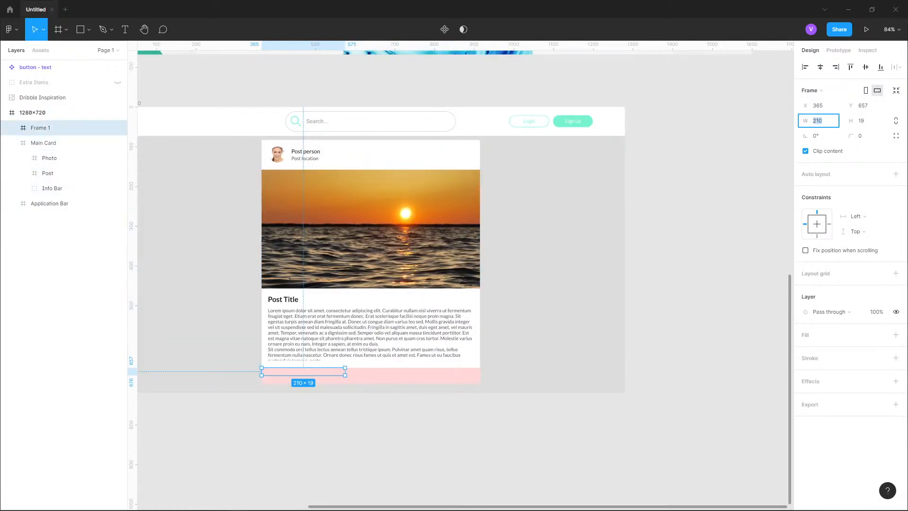
pyautogui.write('550')
pyautogui.press('Return')
pyautogui.scroll(5, 319, 433)
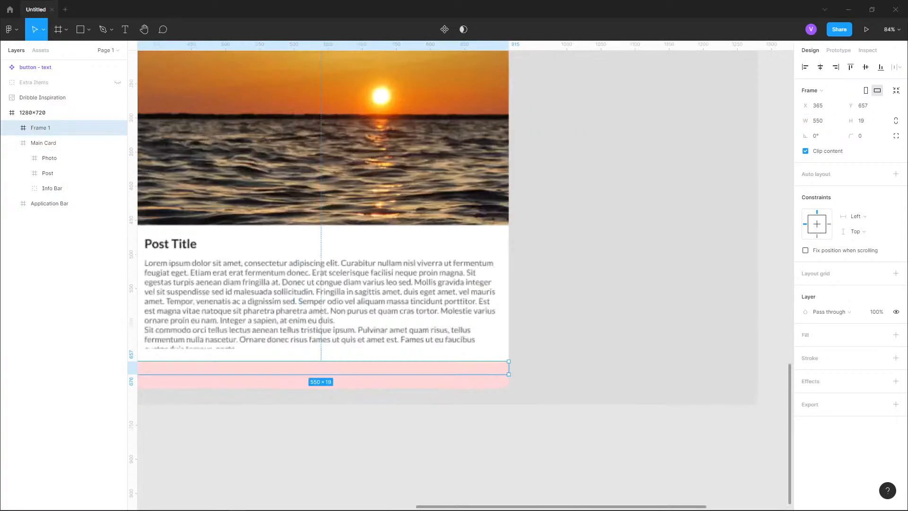
# - Apply the surface color style as the fill of the new bottom frame
pyautogui.scroll(5, 376, 360)
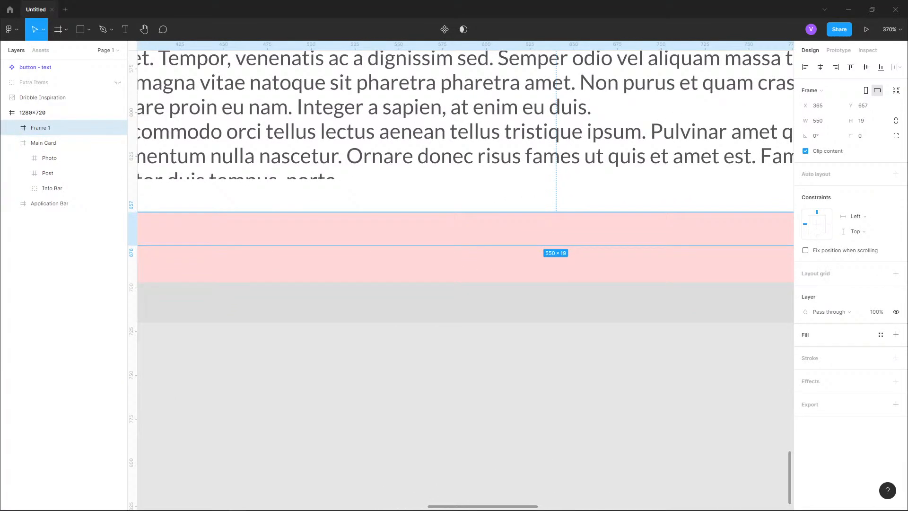
pyautogui.click(881, 335)
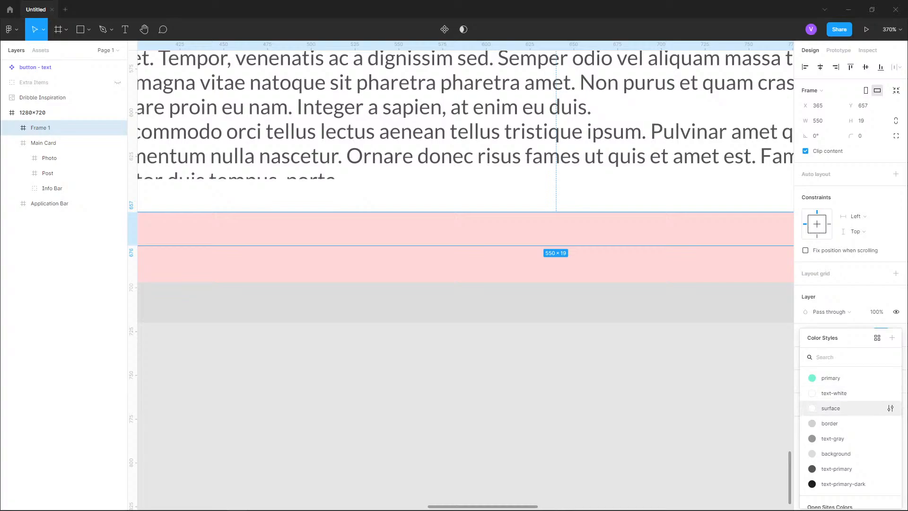
pyautogui.click(830, 408)
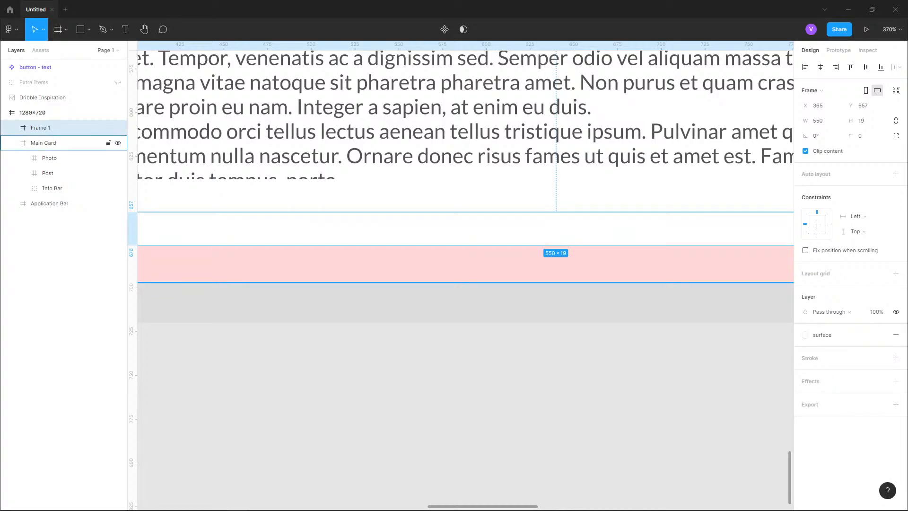
pyautogui.moveTo(302, 232); pyautogui.dragTo(456, 282)
pyautogui.scroll(-10, 632, 197)
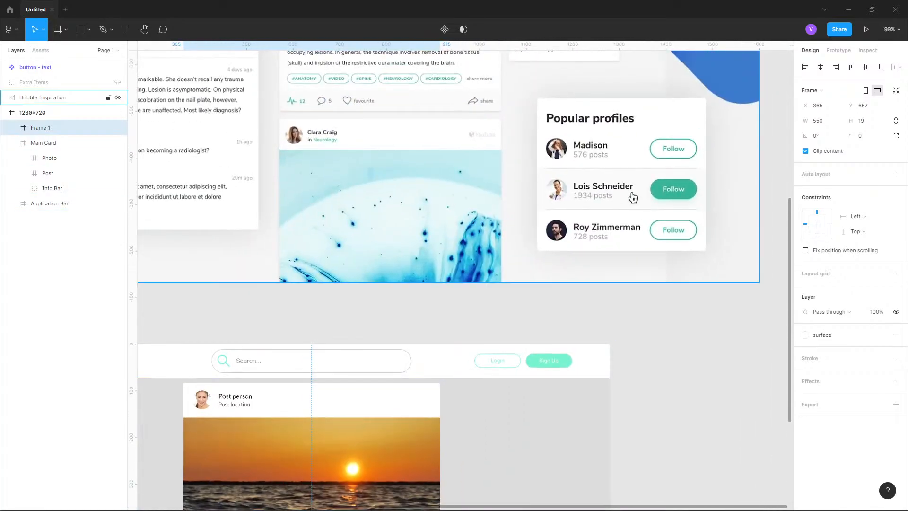
pyautogui.moveTo(633, 197); pyautogui.dragTo(785, 244)
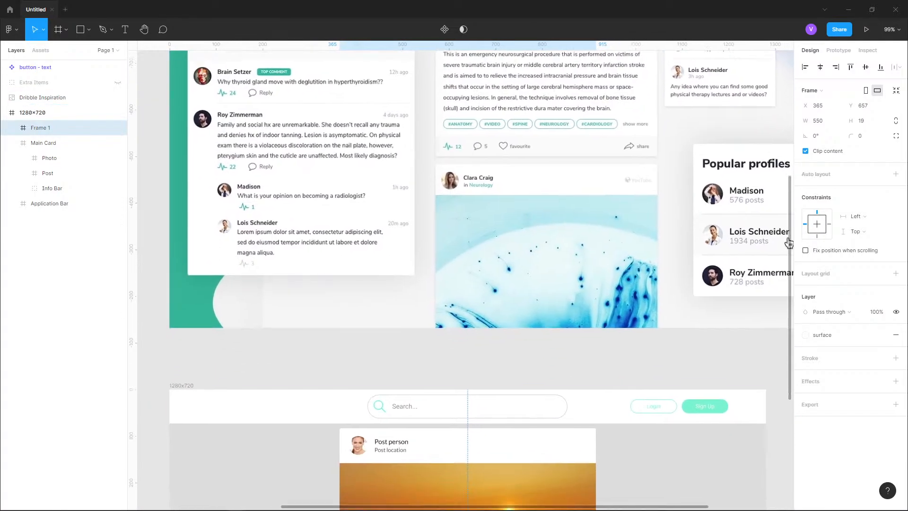
pyautogui.moveTo(390, 441); pyautogui.dragTo(525, 277)
pyautogui.moveTo(492, 492); pyautogui.dragTo(388, 213)
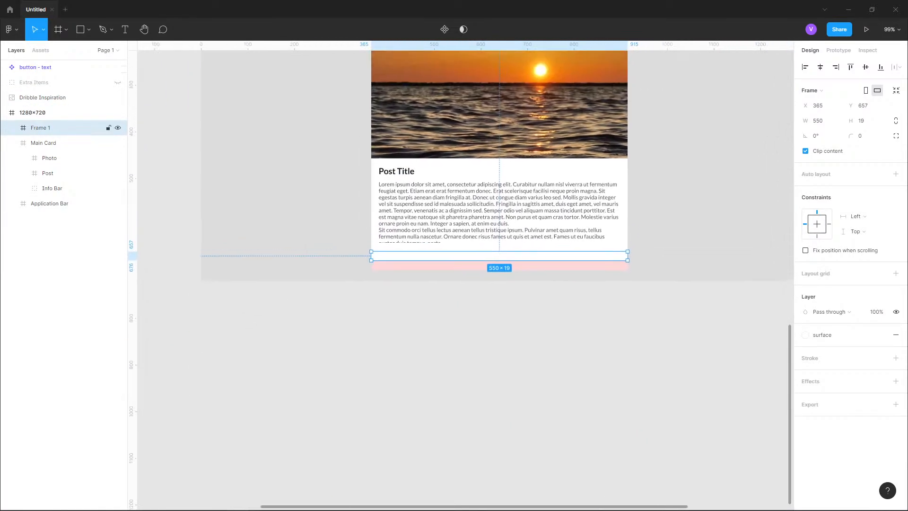
pyautogui.scroll(5, 382, 251)
pyautogui.scroll(8, 367, 266)
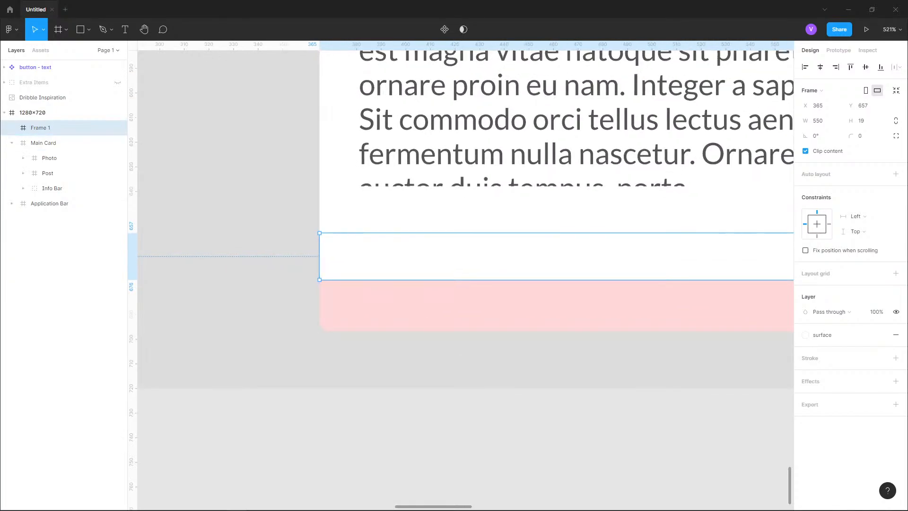
# - Draw a rectangle about 53 × 10 px near the left edge inside the bottom frame
pyautogui.click(89, 30)
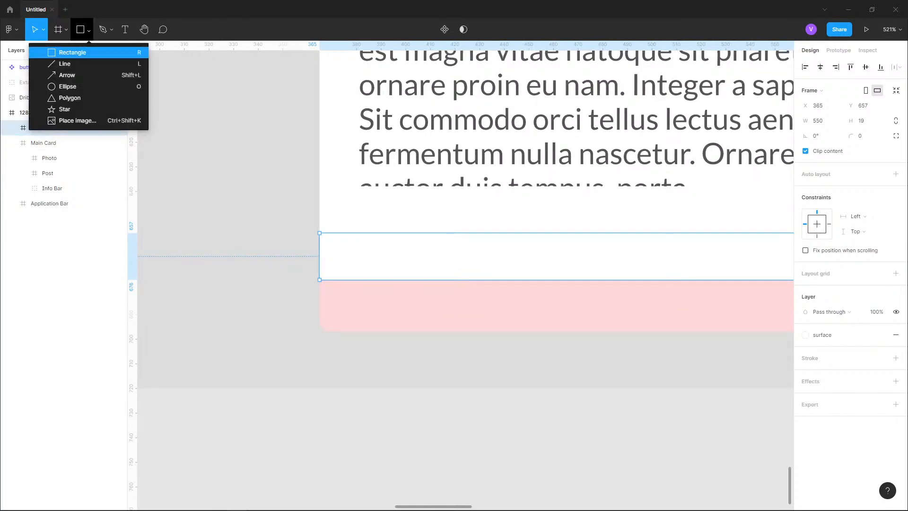
pyautogui.click(72, 52)
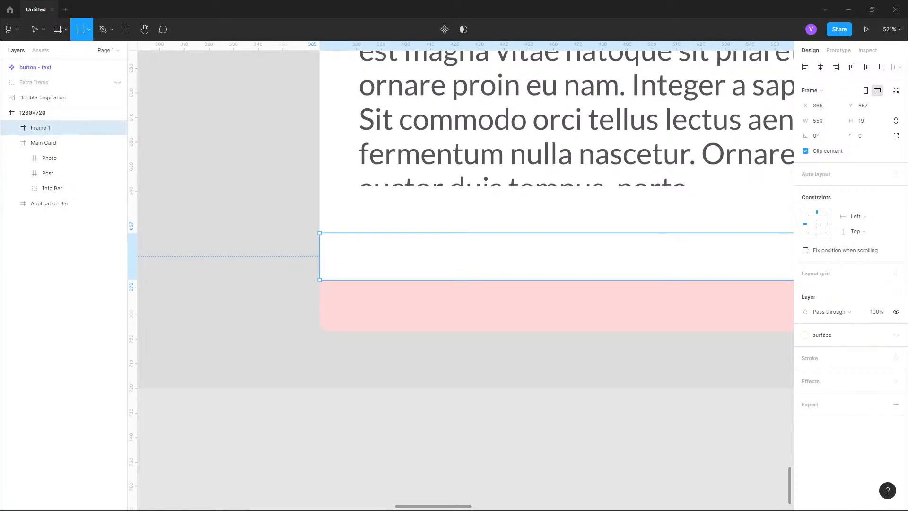
pyautogui.moveTo(344, 248); pyautogui.dragTo(475, 268)
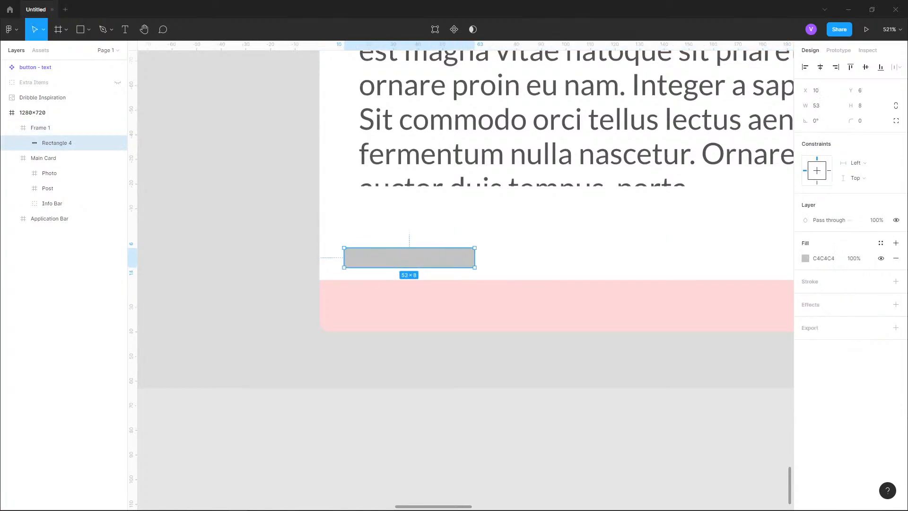
pyautogui.press('alt')
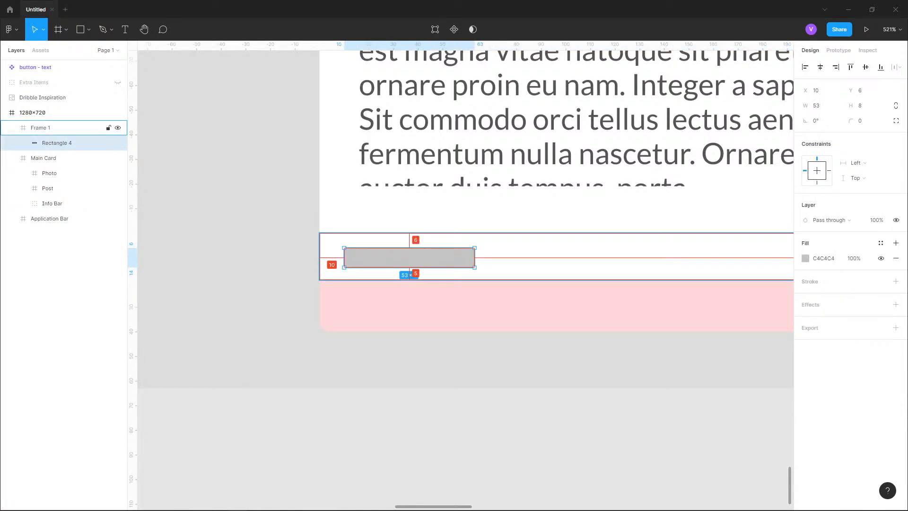
pyautogui.moveTo(409, 247); pyautogui.dragTo(409, 242)
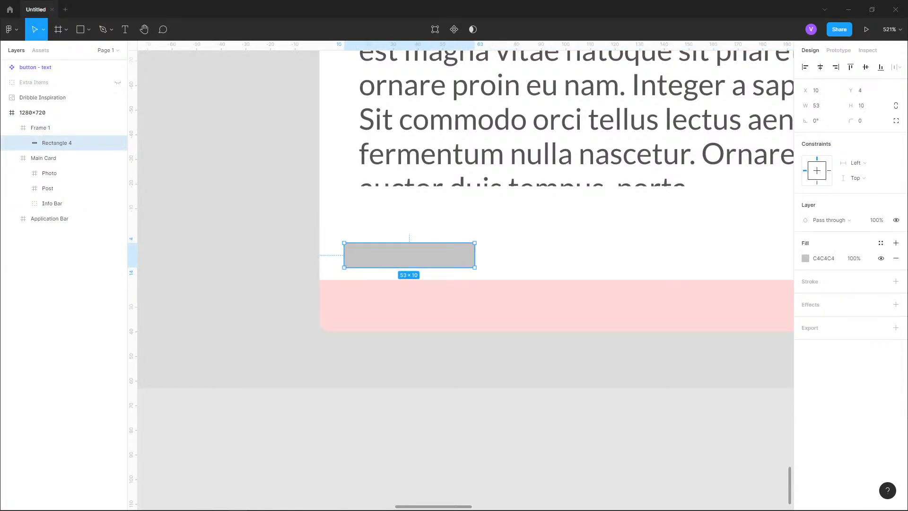
# - Set the rectangle's corner radius to 12
pyautogui.click(863, 121)
pyautogui.write('12')
pyautogui.press('Return')
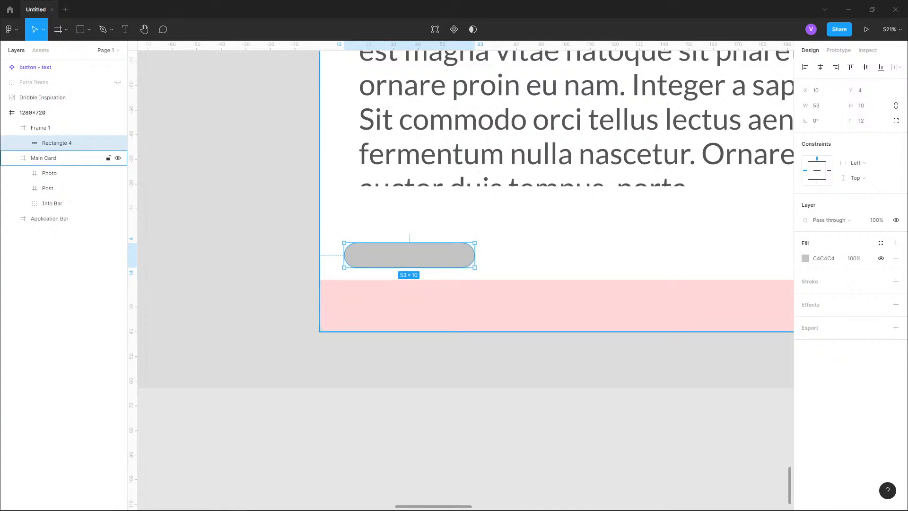
# - Apply the surface color style as the rectangle's fill and the primary color style as its stroke
pyautogui.click(805, 258)
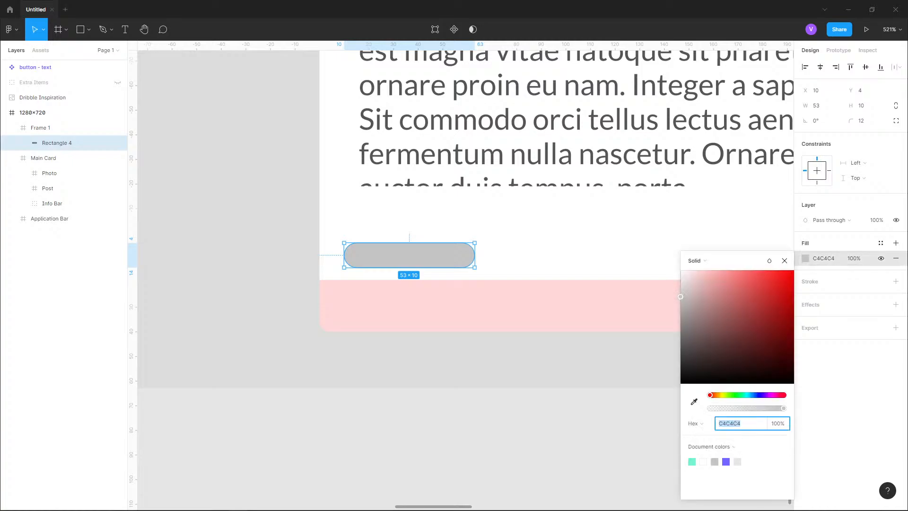
pyautogui.click(880, 243)
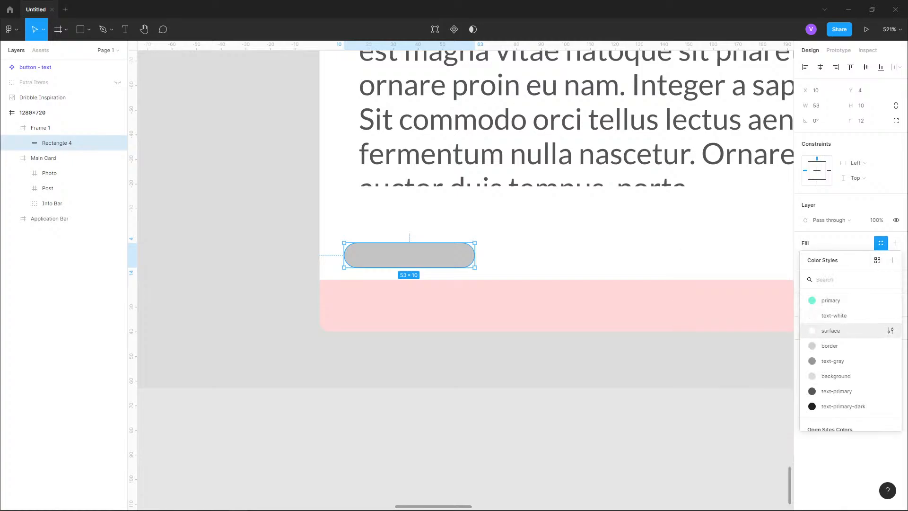
pyautogui.click(831, 330)
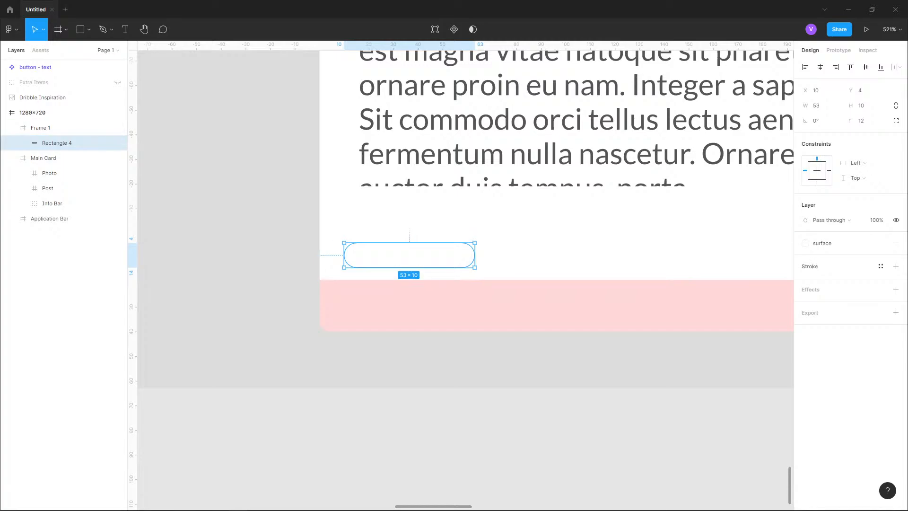
pyautogui.click(880, 266)
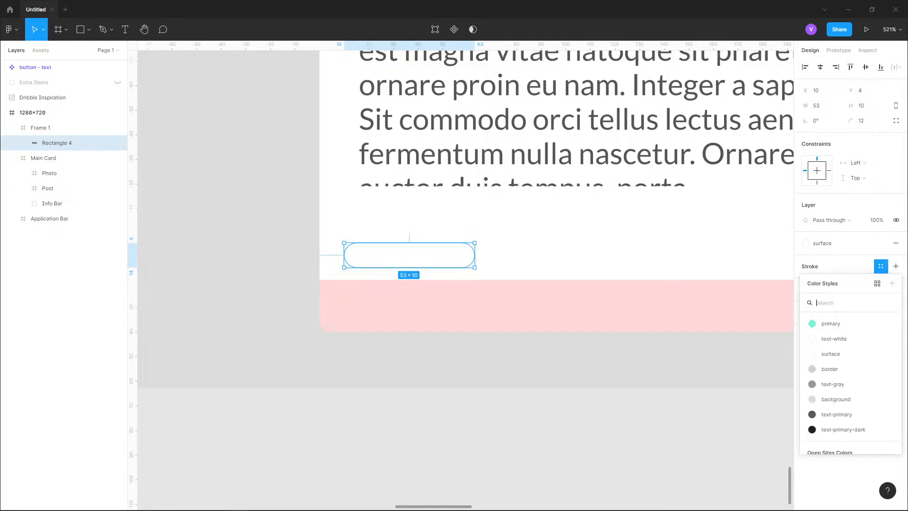
pyautogui.click(823, 323)
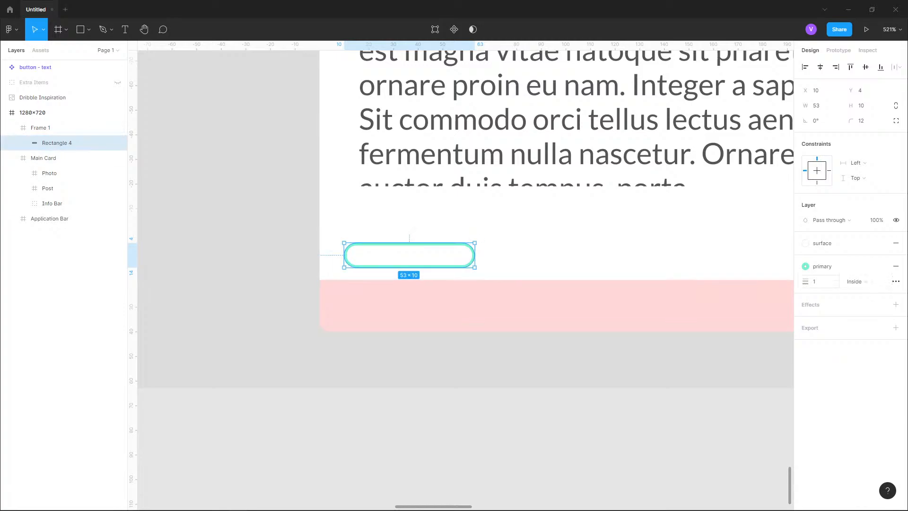
# - Set the rectangle's stroke weight to 0.5 and undo the change
pyautogui.click(820, 281)
pyautogui.write('0.5')
pyautogui.press('Return')
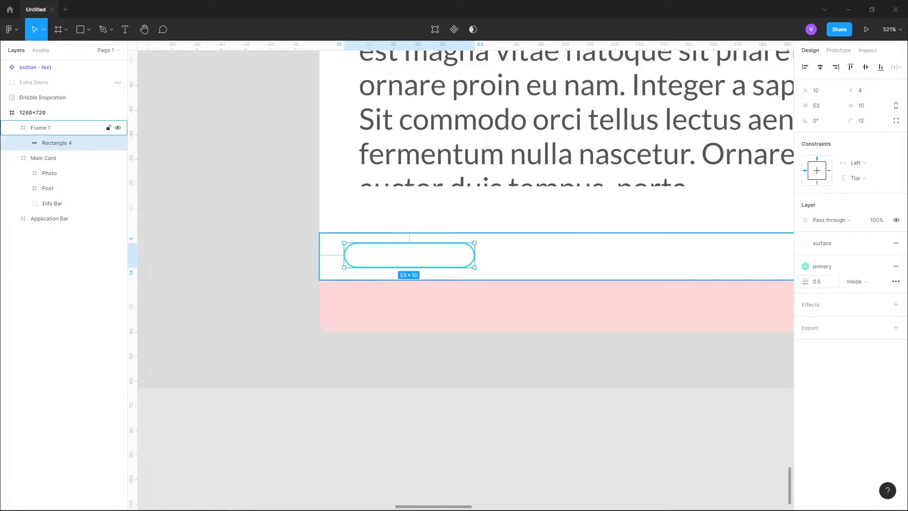
pyautogui.press('Escape')
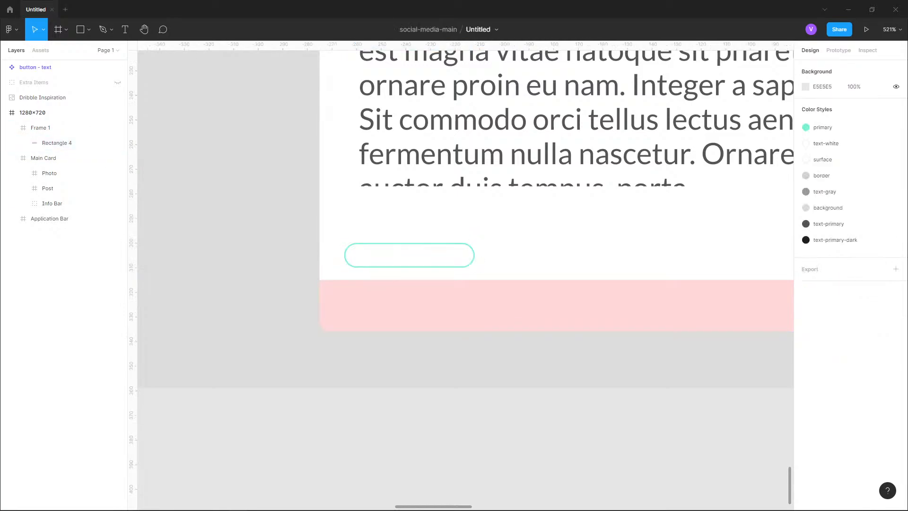
pyautogui.hotkey('ctrl', 'z')
pyautogui.hotkey('ctrl', 'z')
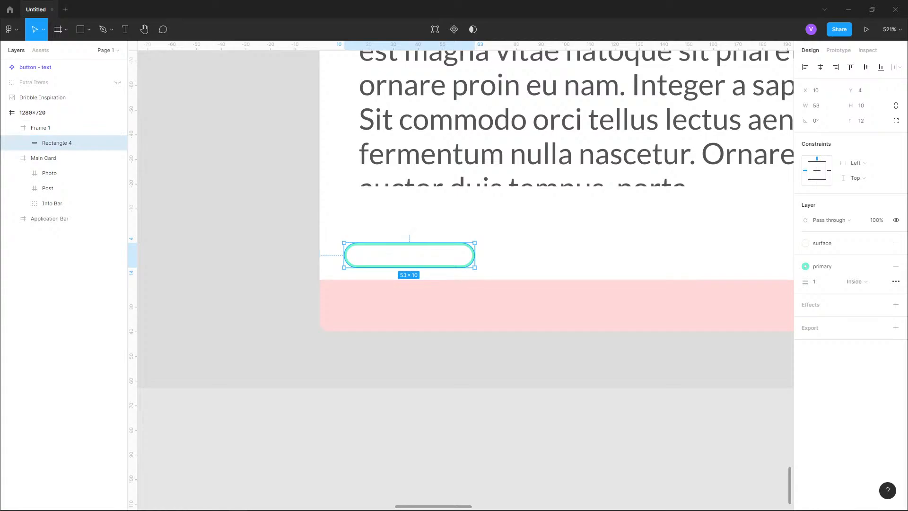
# - Resize the rectangle to 60 × 15 px and position it 10 px from the frame's left edge
pyautogui.moveTo(475, 267); pyautogui.dragTo(487, 275)
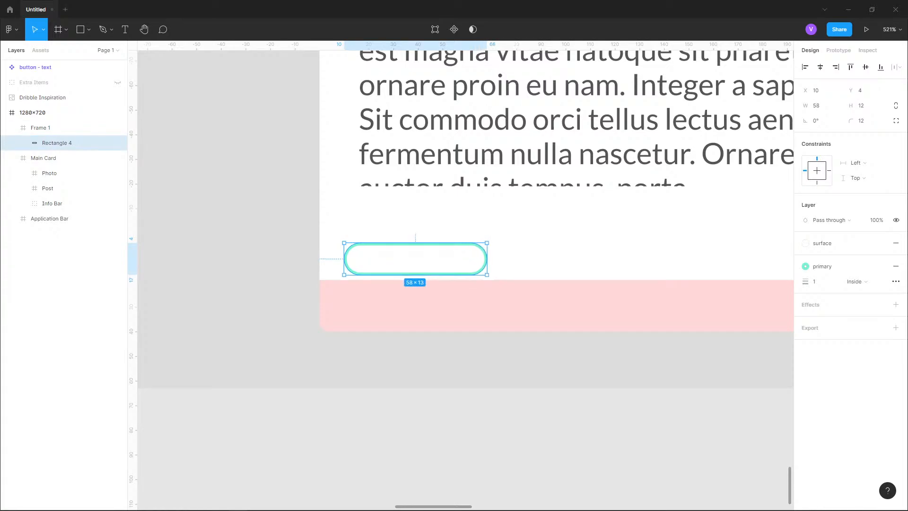
pyautogui.press('alt')
pyautogui.press('Up')
pyautogui.press('Up')
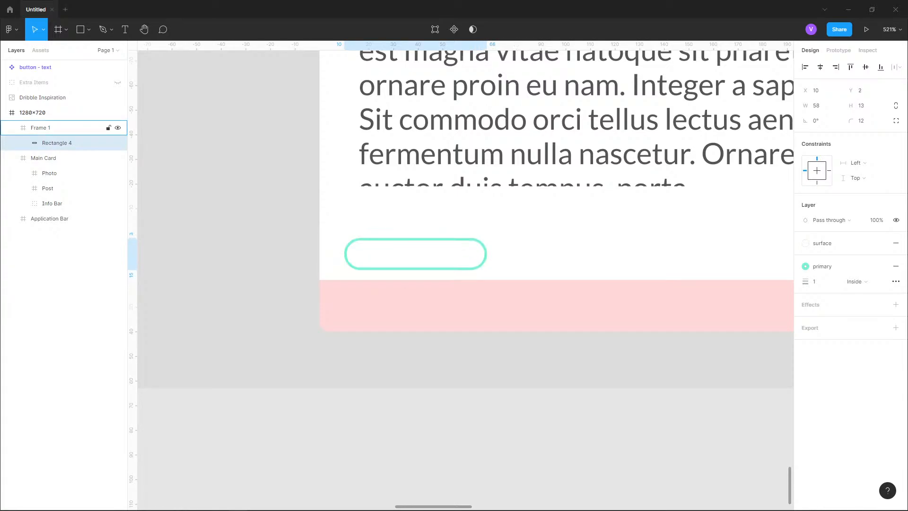
pyautogui.press('Down')
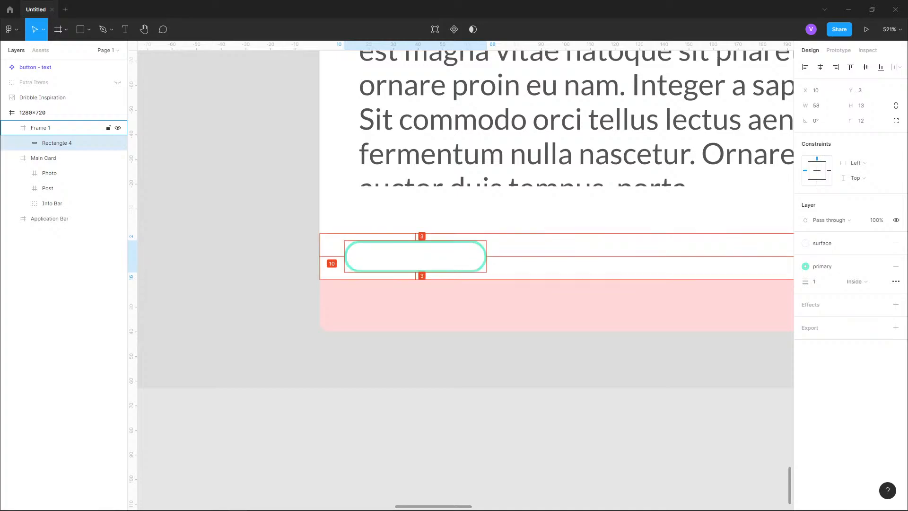
pyautogui.press('alt')
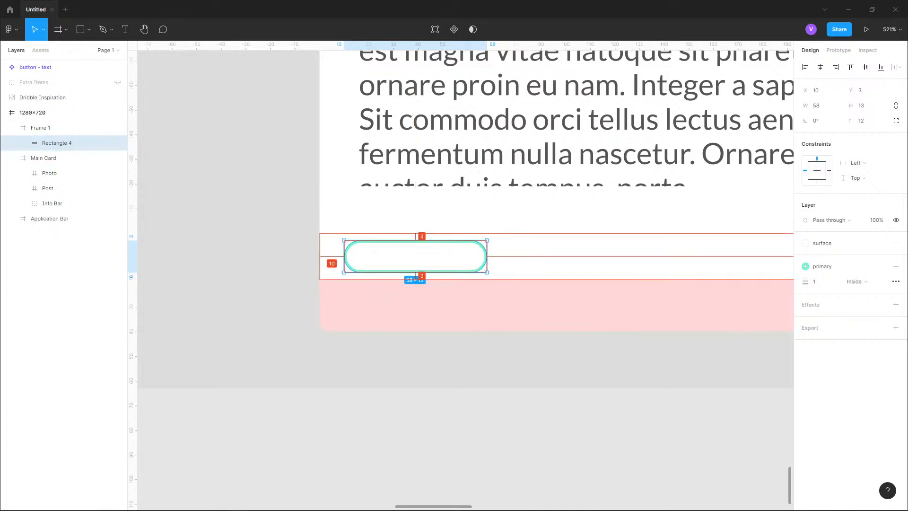
pyautogui.moveTo(487, 272); pyautogui.dragTo(489, 274)
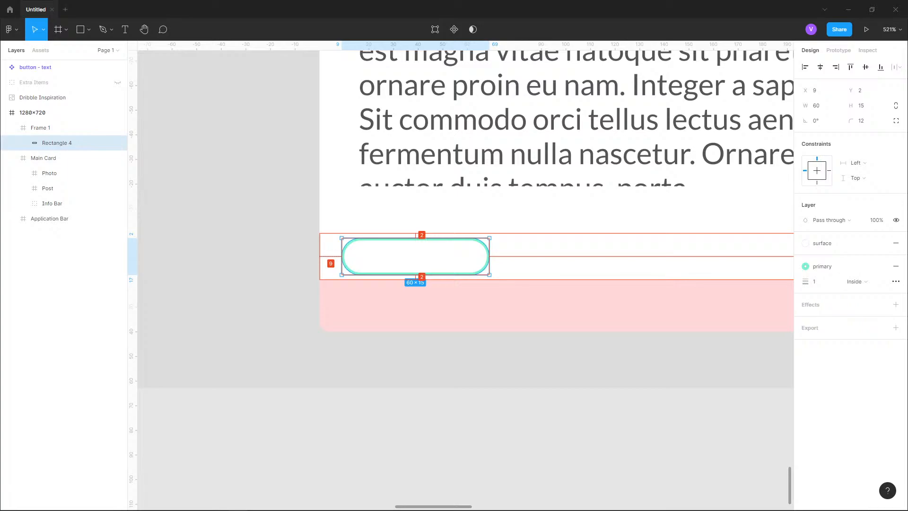
pyautogui.press('Right')
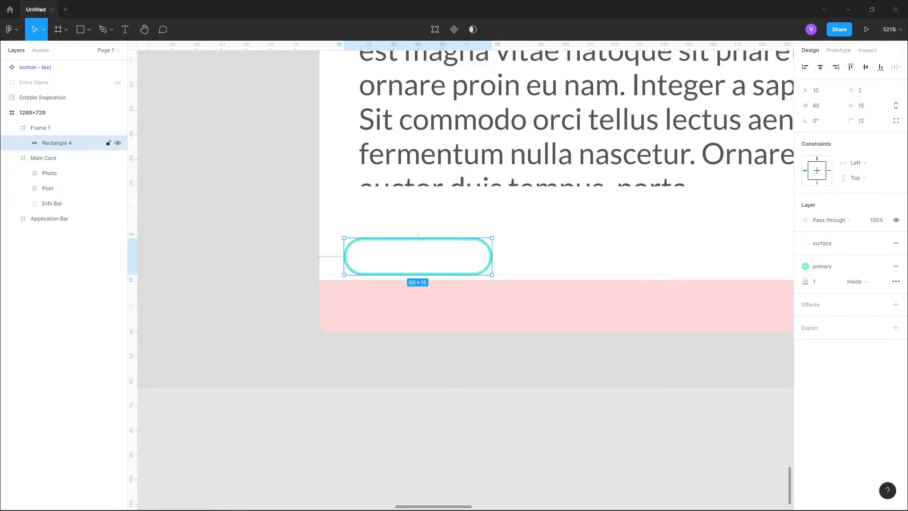
# - Add a text label reading #sunset inside the rounded rectangle
pyautogui.press('t')
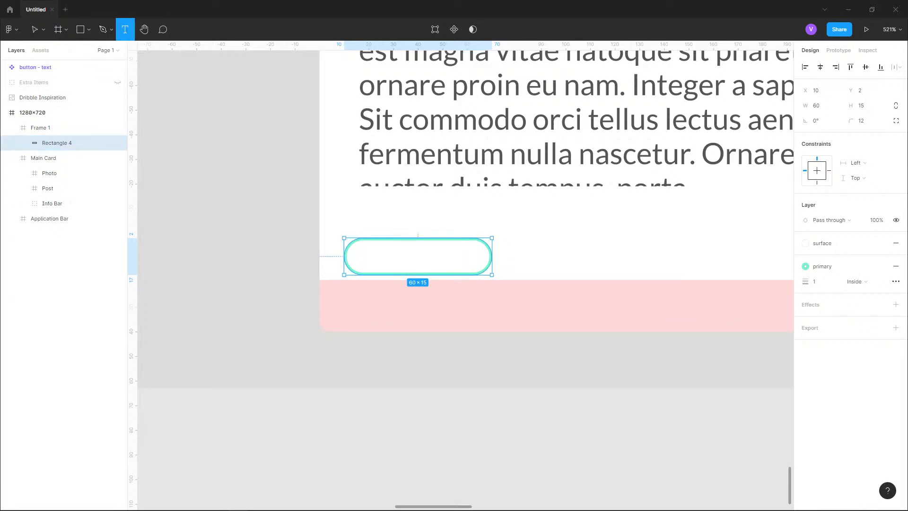
pyautogui.click(381, 256)
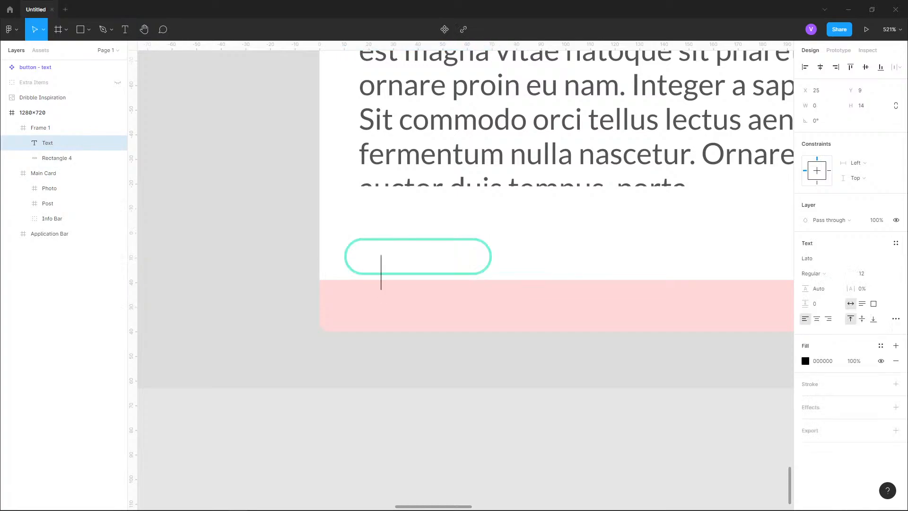
pyautogui.write('#sunset')
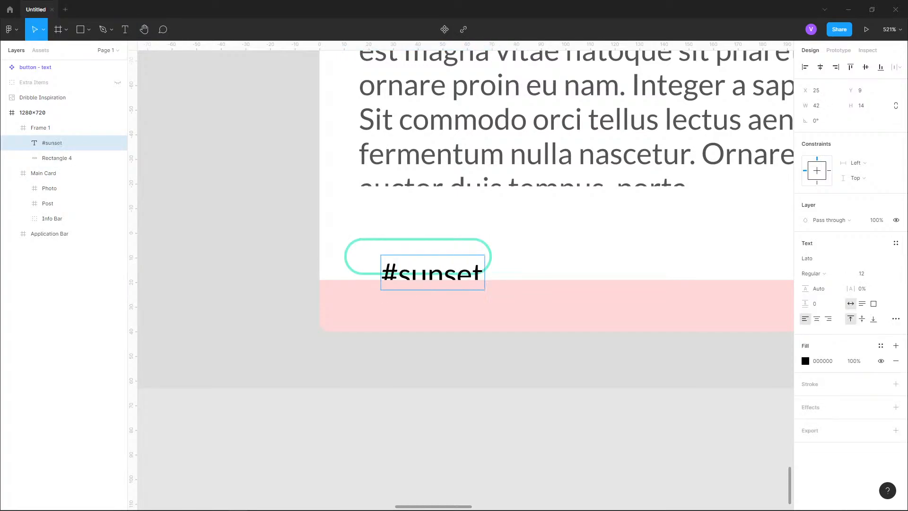
# - Set the #sunset text's font size to 8
pyautogui.hotkey('ctrl', 'a')
pyautogui.click(886, 273)
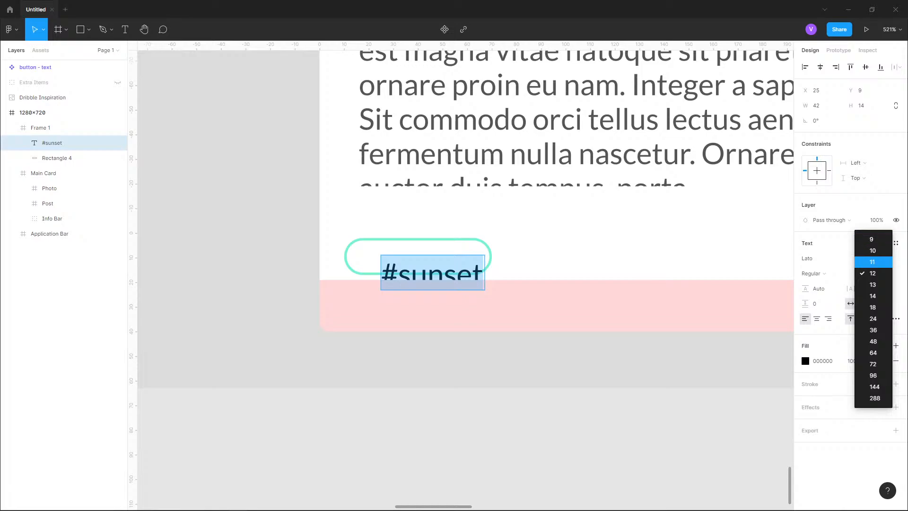
pyautogui.press('Escape')
pyautogui.write('8')
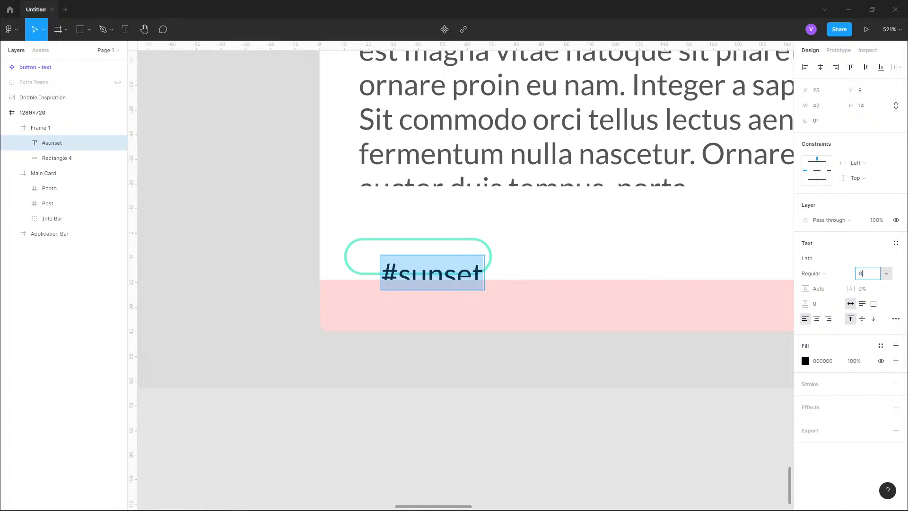
pyautogui.press('Return')
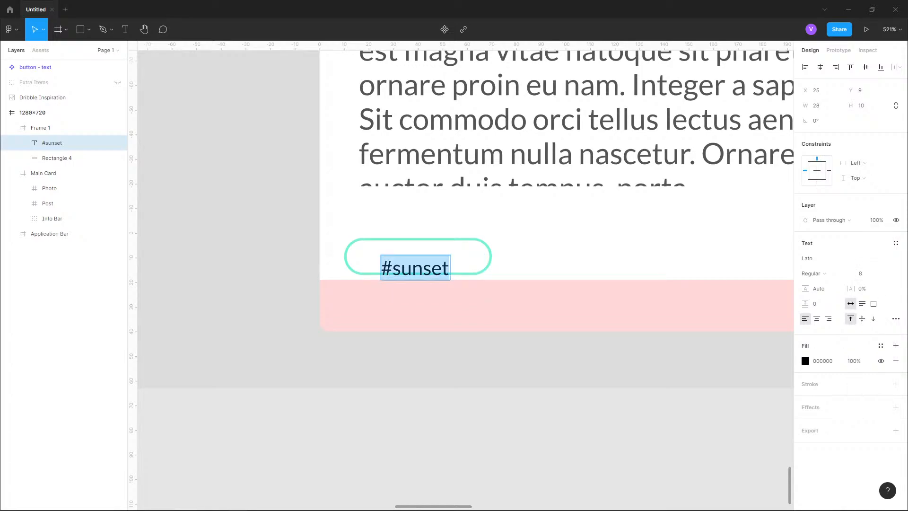
pyautogui.press('Escape')
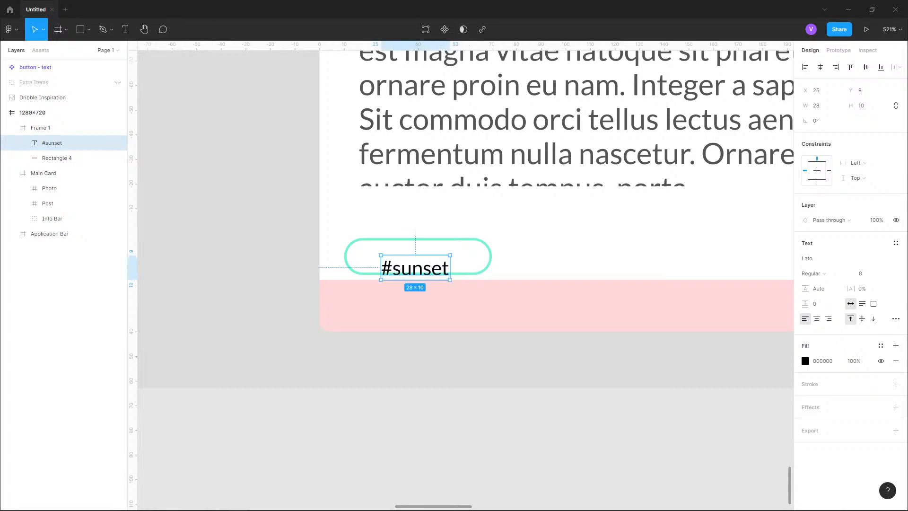
# - Nudge the #sunset text upward so it sits centered inside the rounded rectangle
pyautogui.press('Up')
pyautogui.press('Up')
pyautogui.press('Up')
pyautogui.press('Up')
pyautogui.press('Up')
pyautogui.press('Left')
pyautogui.press('Right')
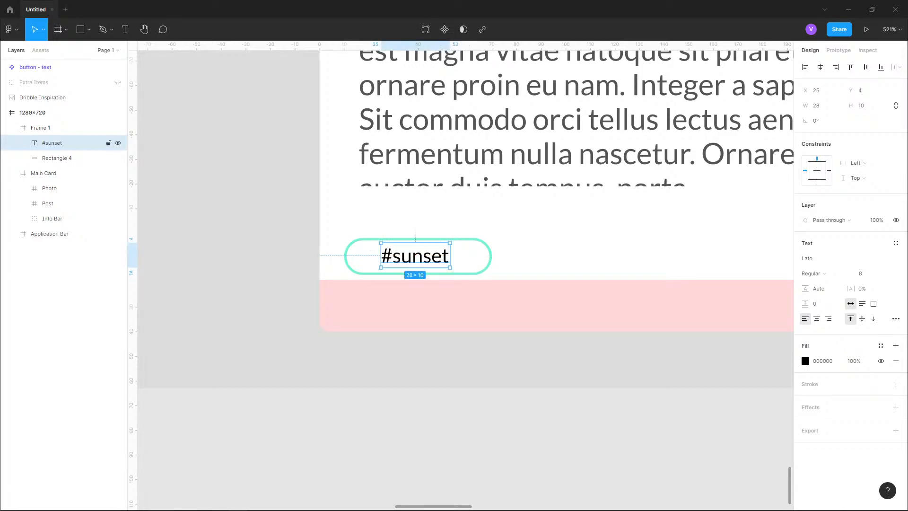
# - Apply the primary colour style to the #sunset text's fill
pyautogui.click(56, 158)
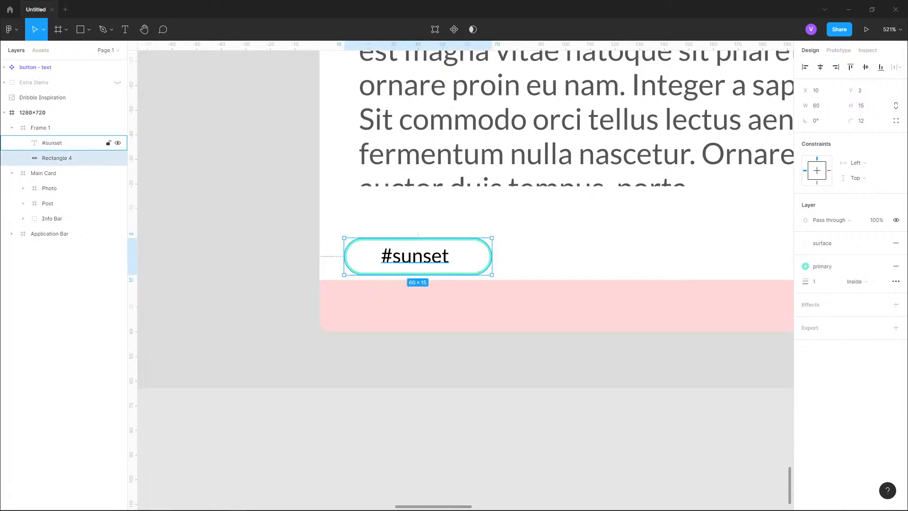
pyautogui.click(52, 142)
pyautogui.press('alt')
pyautogui.press('Down')
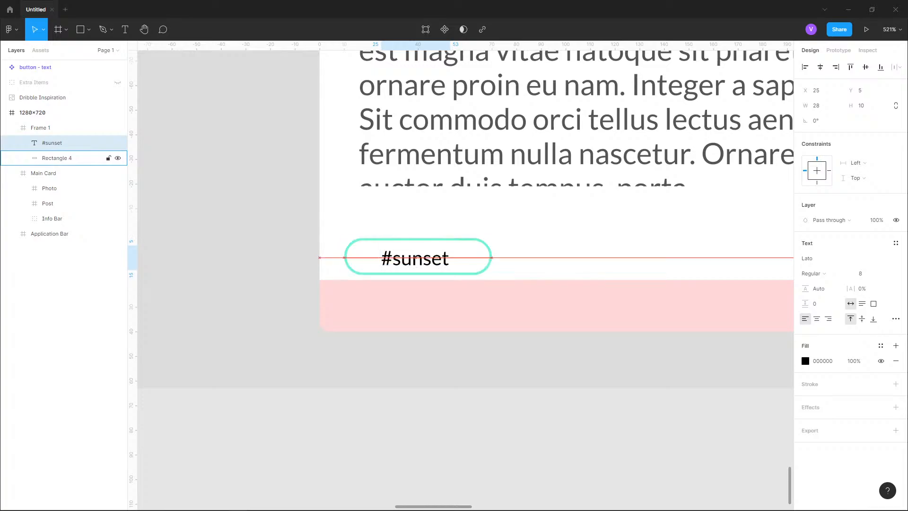
pyautogui.press('Up')
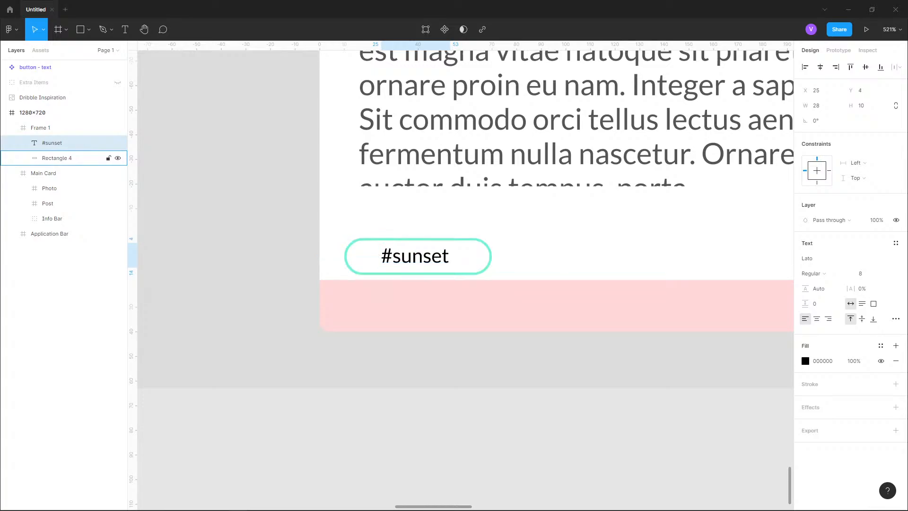
pyautogui.press('alt')
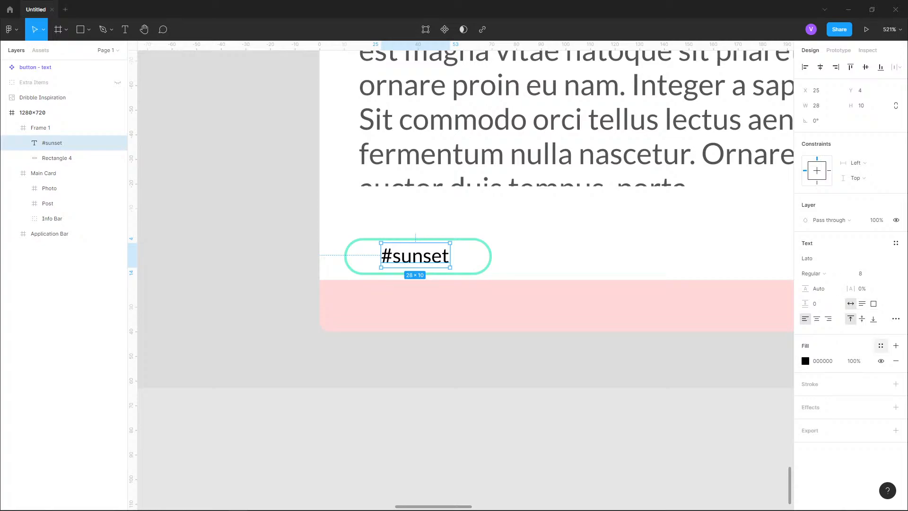
pyautogui.click(880, 345)
pyautogui.click(824, 377)
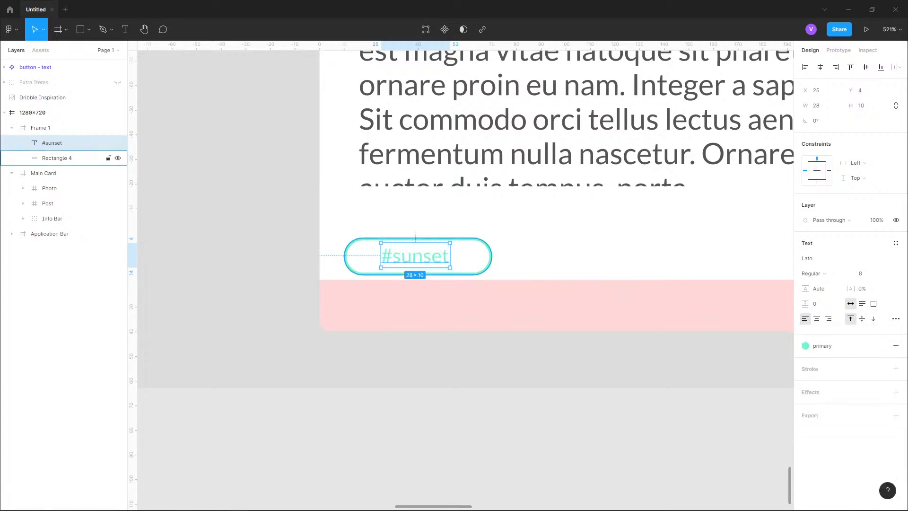
# - Group the #sunset text with its rounded rectangle and name the group Sunset
pyautogui.keyDown('shift'); pyautogui.click(57, 158); pyautogui.keyUp('shift')
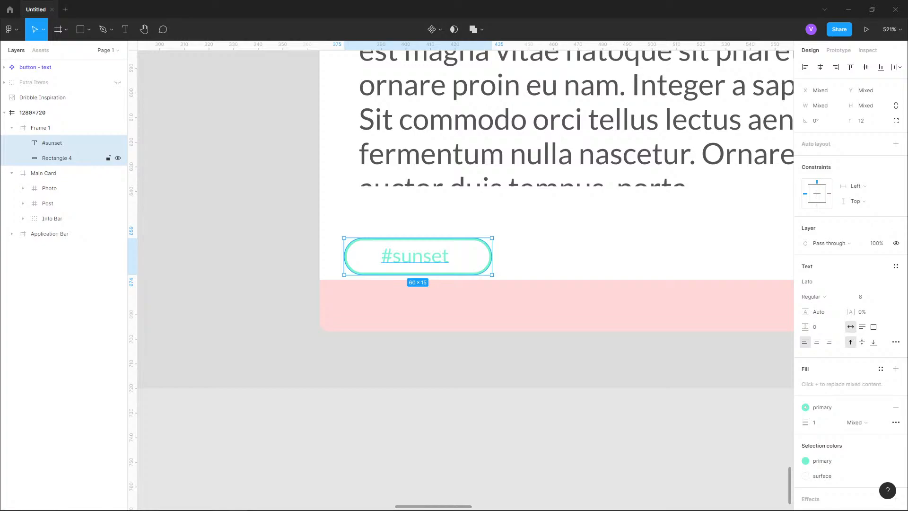
pyautogui.hotkey('ctrl', 'g')
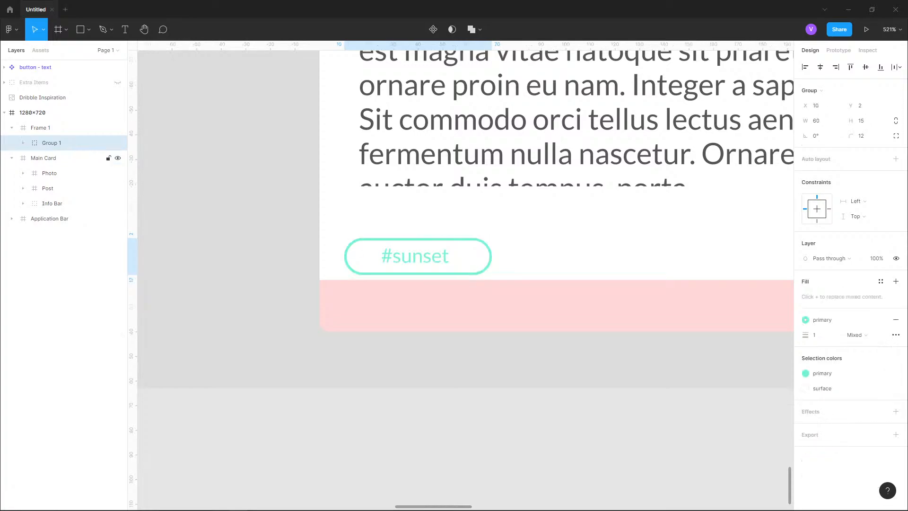
pyautogui.doubleClick(51, 142)
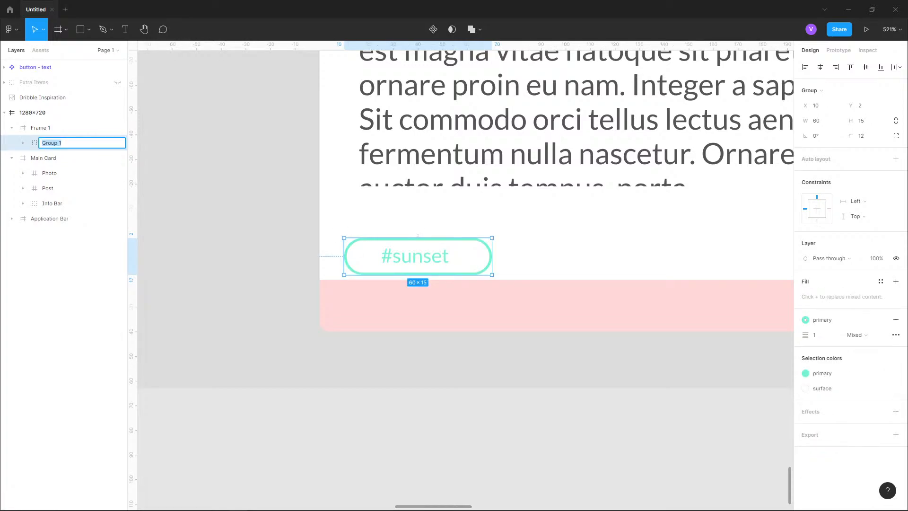
pyautogui.write('s')
pyautogui.write('Sunset Tag')
pyautogui.press('BackSpace')
pyautogui.press('BackSpace')
pyautogui.press('Return')
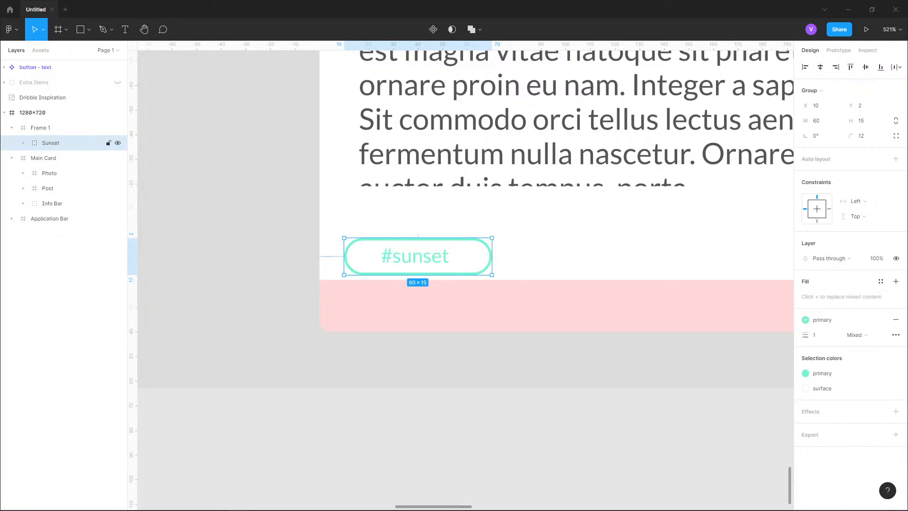
pyautogui.press('Escape')
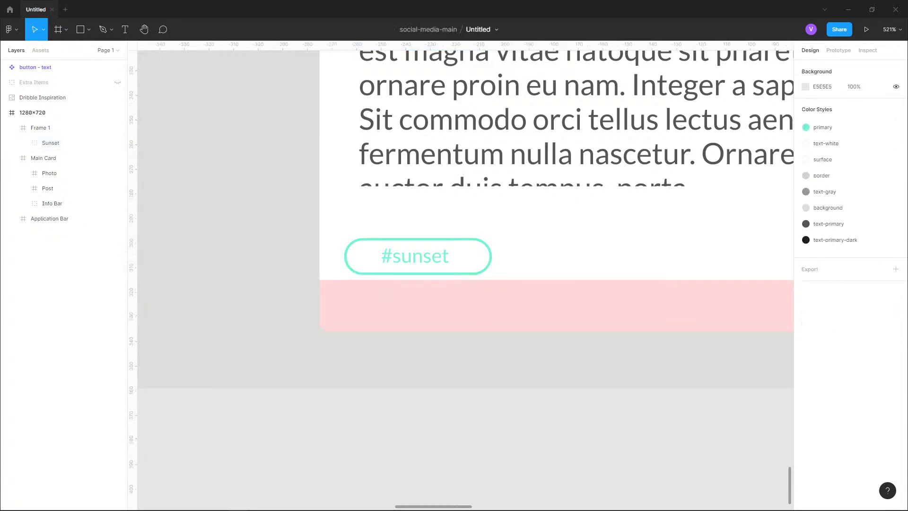
# - Examine the hashtag tags in the Dribbble inspiration reference
pyautogui.scroll(-5, 257, 312)
pyautogui.scroll(14, 267, 295)
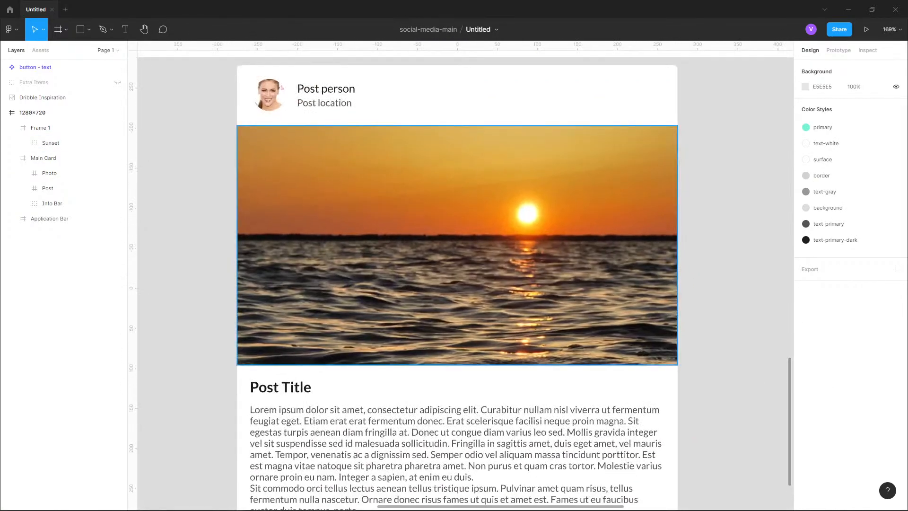
pyautogui.scroll(6, 321, 201)
pyautogui.scroll(6, 321, 201)
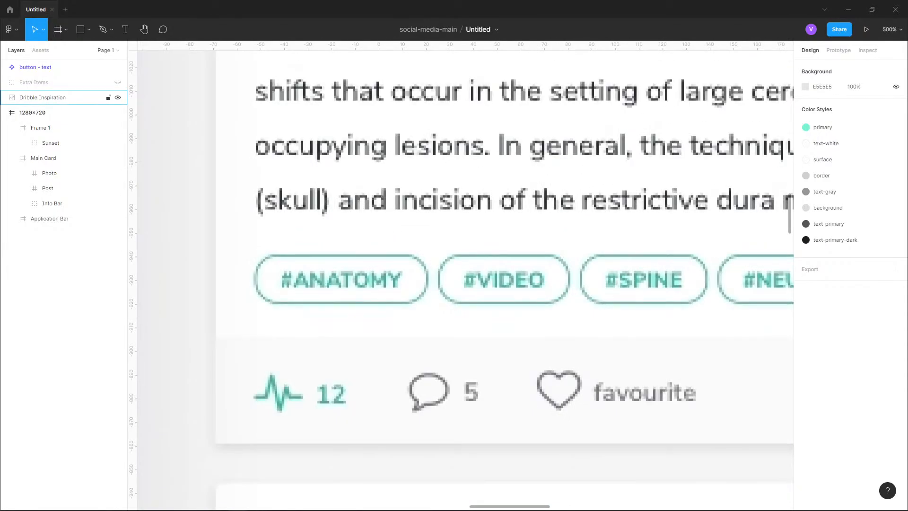
pyautogui.scroll(-10, 324, 168)
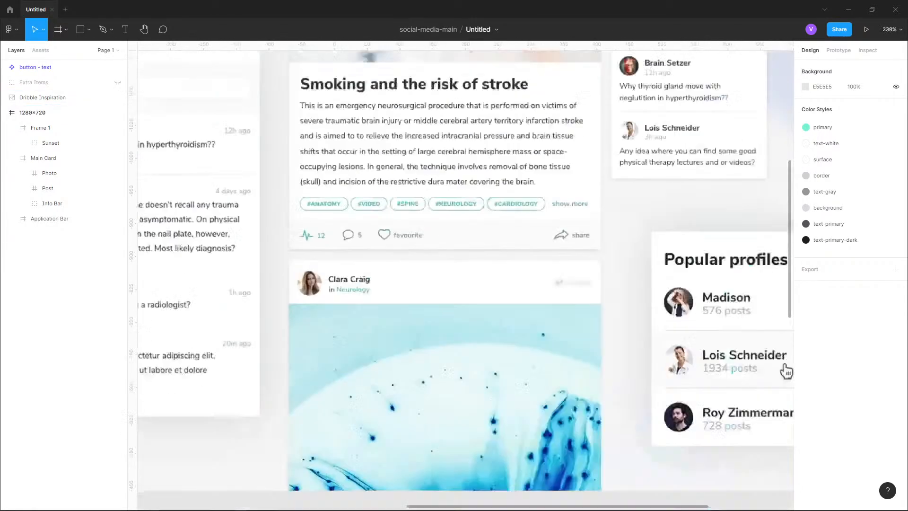
pyautogui.scroll(-8, 330, 175)
pyautogui.scroll(2, 383, 189)
pyautogui.scroll(20, 379, 200)
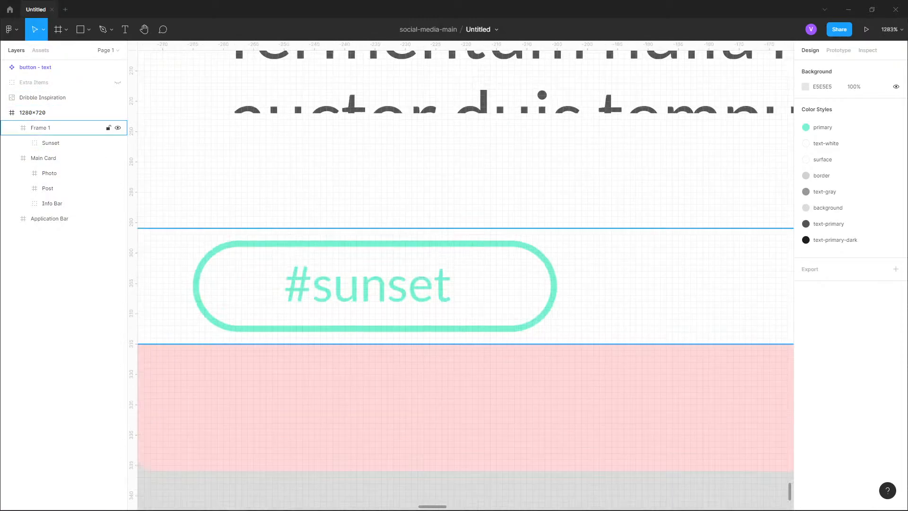
# - Set the Post's bottom rectangle to 10 px high and move it down to Y 190
pyautogui.click(51, 142)
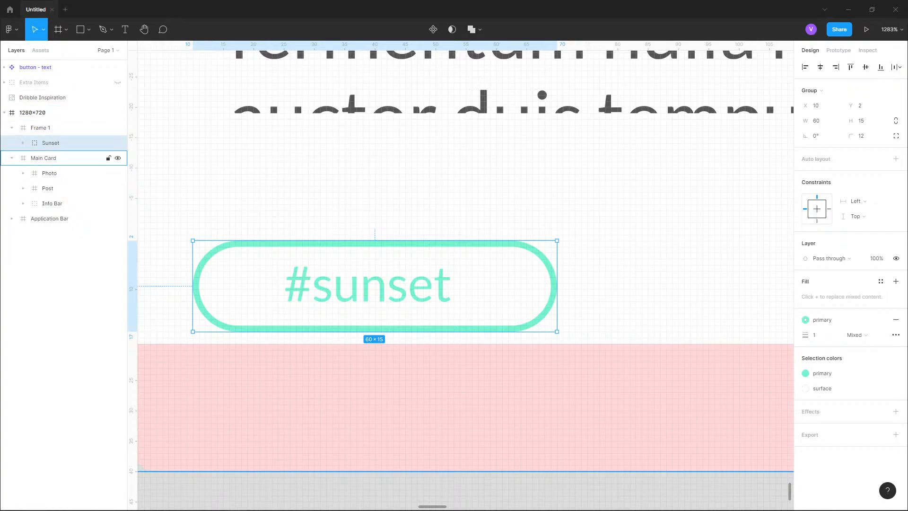
pyautogui.click(44, 158)
pyautogui.scroll(-6, 329, 190)
pyautogui.doubleClick(329, 190)
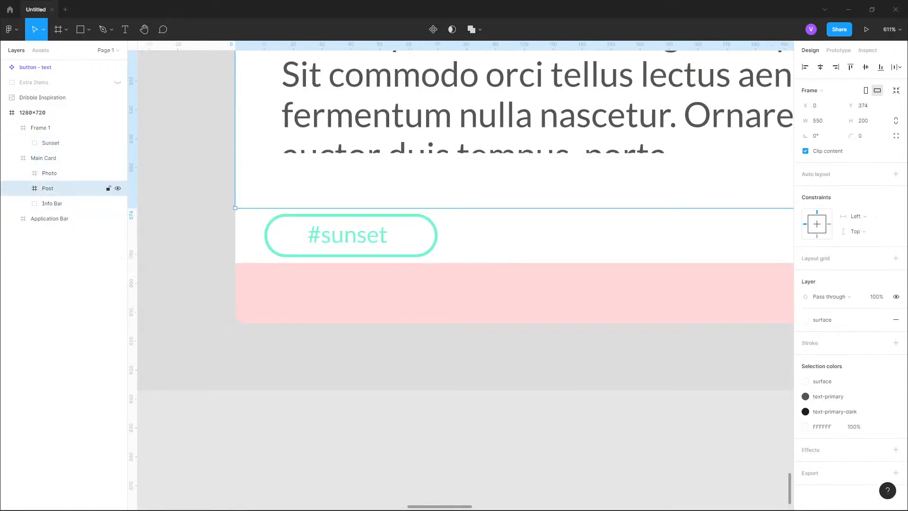
pyautogui.doubleClick(329, 190)
pyautogui.click(862, 105)
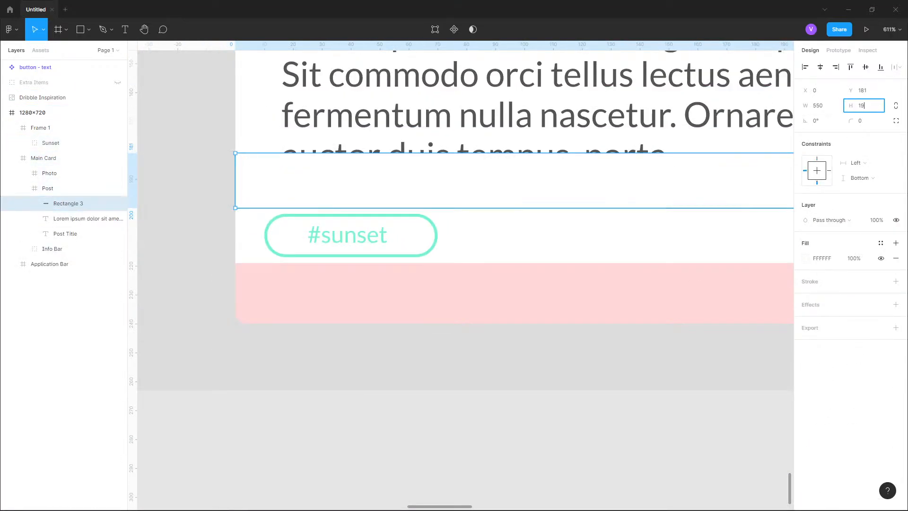
pyautogui.write('10')
pyautogui.press('Return')
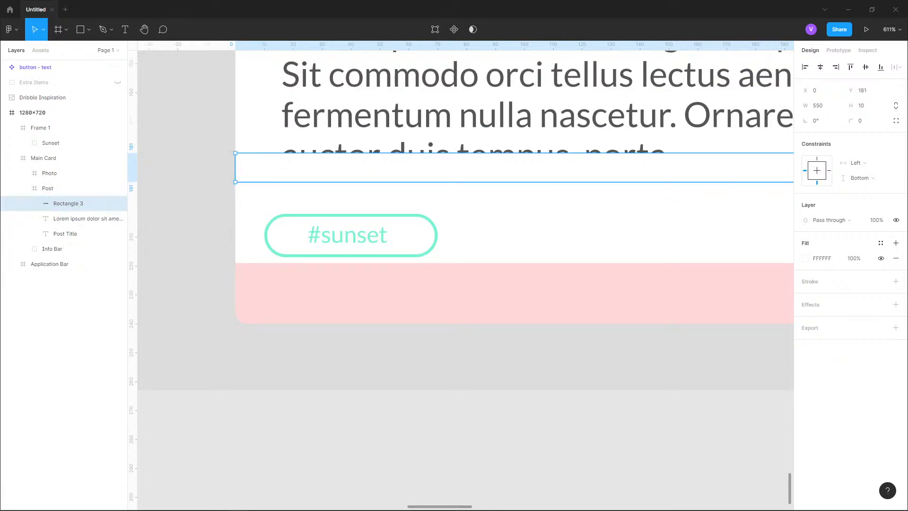
pyautogui.hotkey('shift', 'Down')
pyautogui.press('Up')
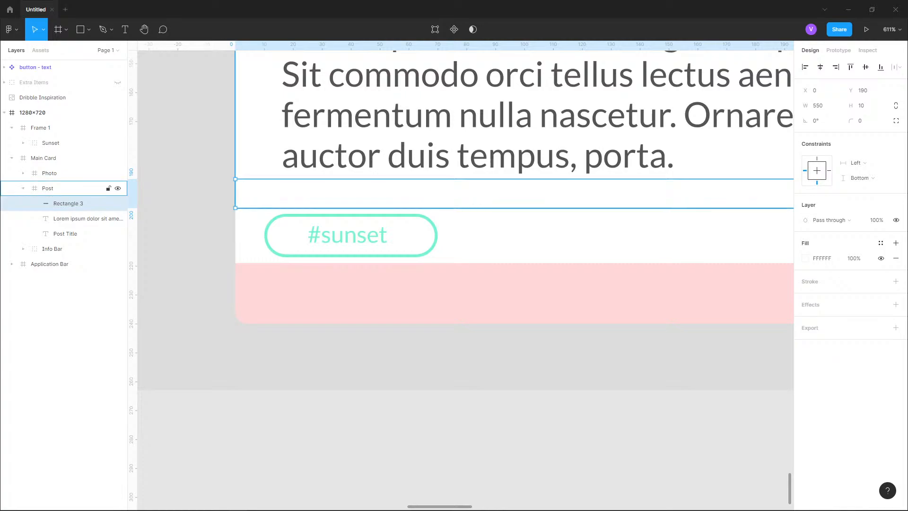
# - Shorten the Post frame from its bottom edge and nudge Frame 1 up to Y 649 directly beneath it
pyautogui.click(71, 188)
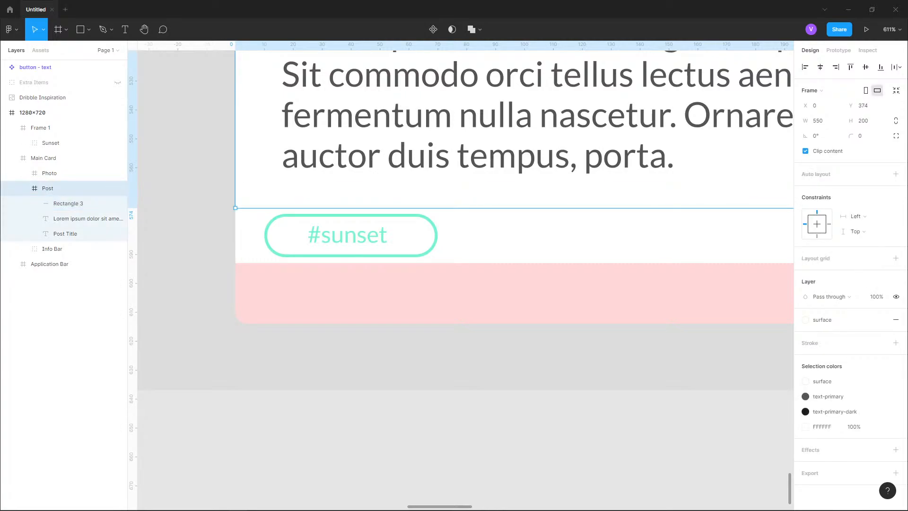
pyautogui.moveTo(515, 208); pyautogui.dragTo(514, 185)
pyautogui.click(514, 235)
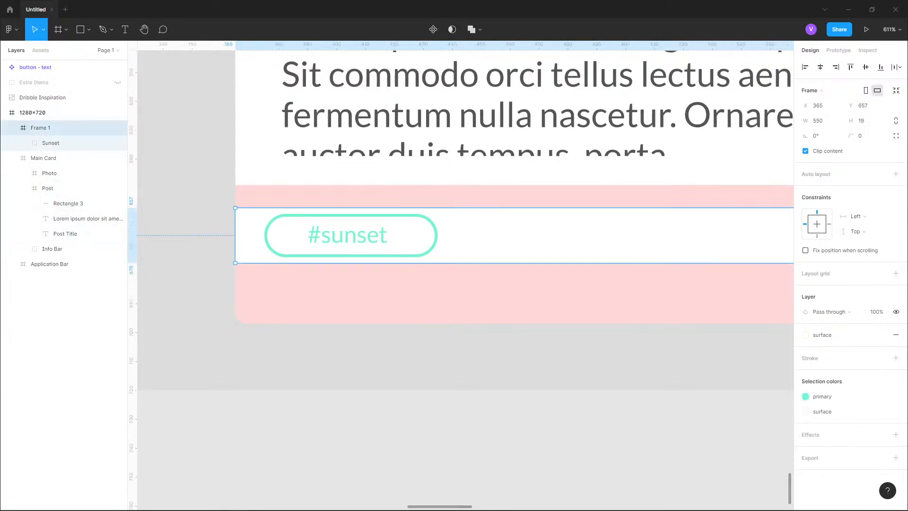
pyautogui.press('Up')
pyautogui.press('Up')
pyautogui.press('Up')
pyautogui.press('Up')
pyautogui.press('Up')
pyautogui.press('Up')
pyautogui.press('Up')
pyautogui.press('Up')
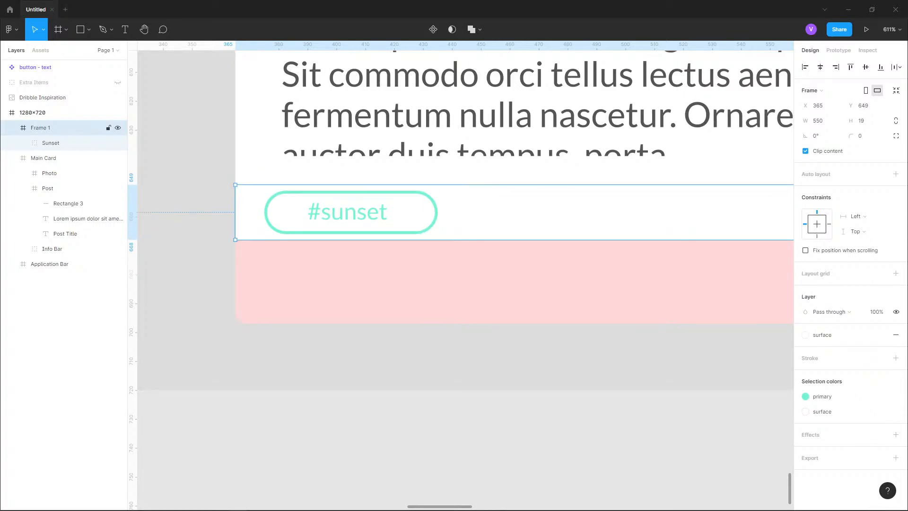
# - Move the Sunset tag right to X 16 so it lines up with the post text's left edge
pyautogui.click(211, 267)
pyautogui.scroll(-8, 211, 268)
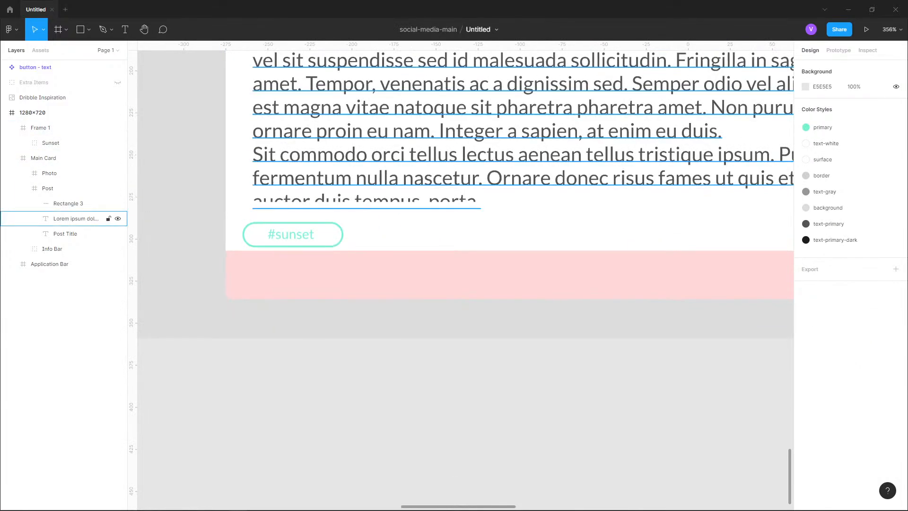
pyautogui.scroll(4, 291, 288)
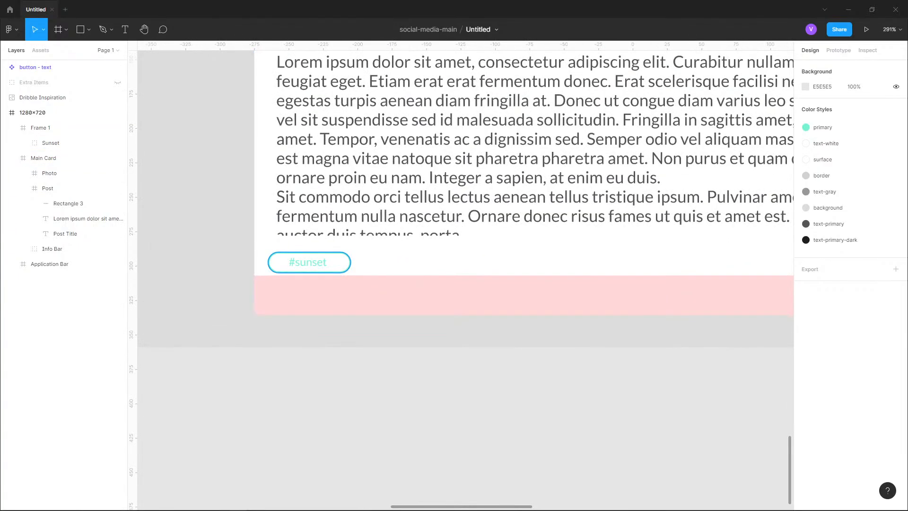
pyautogui.click(308, 264)
pyautogui.doubleClick(307, 263)
pyautogui.click(302, 216)
pyautogui.doubleClick(303, 216)
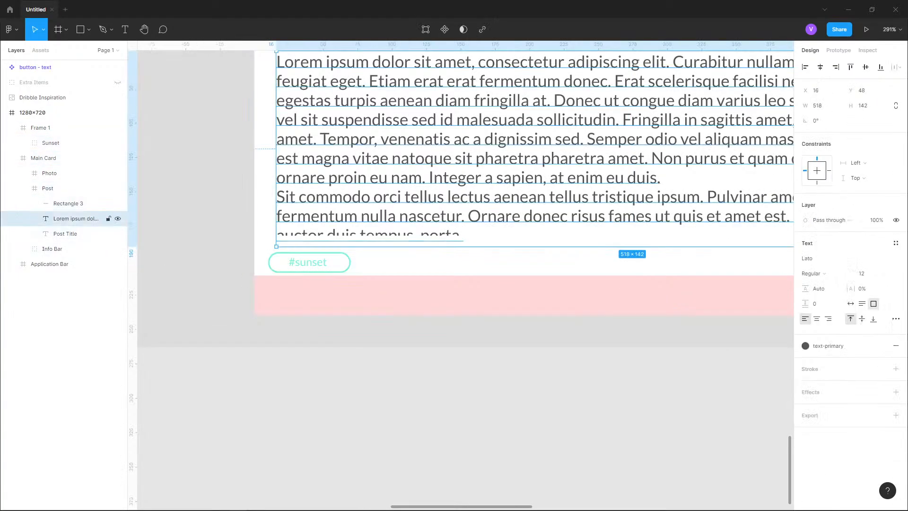
pyautogui.press('alt')
pyautogui.doubleClick(307, 263)
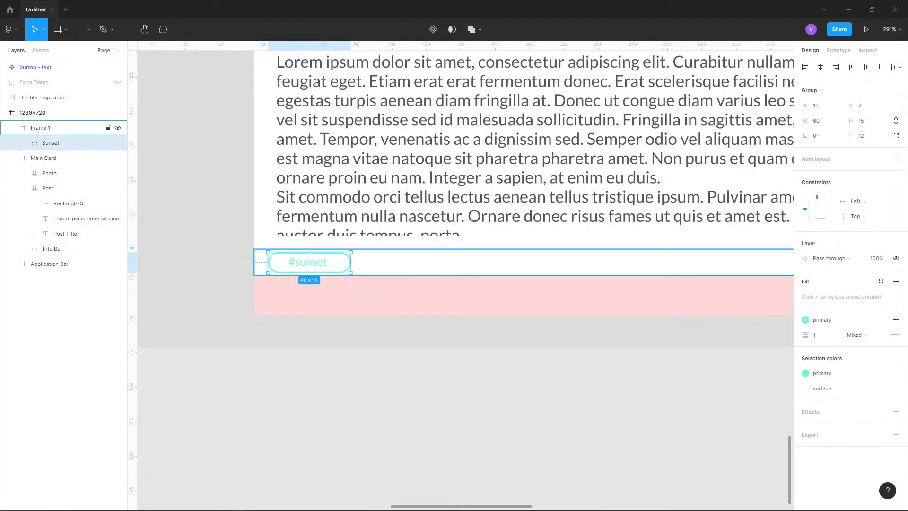
pyautogui.press('alt')
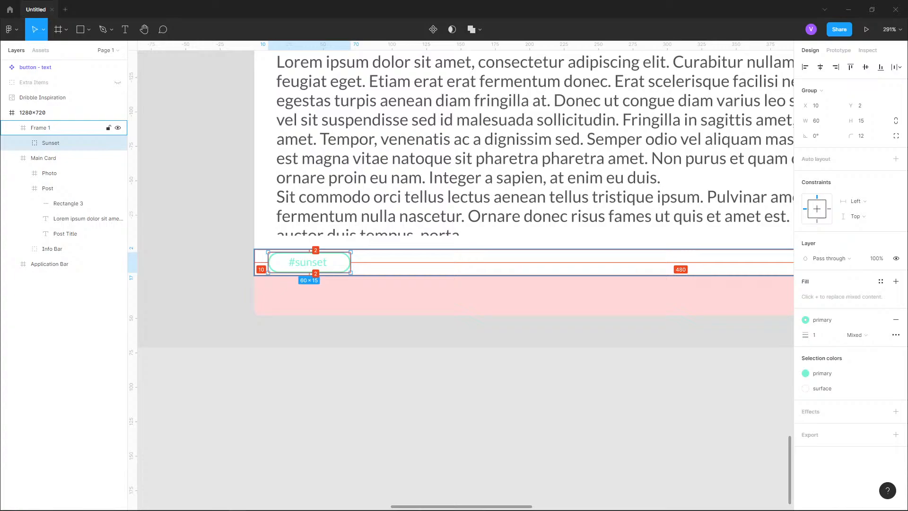
pyautogui.press('Right')
pyautogui.press('Right')
pyautogui.press('Right')
pyautogui.press('Right')
pyautogui.press('Right')
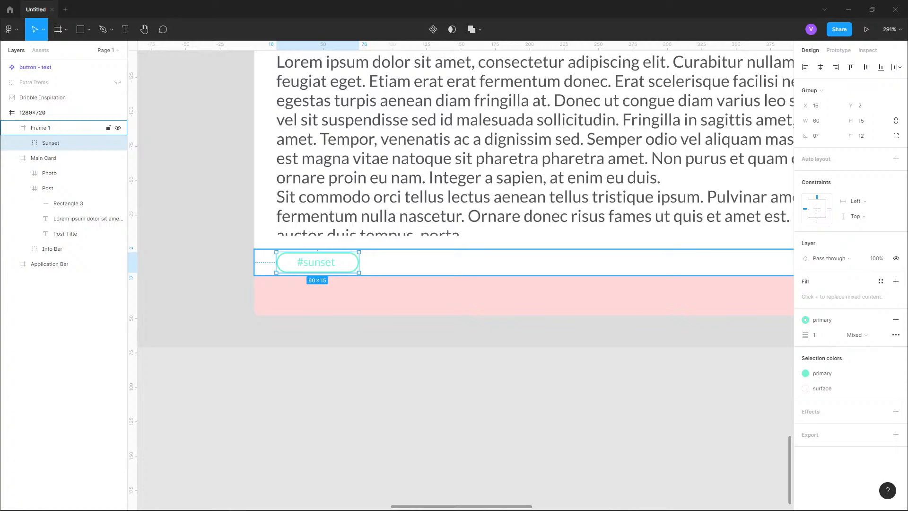
# - Duplicate the Sunset tag and place the copy beside it at about X 85
pyautogui.scroll(5, 388, 272)
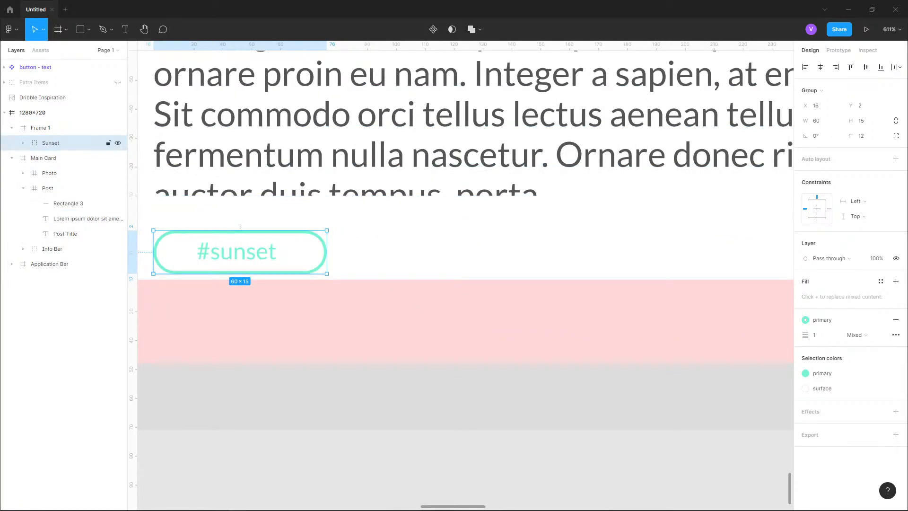
pyautogui.hotkey('ctrl', 'd')
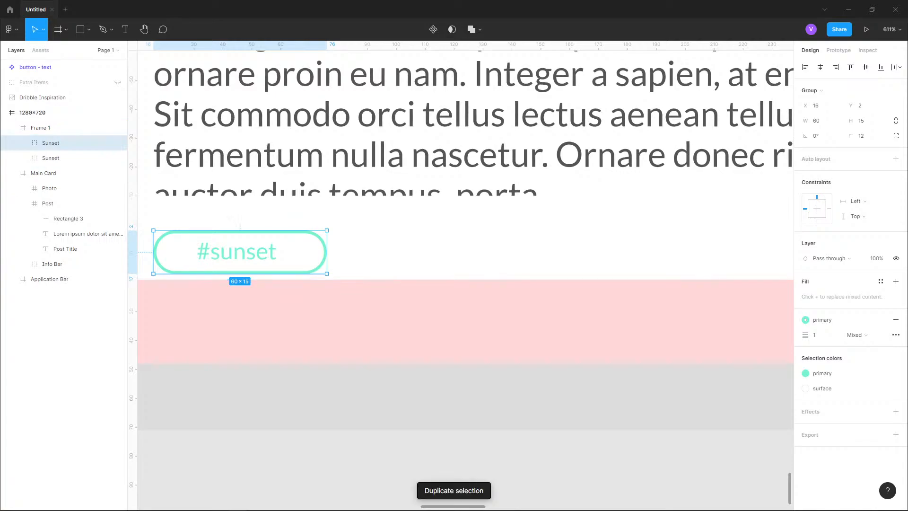
pyautogui.hotkey('shift', 'Right')
pyautogui.hotkey('shift', 'Right')
pyautogui.hotkey('shift', 'Right')
pyautogui.hotkey('shift', 'Right')
pyautogui.hotkey('shift', 'Right')
pyautogui.hotkey('shift', 'Right')
pyautogui.hotkey('shift', 'Right')
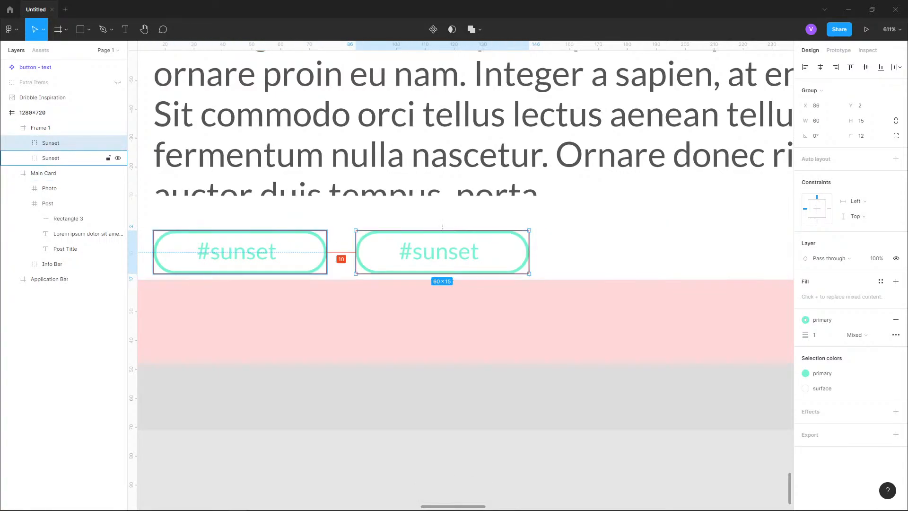
pyautogui.press('Left')
pyautogui.press('Left')
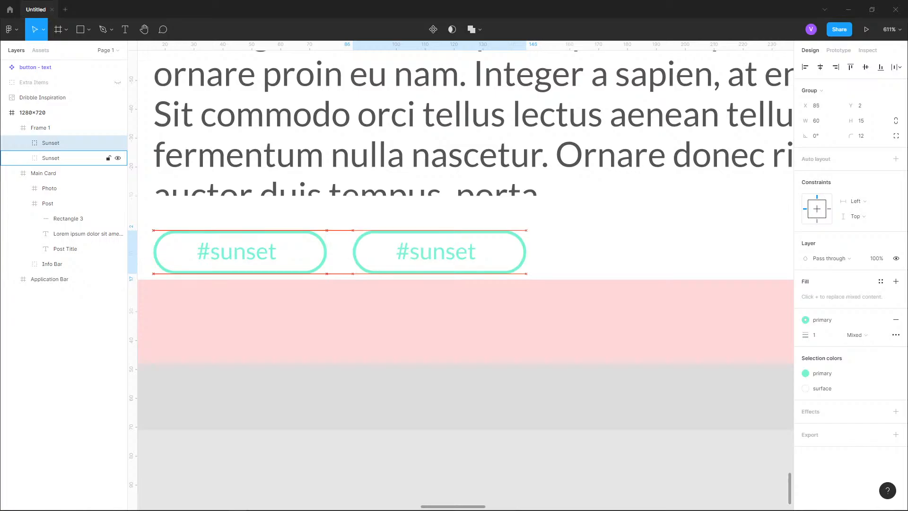
# - Duplicate both tags and shift the copies right to make a row of four evenly spaced tags
pyautogui.scroll(-3, 312, 259)
pyautogui.scroll(-4, 305, 265)
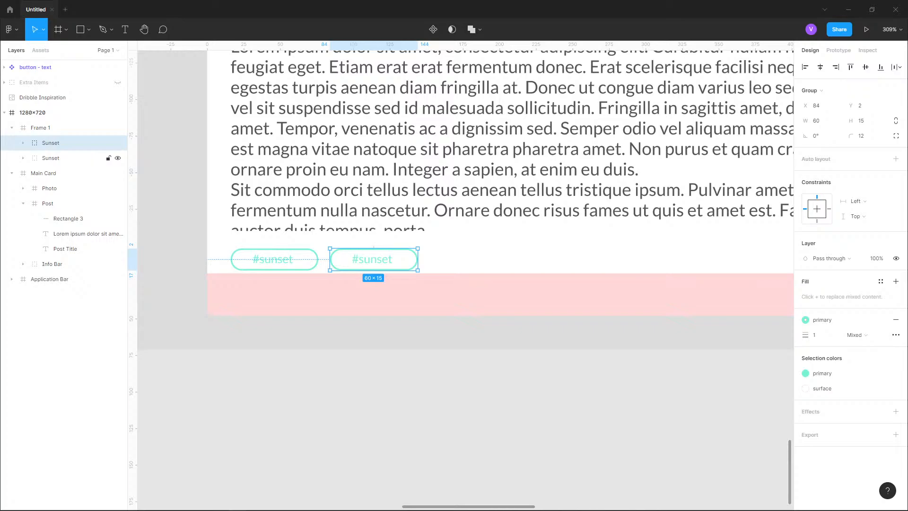
pyautogui.hotkey('ctrl', 'a')
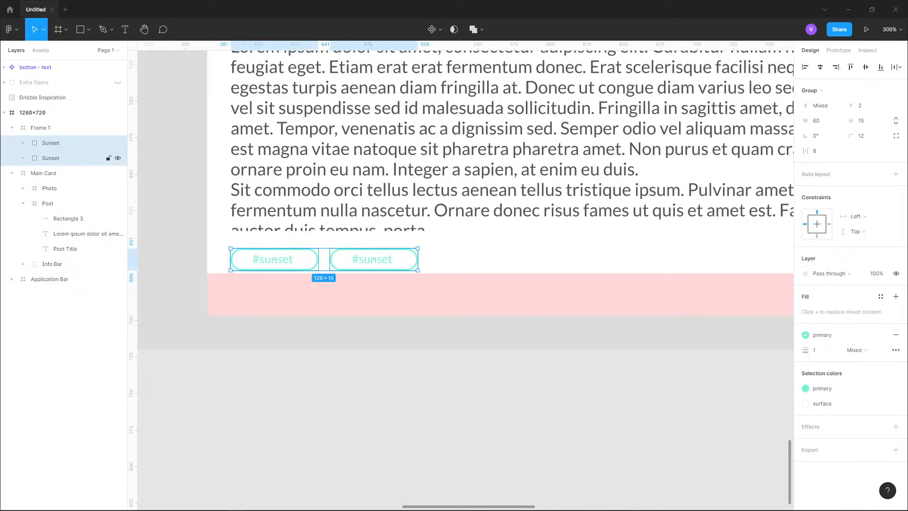
pyautogui.hotkey('ctrl', 'd')
pyautogui.hotkey('shift', 'Right')
pyautogui.hotkey('shift', 'Right')
pyautogui.hotkey('shift', 'Right')
pyautogui.hotkey('shift', 'Right')
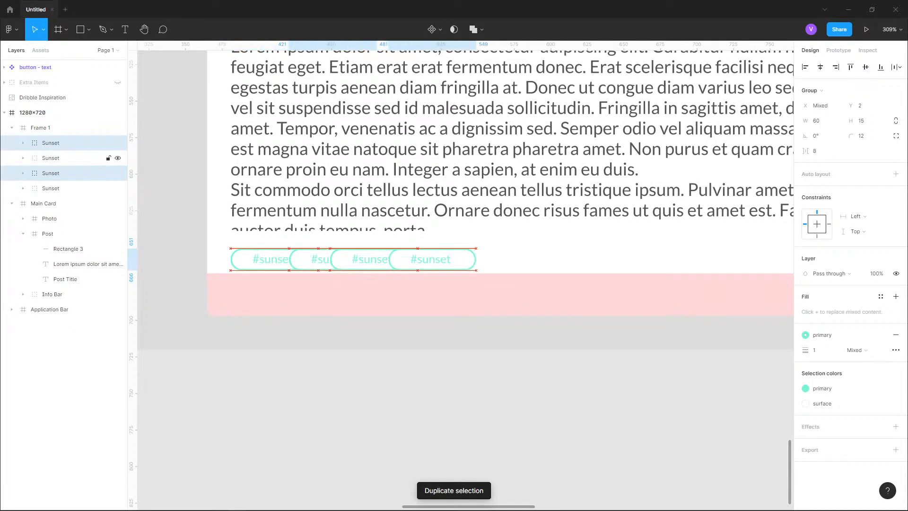
pyautogui.hotkey('shift', 'Right')
pyautogui.hotkey('shift', 'Right')
pyautogui.hotkey('shift', 'Right')
pyautogui.hotkey('shift', 'Right')
pyautogui.hotkey('shift', 'Right')
pyautogui.hotkey('shift', 'Right')
pyautogui.hotkey('shift', 'Right')
pyautogui.hotkey('shift', 'Right')
pyautogui.hotkey('shift', 'Right')
pyautogui.hotkey('shift', 'Right')
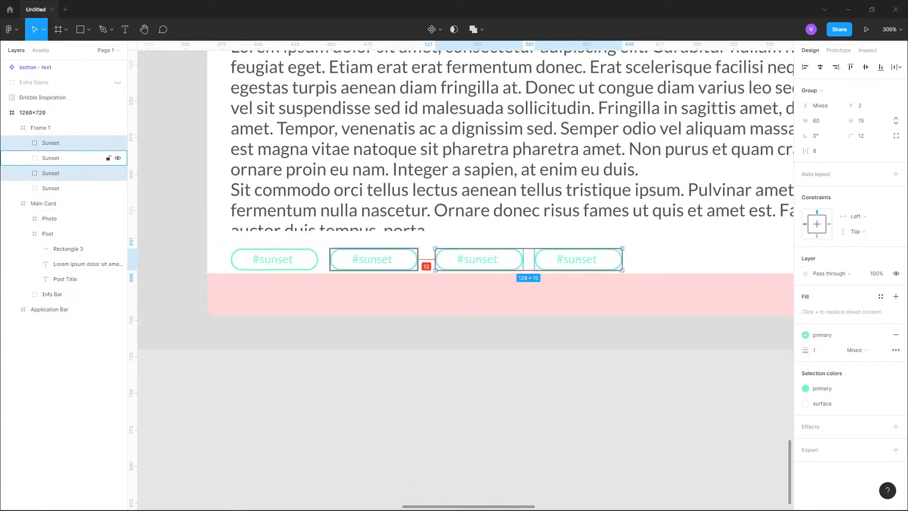
pyautogui.moveTo(478, 259); pyautogui.dragTo(472, 260)
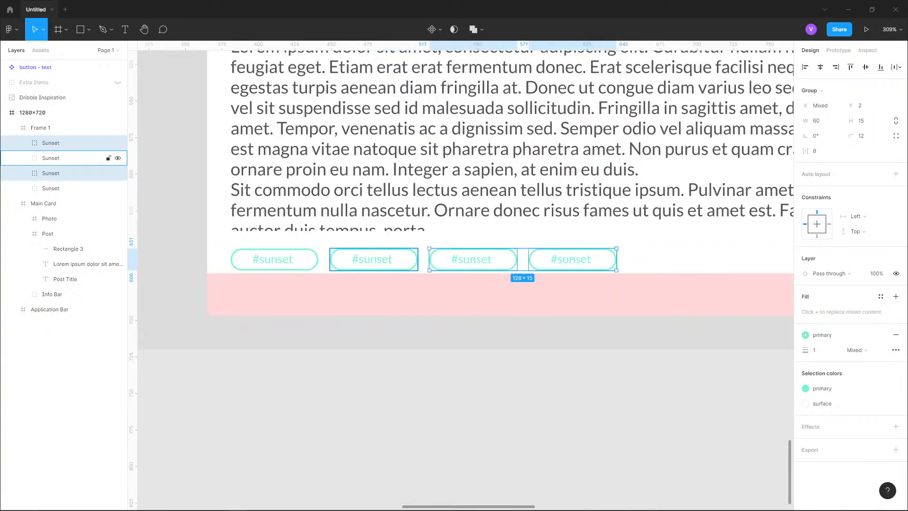
# - Duplicate the last pair of tags again, undoing the extra copies to leave a row of six tags
pyautogui.hotkey('ctrl', 'd')
pyautogui.hotkey('ctrl', 'd')
pyautogui.hotkey('ctrl', 'd')
pyautogui.hscroll(8, 331, 142)
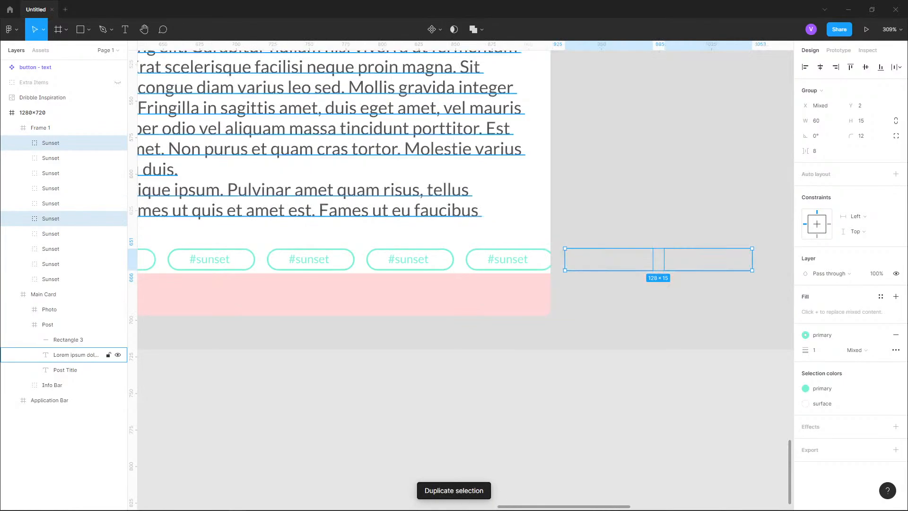
pyautogui.scroll(-3, 539, 218)
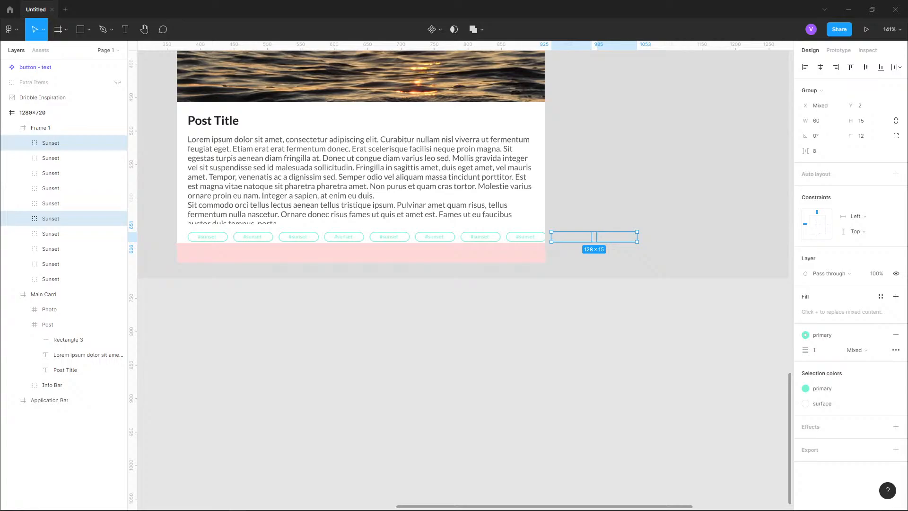
pyautogui.hotkey('ctrl', 'z')
pyautogui.hotkey('ctrl', 'z')
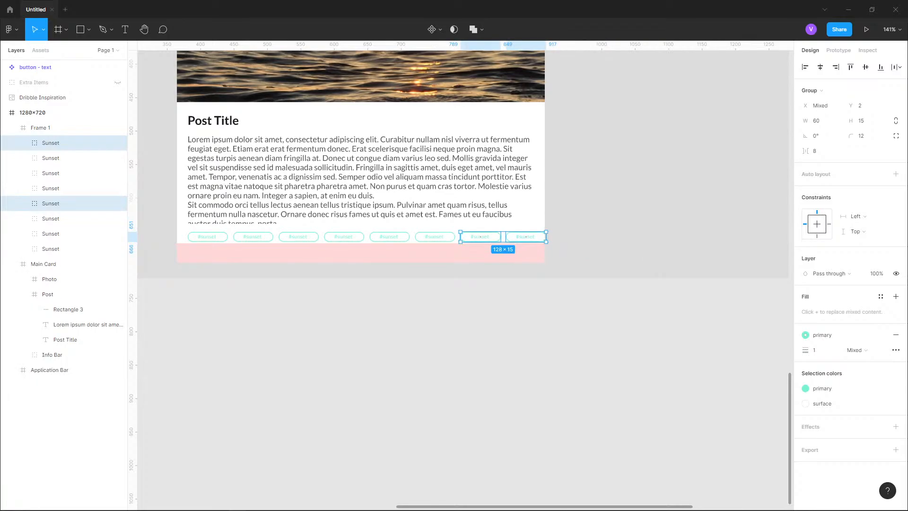
pyautogui.scroll(5, 388, 236)
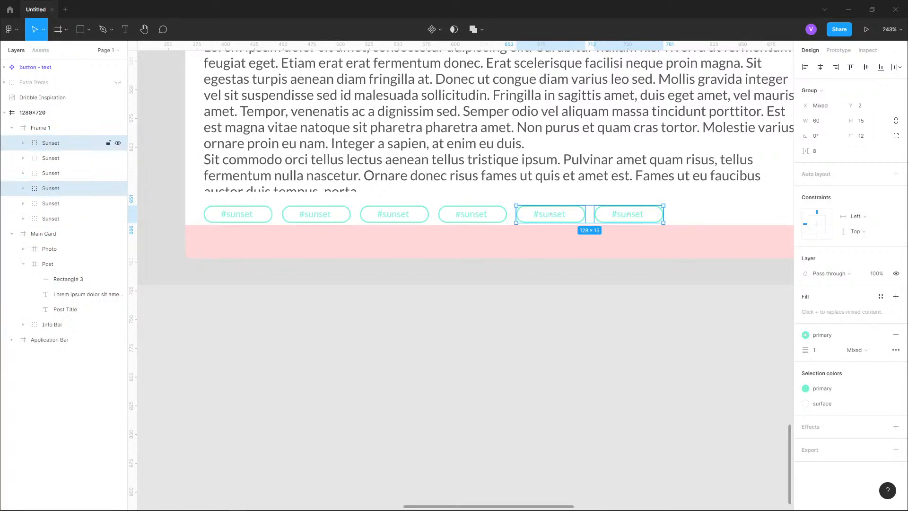
# - Change the second tag's text to #waves and rename its layer Waves
pyautogui.click(51, 143)
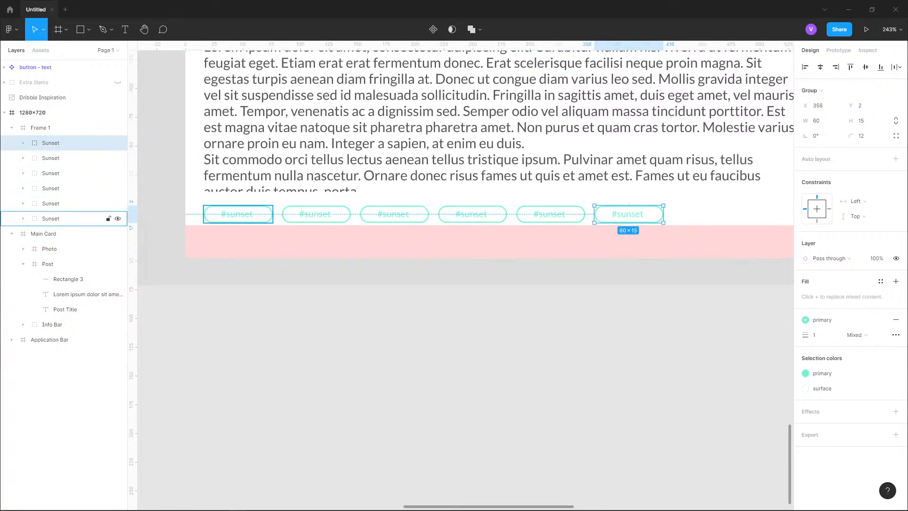
pyautogui.keyDown('shift'); pyautogui.click(51, 218); pyautogui.keyUp('shift')
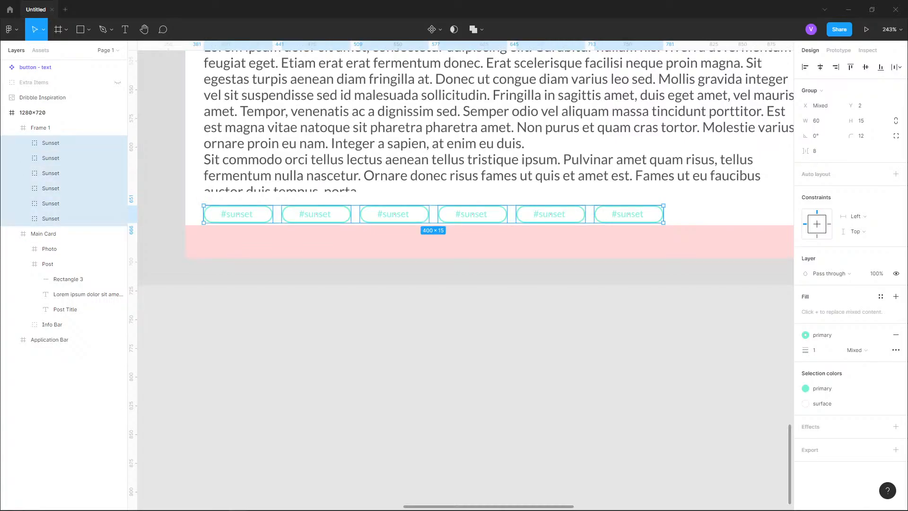
pyautogui.scroll(10, 442, 223)
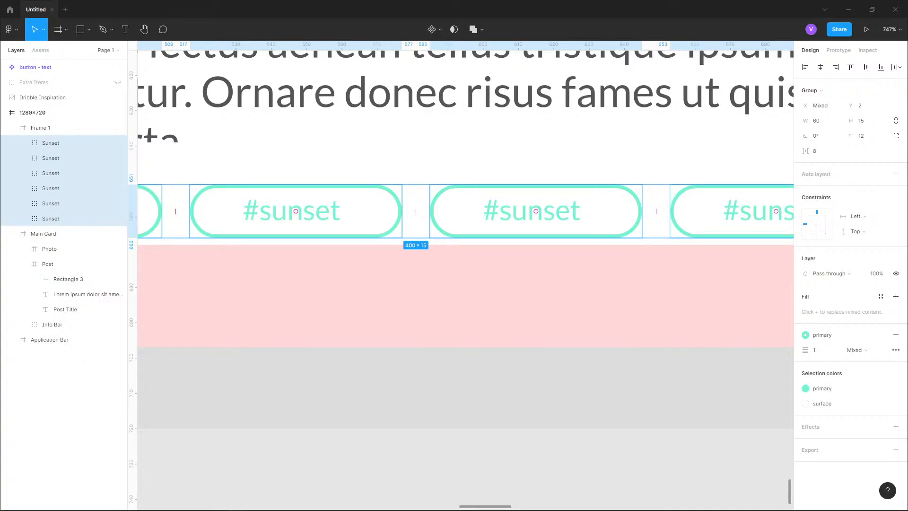
pyautogui.moveTo(296, 211); pyautogui.dragTo(535, 211)
pyautogui.doubleClick(316, 211)
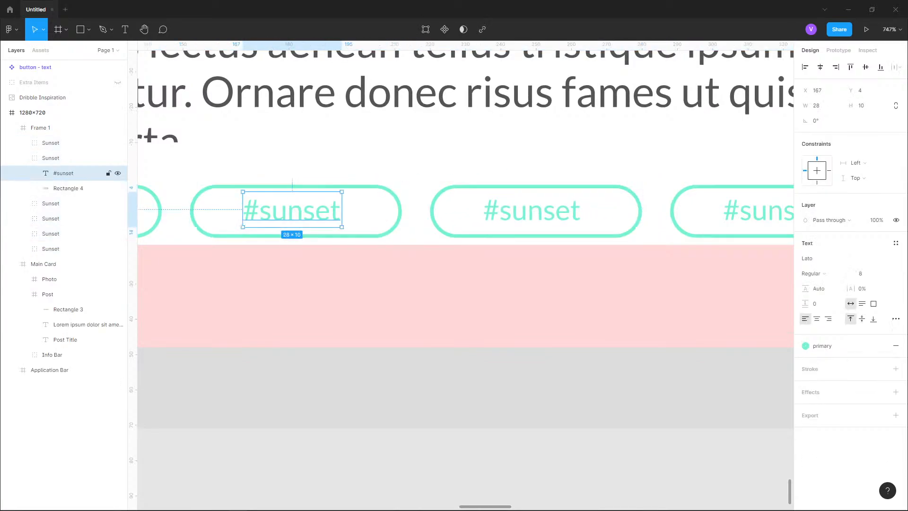
pyautogui.doubleClick(316, 211)
pyautogui.press('BackSpace')
pyautogui.press('BackSpace')
pyautogui.press('BackSpace')
pyautogui.press('BackSpace')
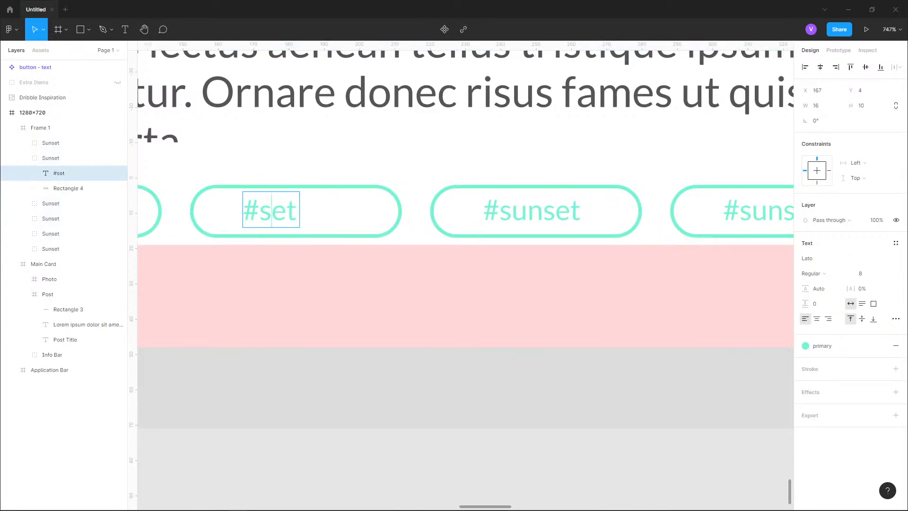
pyautogui.press('Delete')
pyautogui.press('Delete')
pyautogui.write('waves')
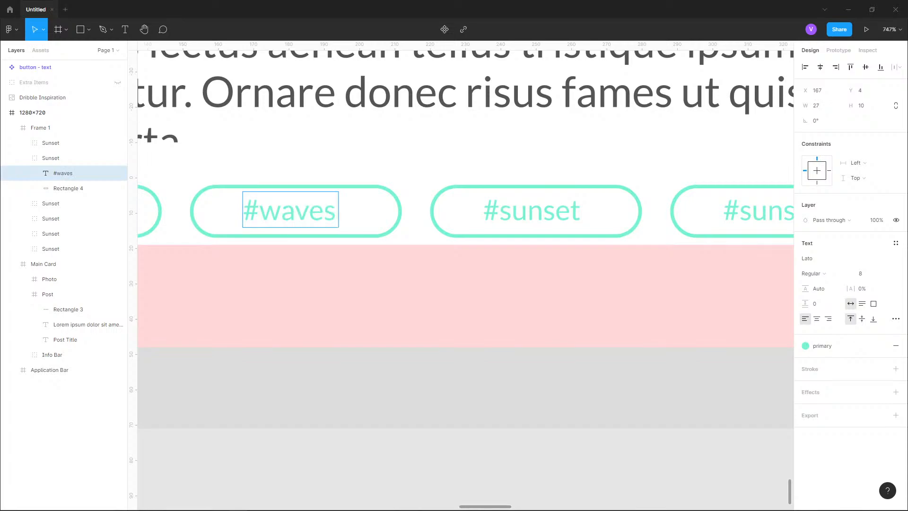
pyautogui.doubleClick(51, 158)
pyautogui.write('Waves')
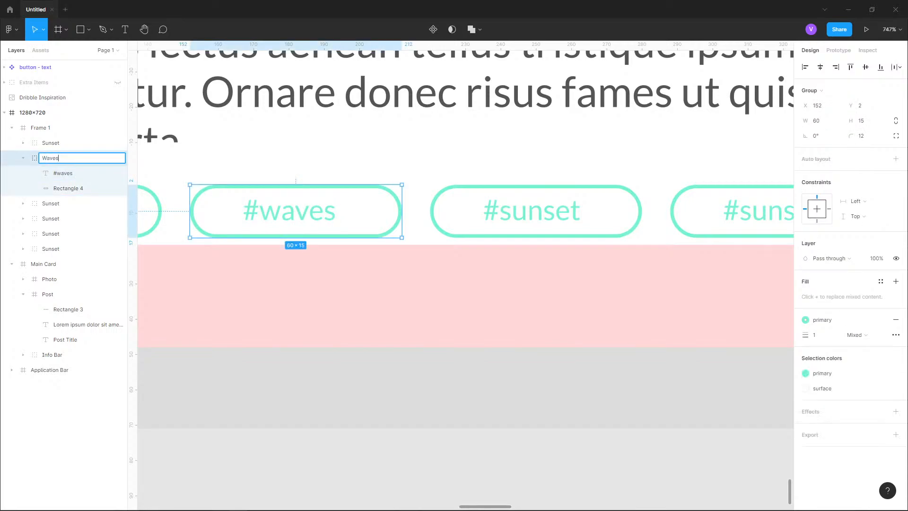
pyautogui.press('Return')
pyautogui.click(23, 158)
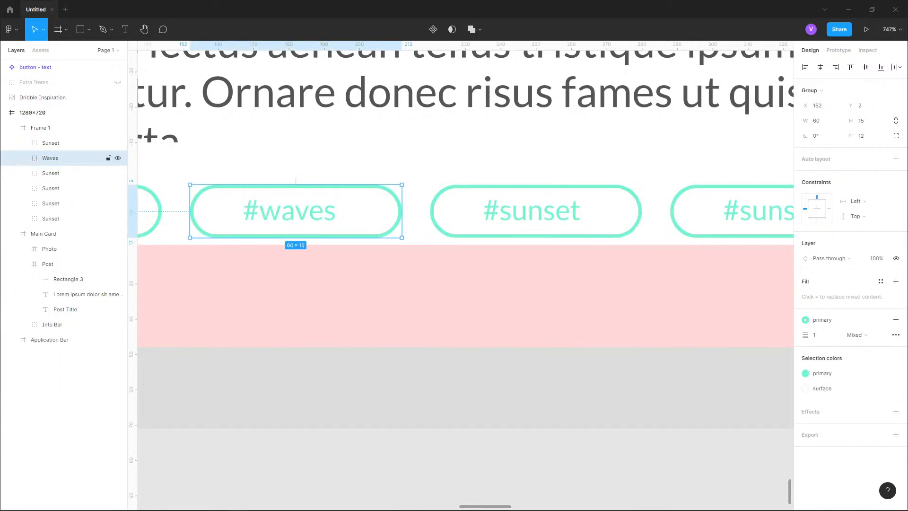
# - Reorder the tags so the Waves tag sits fourth in the row
pyautogui.click(51, 143)
pyautogui.keyDown('shift'); pyautogui.click(50, 218); pyautogui.keyUp('shift')
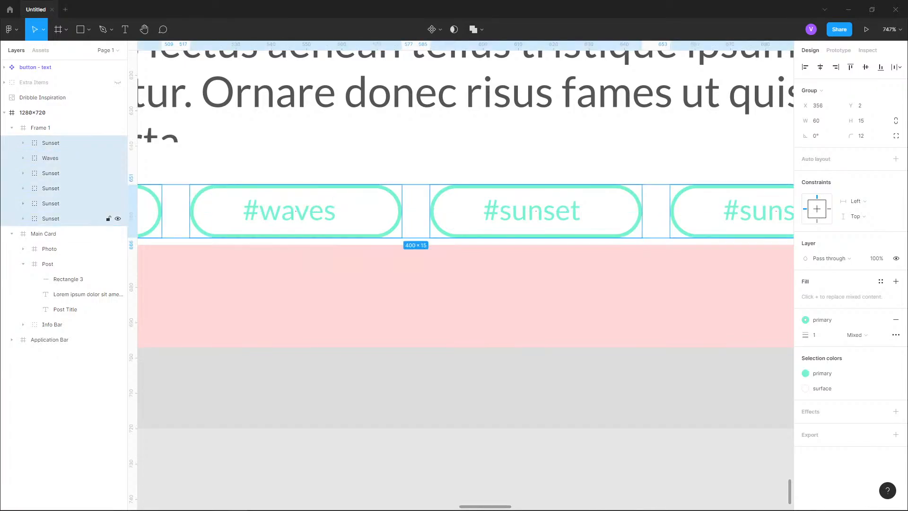
pyautogui.moveTo(295, 211); pyautogui.dragTo(535, 211)
pyautogui.scroll(-6, 536, 211)
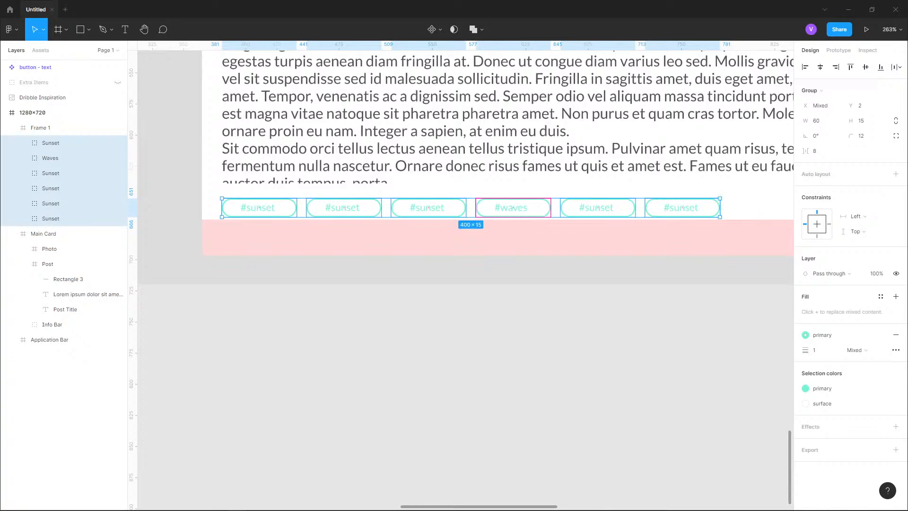
pyautogui.moveTo(513, 208)
pyautogui.mouseDown()
pyautogui.moveTo(524, 212)
pyautogui.moveTo(512, 208)
pyautogui.mouseUp()
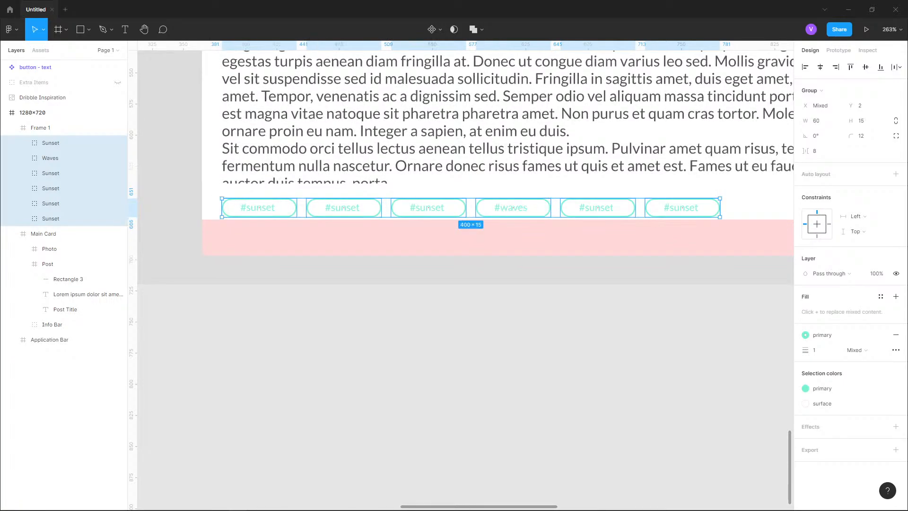
# - Try widening the spacing between the tags to 16, then undo it
pyautogui.scroll(5, 441, 219)
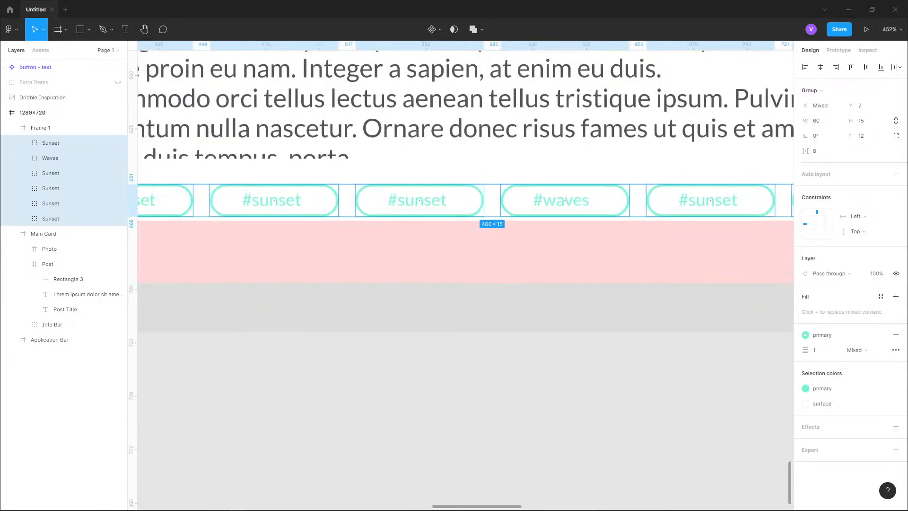
pyautogui.scroll(1, 516, 192)
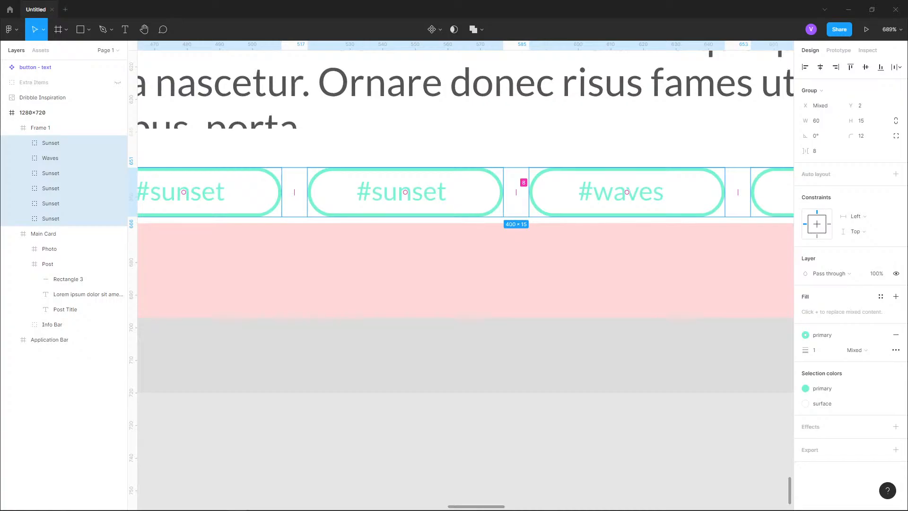
pyautogui.moveTo(516, 192); pyautogui.dragTo(583, 181)
pyautogui.scroll(-8, 418, 182)
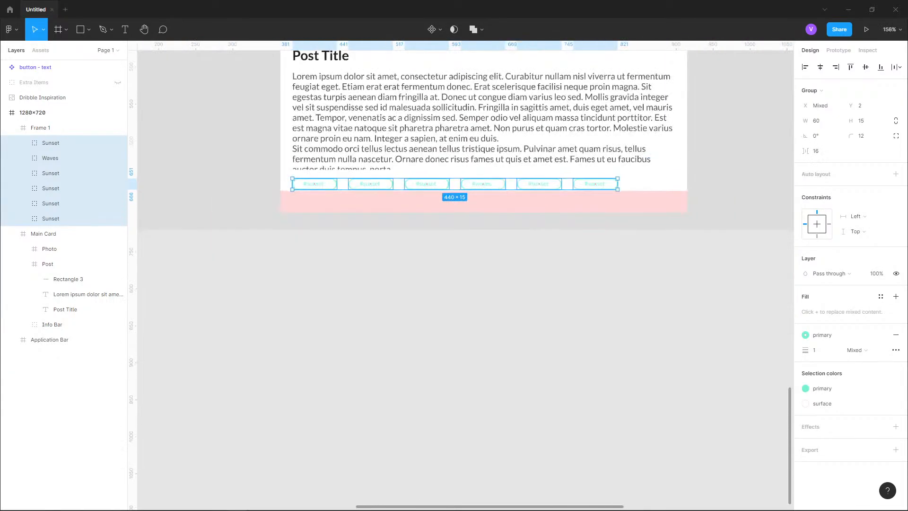
pyautogui.hotkey('ctrl', 'z')
pyautogui.moveTo(509, 176); pyautogui.dragTo(490, 246)
# - Examine the tag row's spacing and alignment within the post card
pyautogui.scroll(4, 490, 246)
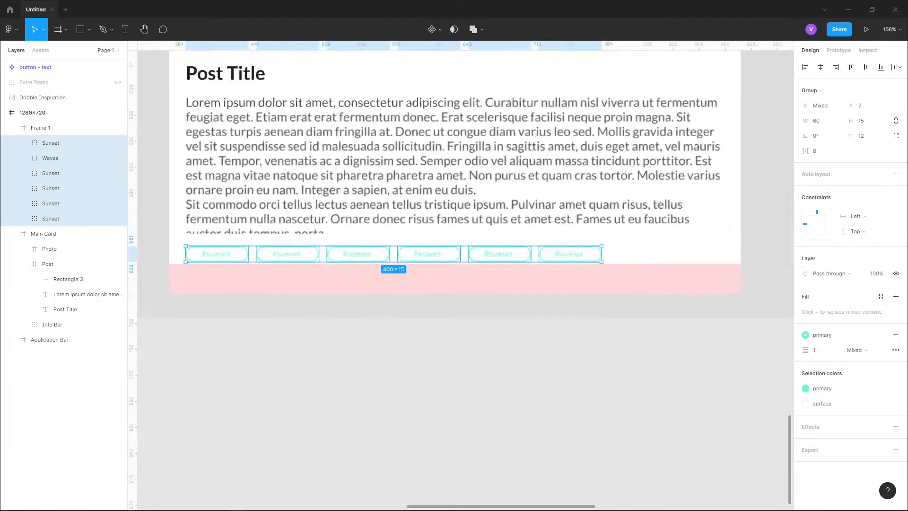
pyautogui.scroll(-5, 450, 241)
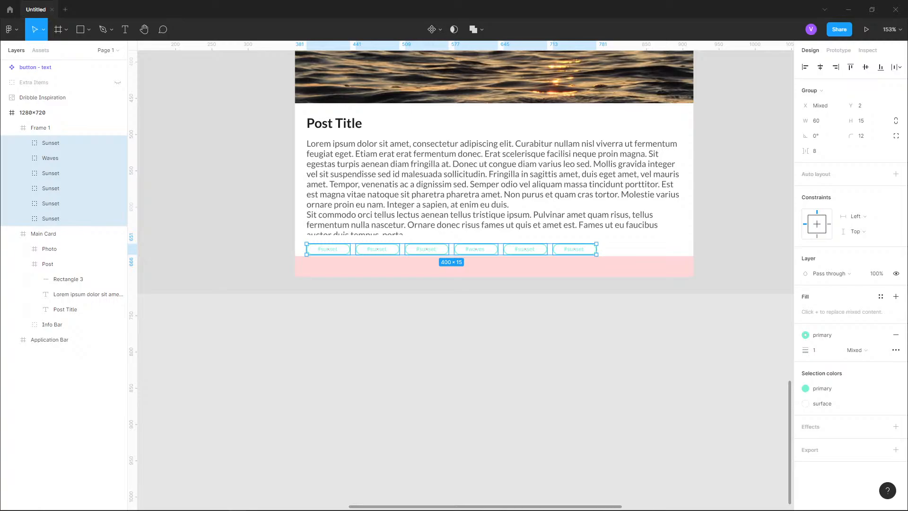
pyautogui.scroll(10, 591, 248)
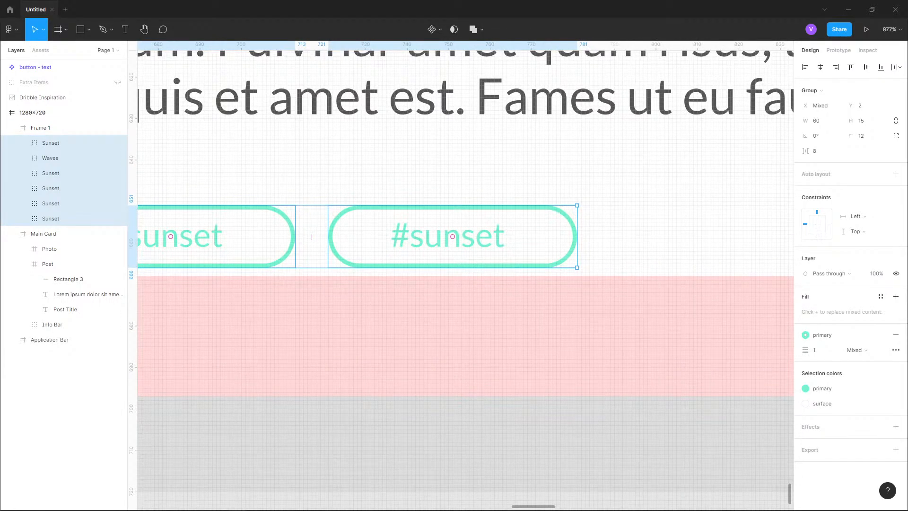
pyautogui.scroll(-7, 573, 254)
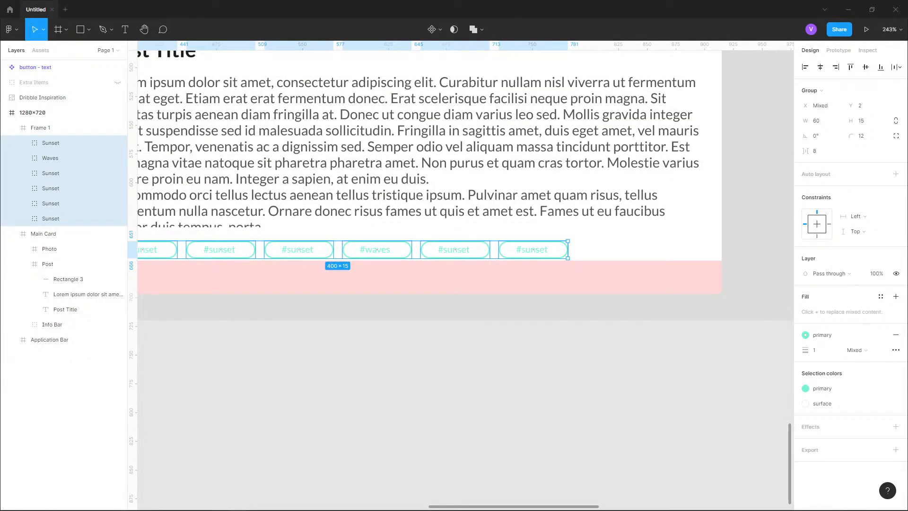
pyautogui.scroll(-2, 438, 232)
pyautogui.moveTo(439, 232); pyautogui.dragTo(503, 167)
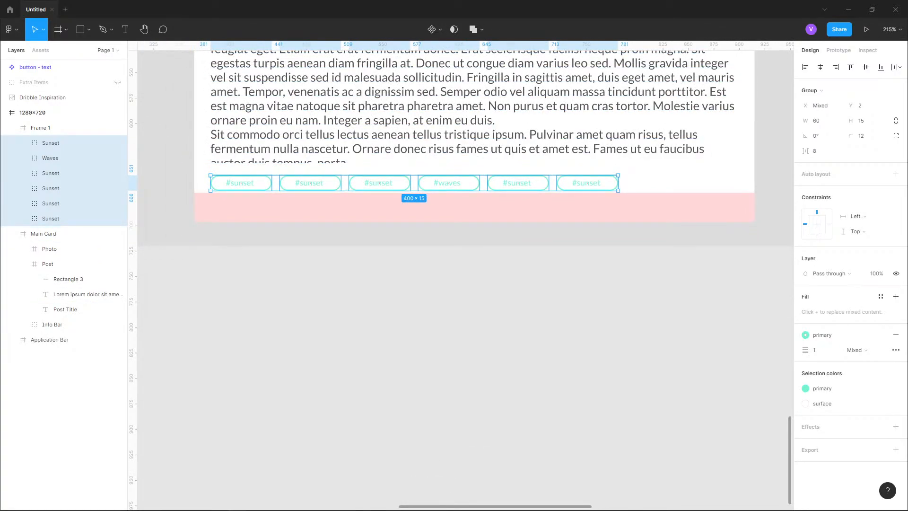
pyautogui.scroll(3, 339, 201)
pyautogui.click(392, 258)
pyautogui.scroll(-4, 394, 234)
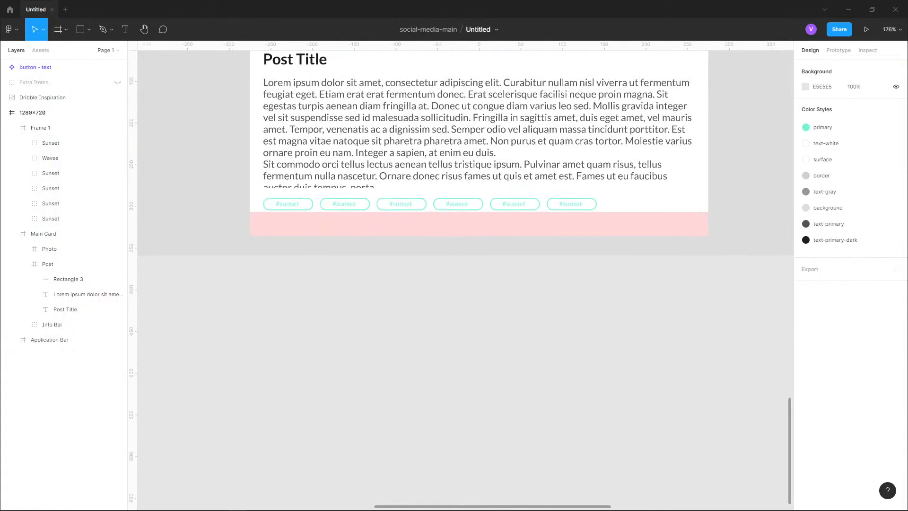
pyautogui.scroll(4, 374, 195)
# - Change the second tag's text to #beaches
pyautogui.click(41, 128)
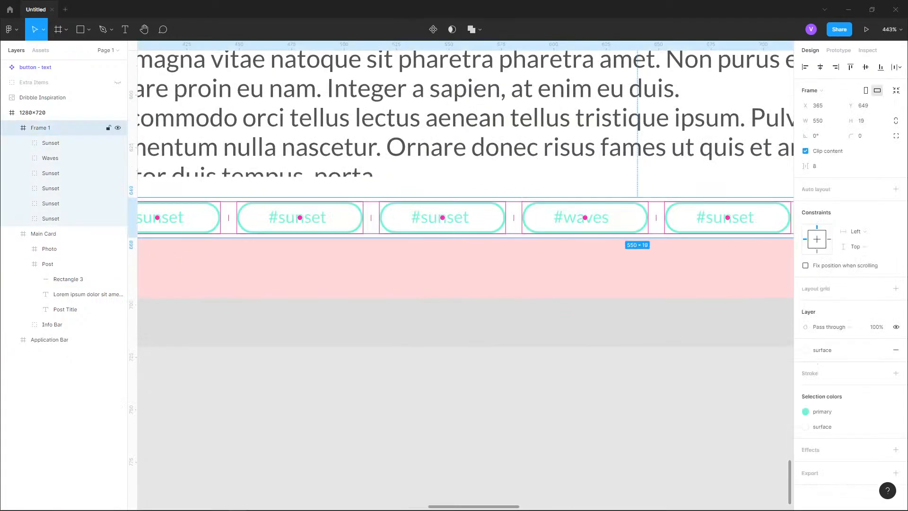
pyautogui.doubleClick(297, 217)
pyautogui.doubleClick(298, 217)
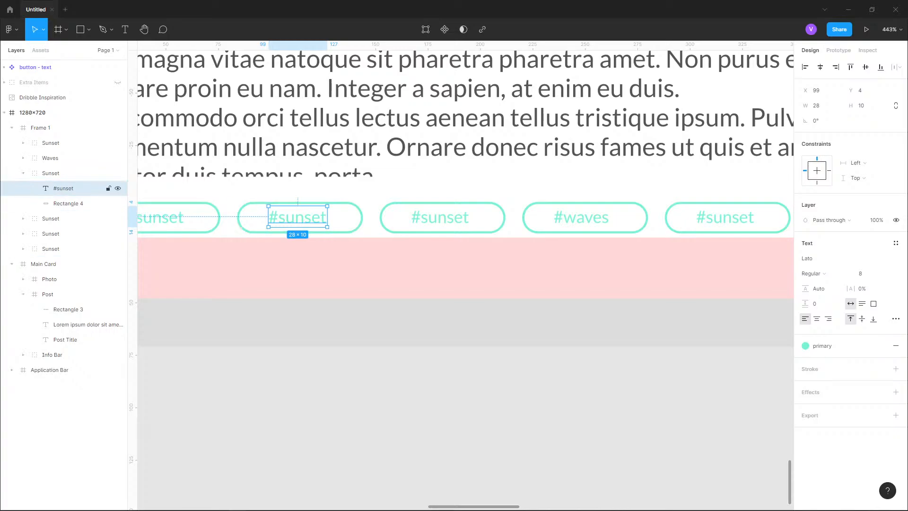
pyautogui.press('Return')
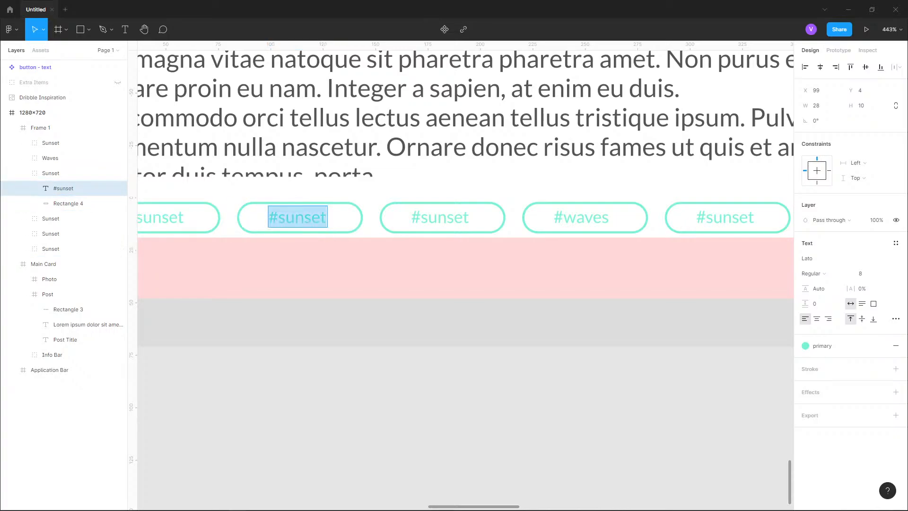
pyautogui.write('#wav')
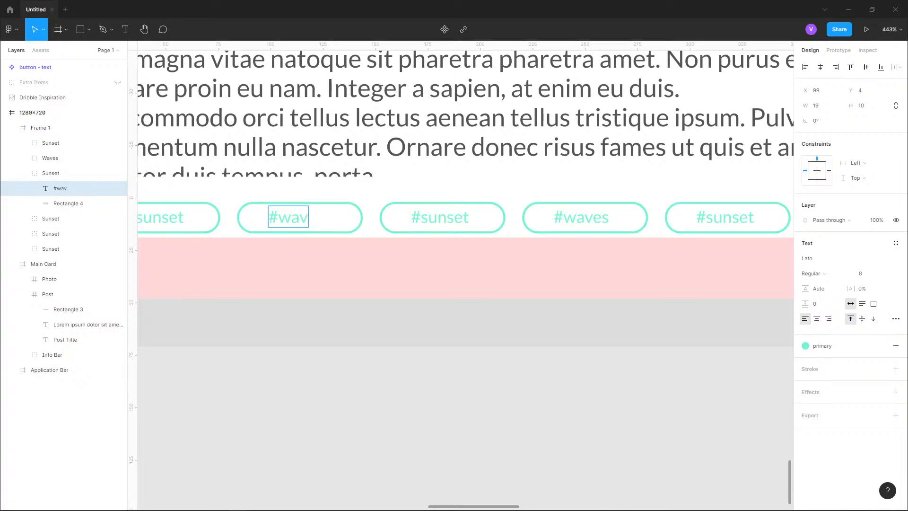
pyautogui.press('BackSpace')
pyautogui.press('BackSpace')
pyautogui.press('BackSpace')
pyautogui.write('beaches')
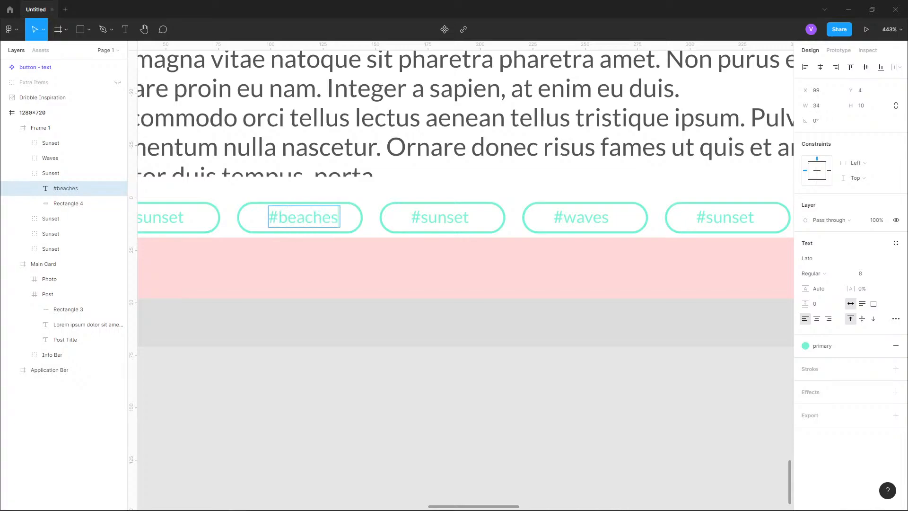
# - Change the third tag's text to #bubbles
pyautogui.doubleClick(440, 216)
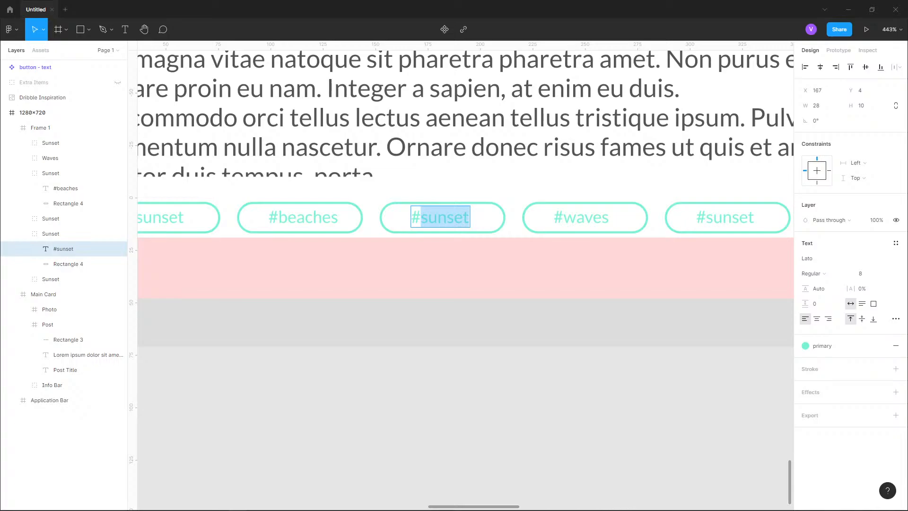
pyautogui.write('bubbles')
pyautogui.press('Escape')
pyautogui.scroll(-1, 591, 182)
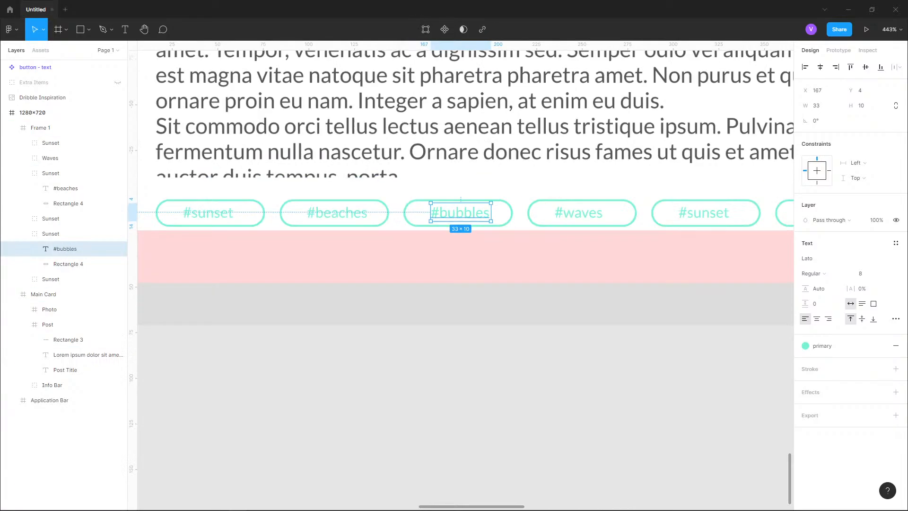
# - Delete the last two #sunset tags from the end of the tag row
pyautogui.scroll(-5, 371, 304)
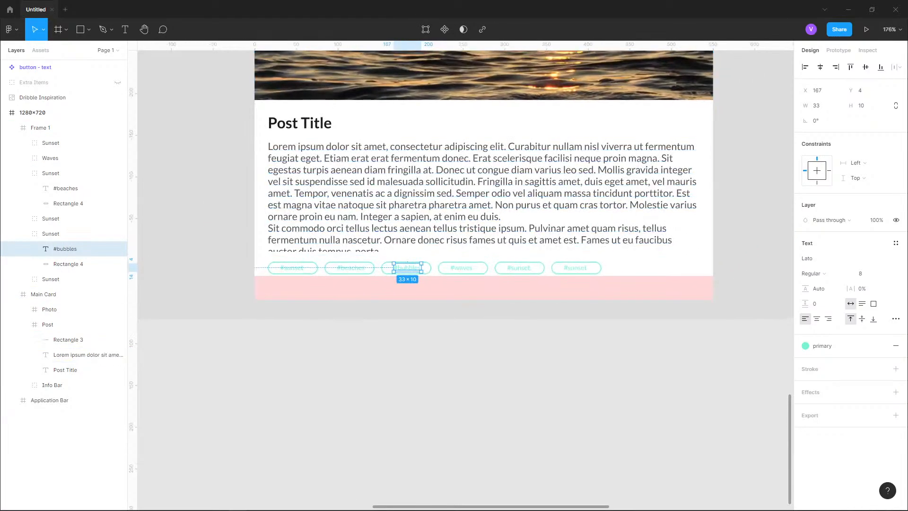
pyautogui.click(519, 267)
pyautogui.keyDown('shift'); pyautogui.click(575, 268); pyautogui.keyUp('shift')
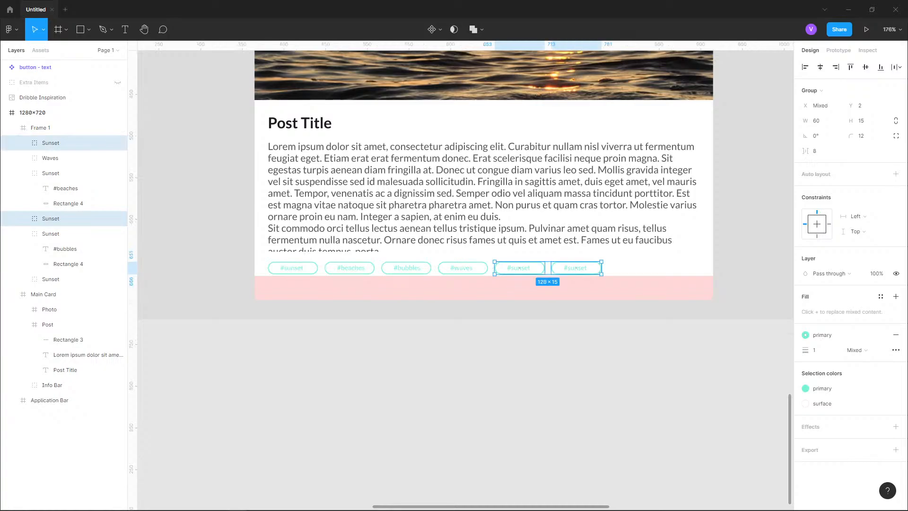
pyautogui.press('Delete')
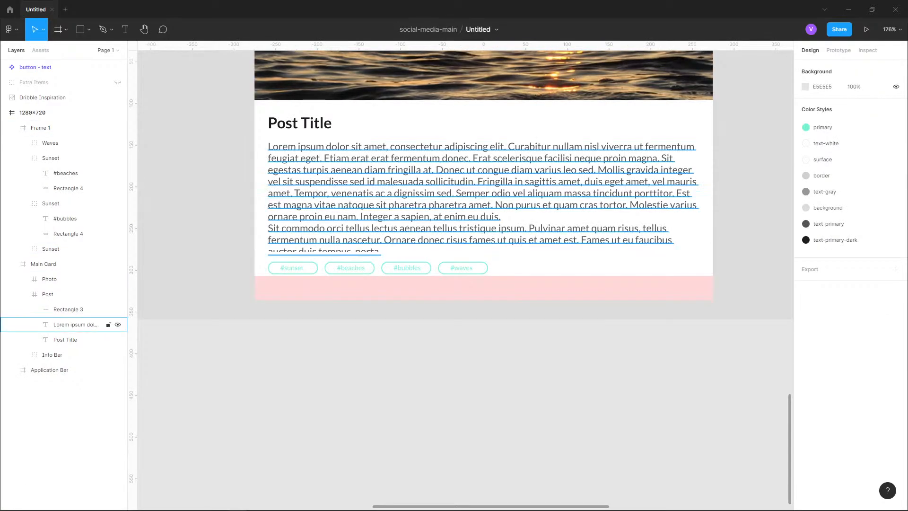
# - Examine the reference design's tag row and its show more link
pyautogui.scroll(20, 466, 279)
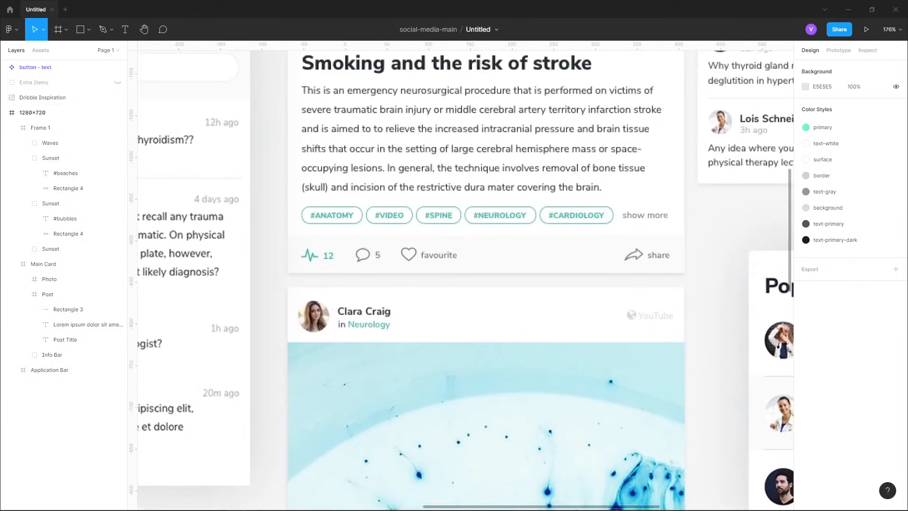
pyautogui.scroll(-17, 466, 279)
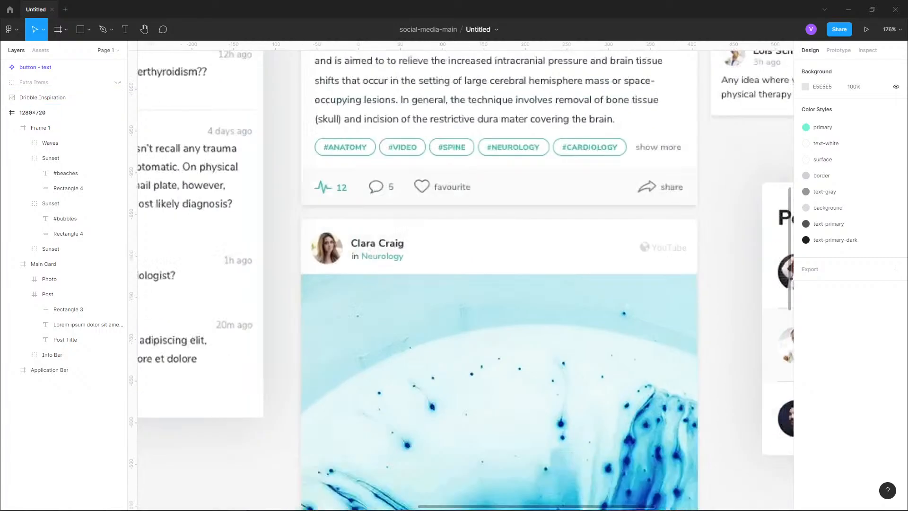
pyautogui.scroll(11, 466, 279)
pyautogui.scroll(5, 466, 279)
pyautogui.hscroll(1, 465, 278)
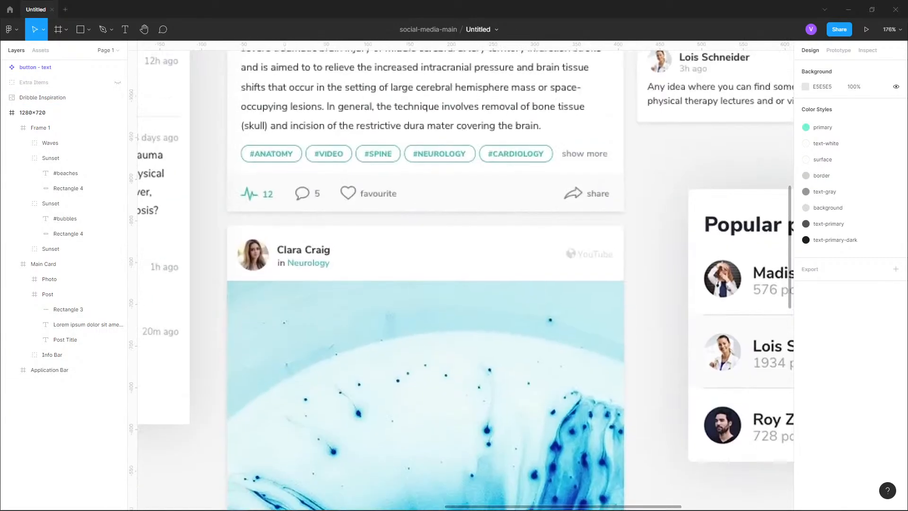
pyautogui.scroll(-15, 466, 279)
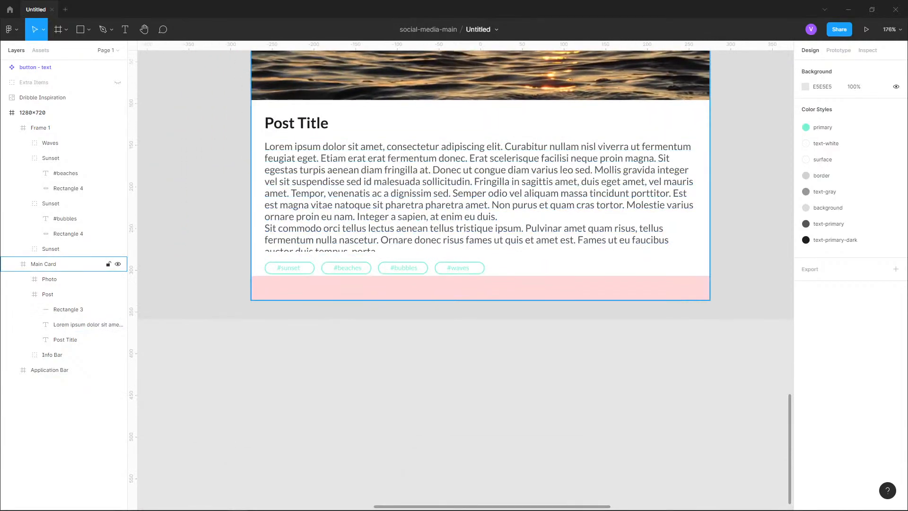
pyautogui.scroll(-1, 465, 268)
# - Rename the tag row frame as Tags
pyautogui.scroll(5, 563, 256)
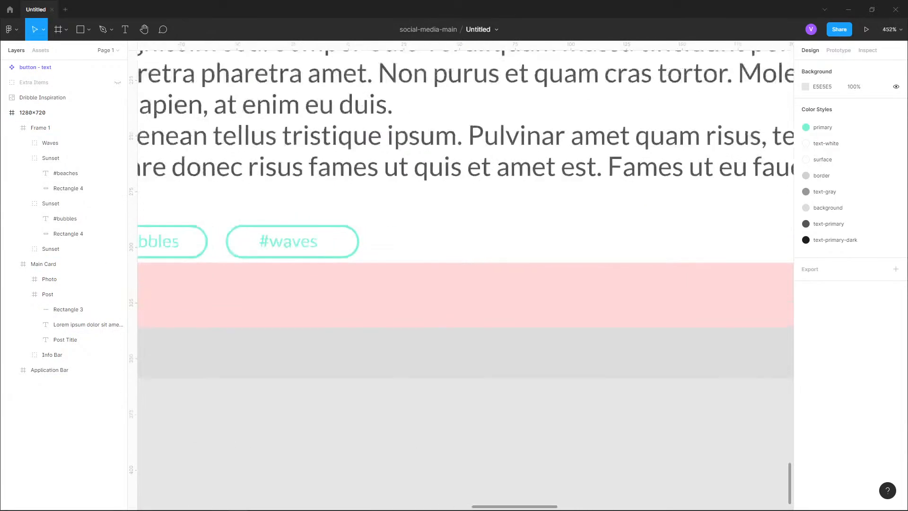
pyautogui.click(201, 236)
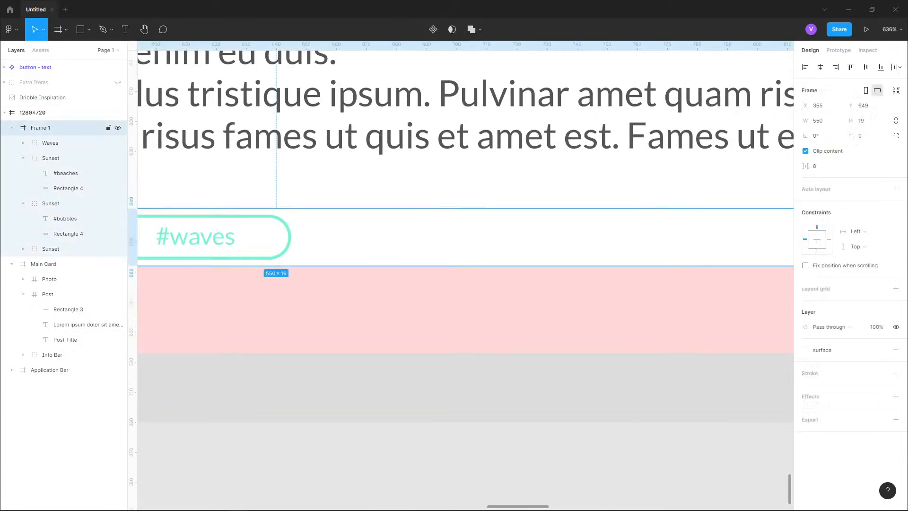
pyautogui.hotkey('ctrl', 'r')
pyautogui.write('Tag ')
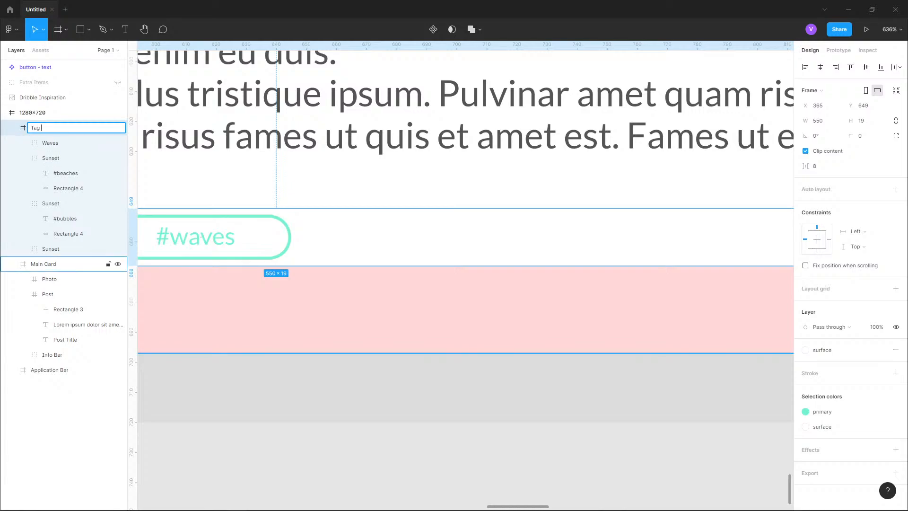
pyautogui.write('s')
pyautogui.press('Return')
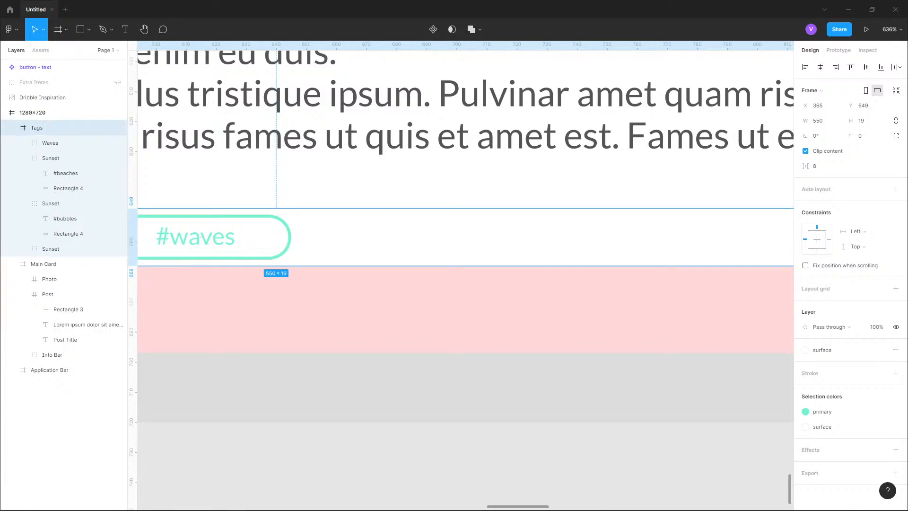
# - Add a "show more" text label after the last tag, aligned with the tag row
pyautogui.press('t')
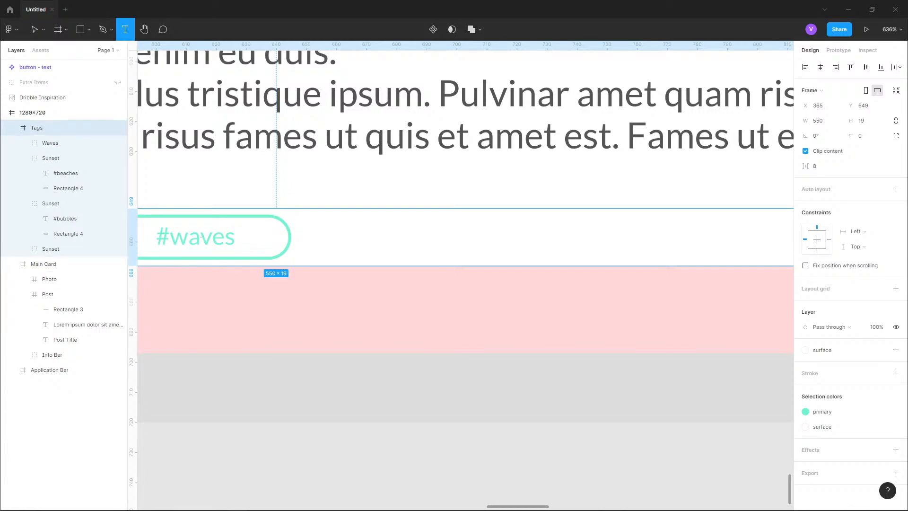
pyautogui.click(315, 250)
pyautogui.write('show more')
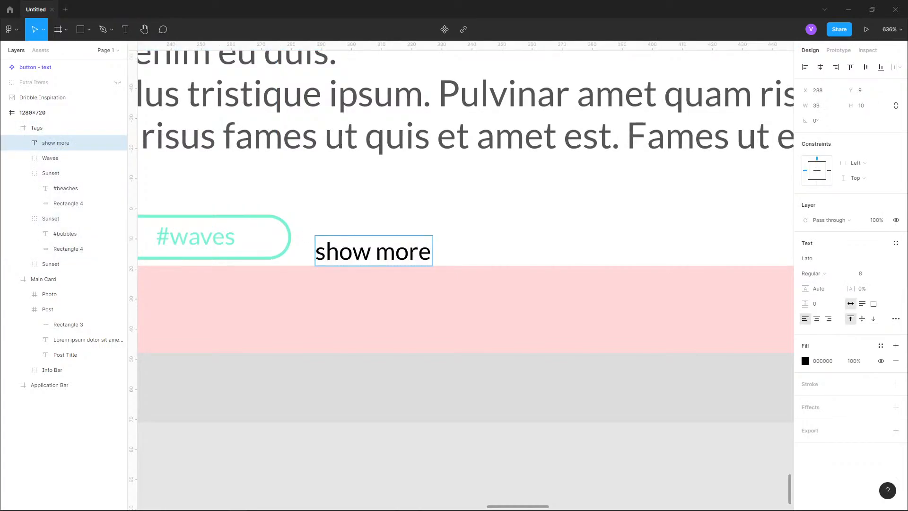
pyautogui.hotkey('ctrl', 'a')
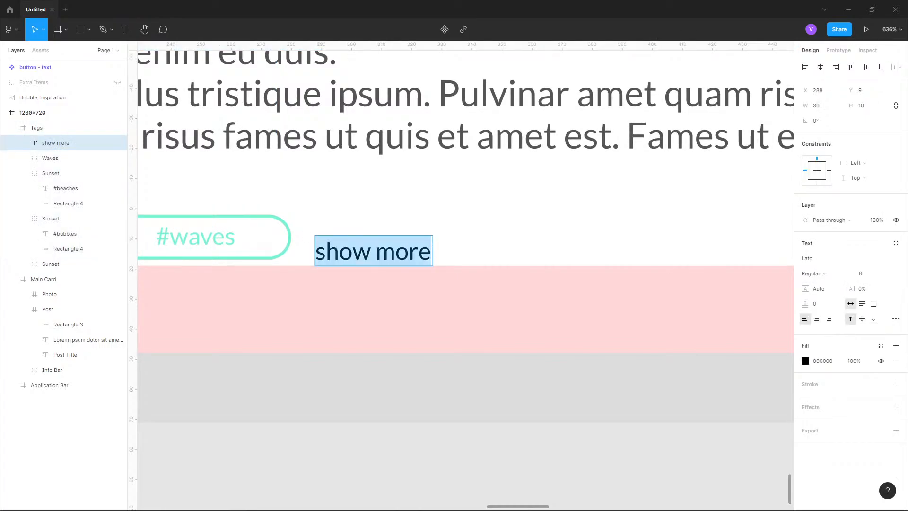
pyautogui.press('Escape')
pyautogui.moveTo(373, 251); pyautogui.dragTo(378, 240)
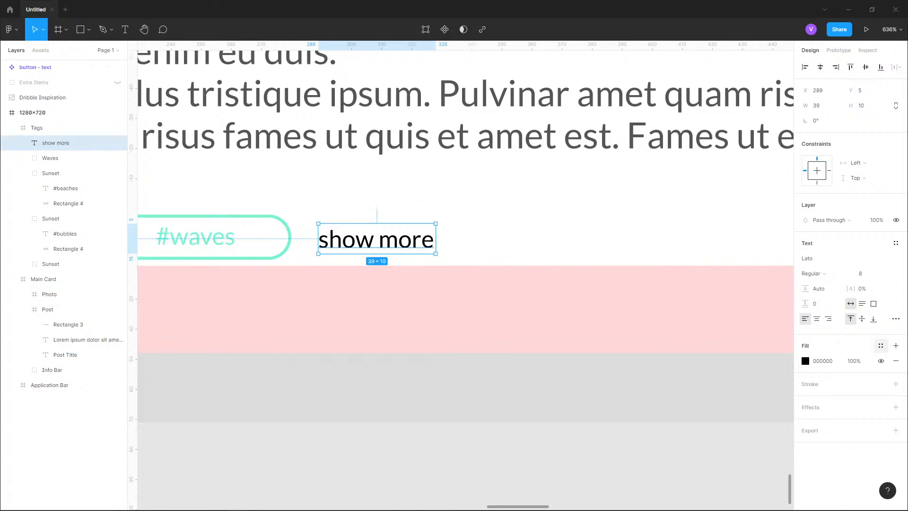
# - Apply the text-primary color style to the show more label and nudge it up 1 px
pyautogui.click(881, 345)
pyautogui.click(836, 469)
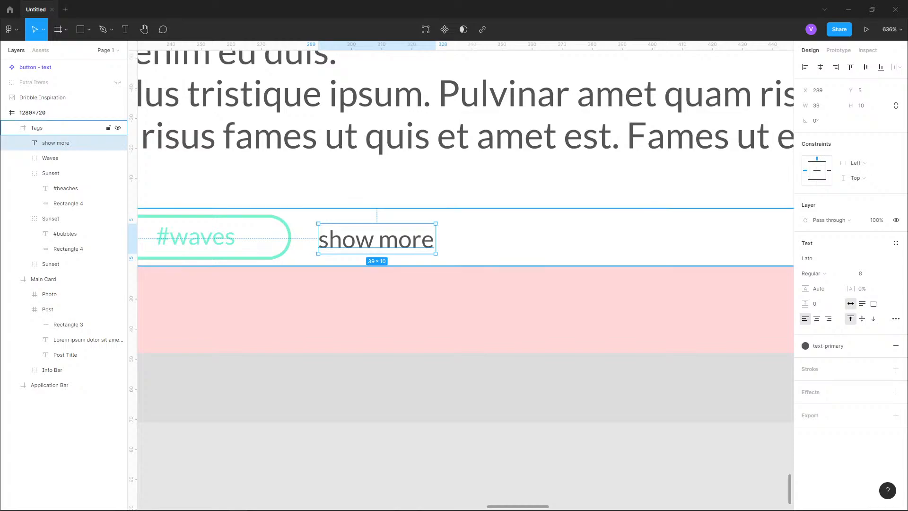
pyautogui.press('alt')
pyautogui.press('Up')
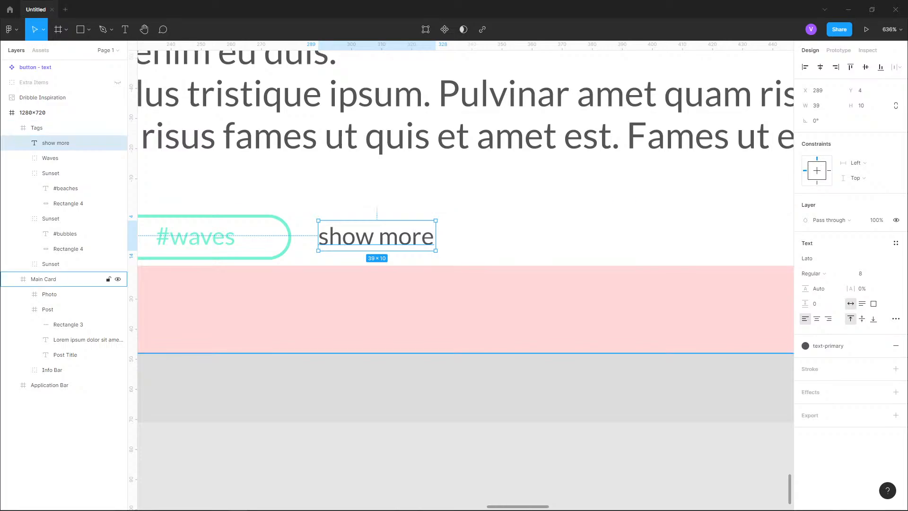
# - Inspect the tag row and show more label within the whole post card
pyautogui.click(379, 305)
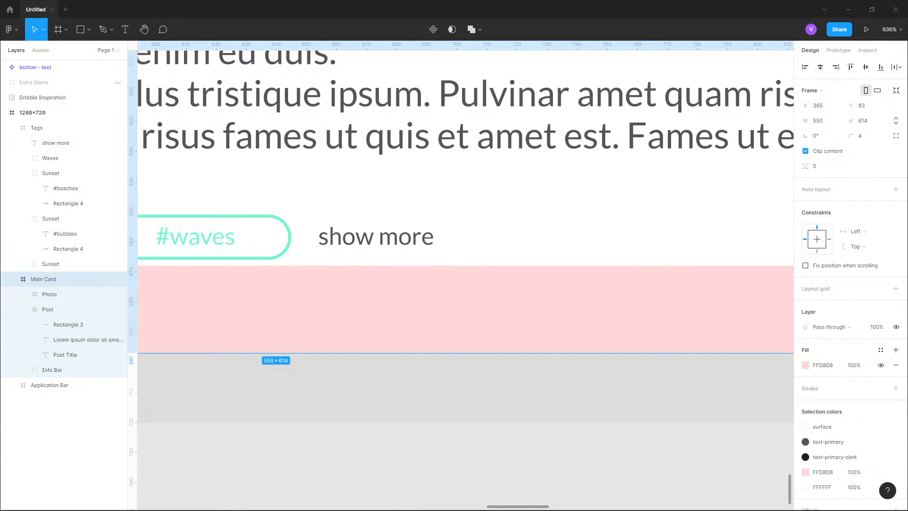
pyautogui.click(377, 237)
pyautogui.doubleClick(378, 236)
pyautogui.click(529, 393)
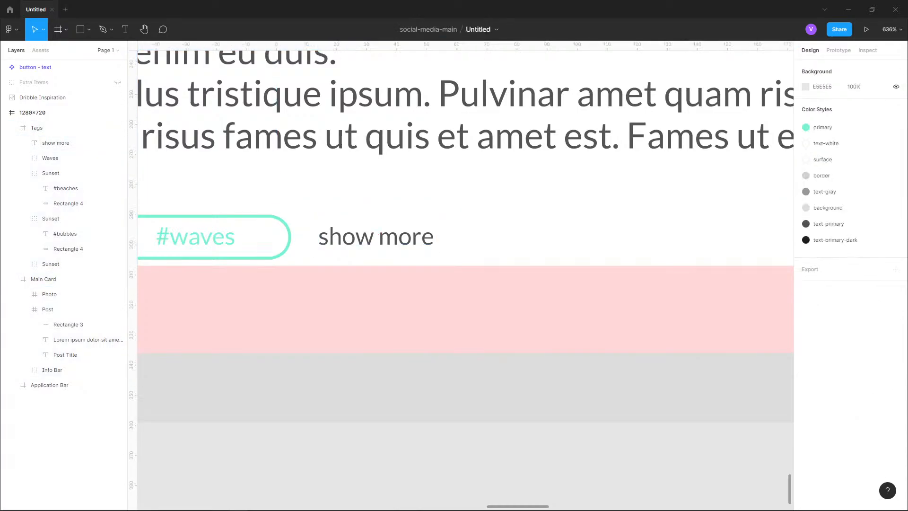
pyautogui.scroll(-5, 530, 308)
pyautogui.scroll(-3, 507, 205)
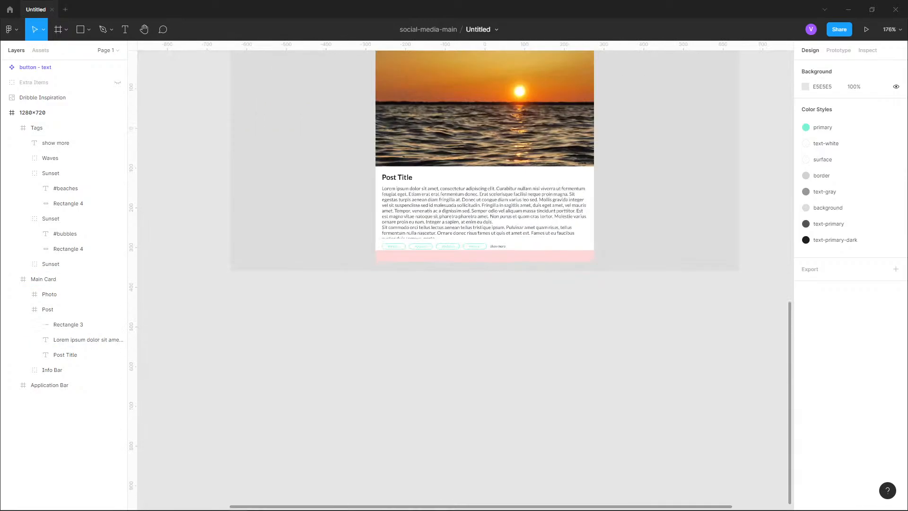
pyautogui.moveTo(510, 62); pyautogui.dragTo(449, 506)
pyautogui.moveTo(449, 459); pyautogui.dragTo(441, 47)
pyautogui.moveTo(442, 170); pyautogui.dragTo(432, 432)
pyautogui.moveTo(447, 189); pyautogui.dragTo(427, 367)
pyautogui.moveTo(435, 409); pyautogui.dragTo(442, 56)
pyautogui.moveTo(442, 137); pyautogui.dragTo(404, 509)
pyautogui.moveTo(628, 368); pyautogui.dragTo(657, 52)
pyautogui.moveTo(436, 157); pyautogui.dragTo(415, 164)
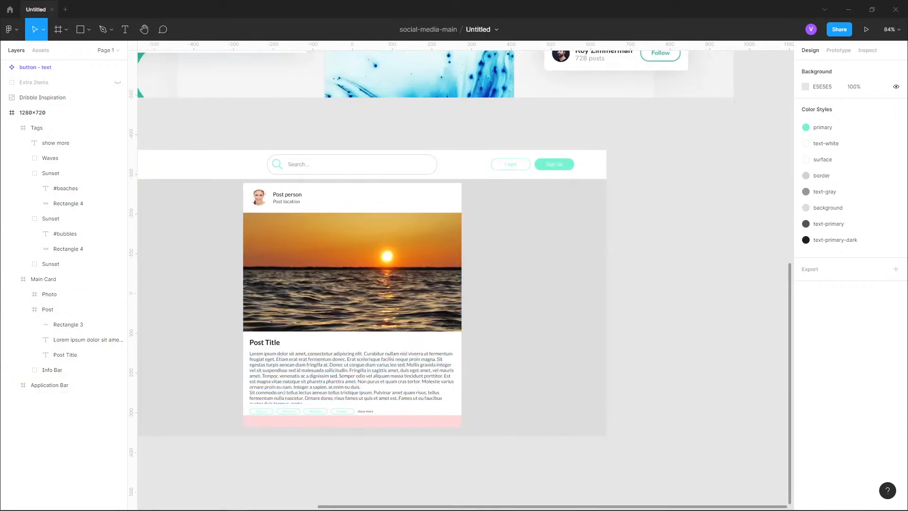
pyautogui.moveTo(277, 435); pyautogui.dragTo(308, 318)
pyautogui.scroll(6, 308, 317)
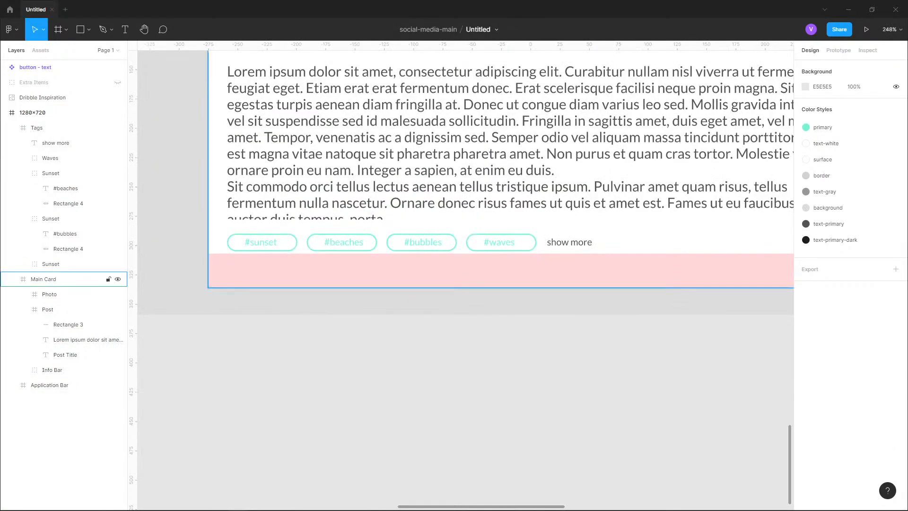
# - Collapse the Tags and Main Card groups in the layers list
pyautogui.press('r')
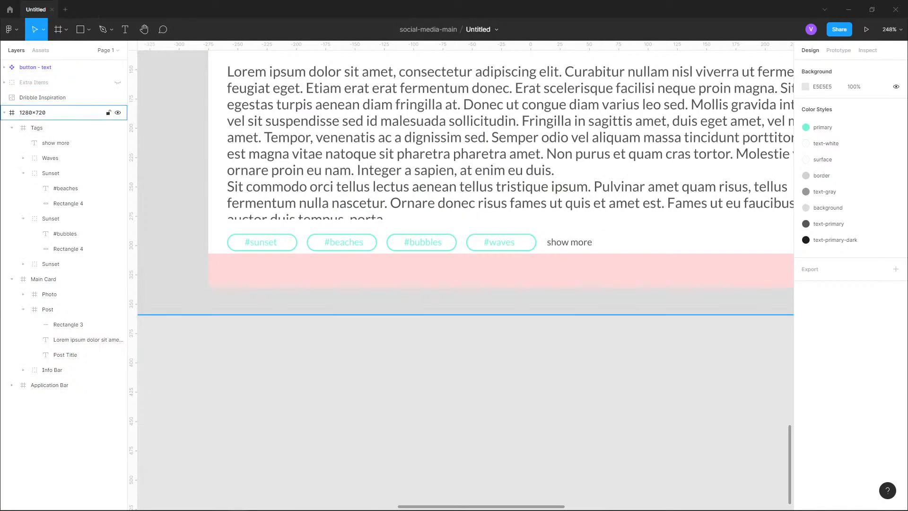
pyautogui.click(11, 127)
pyautogui.click(12, 143)
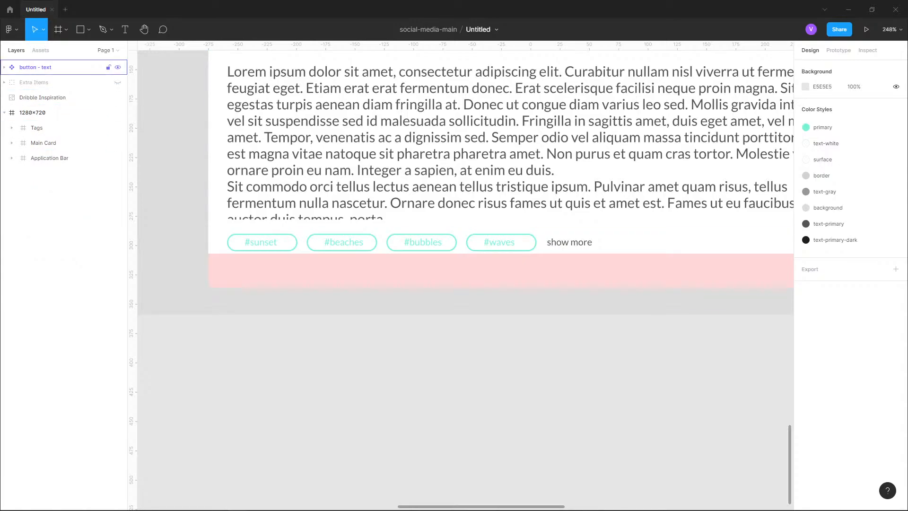
# - Draw a new frame about 550 × 29 spanning the card's bottom band below the tags
pyautogui.click(80, 29)
pyautogui.click(88, 29)
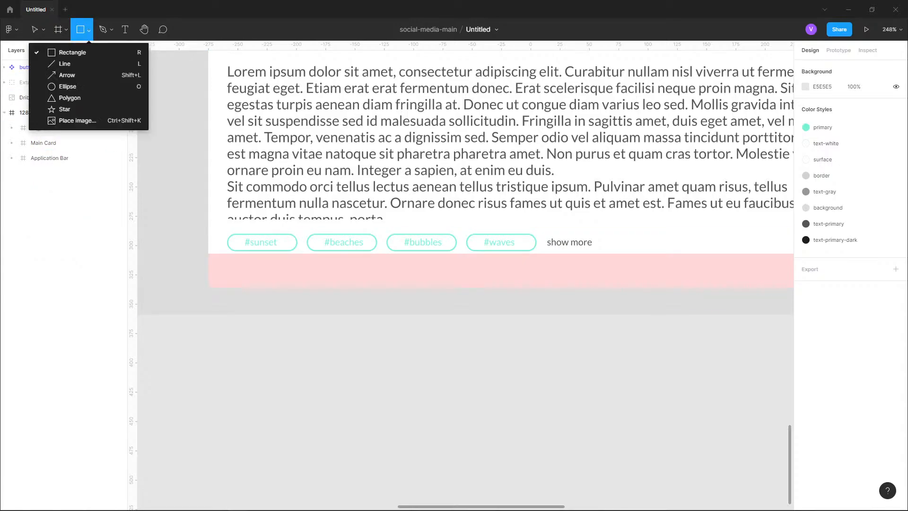
pyautogui.click(89, 30)
pyautogui.click(66, 29)
pyautogui.click(57, 53)
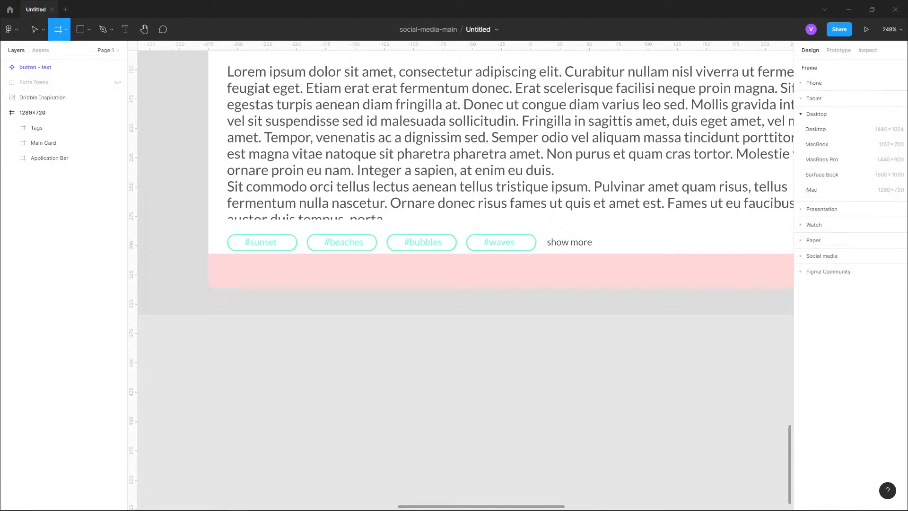
pyautogui.moveTo(208, 254); pyautogui.dragTo(697, 286)
pyautogui.moveTo(567, 307); pyautogui.dragTo(789, 224)
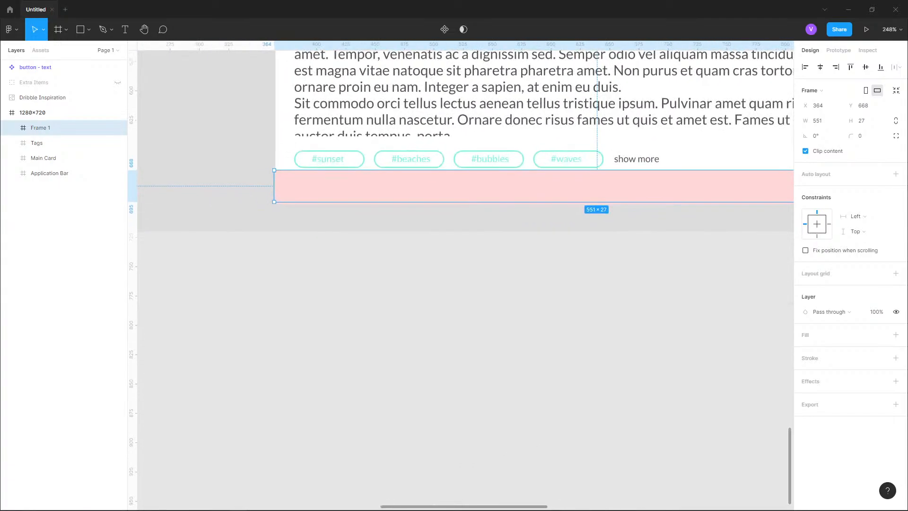
pyautogui.scroll(10, 262, 197)
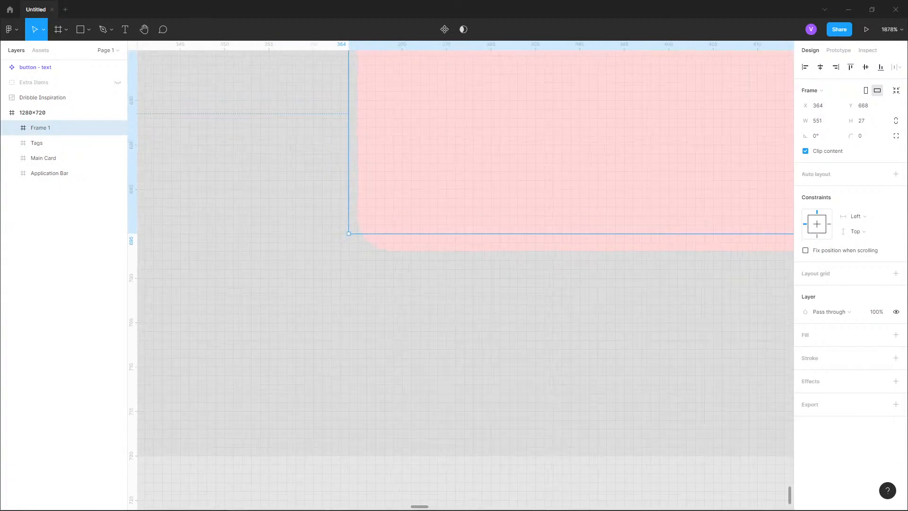
pyautogui.moveTo(348, 233); pyautogui.dragTo(357, 251)
pyautogui.scroll(-10, 191, 280)
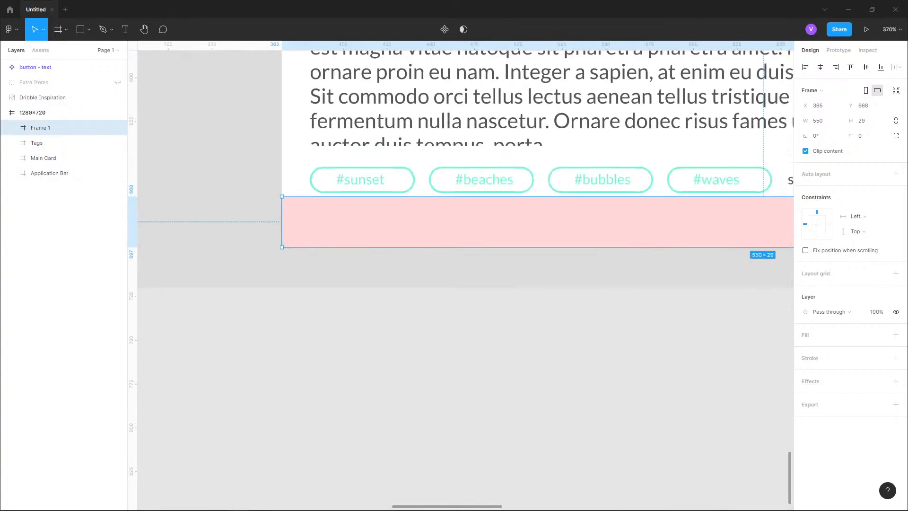
# - Fill the new frame with the surface color style
pyautogui.click(881, 334)
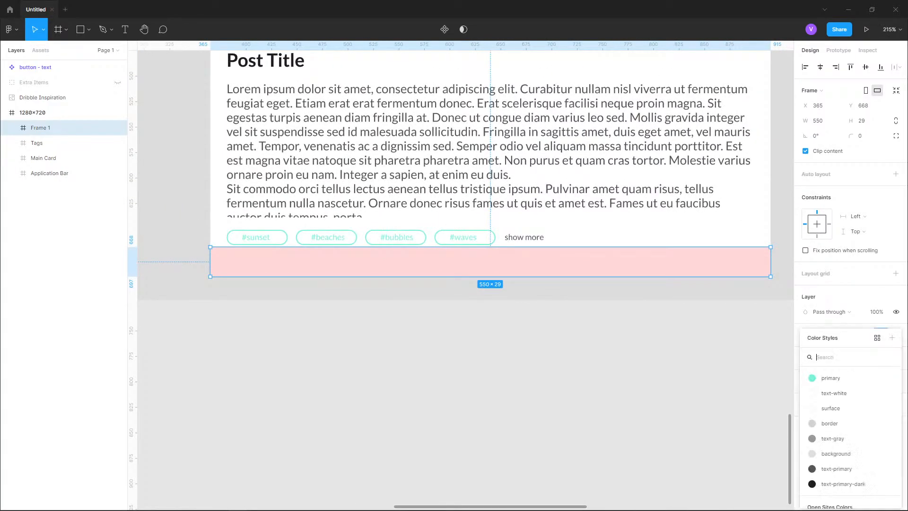
pyautogui.click(830, 408)
pyautogui.click(385, 310)
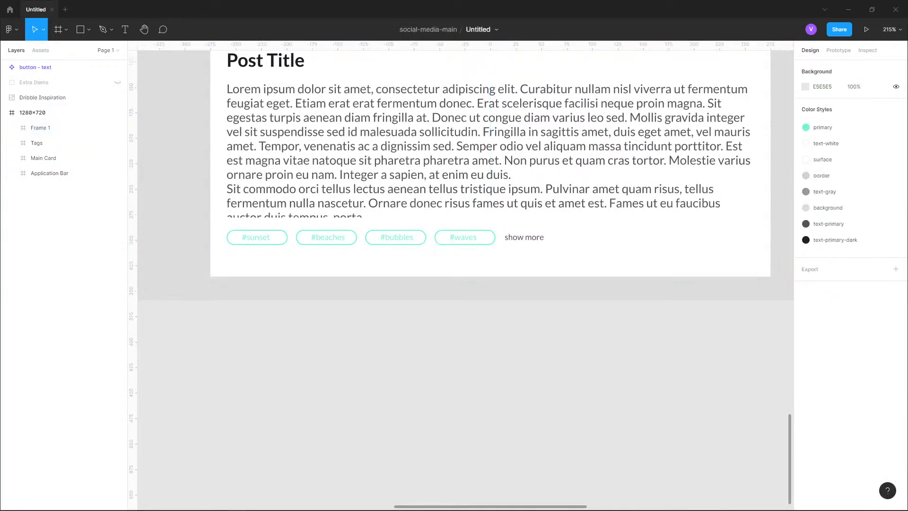
# - Rename the new frame as Interactions
pyautogui.scroll(-4, 385, 310)
pyautogui.scroll(2, 386, 310)
pyautogui.moveTo(392, 208); pyautogui.dragTo(354, 428)
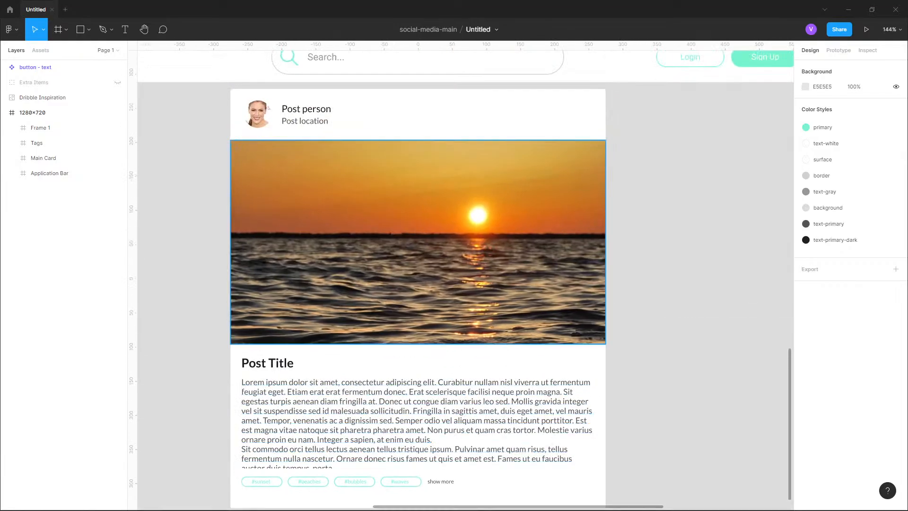
pyautogui.doubleClick(40, 127)
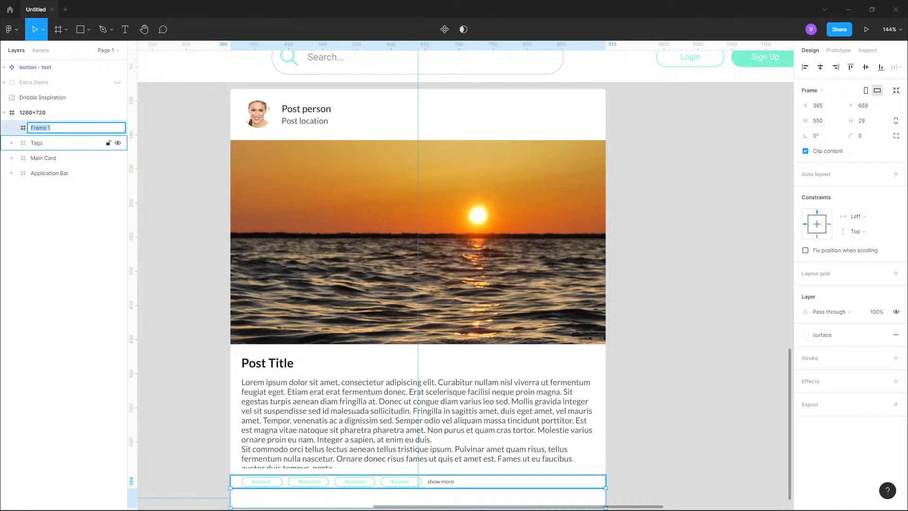
pyautogui.write('Interactions')
pyautogui.press('Return')
pyautogui.scroll(-3, 246, 169)
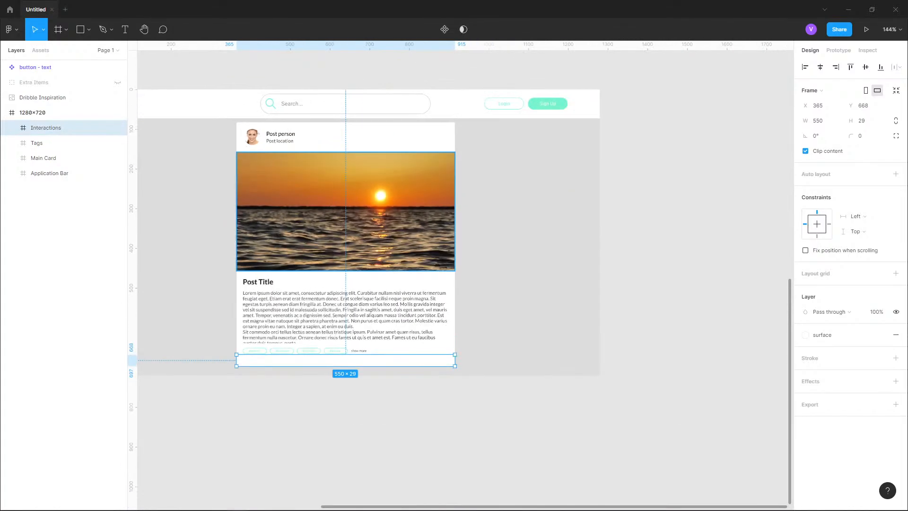
pyautogui.moveTo(326, 104); pyautogui.dragTo(351, 401)
pyautogui.moveTo(644, 262); pyautogui.dragTo(680, 171)
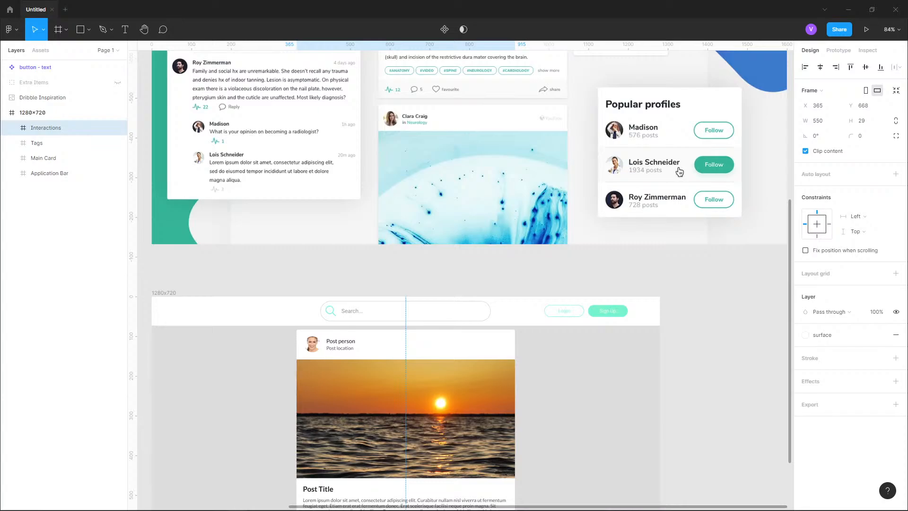
# - Open the Figma Community from the file browser
pyautogui.scroll(-5, 679, 172)
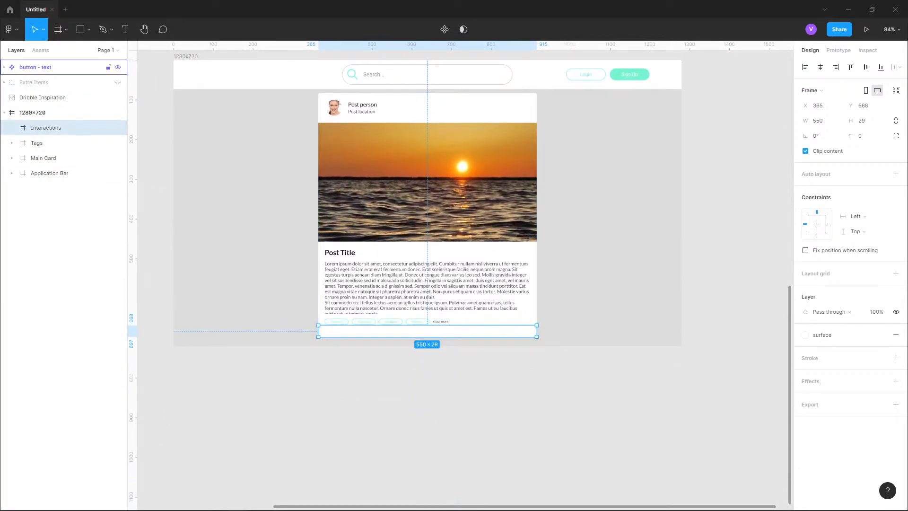
pyautogui.click(12, 29)
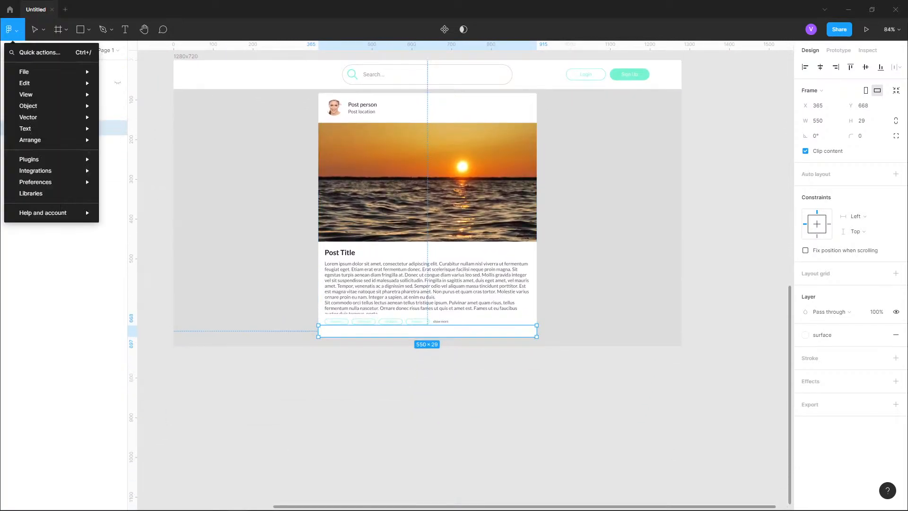
pyautogui.click(10, 9)
pyautogui.click(19, 29)
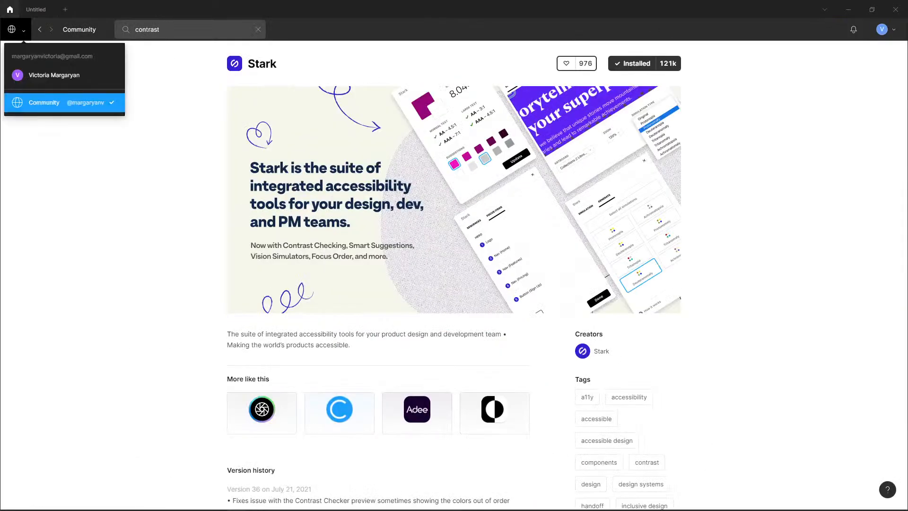
pyautogui.click(19, 29)
pyautogui.click(19, 29)
pyautogui.click(54, 74)
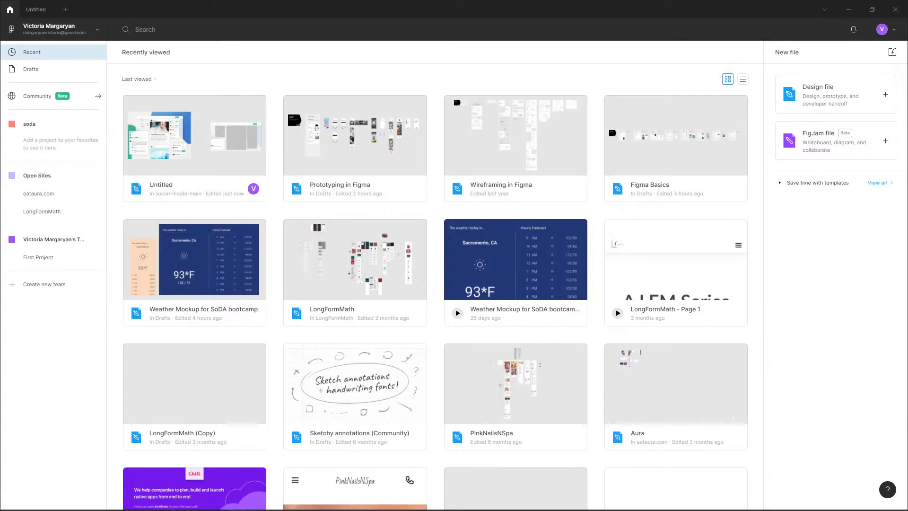
pyautogui.click(98, 96)
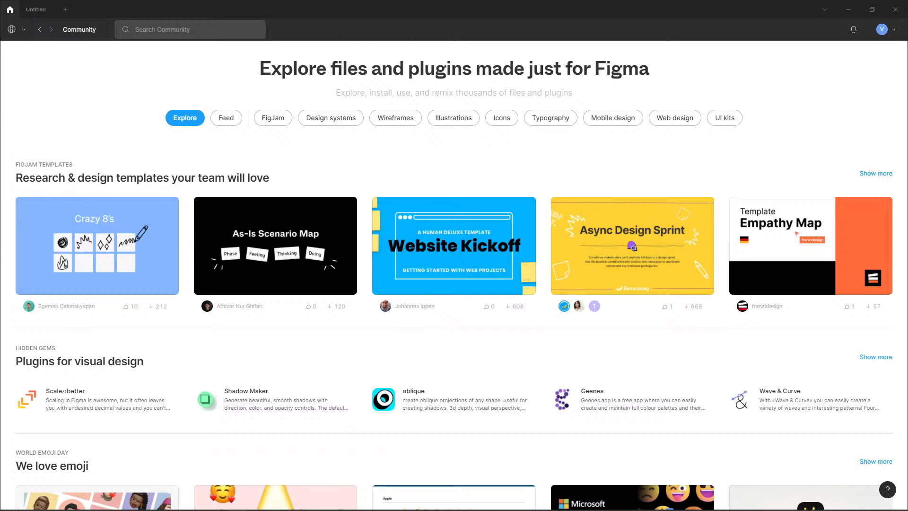
# - Search the Community for hero icons, view the Heroicons plugin page, and return to the design file
pyautogui.write('hero icons')
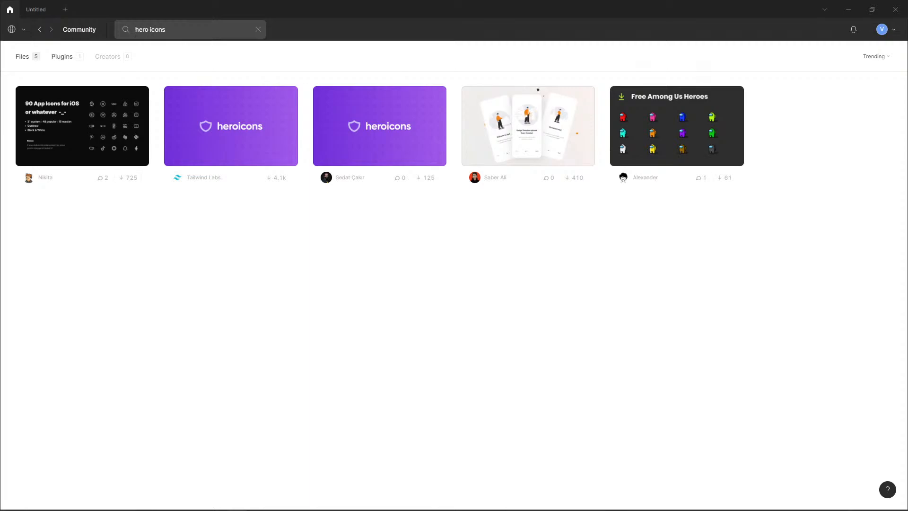
pyautogui.click(67, 56)
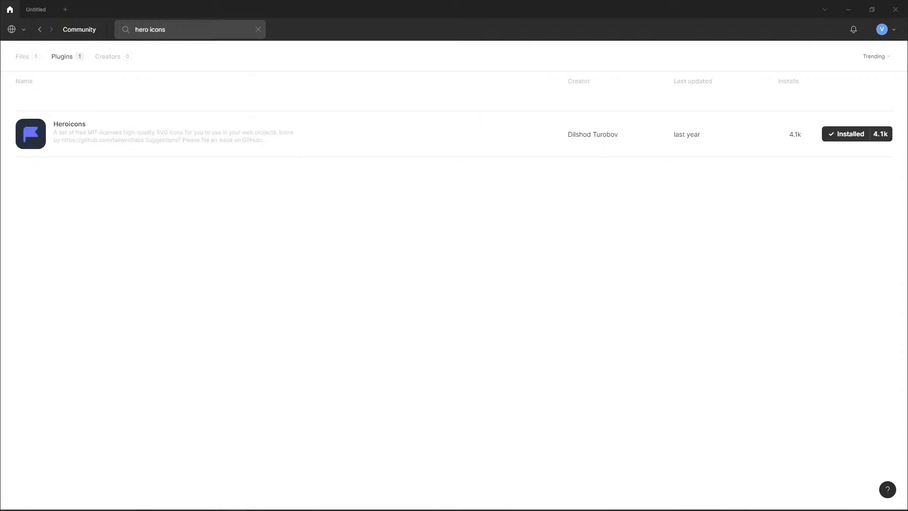
pyautogui.click(22, 56)
pyautogui.click(62, 57)
pyautogui.click(108, 56)
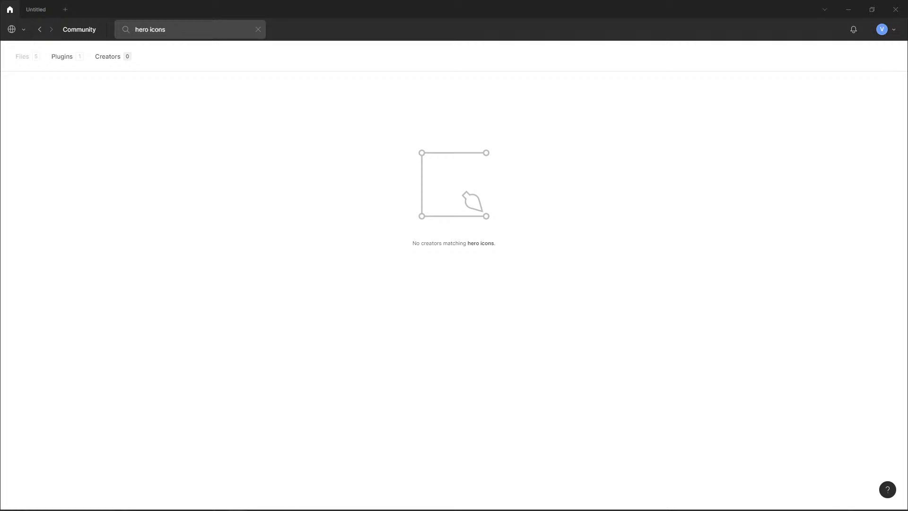
pyautogui.click(62, 57)
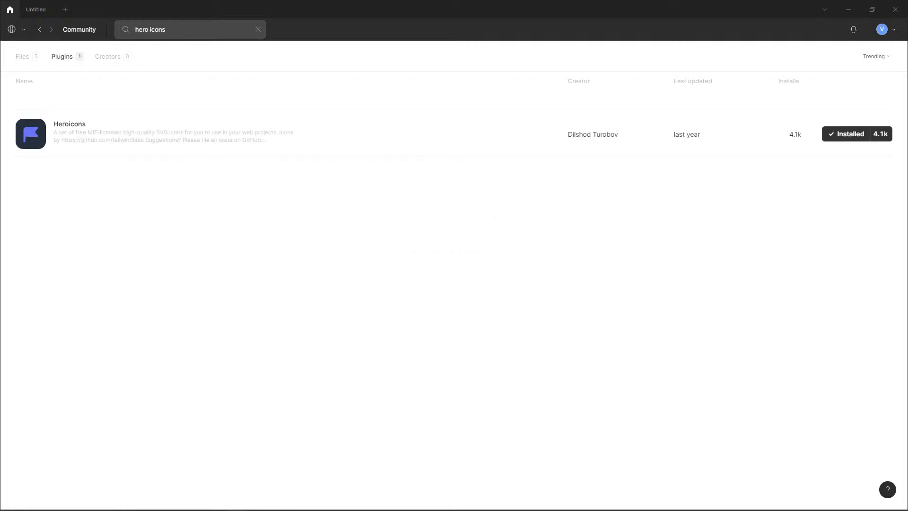
pyautogui.click(70, 124)
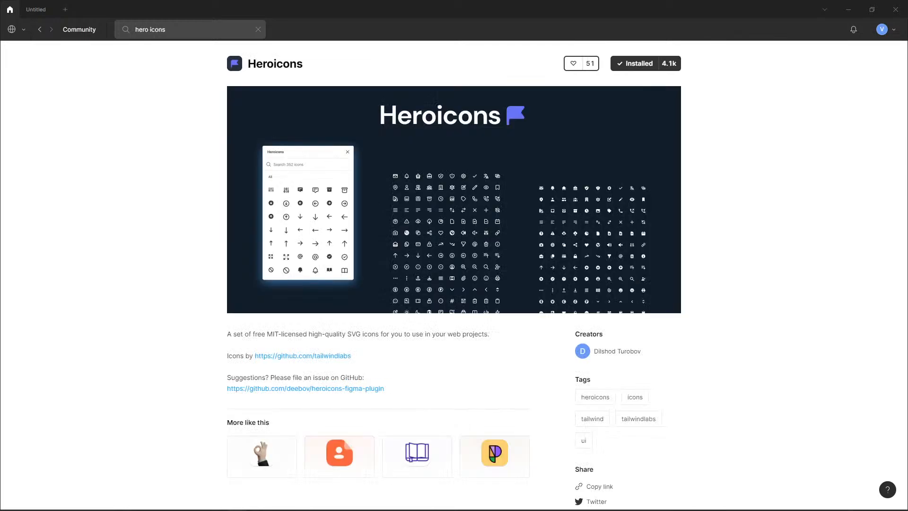
pyautogui.click(36, 9)
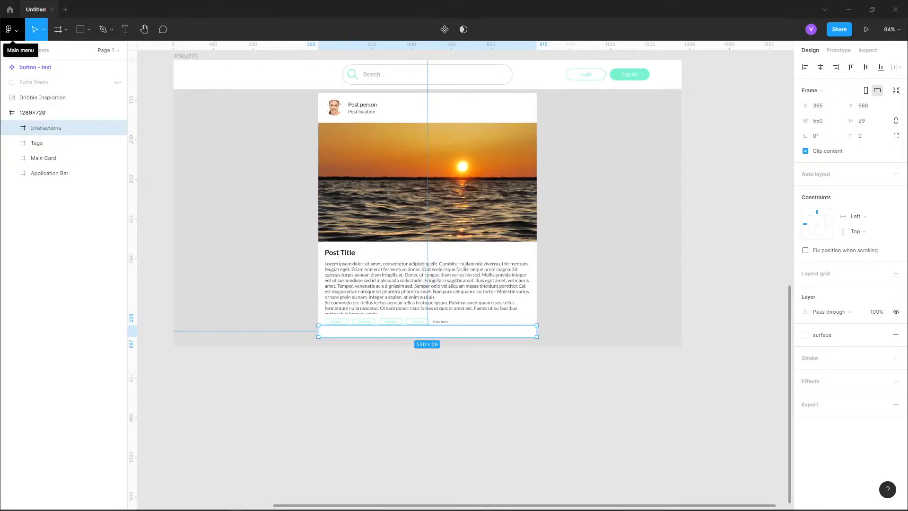
# - Run the Heroicons plugin
pyautogui.click(12, 30)
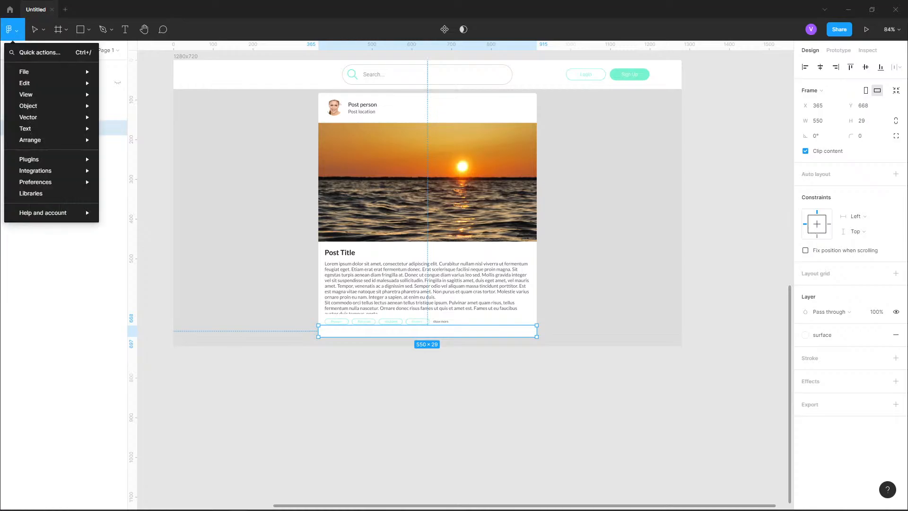
pyautogui.moveTo(38, 159)
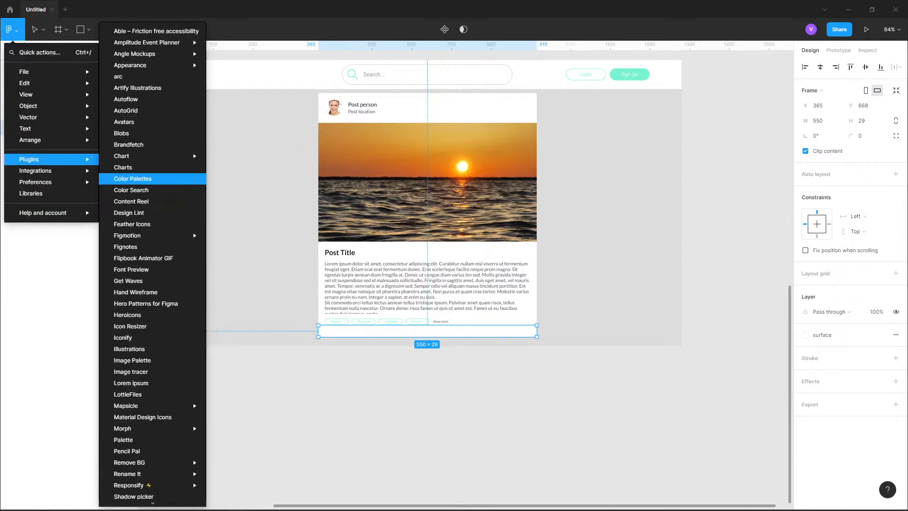
pyautogui.click(127, 314)
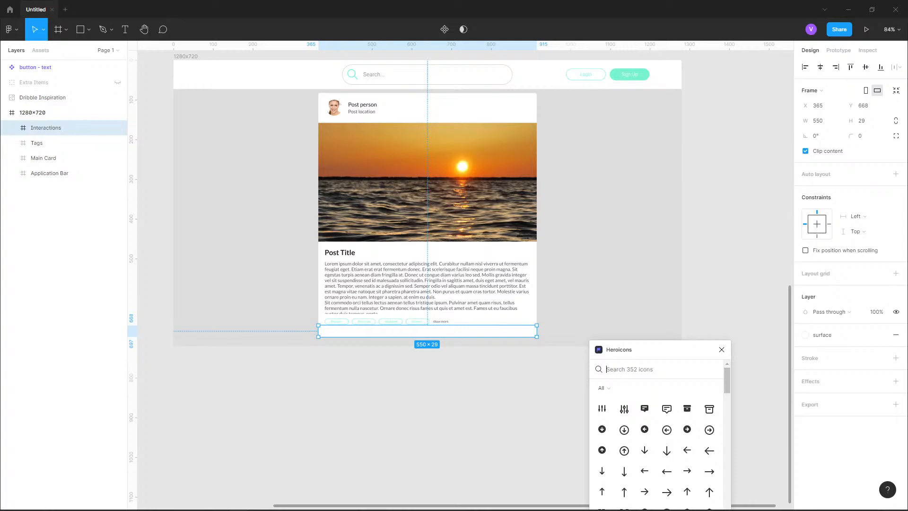
# - Search the Heroicons plugin for thum and place the outlined thumbs-up icon on the card
pyautogui.write('comm')
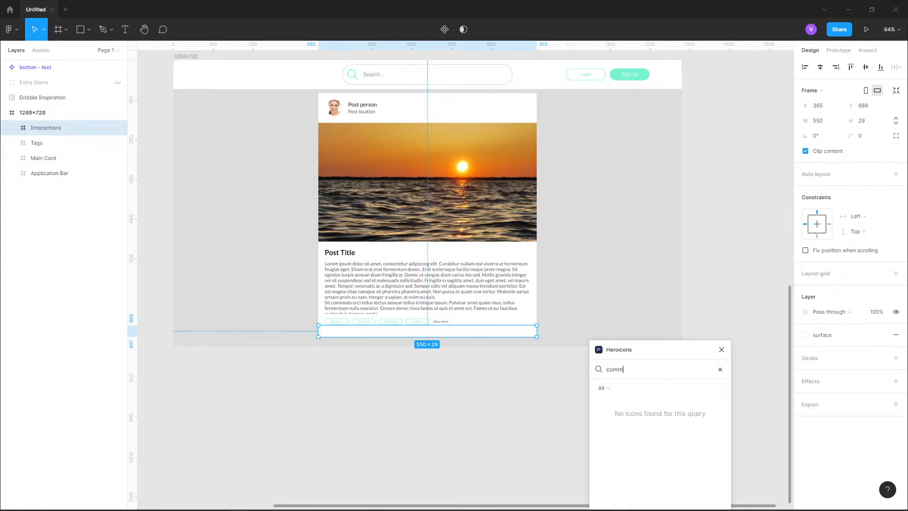
pyautogui.hotkey('ctrl', 'a')
pyautogui.press('BackSpace')
pyautogui.write('bubbl')
pyautogui.hotkey('ctrl', 'a')
pyautogui.press('BackSpace')
pyautogui.write('thum')
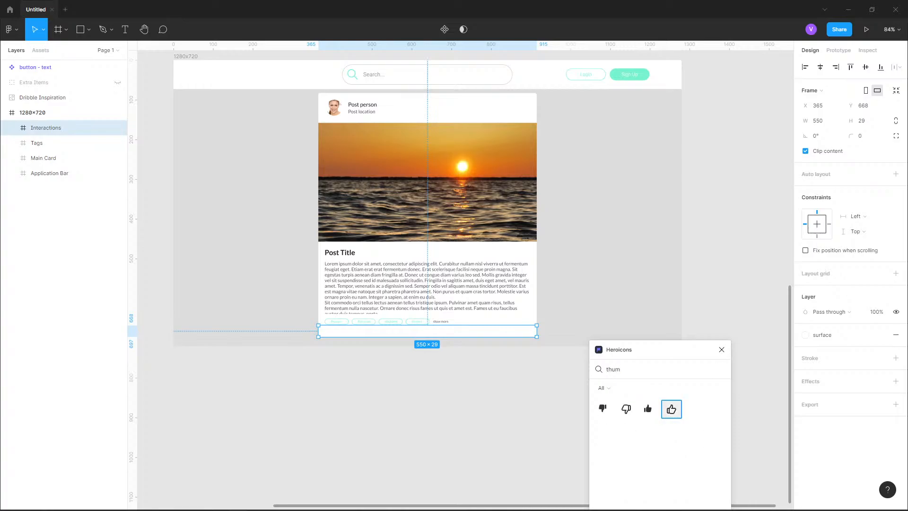
pyautogui.moveTo(671, 409); pyautogui.dragTo(465, 279)
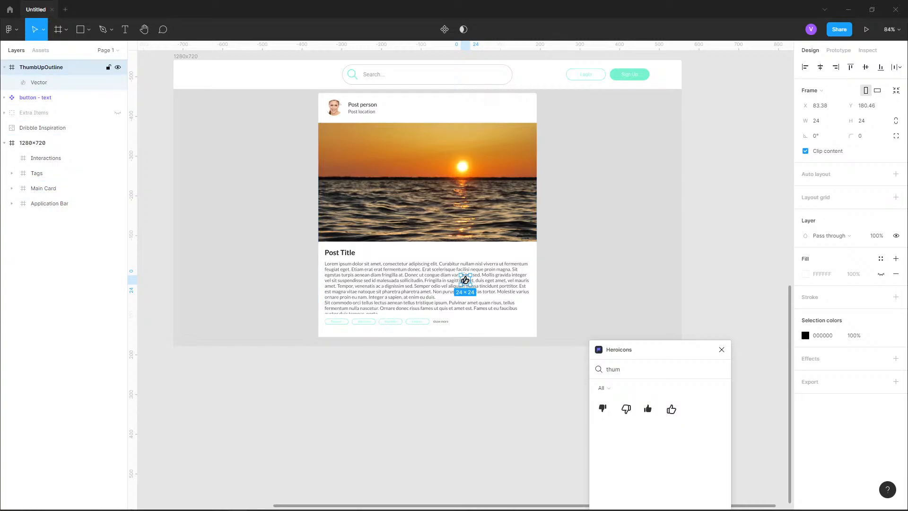
# - Move the thumbs-up icon into the Interactions frame at its left edge
pyautogui.doubleClick(465, 280)
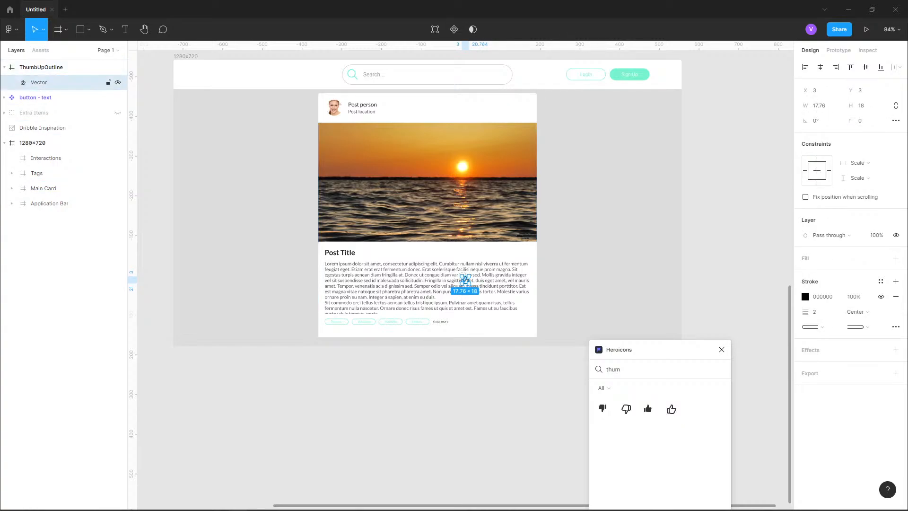
pyautogui.press('Escape')
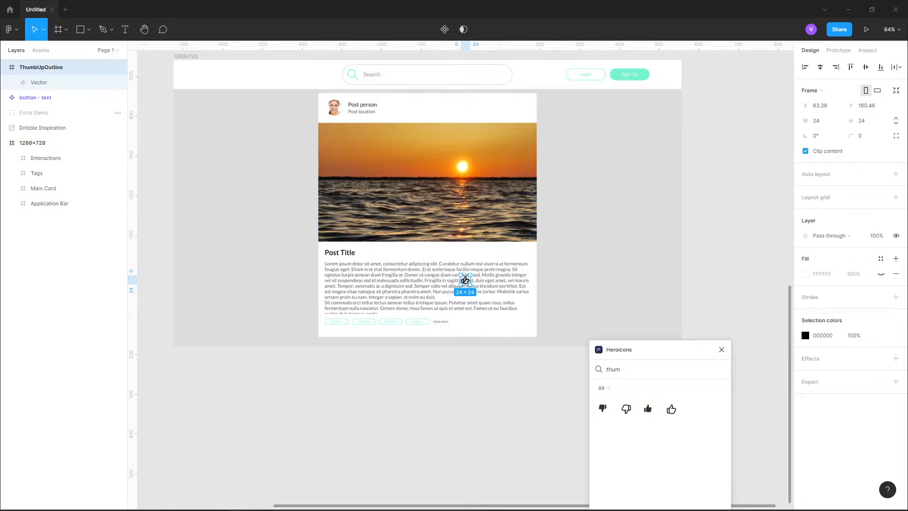
pyautogui.click(817, 121)
pyautogui.press('Tab')
pyautogui.scroll(6, 464, 280)
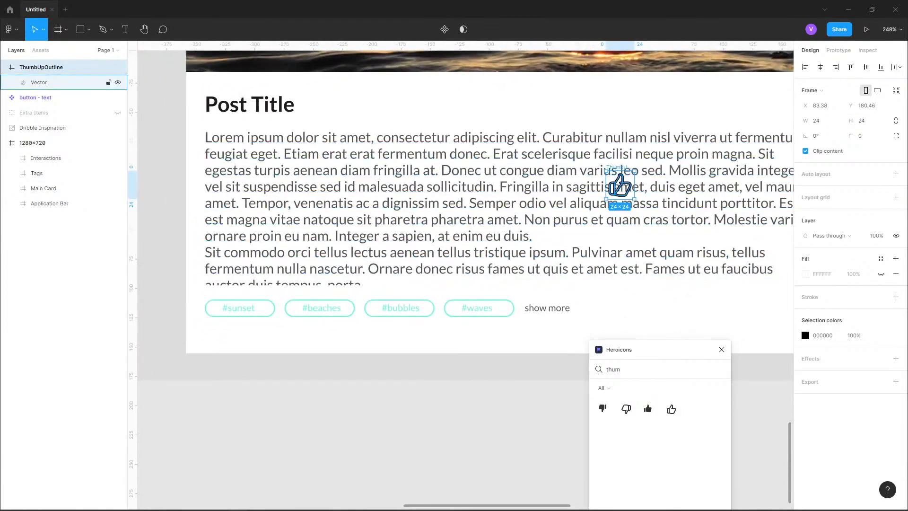
pyautogui.moveTo(620, 184); pyautogui.dragTo(223, 333)
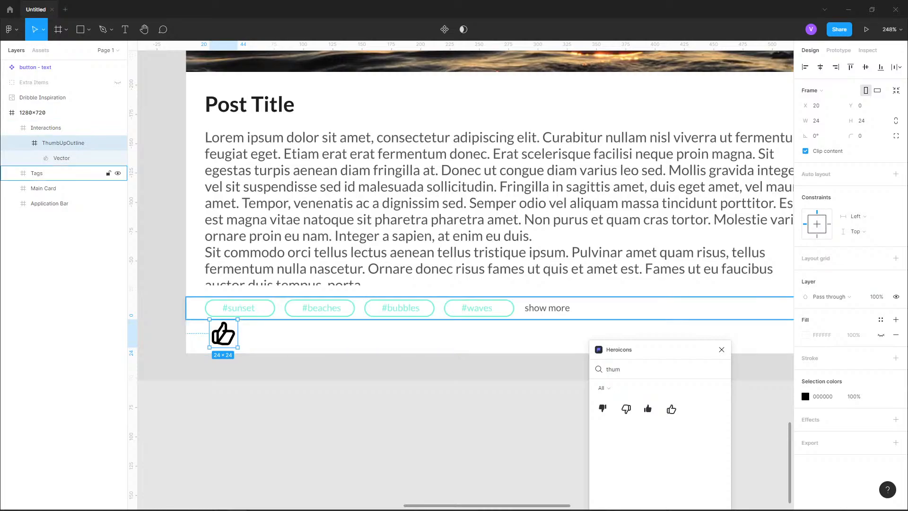
# - Resize the thumbs-up icon to 18 × 18 and nudge it up to y 3
pyautogui.click(239, 308)
pyautogui.scroll(-1, 241, 308)
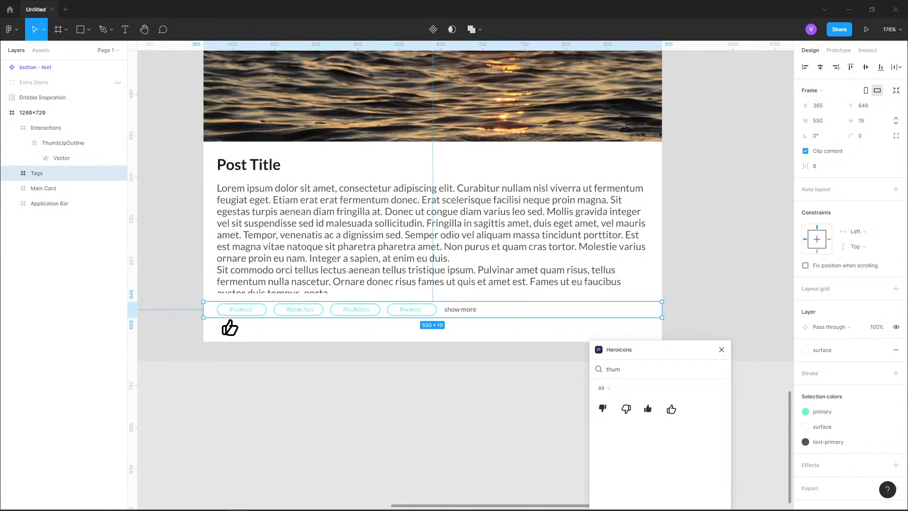
pyautogui.scroll(1, 241, 308)
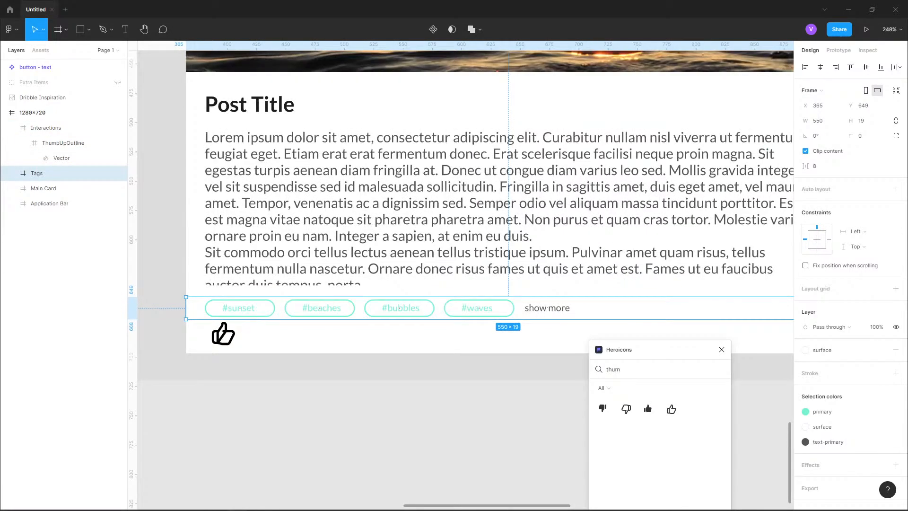
pyautogui.click(46, 127)
pyautogui.click(63, 143)
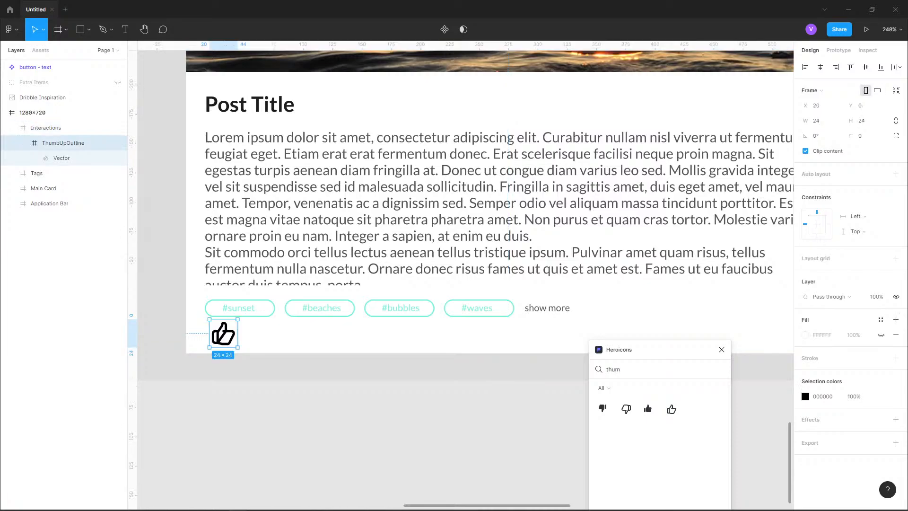
pyautogui.moveTo(238, 319); pyautogui.dragTo(230, 327)
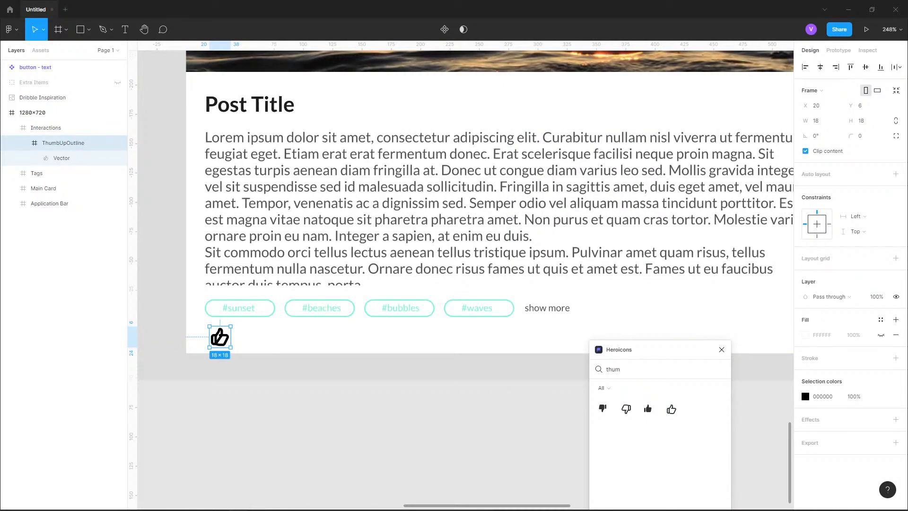
pyautogui.press('Up')
pyautogui.press('Up')
pyautogui.press('Up')
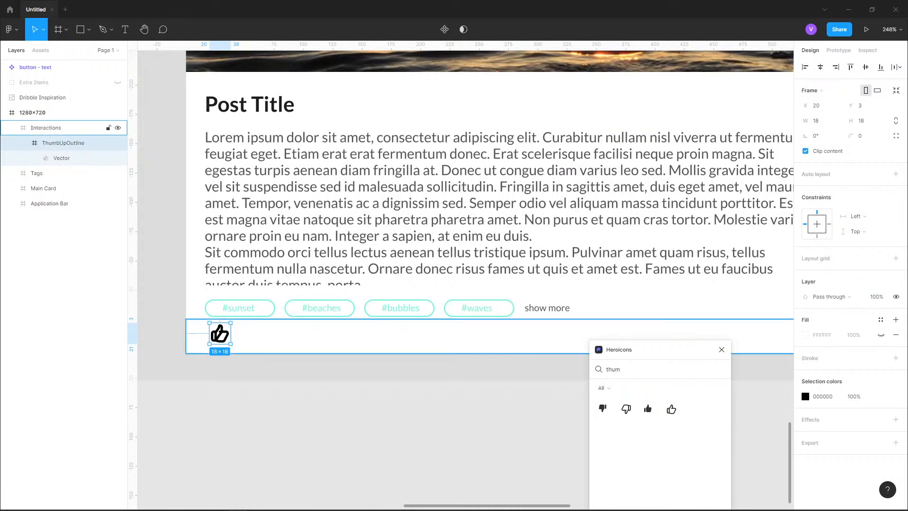
# - Delete the thumbs-up icon from the Interactions frame
pyautogui.click(37, 173)
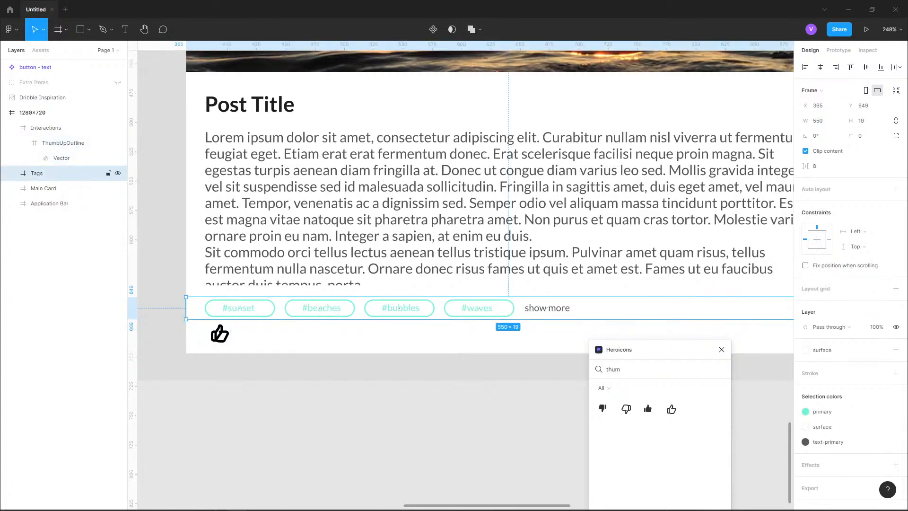
pyautogui.scroll(-2, 325, 311)
pyautogui.scroll(3, 324, 311)
pyautogui.scroll(-3, 355, 309)
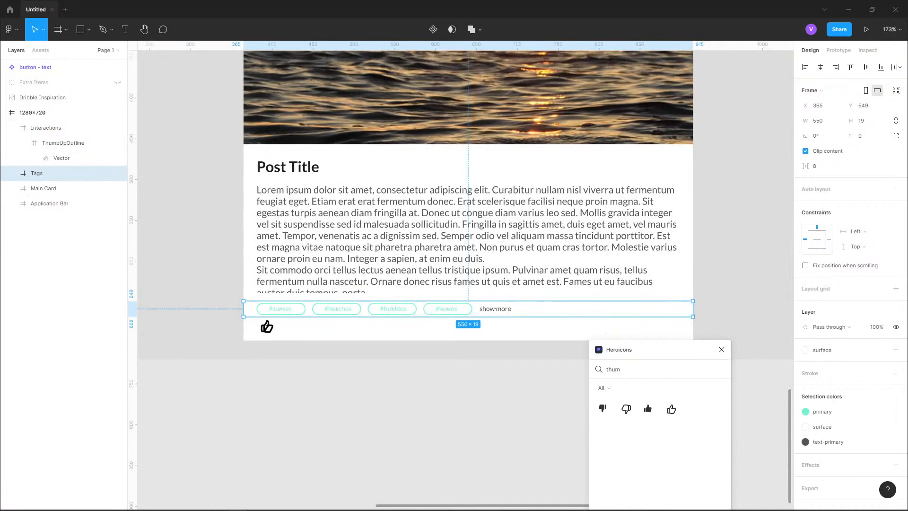
pyautogui.click(44, 188)
pyautogui.doubleClick(454, 265)
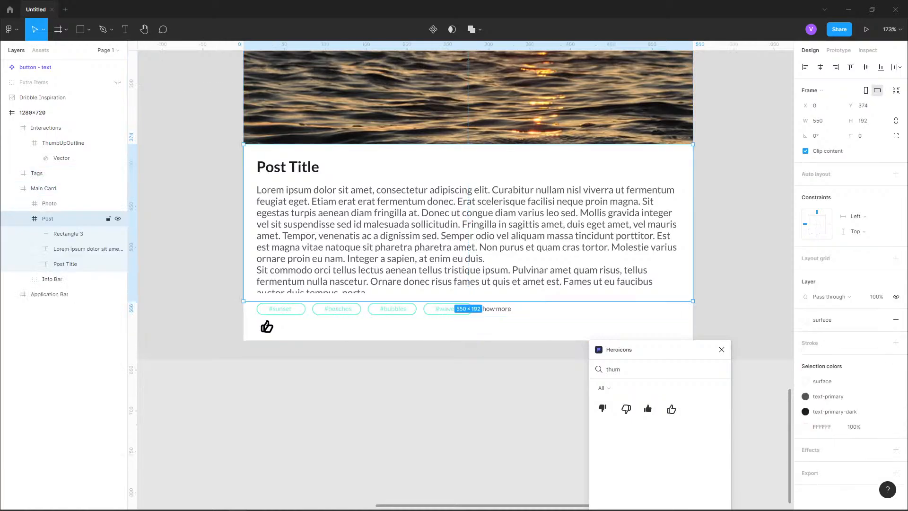
pyautogui.click(267, 327)
pyautogui.doubleClick(268, 326)
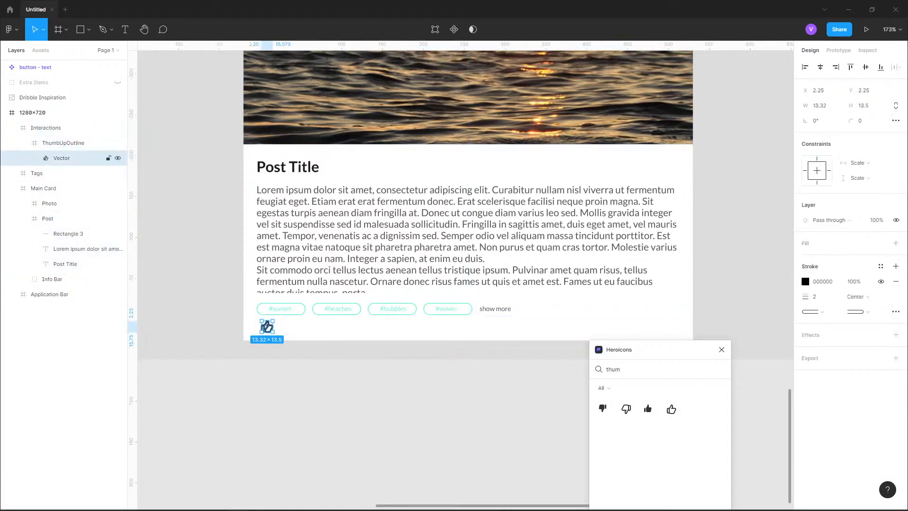
pyautogui.press('Escape')
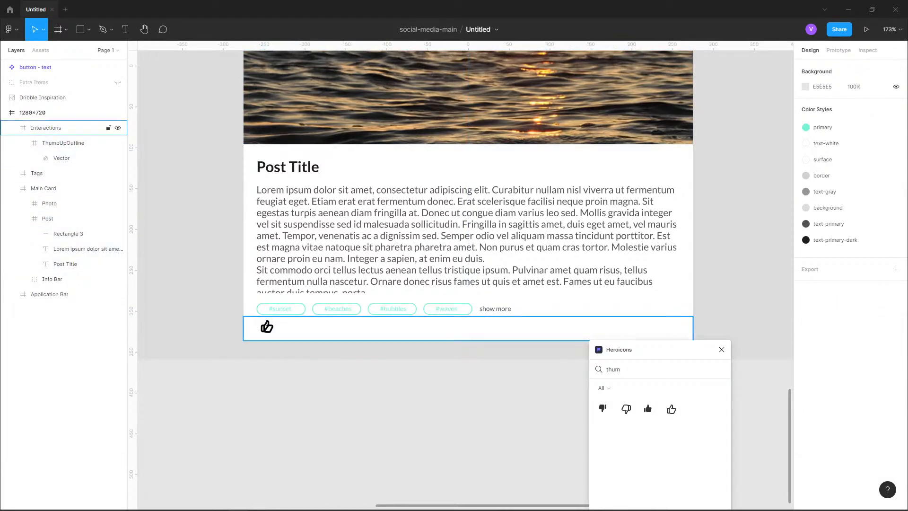
pyautogui.doubleClick(267, 327)
pyautogui.press('Delete')
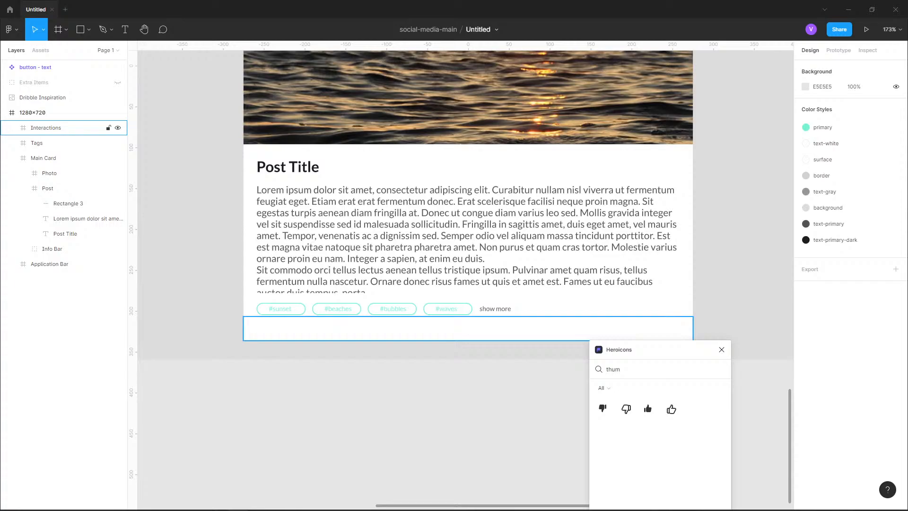
# - Switch to the browser to view the Dribbble Medizzy feed reference design
pyautogui.scroll(5, 416, 265)
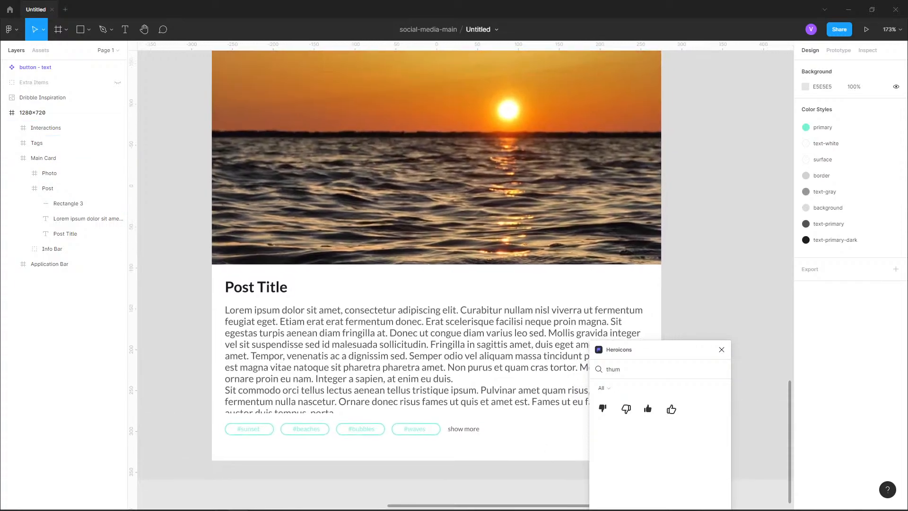
pyautogui.scroll(-5, 687, 291)
pyautogui.moveTo(687, 291); pyautogui.dragTo(586, 208)
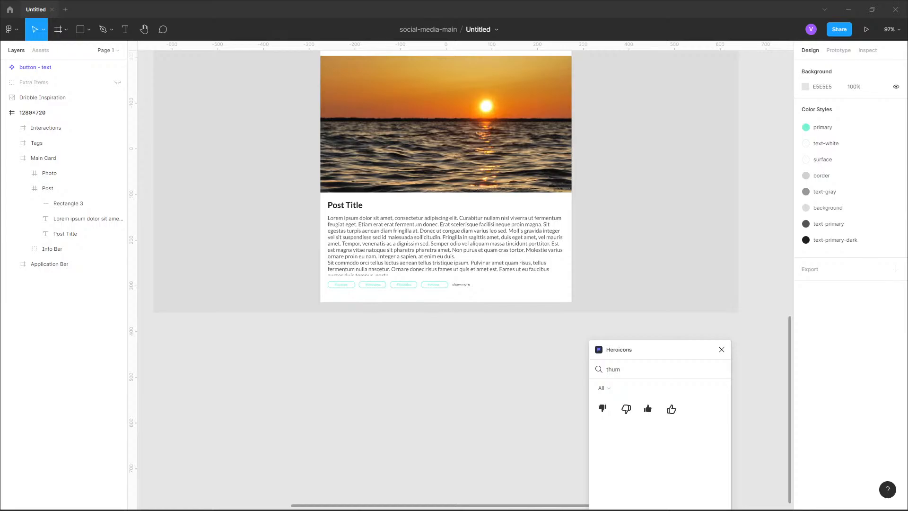
pyautogui.hotkey('alt', 'Tab')
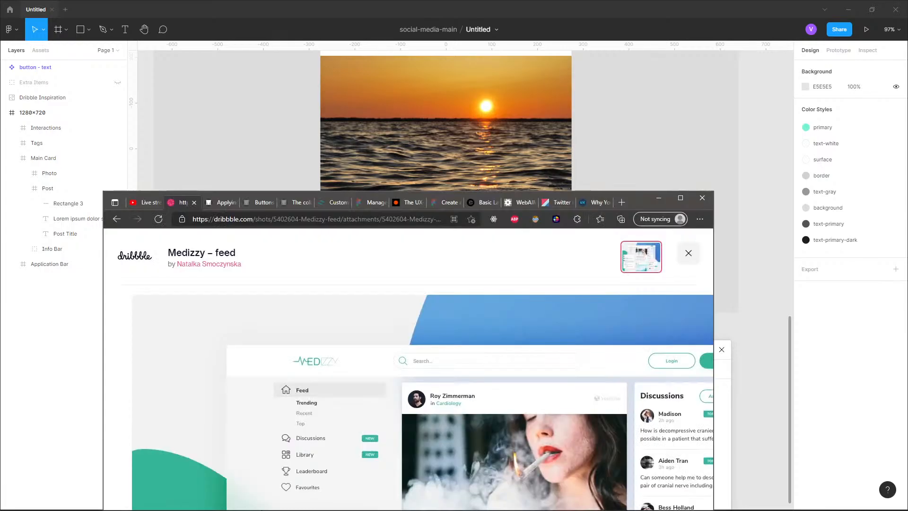
pyautogui.moveTo(638, 200); pyautogui.dragTo(619, 510)
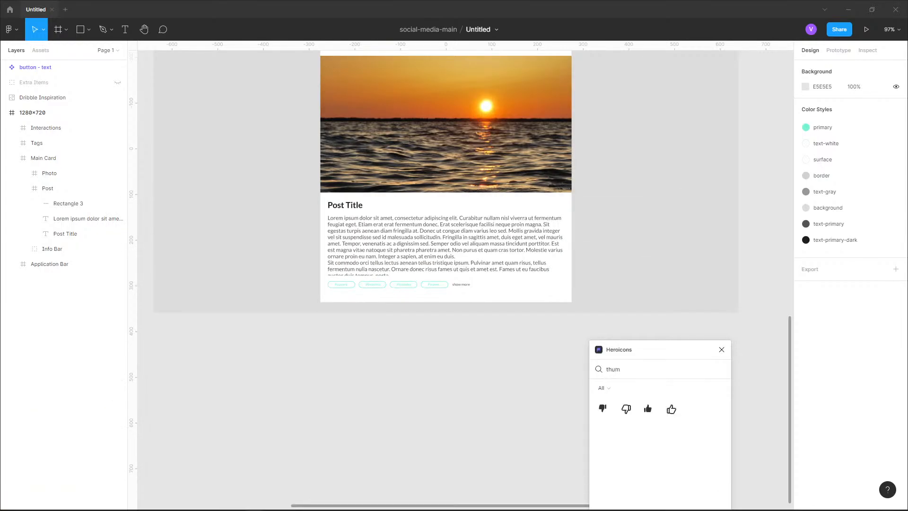